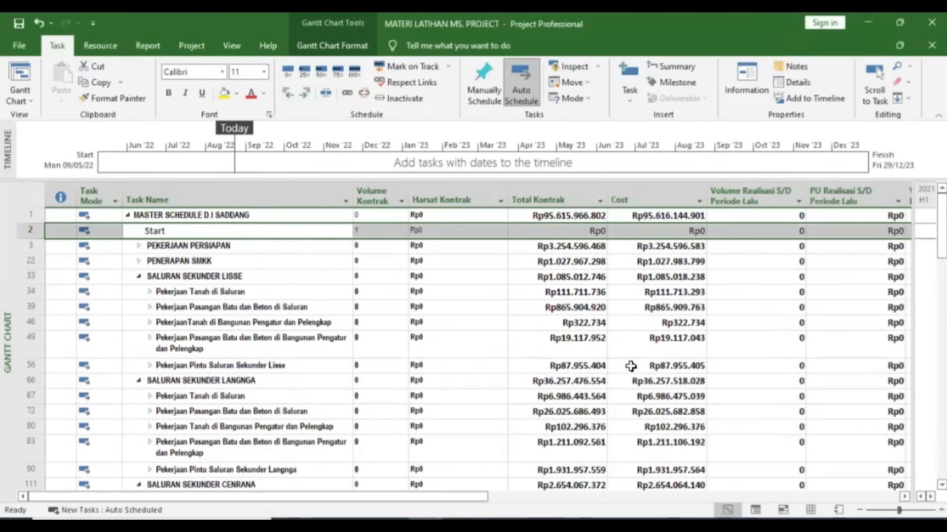
- Examine the task table's columns of realised and planned volumes and PU amounts for the previous, current and next periods
click(904, 497)
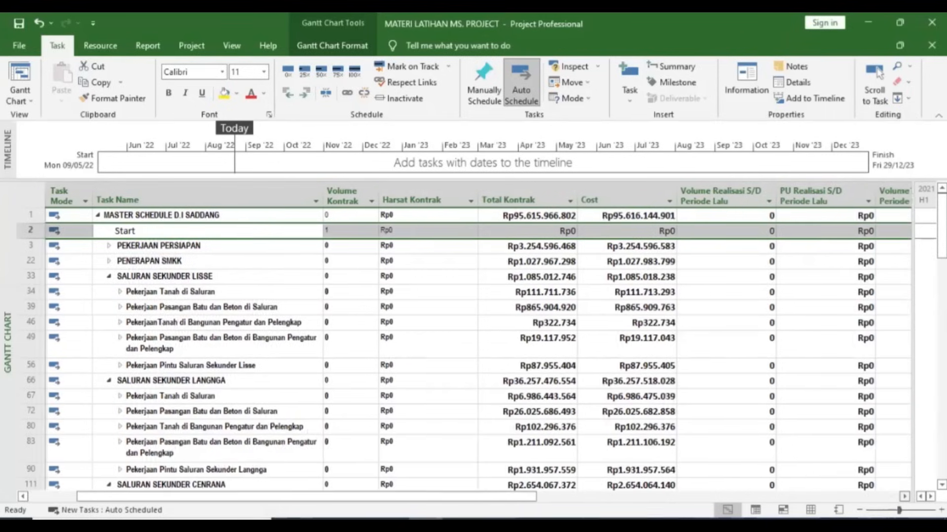
click(904, 497)
click(905, 496)
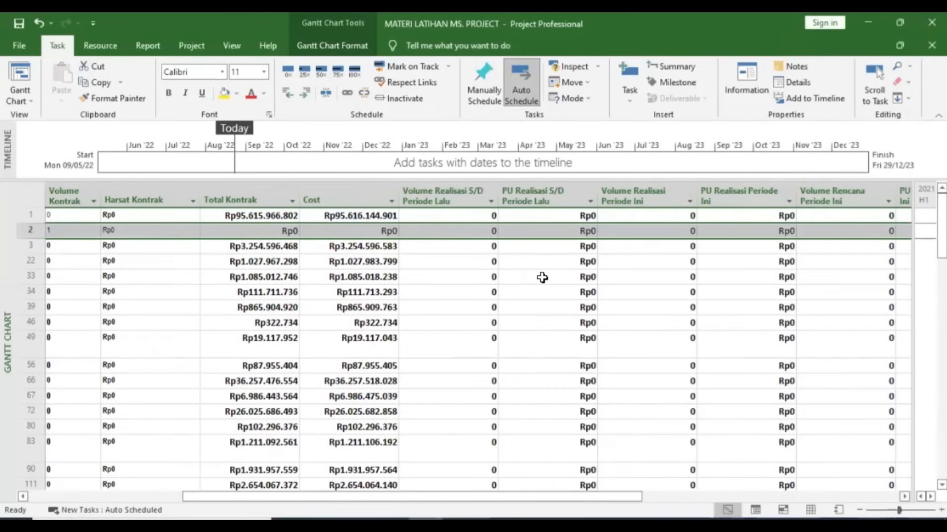
click(457, 197)
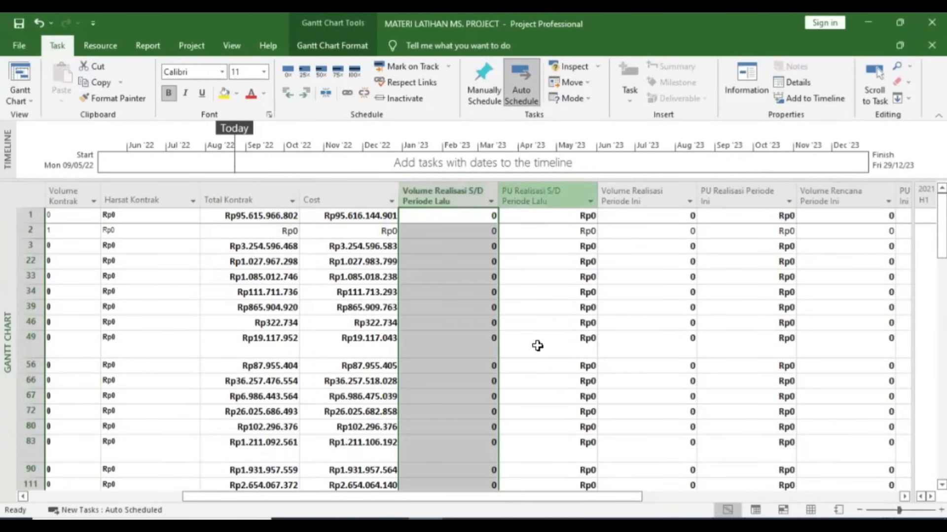
drag(525, 499, 691, 499)
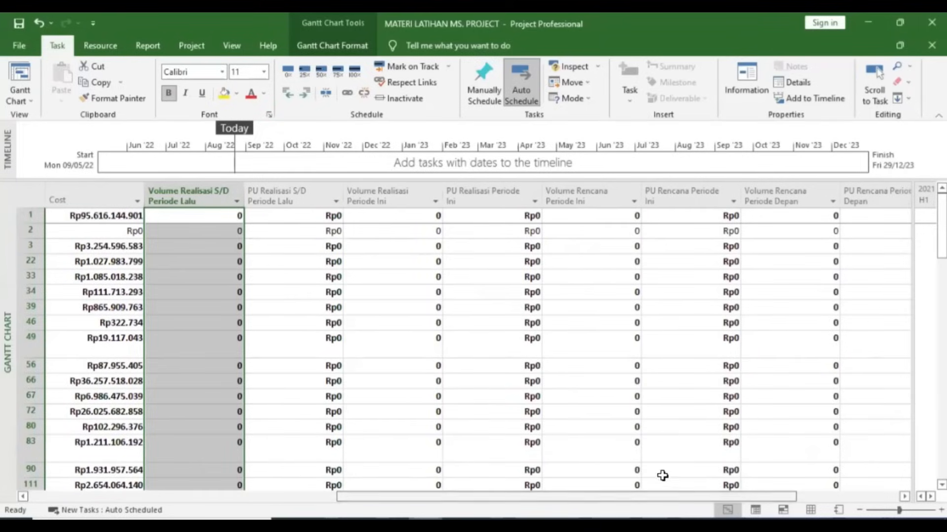
drag(631, 497, 594, 492)
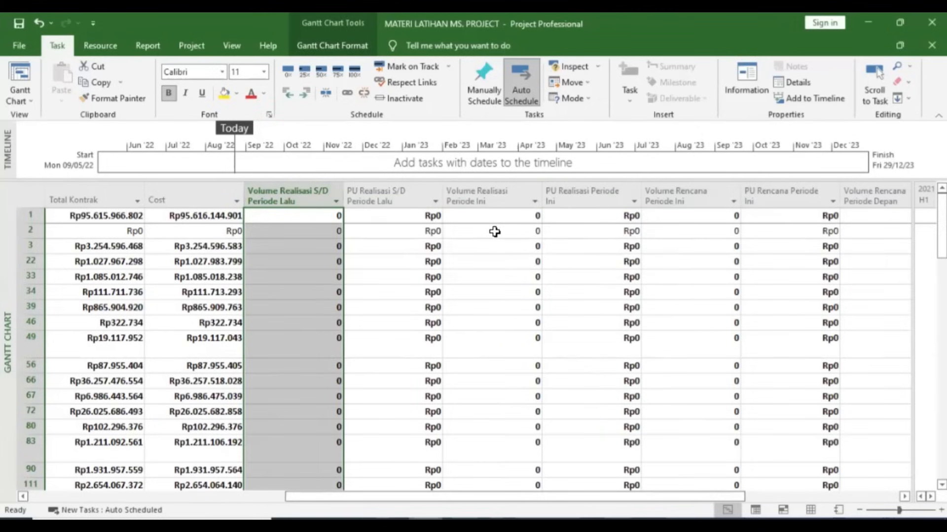
drag(594, 496, 463, 495)
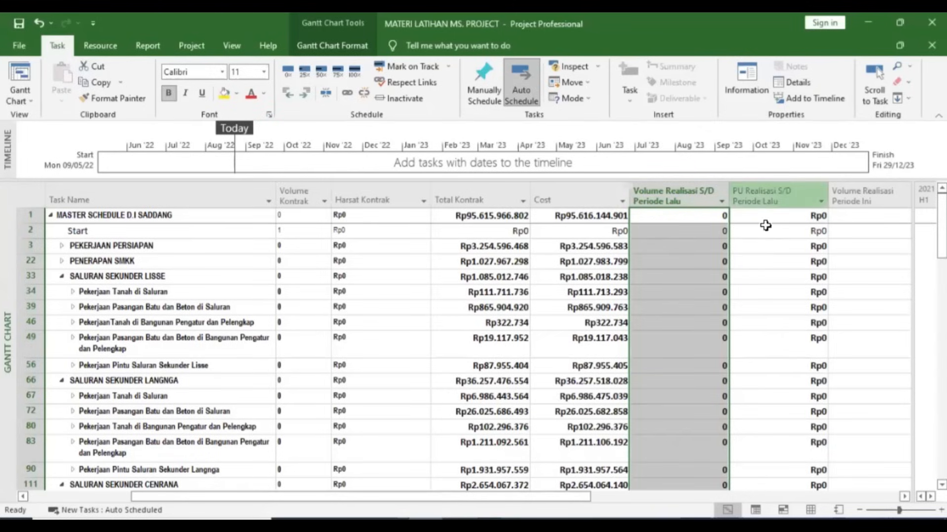
drag(542, 499, 755, 478)
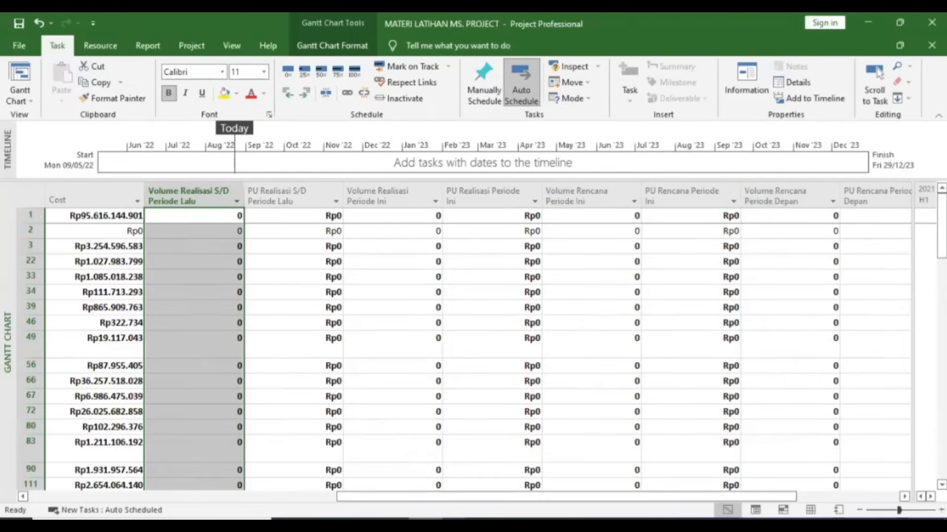
click(904, 496)
click(904, 497)
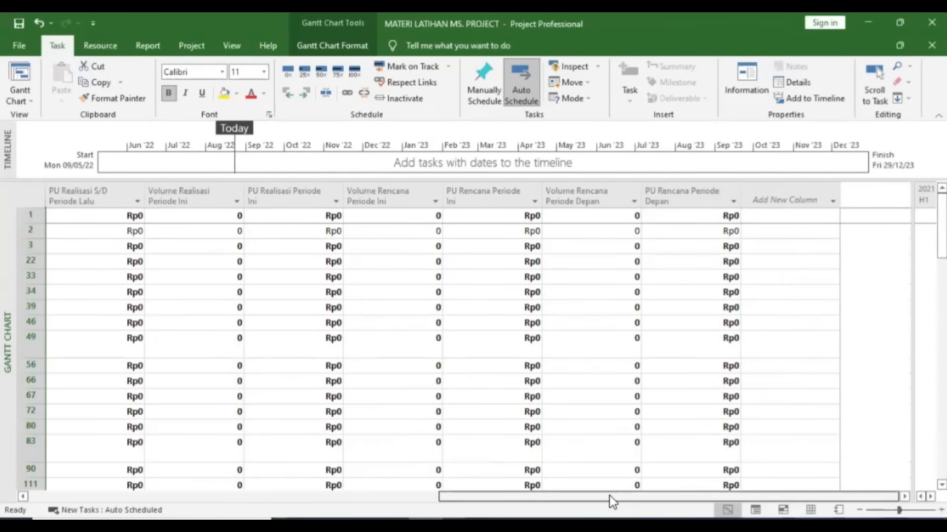
drag(610, 496, 395, 496)
- Expand Pekerjaan Tanah di Saluran under Saluran Sekunder Lisse and enter 10 as Volume Realisasi Periode Ini for Kosrekan permukaan tanah (Mekanis)
click(74, 292)
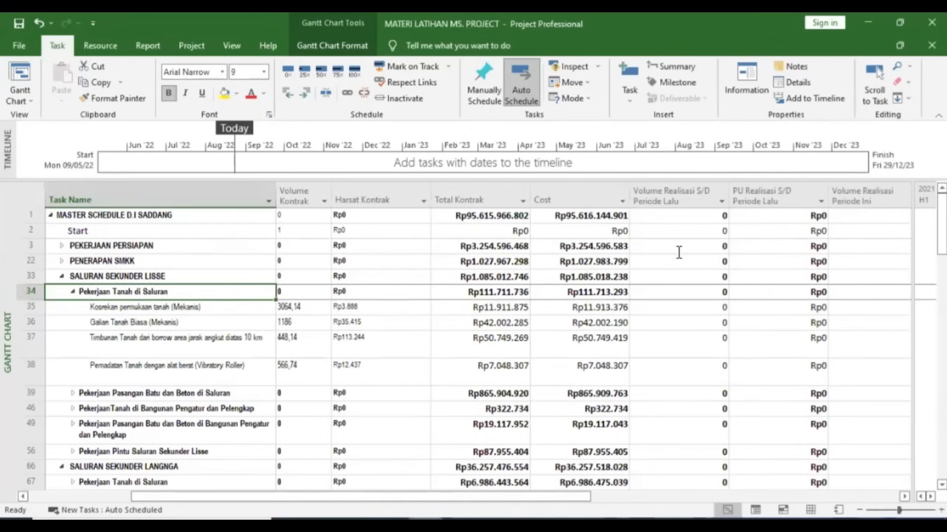
click(679, 203)
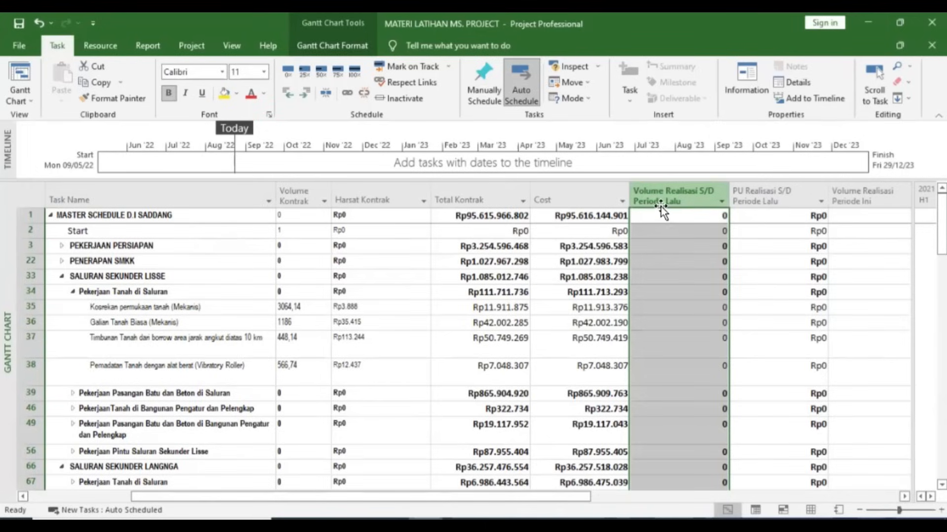
scroll(611, 402, right, 3)
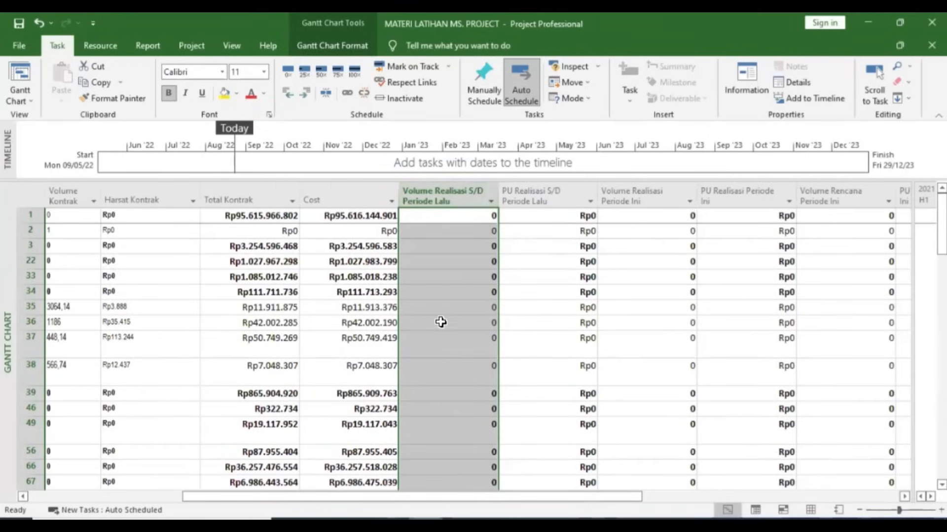
click(437, 306)
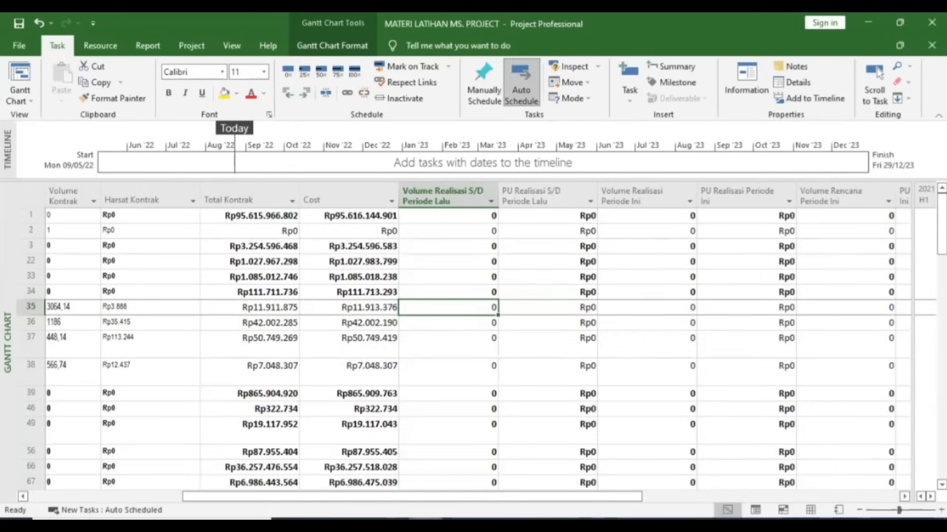
click(845, 307)
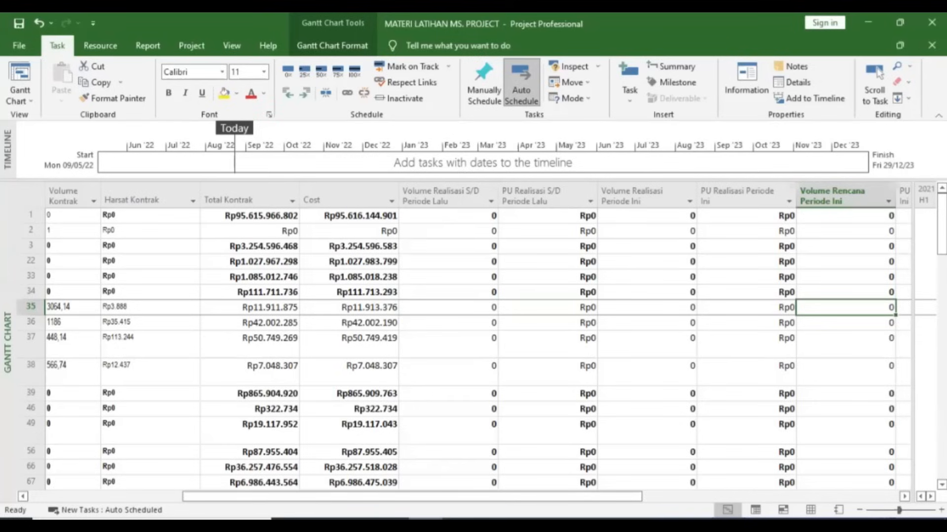
click(669, 313)
text(10)
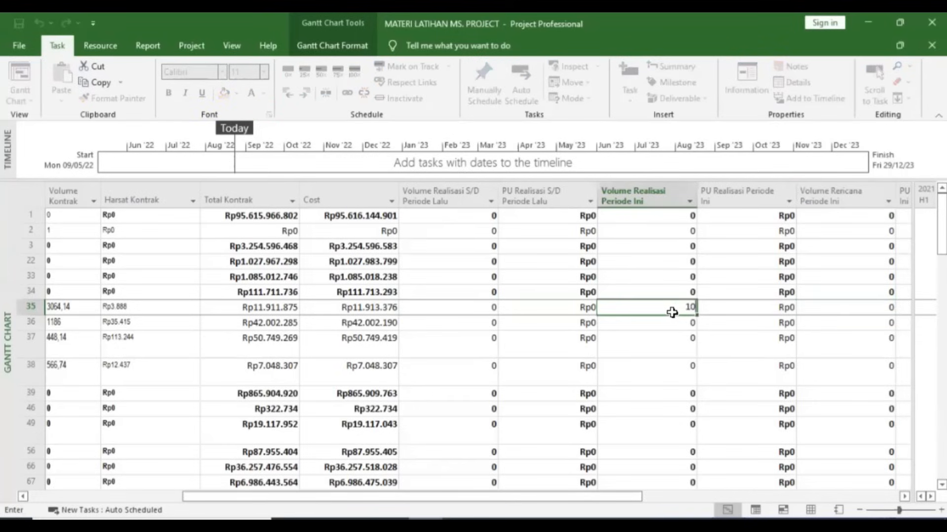
key(Return)
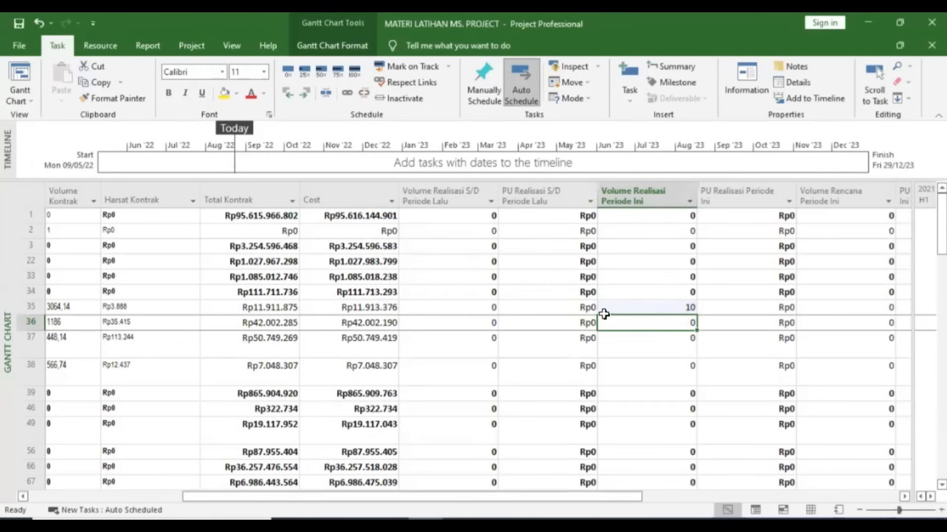
scroll(604, 313, right, 2)
key(Up)
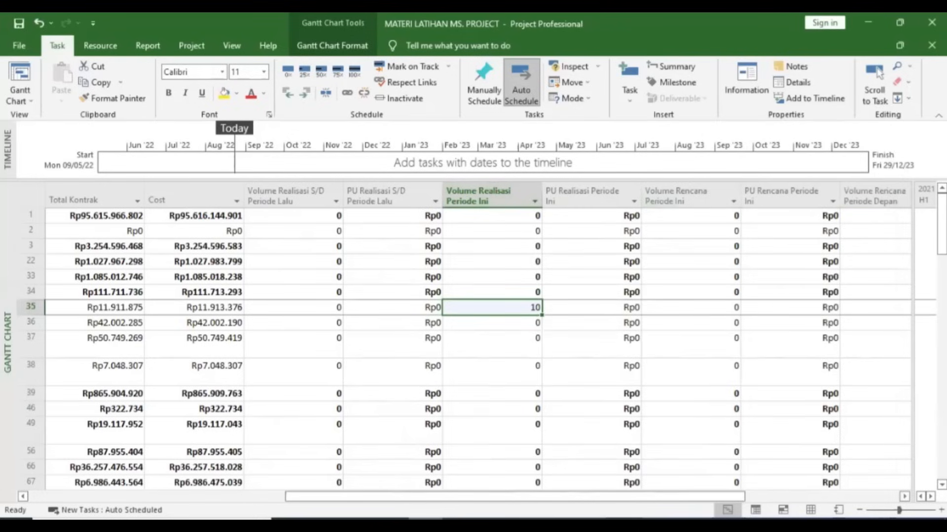
- Check the field settings of the PU Realisasi Periode Ini column
drag(627, 497, 575, 501)
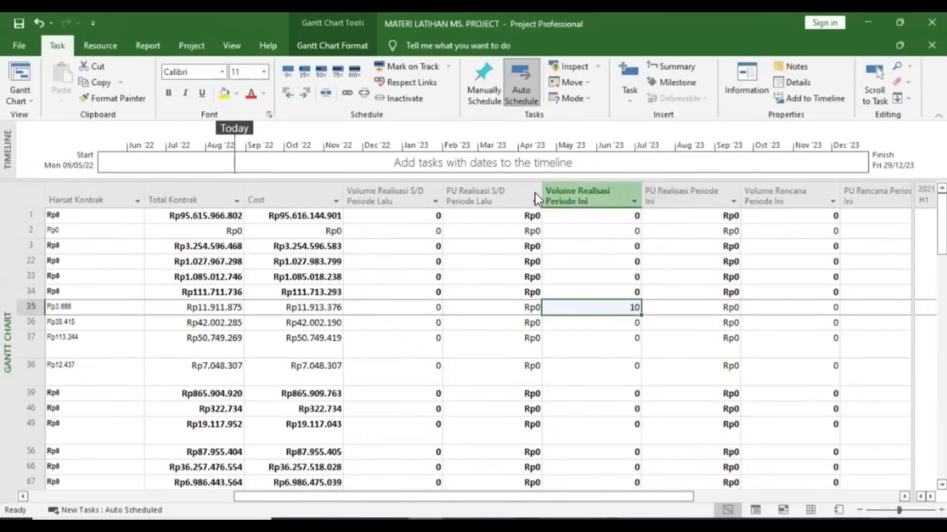
click(692, 197)
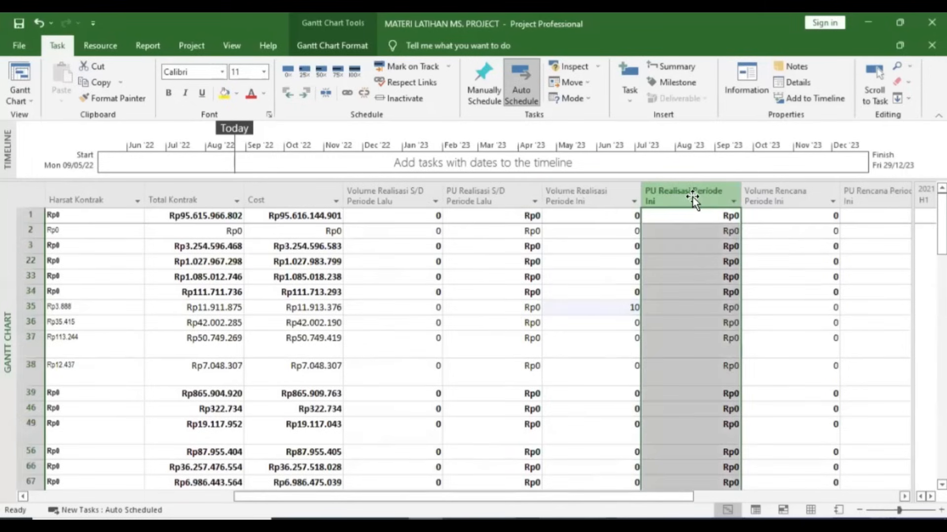
right_click(691, 196)
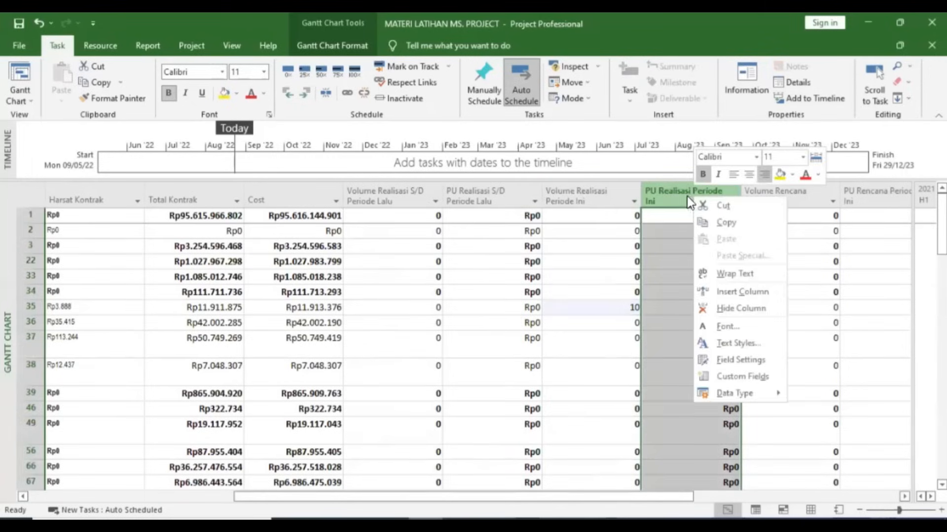
click(711, 358)
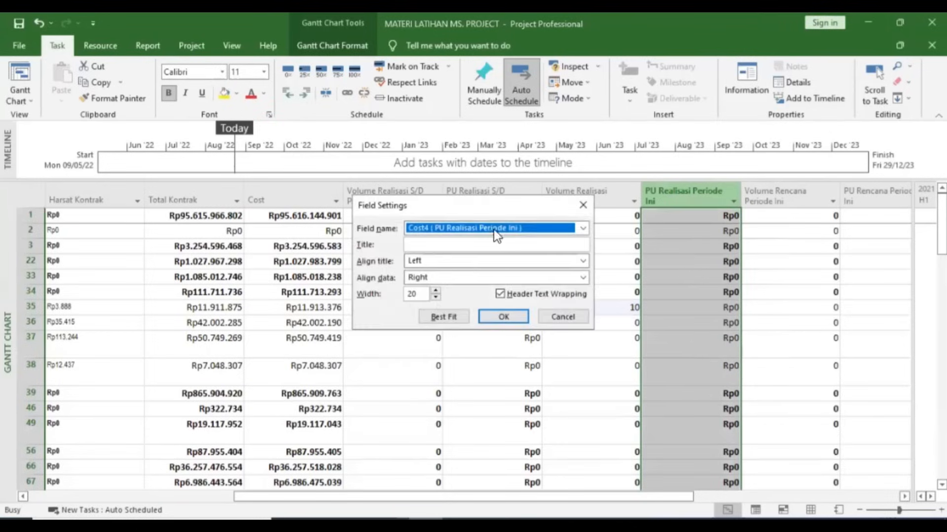
click(580, 206)
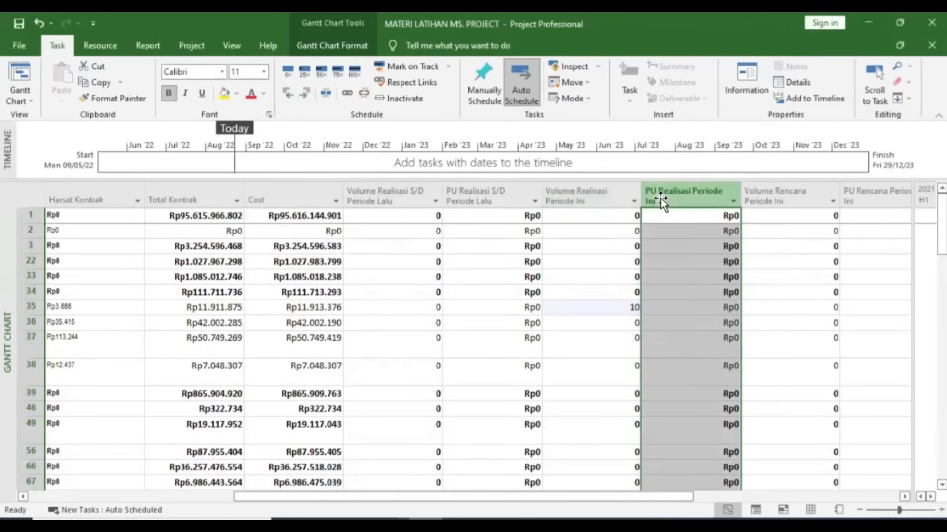
- Enable the formula [Cost1]*[Number3] for the PU Realisasi Periode Ini (Cost4) custom field, using the formula for summary rows too
click(186, 48)
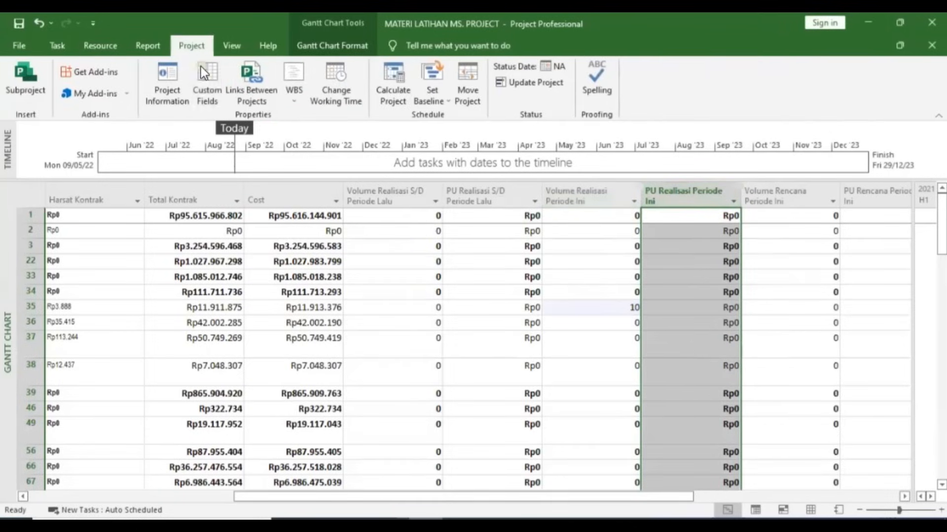
click(208, 81)
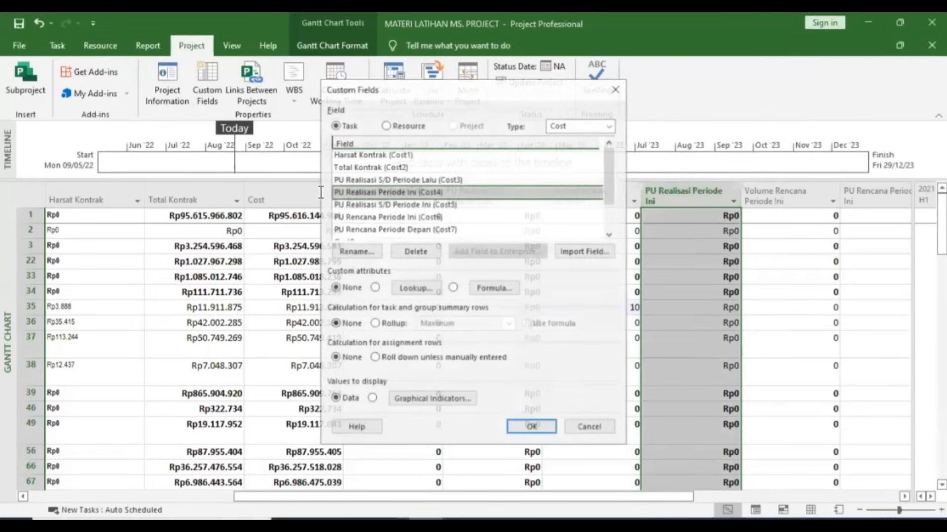
click(453, 288)
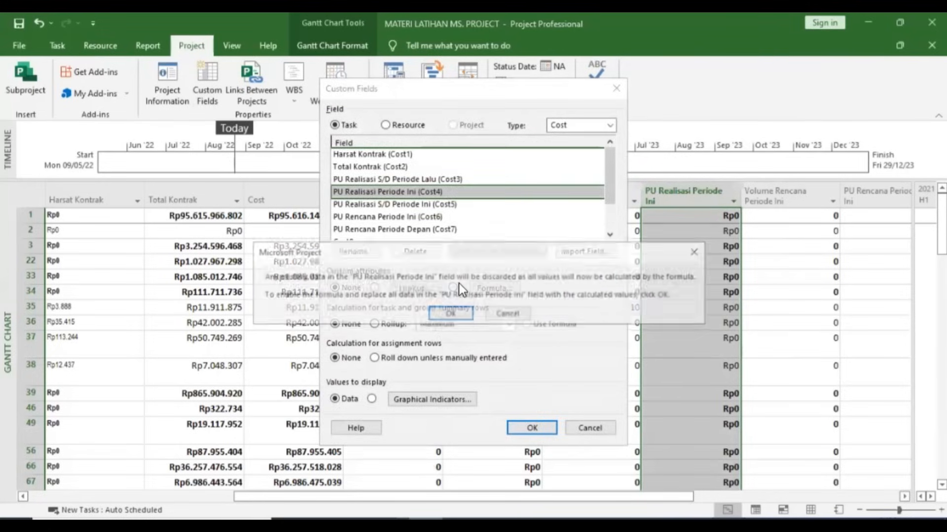
click(498, 316)
click(492, 289)
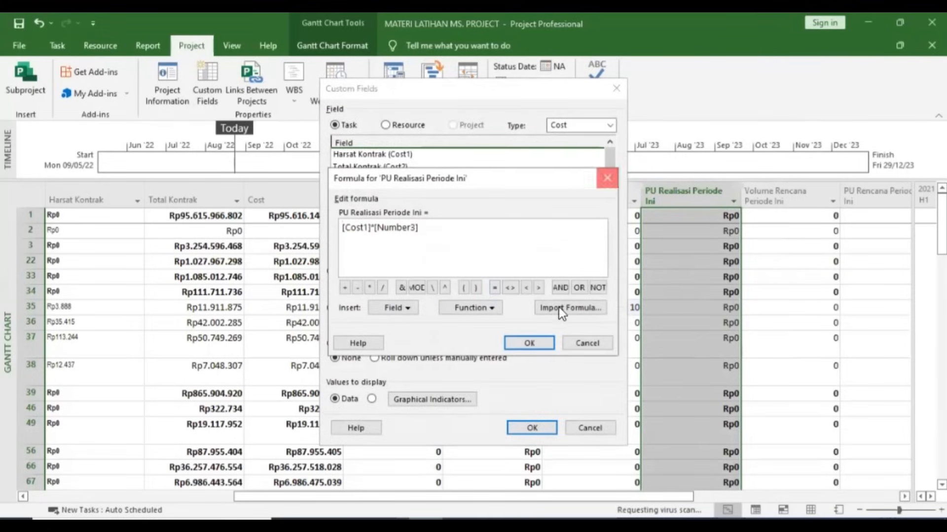
click(531, 340)
click(527, 323)
click(532, 427)
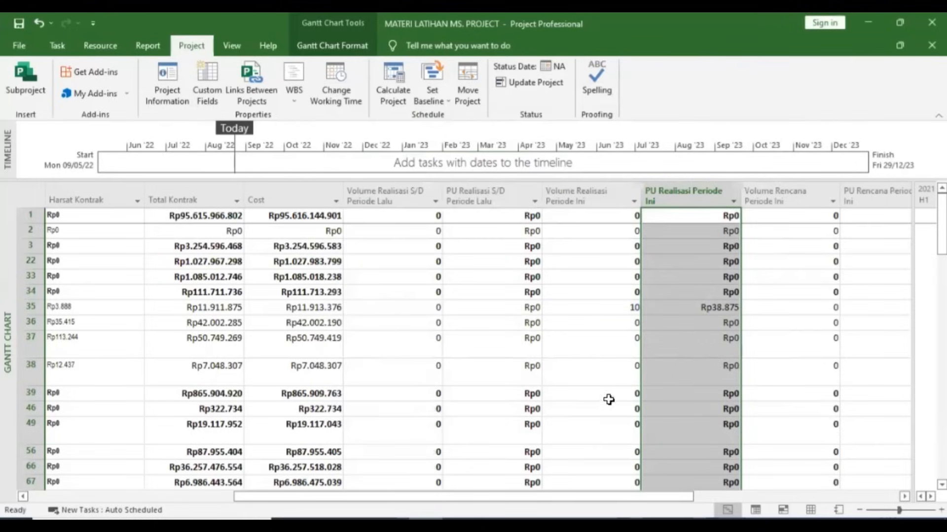
- Enable the formula calculation for the PU Realisasi S/D Periode Lalu (Cost3) custom field
click(488, 196)
right_click(488, 196)
click(452, 188)
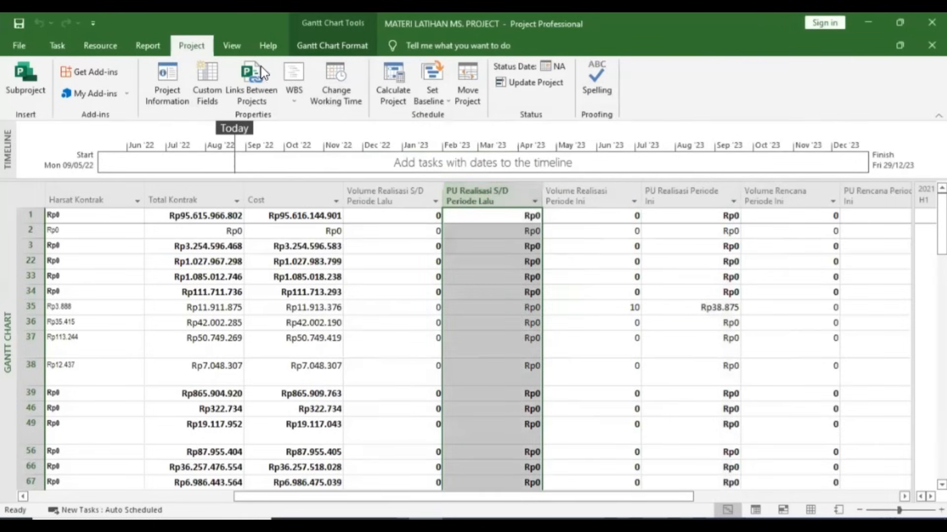
click(203, 97)
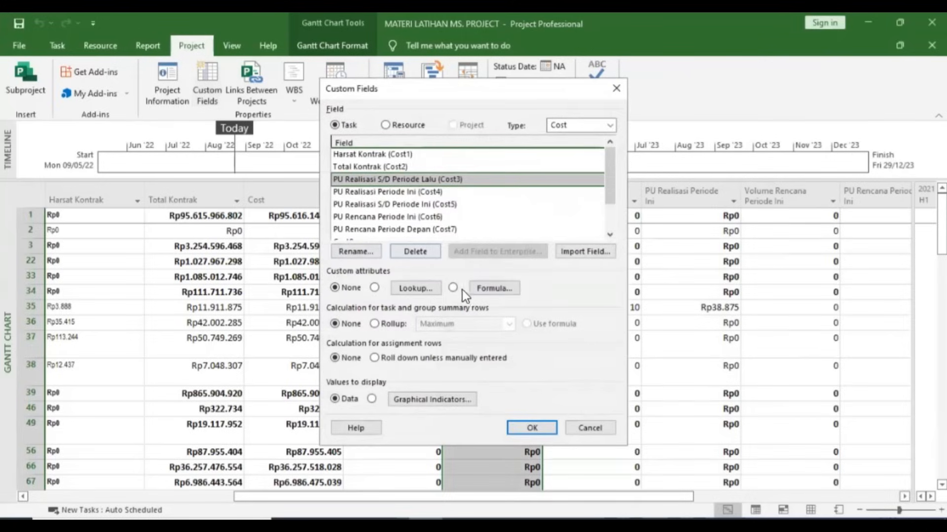
click(463, 290)
key(Return)
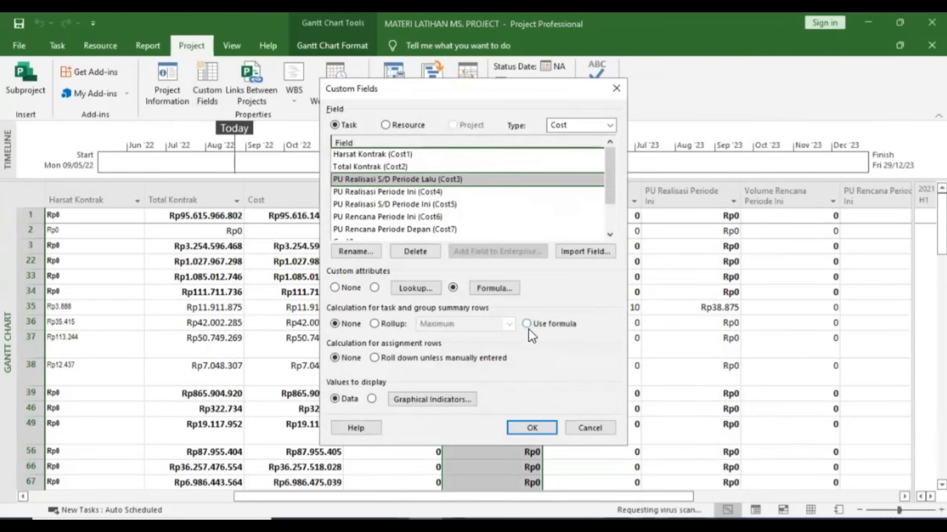
click(538, 428)
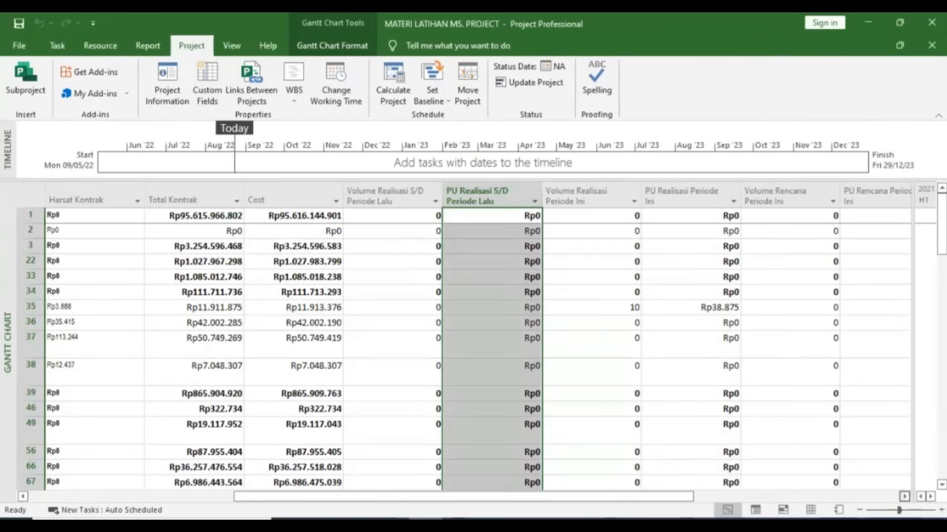
- Check the custom field settings of the PU Rencana Periode Ini column
click(904, 496)
click(672, 190)
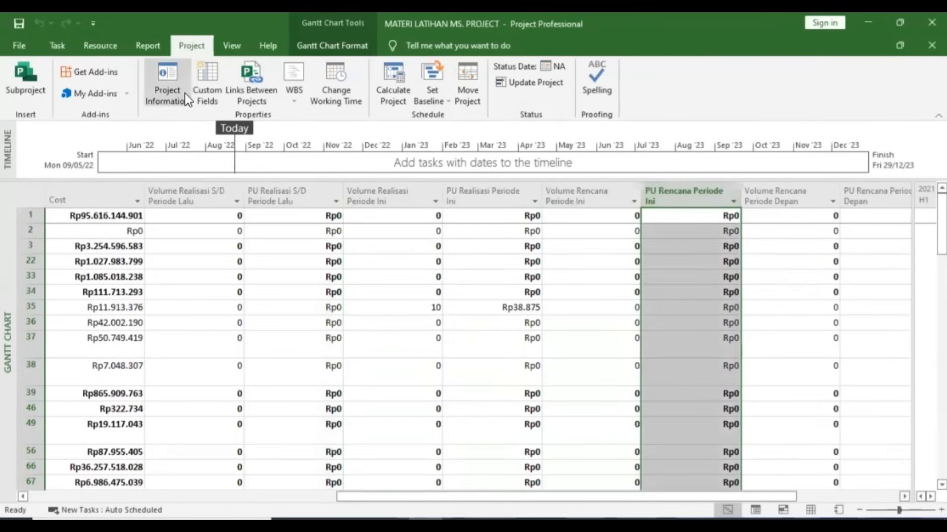
click(209, 94)
key(Escape)
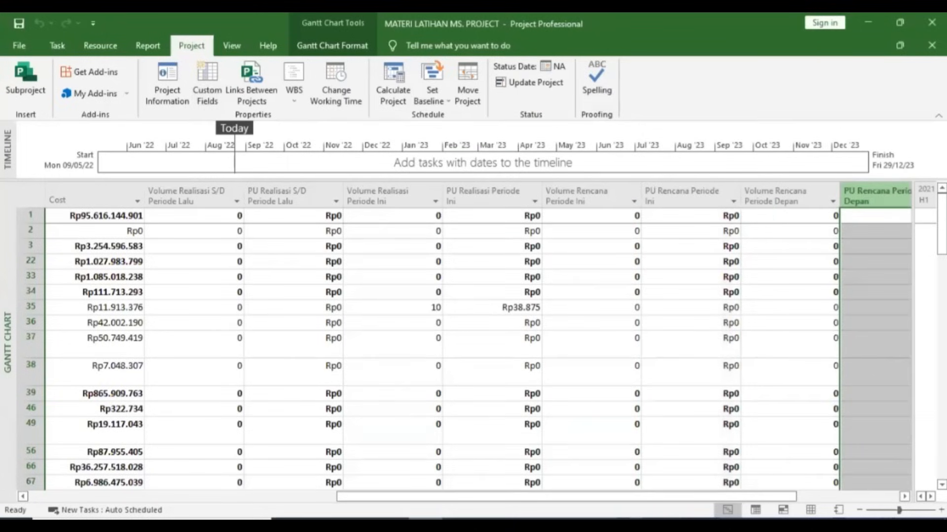
- Enable the formula calculation for the PU Rencana Periode Depan (Cost7) custom field, using the formula for summary rows too
right_click(870, 197)
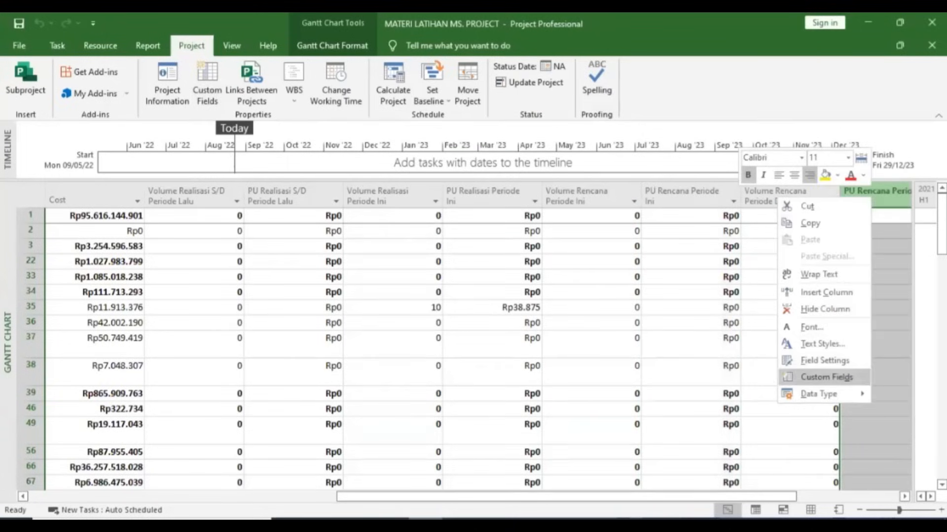
click(820, 377)
click(453, 288)
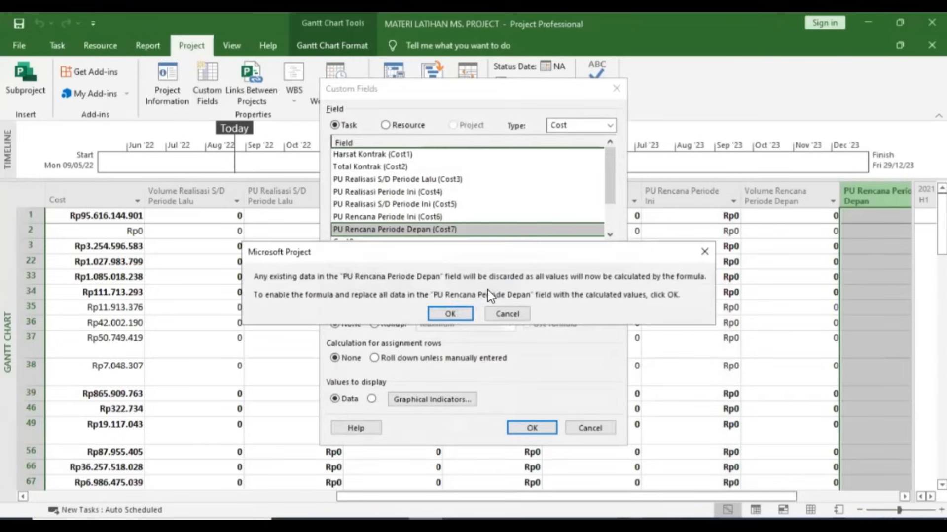
key(Return)
click(527, 324)
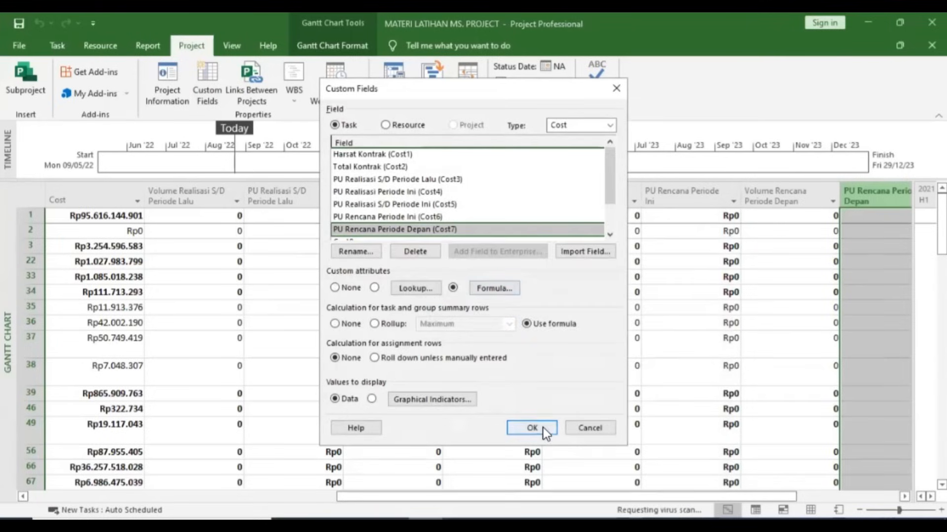
click(537, 429)
- For task 35, set Volume Realisasi S/D Periode Lalu to 10 and Volume Realisasi Periode Ini to 20
drag(587, 496, 433, 497)
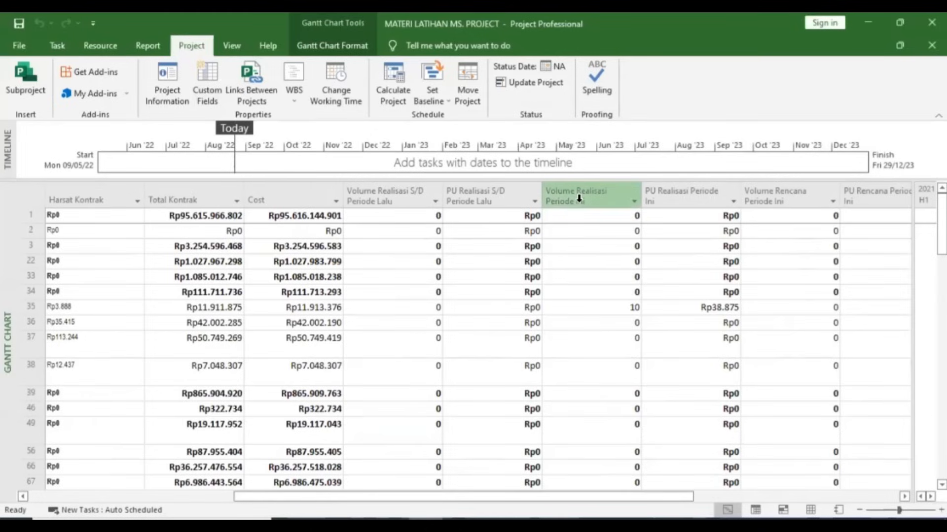
click(615, 310)
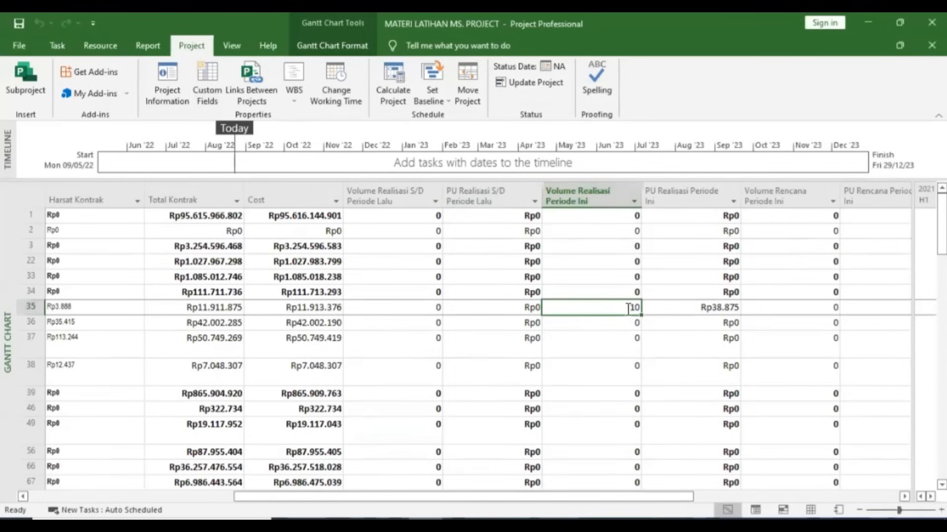
click(401, 311)
text(10)
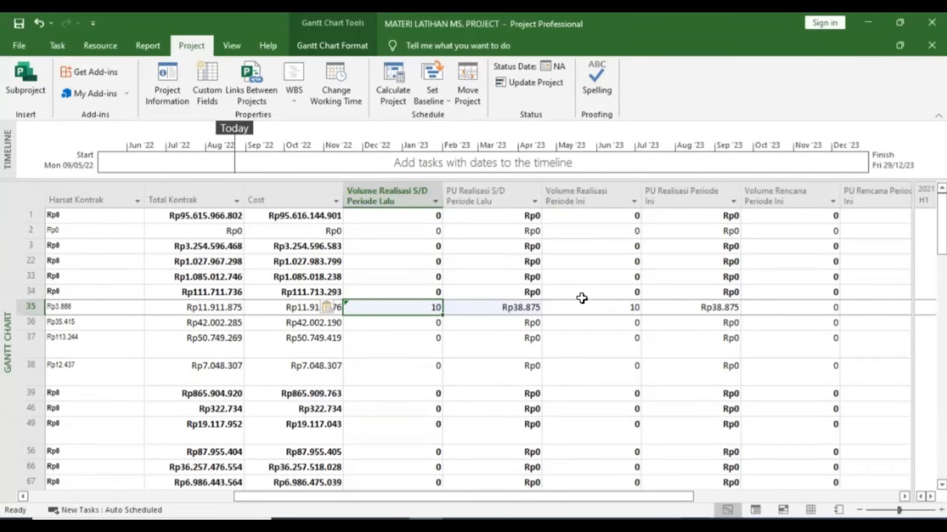
click(605, 306)
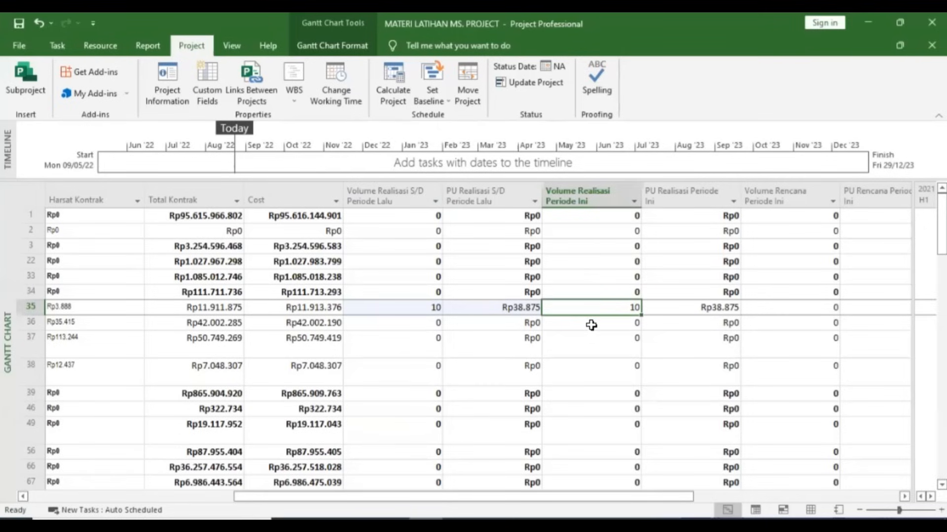
text(20)
key(Return)
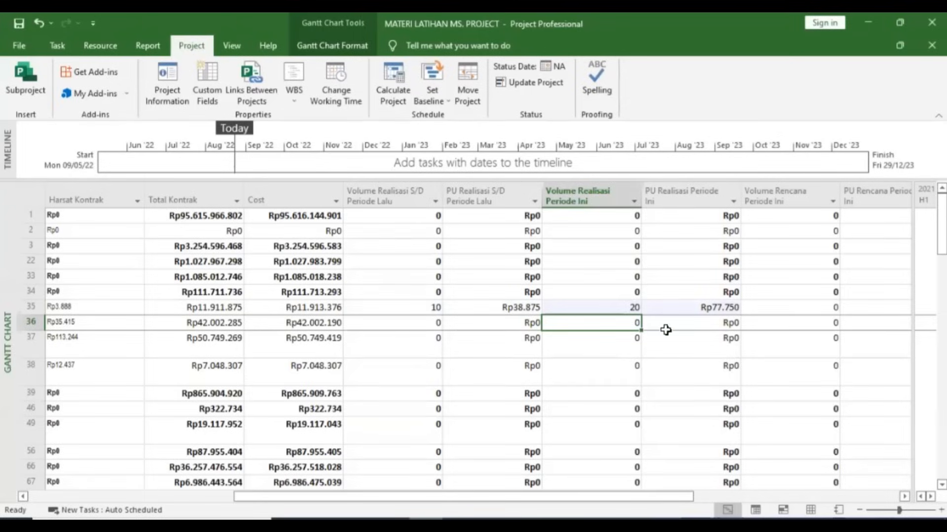
- Open the recent project DI SADDANG MASTER M3 JULI 2022 and look over its volume and PU realisation columns
click(21, 48)
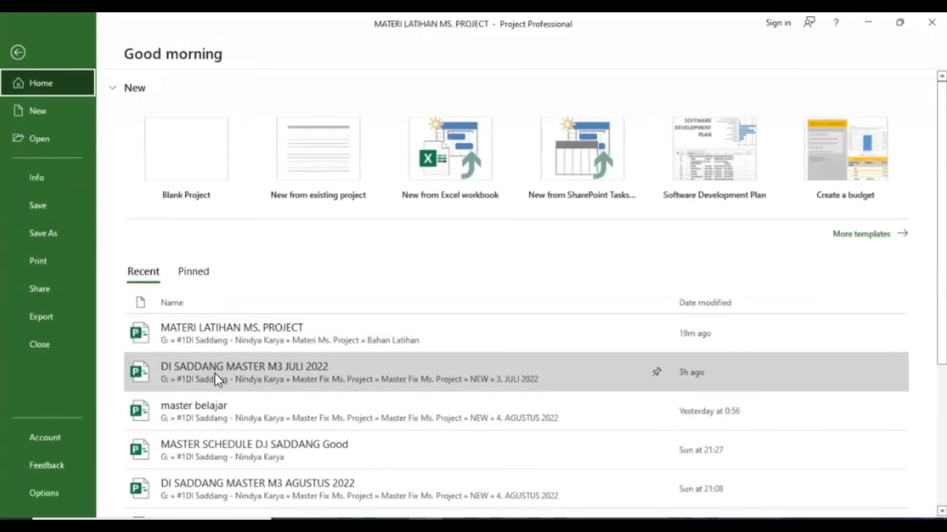
click(215, 374)
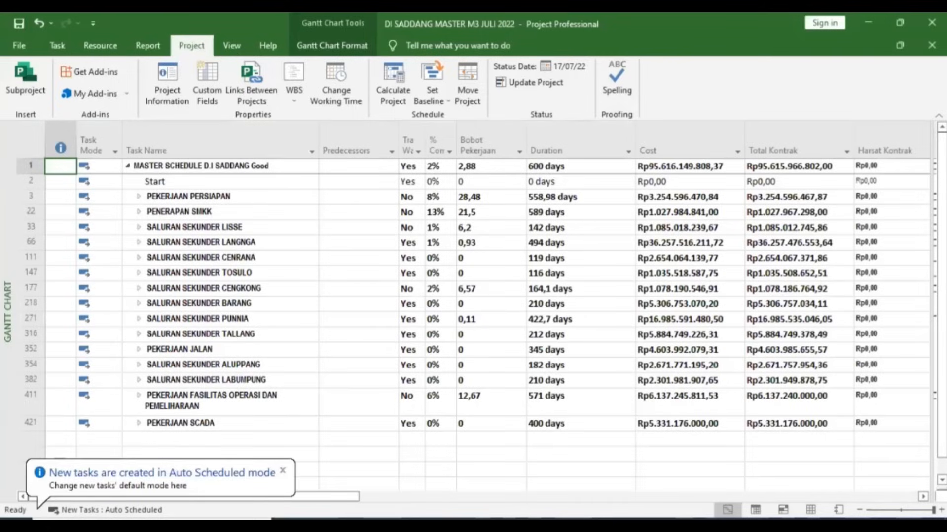
scroll(467, 266, right, 5)
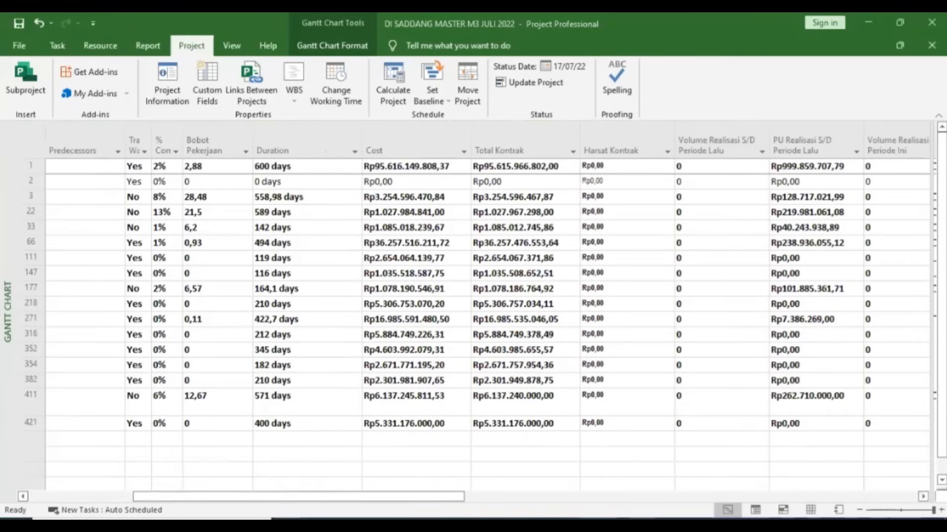
scroll(488, 306, right, 4)
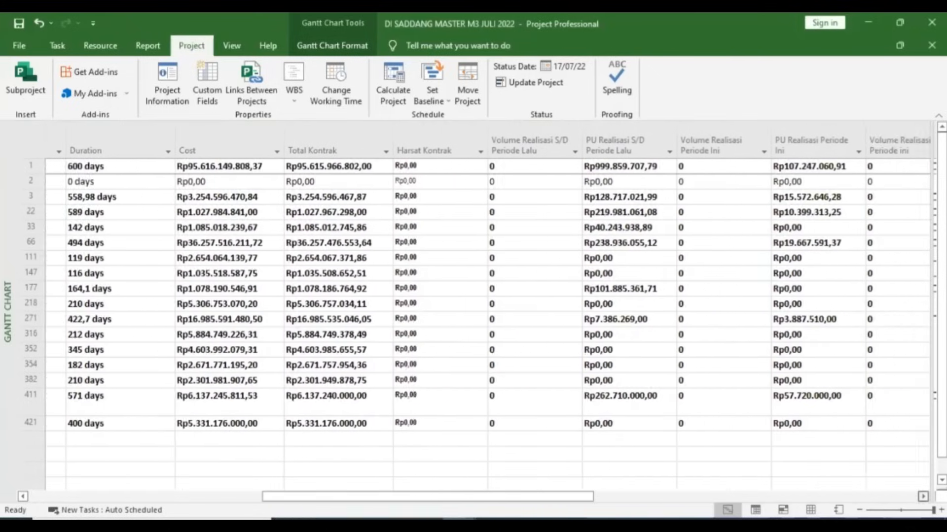
scroll(690, 379, right, 2)
click(484, 149)
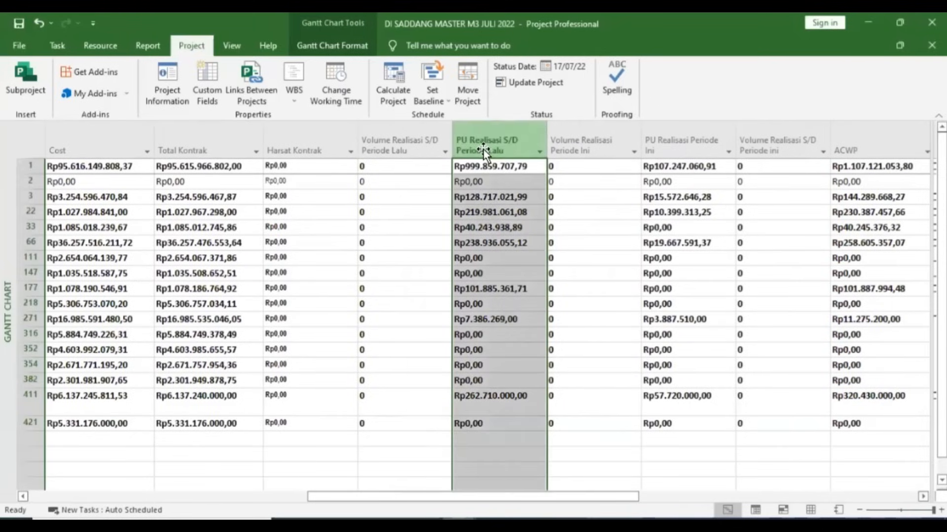
drag(587, 498, 401, 498)
drag(527, 503, 321, 495)
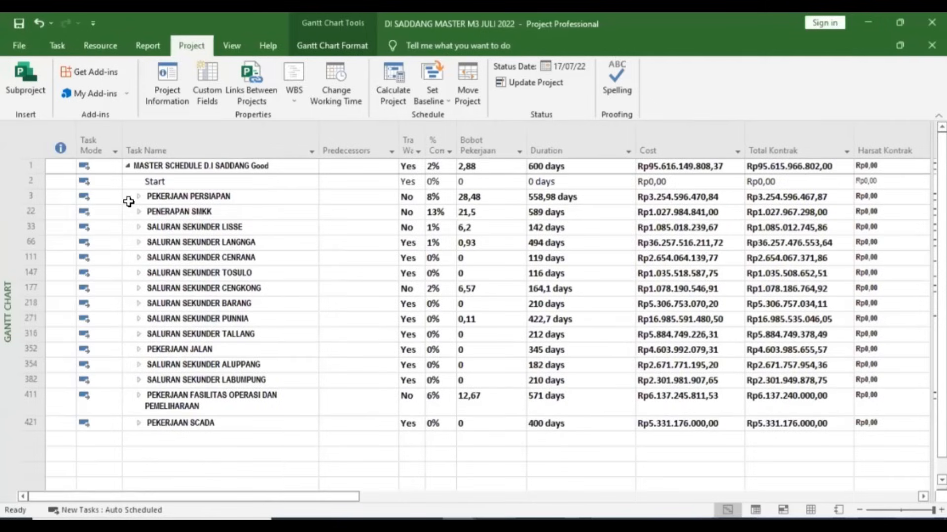
- Expand SALURAN SEKUNDER LISSE and set Volume Realisasi Periode Ini to 10 for task 35, Kosrekan permukaan tanah (Mekanis)
click(141, 231)
click(139, 227)
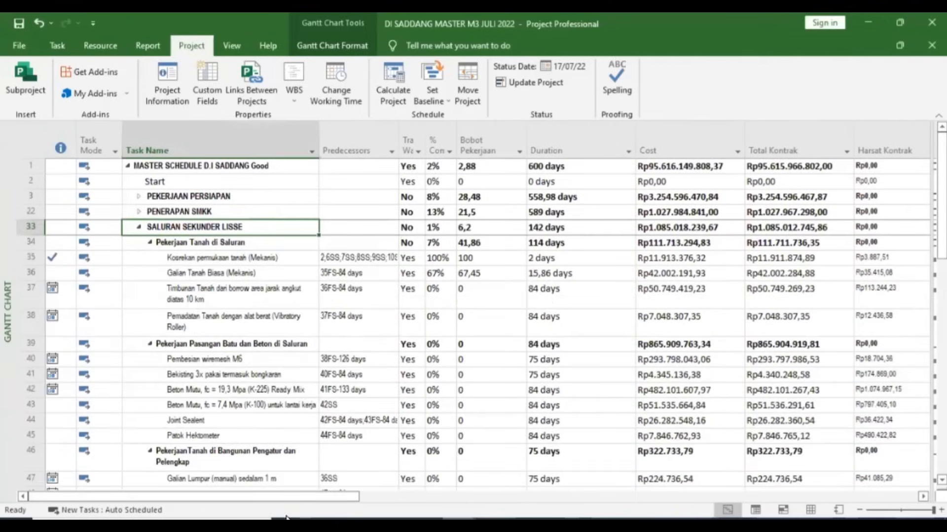
drag(310, 498, 660, 501)
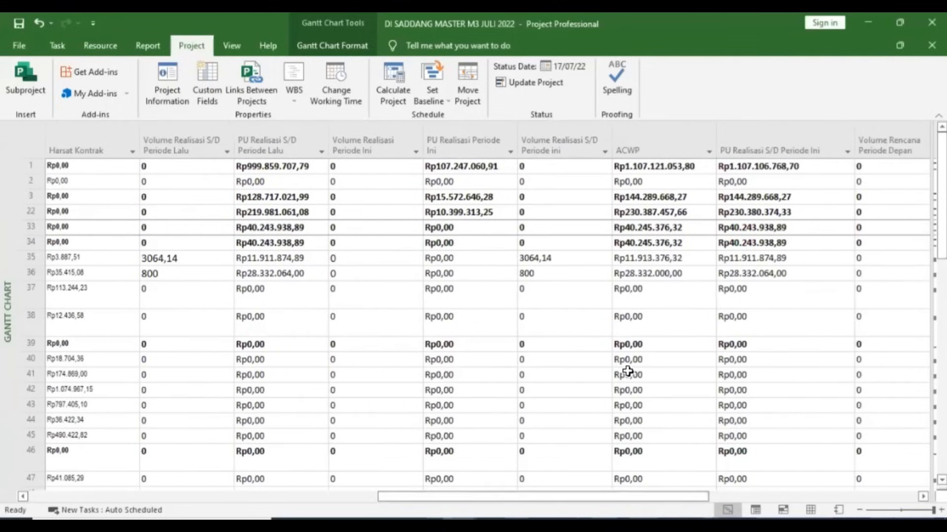
click(356, 259)
text(10)
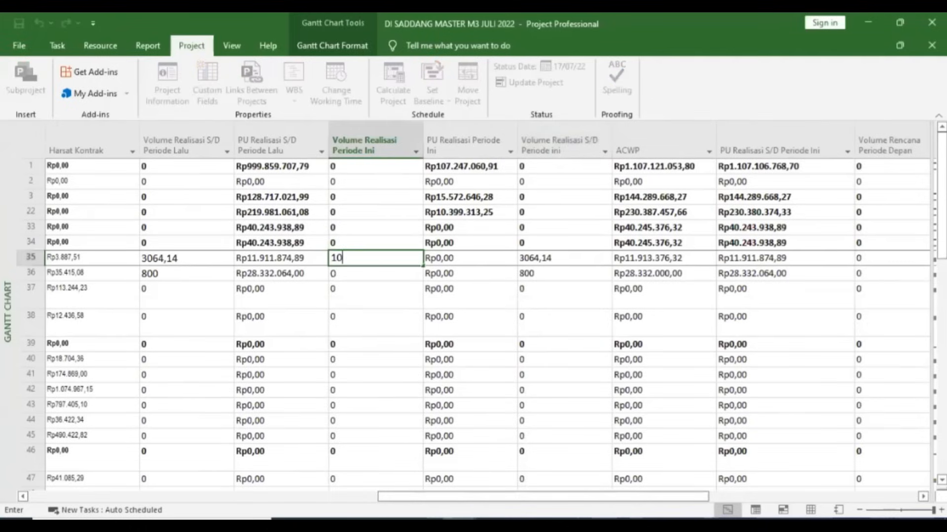
key(Return)
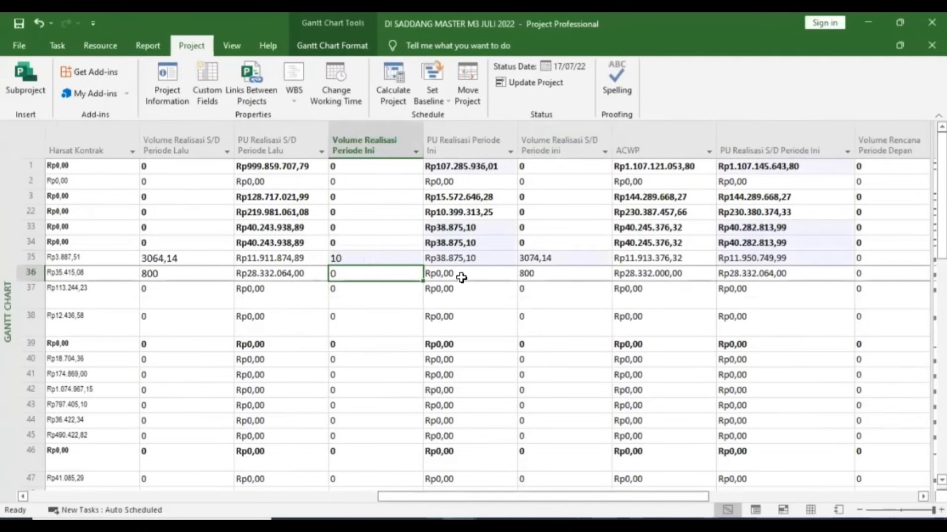
- Clear task 35's Volume Realisasi Periode Ini and enter 10 again
click(563, 262)
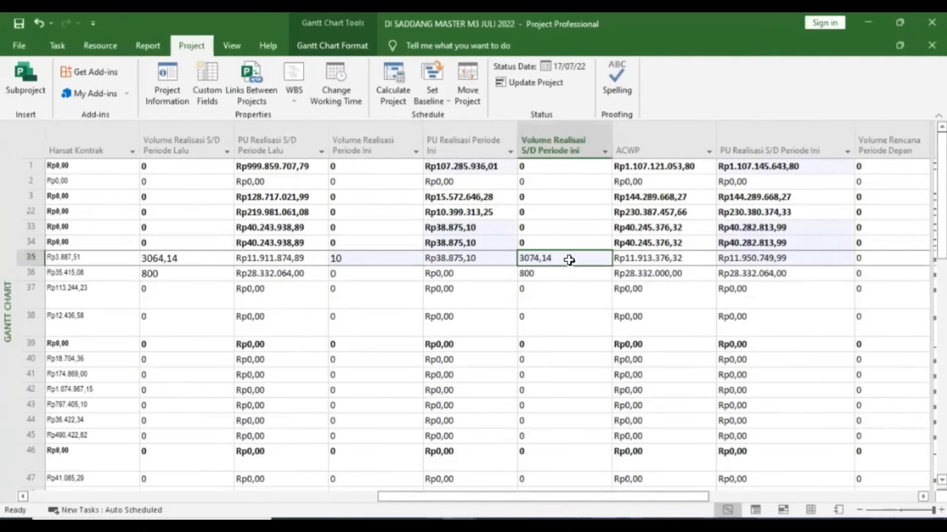
click(363, 258)
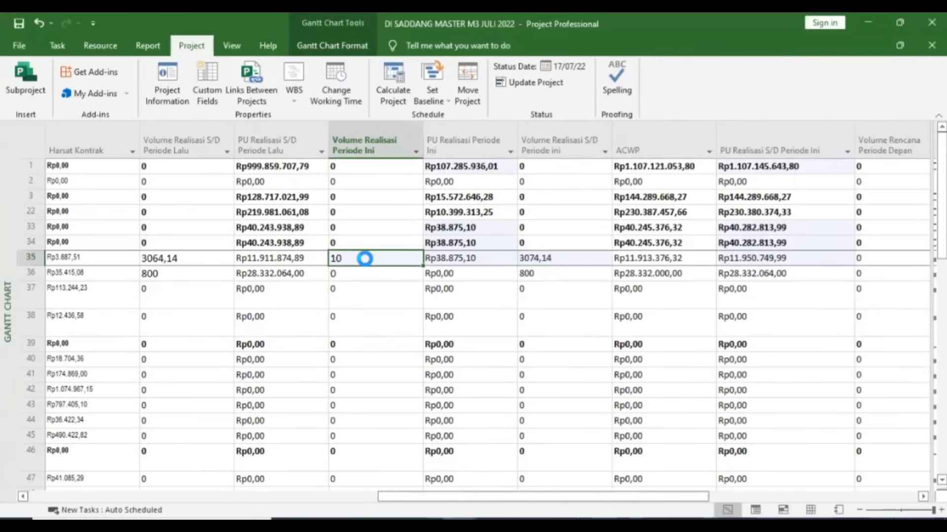
key(Delete)
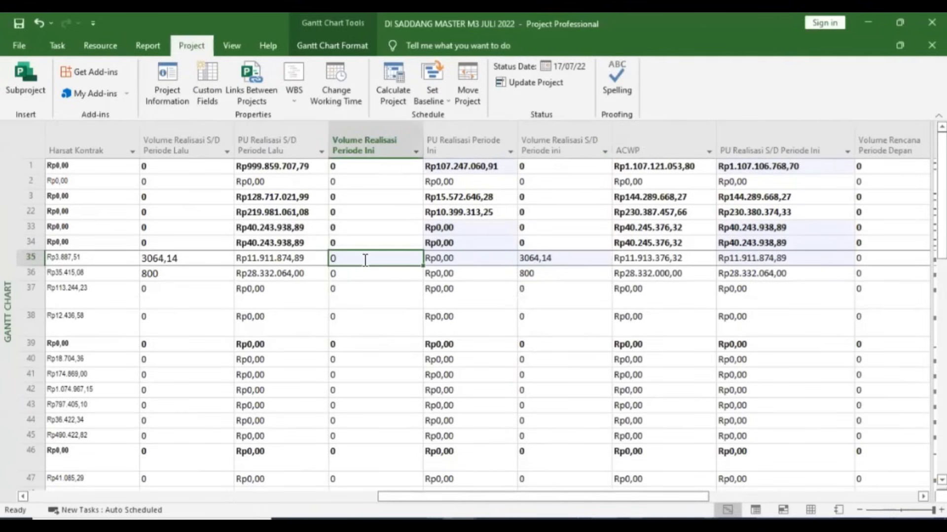
text(10)
key(Return)
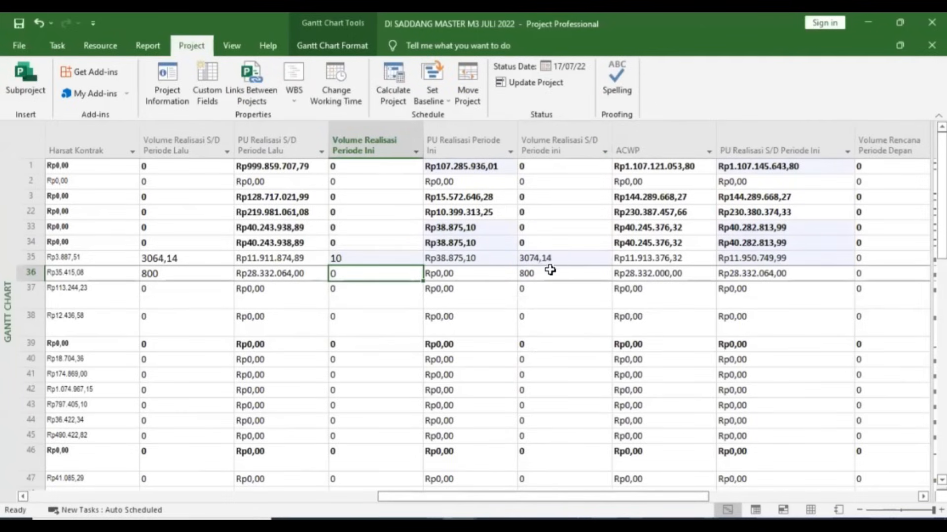
- Carry task 35's Volume Realisasi S/D Periode Ini value of 3074,14 over into its Volume Realisasi S/D Periode Lalu
click(362, 259)
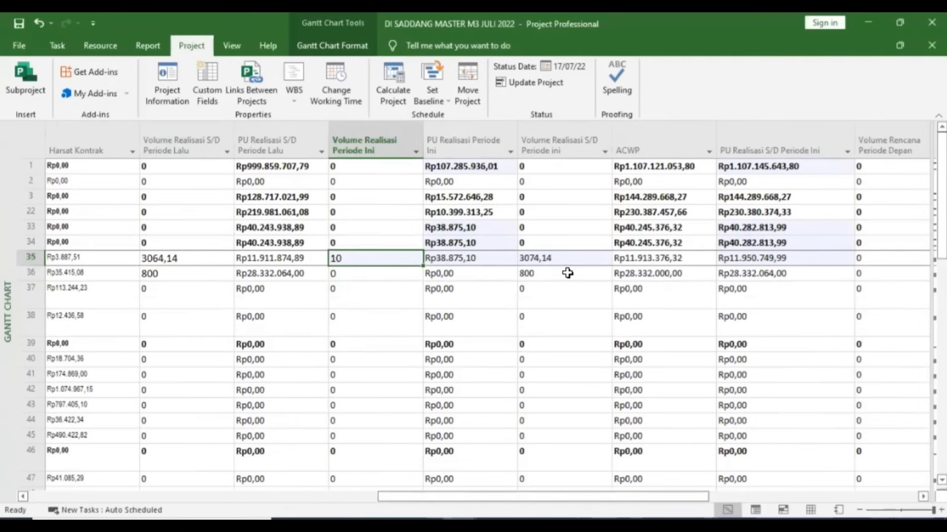
click(546, 260)
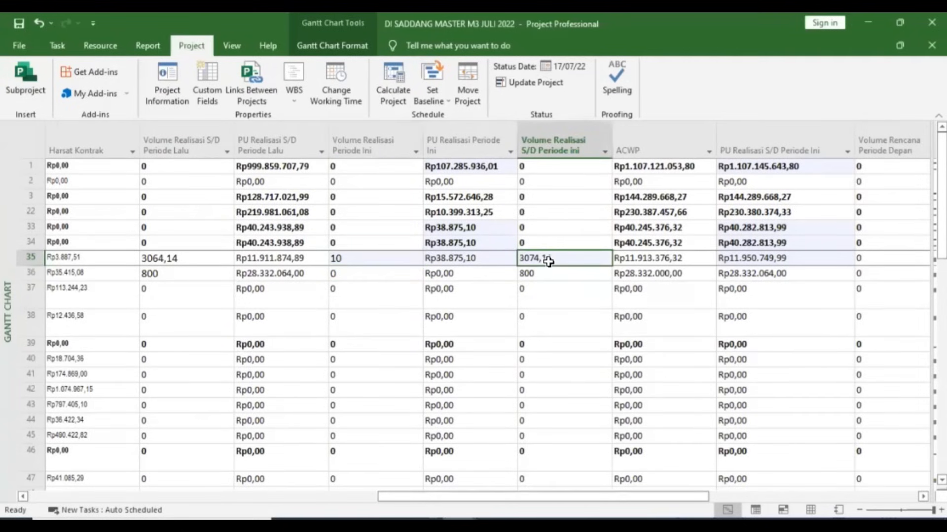
click(189, 261)
text(3064,14)
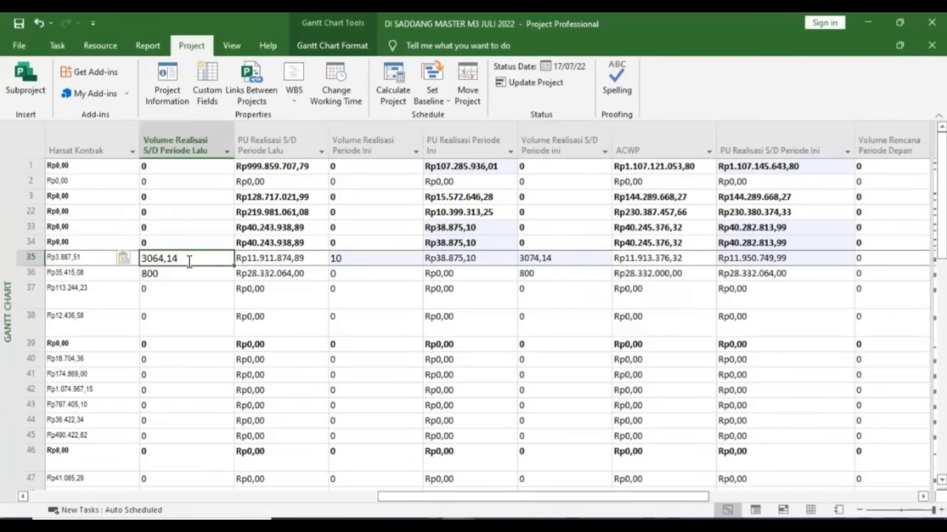
- Set task 35's Volume Realisasi Periode Ini to 50
click(377, 257)
text(1)
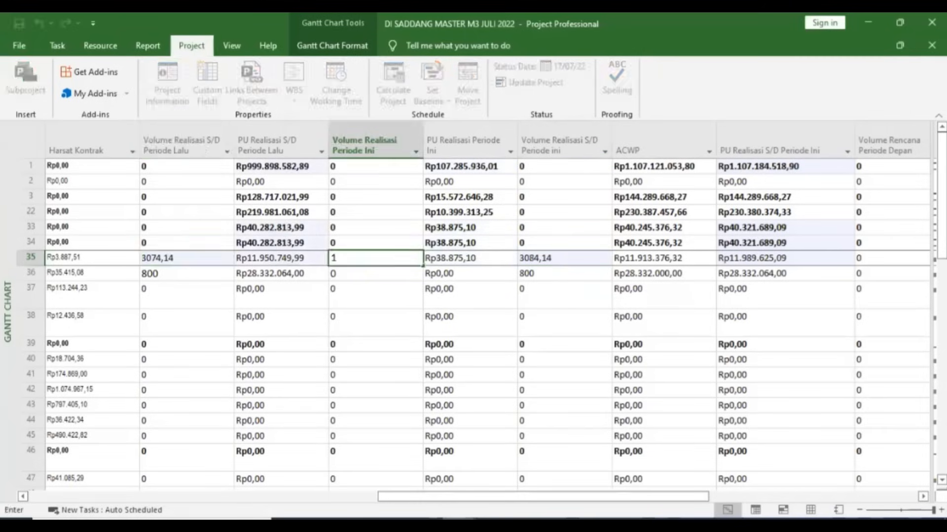
key(Return)
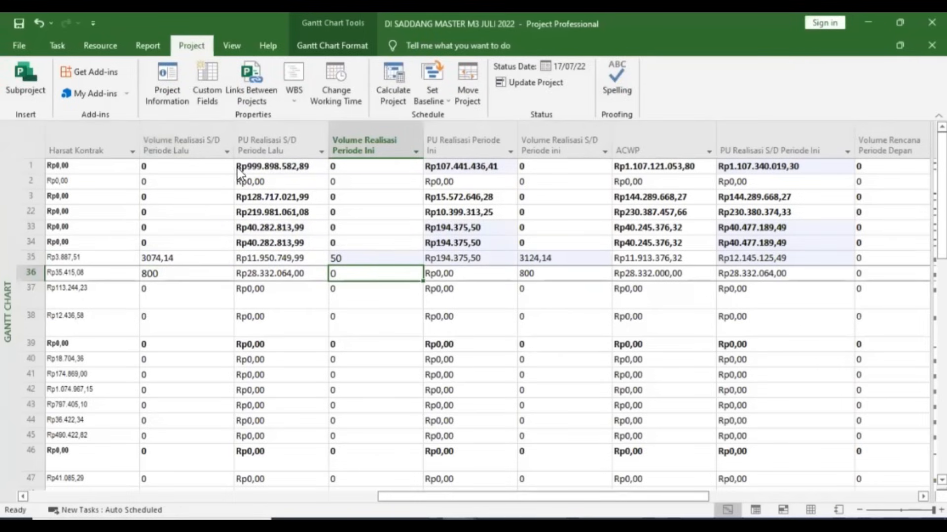
- Examine how task 35's previous-period and current-period volumes relate to its cumulative volume, and check its Volume Rencana Periode Depan cell
click(359, 143)
click(358, 260)
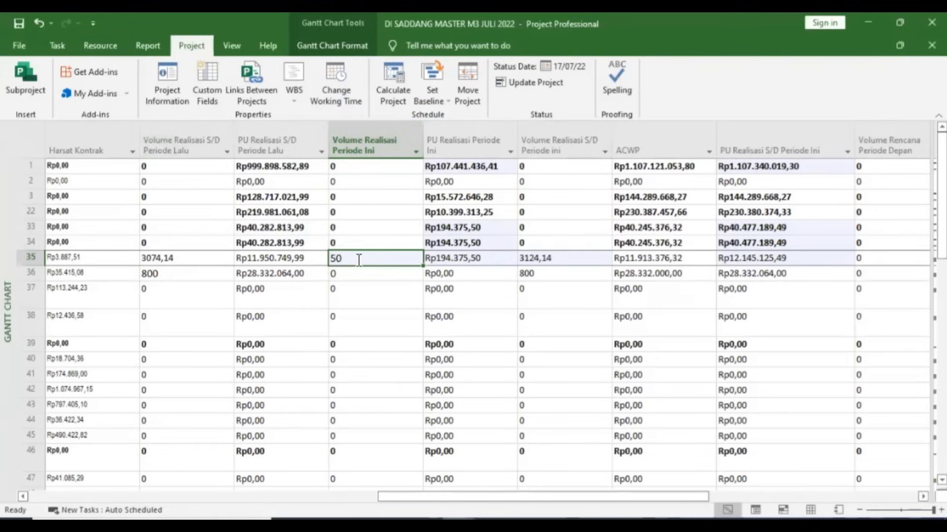
click(368, 147)
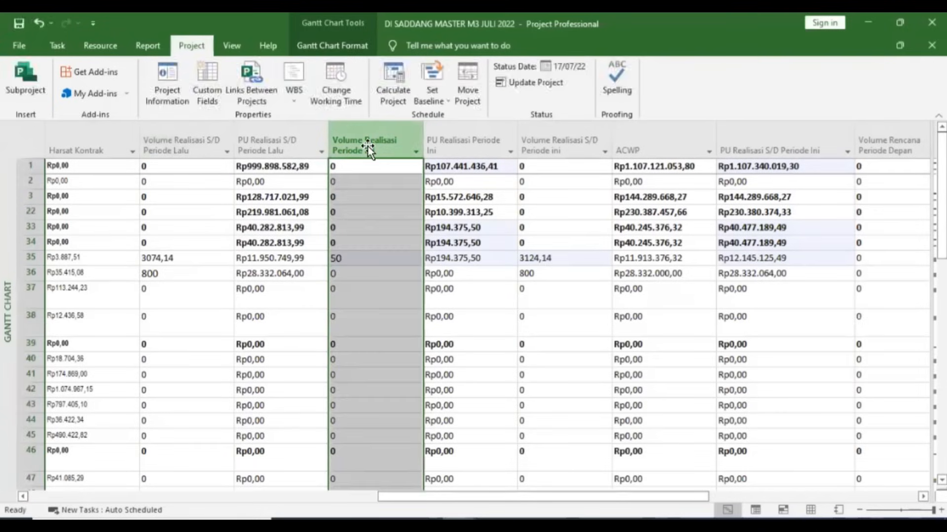
click(366, 261)
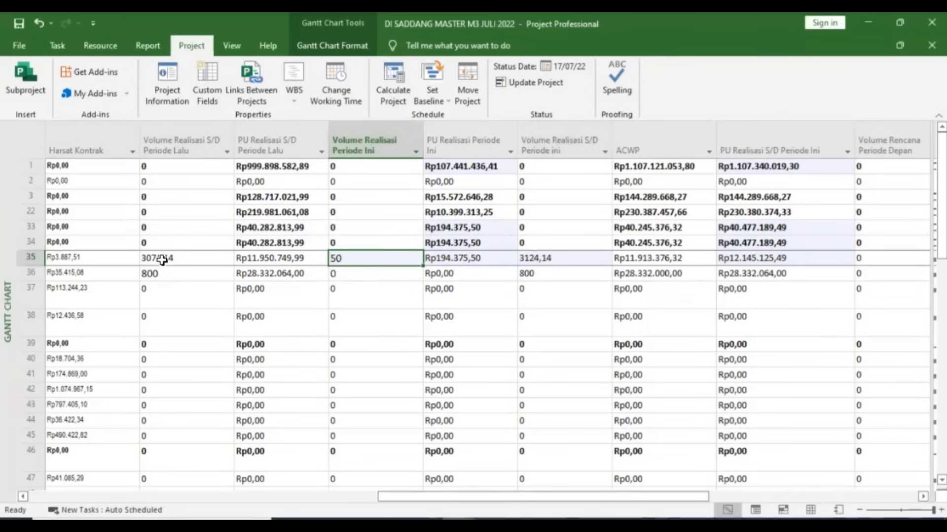
click(184, 260)
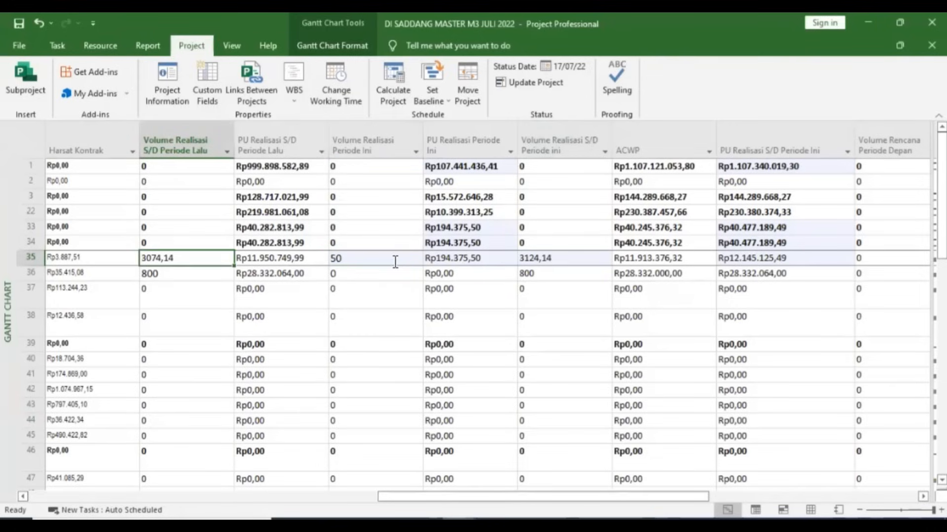
click(395, 261)
click(566, 265)
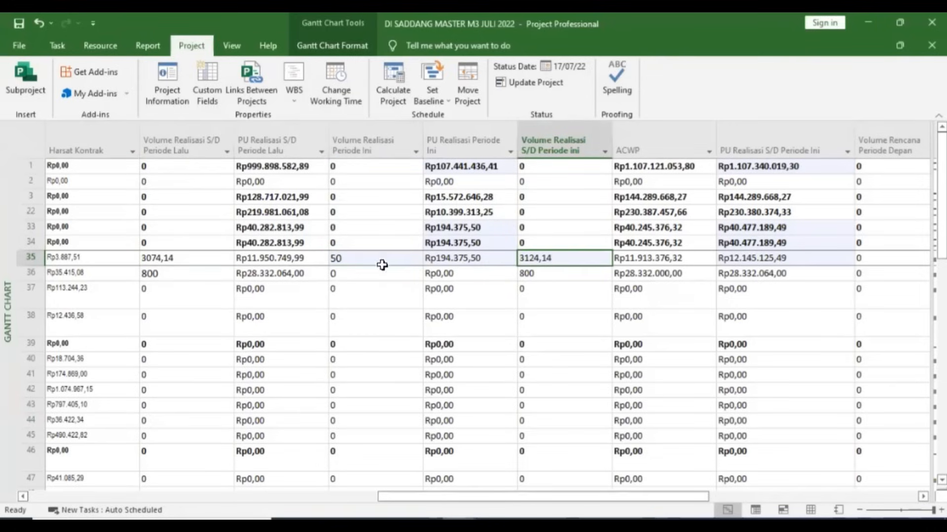
drag(572, 228, 539, 271)
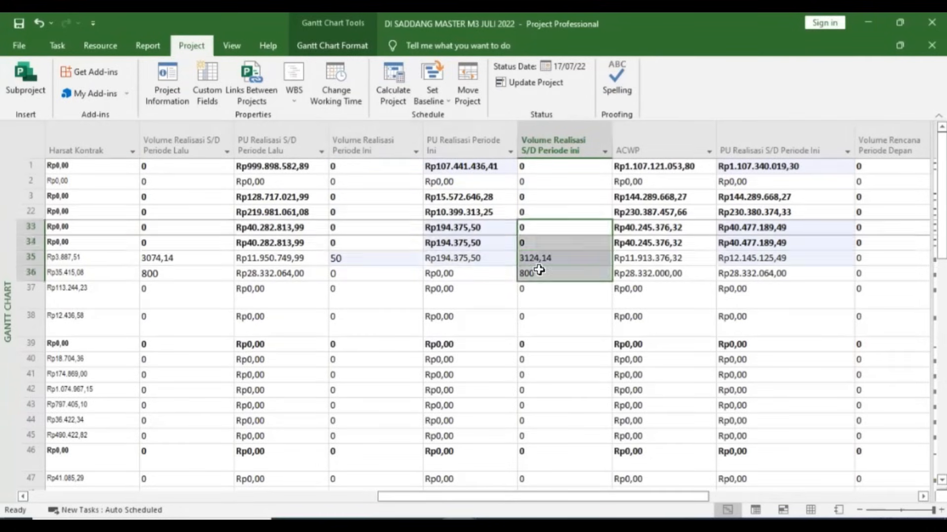
click(537, 257)
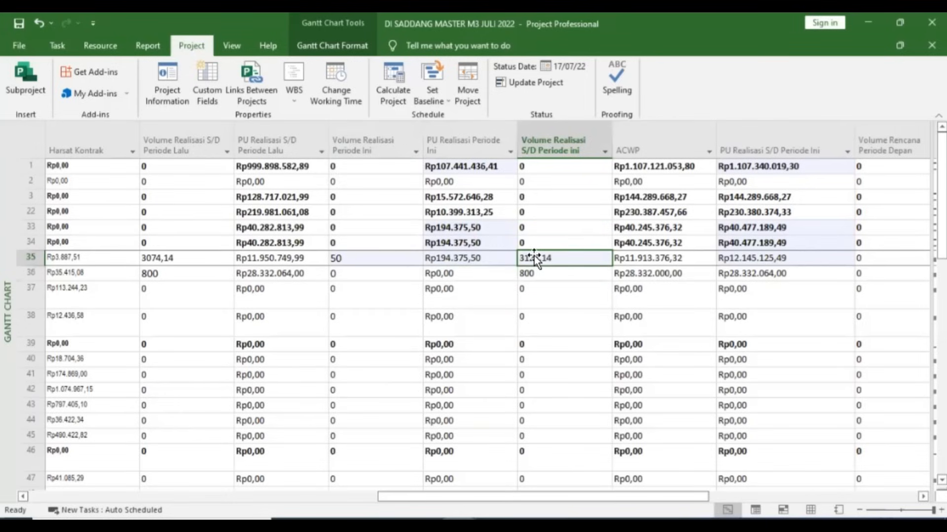
click(195, 256)
click(892, 258)
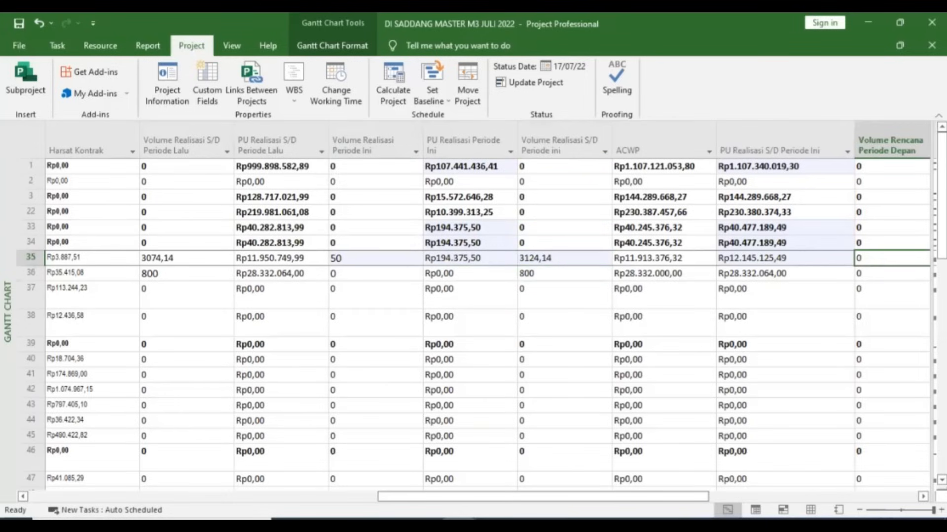
- Set task 35's Volume Rencana Periode Depan to 1000
scroll(487, 306, right, 3)
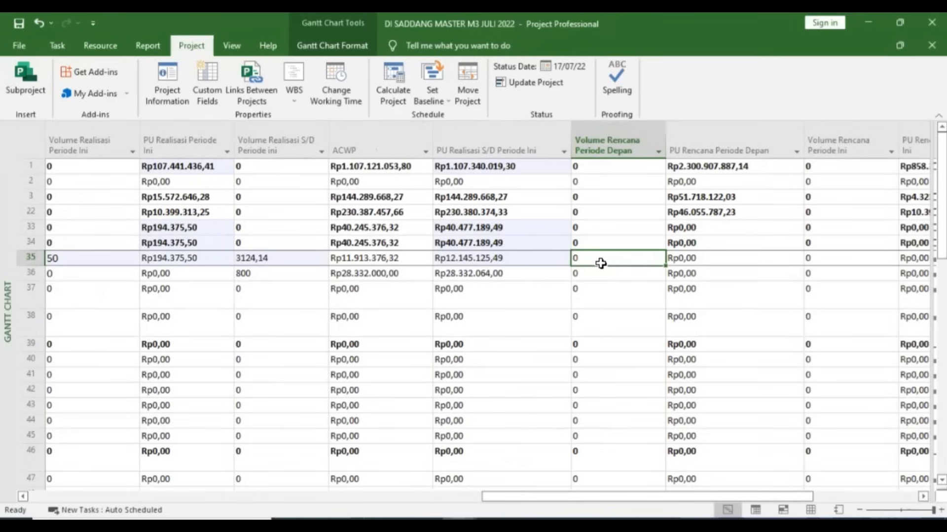
text(1000)
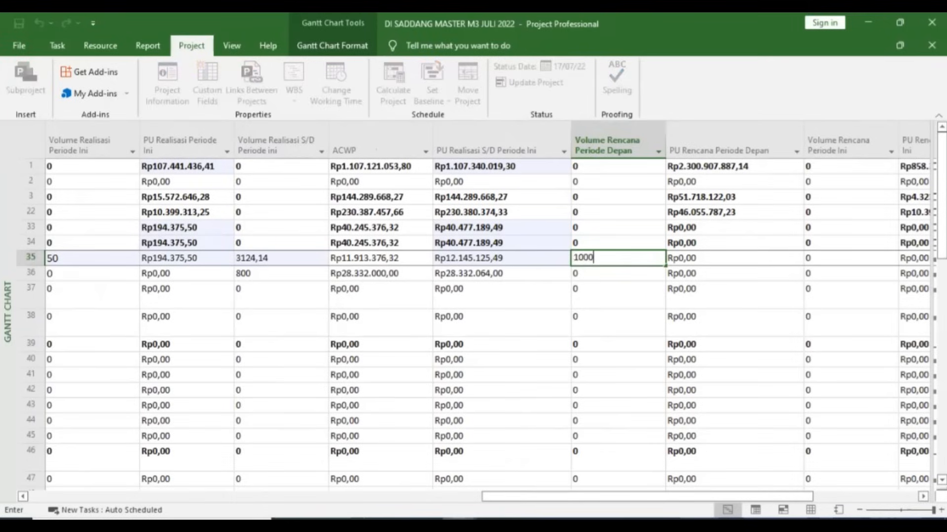
key(Return)
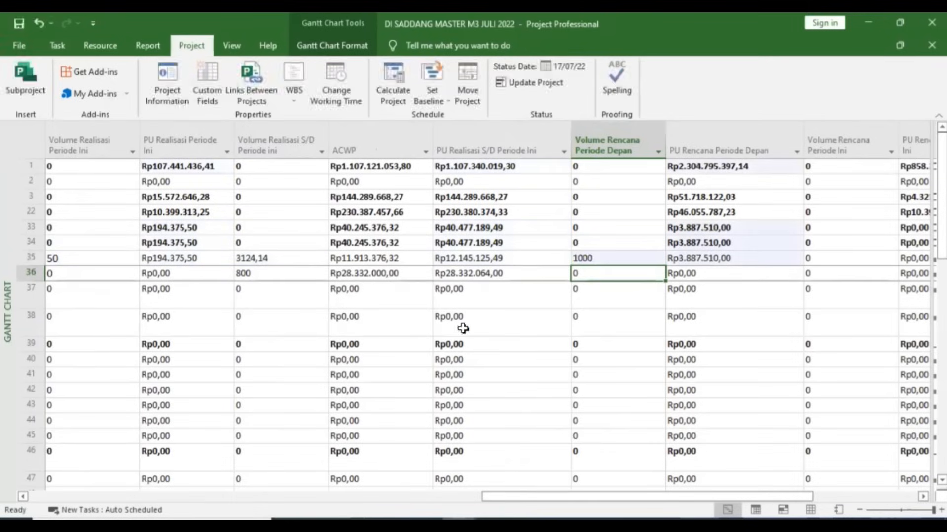
- Review task 35's Volume Realisasi S/D Periode Lalu against its Volume Realisasi Periode Ini
drag(564, 498, 435, 512)
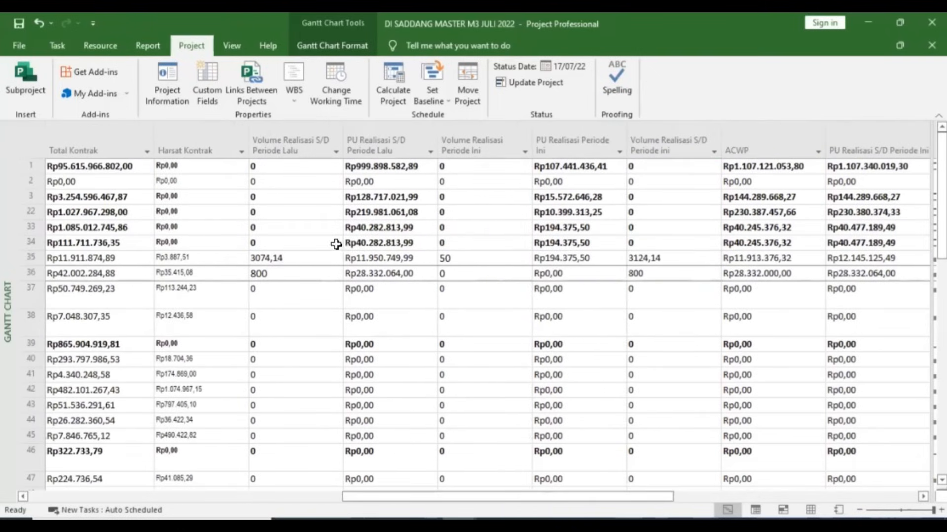
click(285, 259)
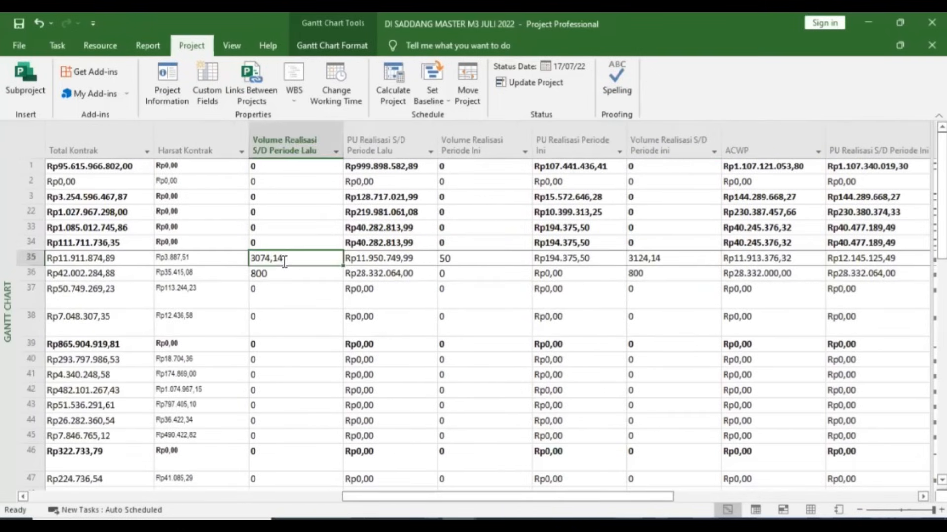
click(466, 264)
click(292, 260)
click(308, 264)
- Clear the 1000 entered in task 35's Volume Rencana Periode Depan
drag(419, 497, 594, 497)
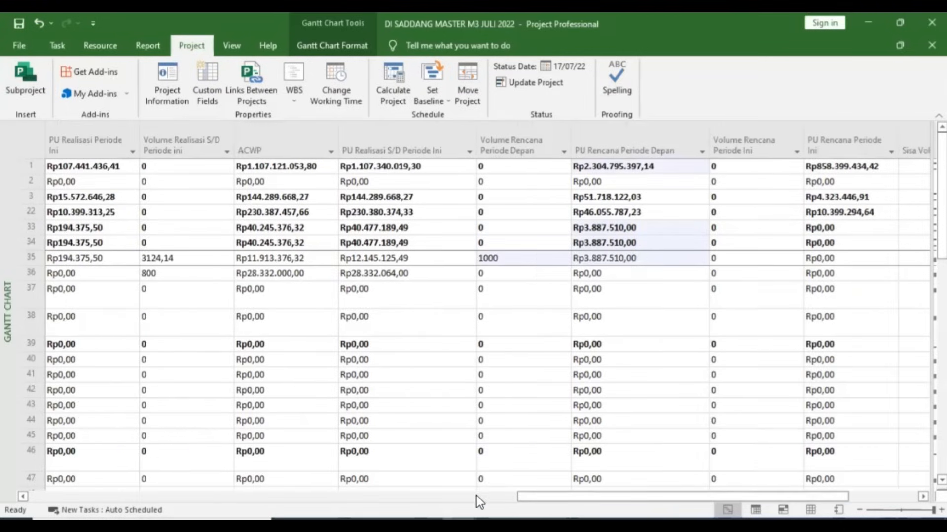
click(513, 262)
key(Delete)
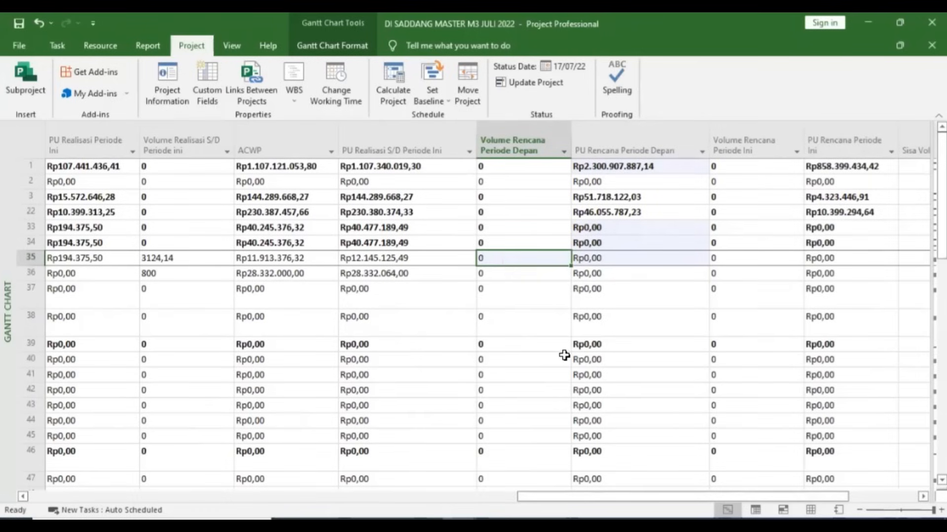
- Switch to the MATERI LATIHAN MS. PROJECT schedule and select task 35's Volume Realisasi Periode Ini cell
click(458, 522)
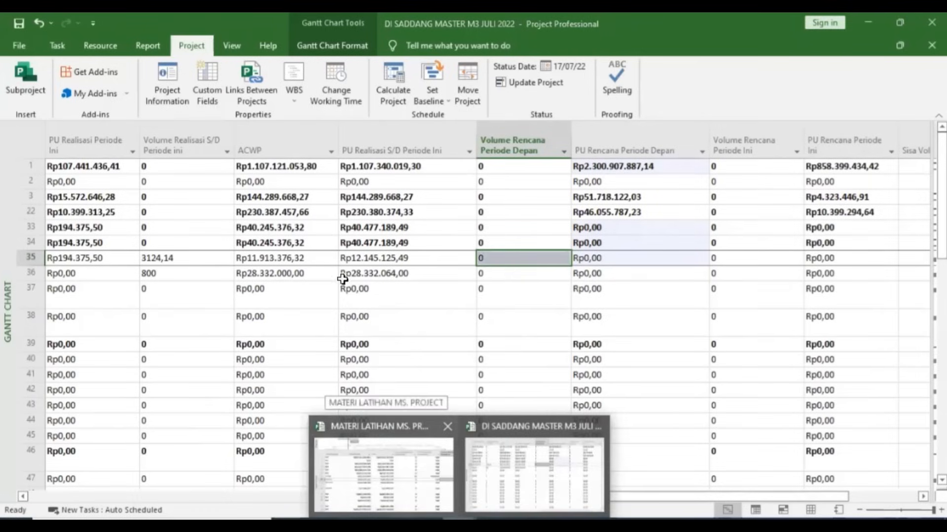
click(432, 494)
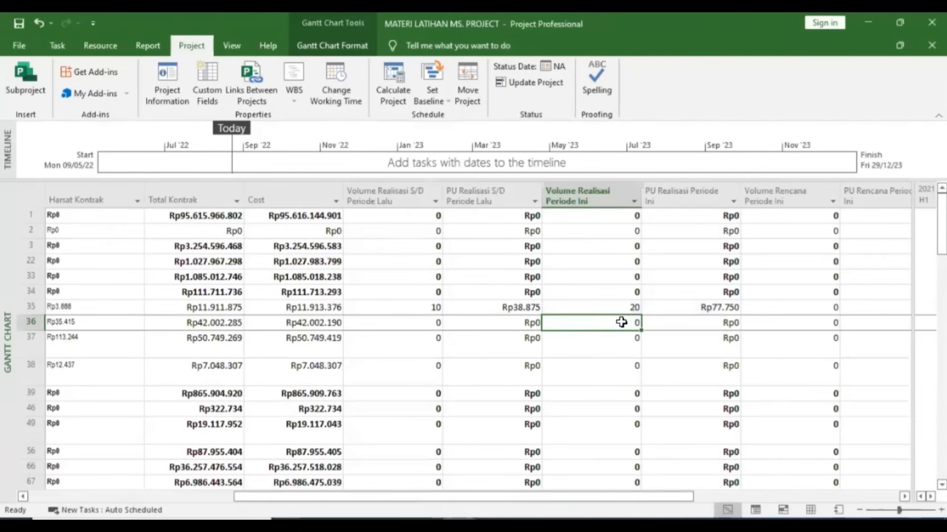
click(574, 305)
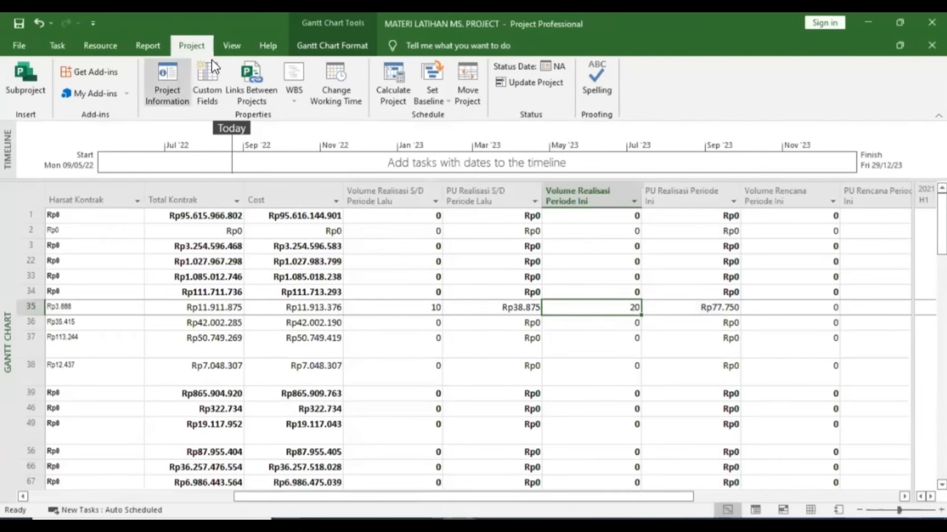
click(157, 49)
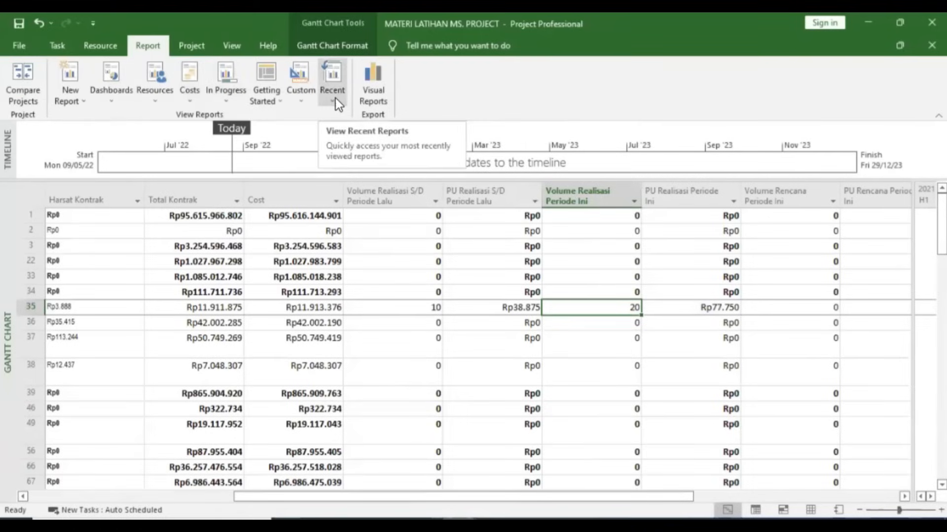
click(337, 103)
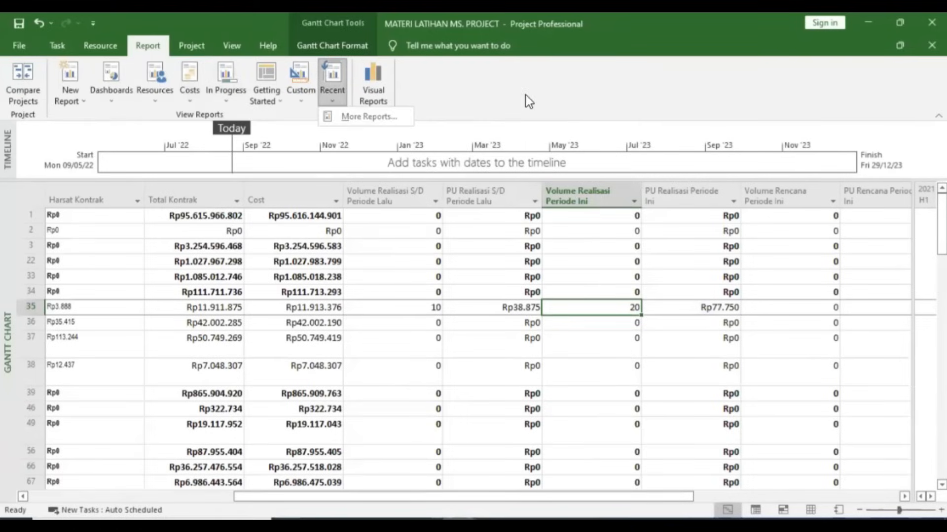
click(460, 109)
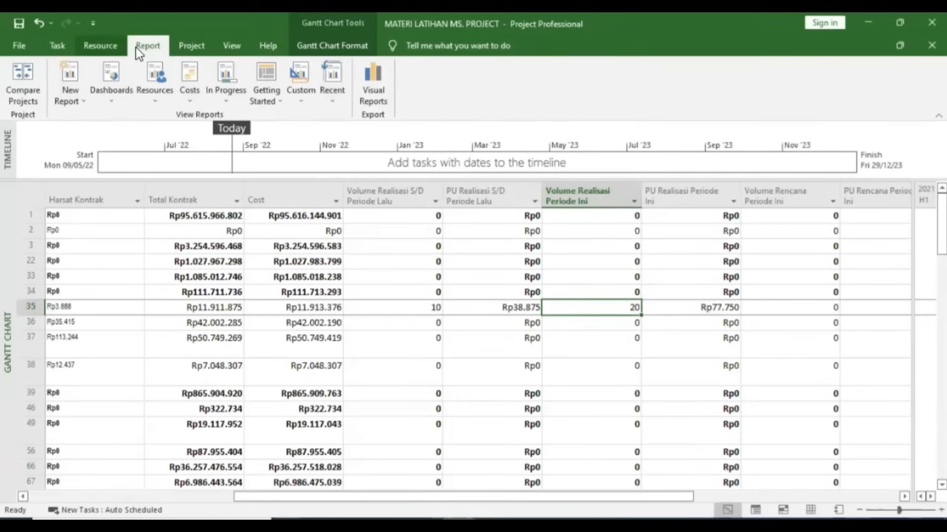
- Create a new blank report named KURVA S
click(330, 102)
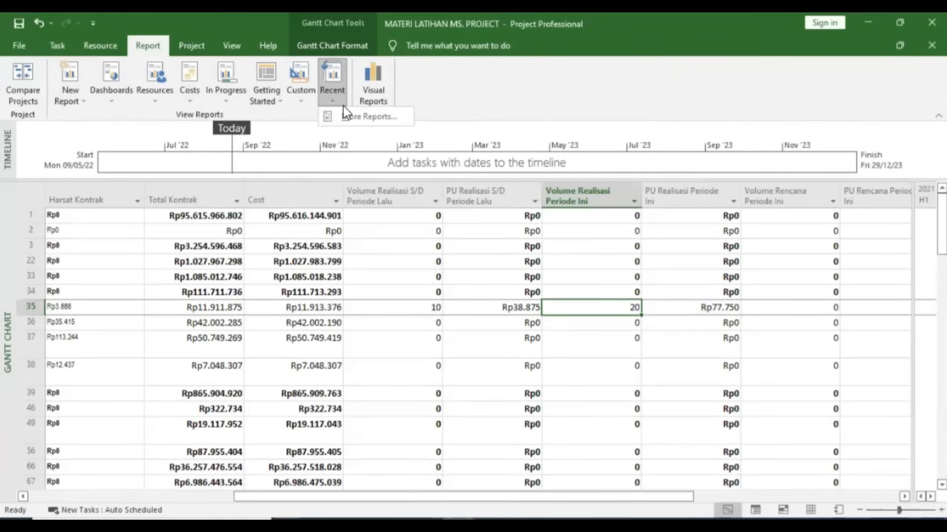
click(351, 118)
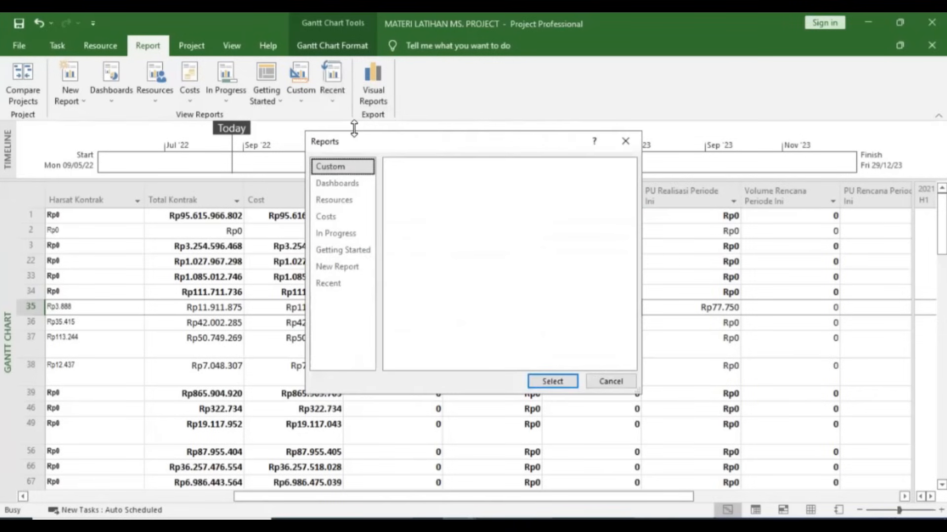
click(341, 267)
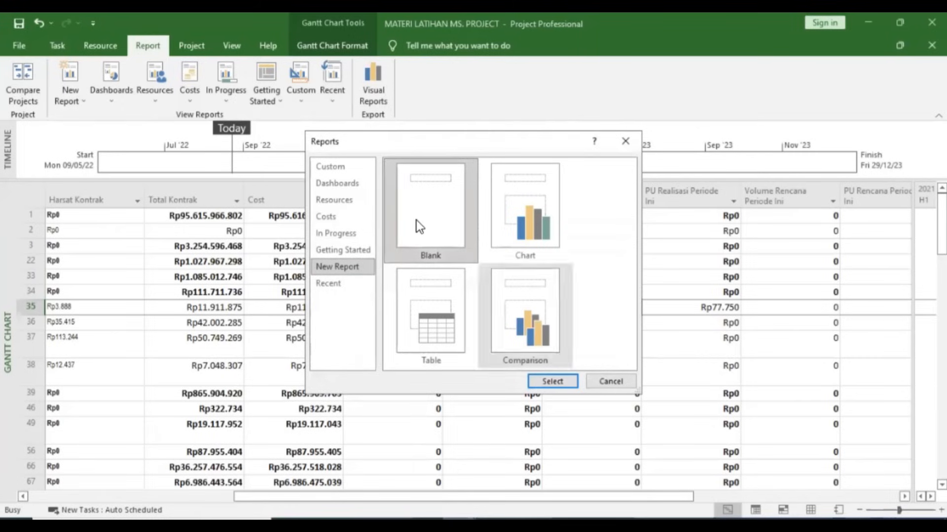
click(552, 382)
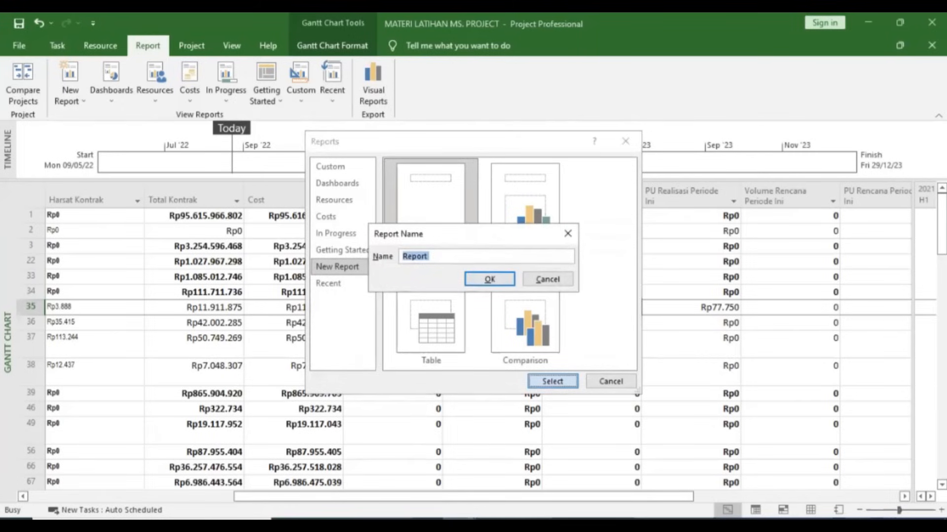
text(KURVA S)
click(496, 279)
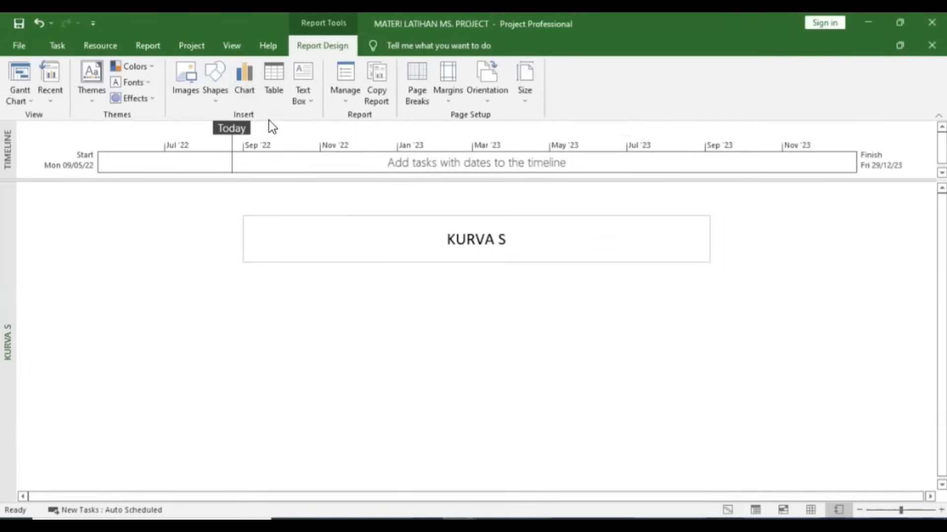
click(278, 259)
click(288, 326)
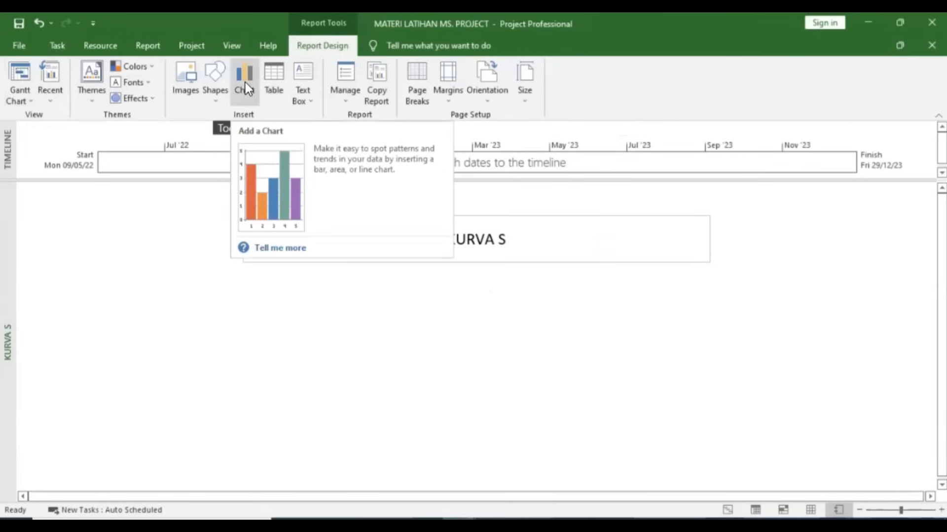
- Switch to Nitro Pro, look over the 15-21 Agustus 2022 KURVA S PDF report, and maximise its window
click(398, 525)
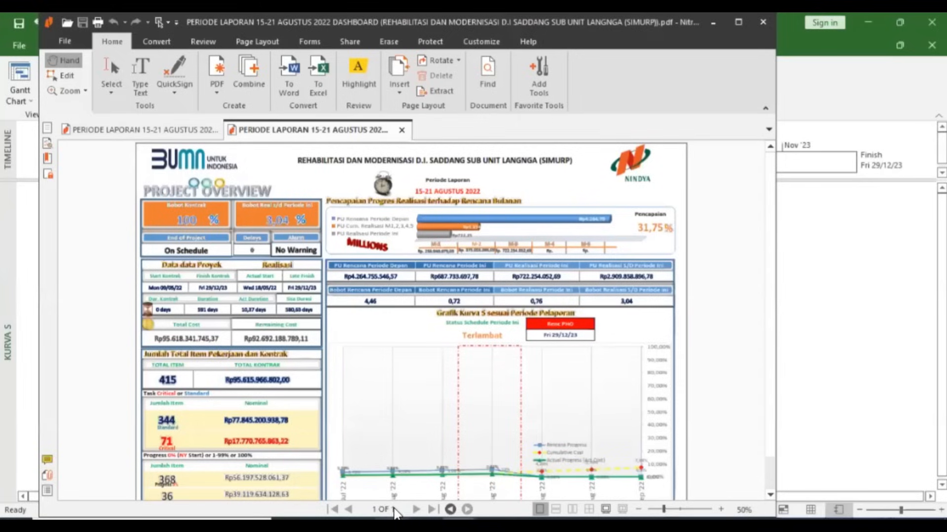
click(122, 129)
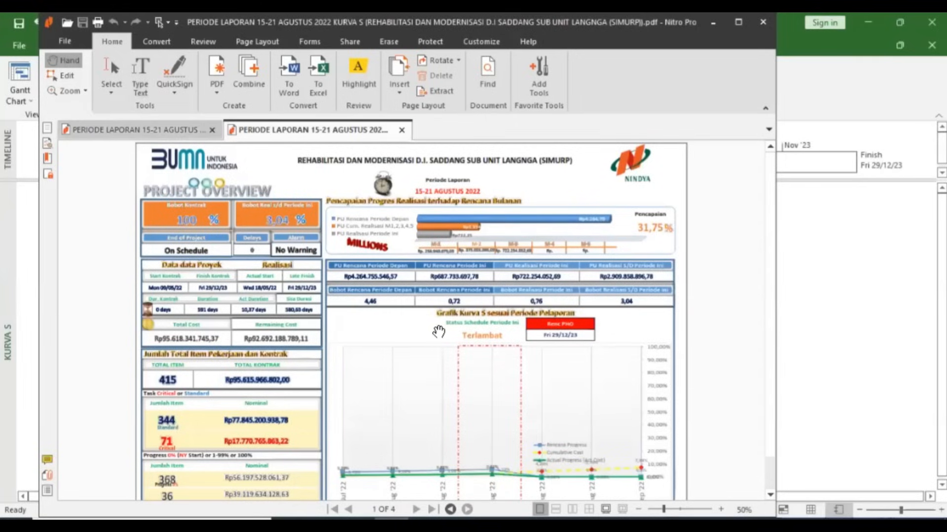
scroll(366, 307, down, 4)
scroll(366, 306, up, 2)
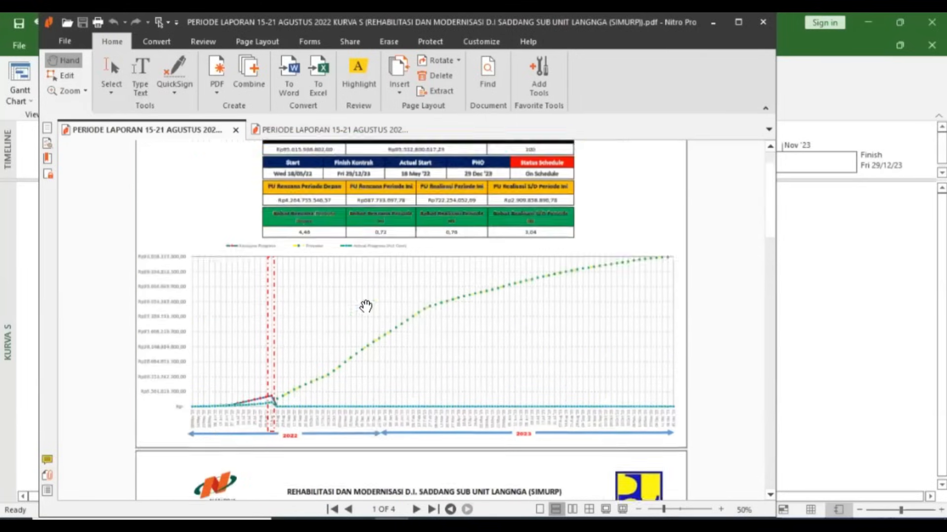
scroll(366, 306, up, 2)
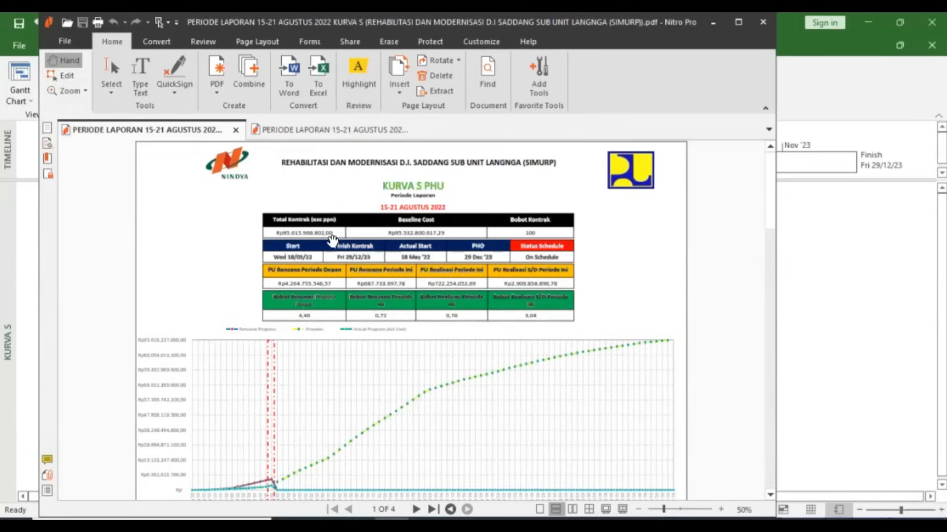
scroll(310, 223, down, 2)
scroll(310, 222, up, 2)
click(738, 22)
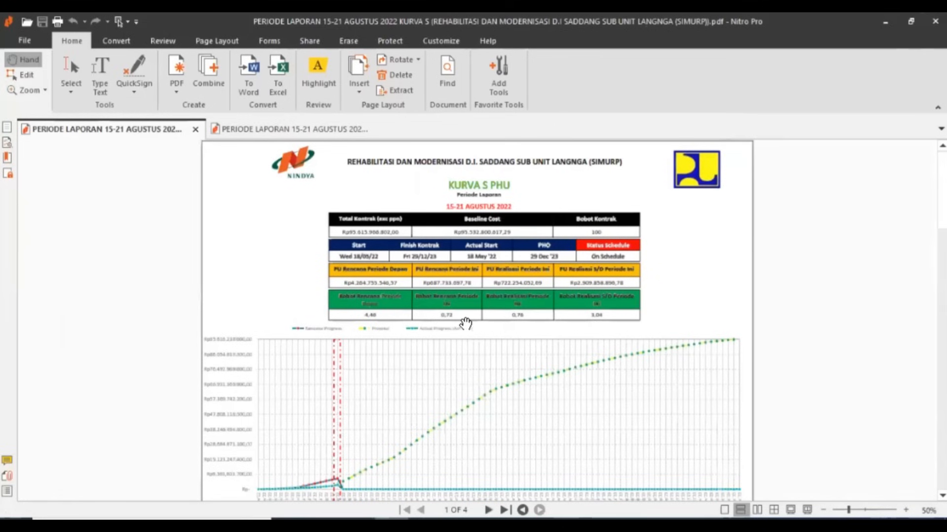
- Examine the enlarged KURVA S PHU summary table, covering Total Kontrak, Baseline Cost, Bobot Kontrak, the schedule dates and Status Schedule
ctrl+scroll(460, 324, up, 1)
ctrl+scroll(461, 324, up, 1)
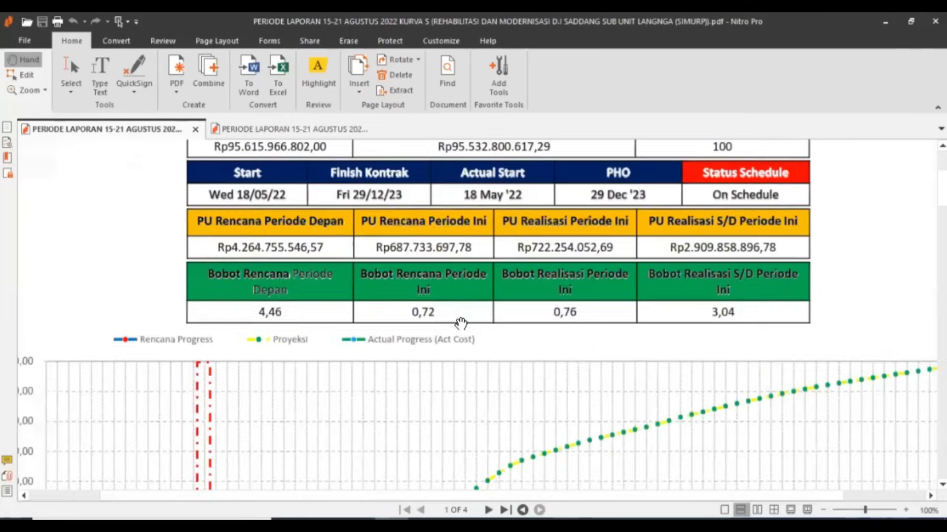
scroll(460, 323, up, 3)
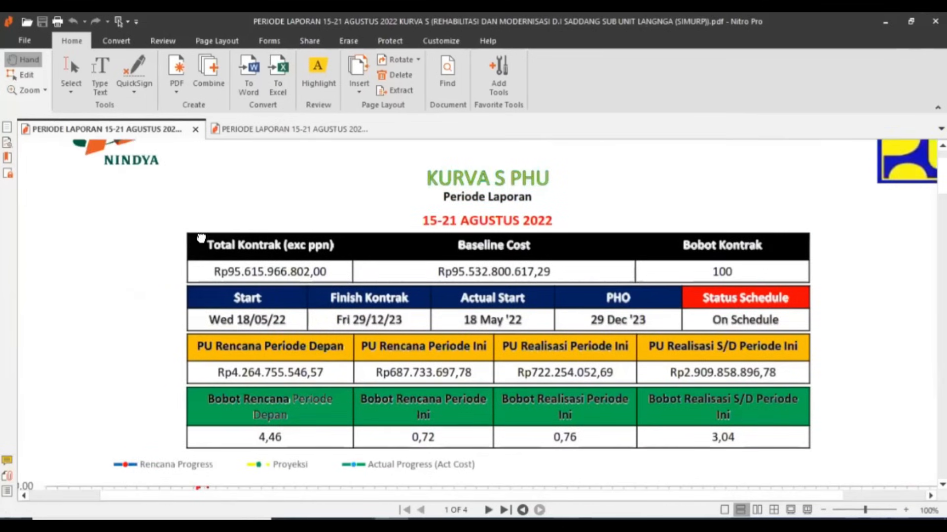
drag(200, 238, 218, 218)
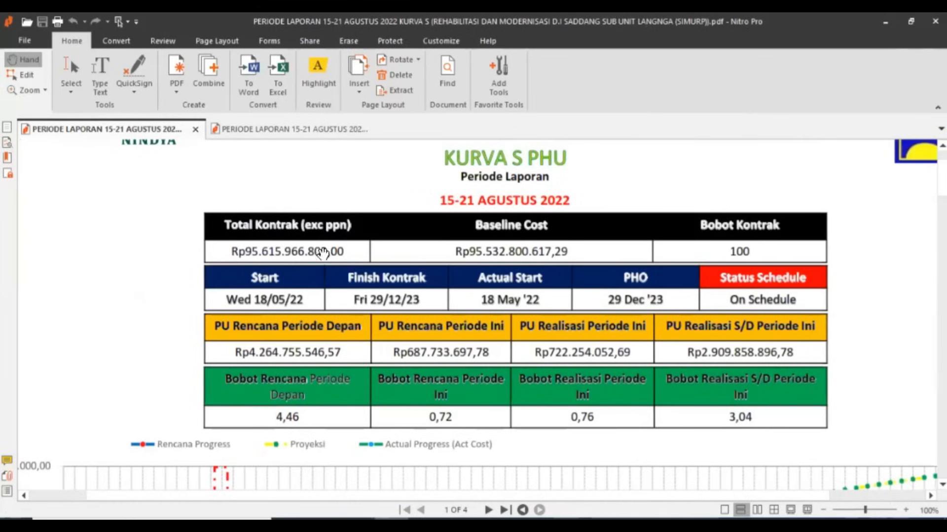
mouse_move(458, 527)
drag(461, 256, 408, 243)
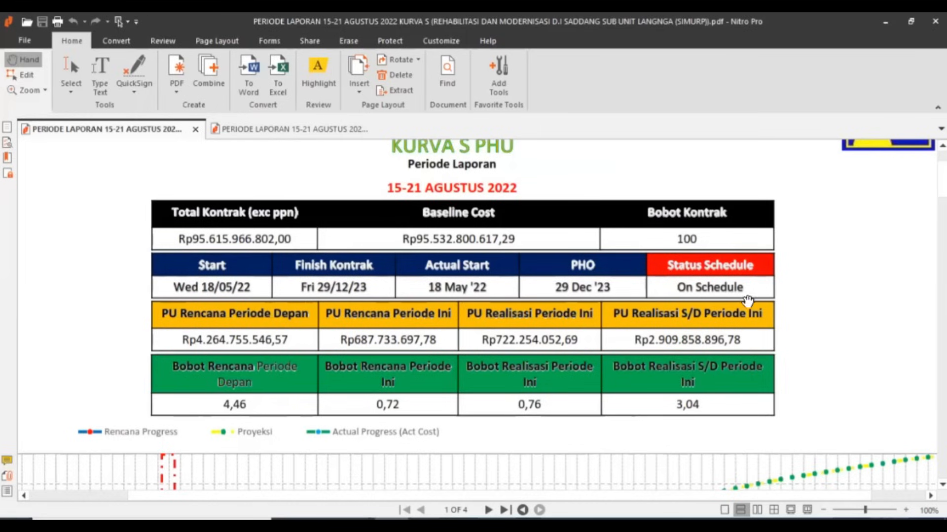
scroll(743, 300, down, 3)
scroll(742, 300, up, 3)
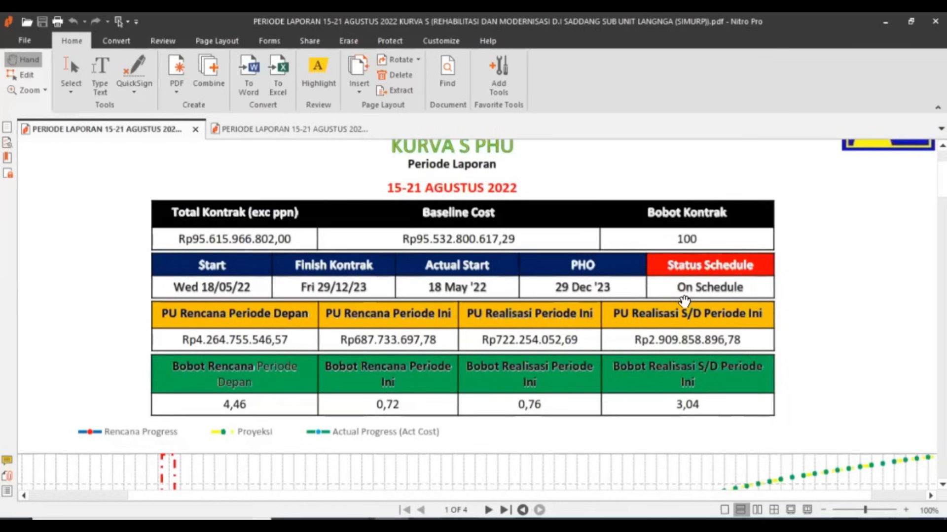
drag(687, 290, 741, 286)
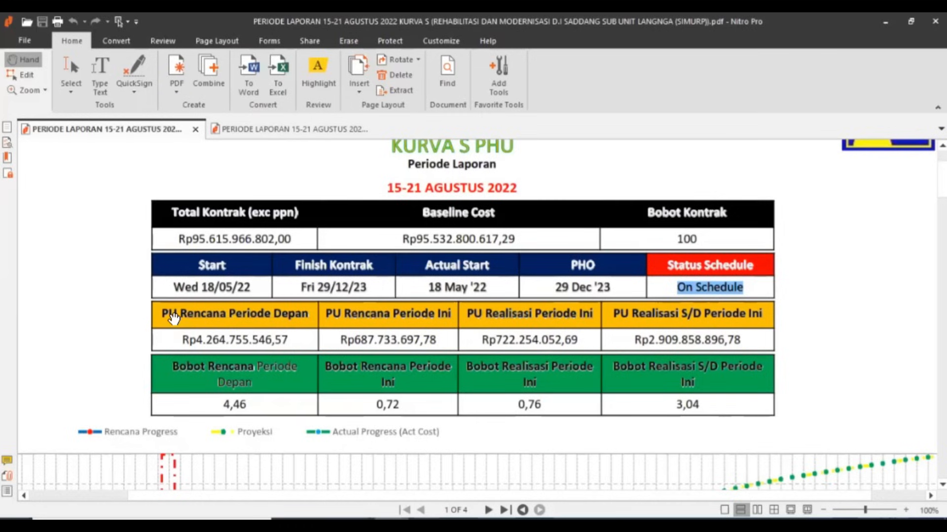
- Compare PU Rencana Periode Ini with PU Realisasi Periode Ini in the summary table, and look at the curve below it
scroll(173, 318, down, 3)
scroll(206, 315, up, 1)
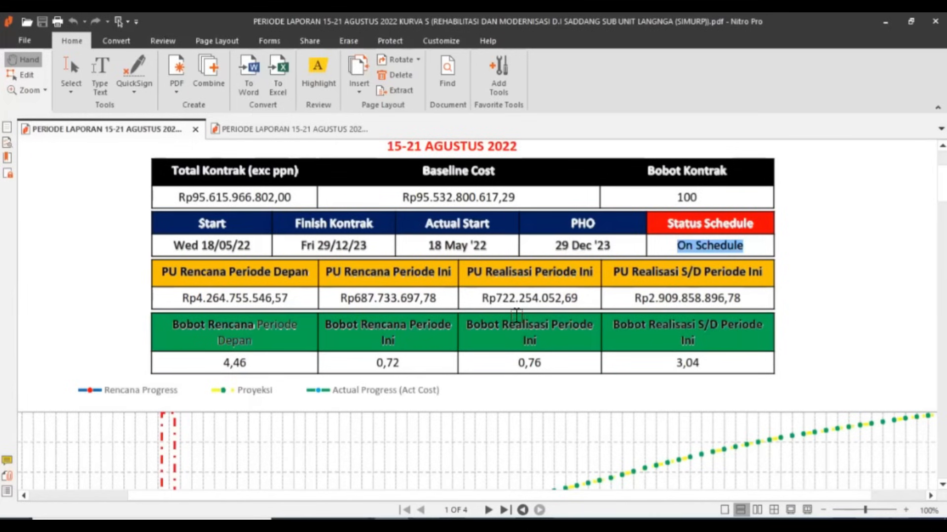
drag(342, 299, 484, 301)
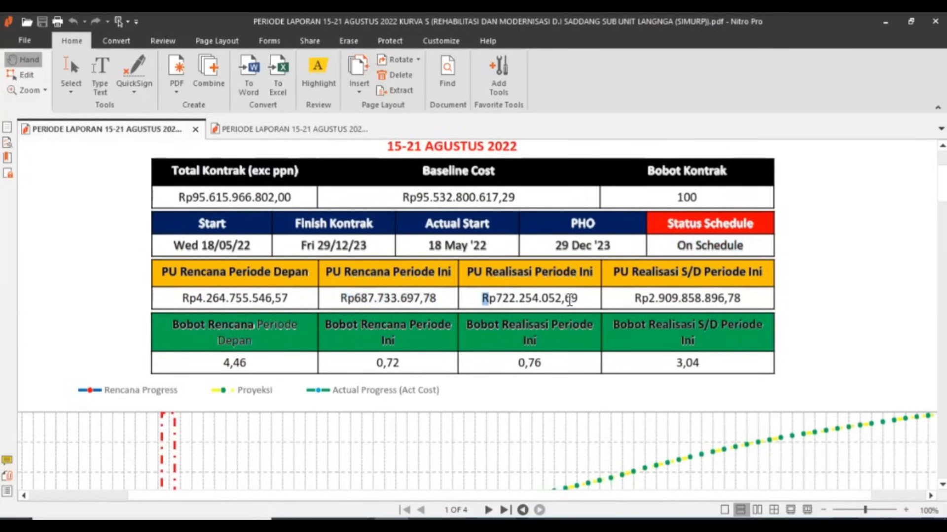
drag(483, 298, 577, 298)
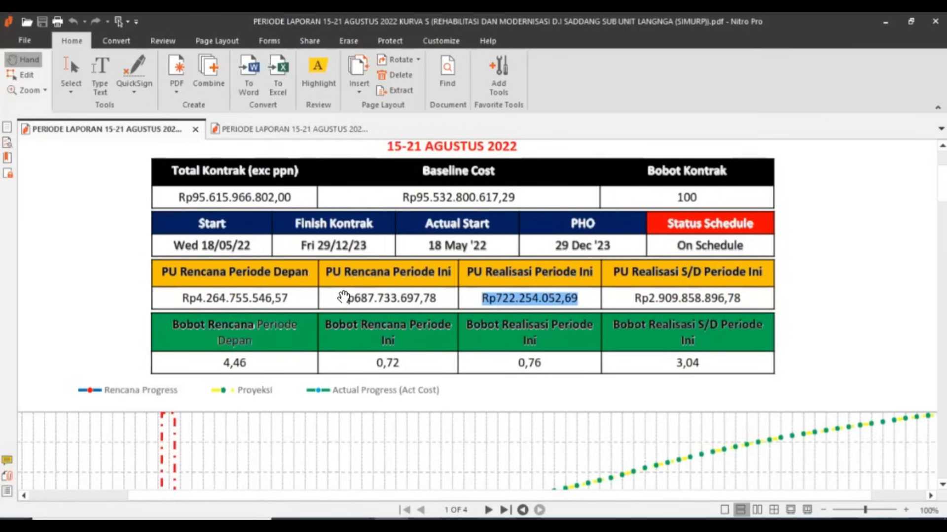
scroll(345, 298, left, 1)
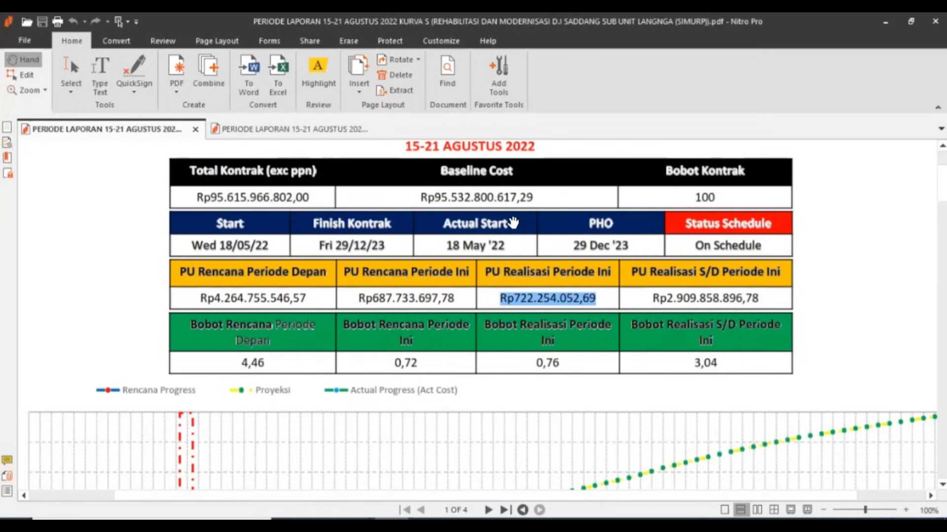
scroll(517, 222, down, 3)
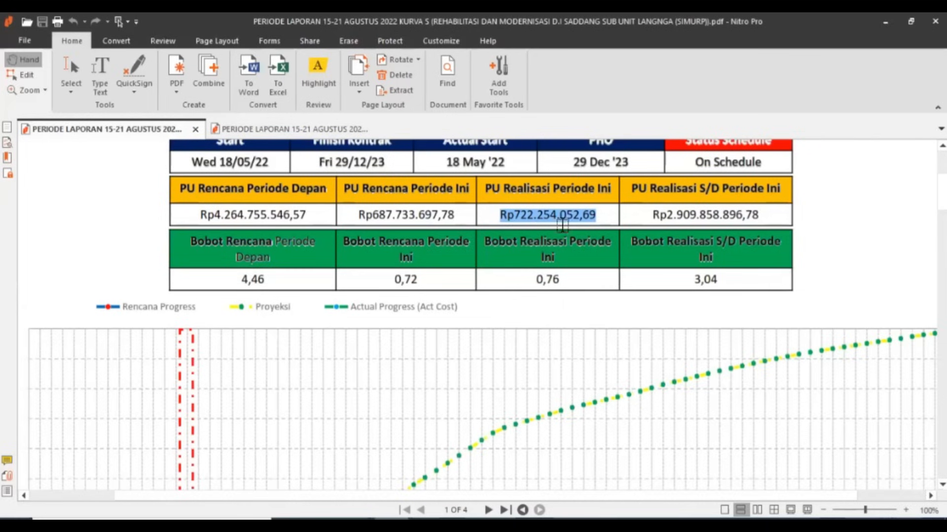
- Examine PU Rencana Periode Ini and Bobot Rencana Periode Ini in the summary table, and review the report heading above it
double_click(408, 280)
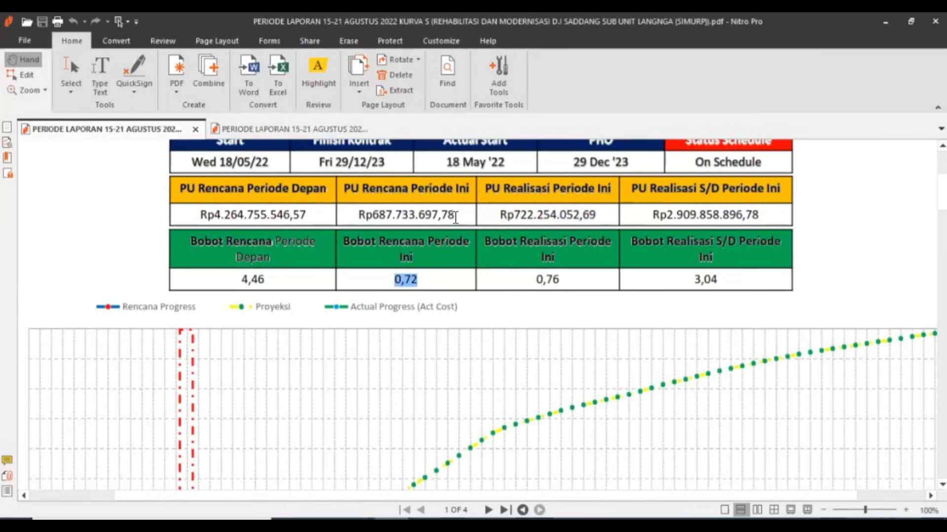
drag(456, 218, 392, 223)
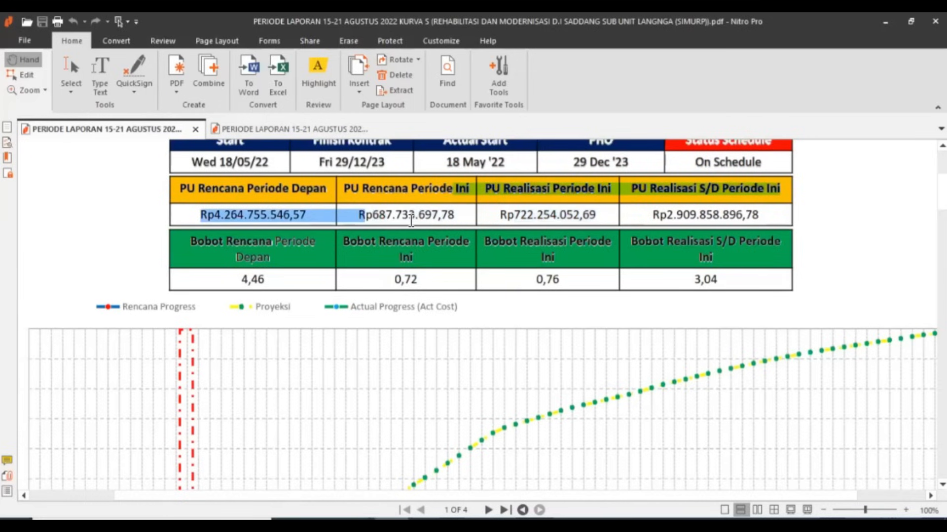
double_click(410, 219)
click(408, 219)
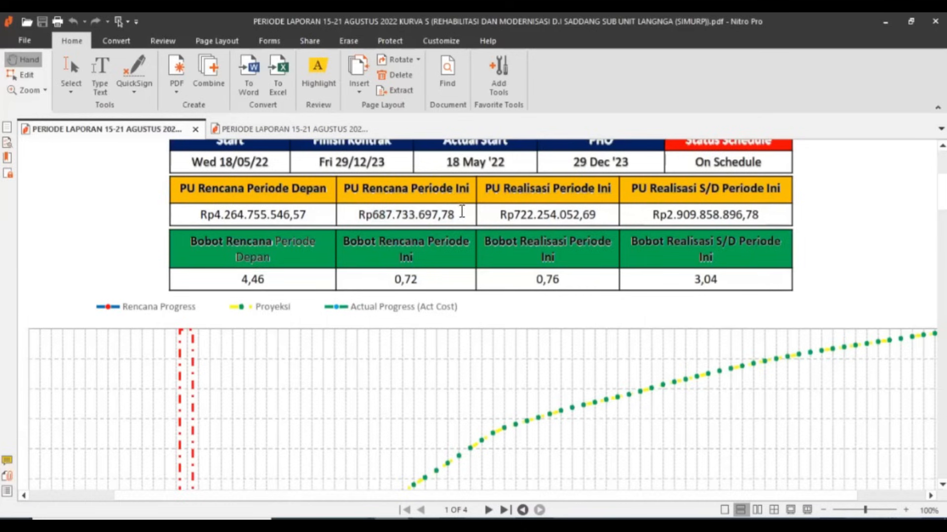
drag(373, 215, 505, 508)
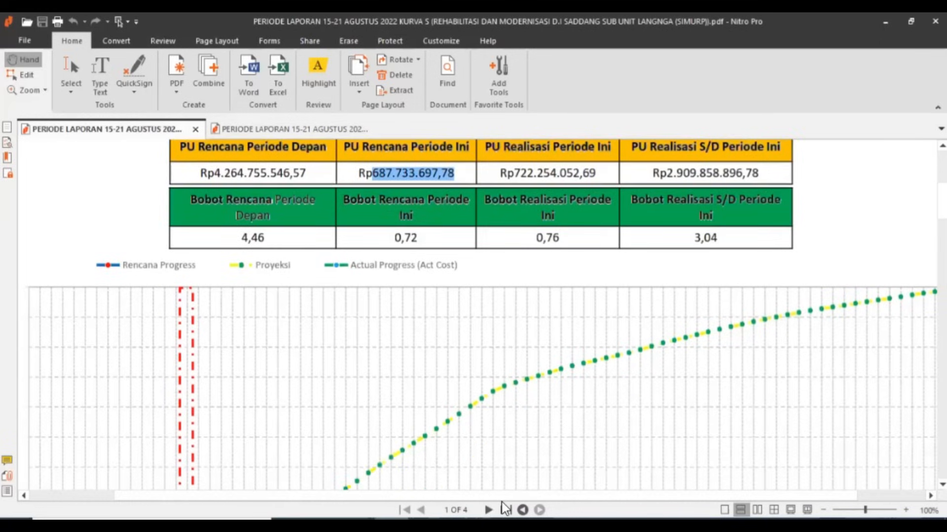
click(462, 520)
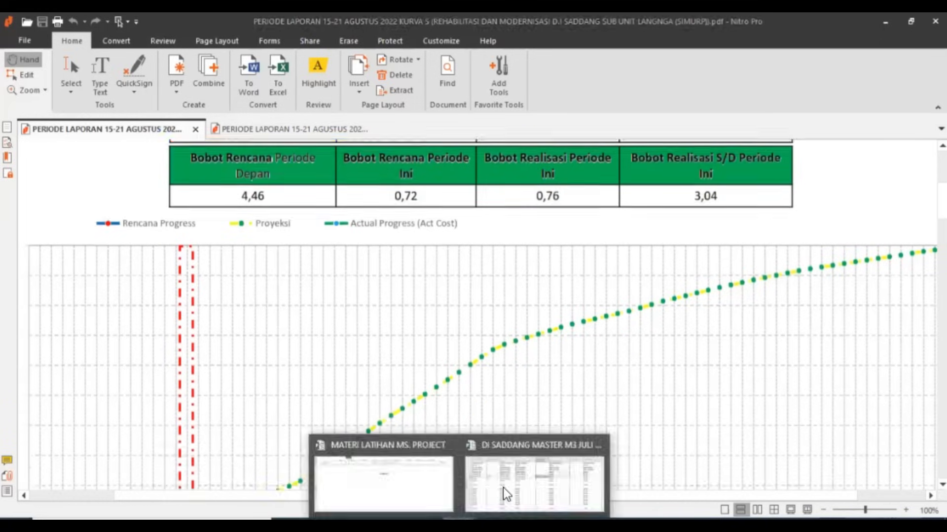
click(389, 486)
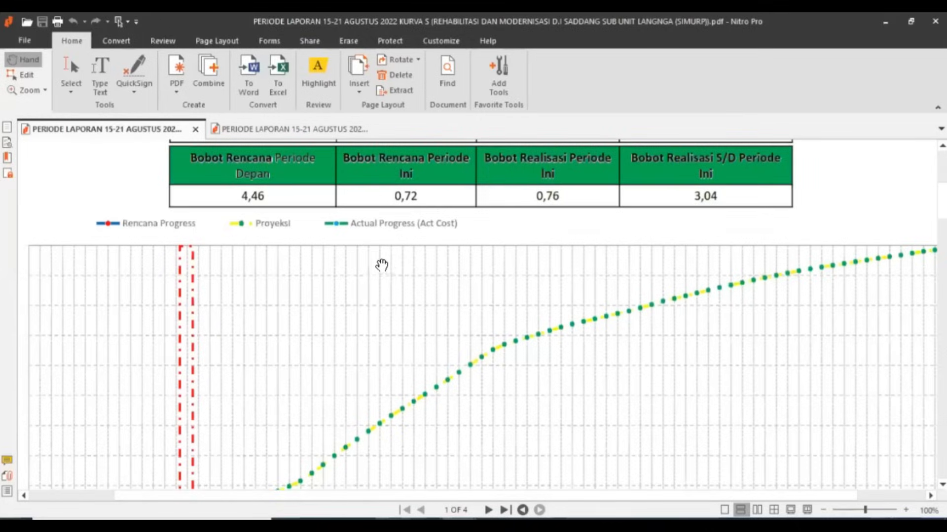
scroll(381, 265, up, 6)
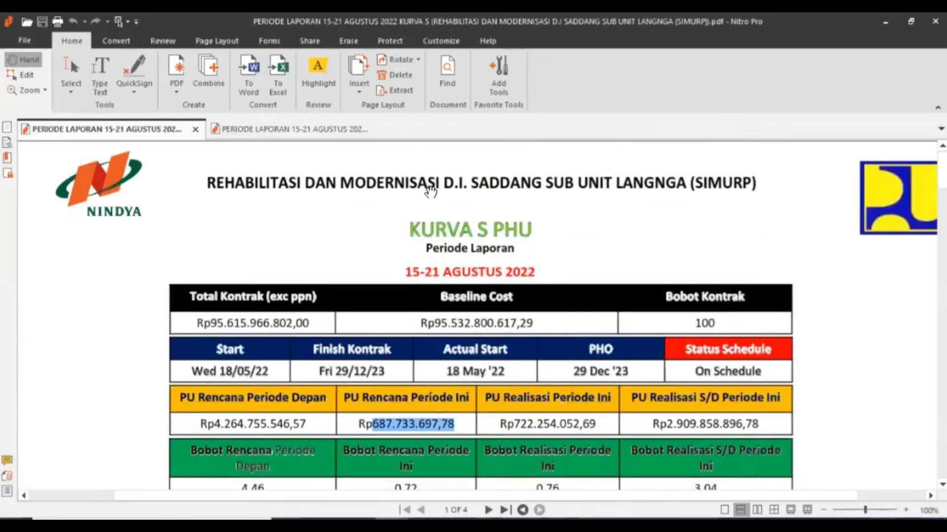
scroll(593, 188, down, 3)
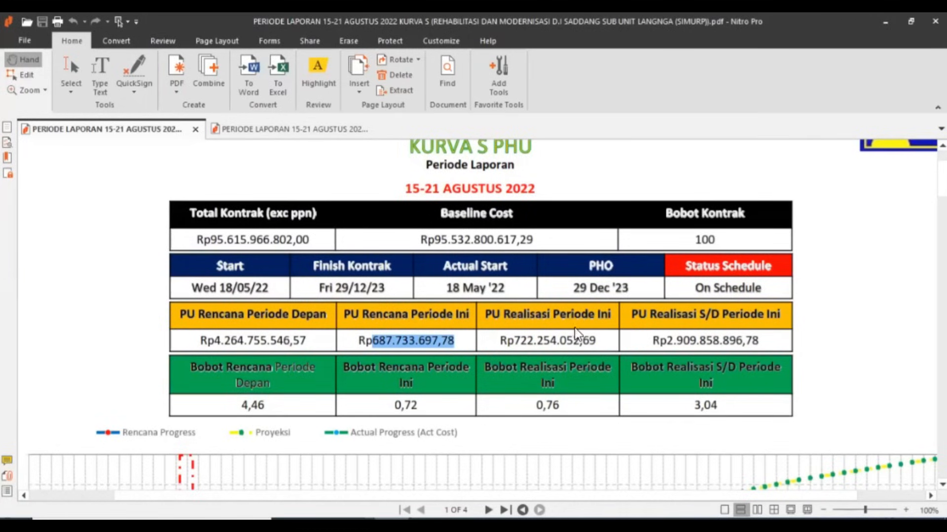
- Switch to MATERI LATIHAN MS. PROJECT in Microsoft Project, insert a table in the KURVA S report and move it up against the title
key(alt+Tab)
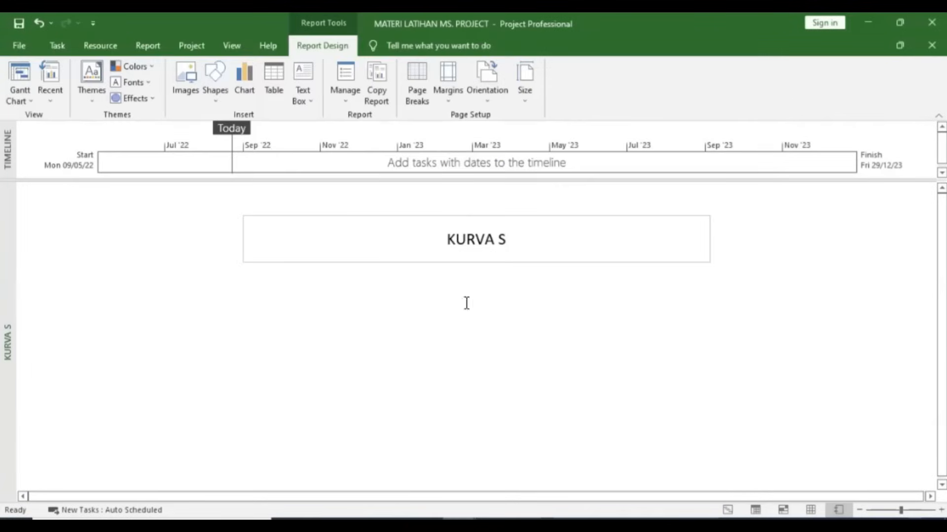
click(273, 77)
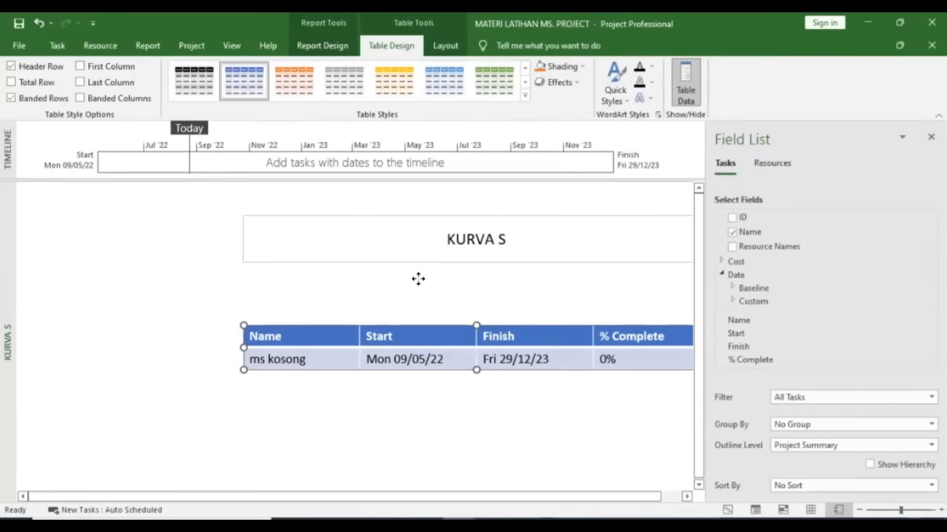
drag(418, 279, 423, 245)
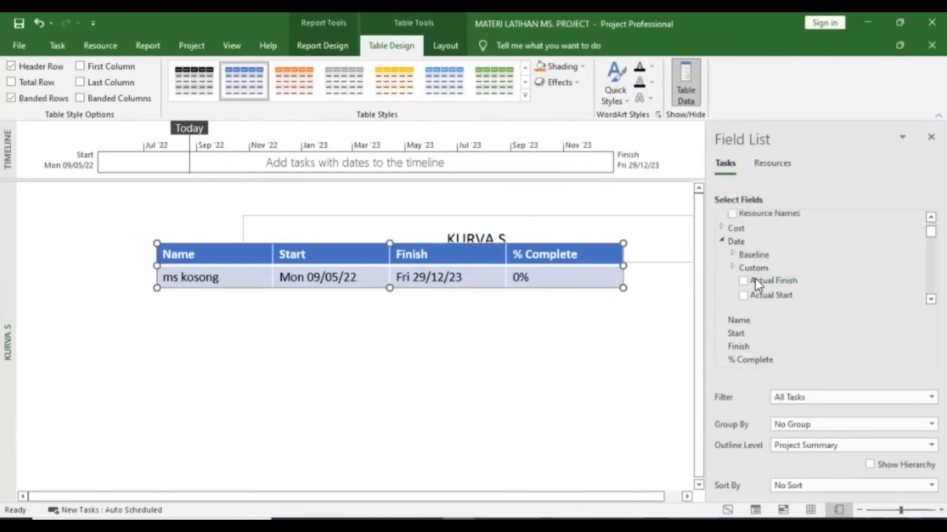
- Close the table's Field List and show it again
click(931, 137)
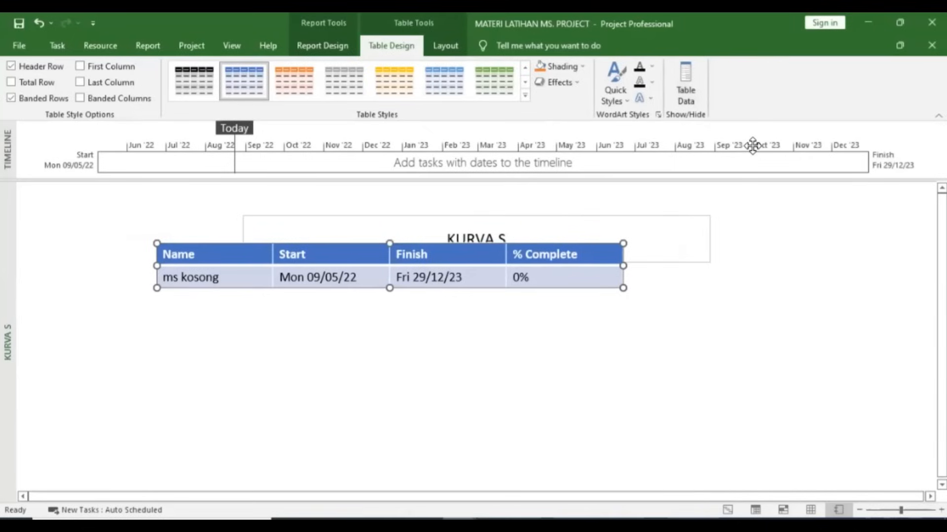
click(526, 282)
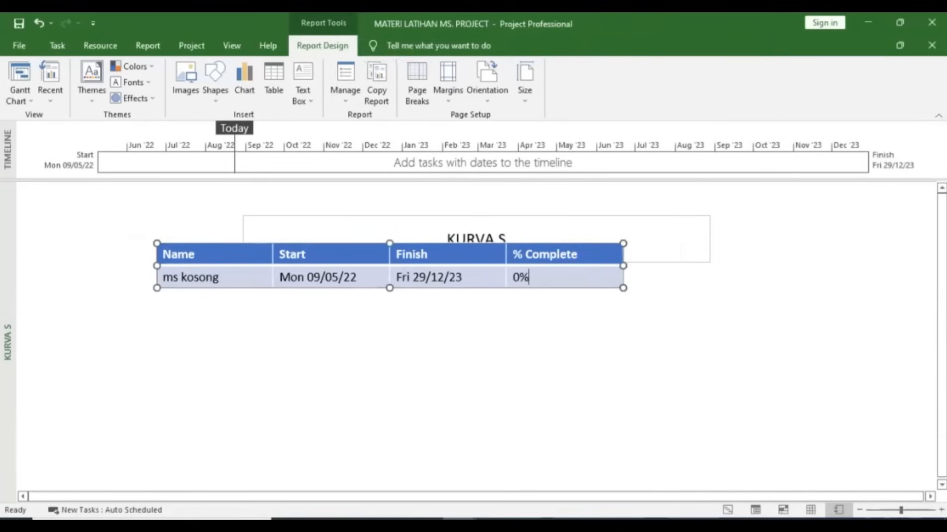
right_click(527, 282)
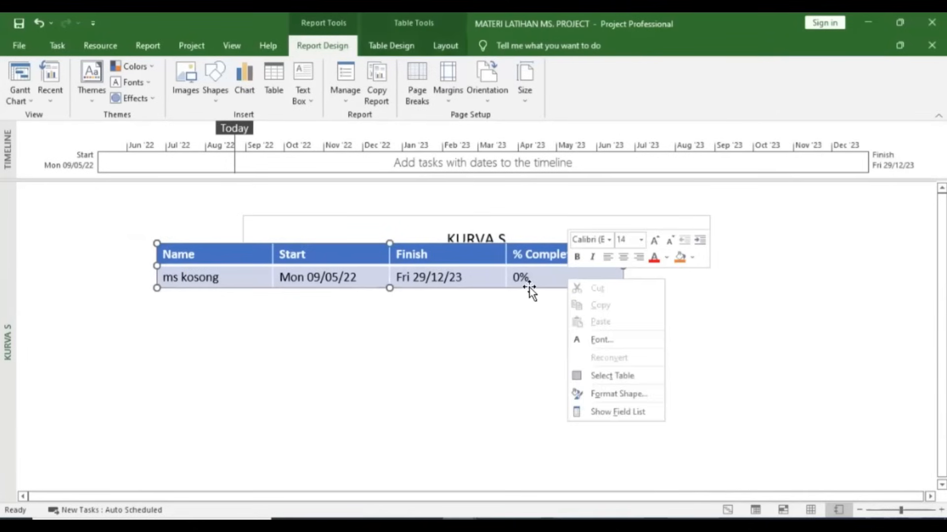
click(599, 412)
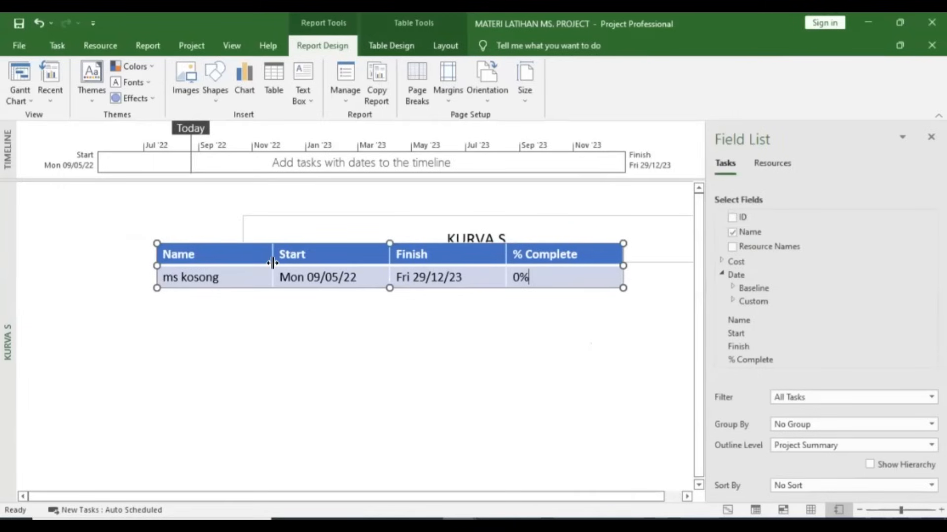
- Check the Periode Laporan heading in the PDF report, and return to the table in the KURVA S report
click(401, 523)
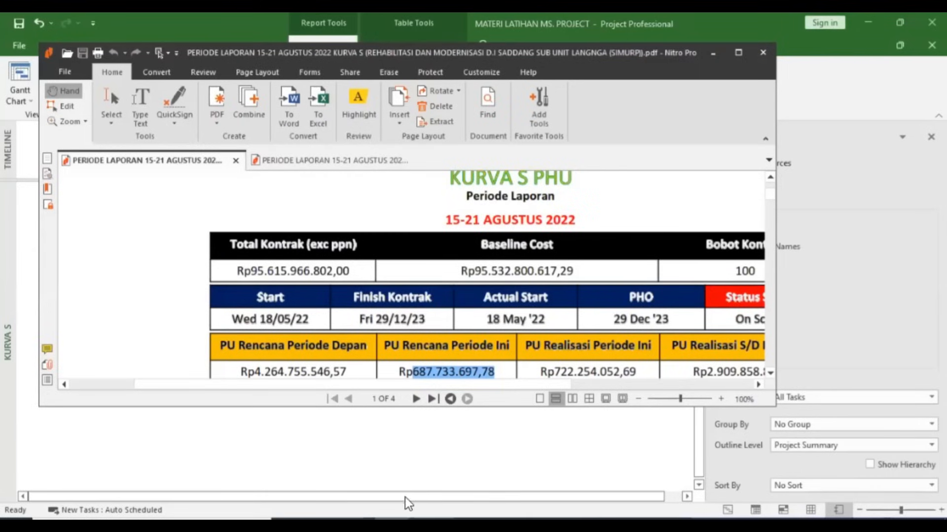
click(389, 456)
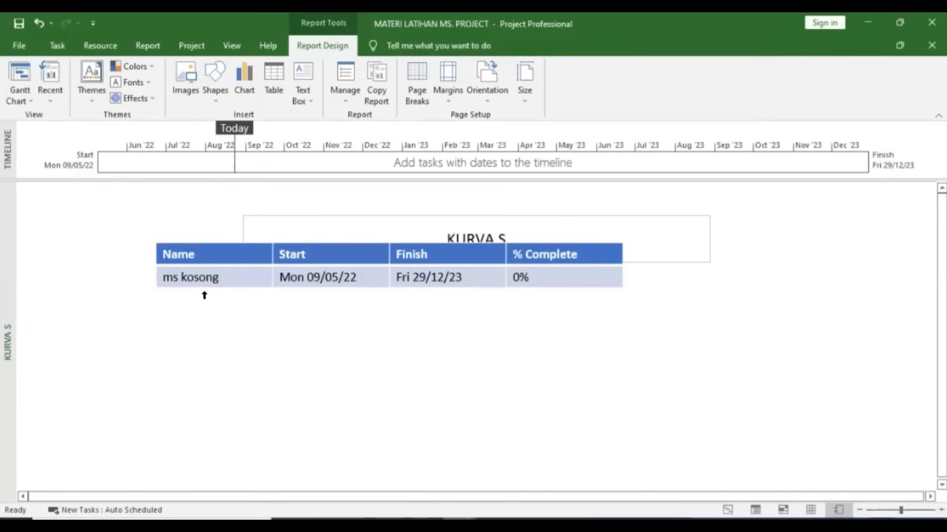
click(218, 281)
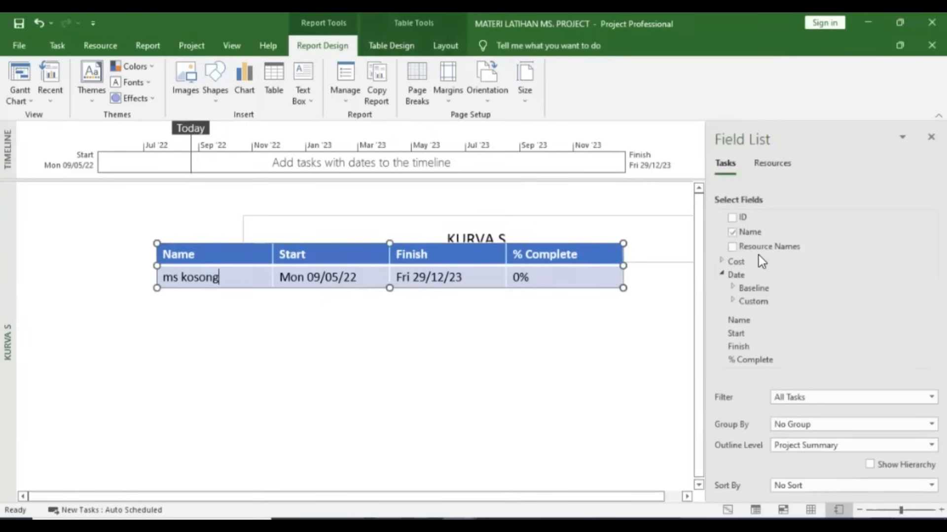
- Remove the default Name, Finish, Start and % Complete fields from the report table, widening the Field List for readability
click(732, 233)
scroll(744, 266, down, 1)
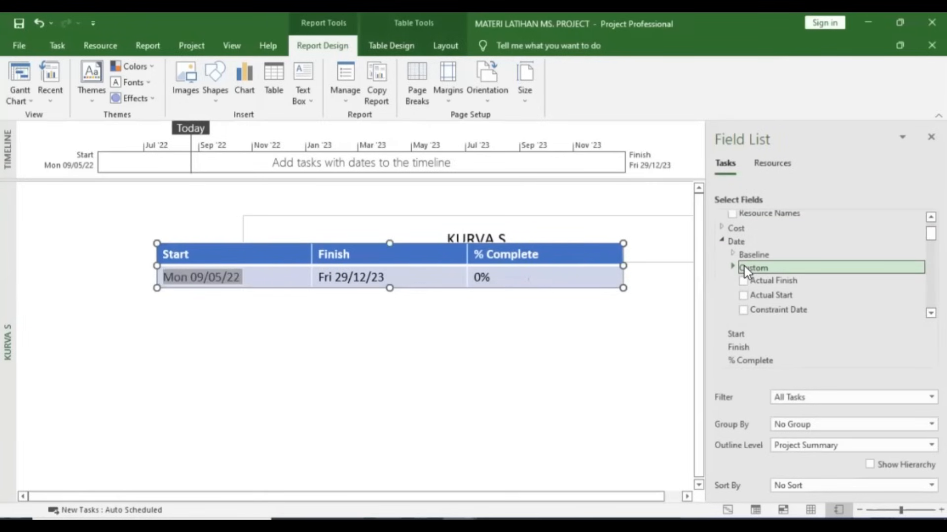
scroll(744, 266, up, 1)
drag(706, 266, 616, 285)
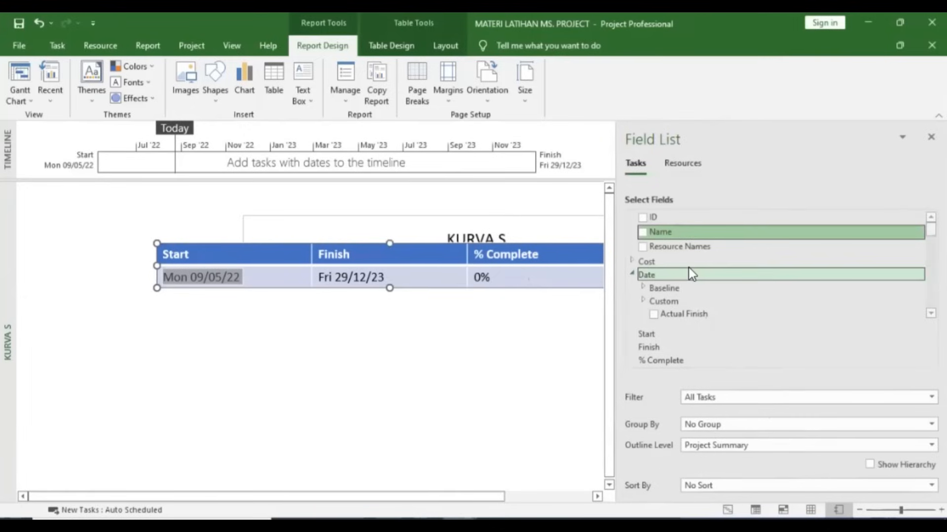
scroll(688, 267, down, 2)
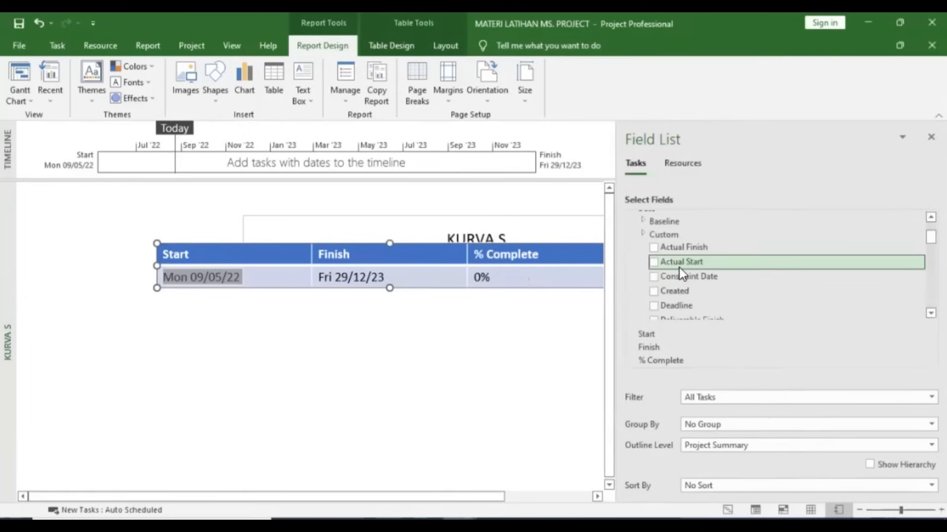
scroll(661, 276, down, 4)
scroll(654, 280, up, 1)
click(654, 278)
scroll(655, 267, down, 3)
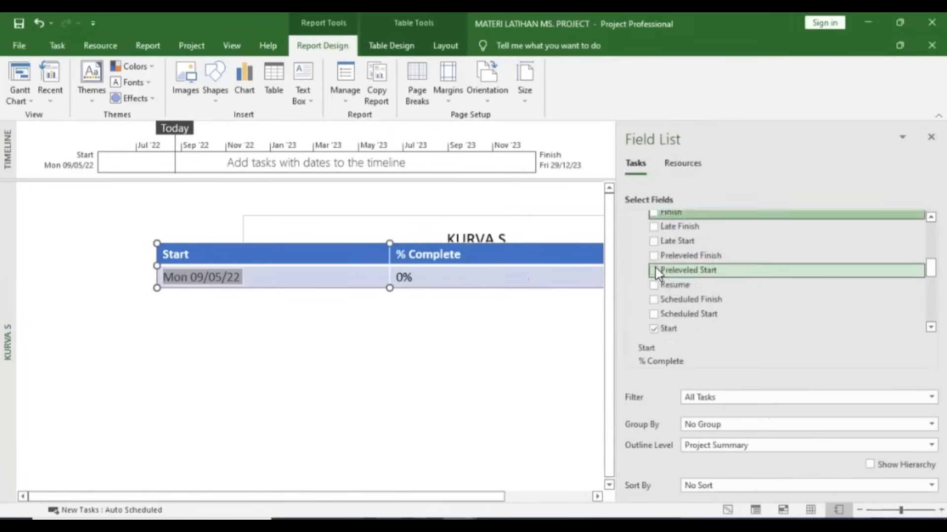
click(654, 263)
scroll(637, 266, down, 2)
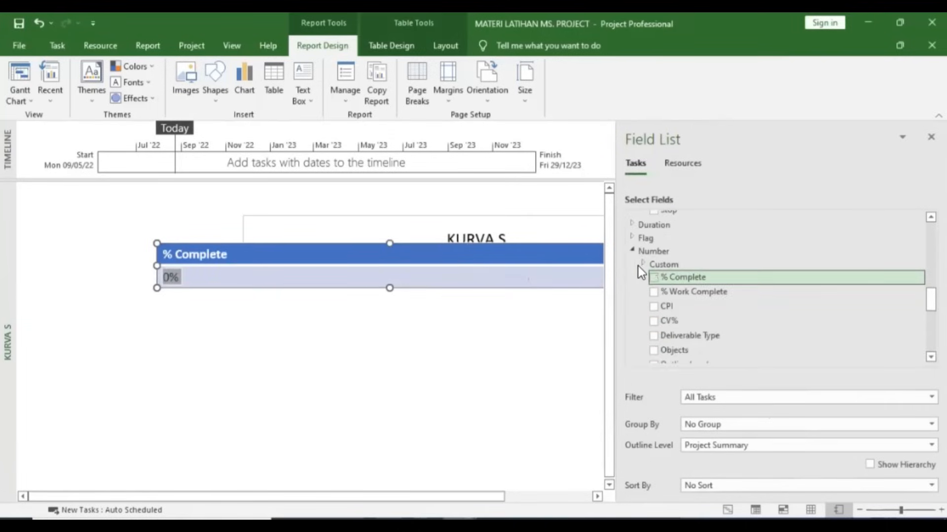
click(653, 274)
- Add the custom field Periode Laporan (Text3) from Other Fields to the emptied report table
scroll(641, 296, up, 3)
scroll(641, 296, up, 4)
click(632, 271)
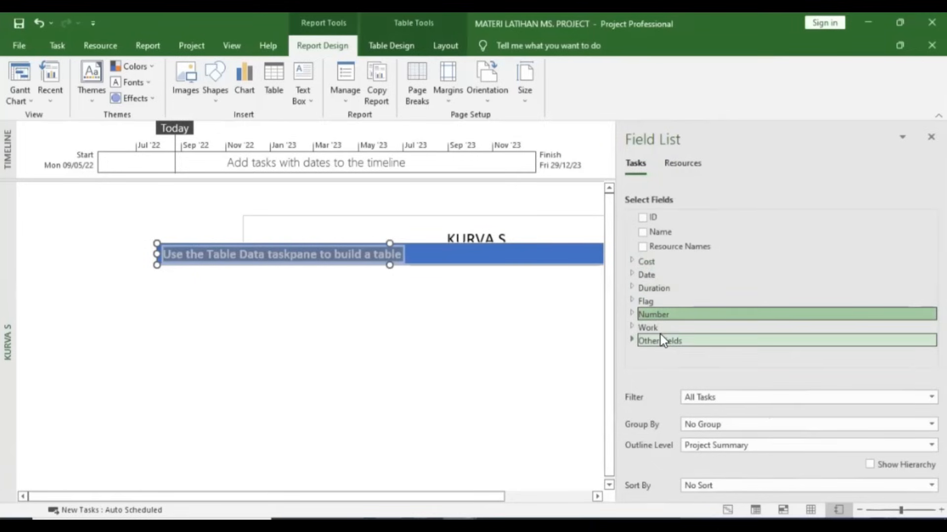
click(631, 340)
scroll(664, 303, down, 1)
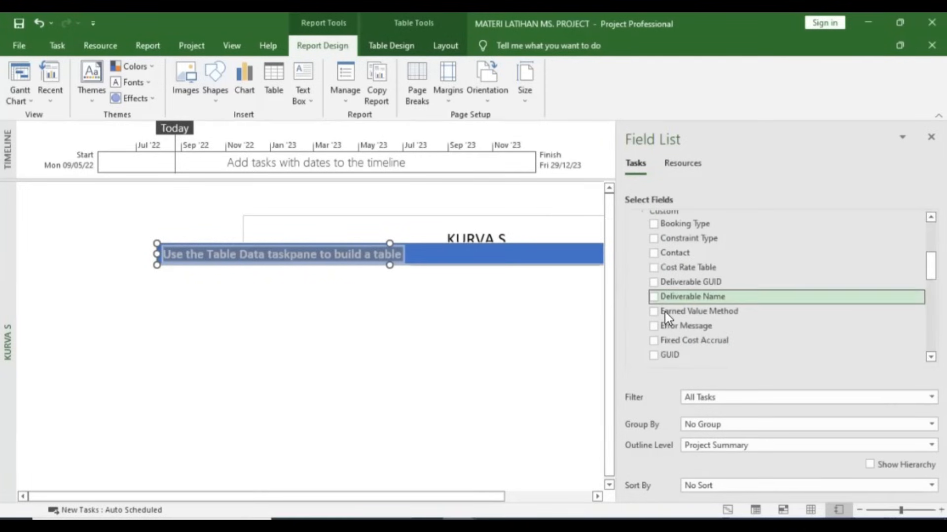
scroll(665, 312, up, 1)
click(643, 243)
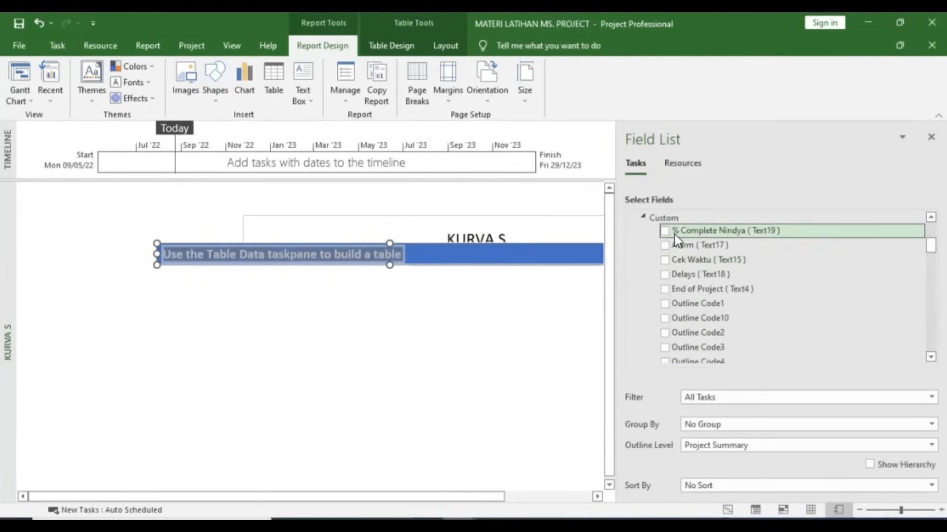
scroll(676, 270, down, 4)
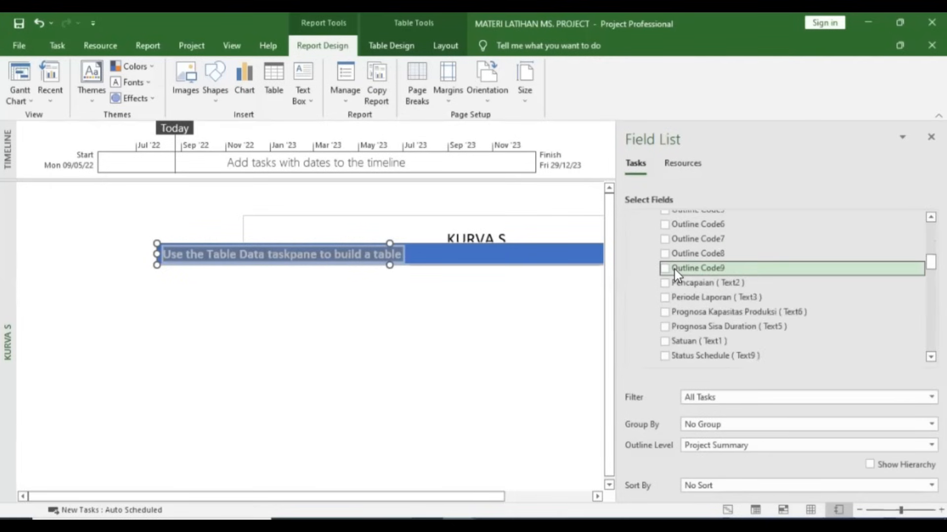
click(666, 298)
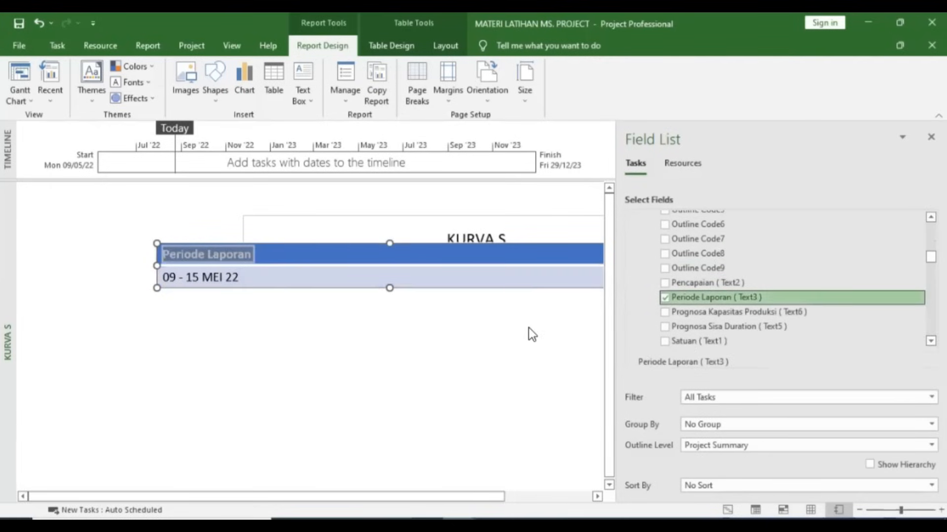
- Narrow the Periode Laporan table to about the width of its text and place it directly beneath the KURVA S title
click(370, 426)
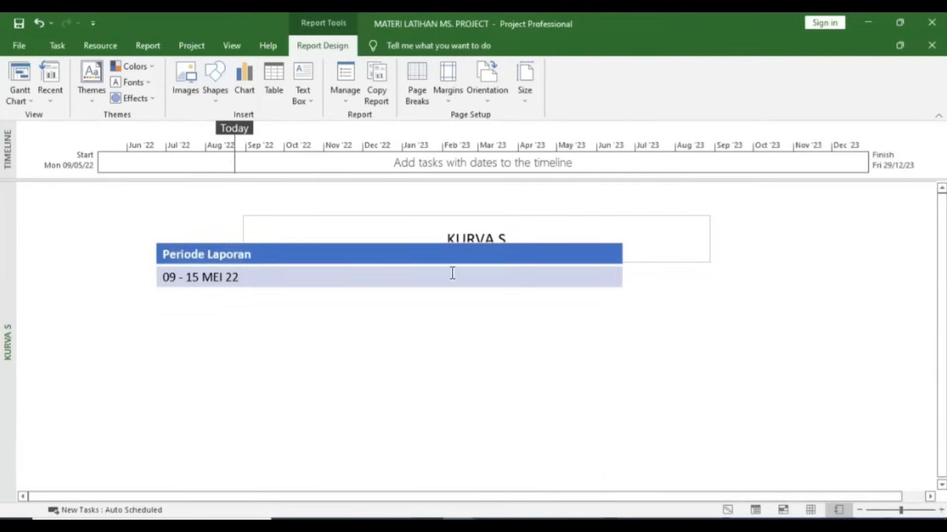
click(440, 246)
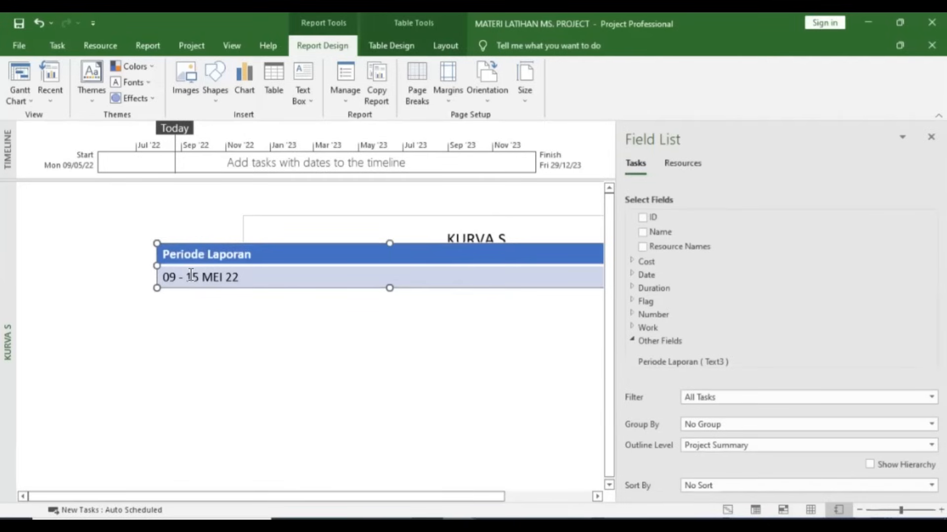
drag(191, 276, 66, 133)
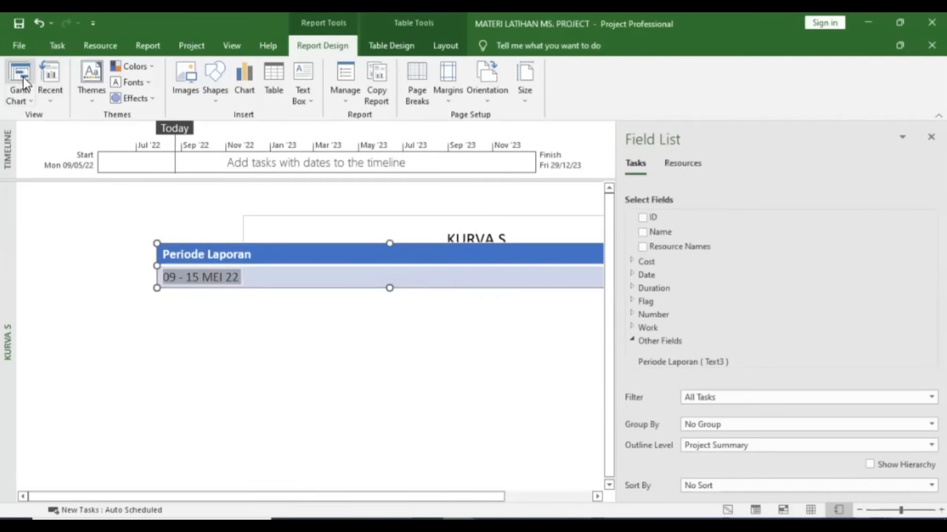
click(436, 279)
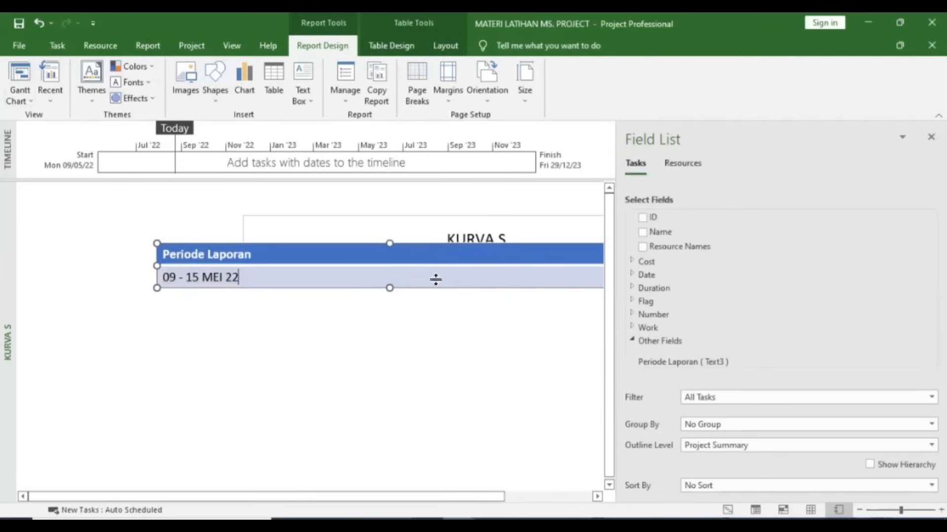
drag(510, 244, 412, 246)
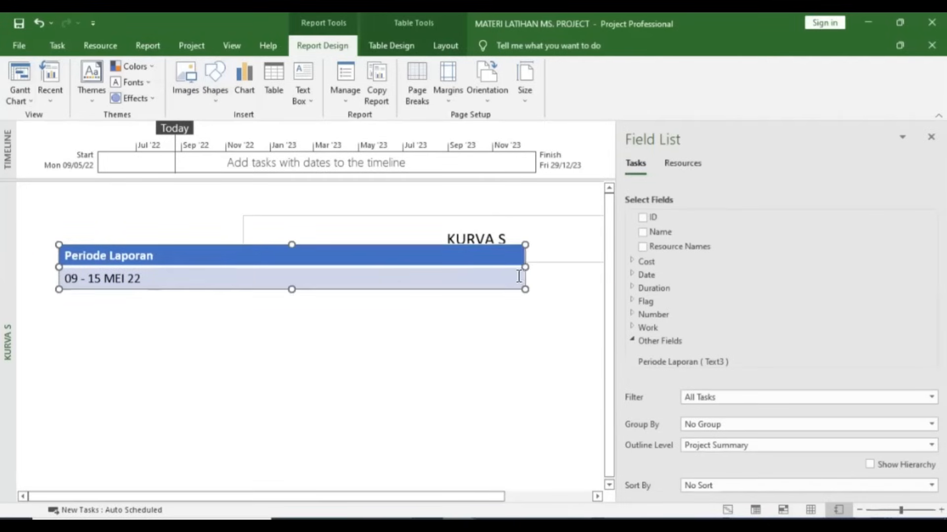
drag(525, 267, 175, 279)
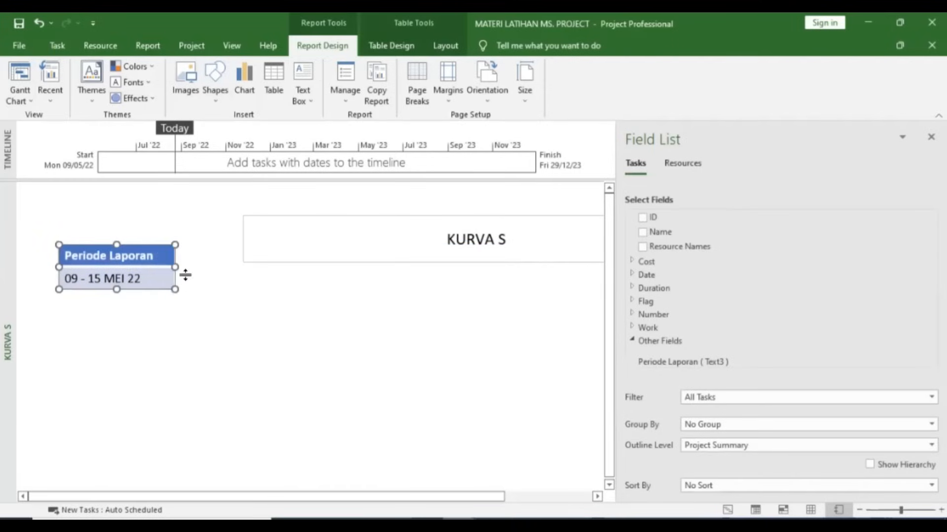
drag(329, 275, 506, 266)
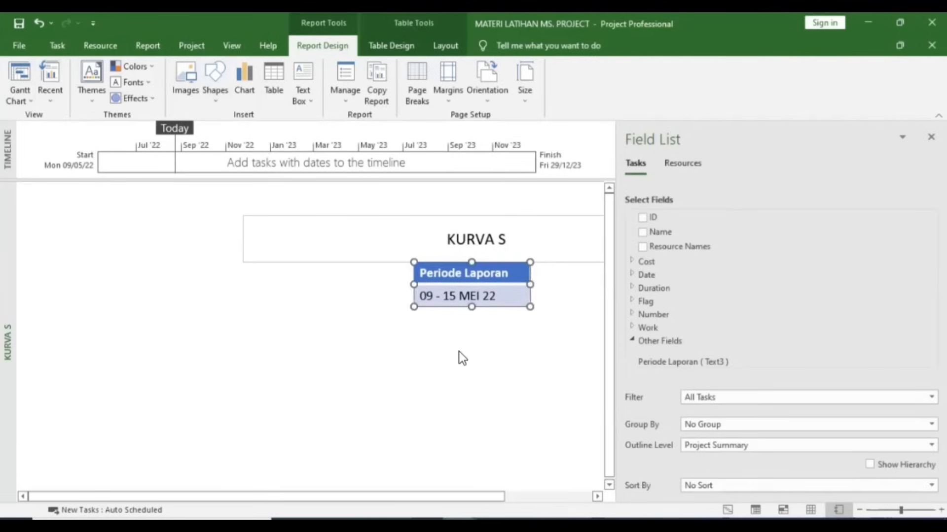
- Check the first table row below the report period in the PDF report, and return to the KURVA S report
click(461, 353)
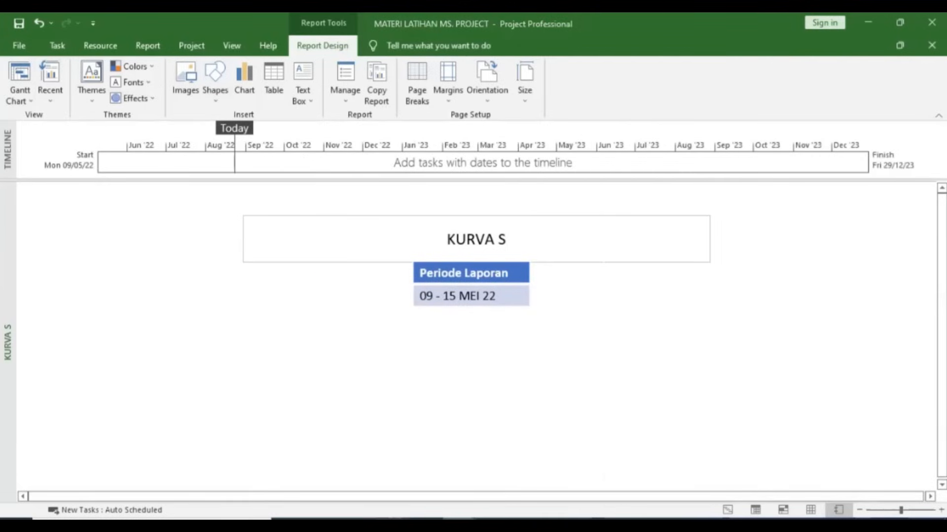
key(alt+Tab)
scroll(353, 268, down, 1)
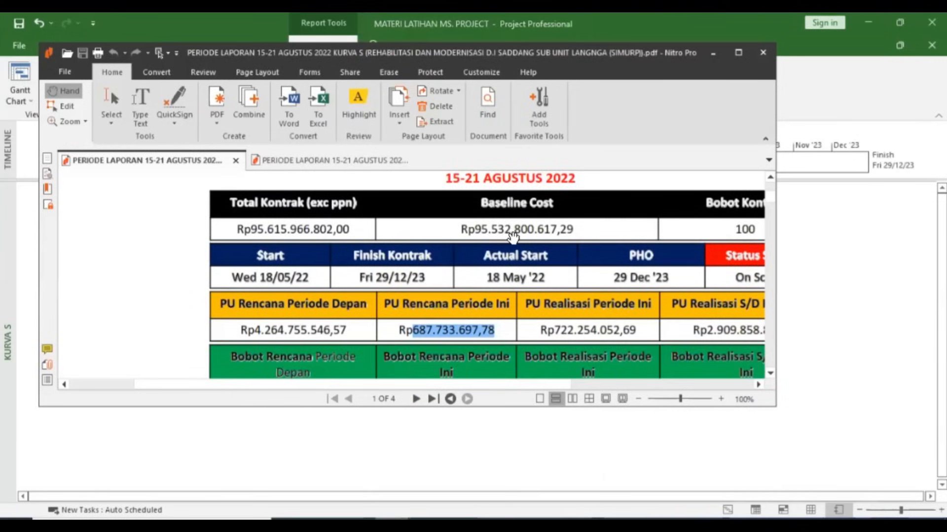
drag(533, 389, 576, 462)
click(576, 463)
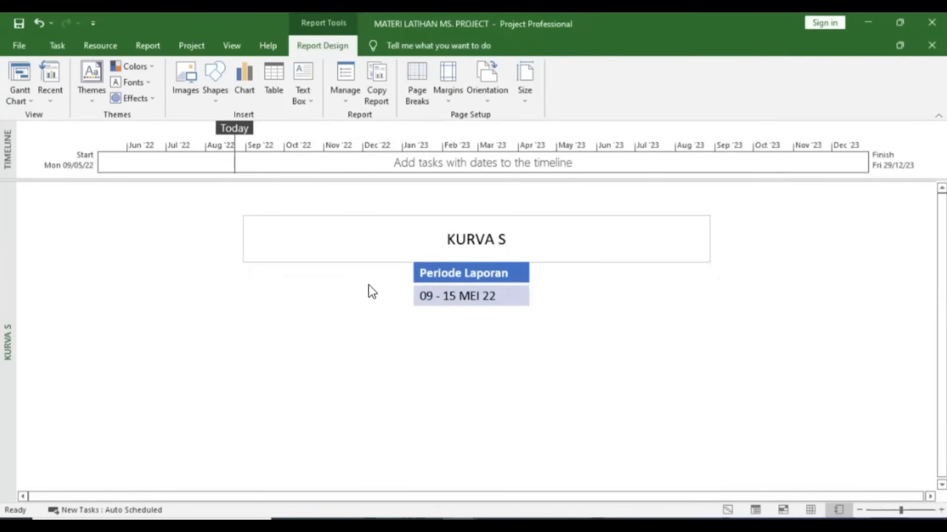
- Duplicate the Periode Laporan table, place the copy directly beneath it, and widen the copy to the width of the KURVA S title box
click(464, 267)
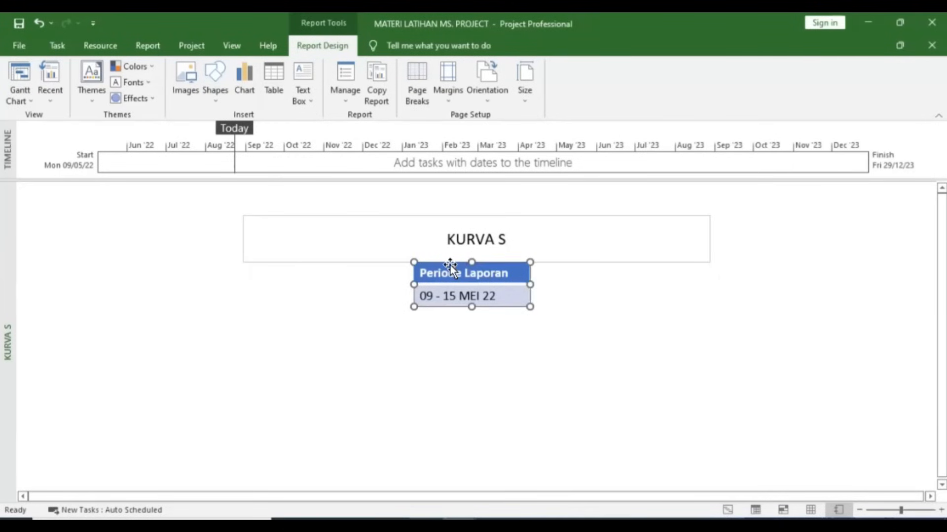
drag(450, 265, 282, 313)
drag(361, 333, 708, 322)
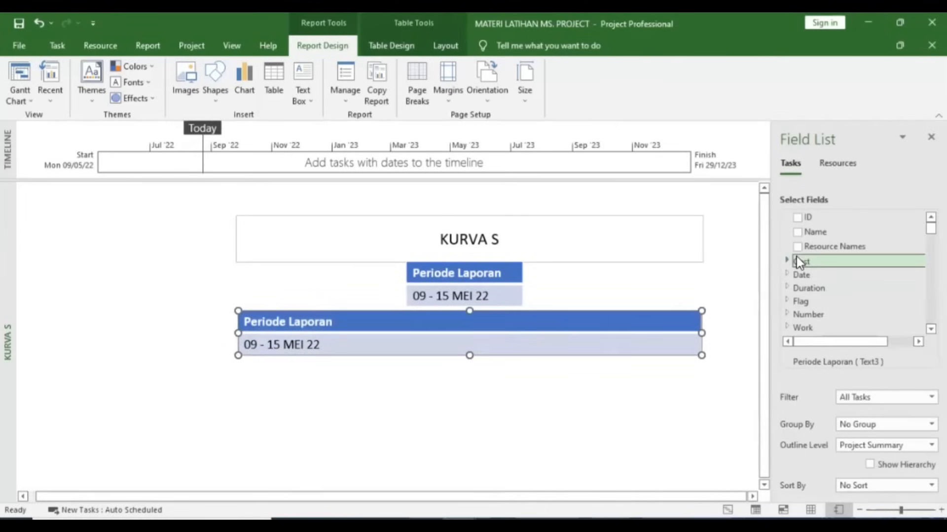
- Add the custom cost field Total Kontrak (Cost2) to the widened copy of the table
scroll(800, 301, down, 2)
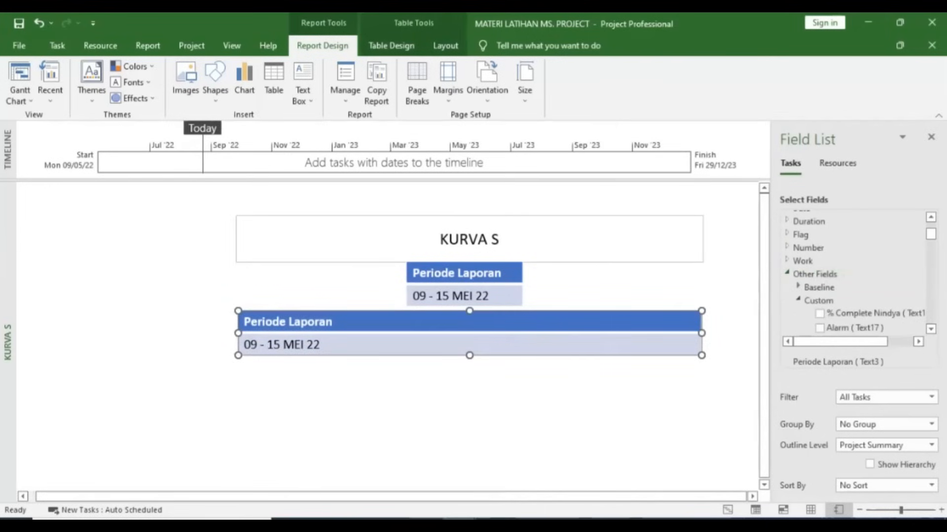
click(799, 301)
scroll(787, 258, up, 1)
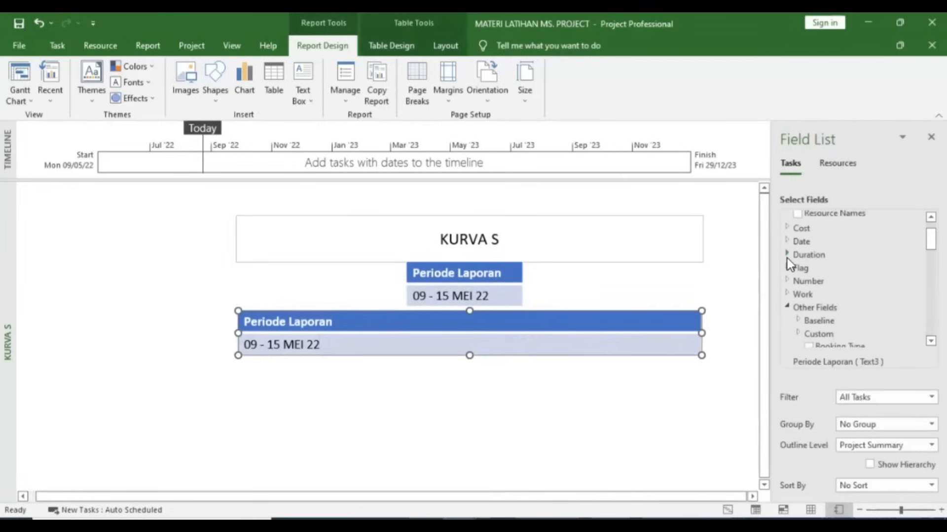
scroll(788, 266, up, 1)
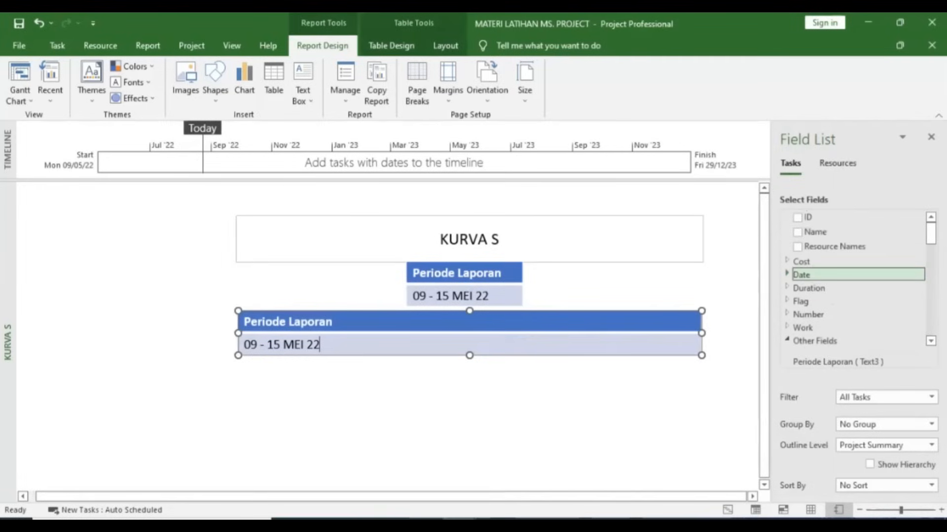
click(787, 261)
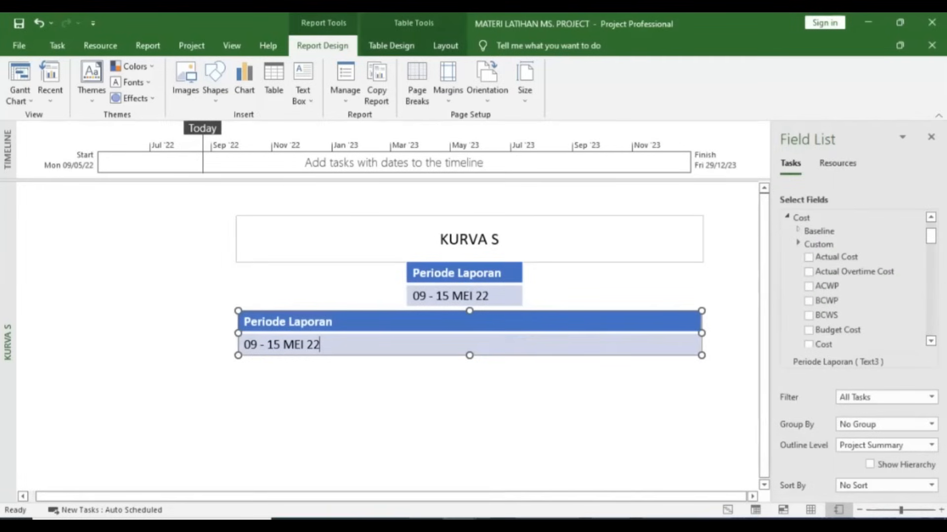
click(797, 243)
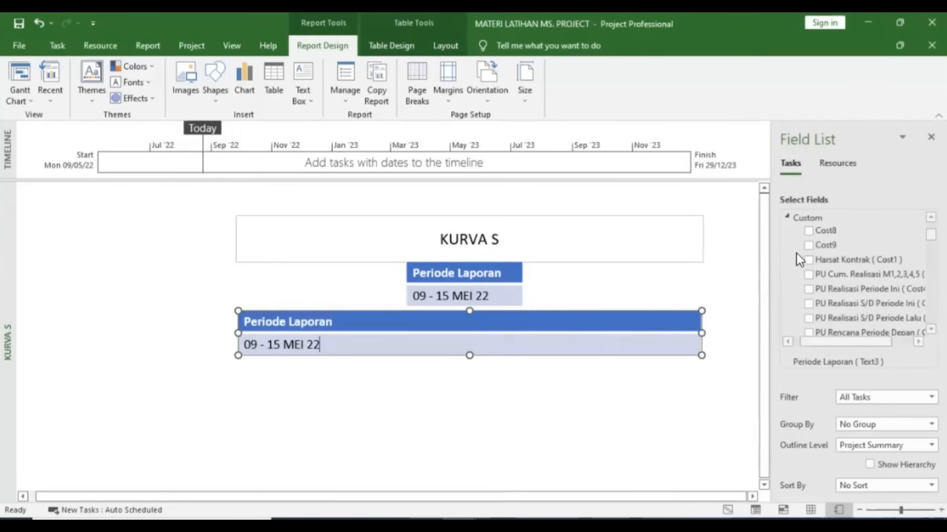
scroll(838, 277, down, 2)
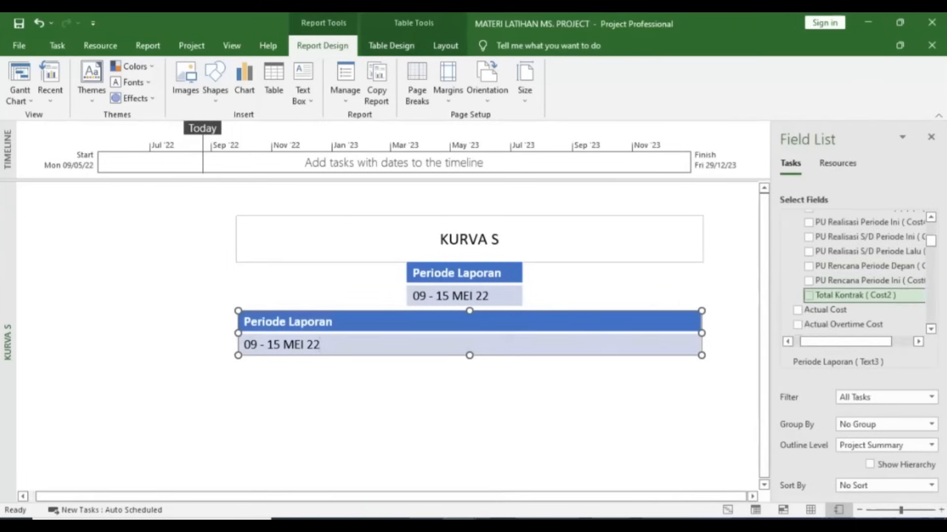
click(809, 295)
- Remove the custom field Periode Laporan (Text3) from the wide table beneath the period table
scroll(863, 284, down, 20)
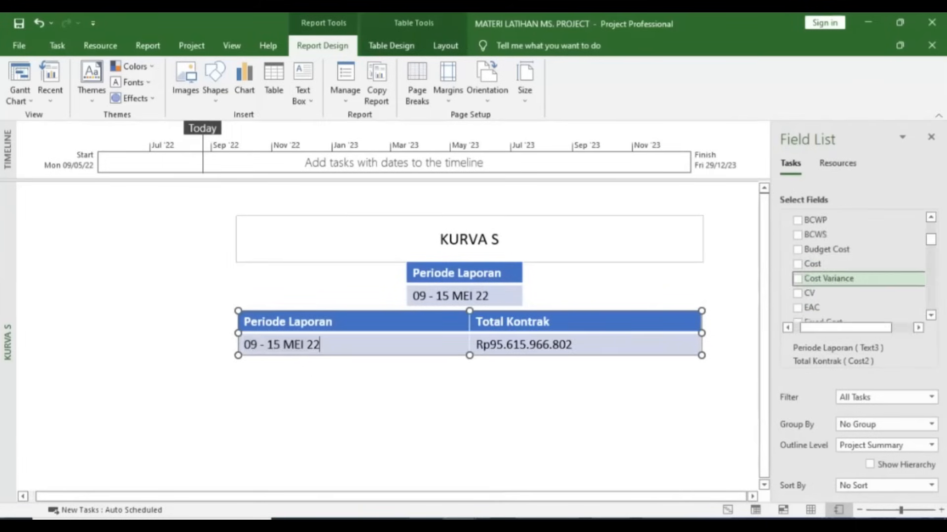
scroll(862, 284, down, 20)
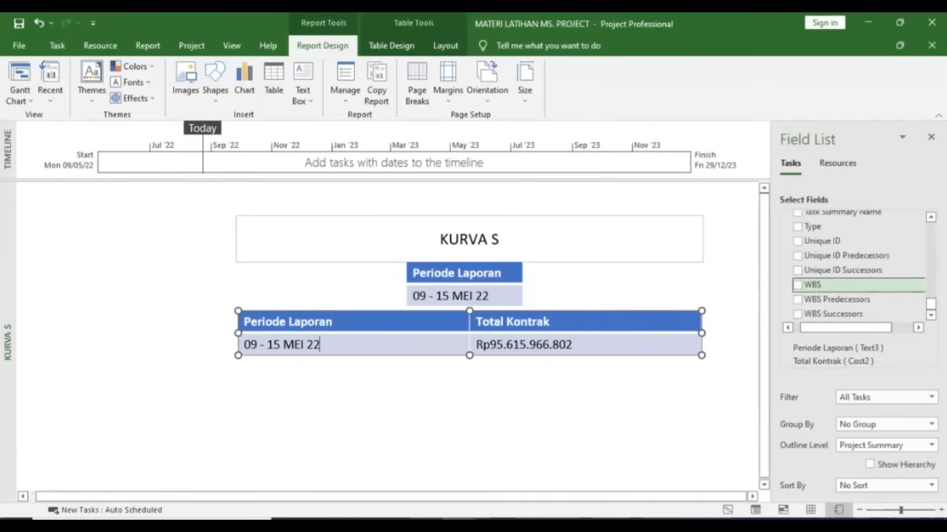
scroll(863, 284, up, 15)
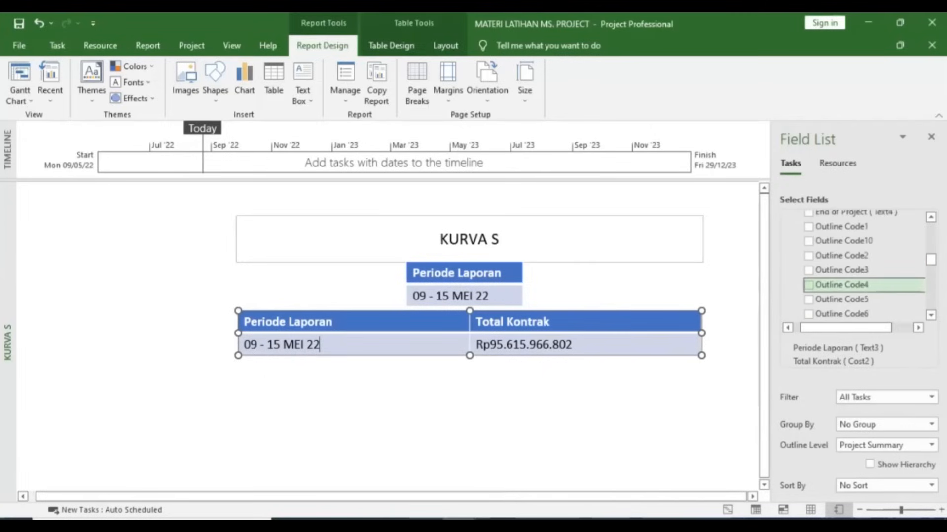
scroll(863, 281, down, 2)
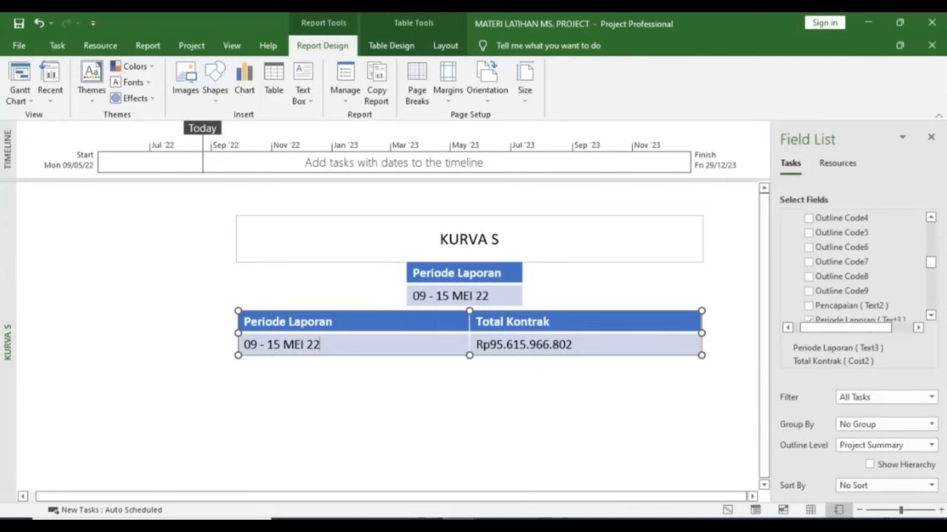
scroll(838, 295, down, 1)
click(809, 285)
- Add the baseline cost field Baseline Cost to the Total Kontrak table
scroll(794, 284, up, 10)
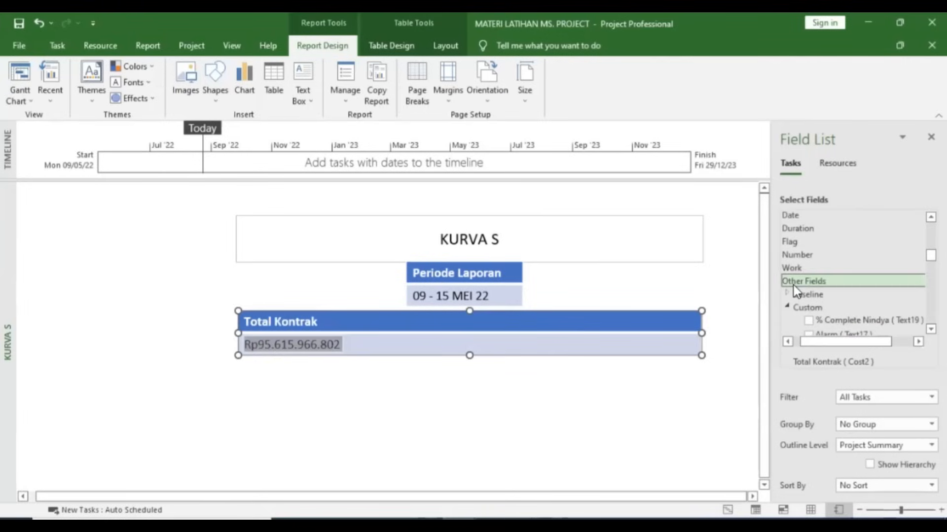
scroll(794, 285, up, 10)
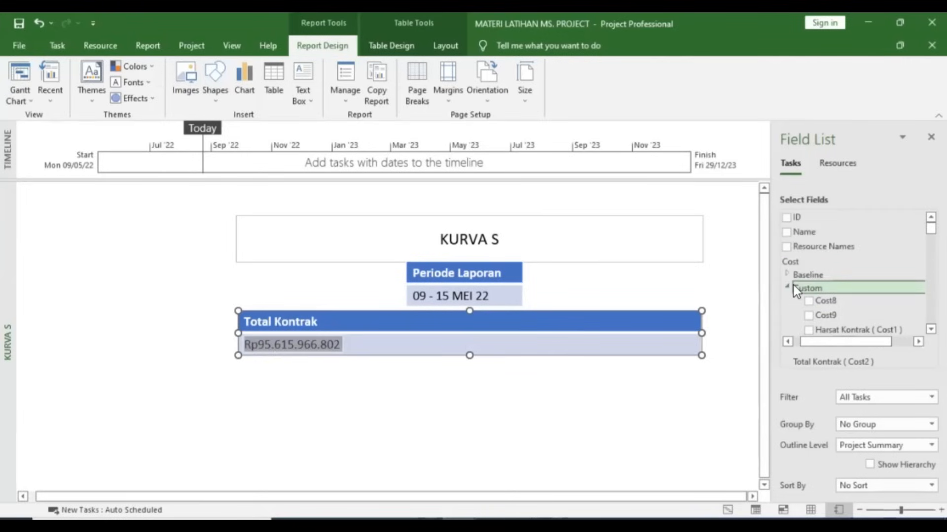
scroll(794, 246, down, 1)
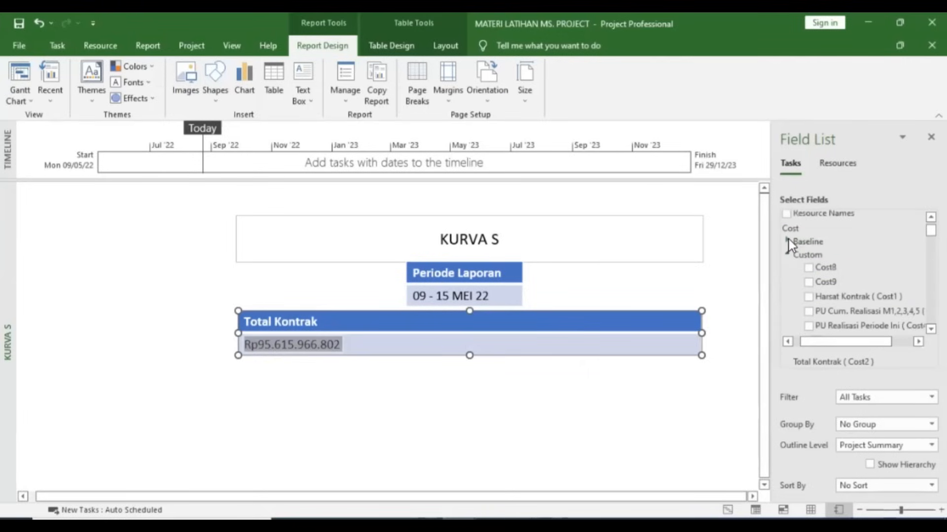
click(787, 242)
click(809, 245)
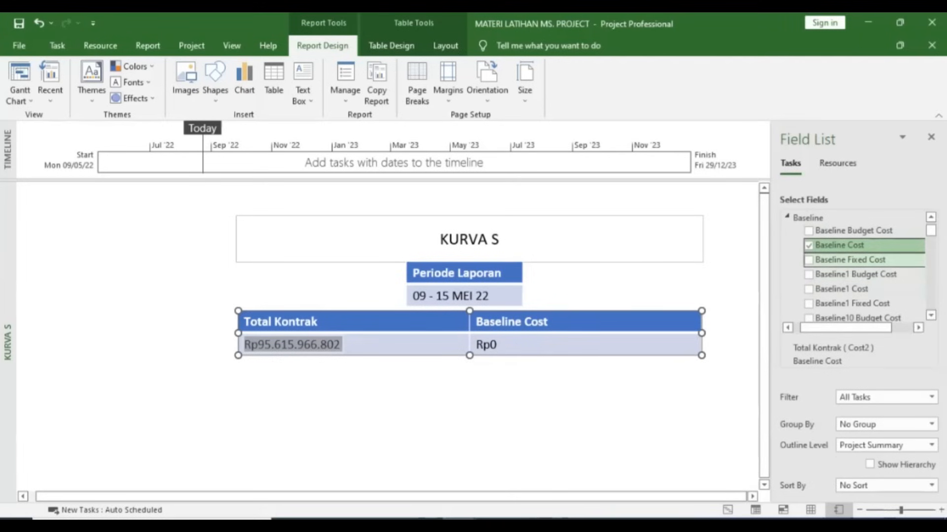
- Add the custom number field Bobot Kontrak (Number10) as the third column of the Total Kontrak table
scroll(794, 254, up, 3)
click(800, 277)
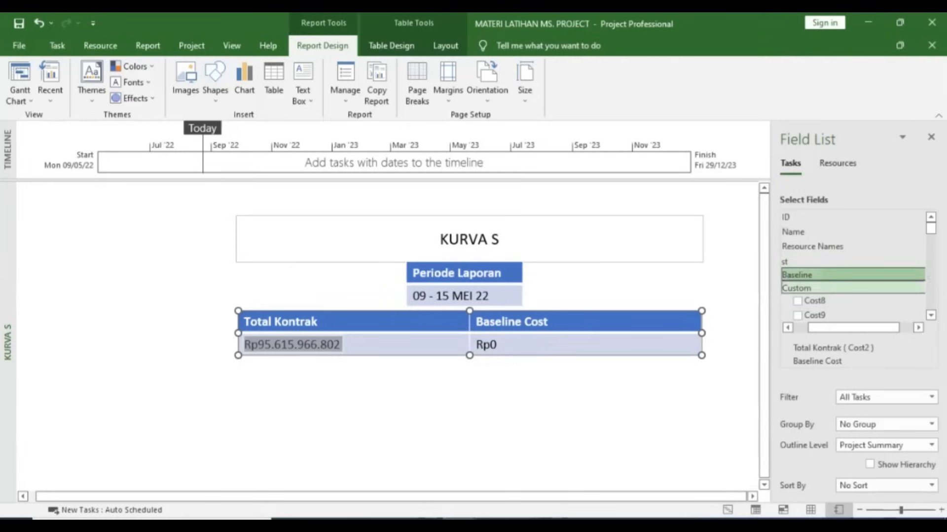
click(786, 260)
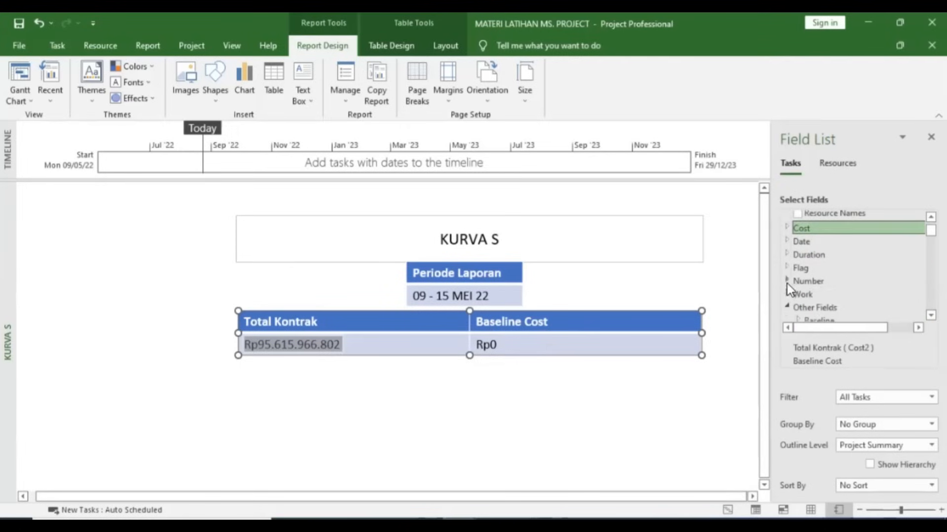
click(786, 281)
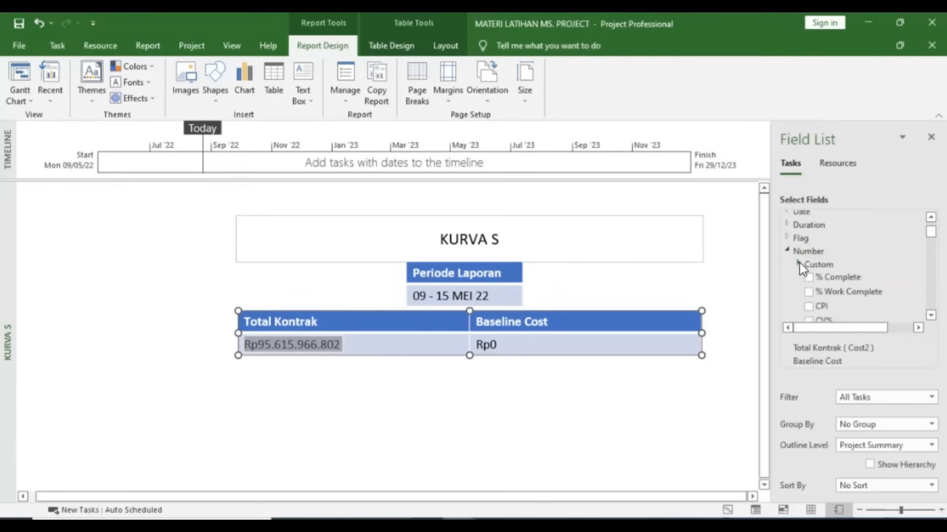
click(799, 263)
click(809, 231)
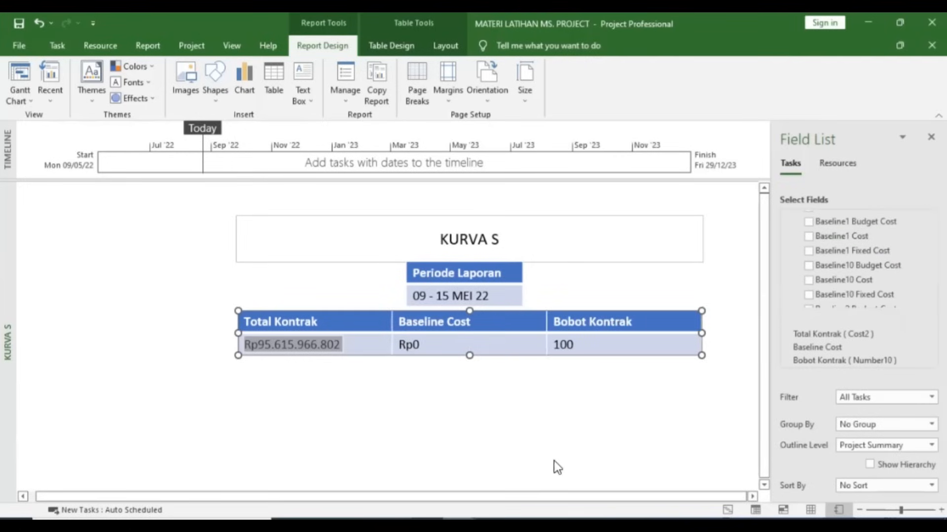
- Compare the Total Kontrak, Baseline Cost and Bobot Kontrak columns with the first row of the PDF report
key(alt+Tab)
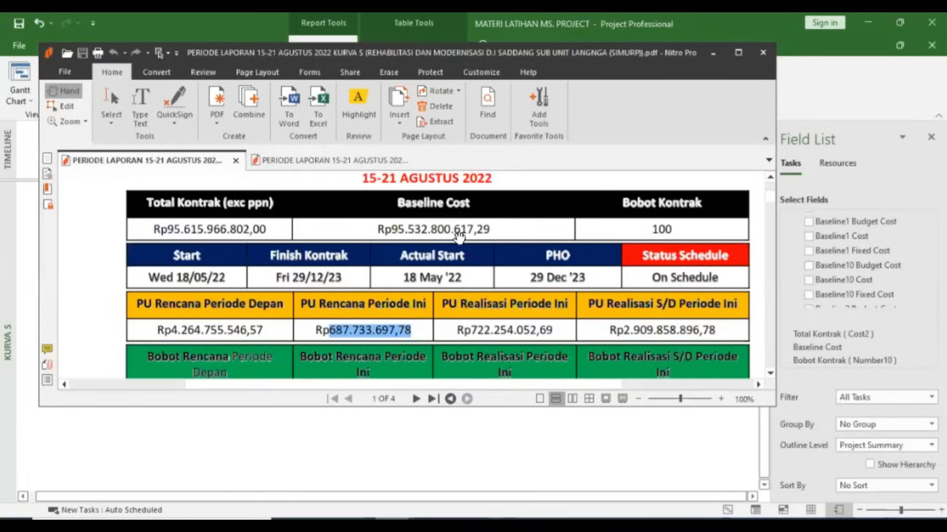
click(469, 413)
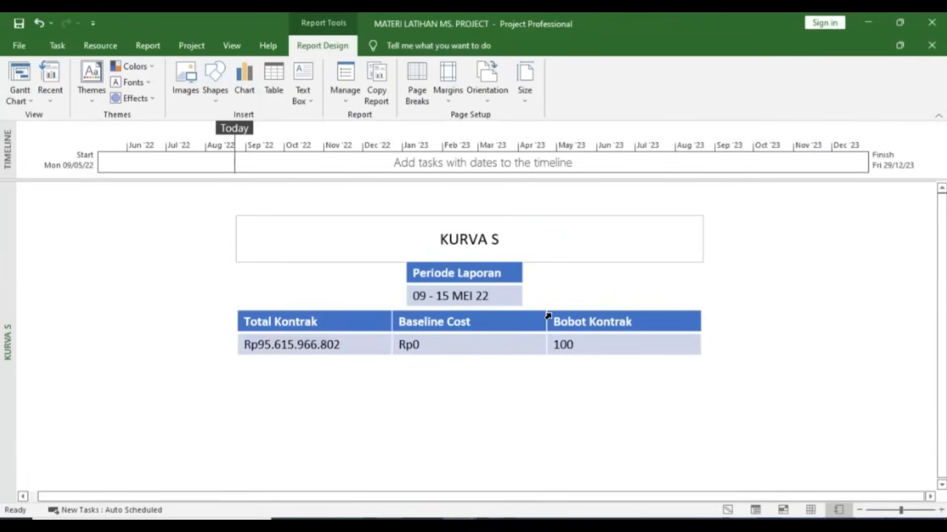
double_click(566, 345)
click(560, 365)
key(alt+Tab)
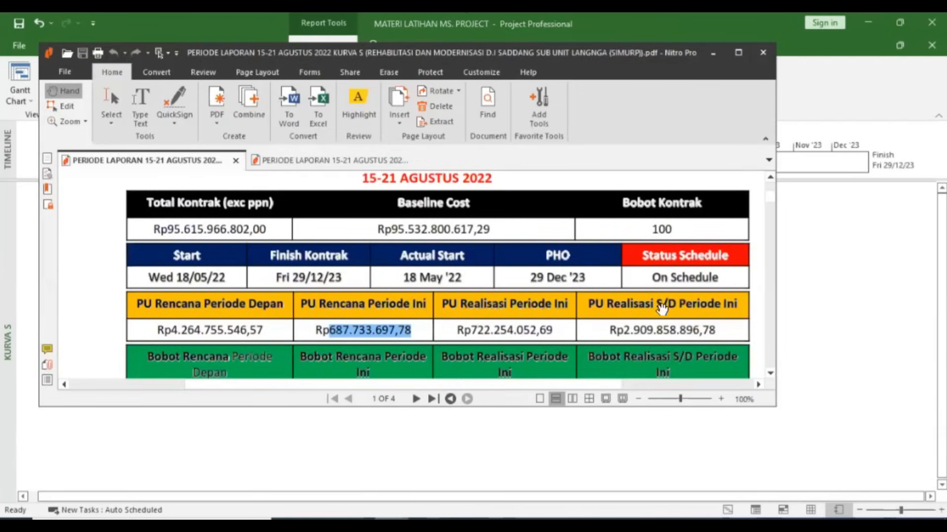
key(alt+Tab)
- Duplicate the Total Kontrak table and align the copy directly beneath the original, flush with its side edges
click(432, 351)
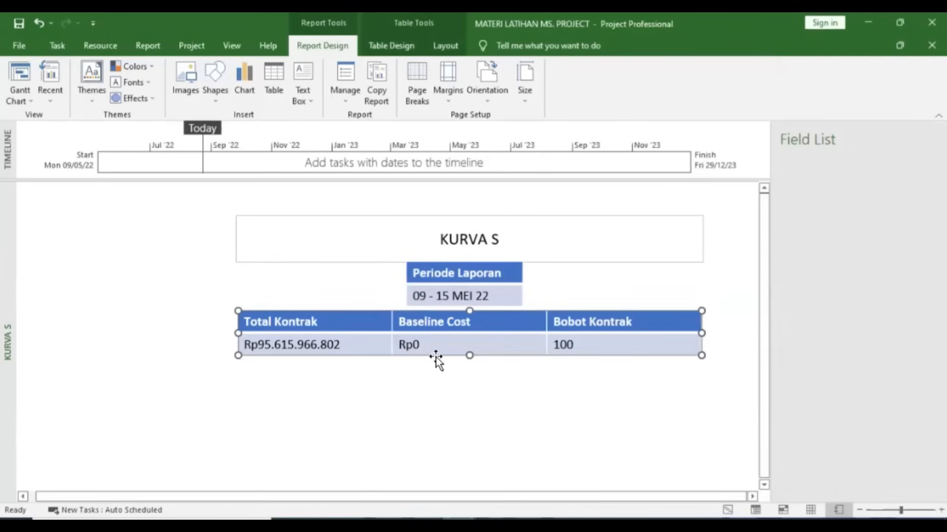
key(ctrl+v)
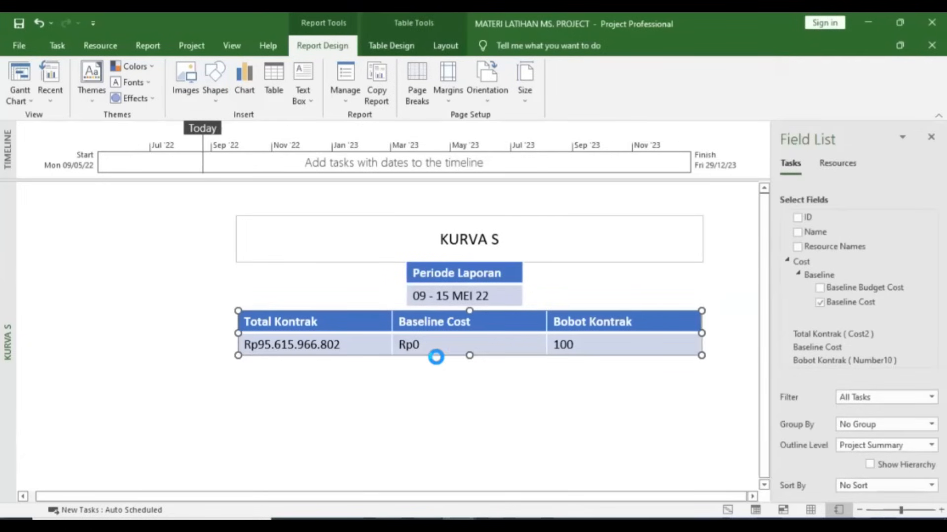
key(Down)
key(Down)
key(Down)
key(Down)
key(Down)
key(Down)
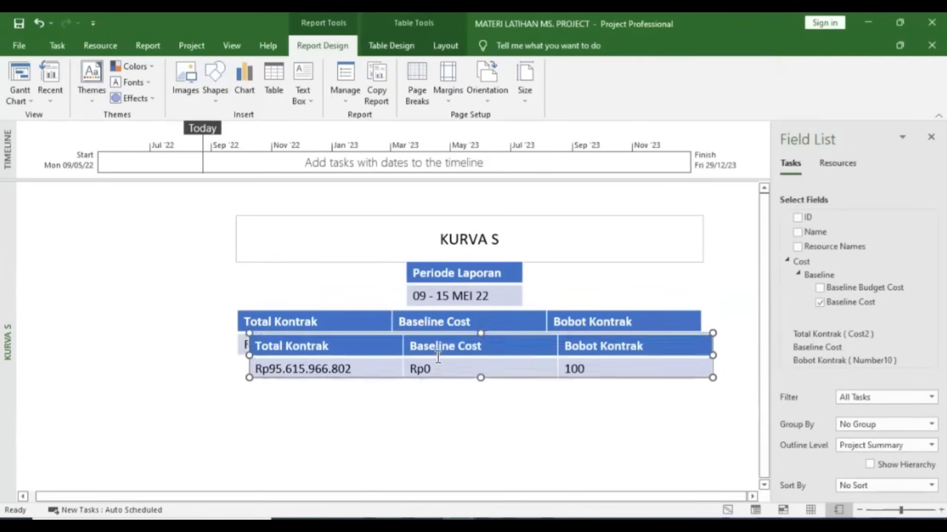
key(Down)
key(Down)
key(Down)
key(Left)
key(Left)
key(Left)
key(Left)
key(Left)
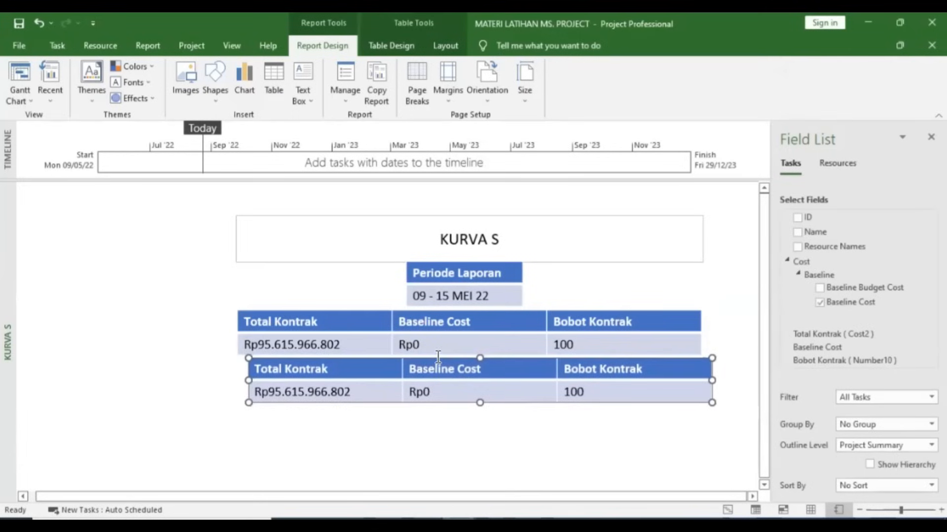
key(Left)
key(Left)
key(Left)
key(Left)
key(Left)
key(Left)
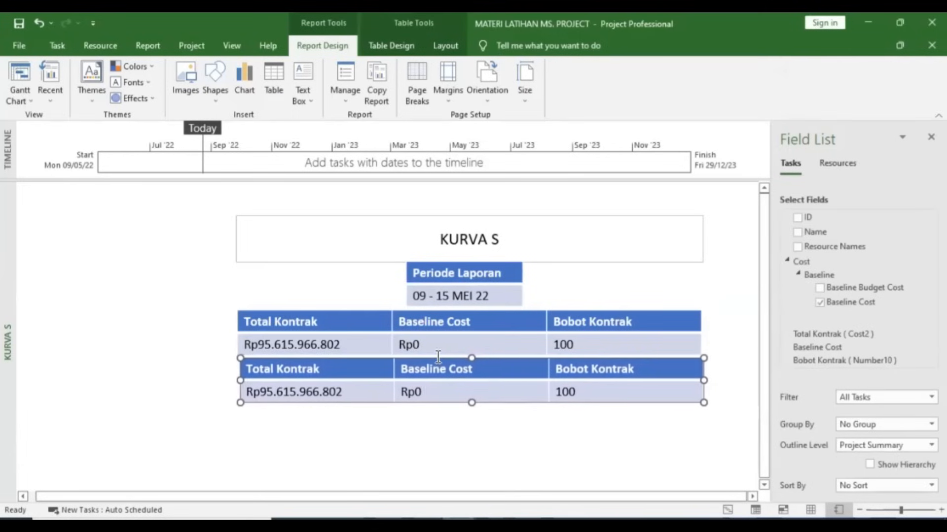
key(Up)
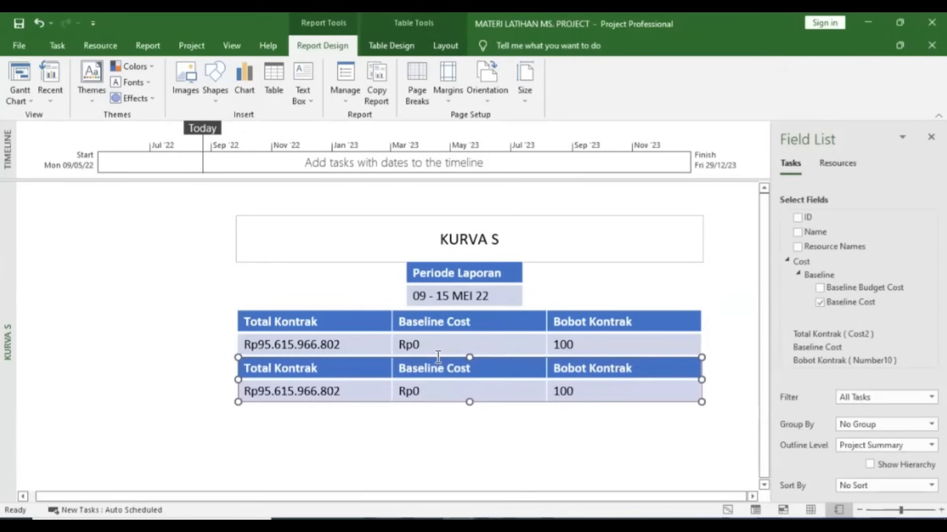
key(Up)
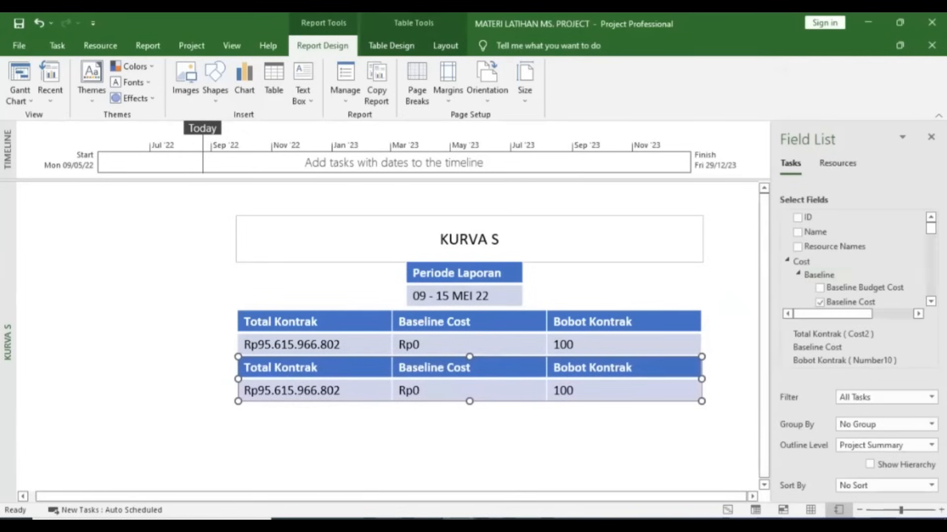
- Check the second row's headings, from Start to Status Schedule, in the PDF report, and return to the lower table copy
key(alt+Tab)
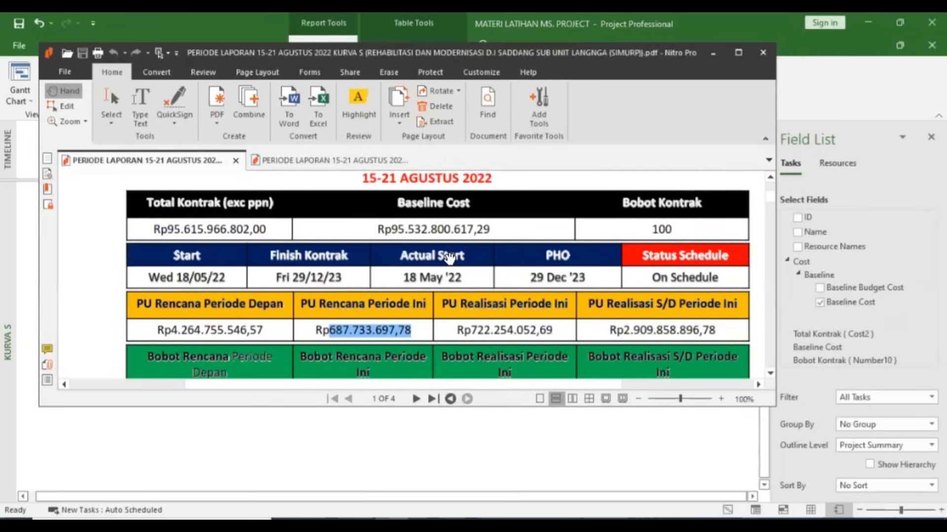
click(609, 494)
click(358, 367)
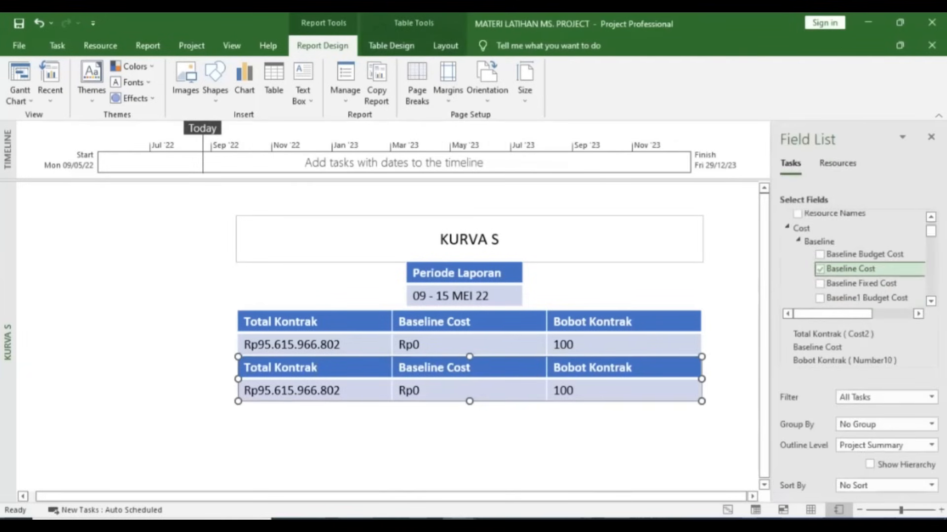
- Remove the Baseline Cost, Total Kontrak and Bobot Kontrak fields from the lower table copy
click(820, 269)
scroll(820, 270, down, 18)
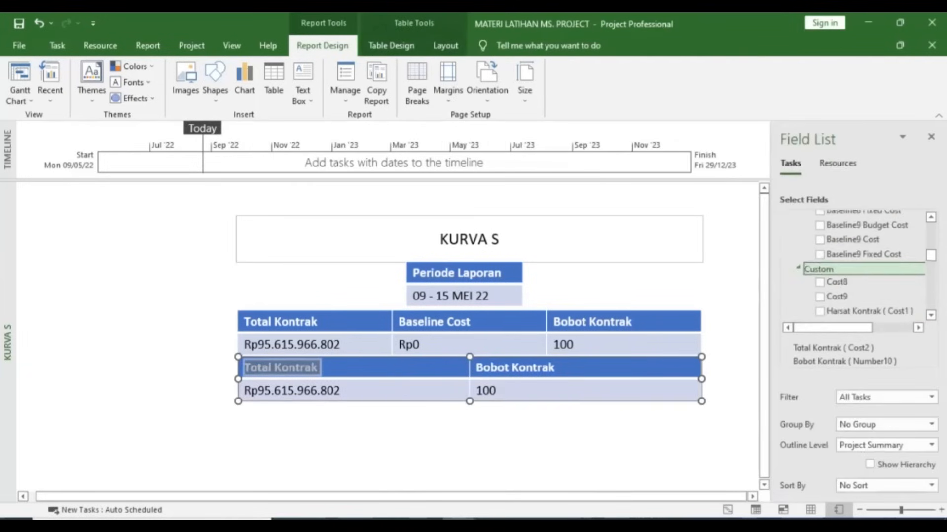
scroll(819, 270, up, 10)
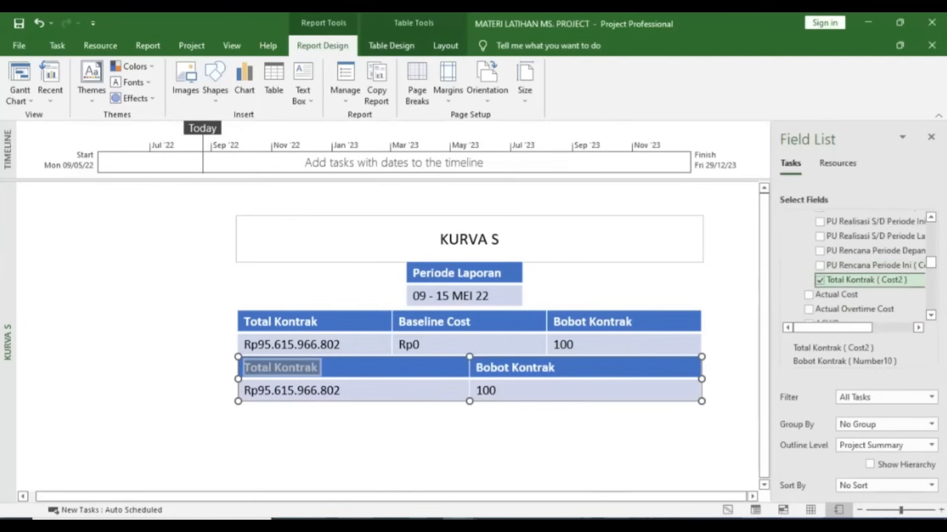
click(820, 273)
scroll(820, 273, down, 7)
scroll(820, 273, up, 4)
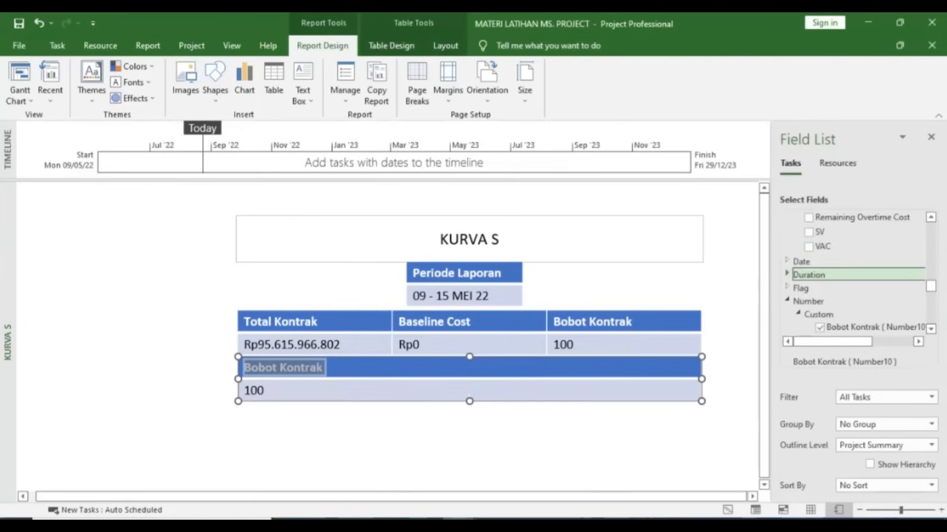
click(800, 312)
click(800, 312)
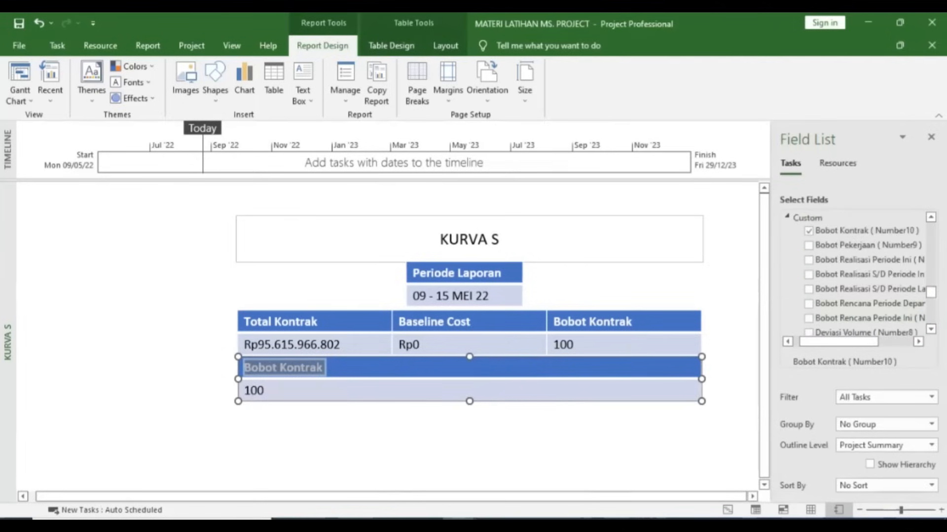
click(809, 231)
scroll(800, 289, up, 2)
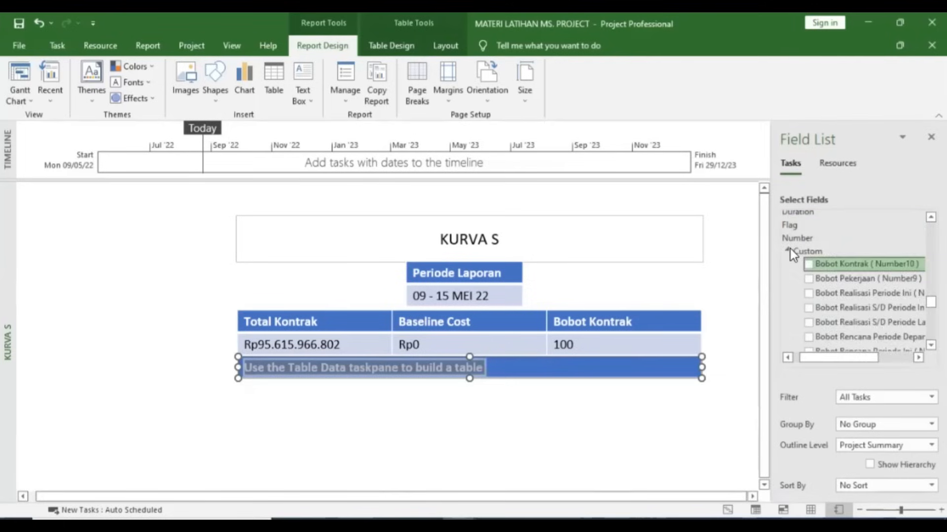
- Collapse the Number and Cost field groups and add the date field Start as the lower table's first column
click(790, 249)
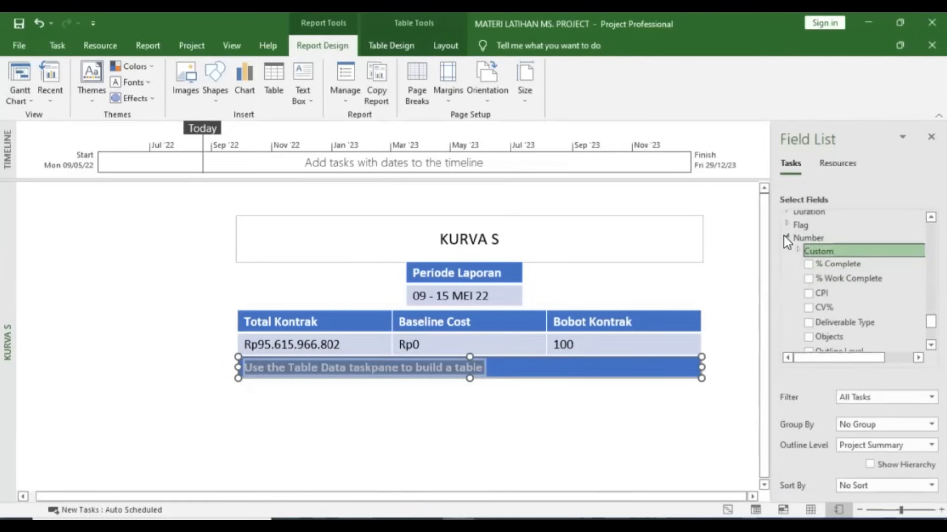
click(783, 235)
scroll(788, 236, up, 14)
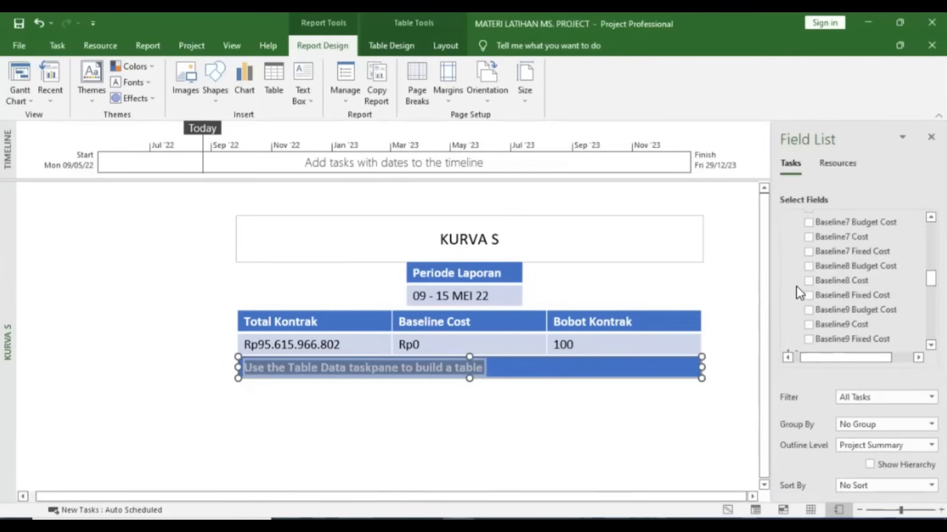
scroll(796, 286, down, 2)
scroll(795, 285, up, 10)
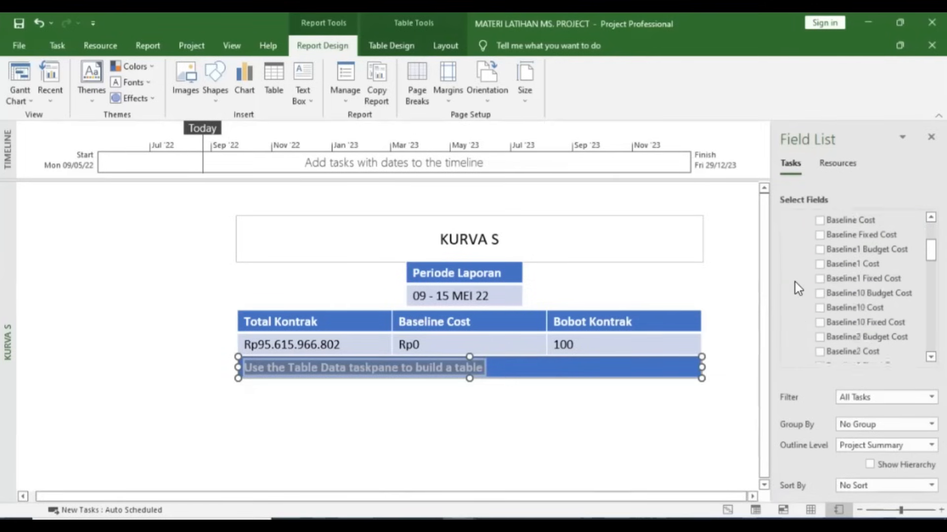
click(797, 274)
click(788, 261)
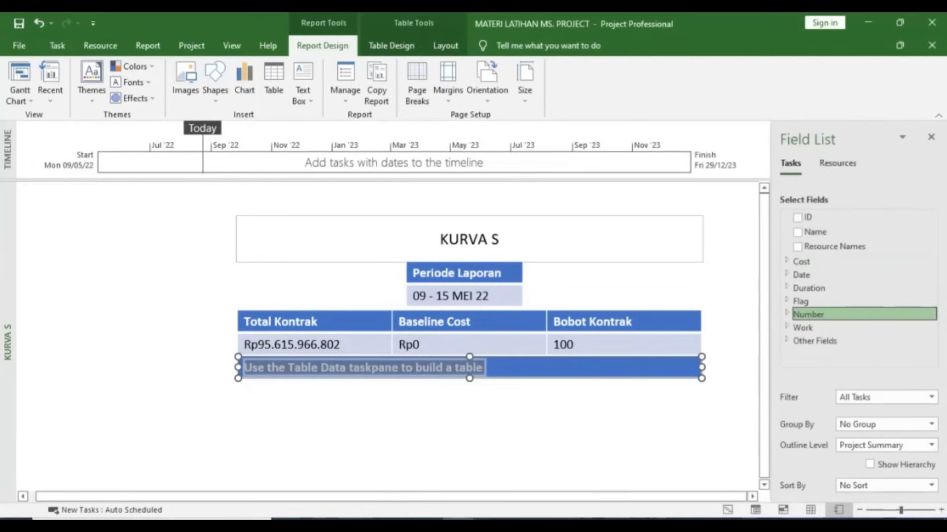
click(789, 274)
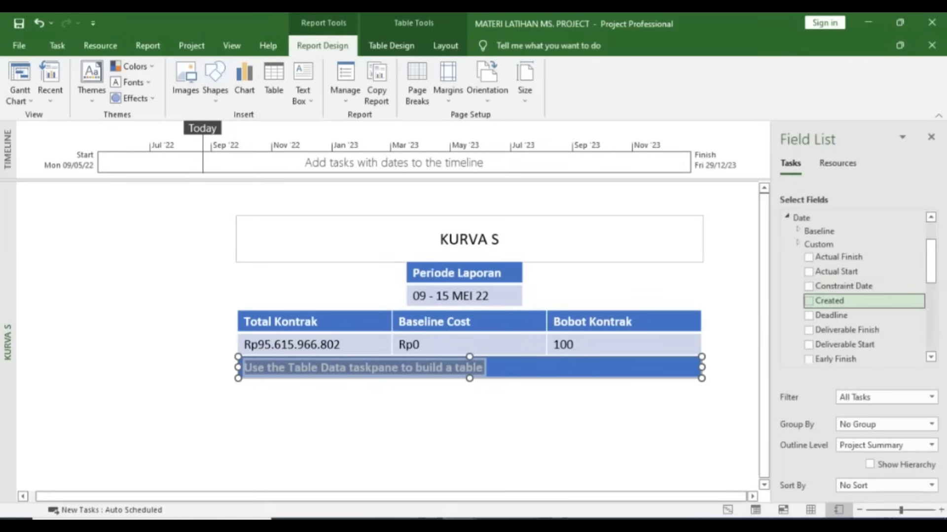
scroll(858, 256, down, 3)
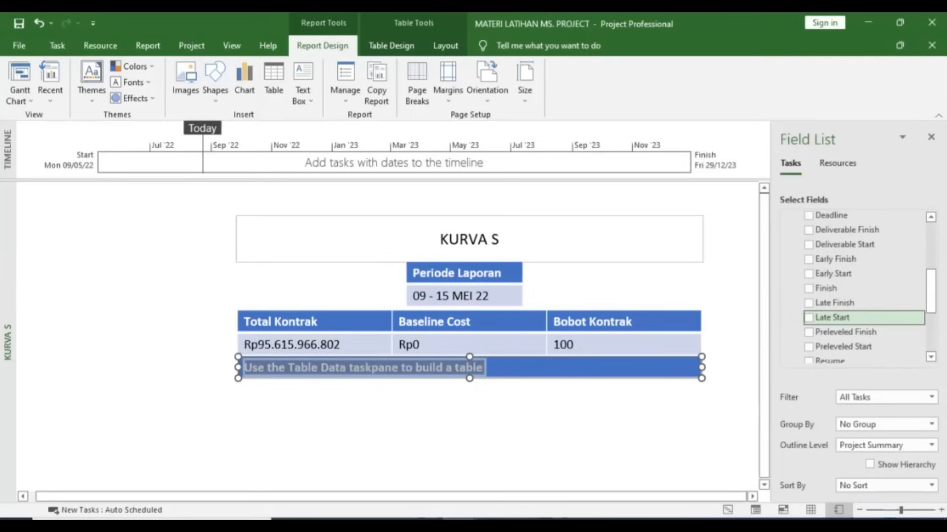
scroll(858, 286, down, 2)
click(839, 338)
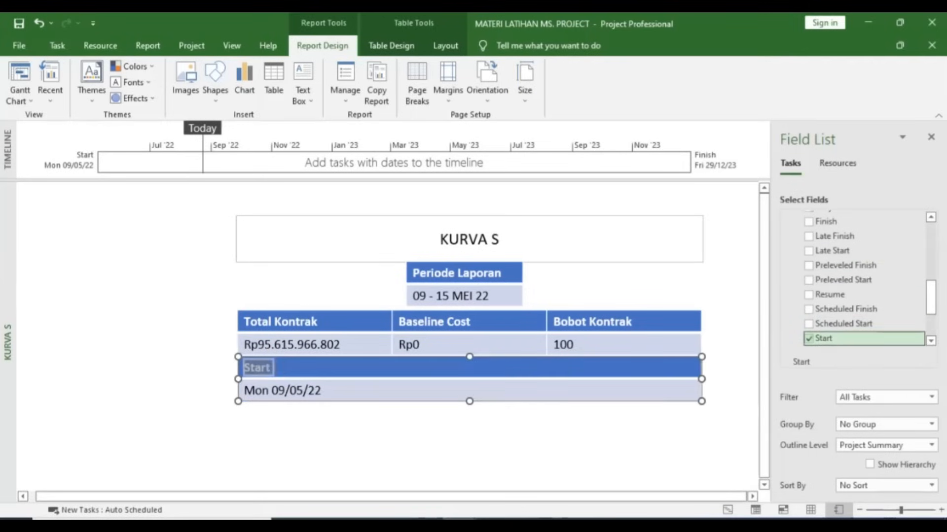
- Add the custom date field Finish Kontrak (Date2) as the lower table's second column
scroll(862, 281, up, 4)
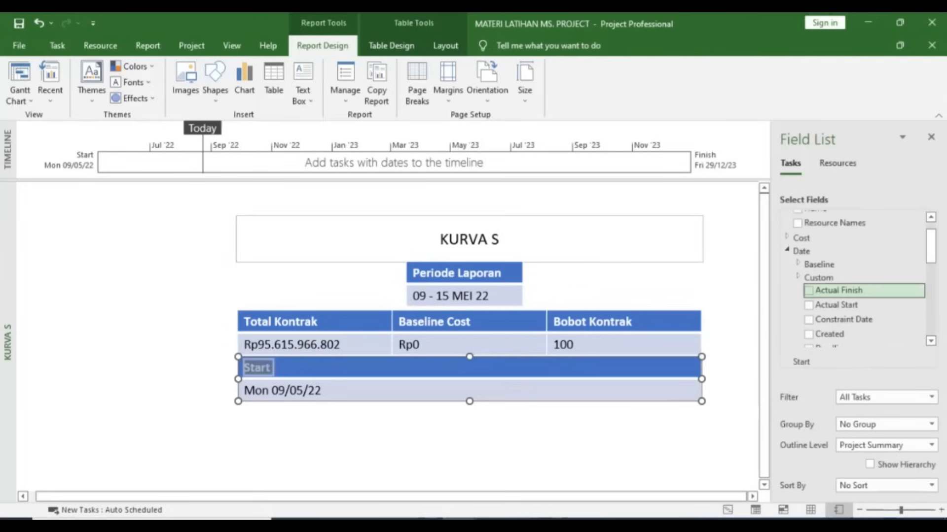
click(798, 277)
scroll(858, 259, down, 5)
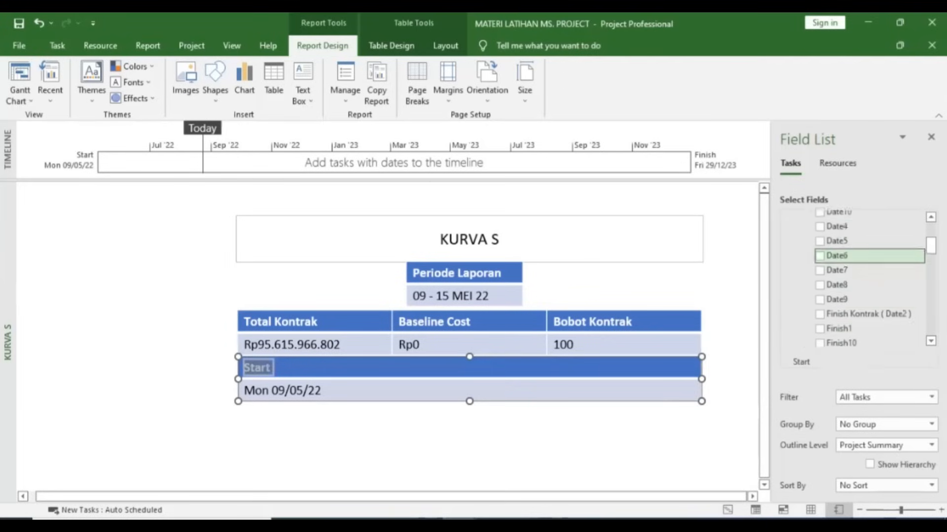
click(819, 247)
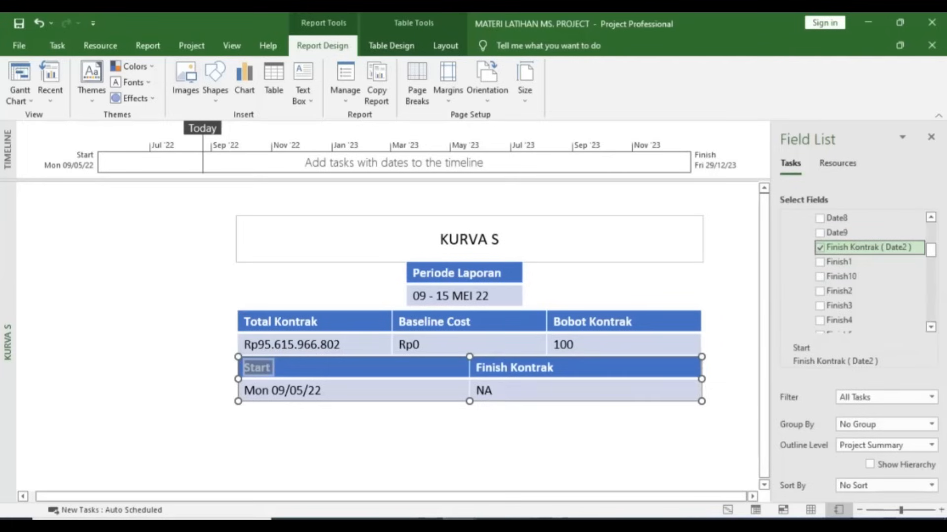
- Add the date field Actual Start as the lower table's third column
scroll(860, 271, up, 7)
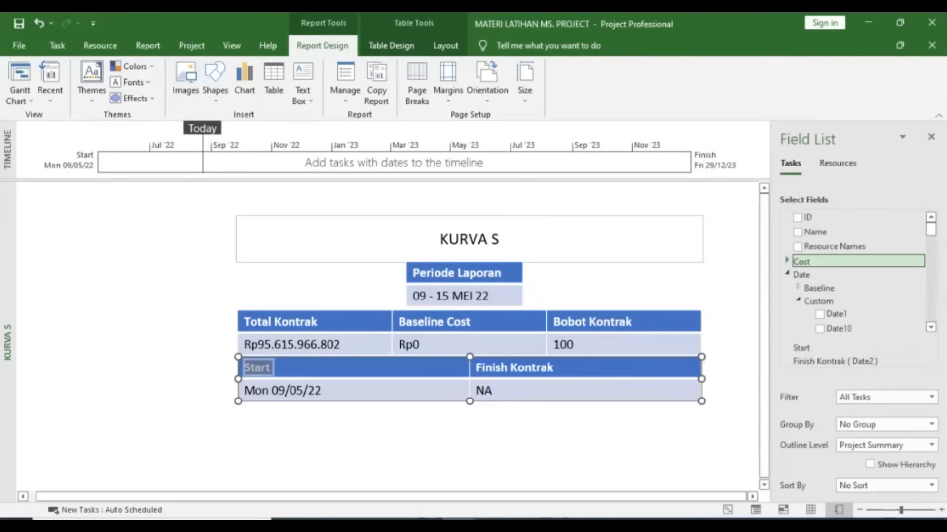
scroll(861, 261, down, 8)
scroll(860, 261, up, 6)
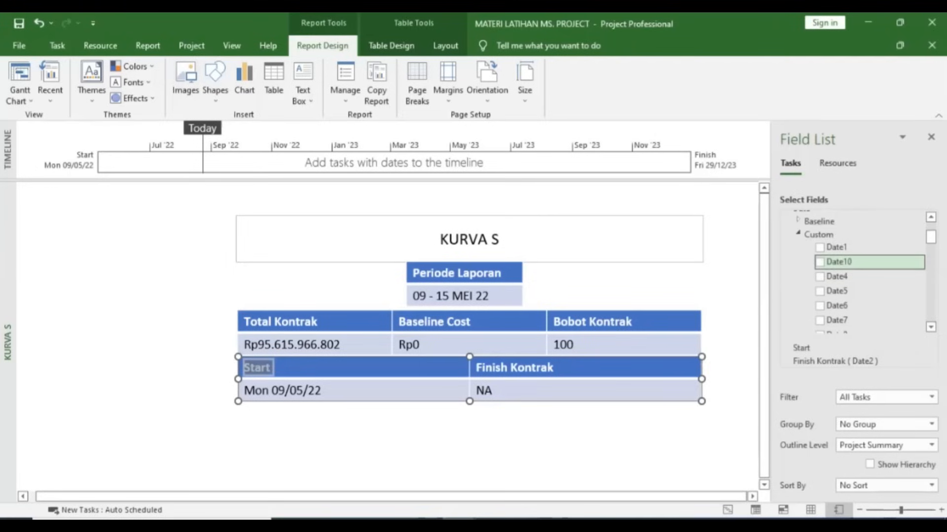
scroll(861, 271, up, 2)
click(798, 300)
scroll(814, 294, down, 2)
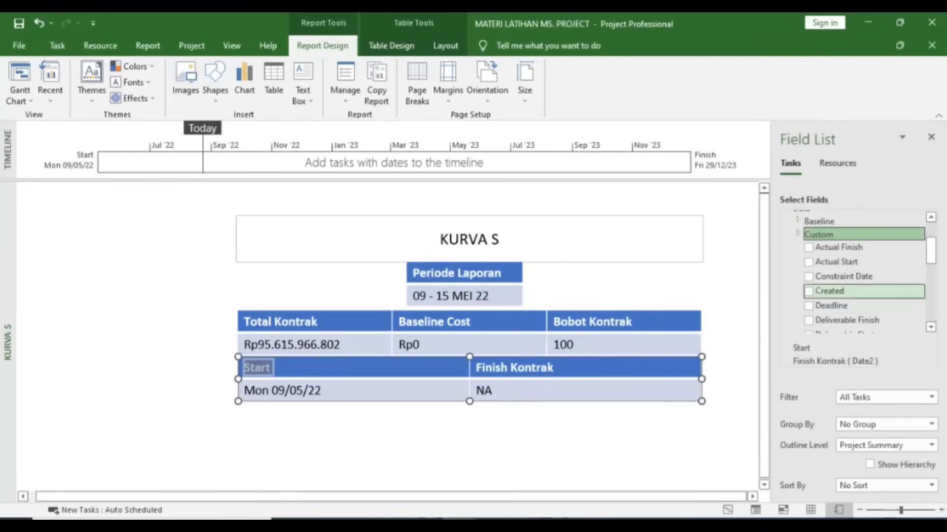
click(809, 262)
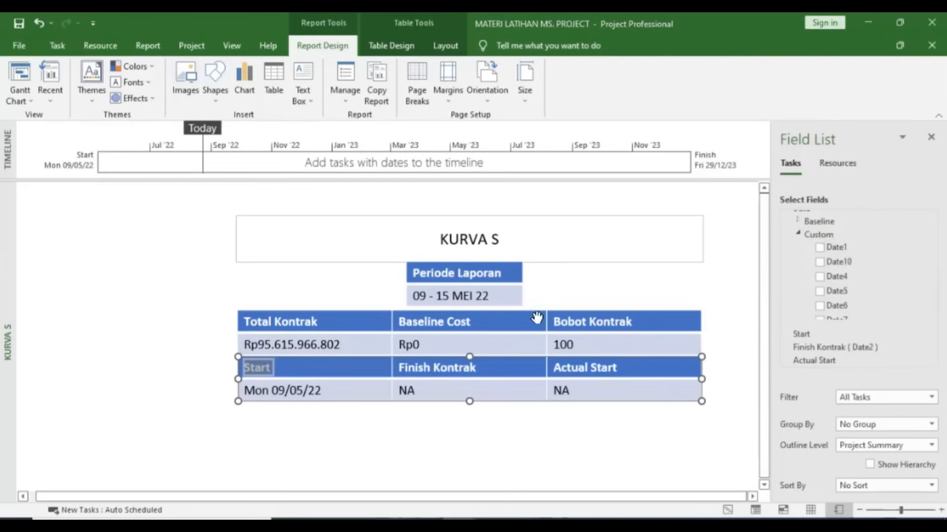
- Reselect the lower table and add the date field Finish as its fourth column
key(alt+Tab)
click(542, 453)
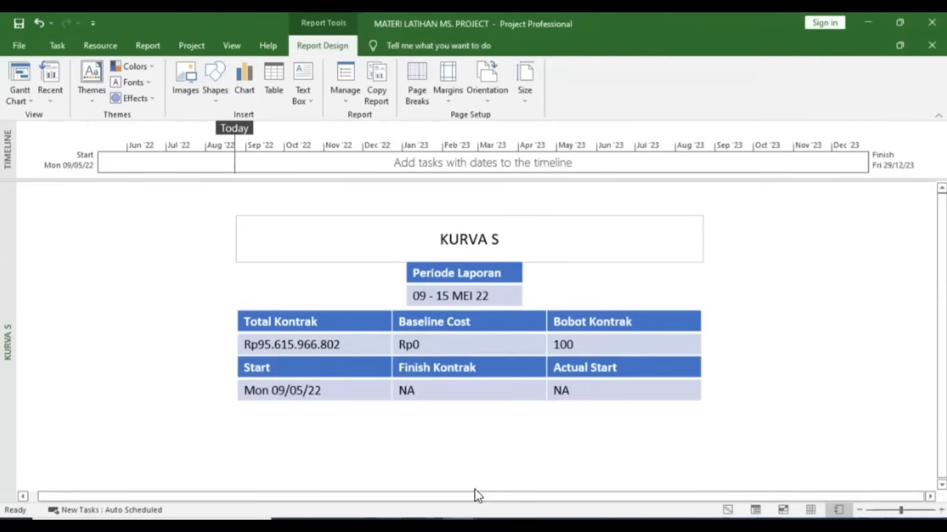
click(594, 380)
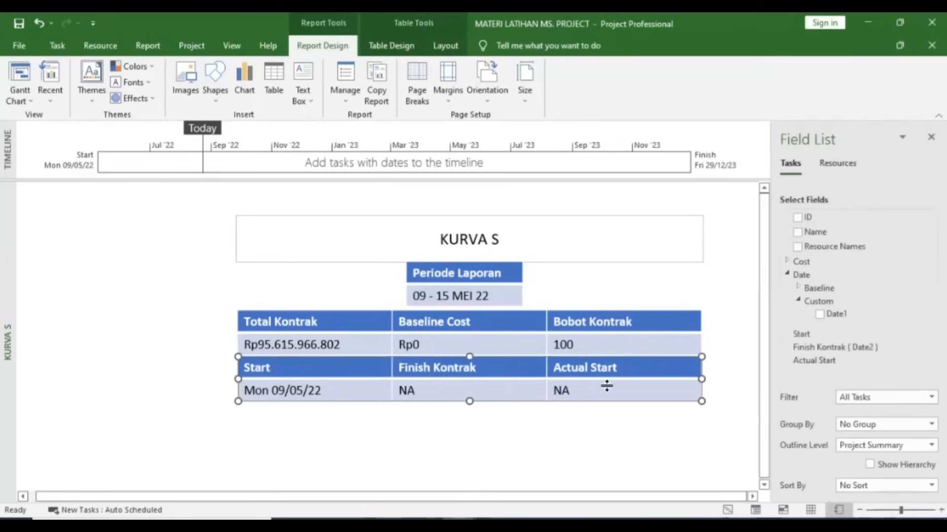
scroll(860, 265, down, 5)
scroll(860, 265, down, 6)
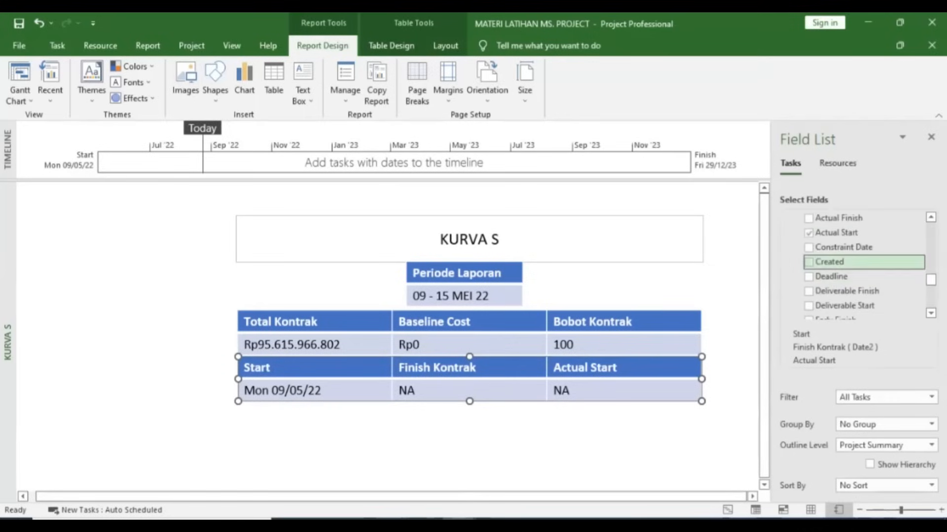
scroll(838, 268, down, 2)
click(808, 282)
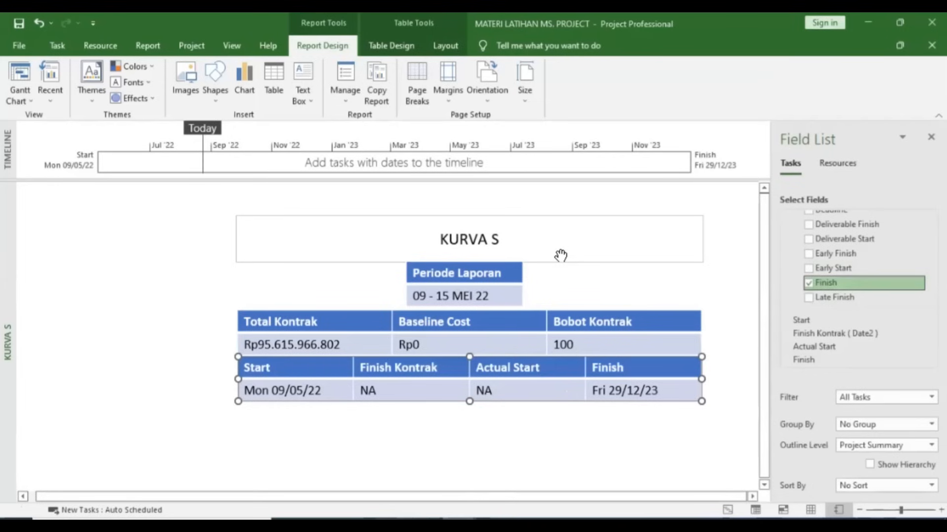
- Check the fourth heading of the second row in the PDF report and relabel the lower table's Finish field as PHO
key(alt+Tab)
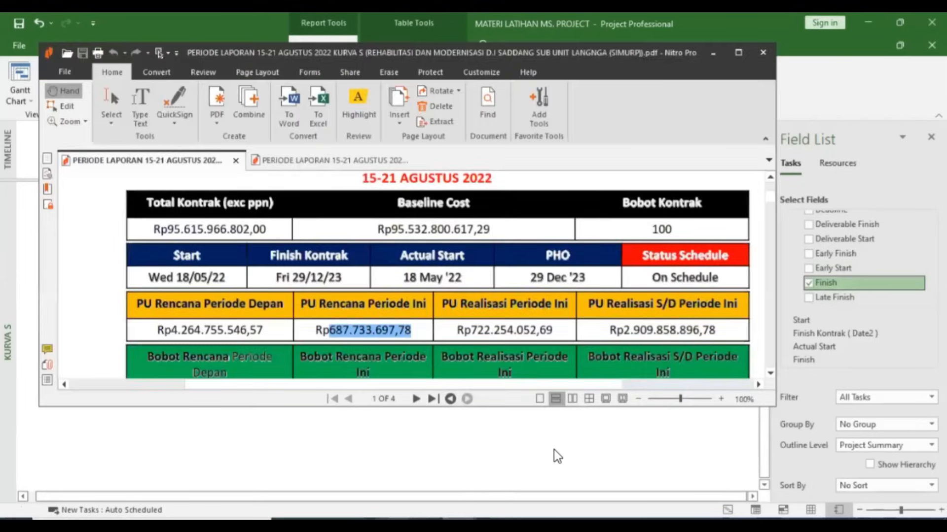
key(alt+Tab)
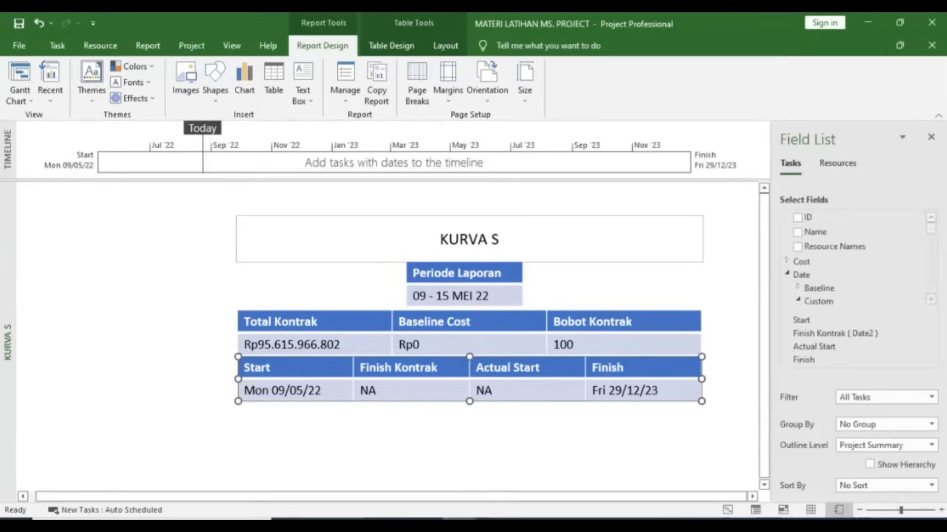
click(807, 359)
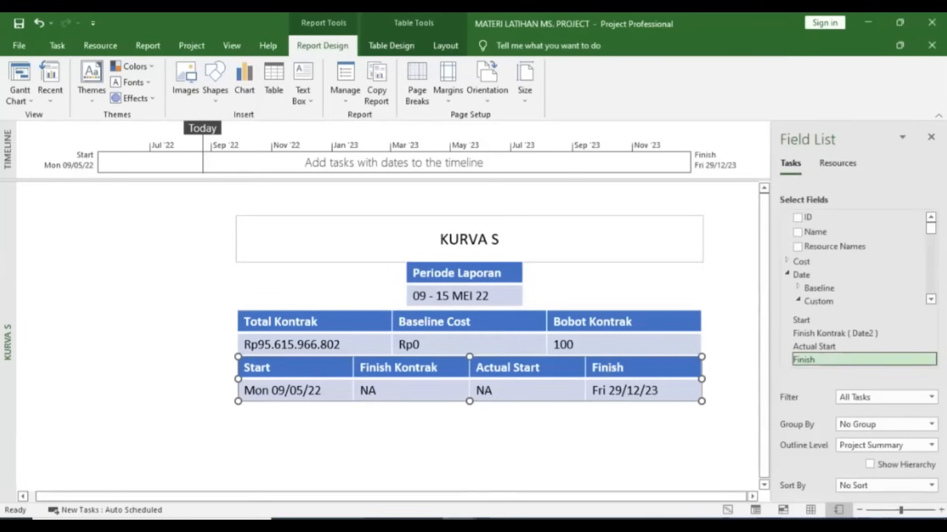
right_click(808, 360)
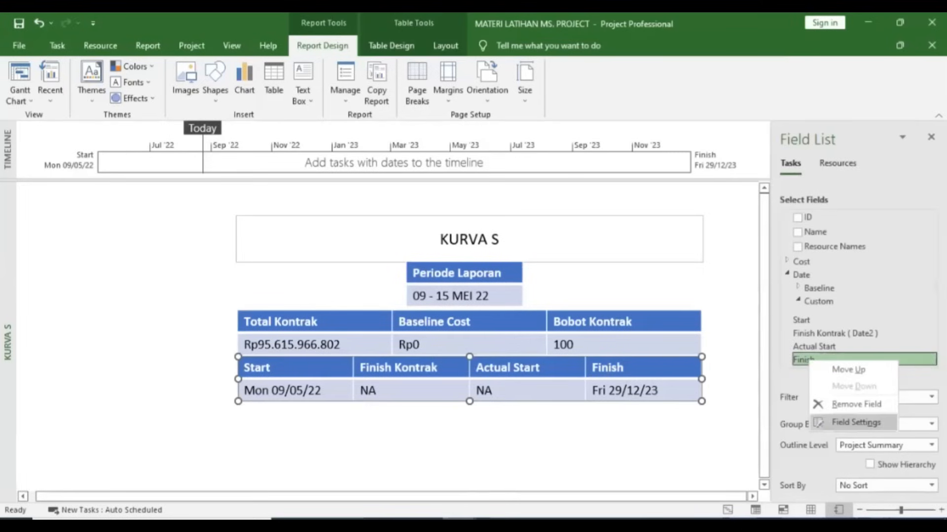
click(855, 422)
key(BackSpace)
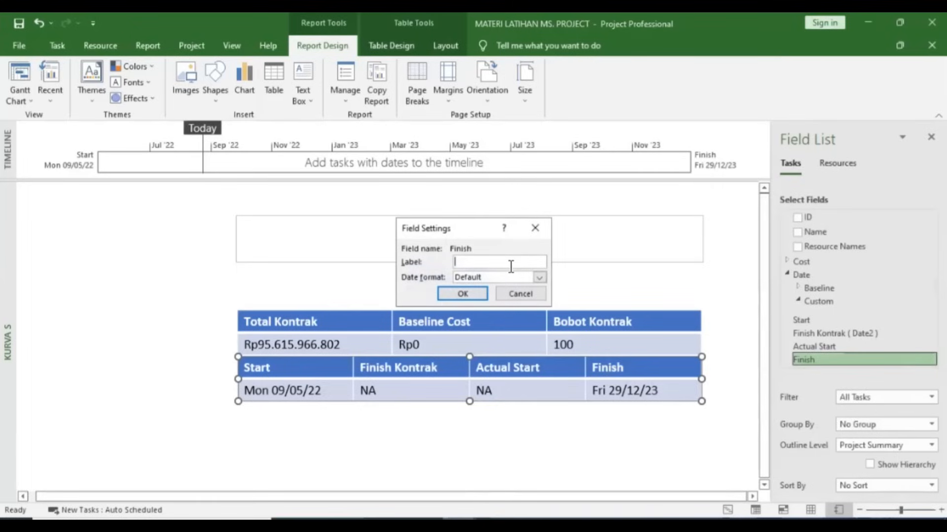
text(PHO)
key(Return)
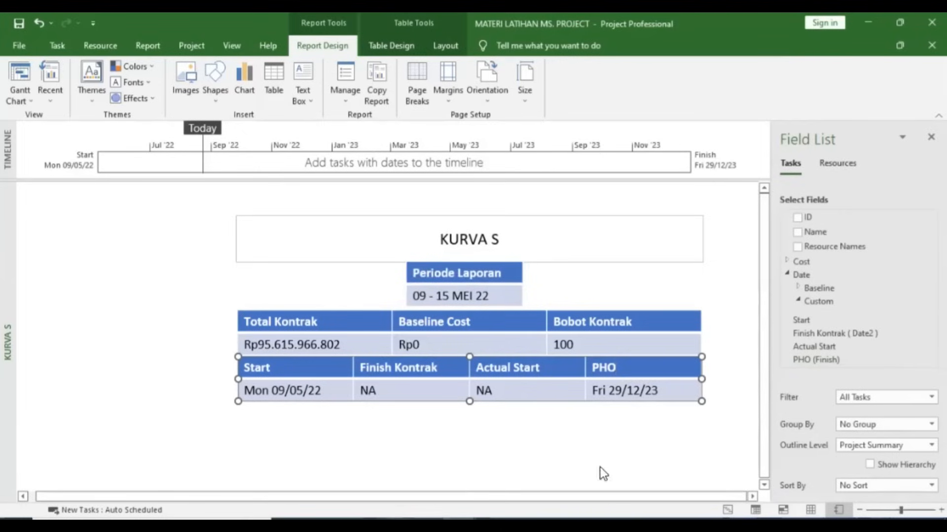
- Add the custom text field Status Schedule (Text9) as the lower table's fifth column, following the PDF report, and select the Total Kontrak table
key(alt+Tab)
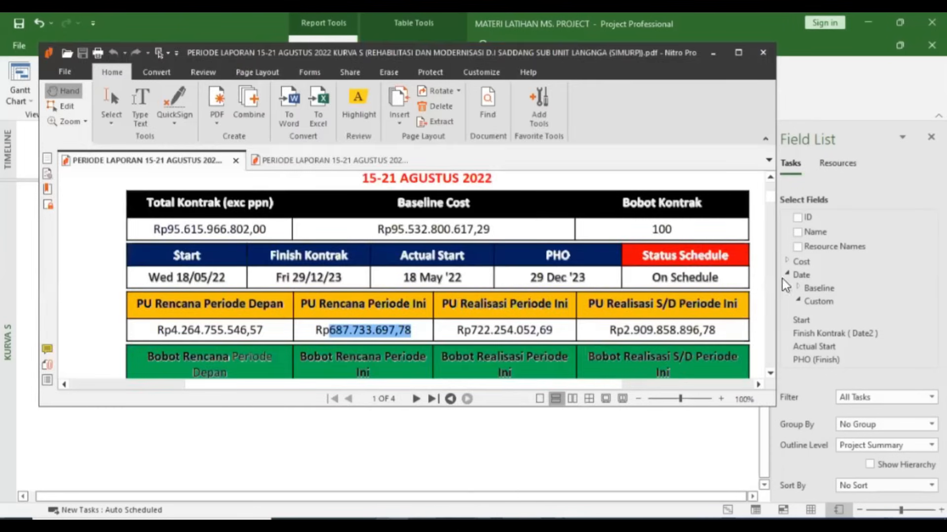
key(alt+Tab)
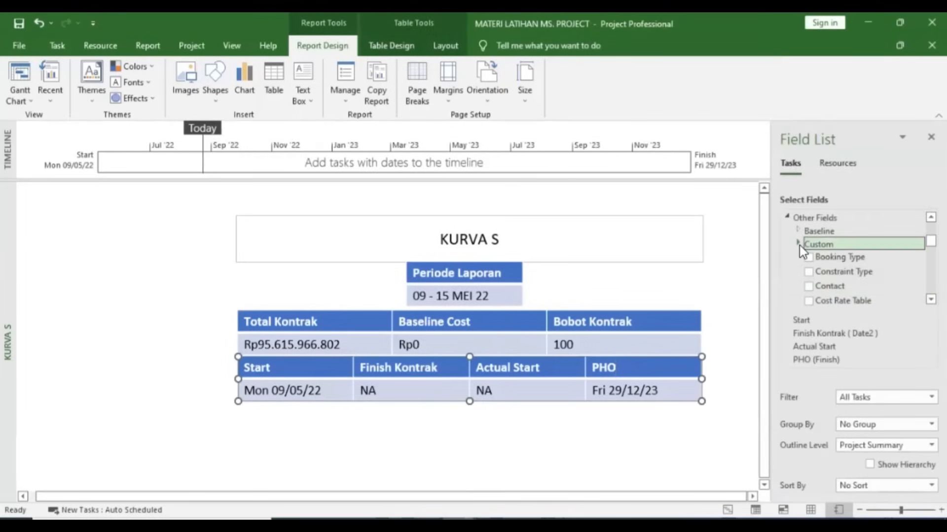
click(799, 244)
scroll(800, 245, down, 8)
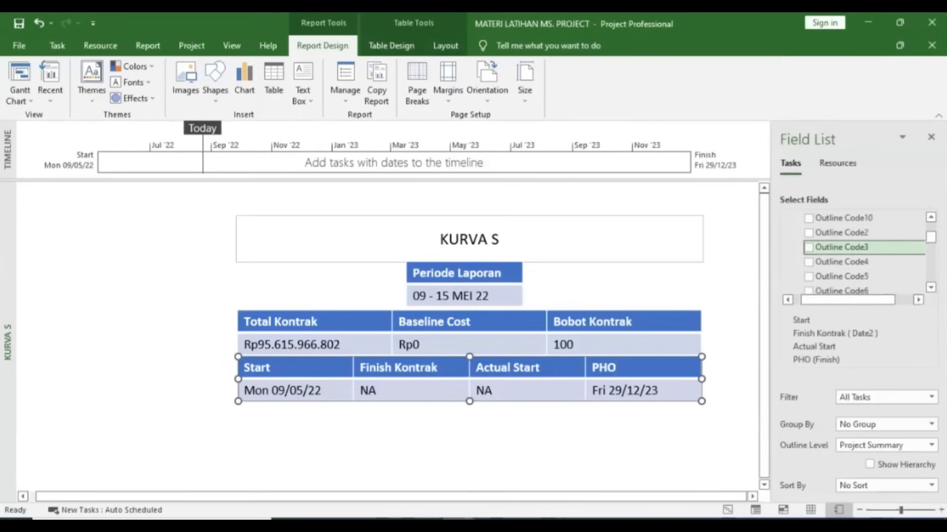
scroll(838, 246, down, 1)
scroll(838, 247, up, 1)
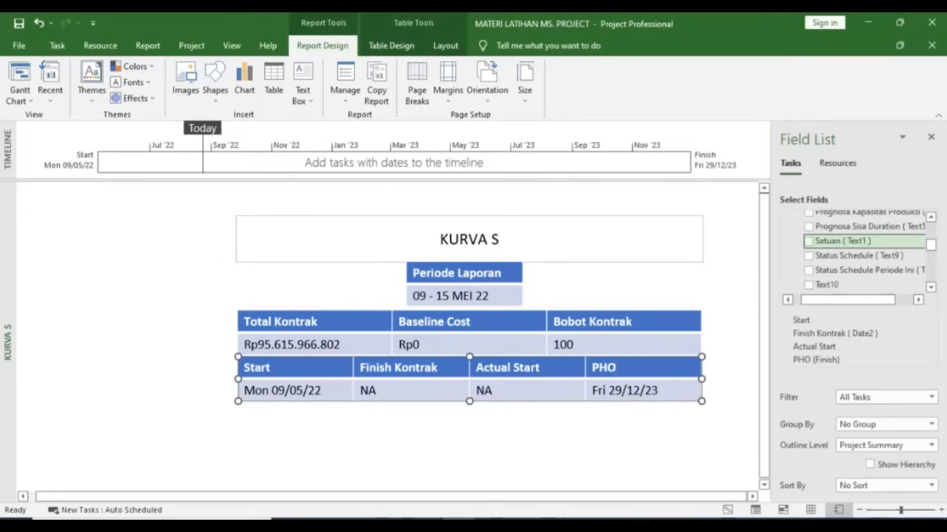
click(808, 256)
click(605, 435)
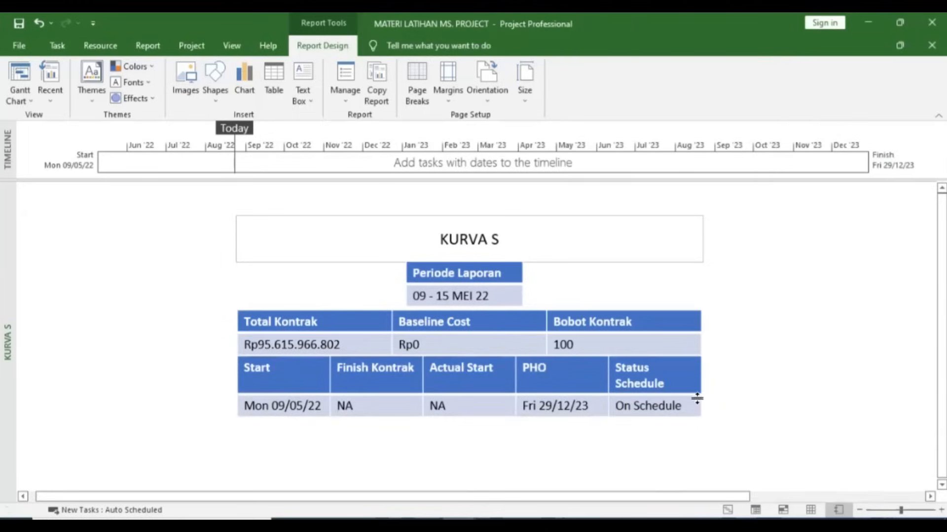
click(699, 334)
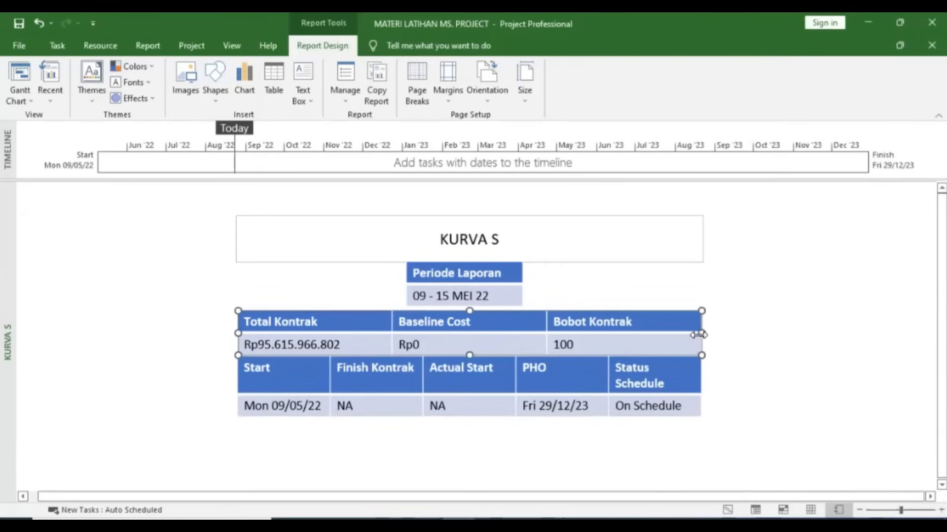
- Widen the schedule table (Start to Status Schedule) to match the width of the Total Kontrak table above it
click(675, 383)
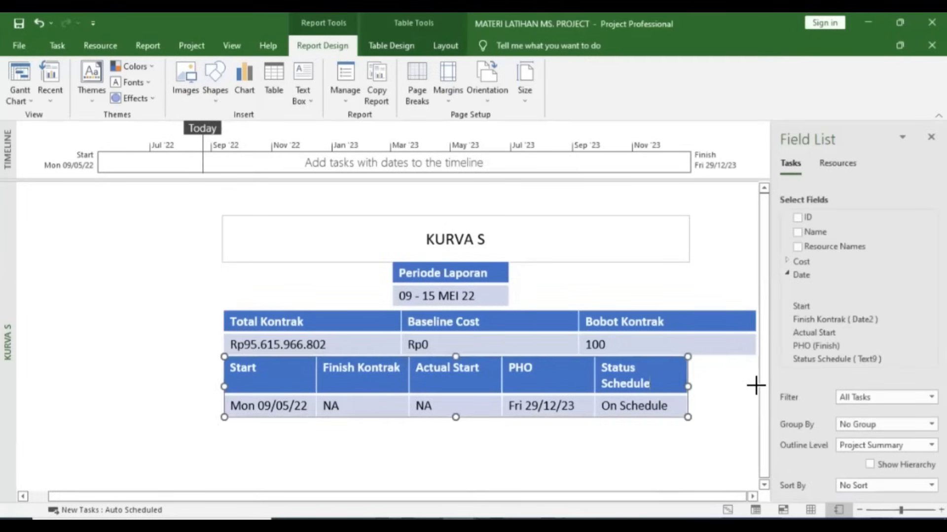
drag(688, 386, 756, 385)
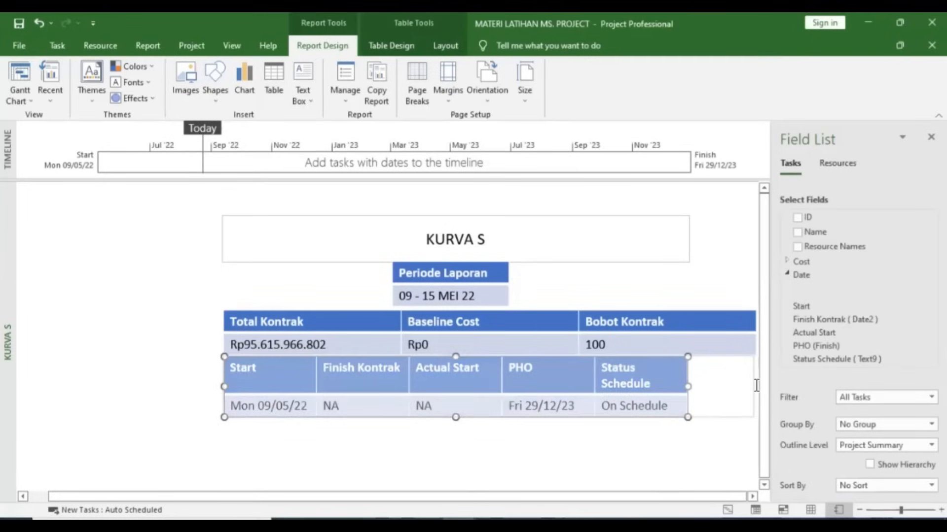
drag(757, 385, 756, 386)
click(689, 404)
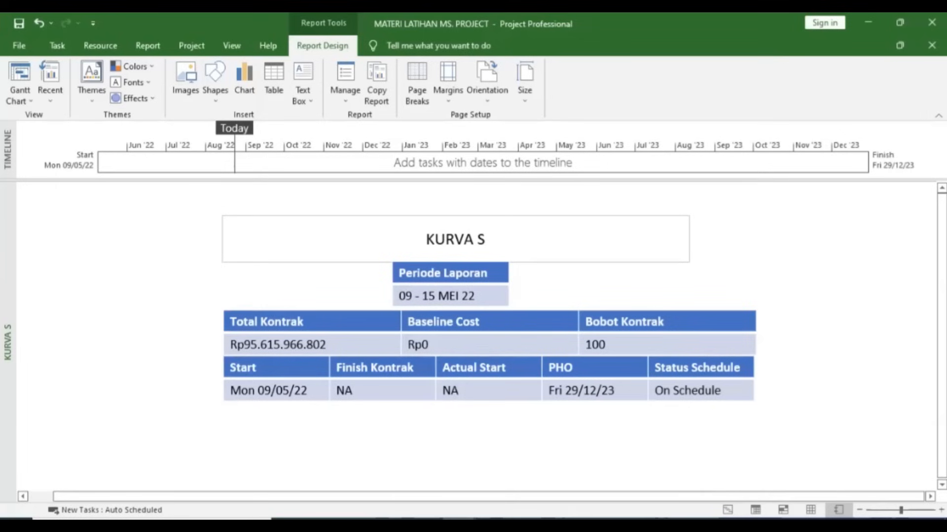
click(741, 374)
drag(755, 380, 733, 395)
- Duplicate the schedule table and move the copy below the original
click(335, 359)
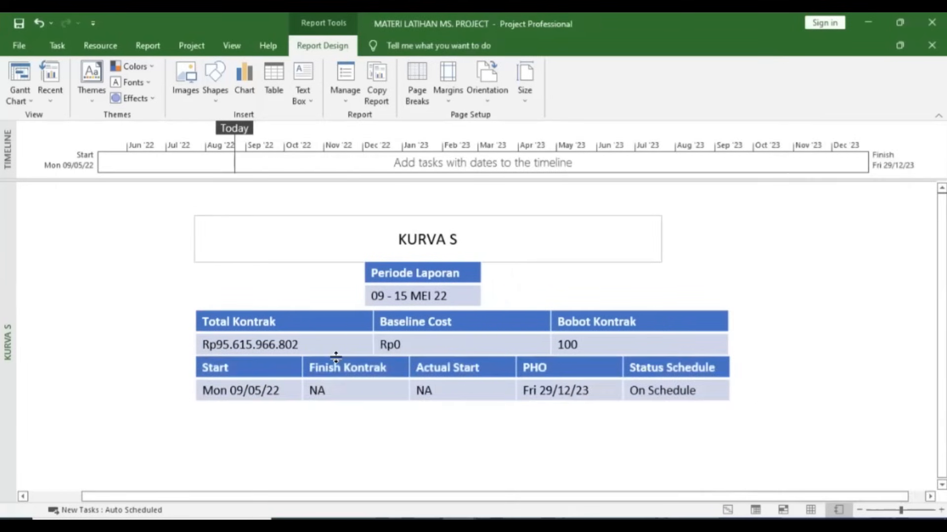
click(335, 359)
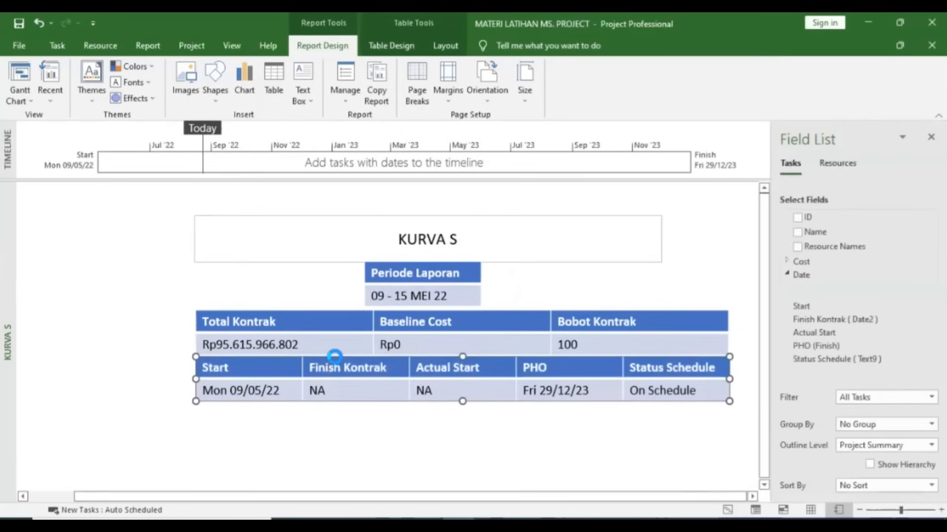
key(ctrl+c)
key(ctrl+v)
key(Down)
key(Down)
key(Down)
key(Down)
key(Left)
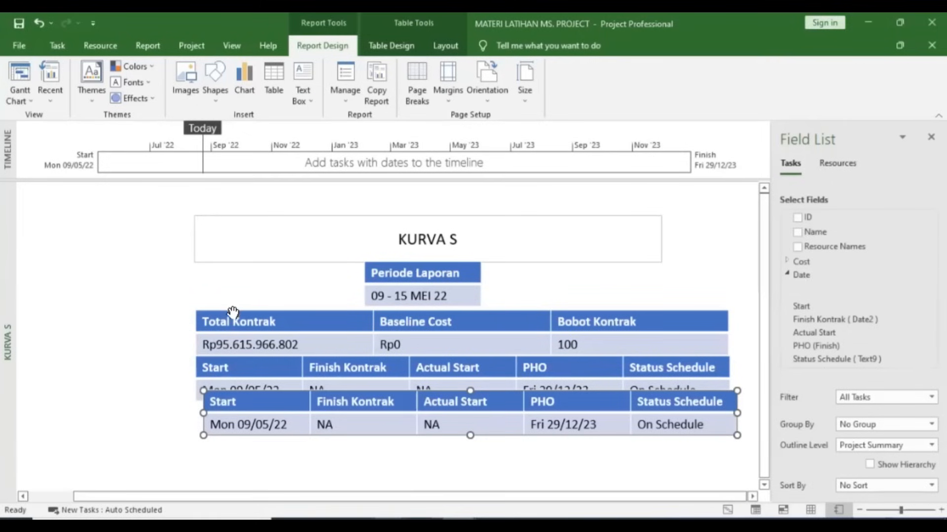
- Check the third row in the PDF report and align the copied table directly beneath the original schedule table
key(alt+Tab)
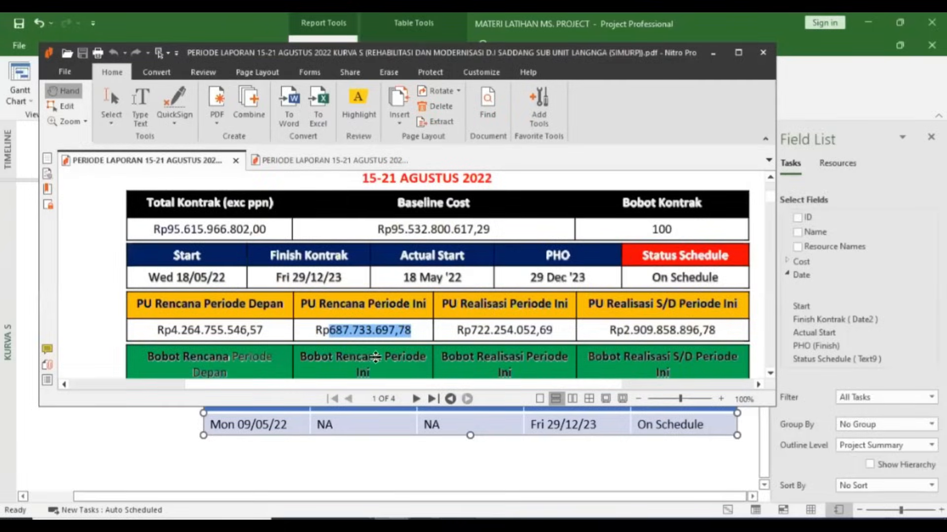
key(alt+Tab)
click(375, 392)
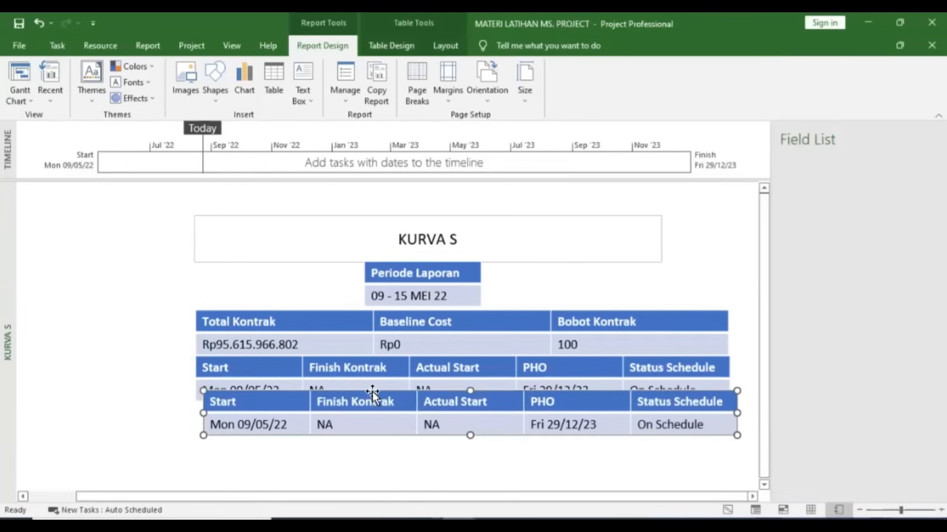
drag(361, 404, 366, 401)
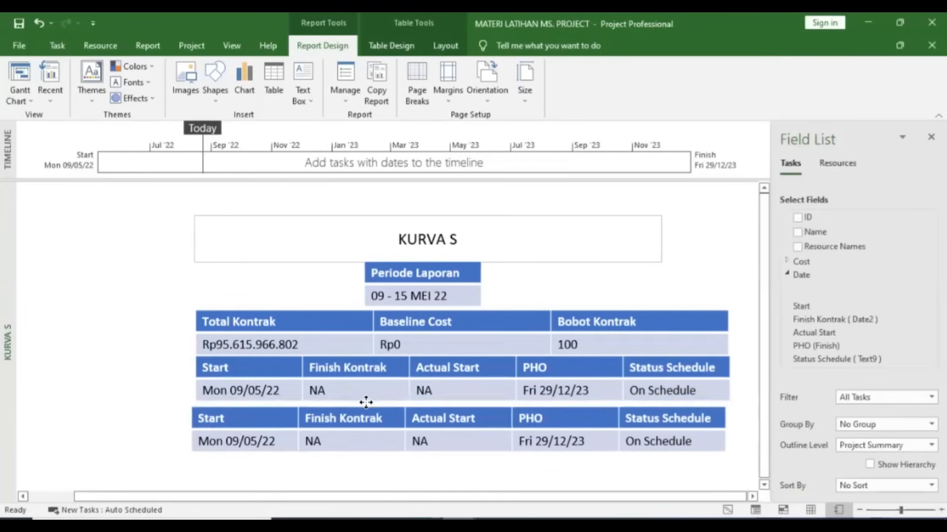
key(Down)
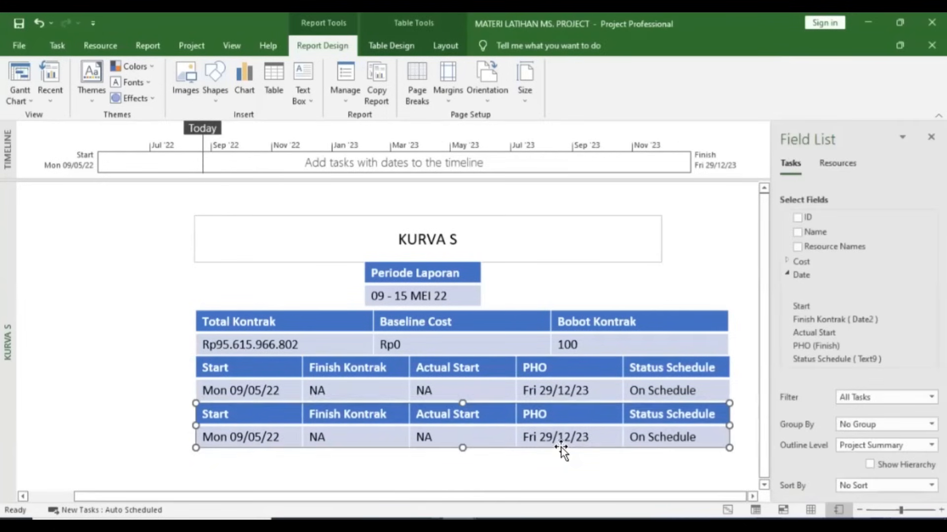
key(Left)
click(398, 473)
click(417, 409)
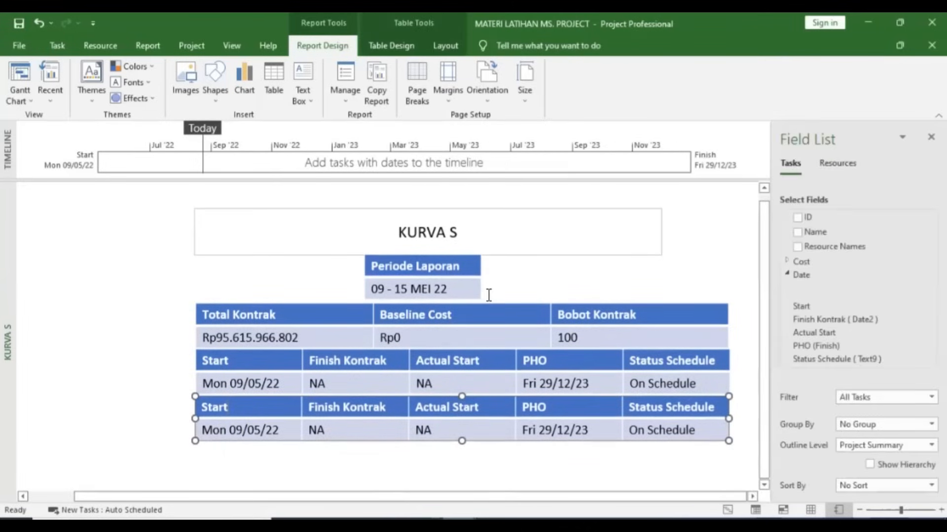
- Remove the fields Finish Kontrak (Date2) and Actual Start from the copied table
ctrl+scroll(488, 294, down, 1)
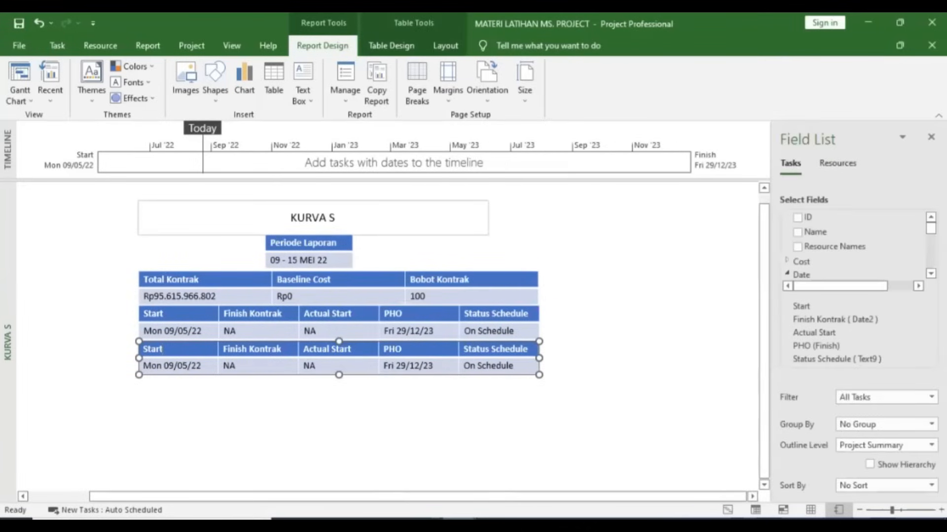
scroll(797, 247, down, 2)
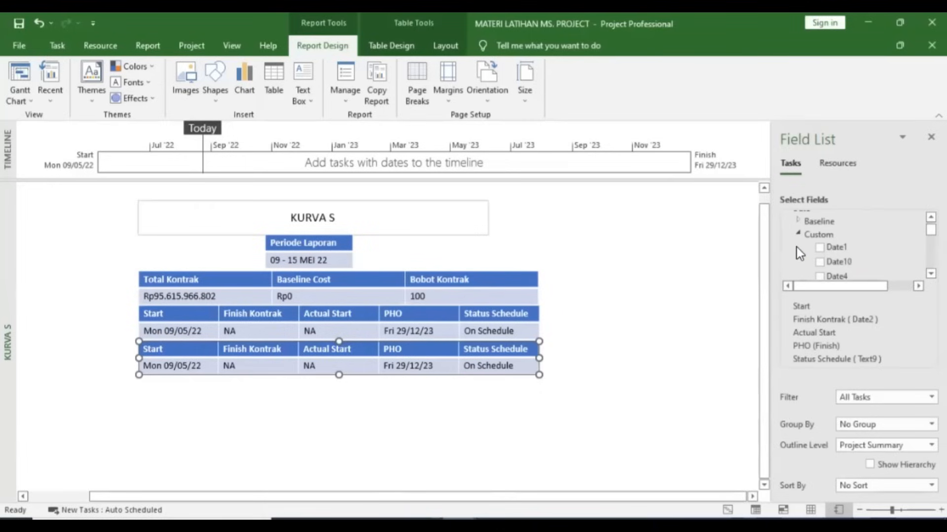
scroll(798, 246, down, 3)
click(819, 265)
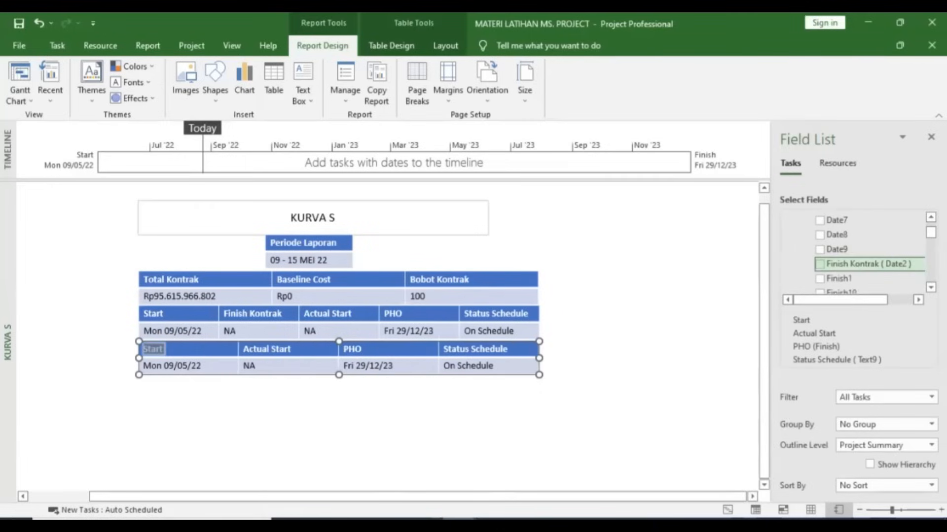
scroll(819, 264, up, 4)
scroll(819, 264, down, 4)
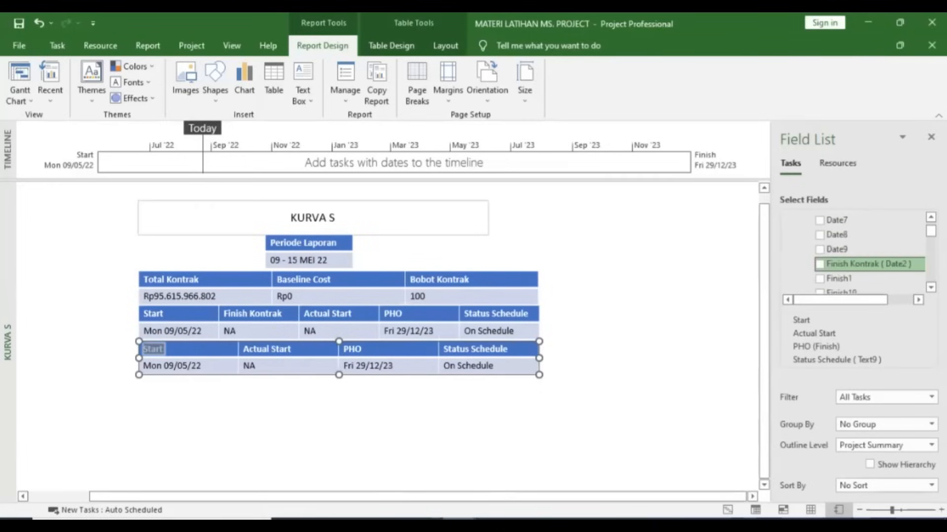
scroll(819, 264, down, 6)
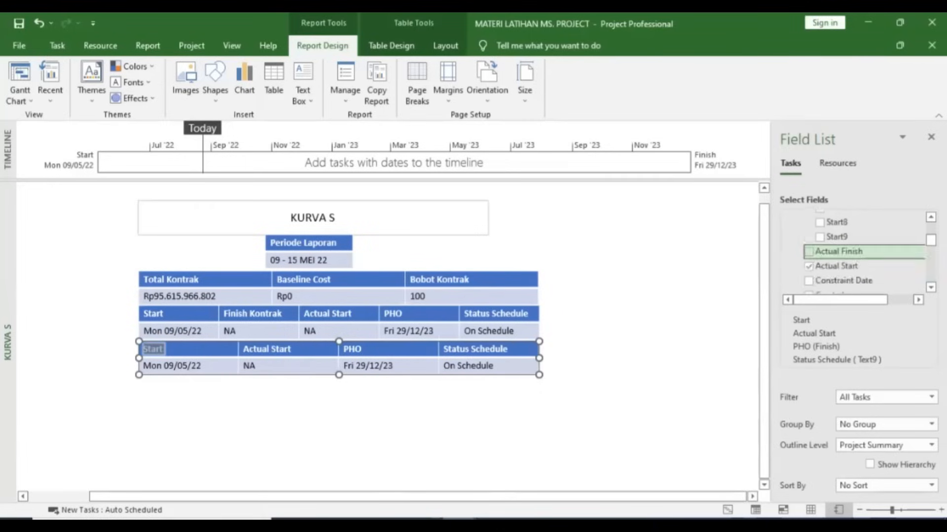
click(809, 266)
- Remove the date fields Finish (labelled PHO) and Start from the copied table
scroll(820, 266, down, 2)
scroll(819, 267, up, 2)
scroll(820, 247, down, 3)
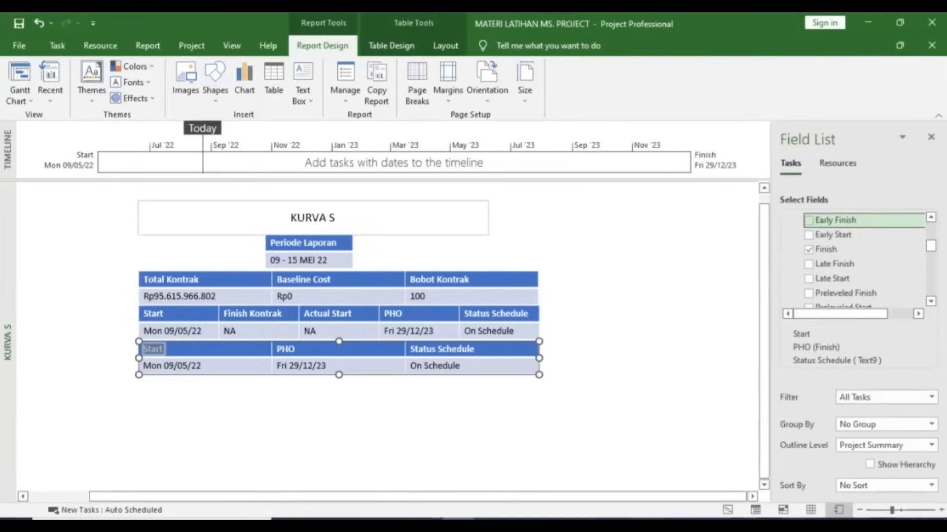
click(808, 249)
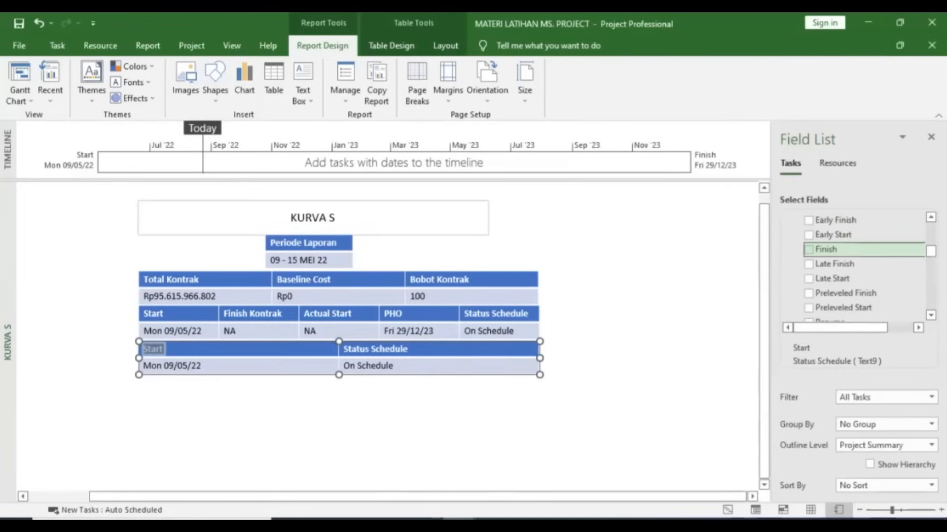
scroll(838, 251, down, 3)
click(808, 266)
- Remove the custom text field Status Schedule (Text9) from the copied table, leaving it without fields
scroll(838, 266, down, 10)
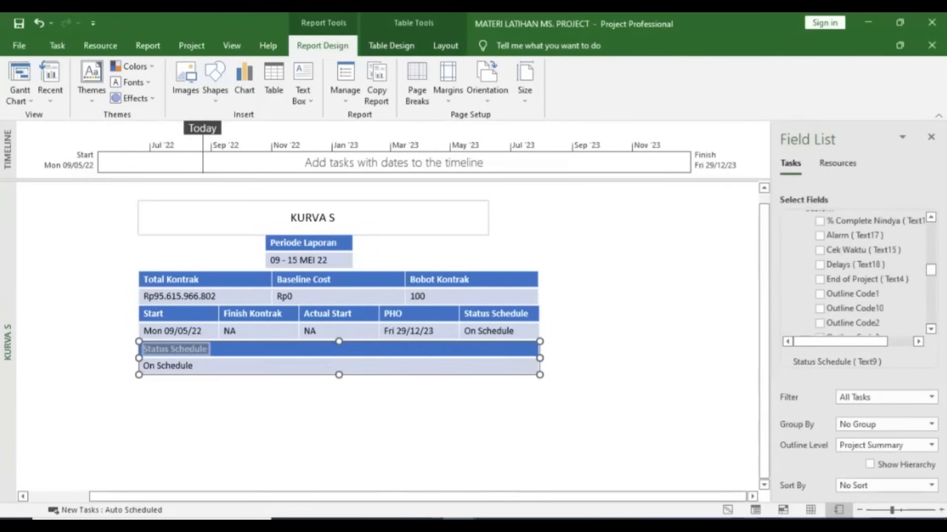
scroll(838, 256, down, 15)
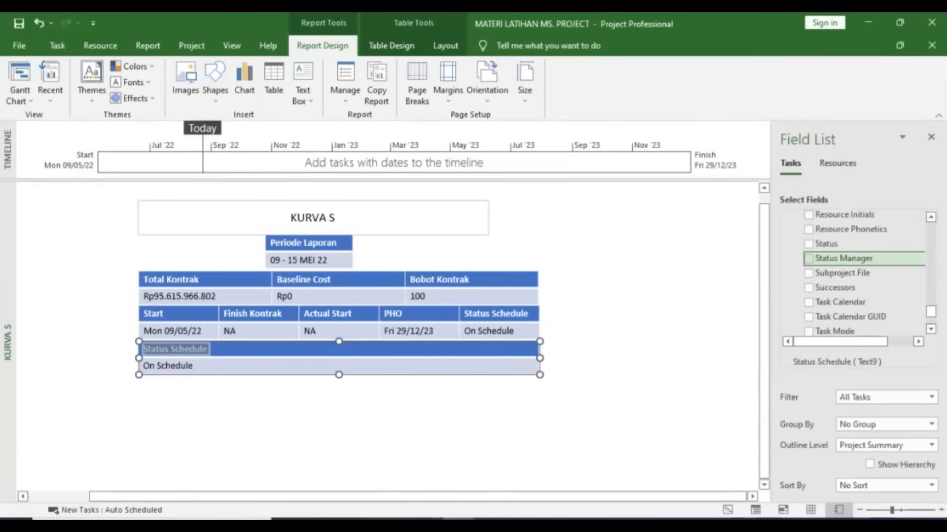
scroll(839, 271, up, 20)
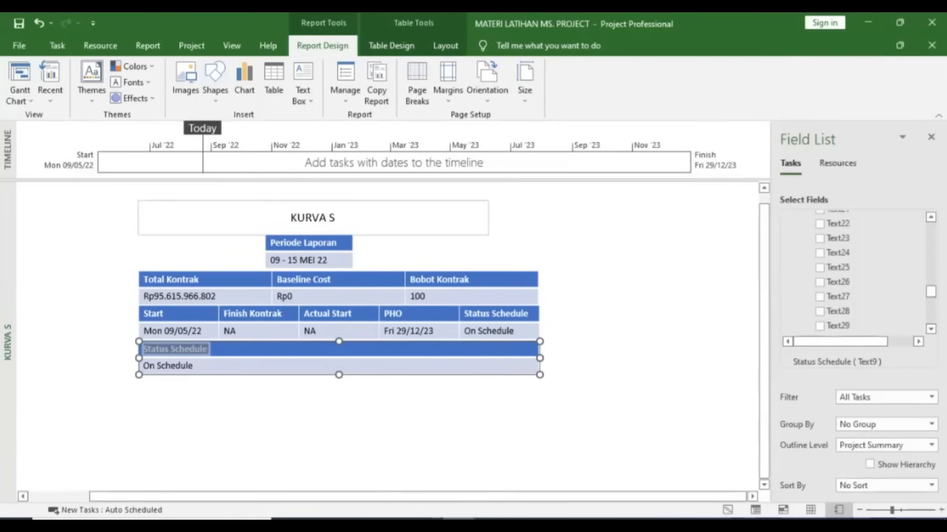
scroll(867, 311, down, 1)
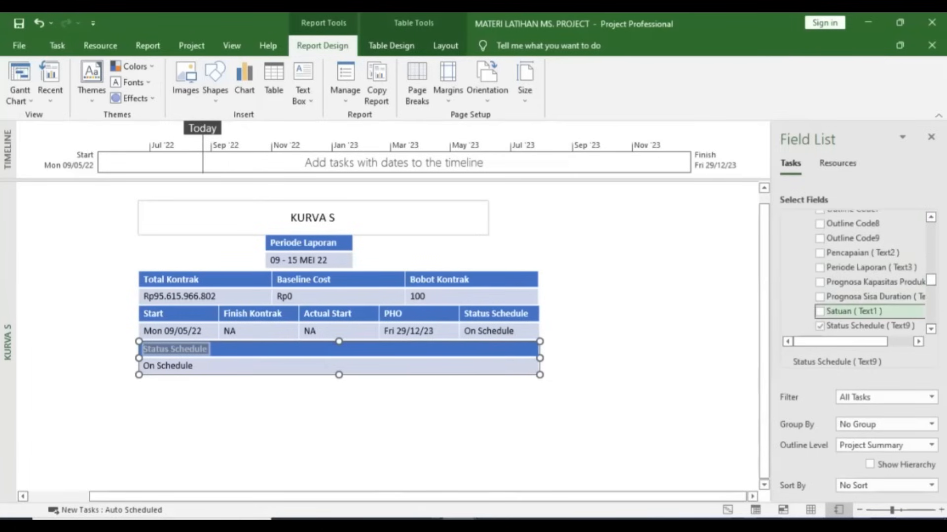
click(820, 325)
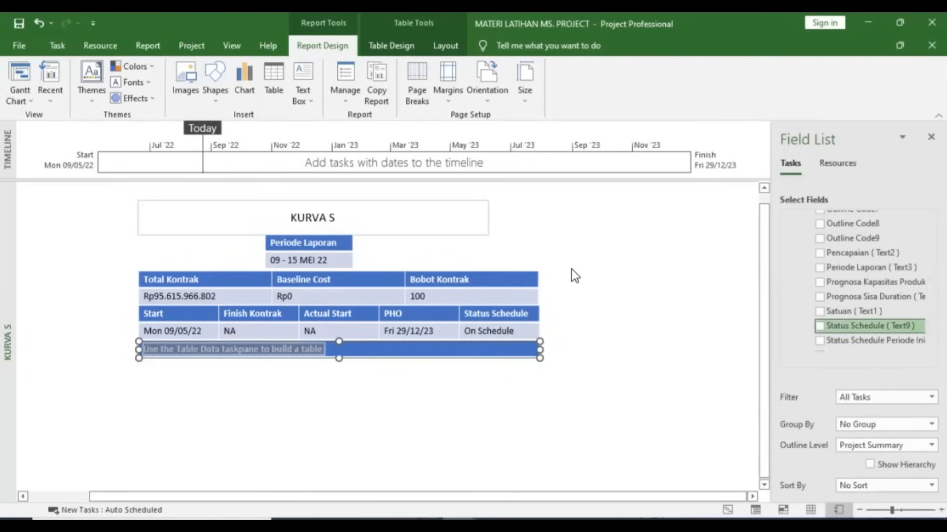
- Add the custom cost field PU Rencana Periode Depan (Cost7) as the first column of the emptied table
scroll(858, 286, up, 8)
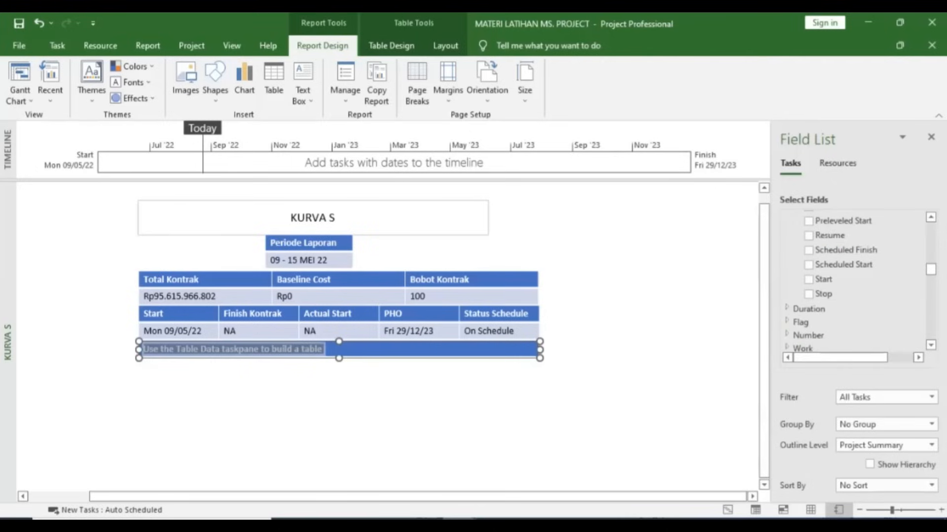
scroll(797, 301, up, 6)
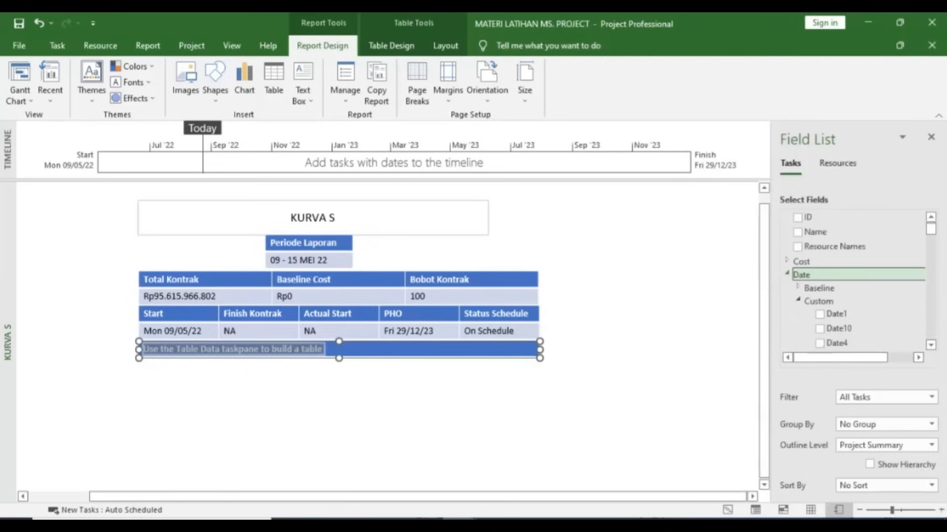
click(797, 300)
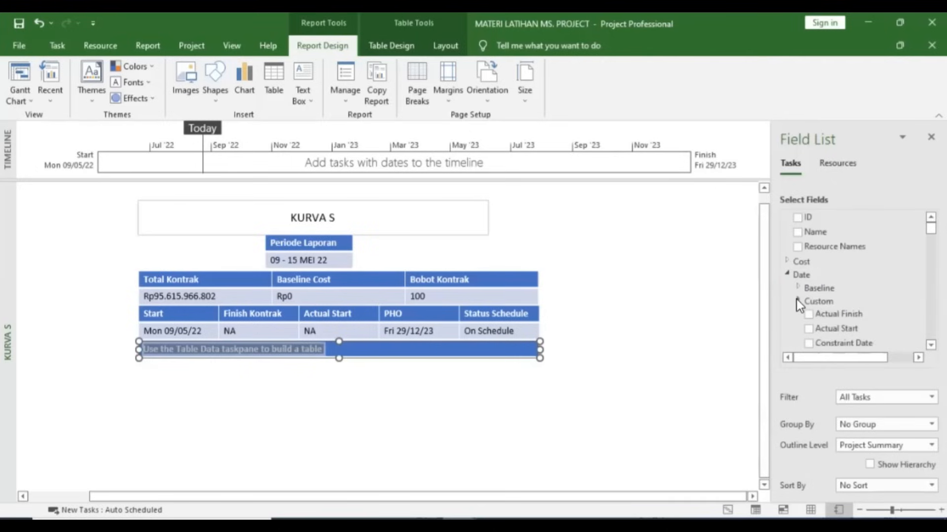
click(788, 273)
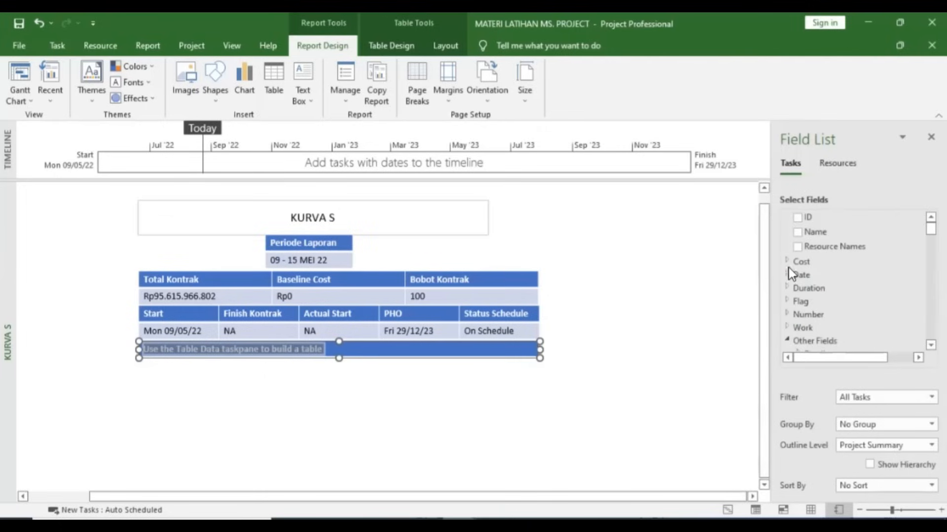
click(787, 261)
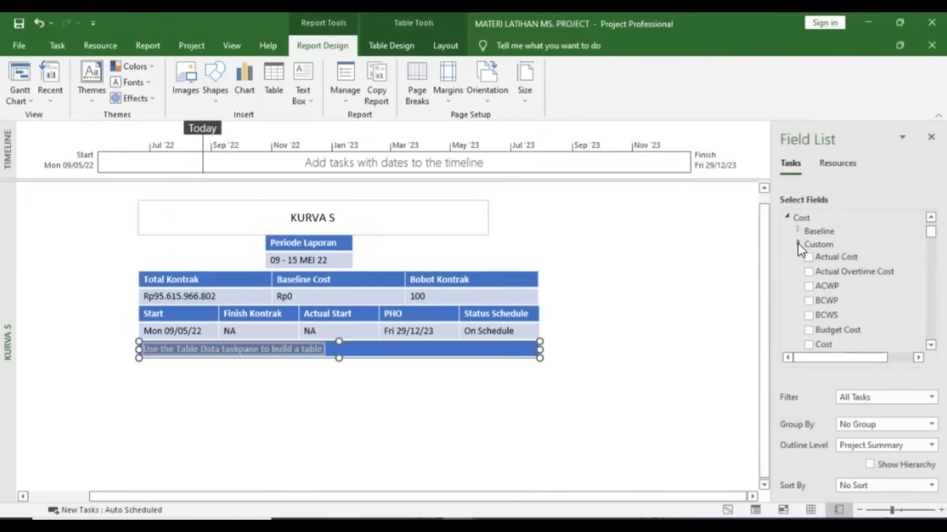
click(797, 243)
scroll(863, 263, down, 2)
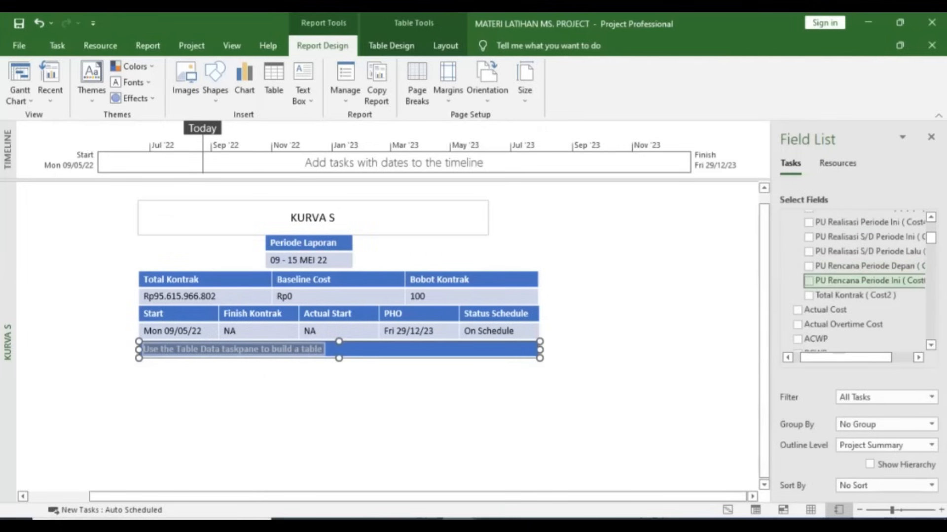
click(808, 266)
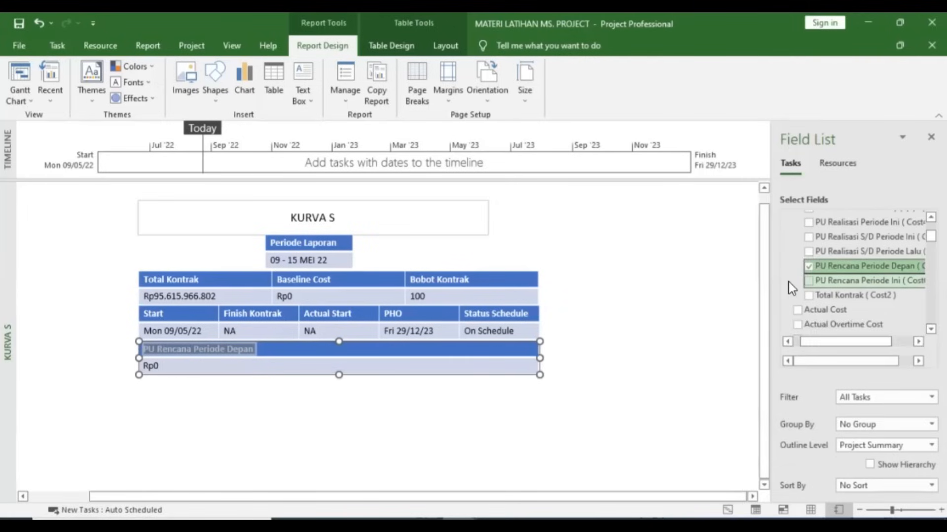
- Add the custom cost fields PU Rencana Periode Ini (Cost6), PU Realisasi Periode Ini (Cost4) and PU Realisasi S/D Periode Ini as the next three columns
click(809, 281)
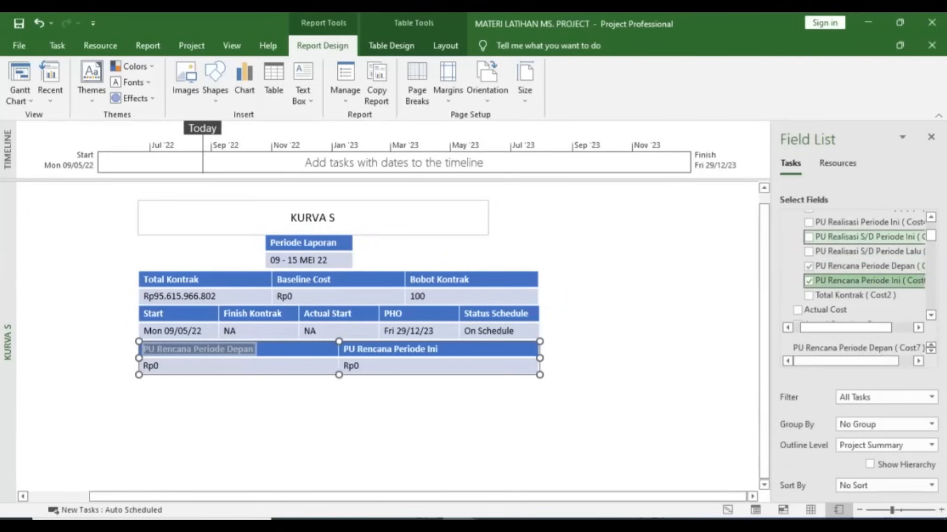
scroll(863, 266, up, 2)
click(809, 256)
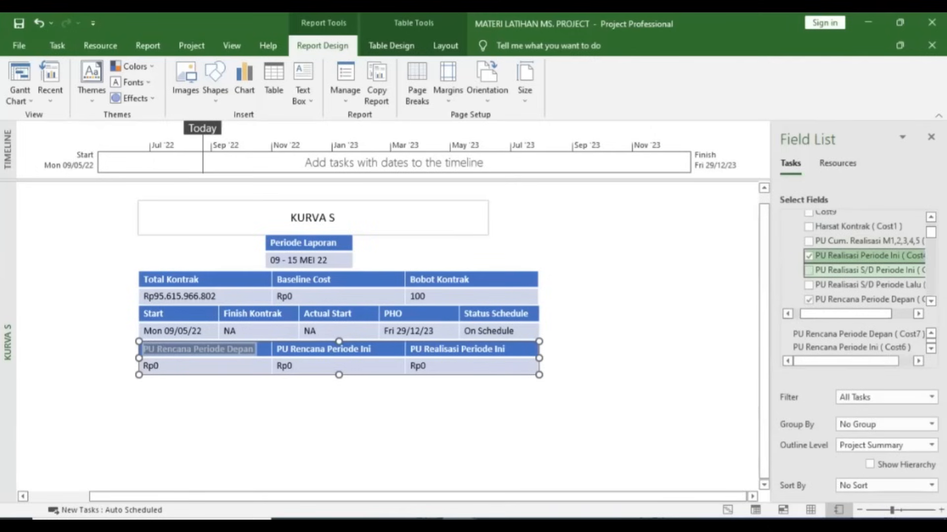
click(808, 270)
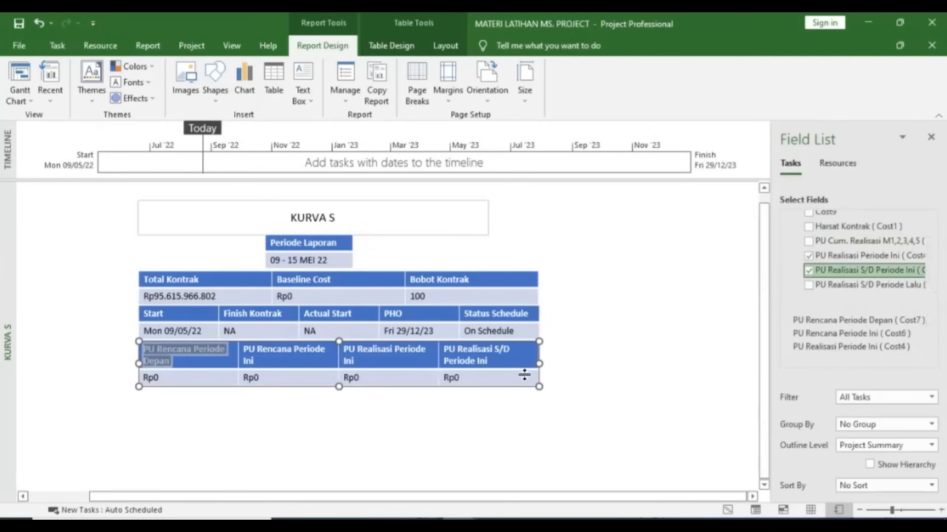
click(442, 483)
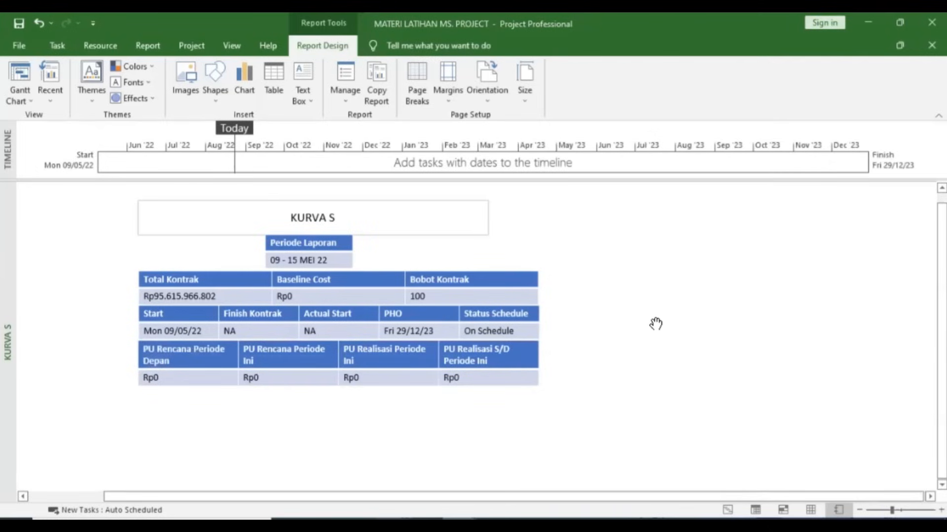
- Switch to the finished PDF report in Nitro Pro and examine the Bobot table below the PU table
key(alt+Tab)
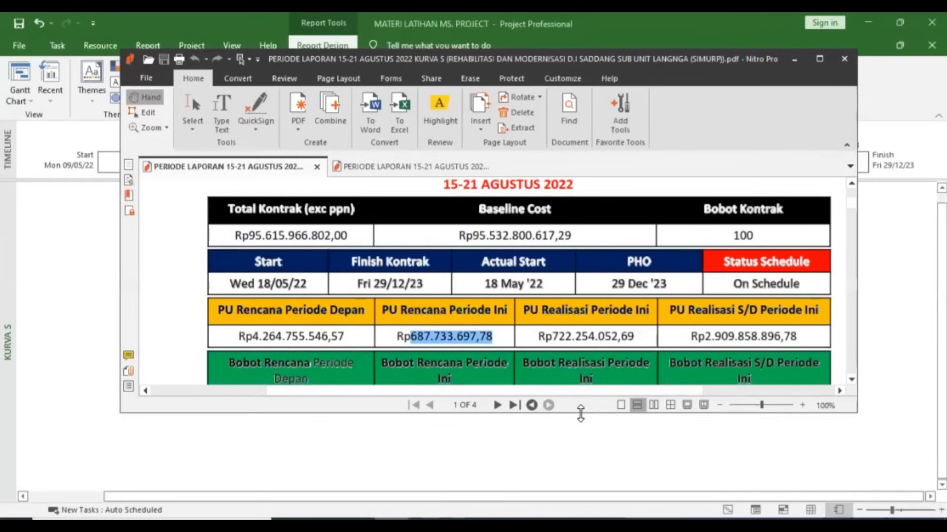
drag(580, 414, 580, 382)
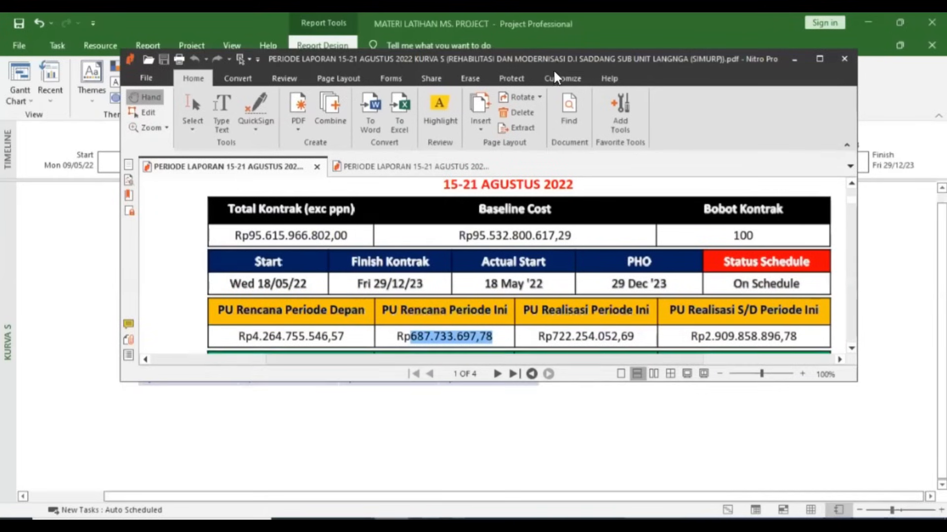
drag(558, 59, 549, 13)
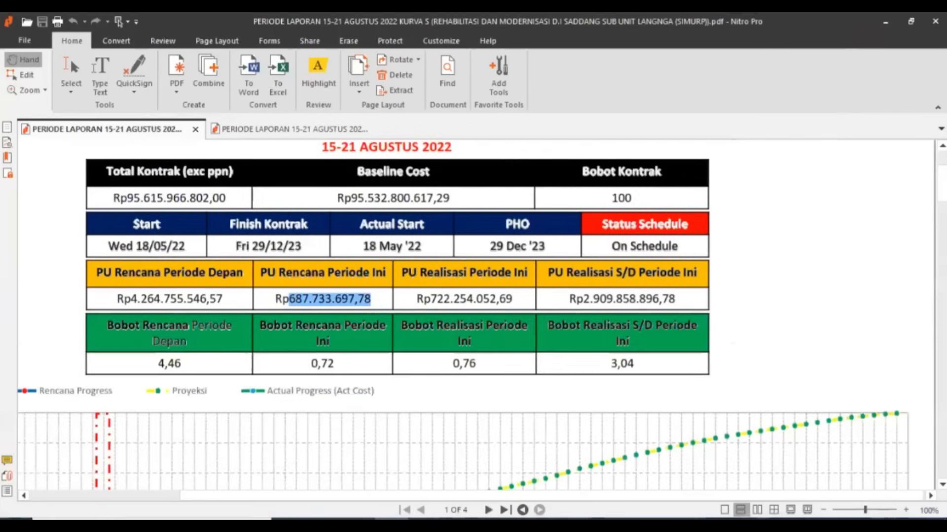
drag(487, 14, 448, 14)
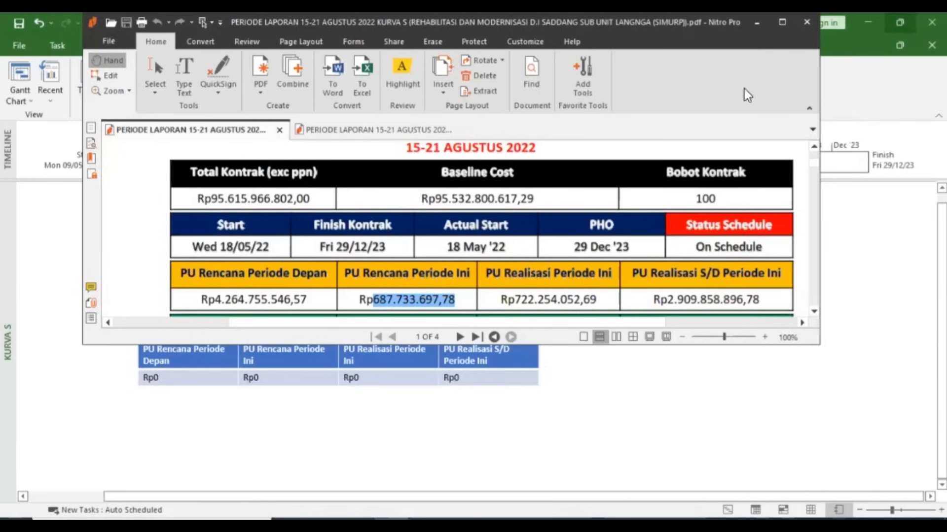
- Duplicate the PU table in the Project report and move the copy just below the original
click(261, 399)
click(259, 386)
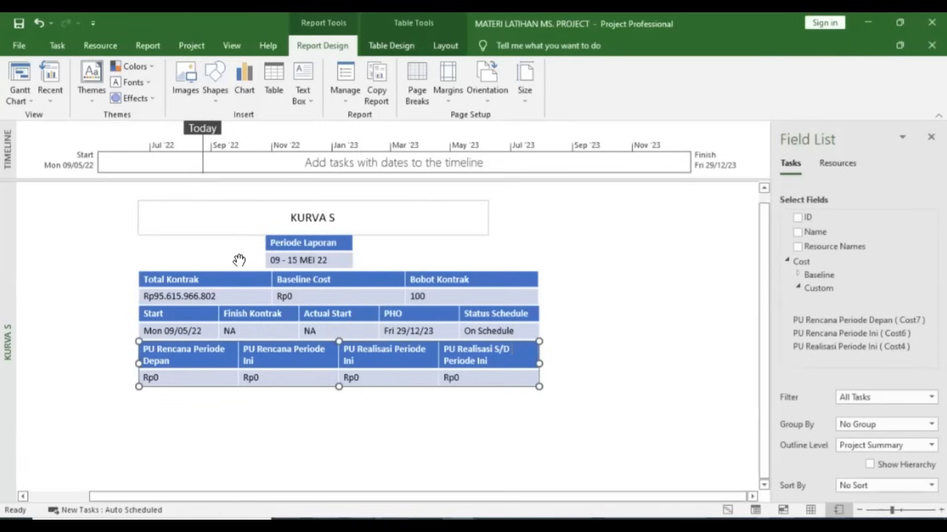
key(alt+Tab)
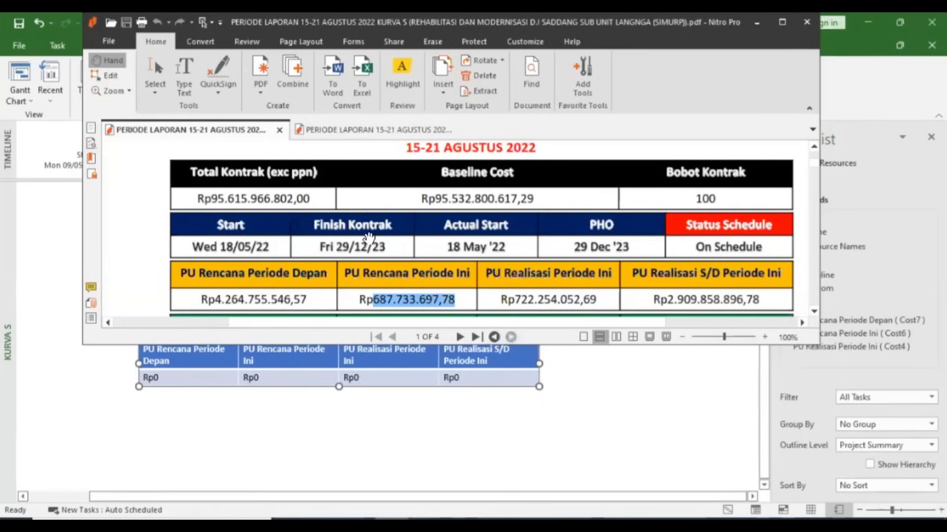
click(399, 388)
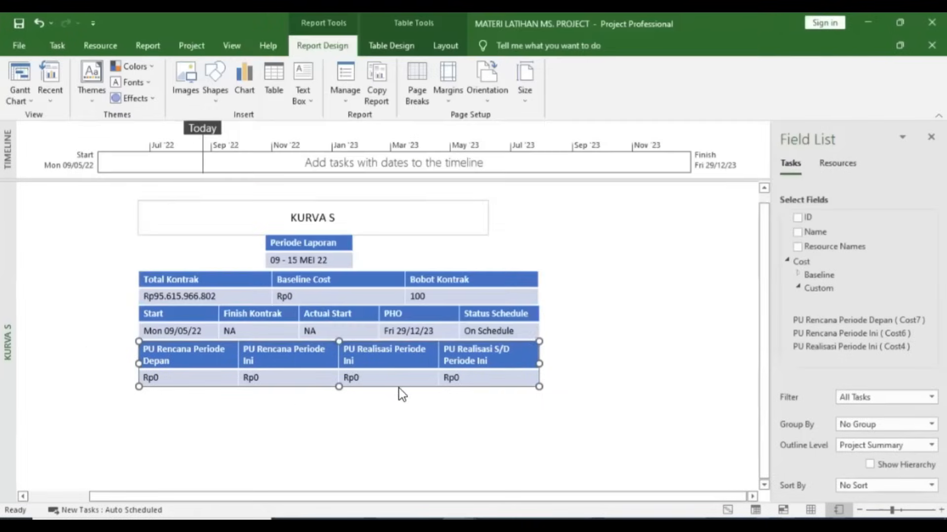
key(ctrl+v)
key(Down)
key(Down)
key(Down)
key(Down)
key(Down)
key(Down)
key(Down)
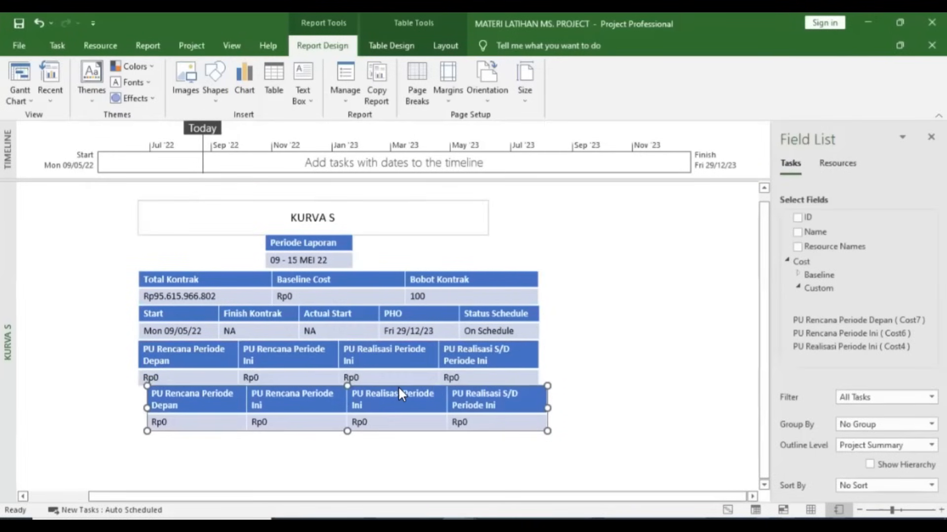
- Shift the copied PU table sideways until its left edge lines up with the tables above
key(Left)
key(Left)
key(Left)
key(Left)
key(Left)
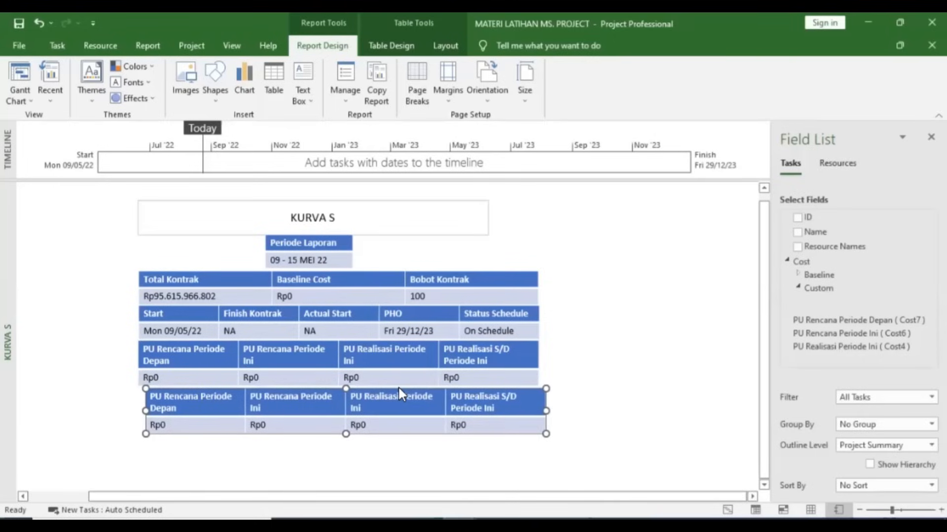
key(Left)
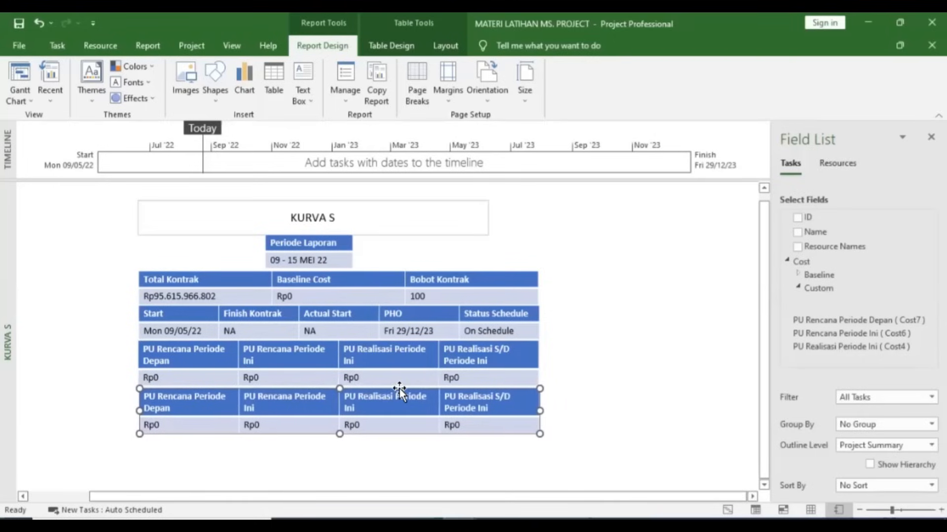
click(569, 369)
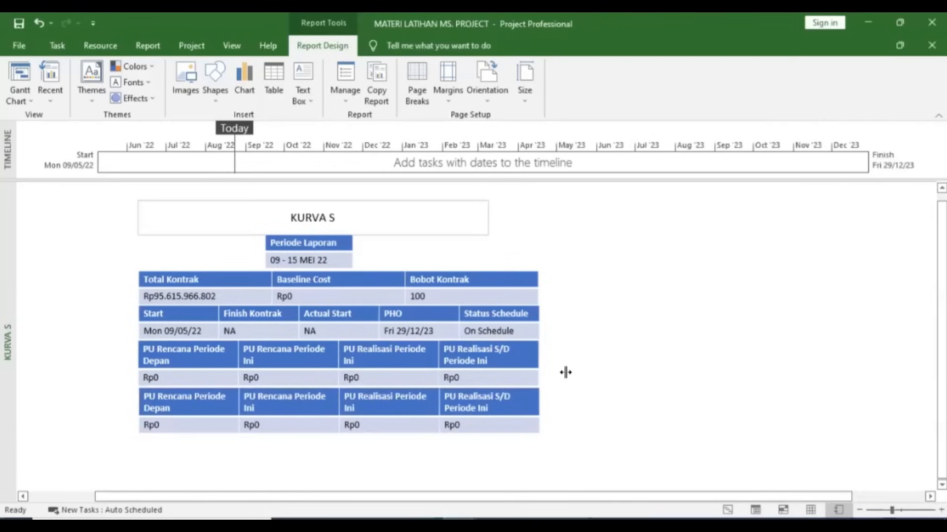
- Remove all four PU custom cost fields (Realisasi Periode Ini, Realisasi S/D, Rencana Periode Depan, Rencana Periode Ini) from the copied table
click(223, 396)
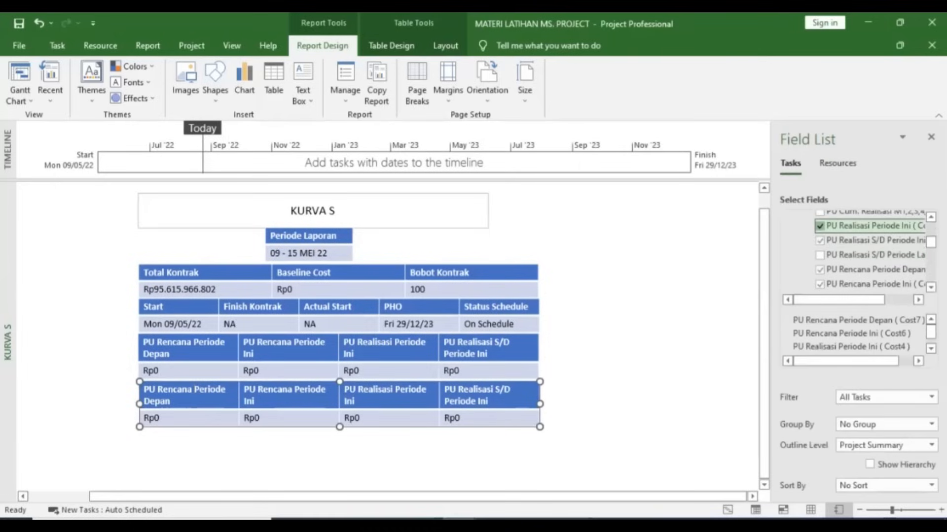
click(820, 226)
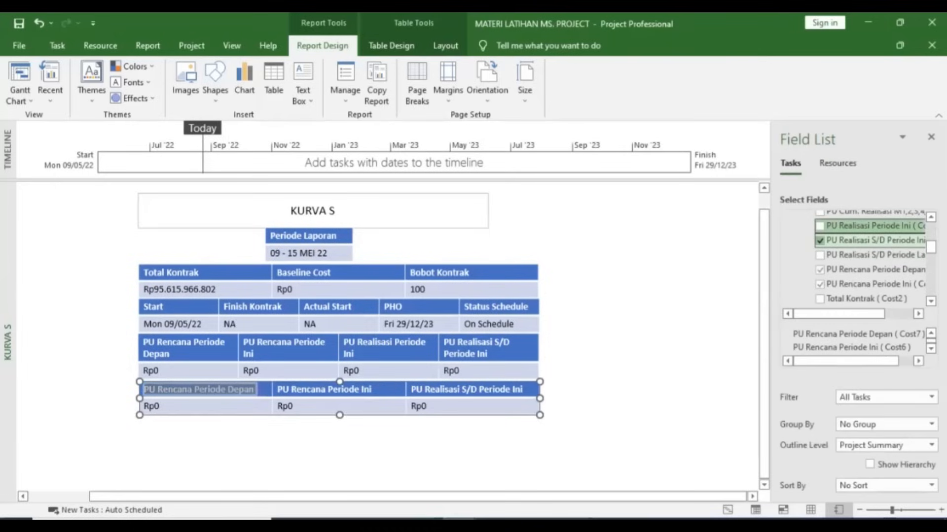
click(820, 241)
click(820, 270)
click(820, 285)
- Add the custom number field Bobot Rencana Periode Depan as the first column of the emptied table
scroll(821, 284, up, 4)
click(787, 261)
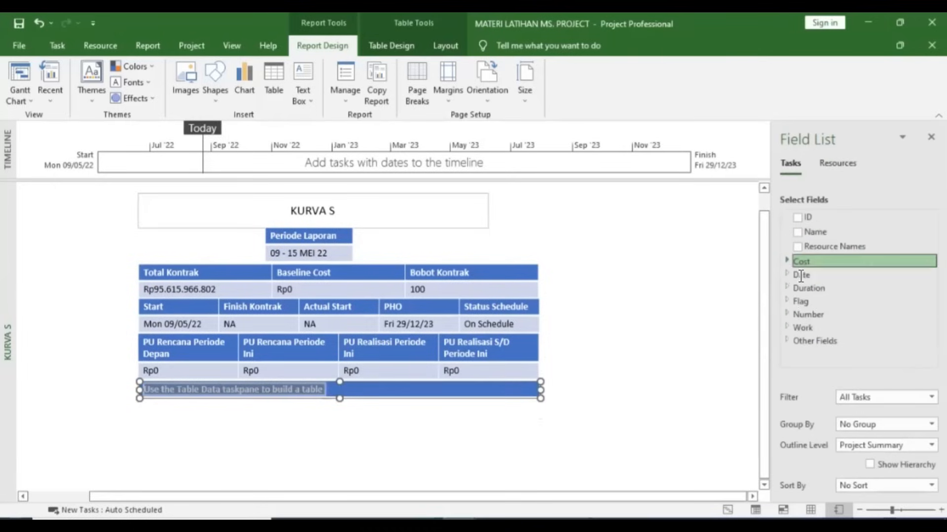
click(788, 314)
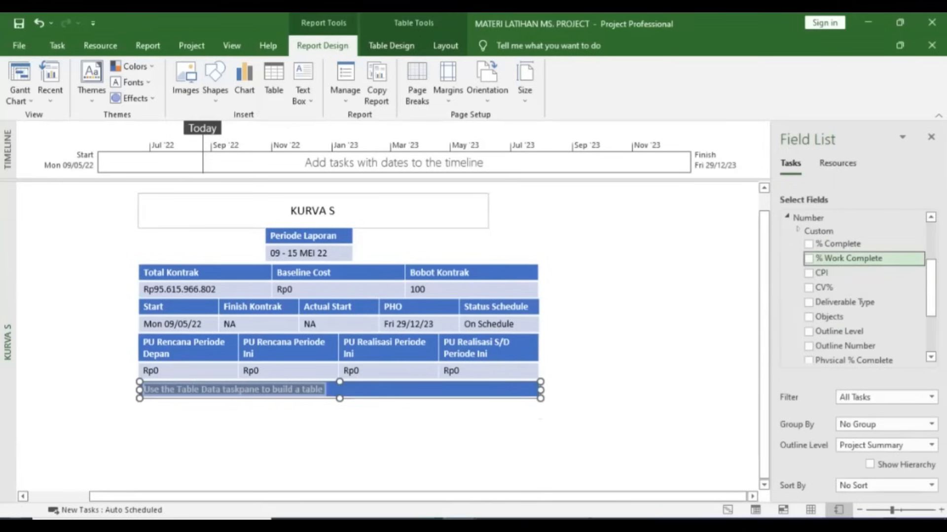
scroll(838, 286, down, 2)
scroll(800, 242, up, 3)
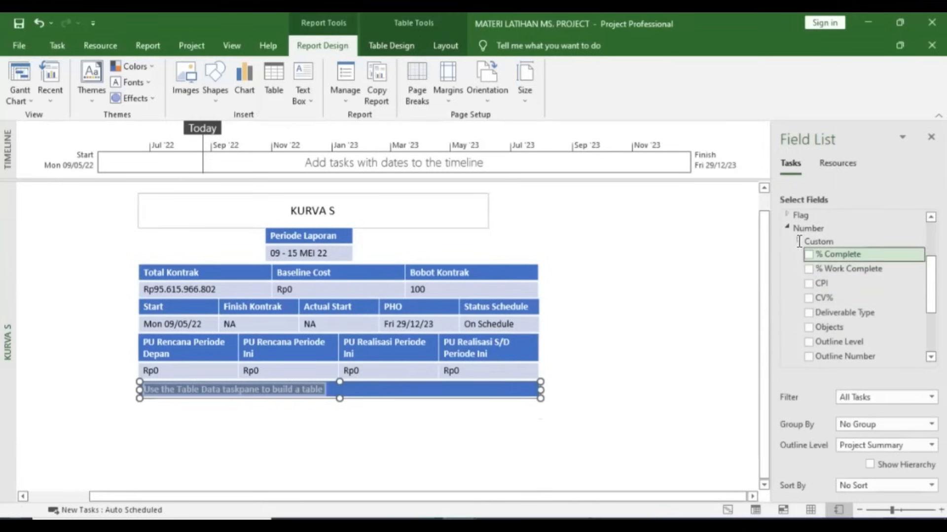
click(799, 242)
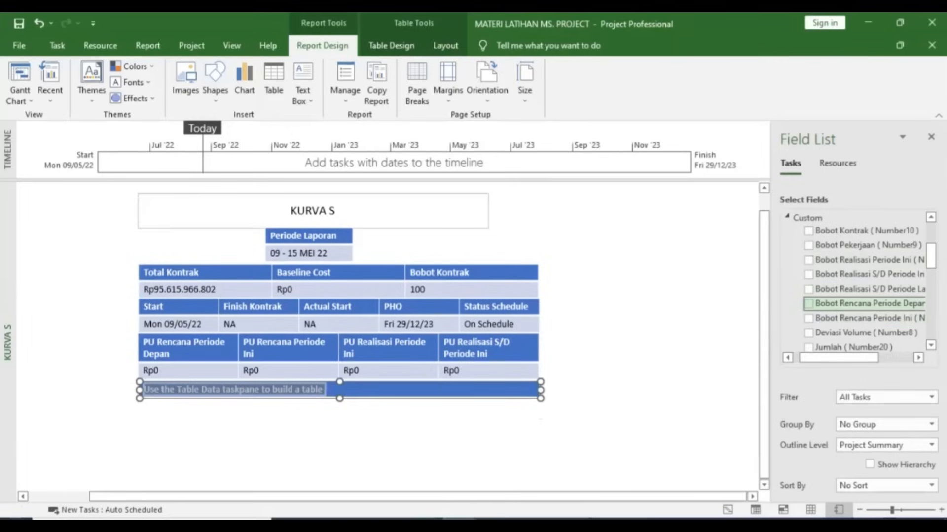
click(809, 304)
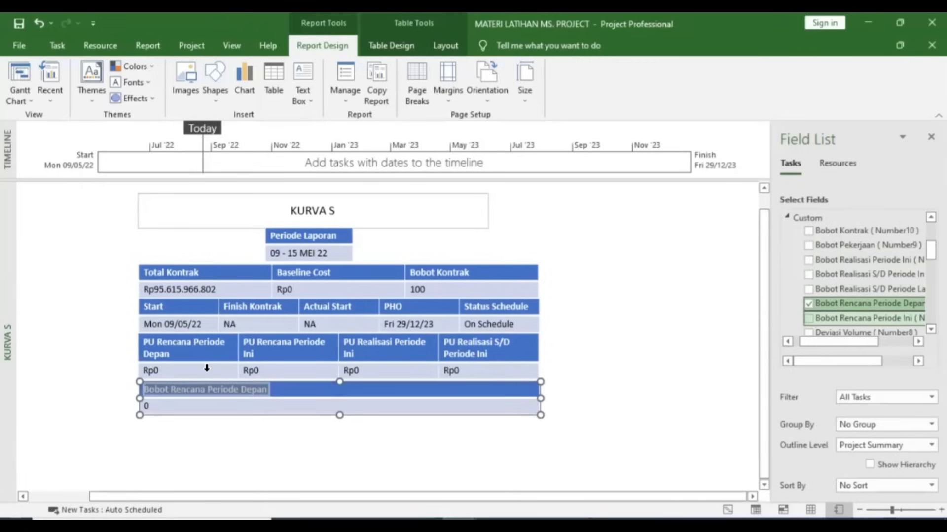
- Add the custom number fields Bobot Rencana Periode Ini, Bobot Realisasi Periode Ini and Bobot Realisasi S/D Periode Ini as the next three columns
click(808, 318)
click(809, 260)
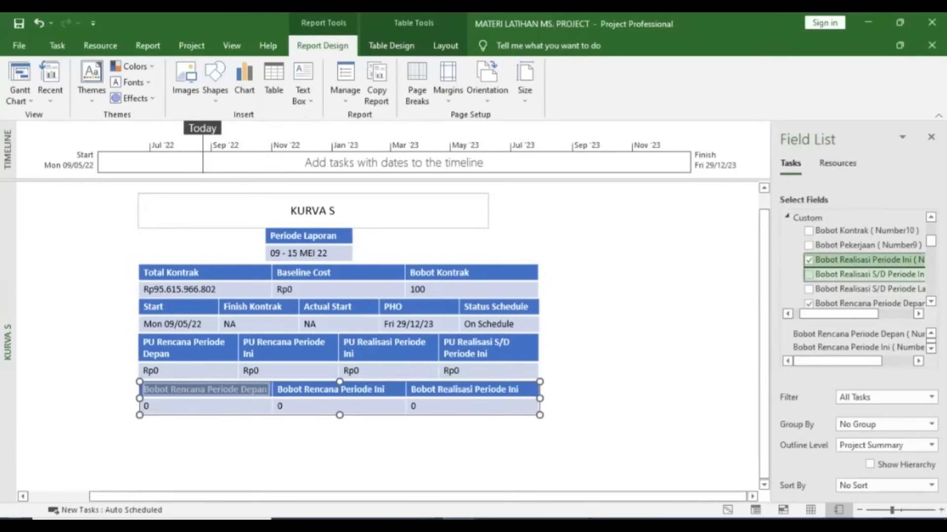
click(808, 274)
click(606, 404)
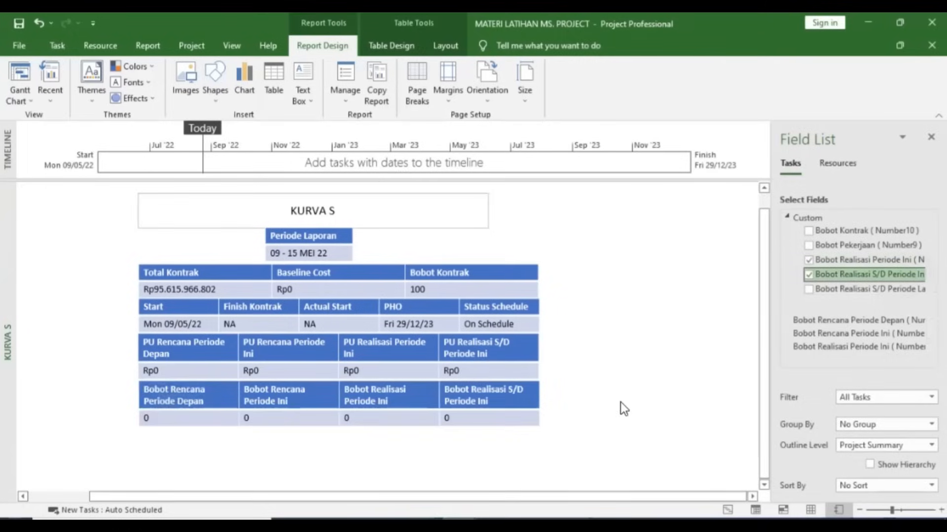
- Switch to the finished PDF in Nitro Pro and examine the S-curve chart below the Bobot table
scroll(521, 341, down, 3)
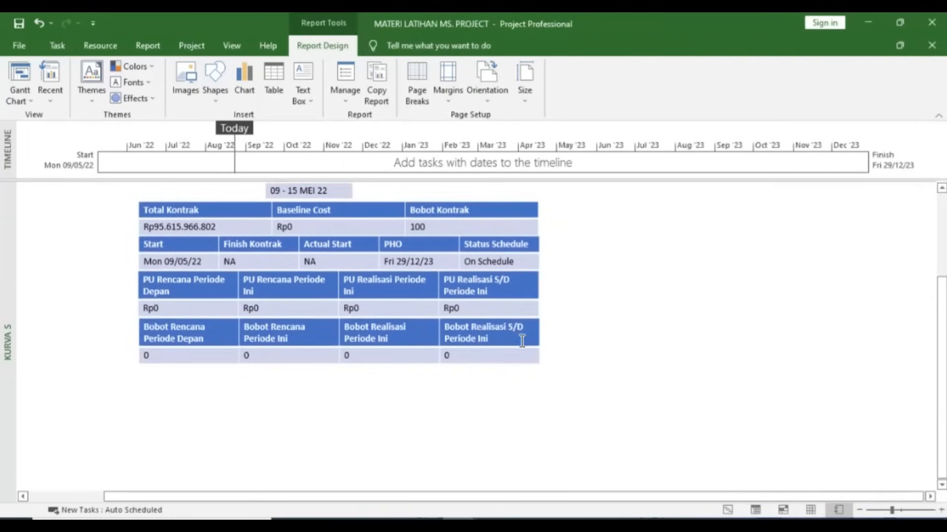
scroll(481, 324, down, 1)
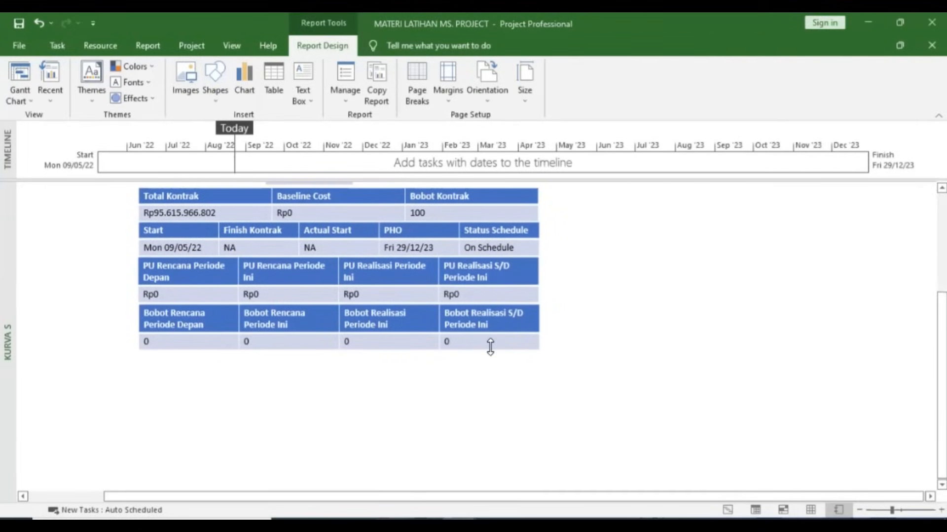
key(alt+Tab)
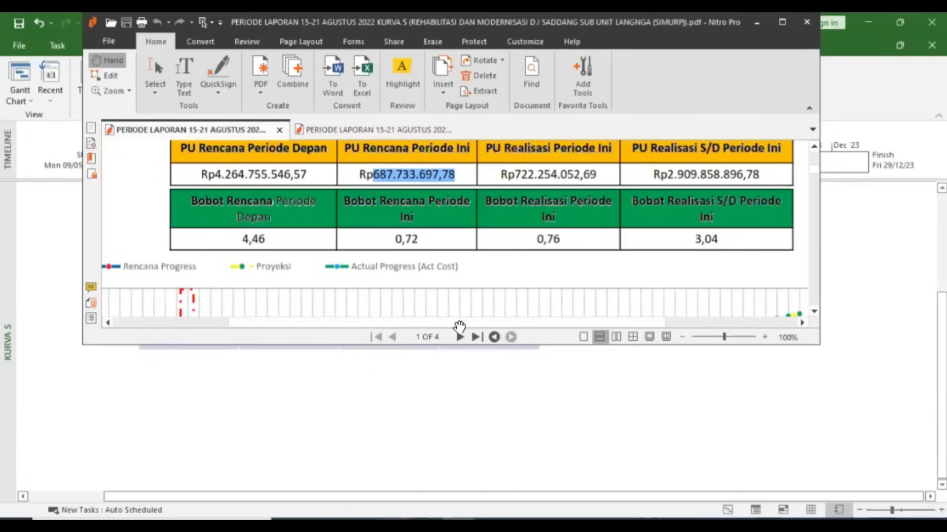
scroll(459, 326, down, 2)
scroll(239, 325, down, 5)
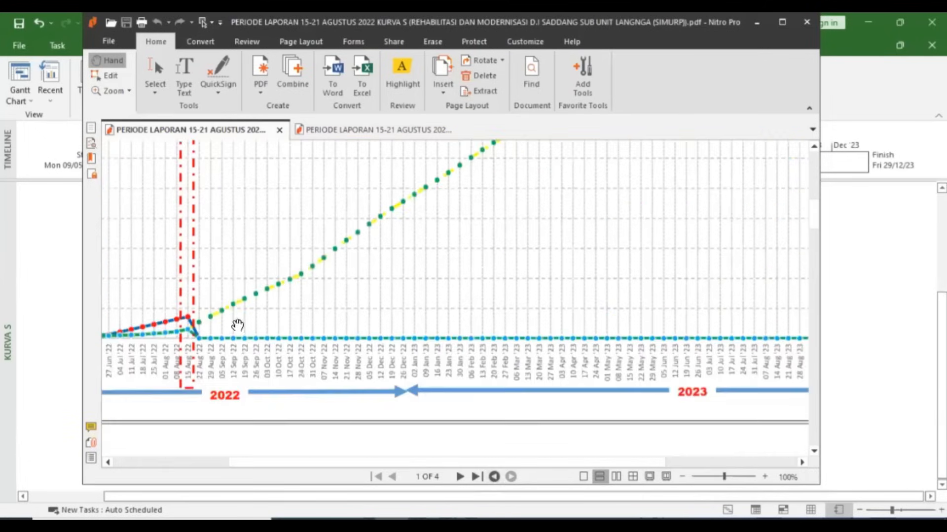
scroll(209, 271, down, 1)
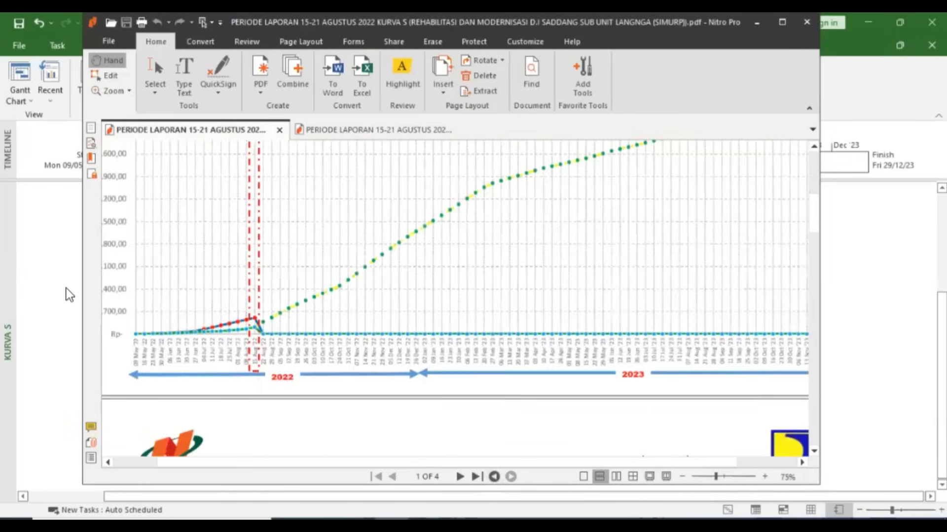
- Insert a Line with Markers chart in the Project report and fit it beneath the Bobot table at the table's width
scroll(251, 295, down, 1)
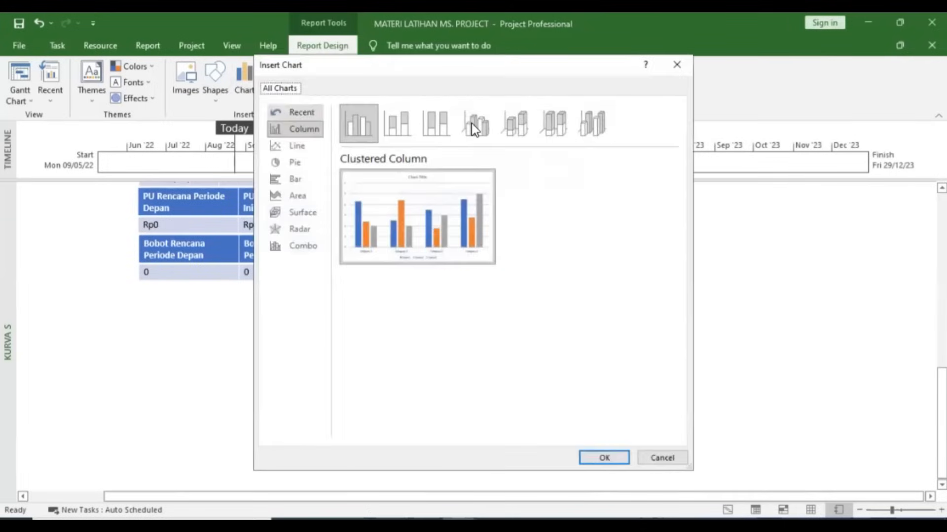
key(Down)
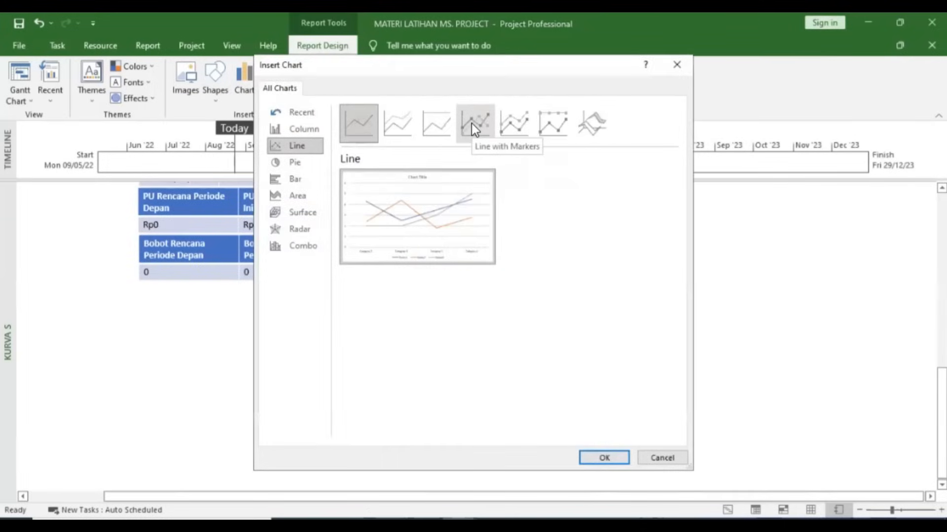
click(471, 123)
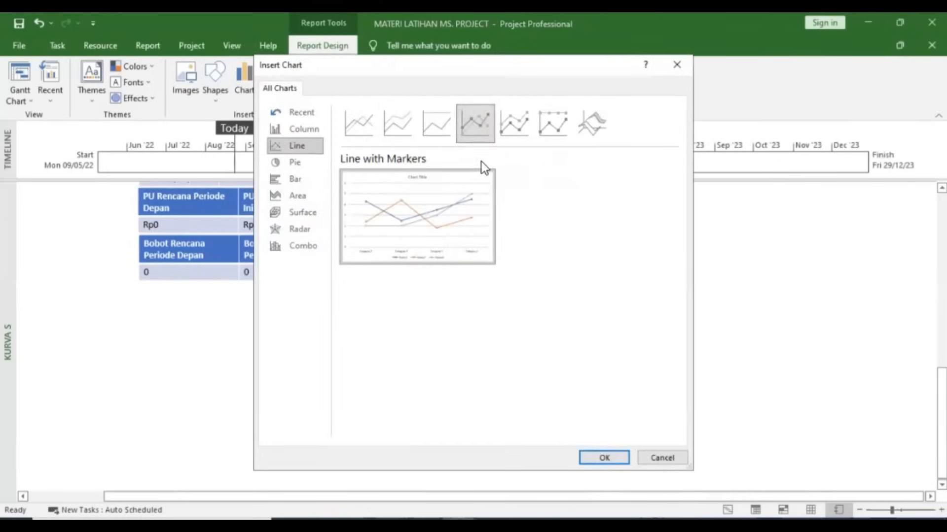
key(Return)
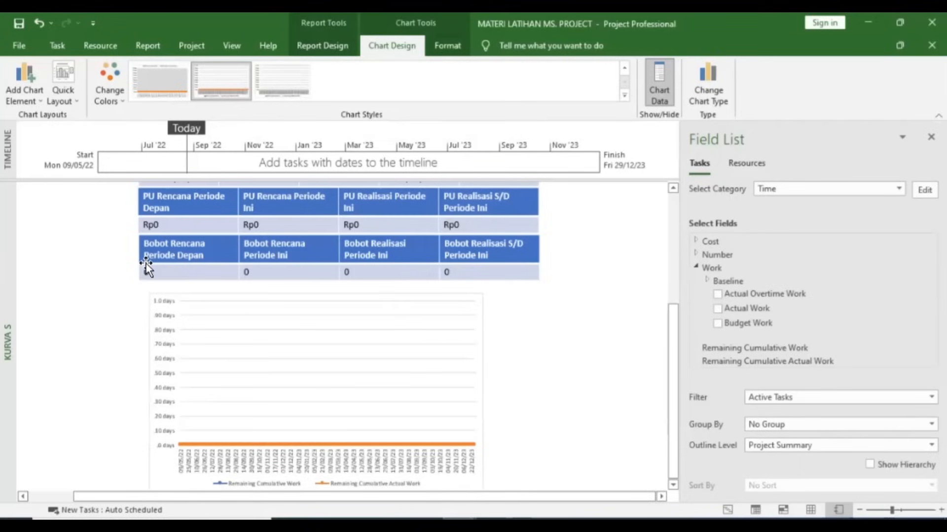
drag(145, 264, 140, 312)
scroll(140, 312, down, 1)
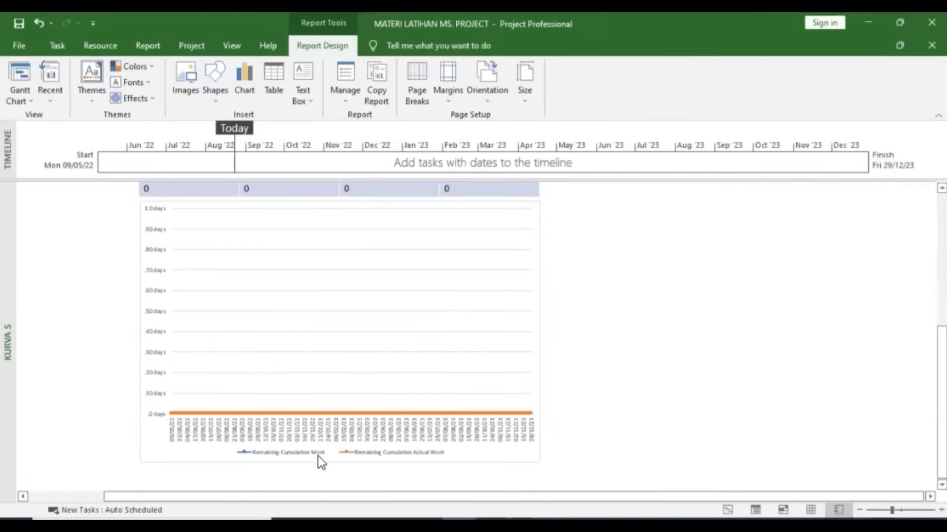
- Inspect the new chart's legend and available fields, and check the S-curve's value axis in the finished PDF in Nitro Pro
click(258, 454)
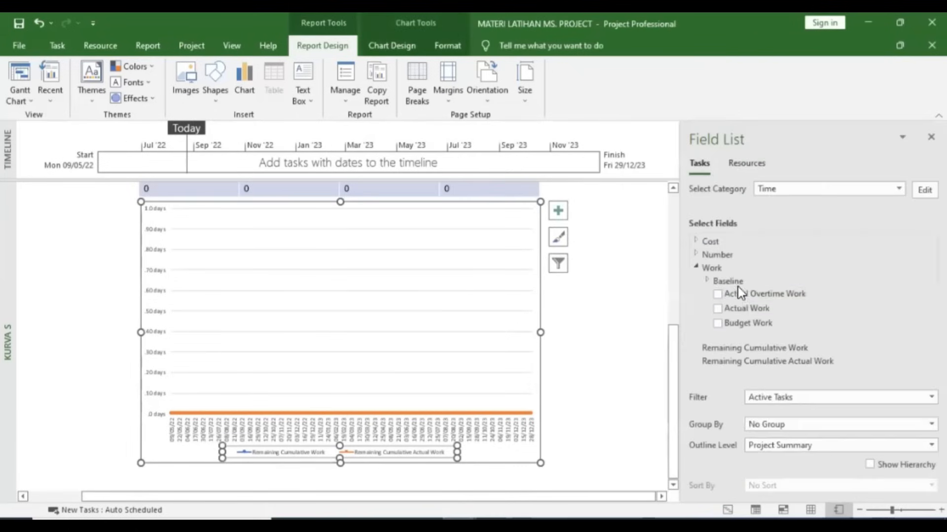
scroll(759, 298, down, 1)
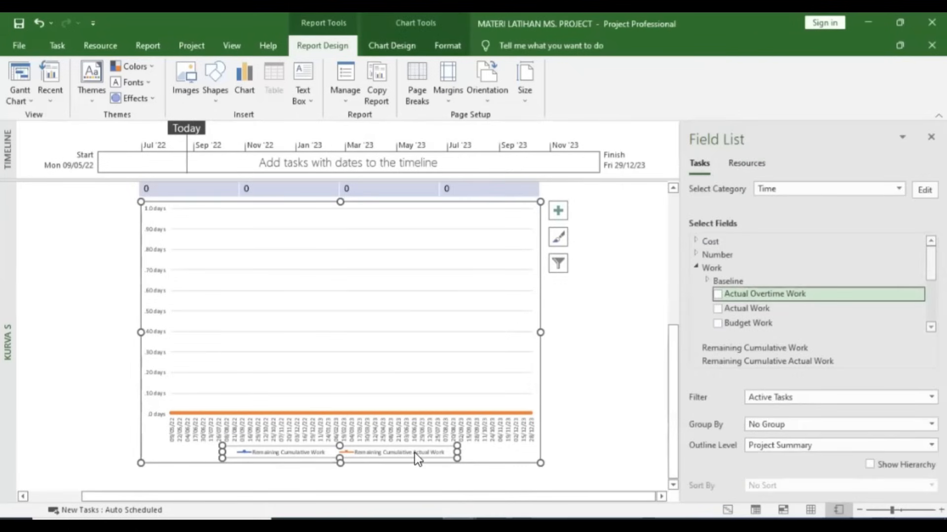
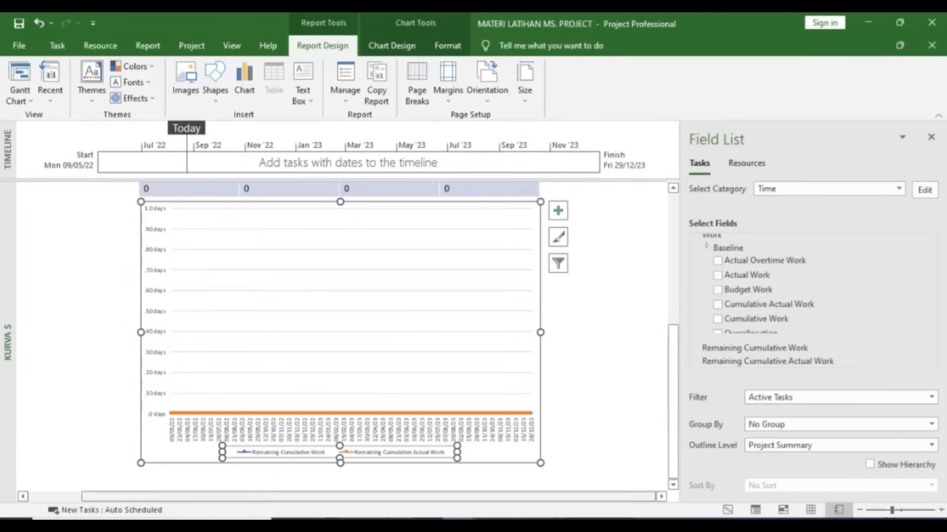
click(392, 521)
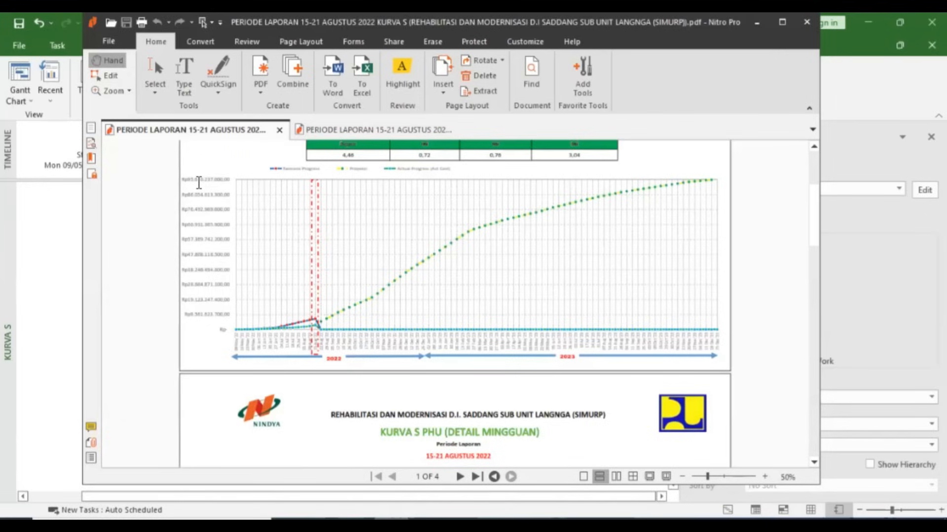
drag(199, 183, 201, 204)
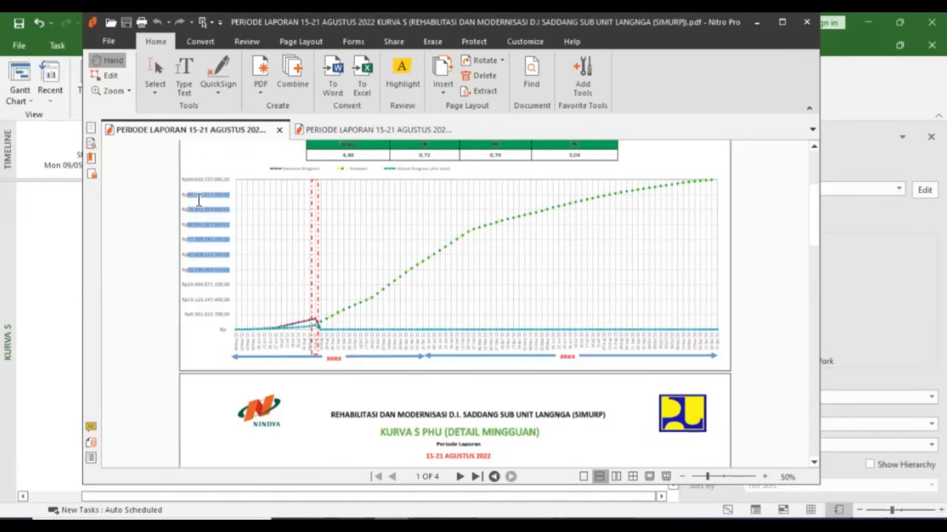
- Switch back to Project and look up the master schedule's Total Kontrak value in the Gantt Chart view
key(alt+Tab)
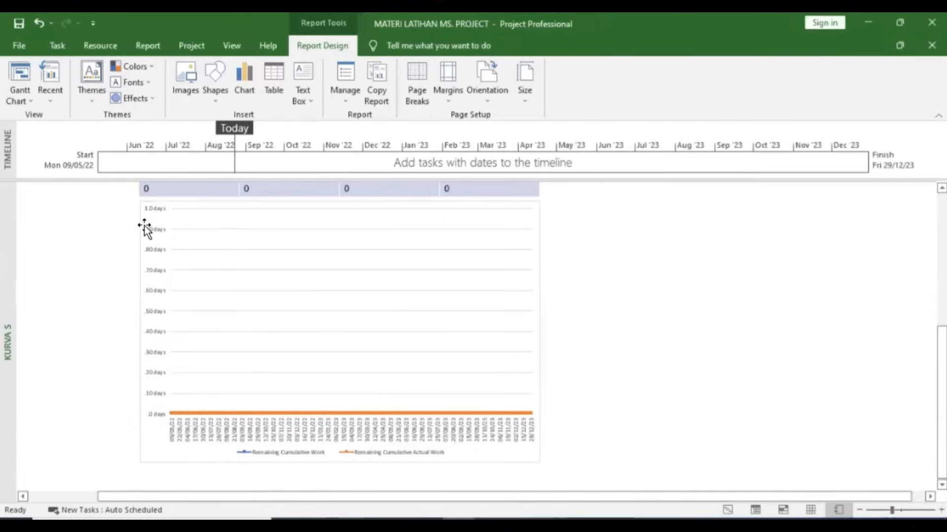
click(157, 219)
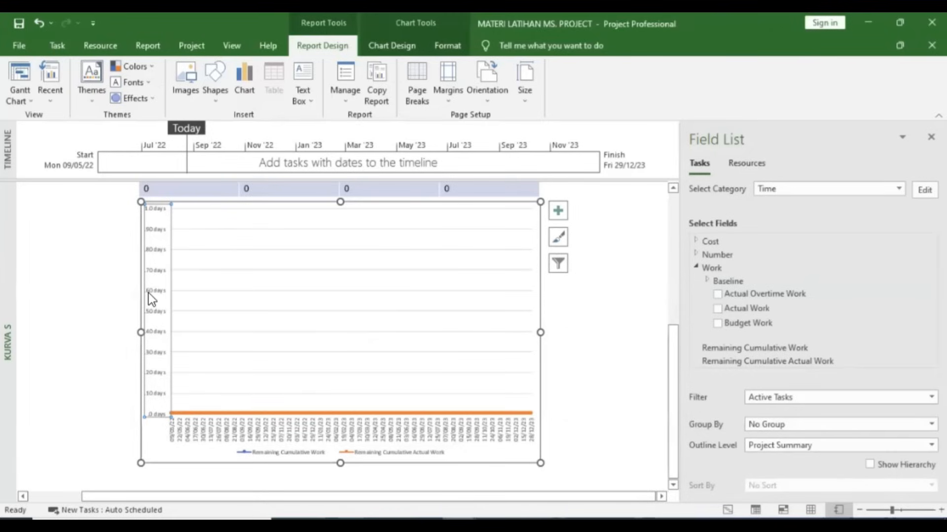
click(123, 292)
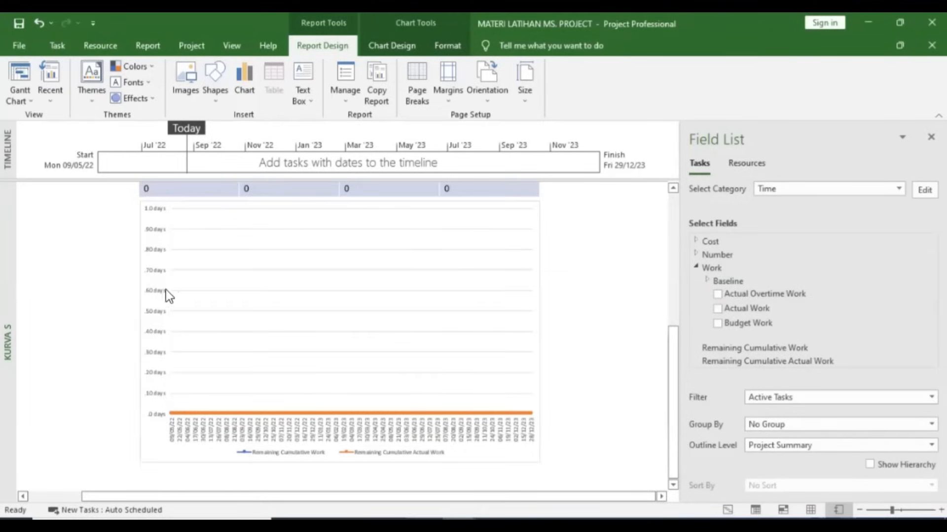
scroll(419, 306, up, 3)
click(20, 77)
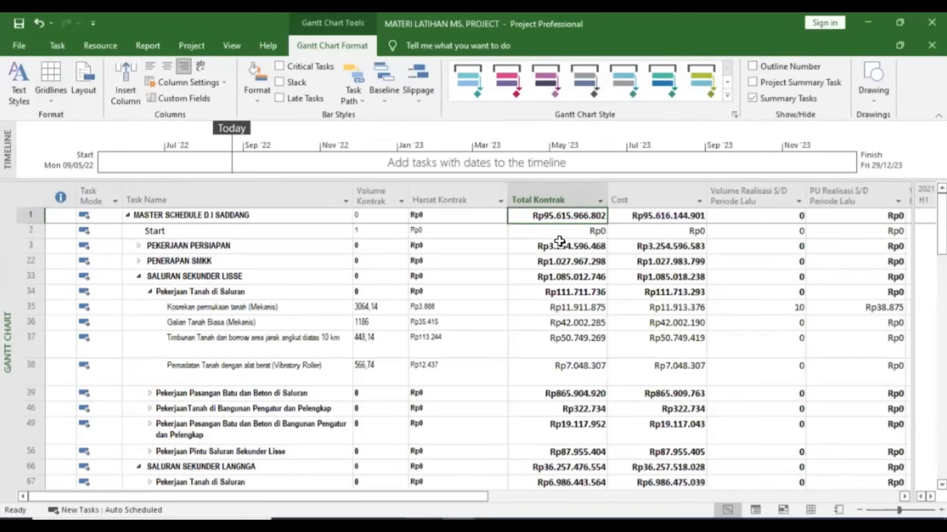
- Return to the KURVA S report and examine the line chart below the Bobot table
click(148, 45)
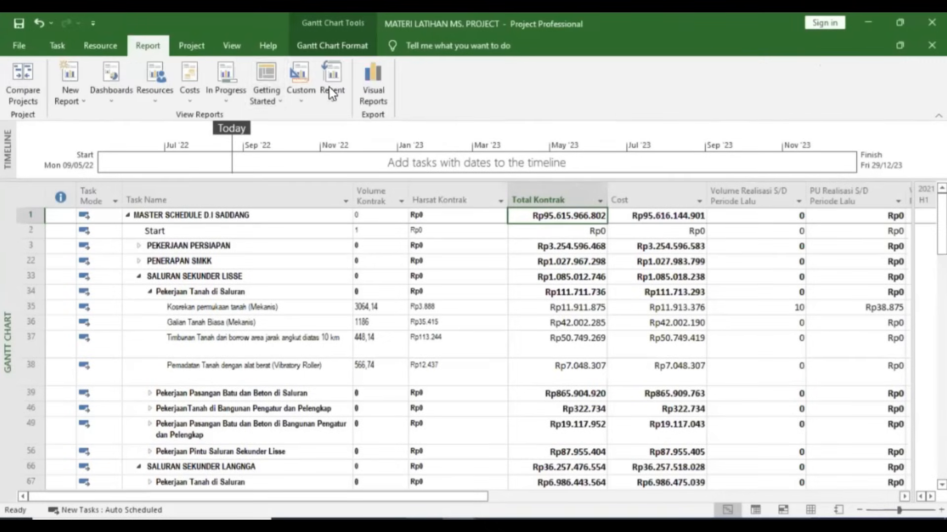
click(340, 101)
click(356, 116)
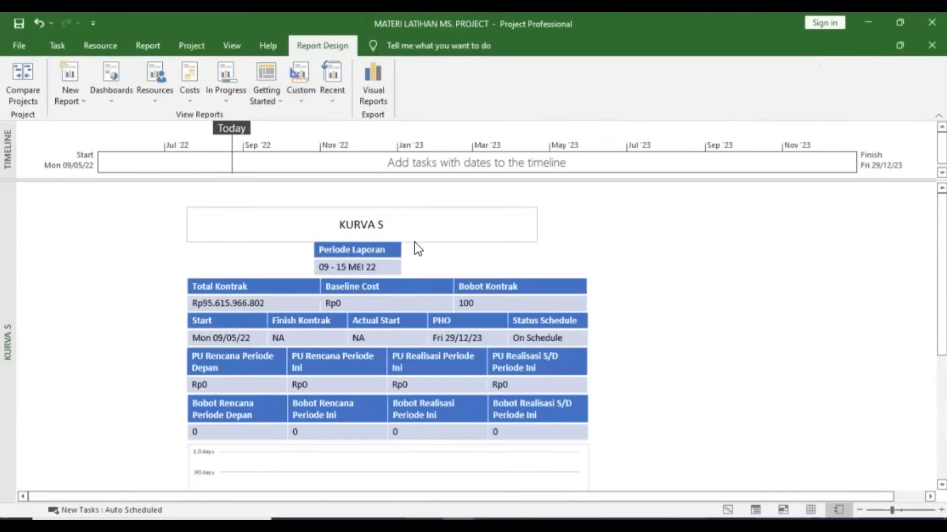
scroll(477, 386, down, 4)
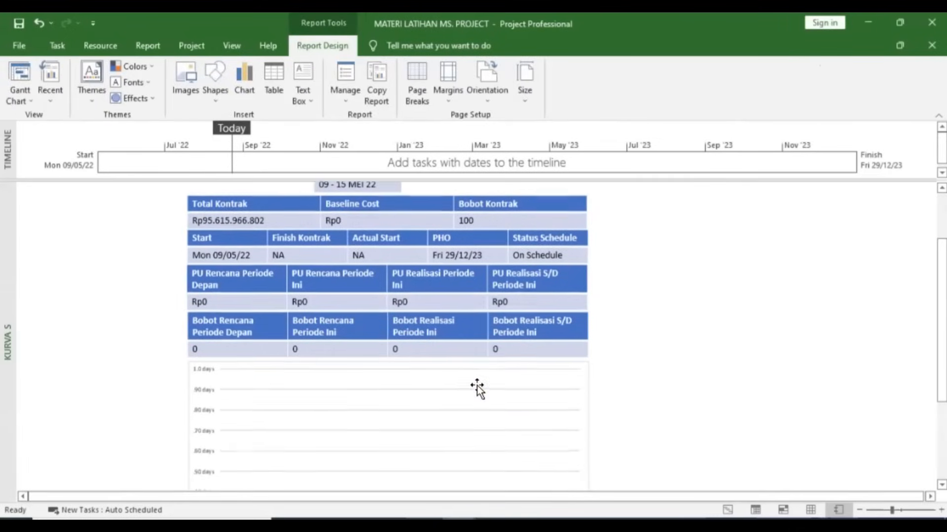
scroll(471, 375, down, 1)
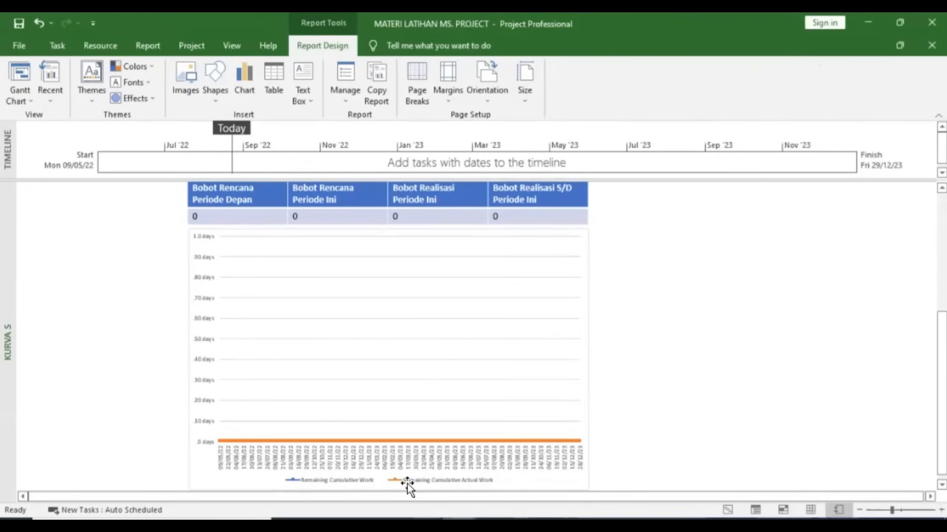
click(197, 242)
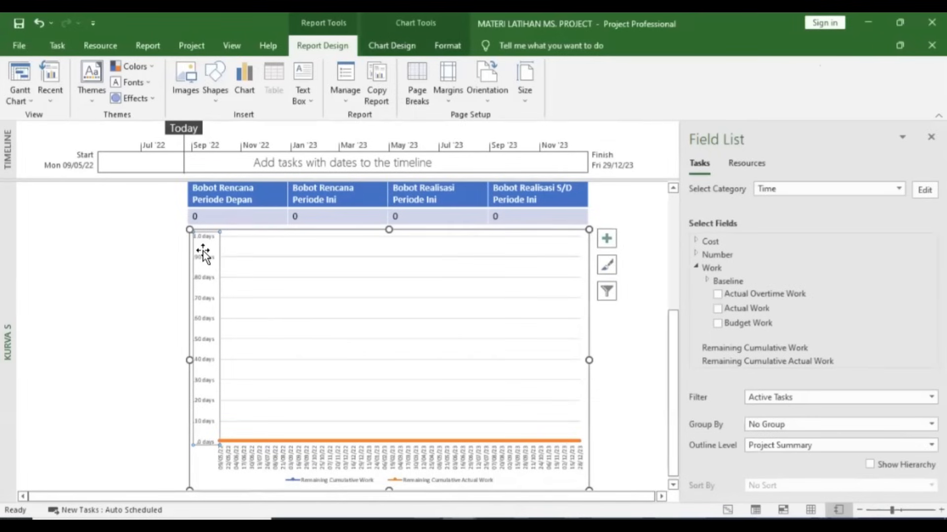
right_click(202, 254)
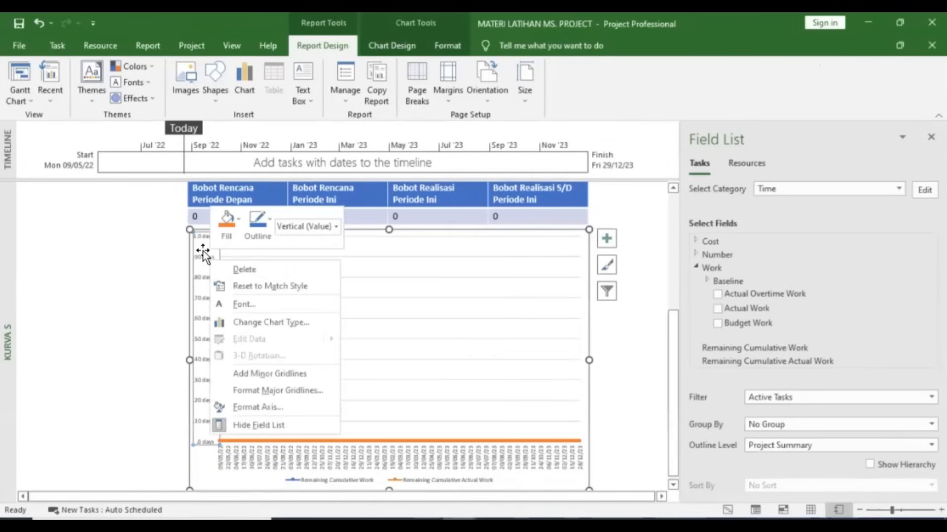
click(256, 406)
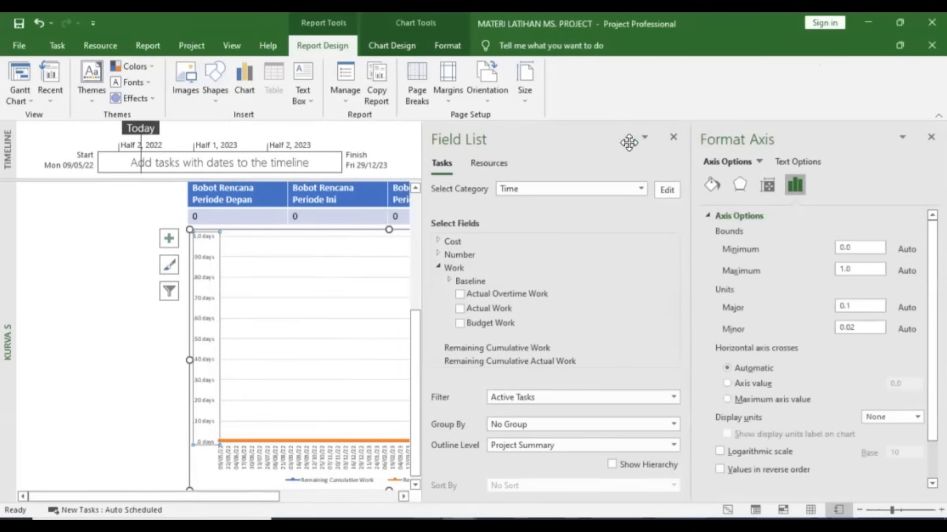
click(672, 137)
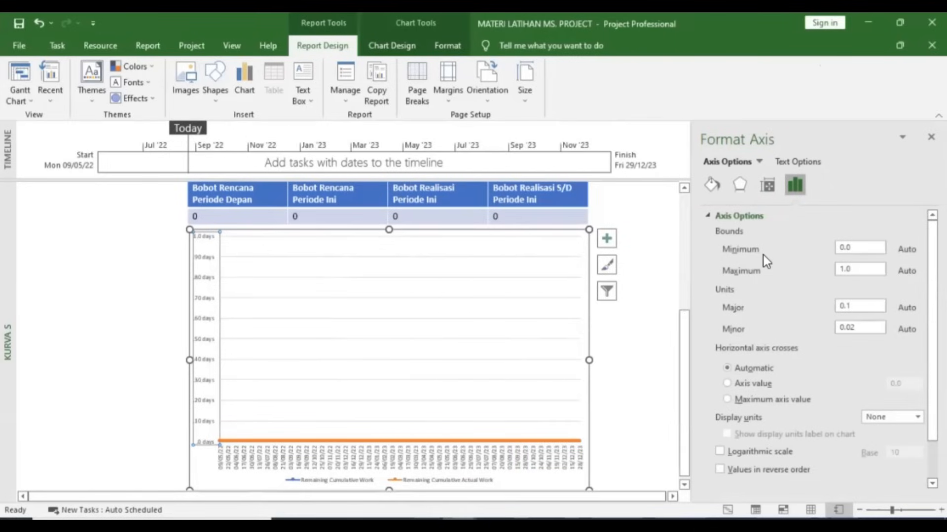
double_click(845, 269)
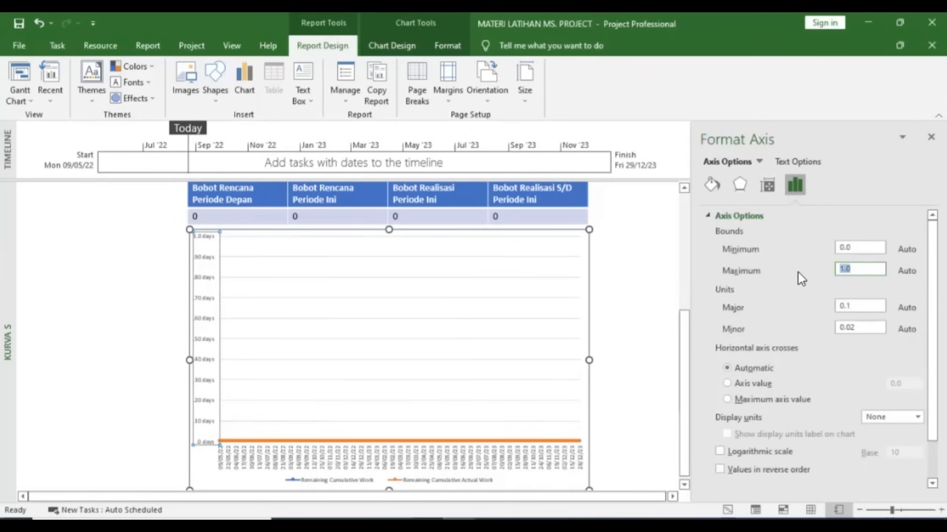
text(615.966.802)
key(BackSpace)
key(Left)
key(Left)
key(Left)
key(BackSpace)
key(Left)
key(Left)
key(Left)
text(0.)
key(Right)
key(Right)
key(BackSpace)
key(Left)
key(Left)
key(Left)
key(Left)
key(Right)
key(Right)
key(BackSpace)
key(Return)
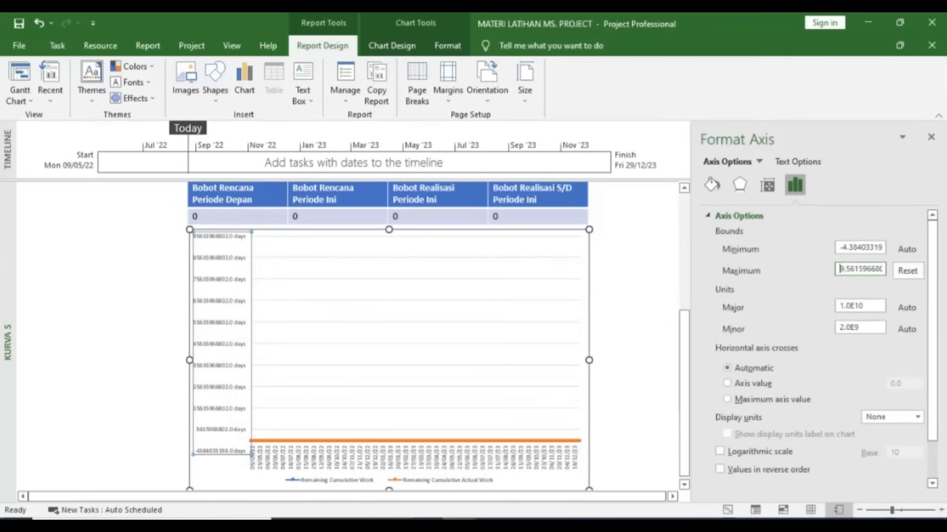
- Set the value axis's minimum bound to 0
drag(840, 247, 882, 248)
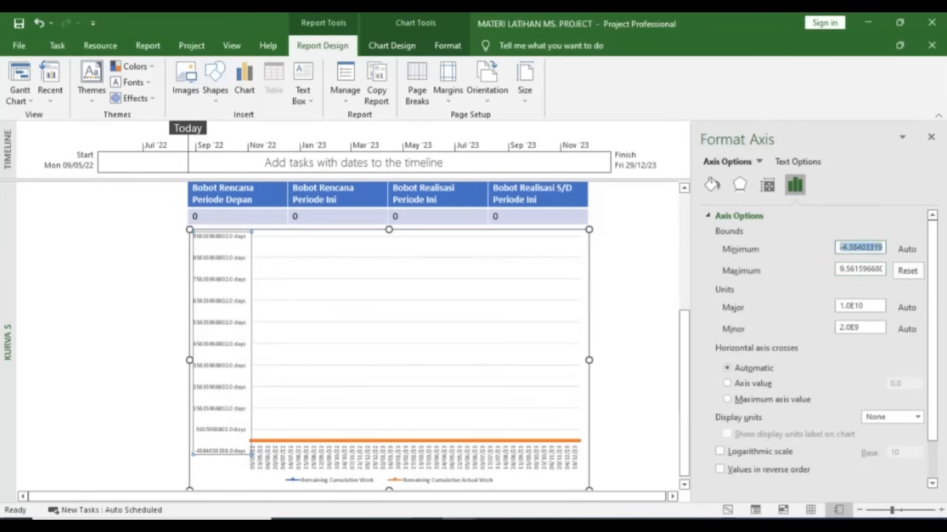
text(0)
key(Return)
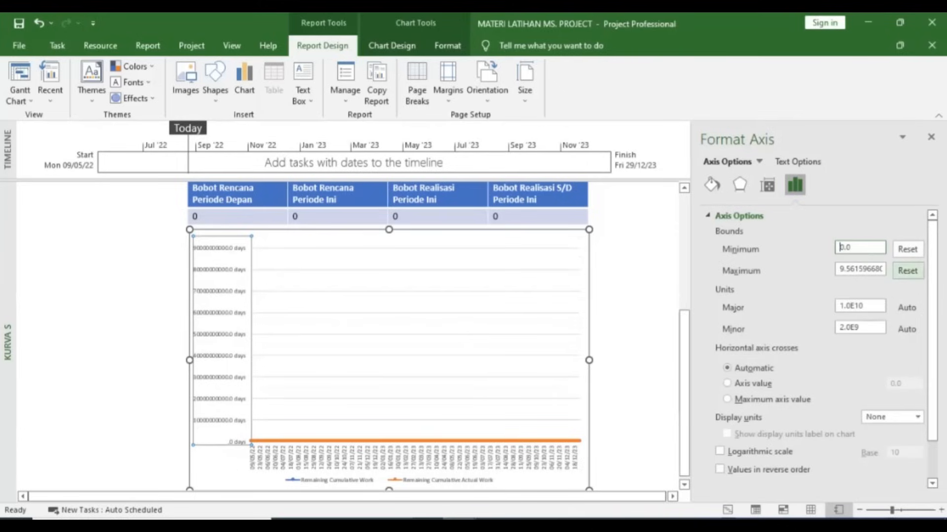
- Set the value axis's major unit to 9.5615966802E9, one tenth of the maximum bound
click(841, 269)
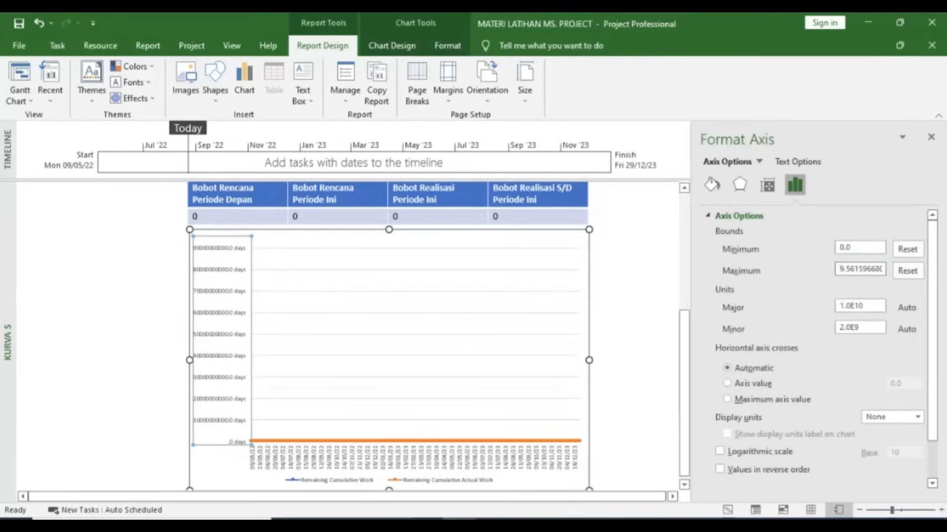
key(ctrl+a)
click(864, 306)
key(ctrl+a)
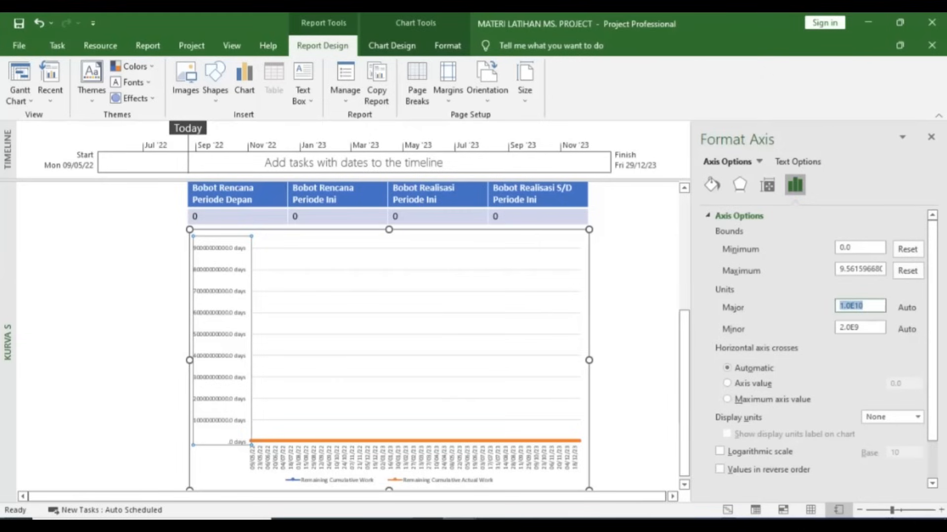
text(9.5615966802E10)
key(BackSpace)
key(BackSpace)
text(9)
key(Return)
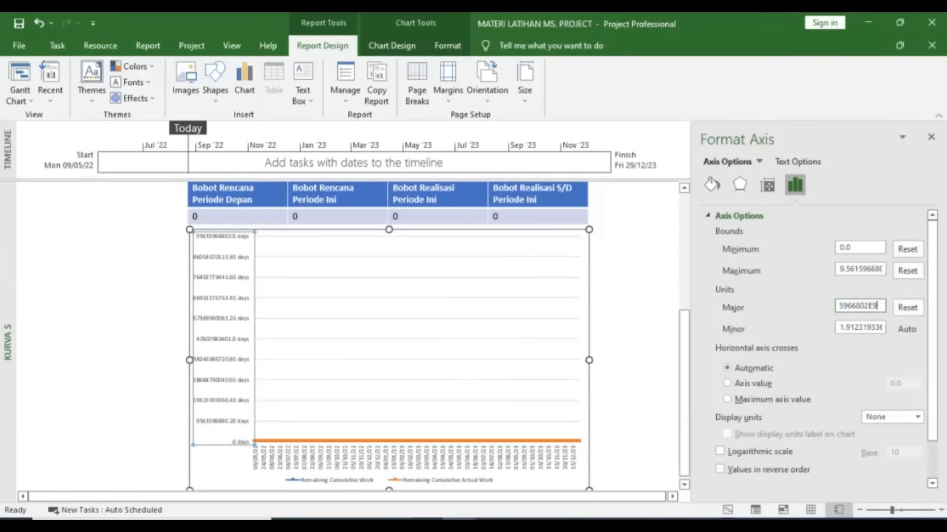
- Make the horizontal axis cross the value axis at the axis value 9.5615966802E10
click(859, 269)
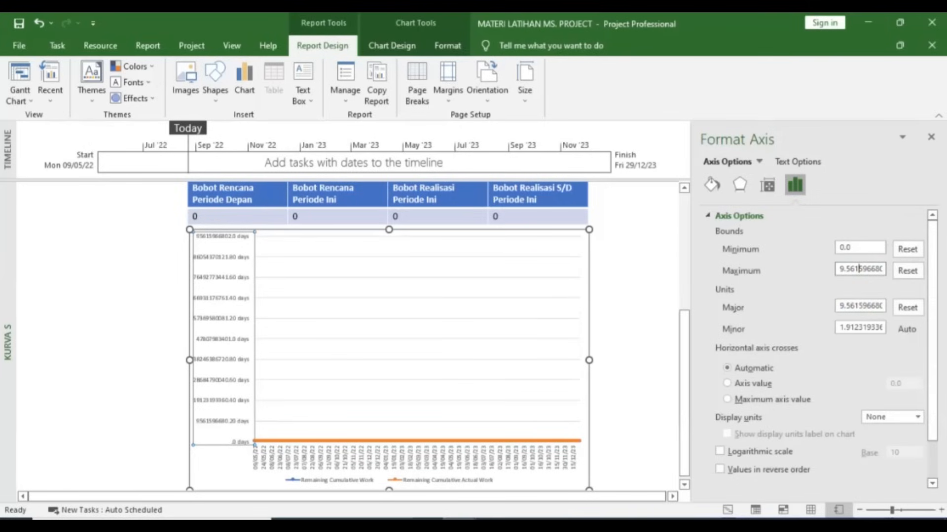
key(End)
click(729, 385)
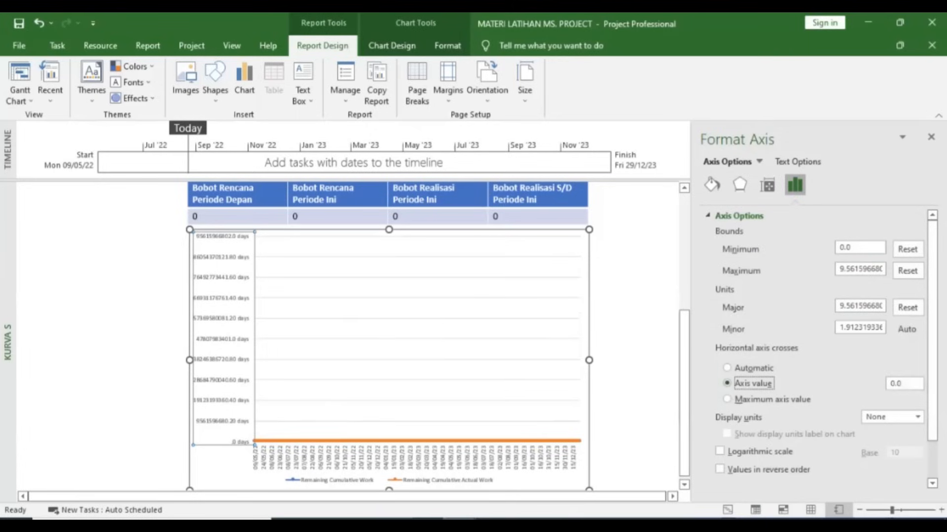
click(859, 270)
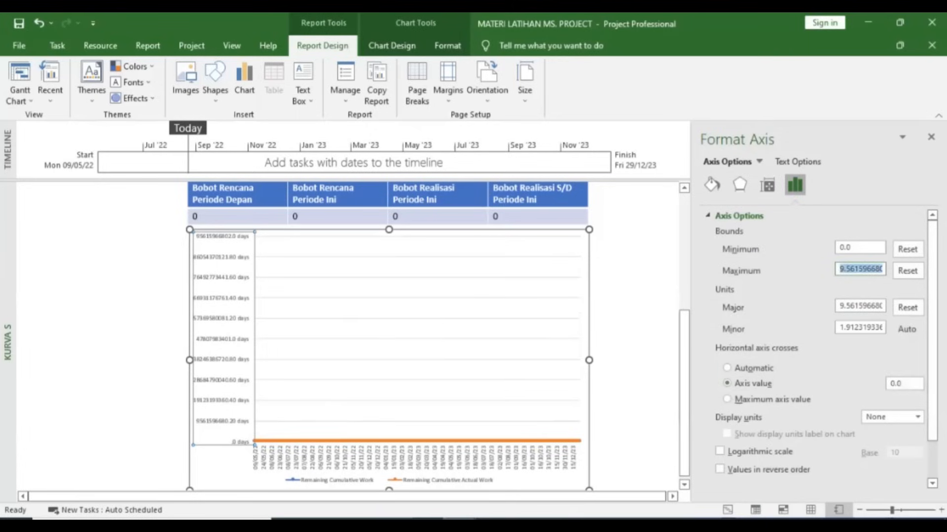
drag(905, 383, 889, 384)
text(9.5615966802E10)
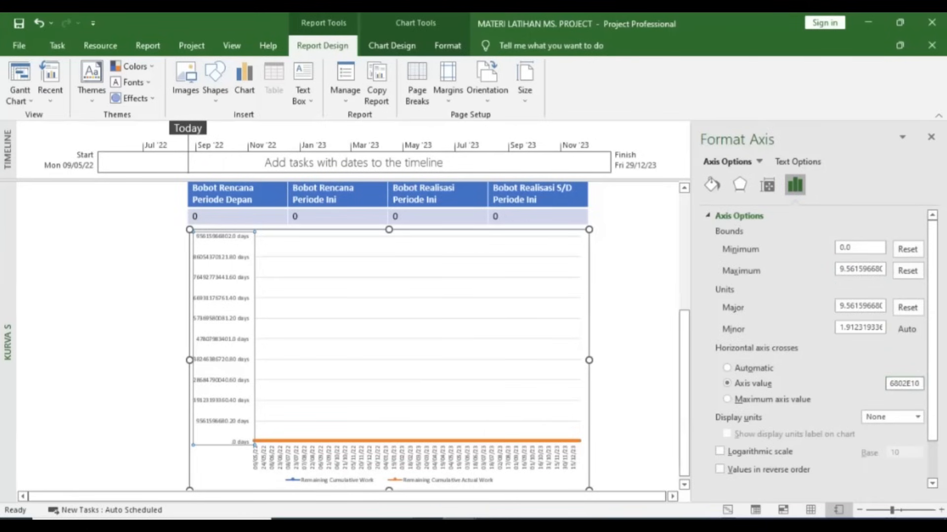
key(Return)
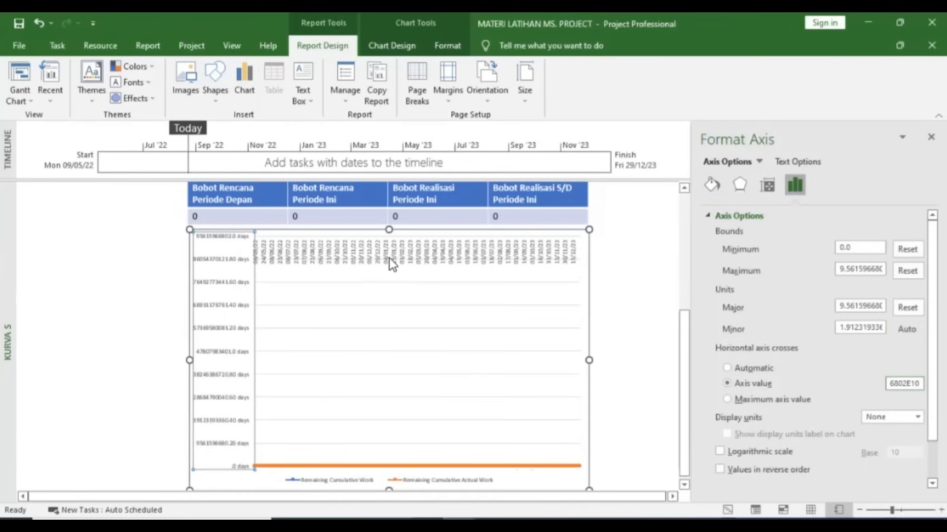
- Expand the value axis's tick mark and label settings and set the label position to Low
scroll(389, 259, down, 1)
scroll(293, 312, down, 2)
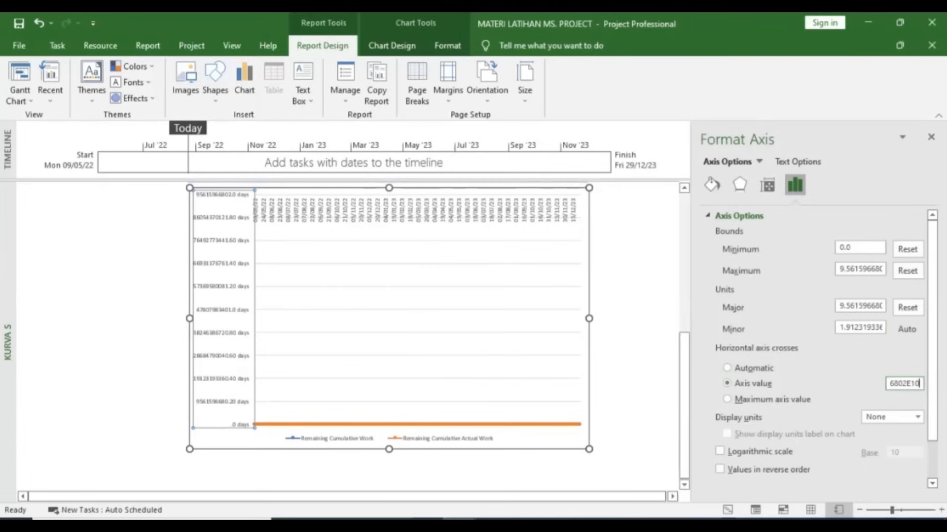
scroll(809, 380, down, 1)
click(784, 380)
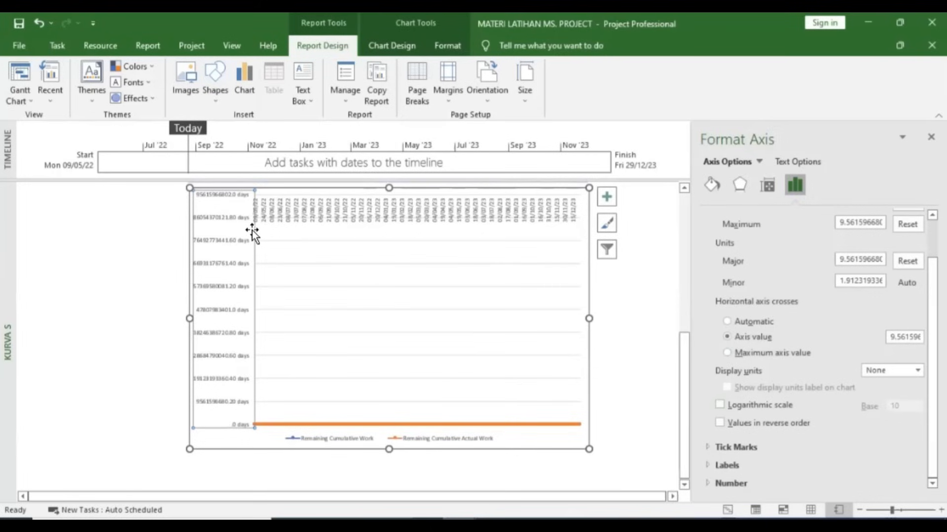
click(737, 447)
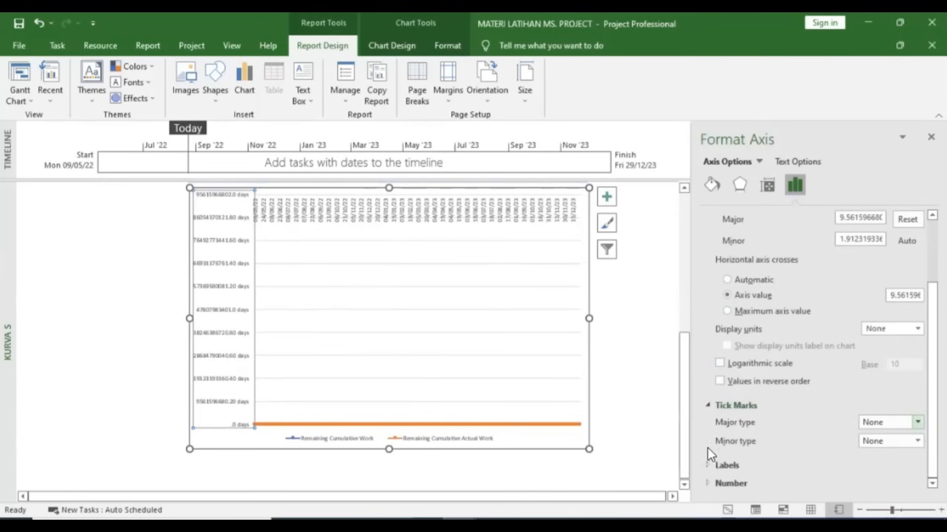
click(720, 465)
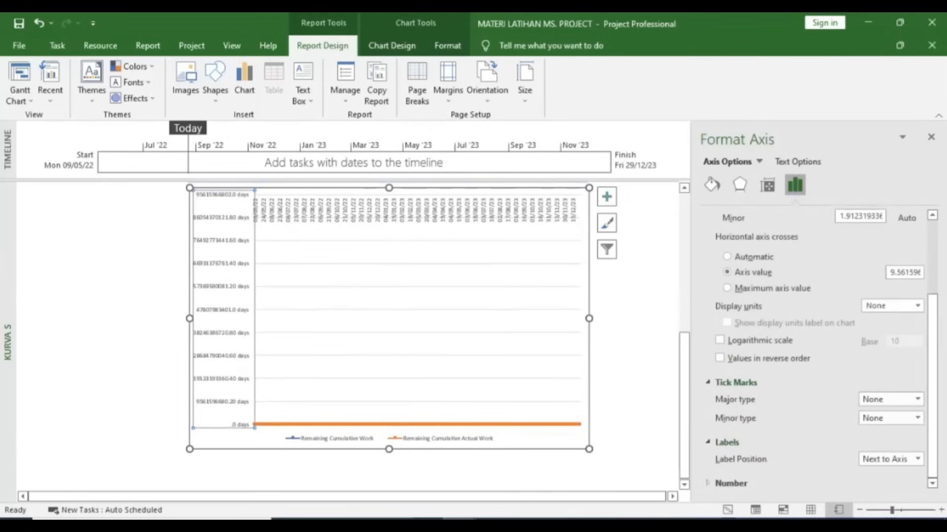
click(918, 459)
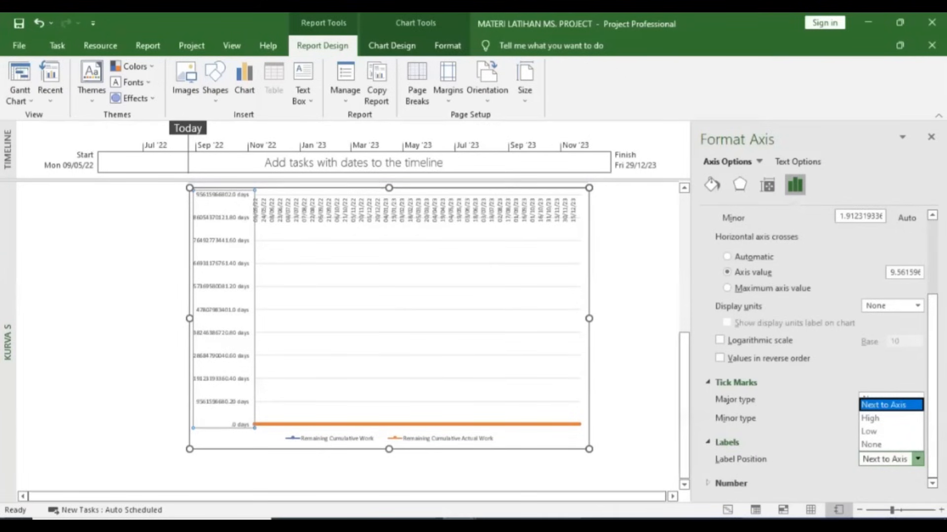
click(882, 432)
- Change the value axis's number format category to Accounting
click(720, 484)
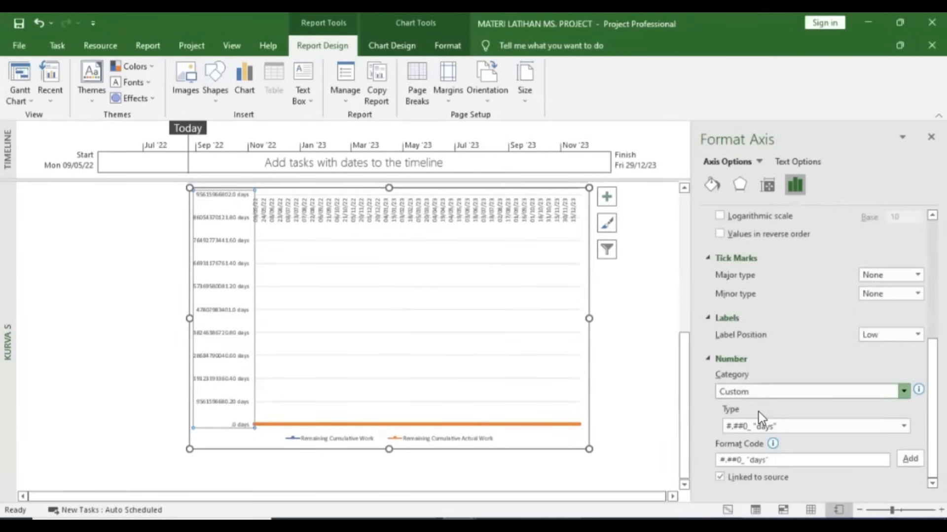
click(763, 393)
click(769, 271)
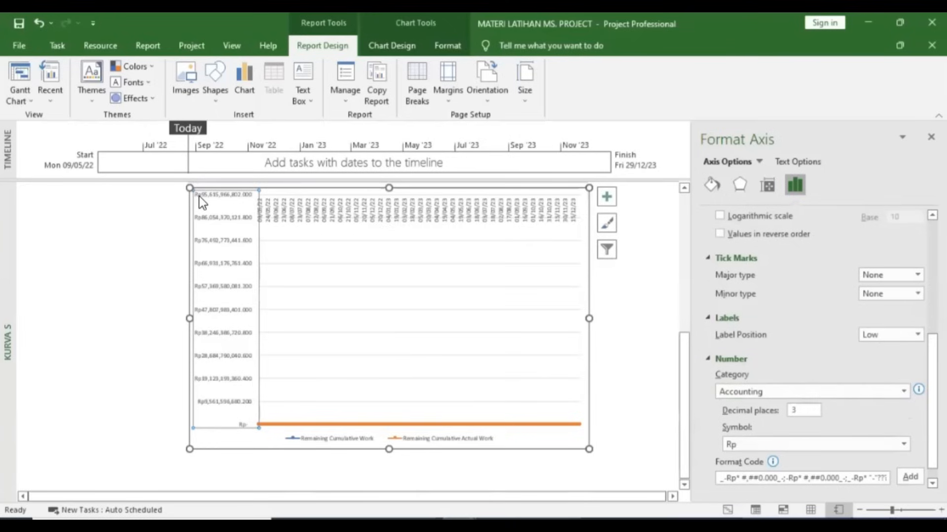
- Undo the value axis's Accounting number format and open the context options of the chart area
scroll(200, 207, up, 1)
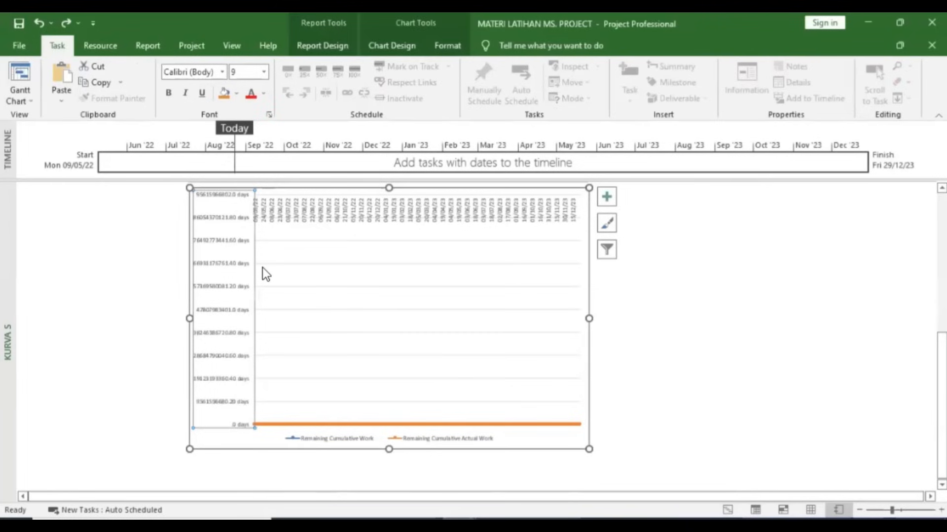
right_click(262, 267)
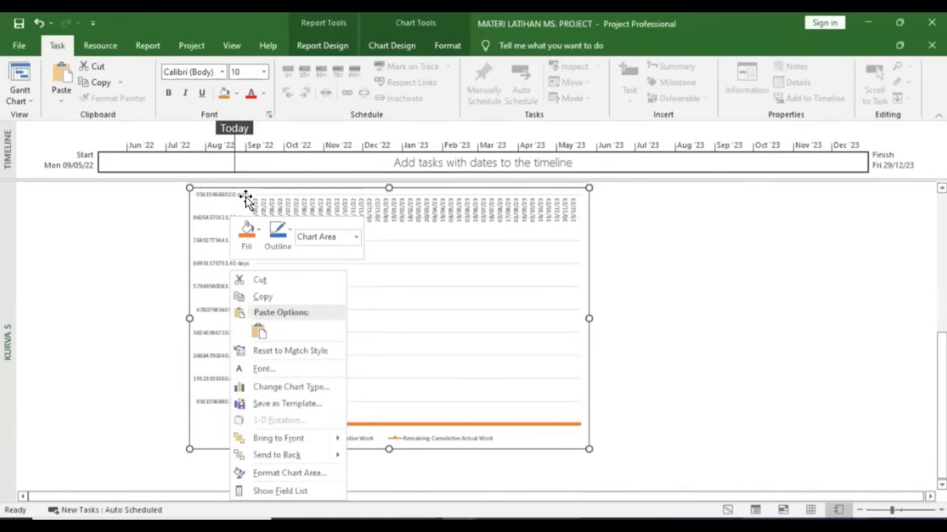
- Format the chart's vertical axis numbers as Accounting with the Rp symbol and 2 decimal places
right_click(220, 286)
click(261, 433)
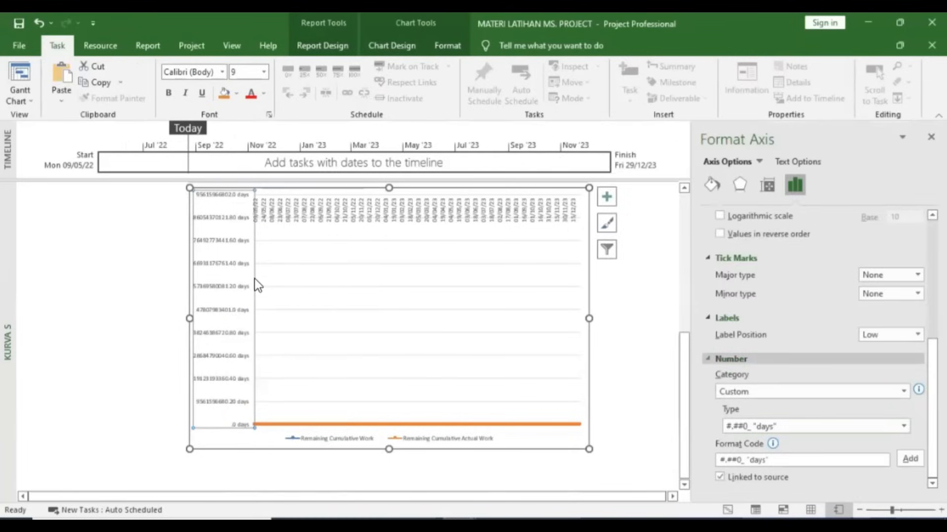
click(903, 392)
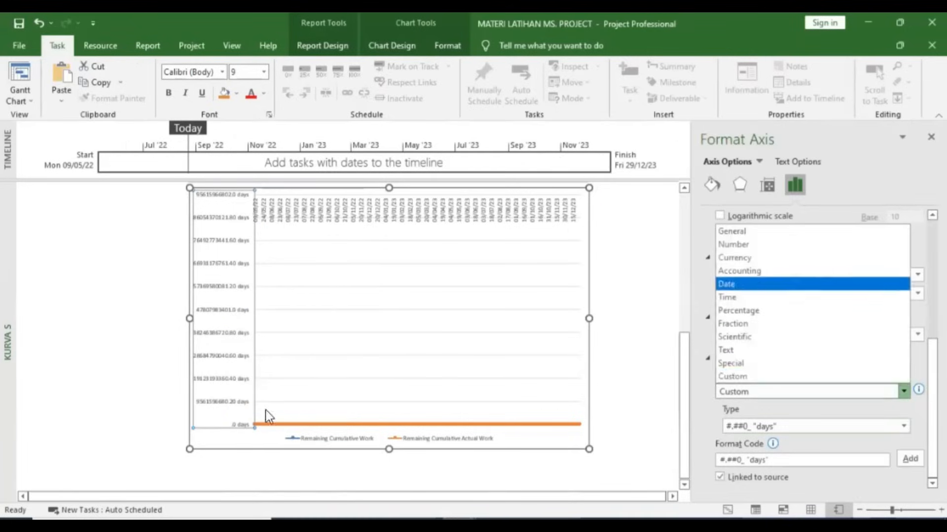
click(789, 271)
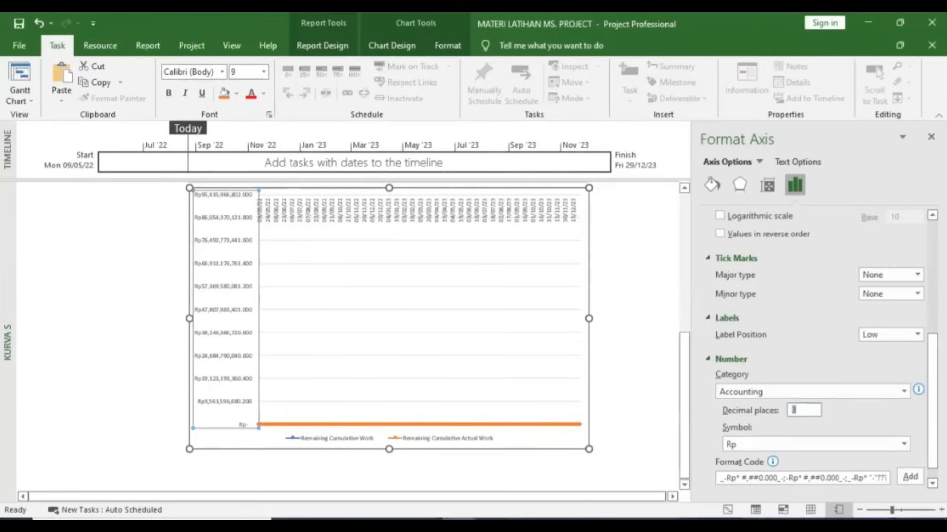
text(0)
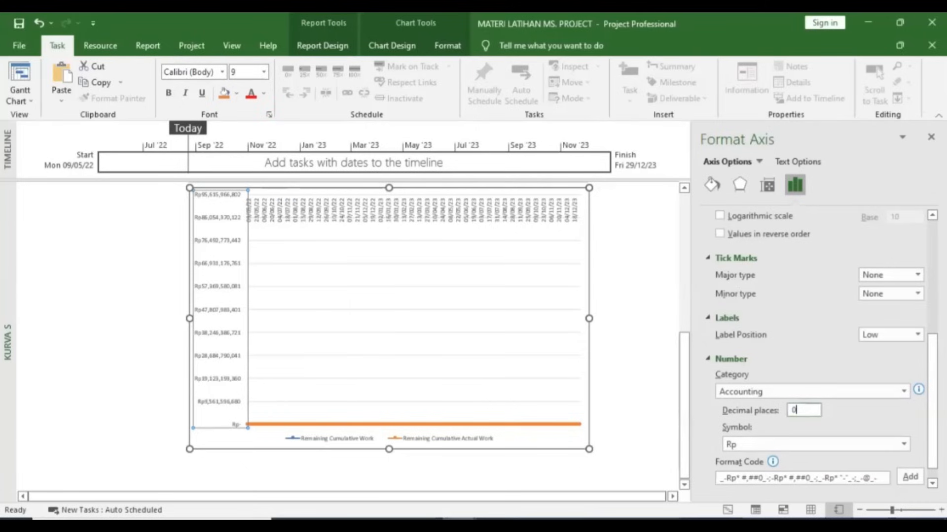
key(BackSpace)
text(2)
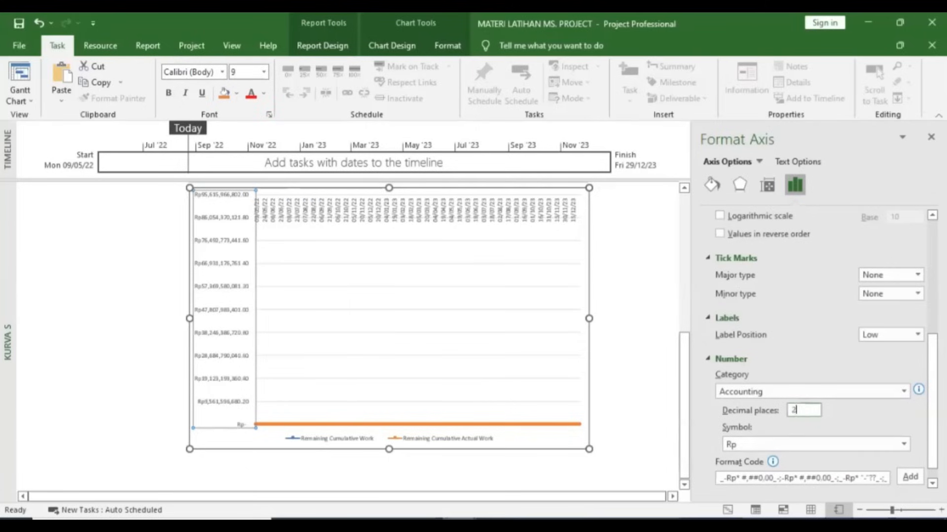
click(609, 285)
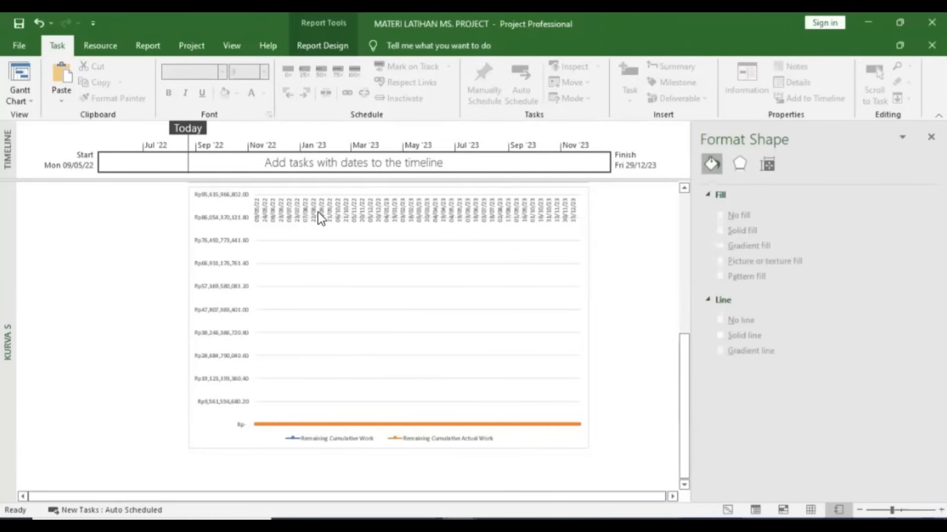
- Set the label position of the chart's horizontal date axis to Low
click(329, 217)
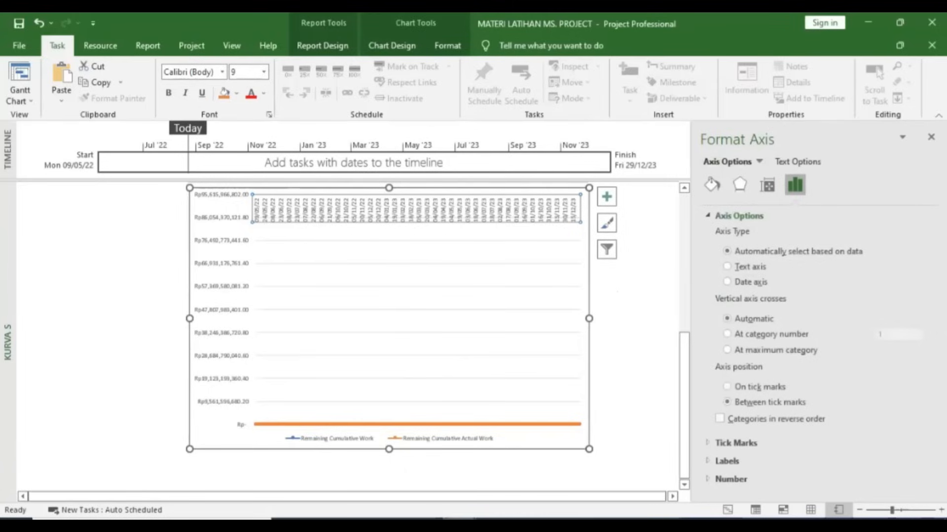
click(707, 442)
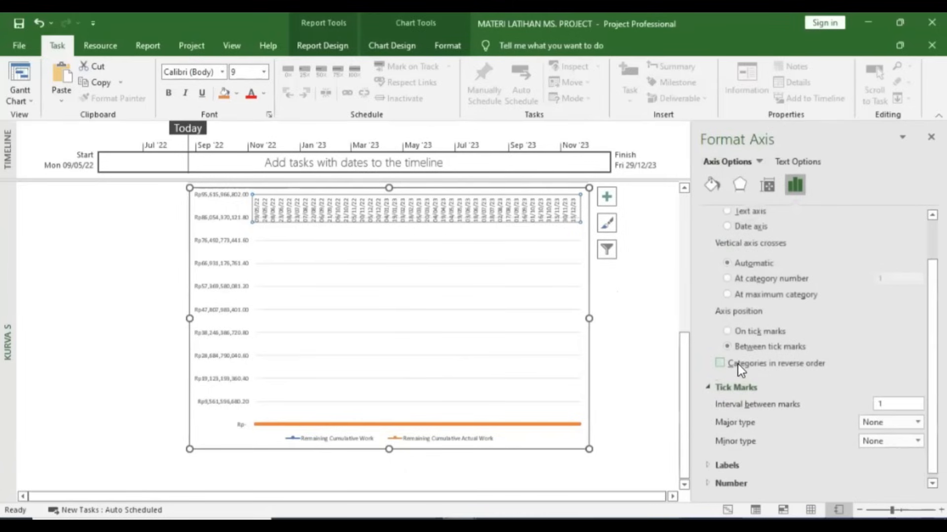
click(708, 465)
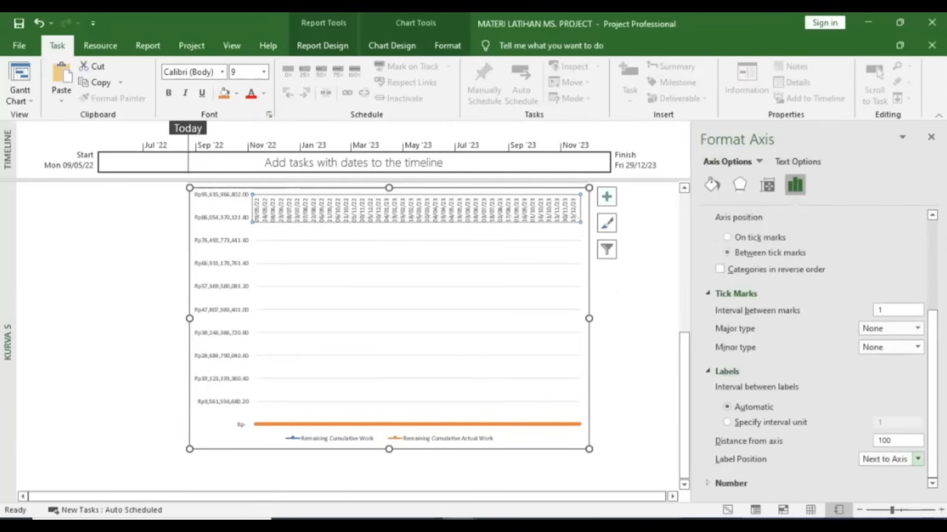
click(917, 459)
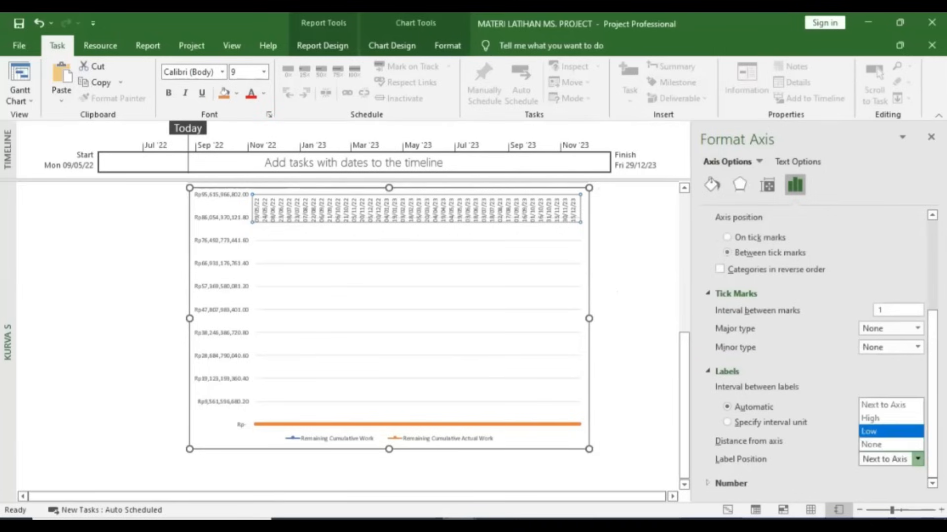
click(883, 431)
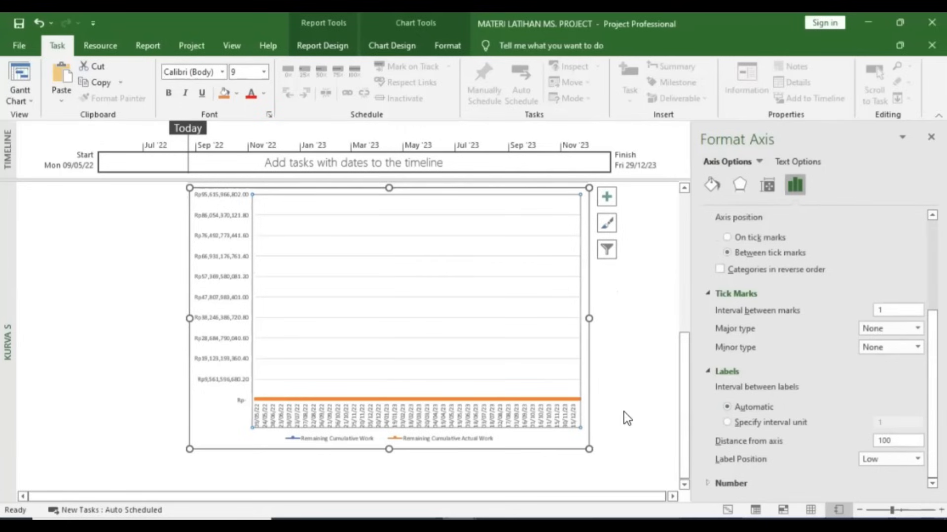
- Undo the last label position change on the horizontal date axis
click(711, 372)
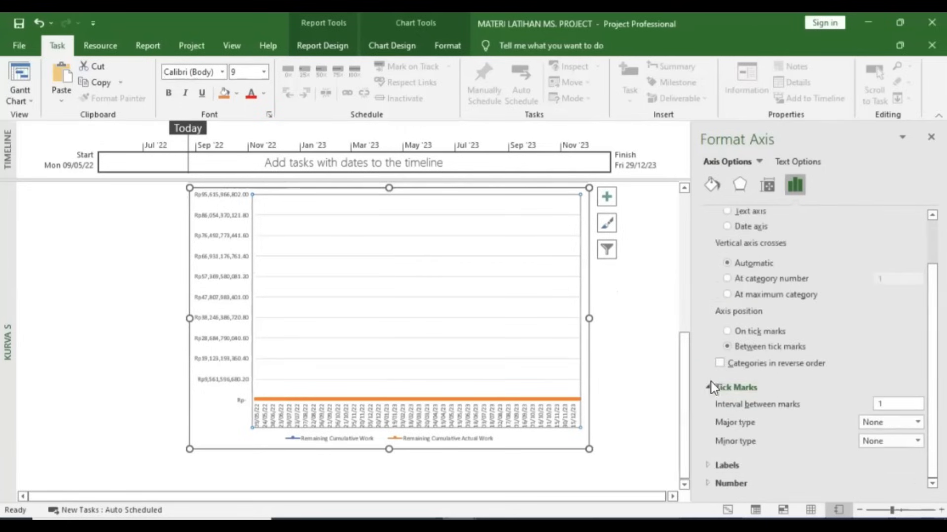
click(709, 466)
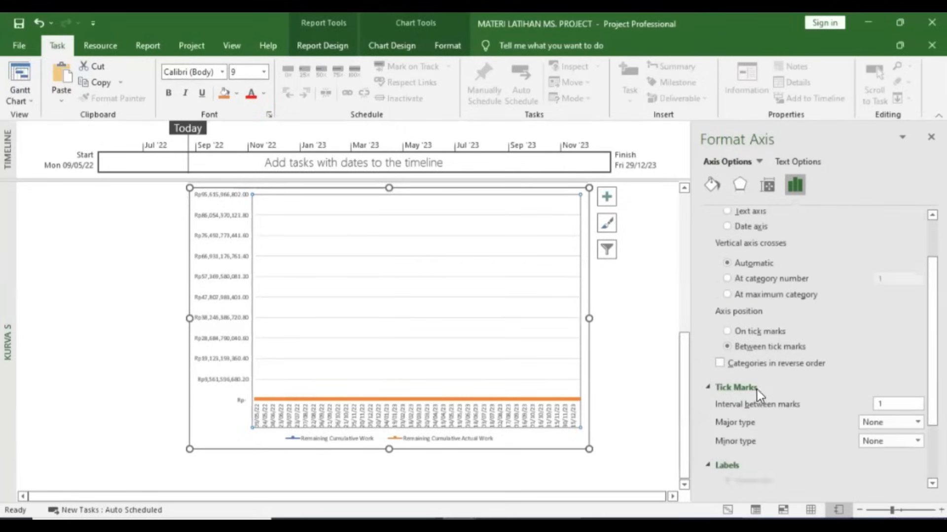
click(599, 348)
key(ctrl+z)
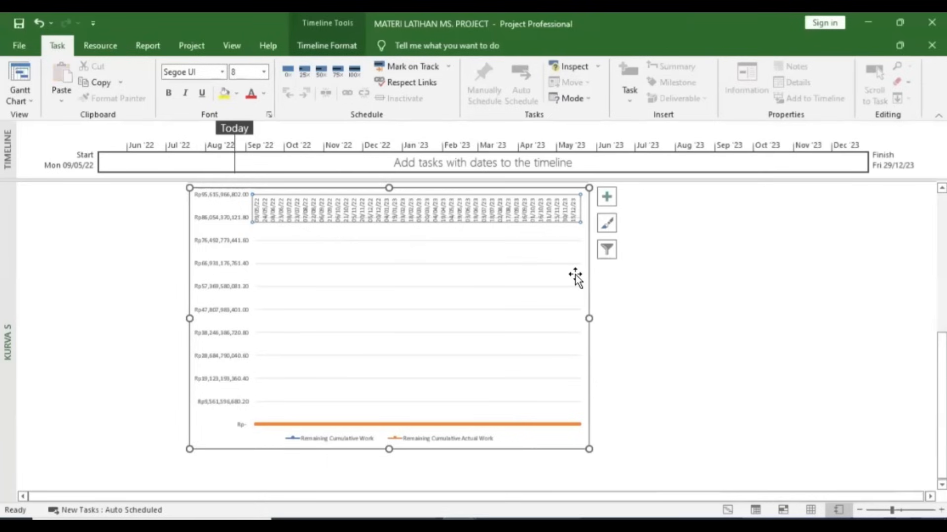
- Format the horizontal date axis labels with label position Low and a distance from axis of 1
click(623, 282)
click(508, 212)
right_click(507, 212)
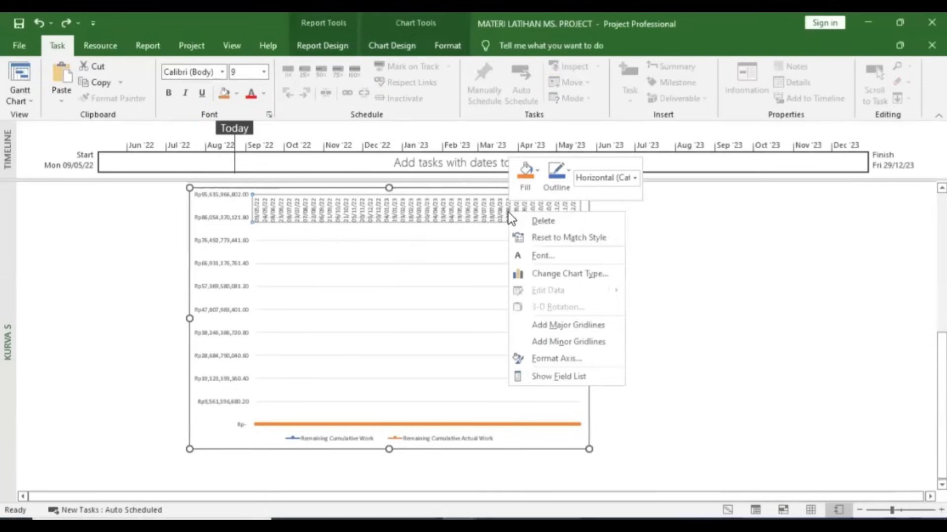
click(544, 366)
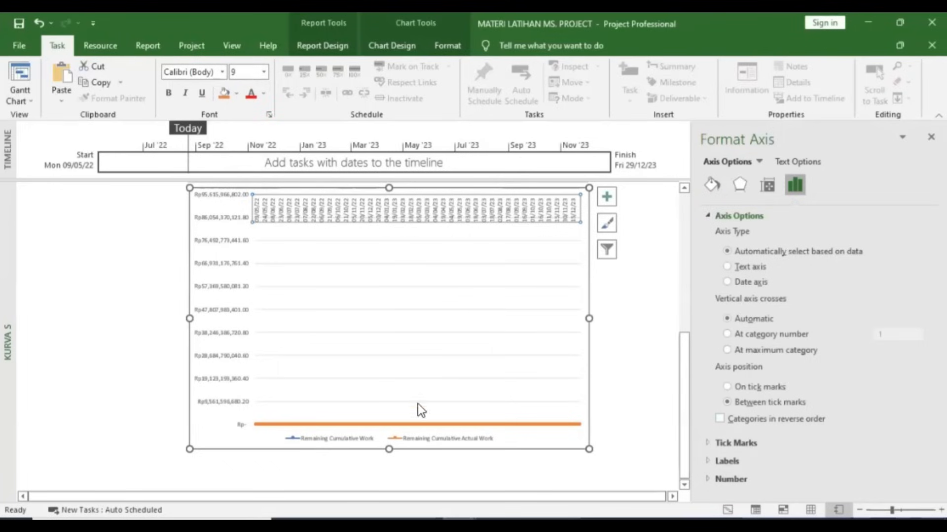
click(709, 460)
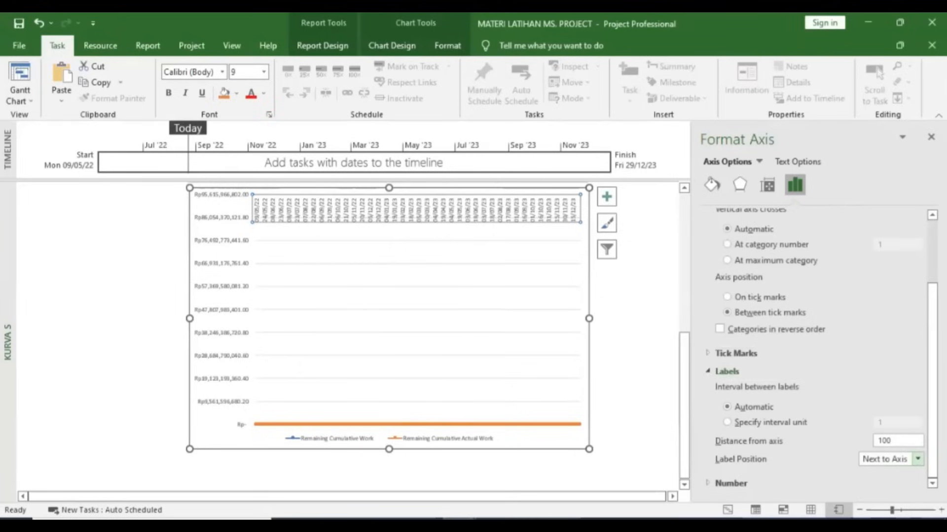
click(917, 459)
click(869, 431)
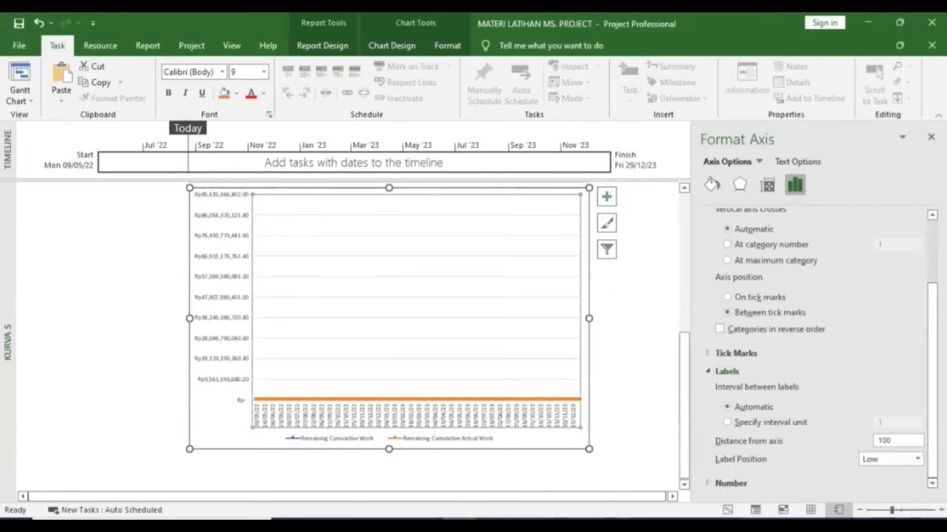
click(892, 441)
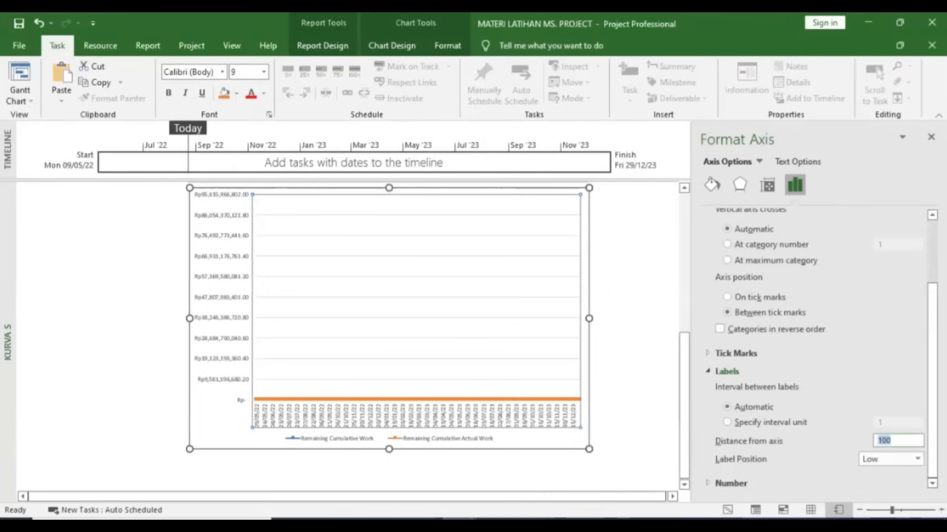
text(1)
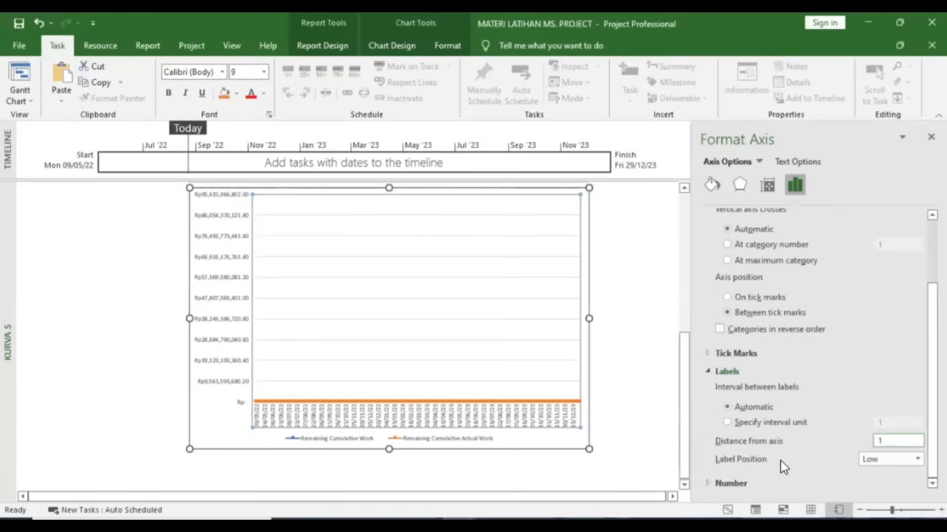
- Compare with the reference S-curve PDF in Nitro Pro, and return to the MATERI LATIHAN MS. PROJECT file
click(439, 371)
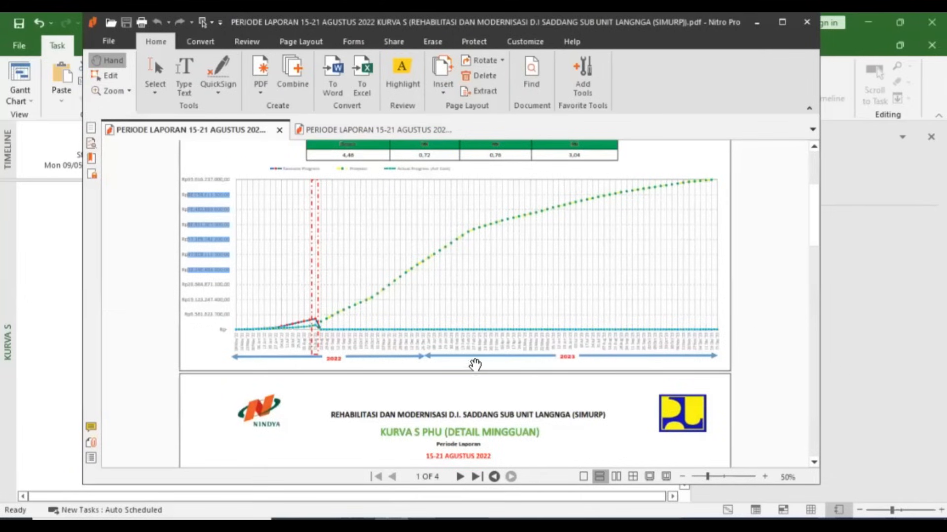
mouse_move(459, 518)
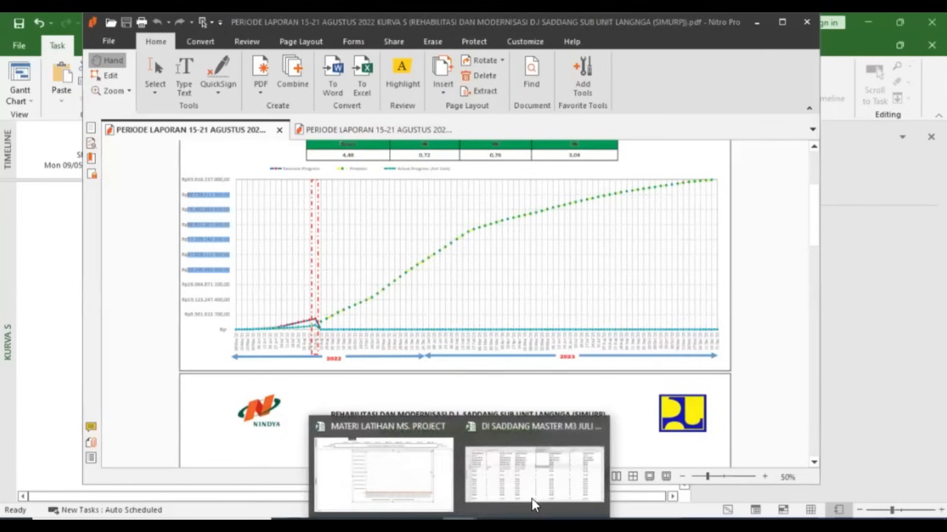
click(370, 472)
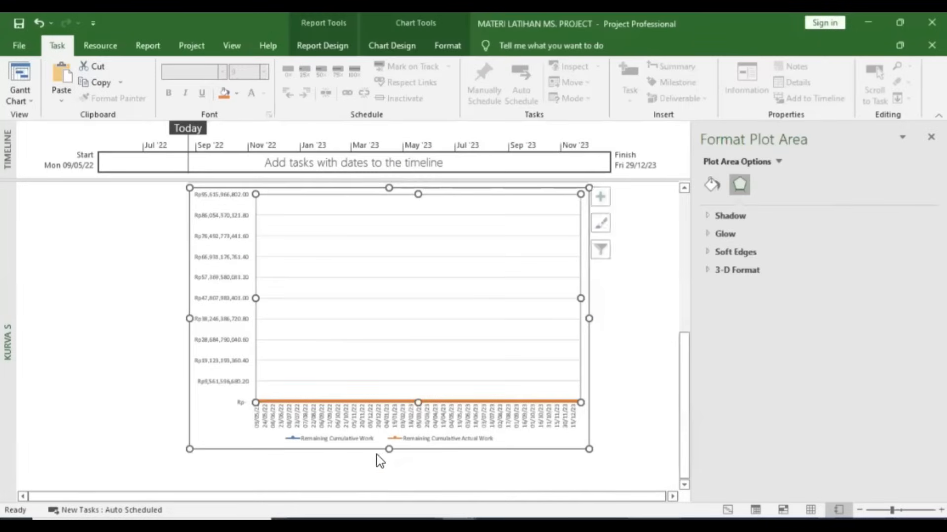
- Show the field list for the S-curve chart, starting from its legend
click(425, 439)
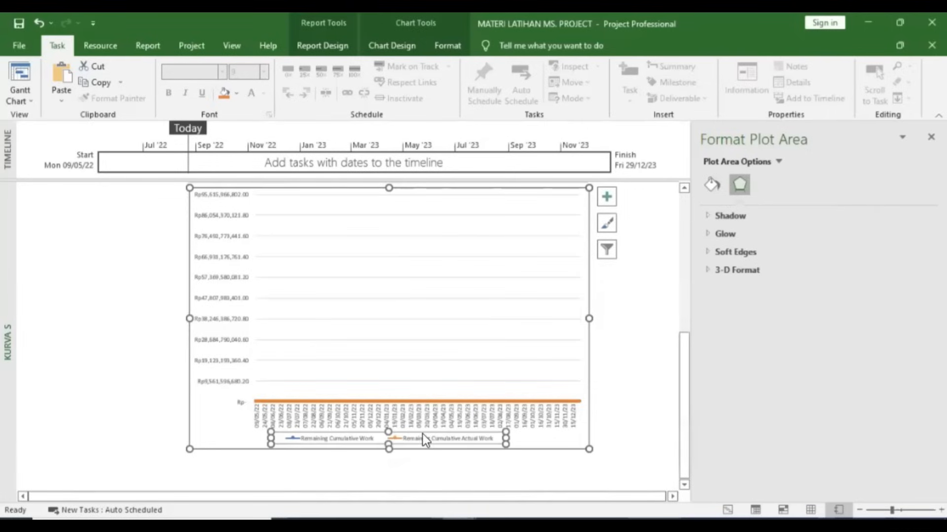
right_click(463, 438)
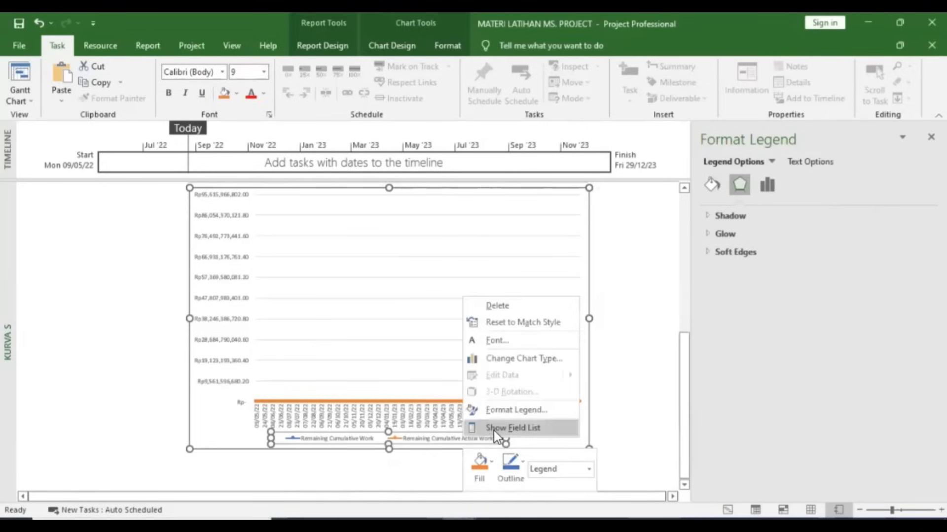
click(495, 428)
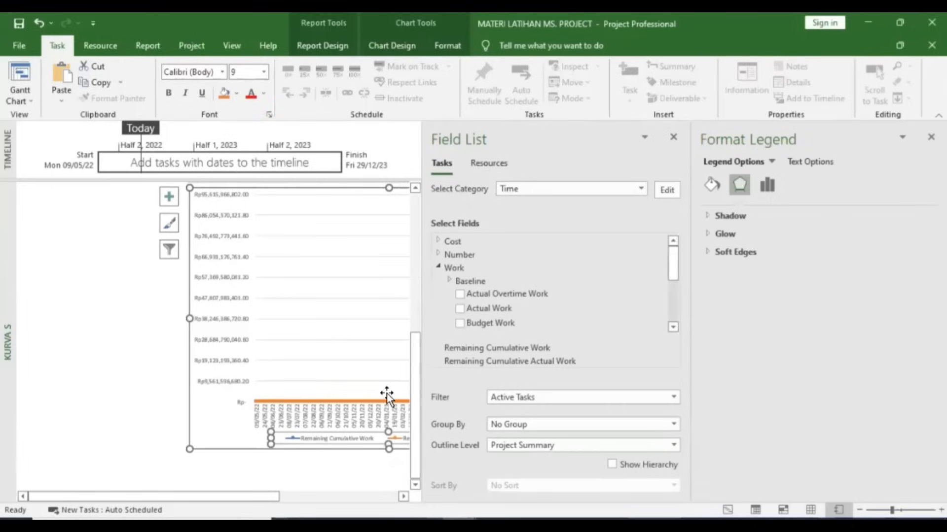
drag(422, 446, 630, 433)
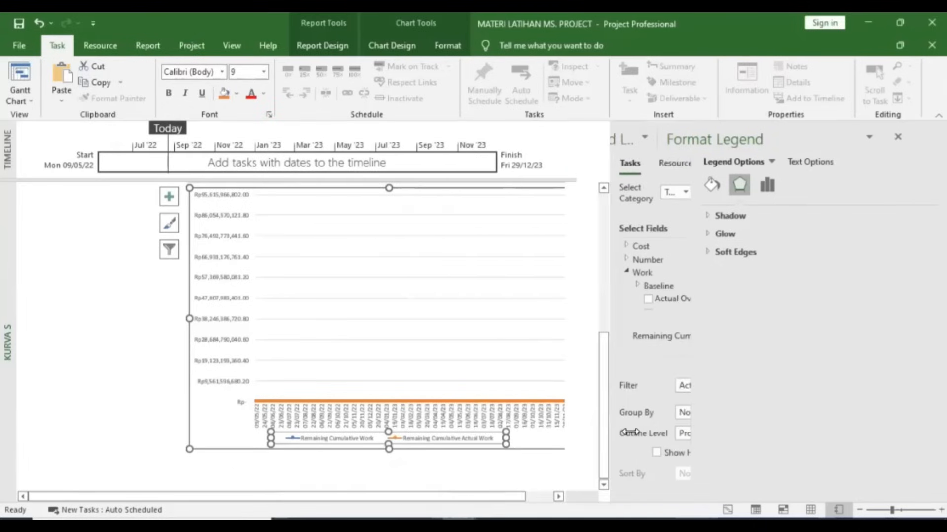
click(519, 460)
click(481, 440)
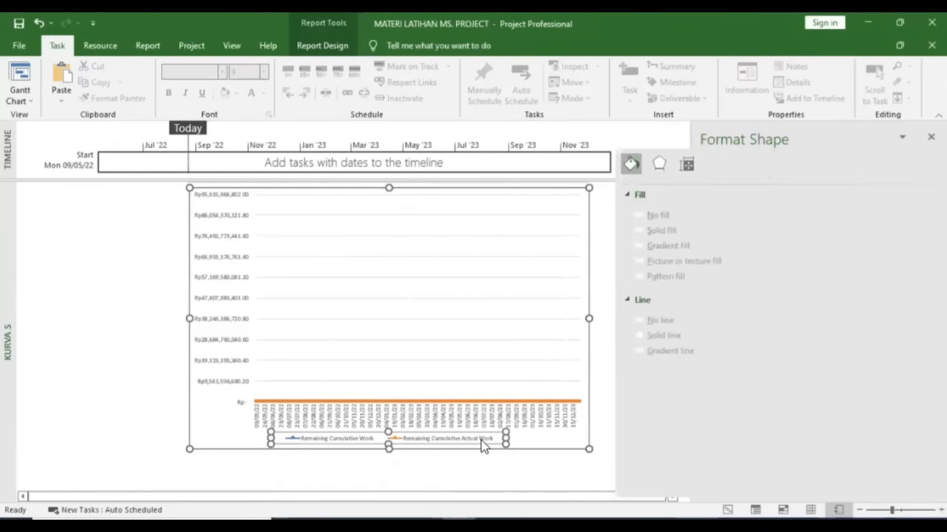
right_click(481, 440)
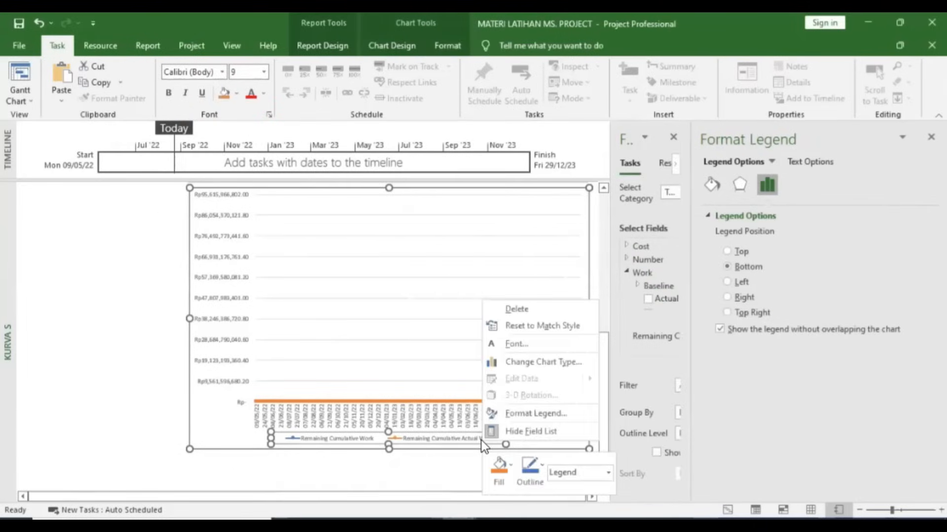
click(512, 432)
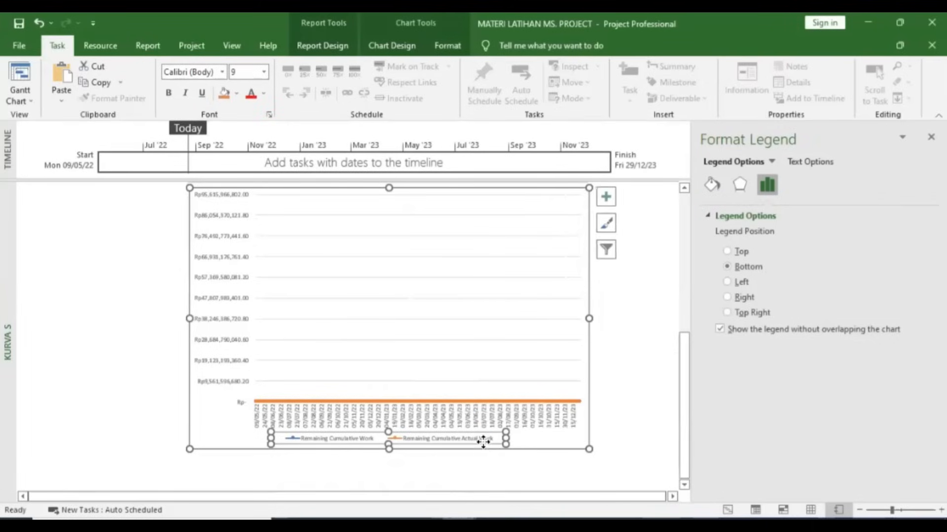
right_click(484, 439)
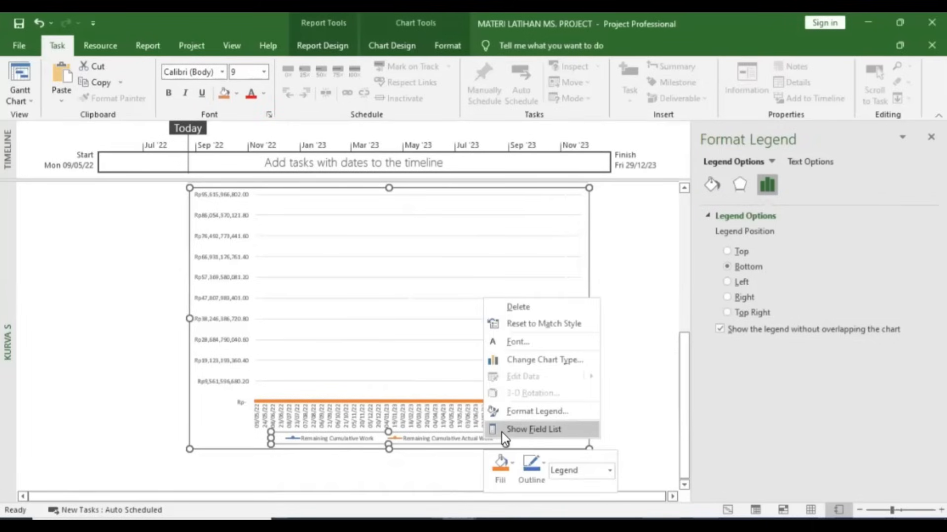
click(501, 430)
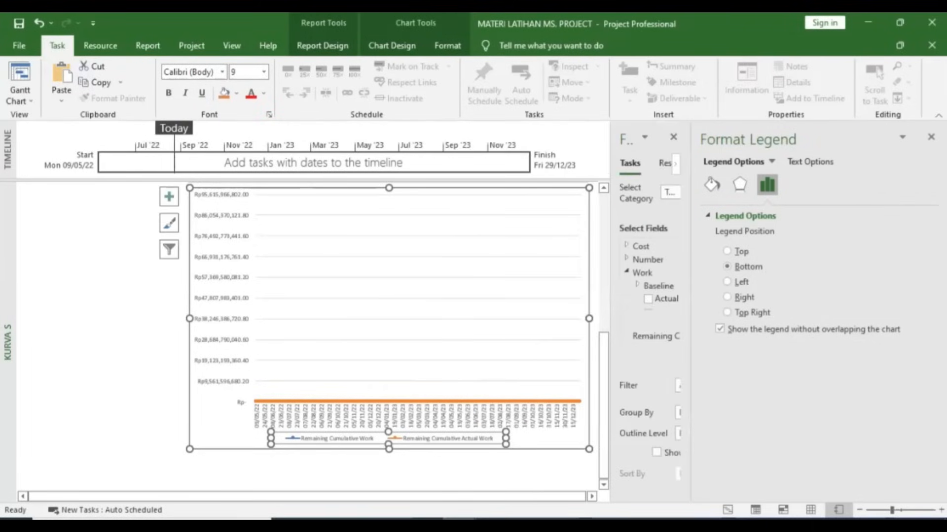
- Close the legend formatting pane and widen the field list to review the chart's Work fields
click(931, 137)
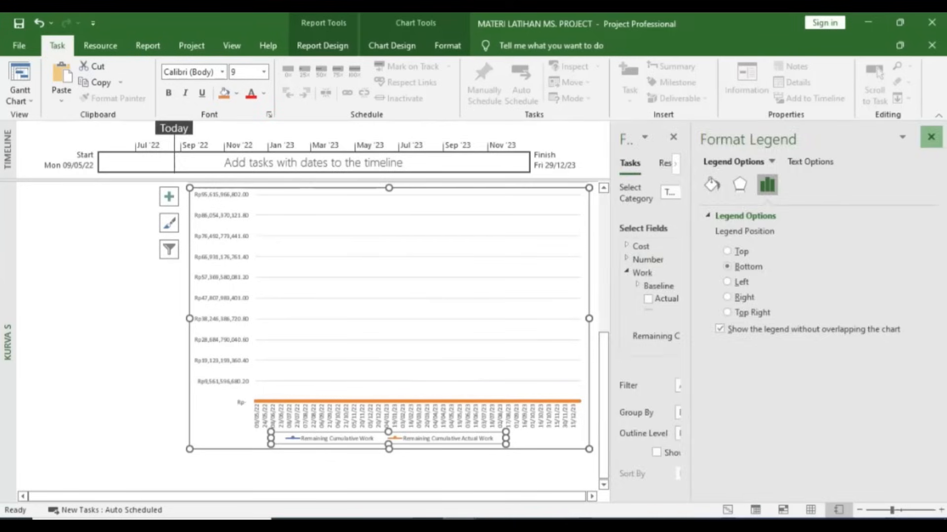
drag(869, 281, 613, 284)
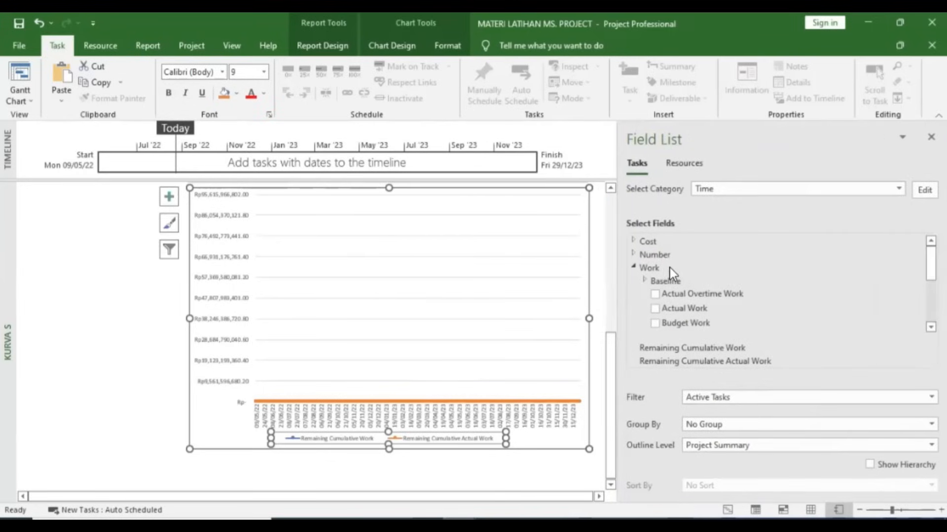
scroll(668, 276, down, 3)
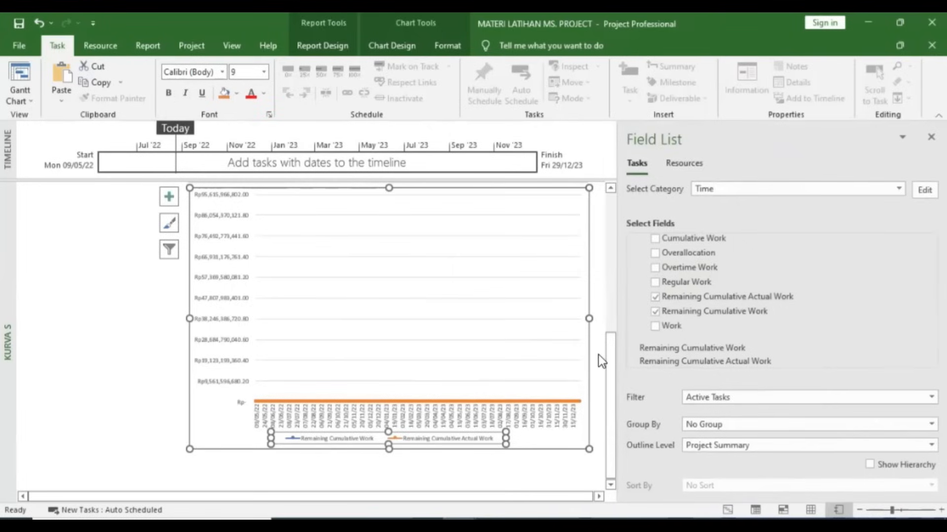
- Remove the Remaining Cumulative Actual Work and Remaining Cumulative Work fields from the chart and collapse the Work category
click(655, 296)
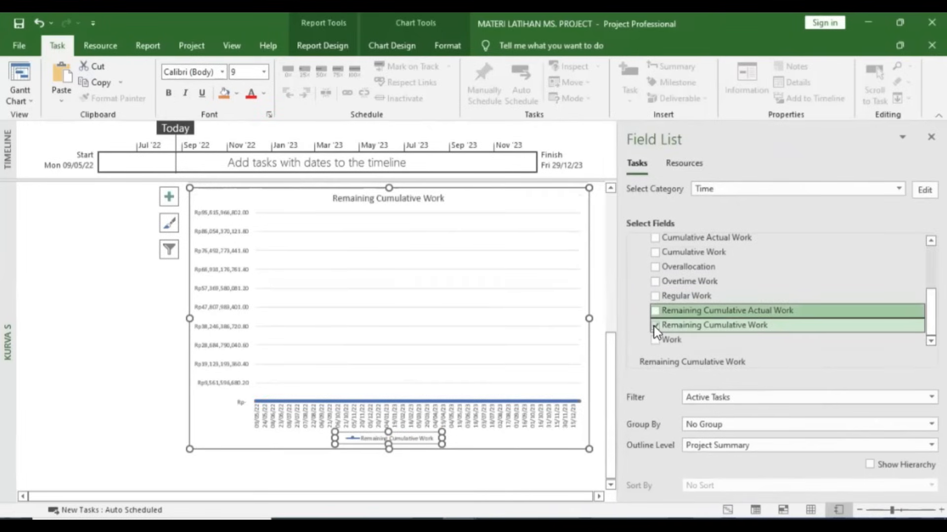
click(654, 325)
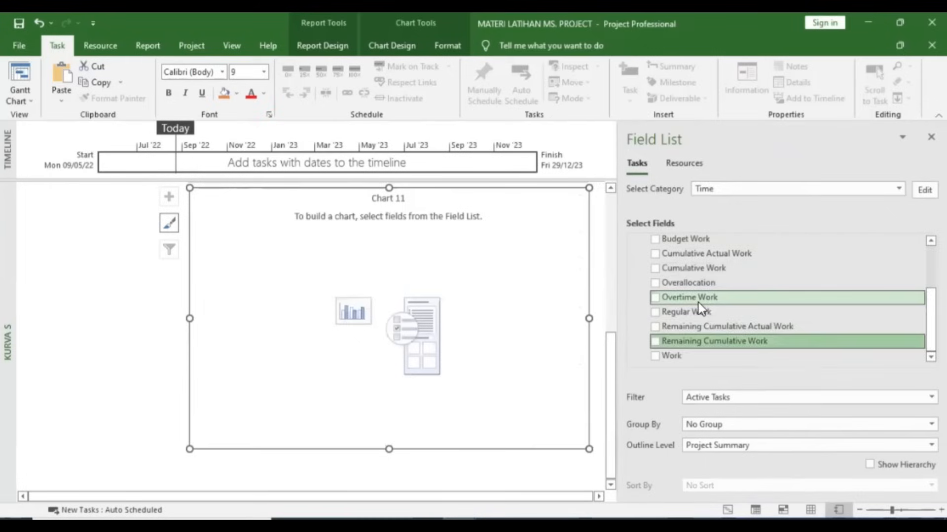
scroll(698, 302, up, 2)
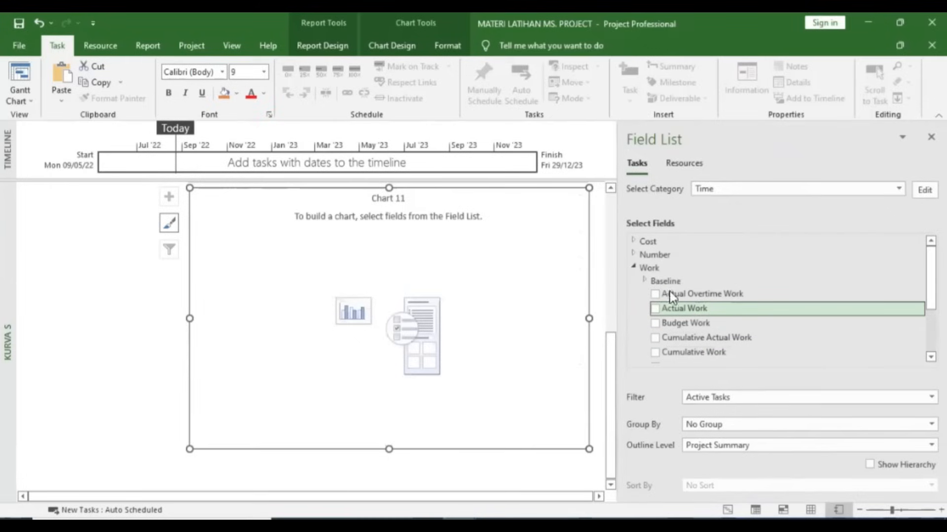
click(633, 268)
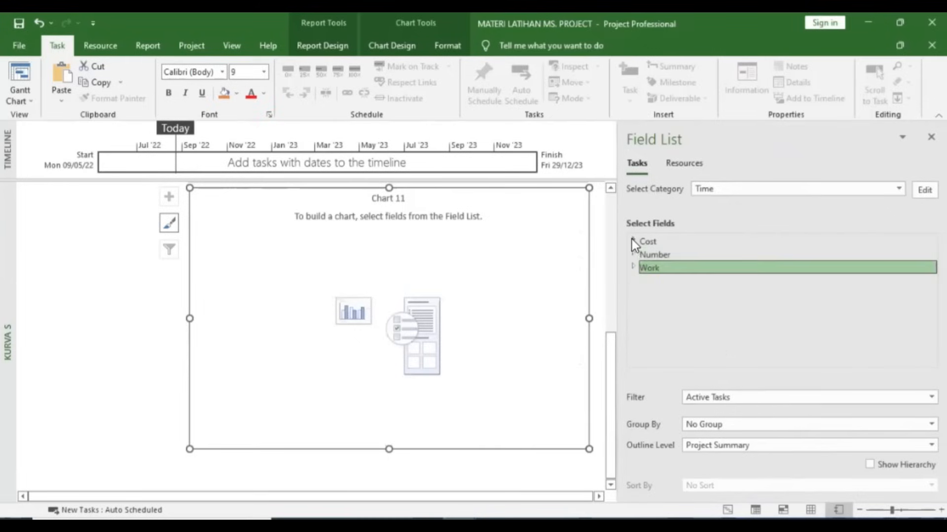
- Add the ACWP, BCWS and Cumulative Cost fields from the Cost category to the S-curve chart
click(632, 240)
click(655, 296)
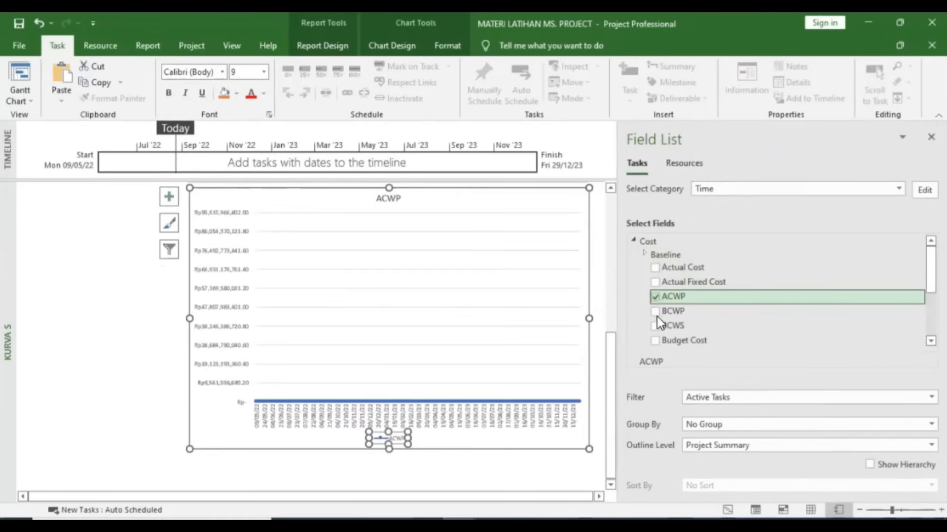
click(655, 325)
scroll(657, 321, down, 3)
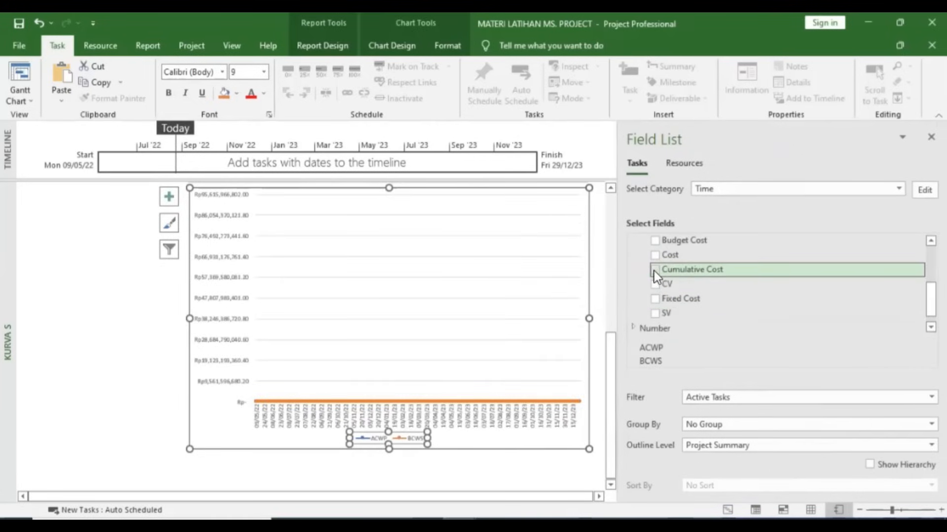
click(656, 271)
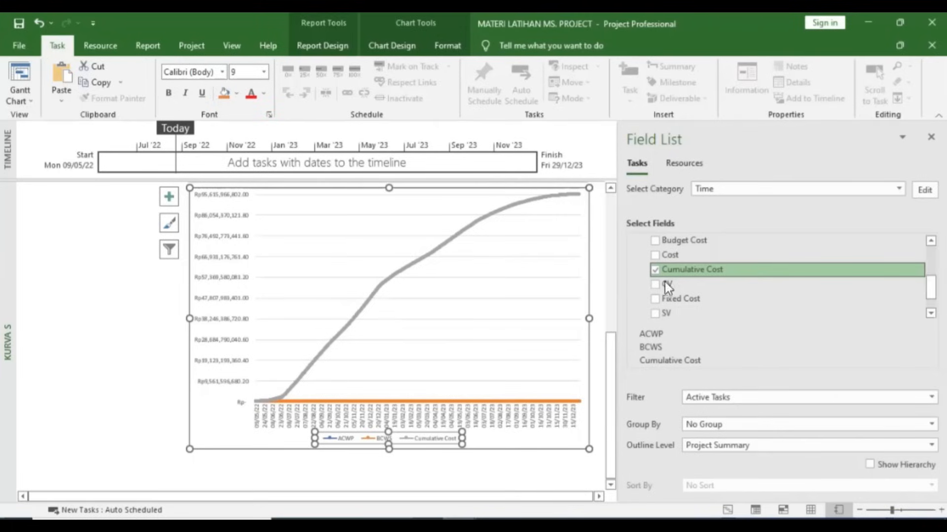
- Switch to the reference PDF in Nitro Pro and examine the series names in the S-curve legend
click(387, 524)
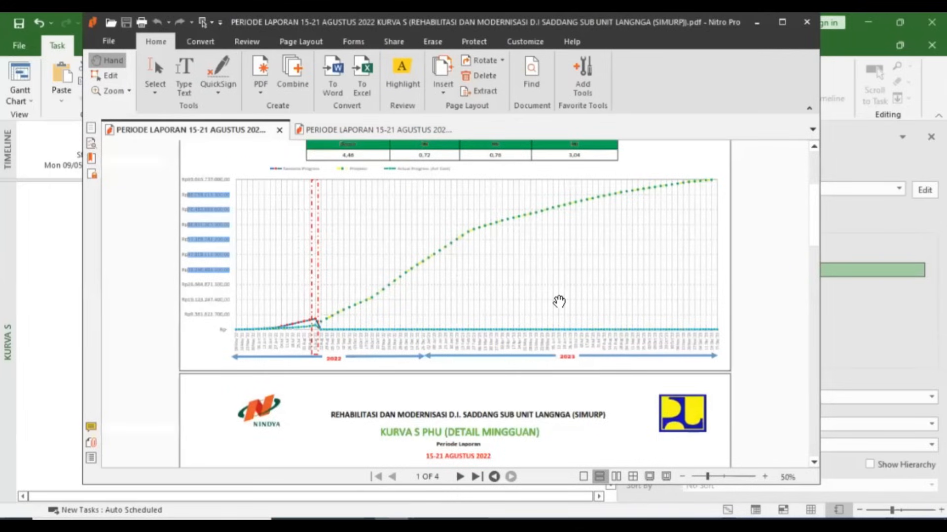
click(855, 347)
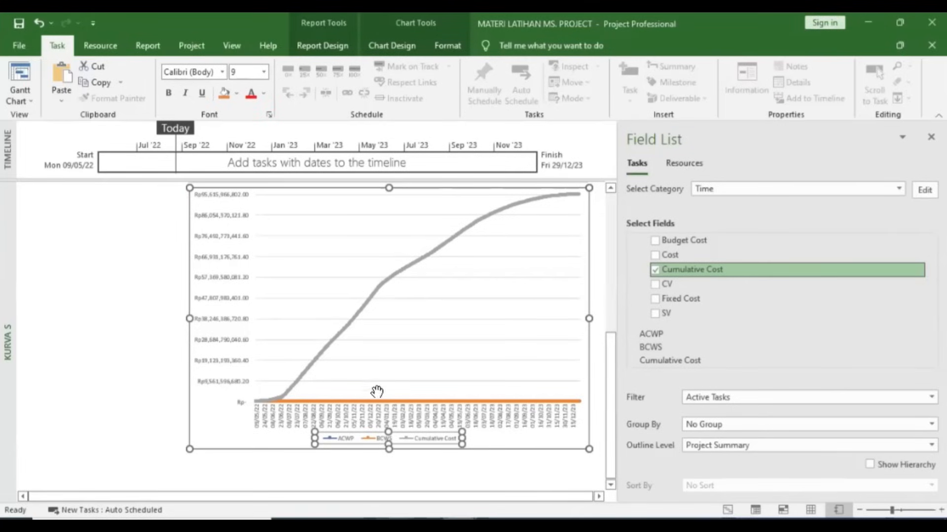
key(alt+Tab)
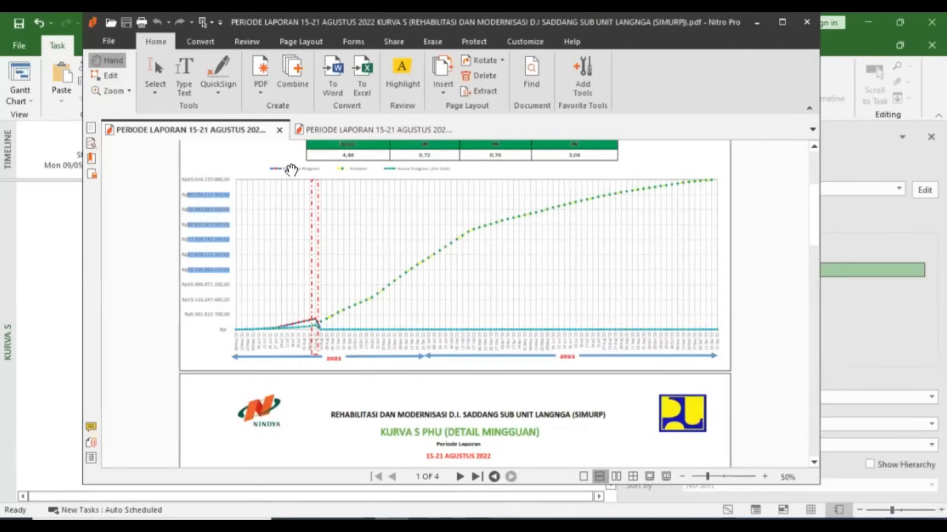
ctrl+scroll(291, 170, up, 1)
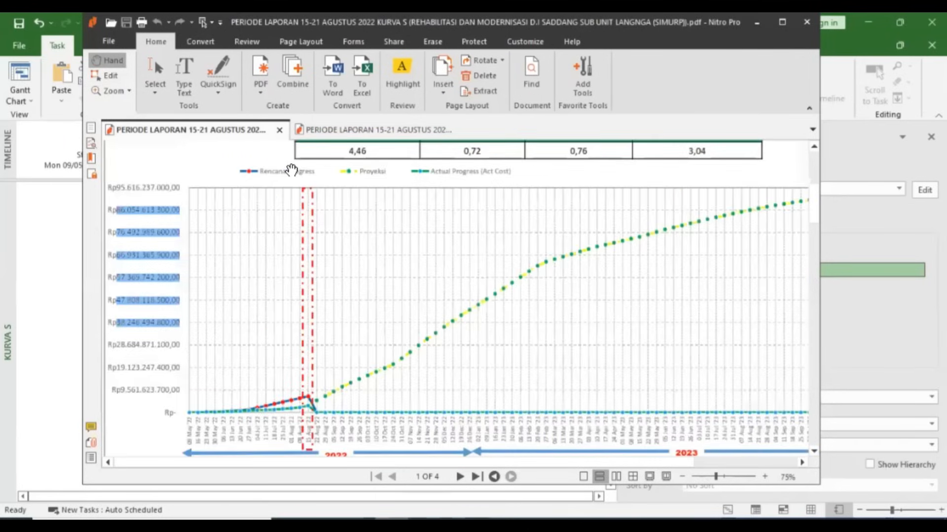
ctrl+scroll(291, 170, up, 1)
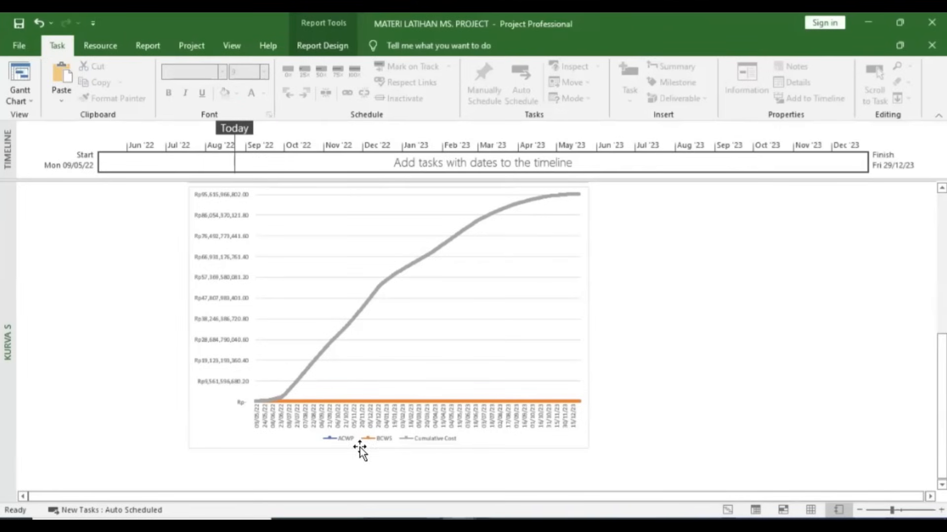
- Reopen the chart's field list in Microsoft Project and label the ACWP field "Actual Cost"
click(345, 438)
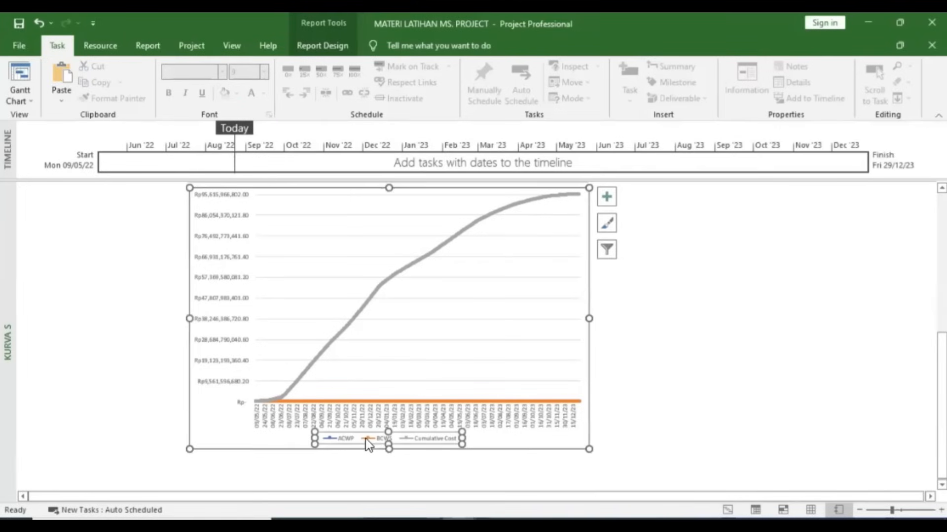
click(688, 333)
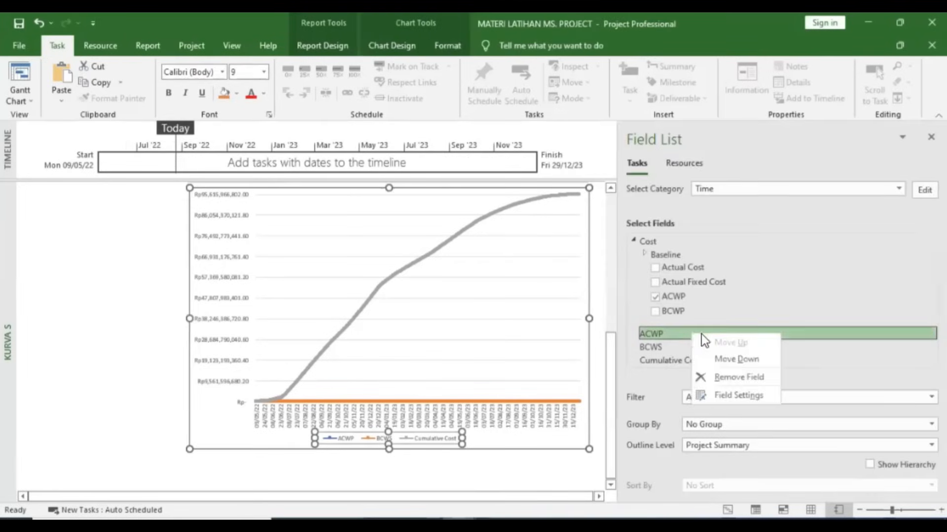
click(733, 395)
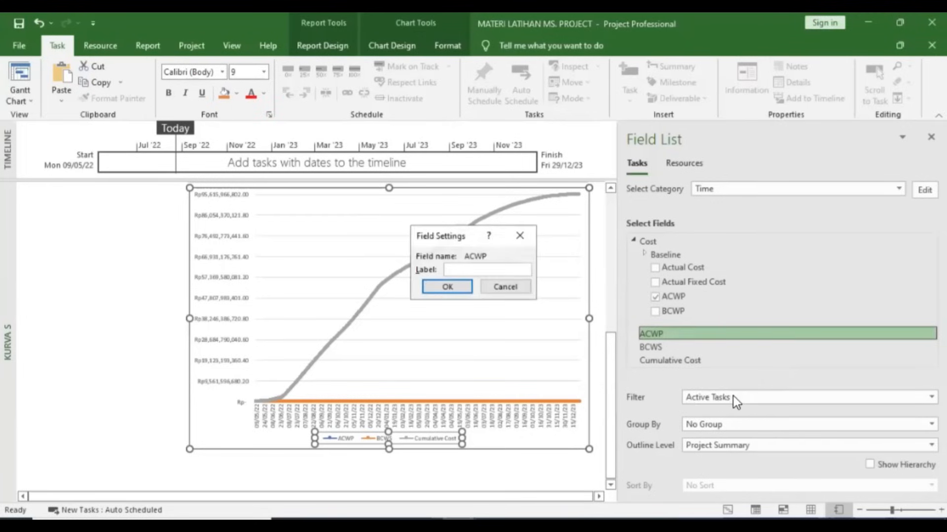
text(ac)
key(BackSpace)
key(BackSpace)
text(Actual Cost)
key(Return)
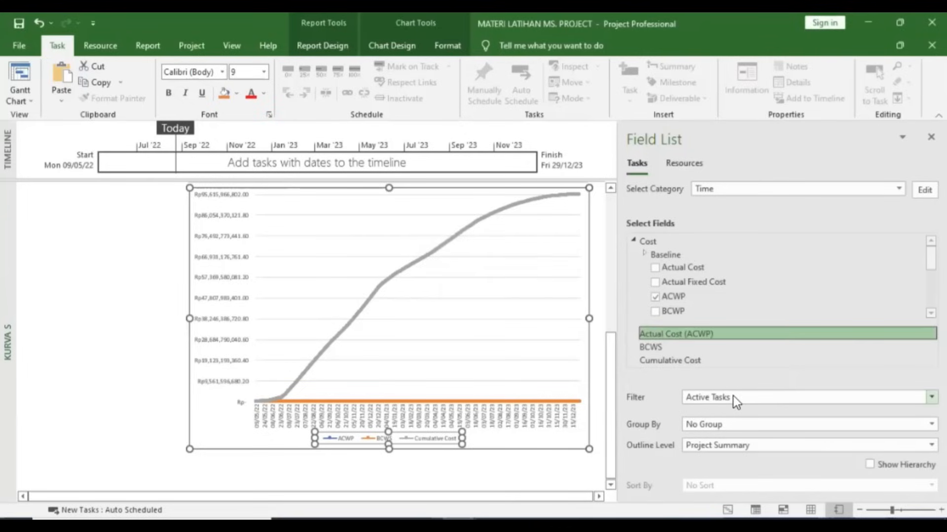
- Label the chart's BCWS field "Rencana Progres"
click(664, 347)
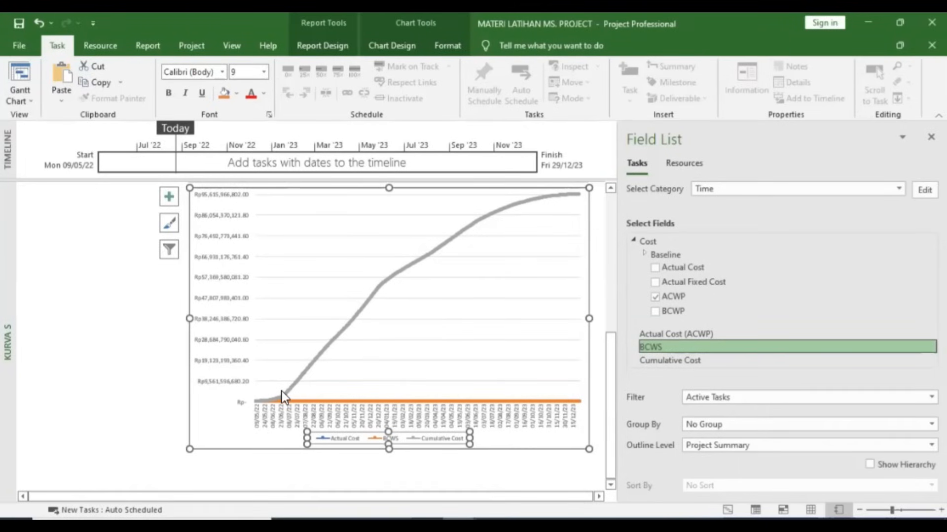
click(671, 348)
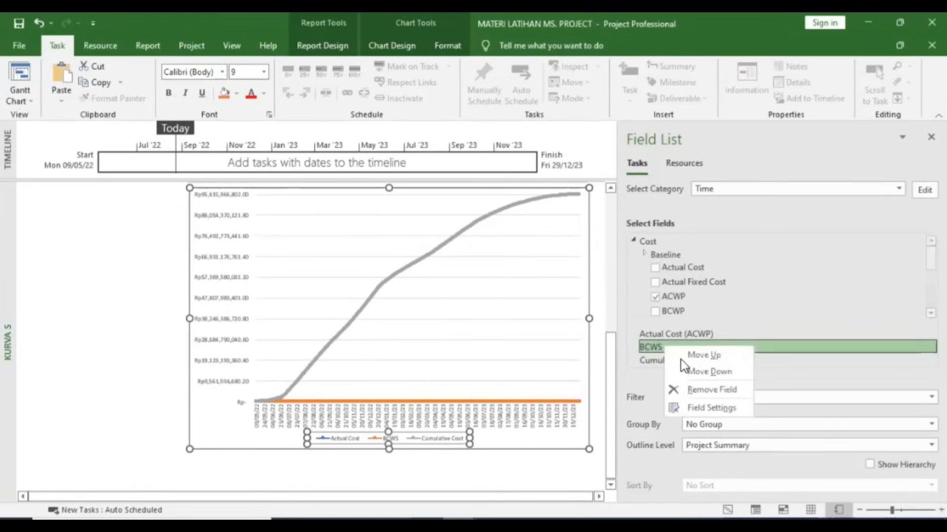
click(693, 410)
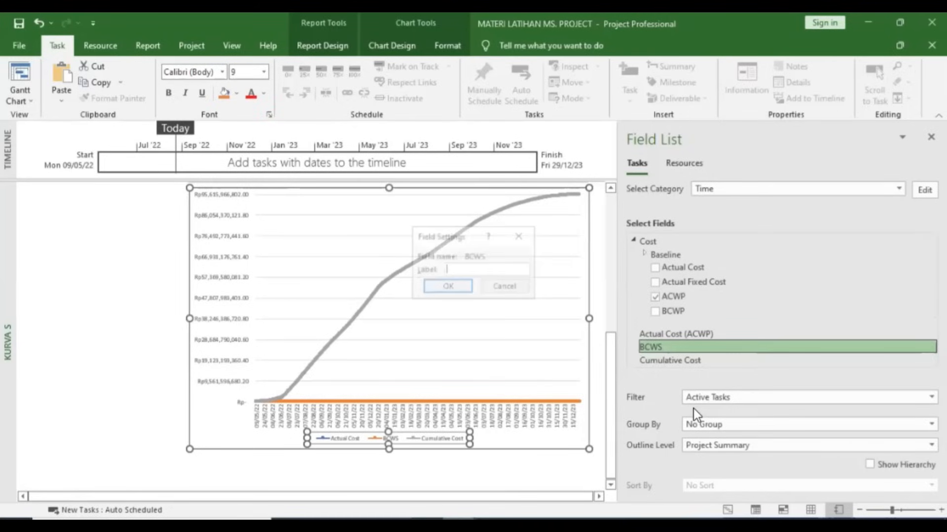
text(Rencana)
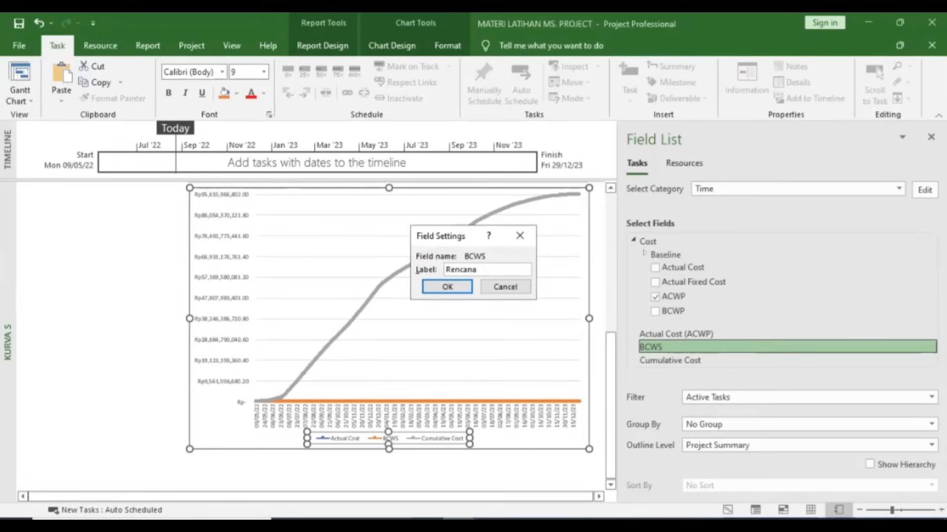
text( Progres)
key(Return)
- Label the chart's Cumulative Cost field "Proyeksi"
right_click(676, 360)
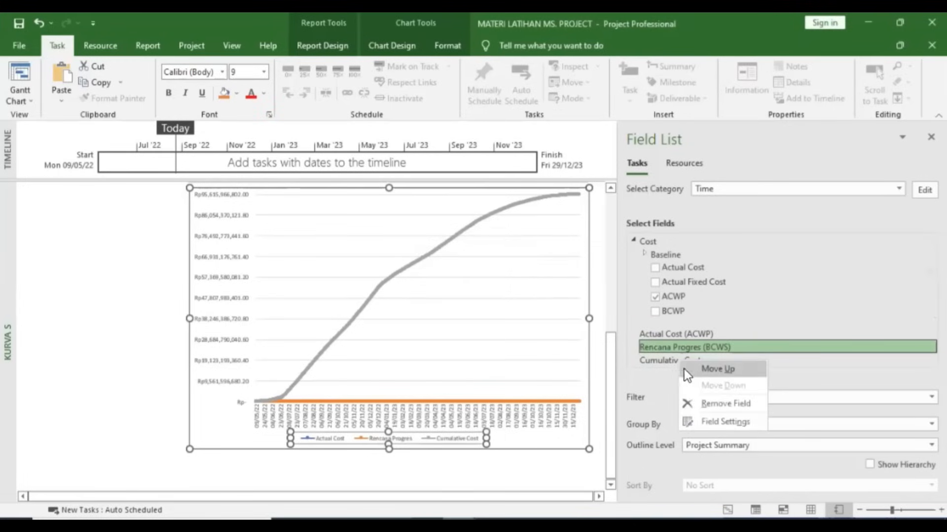
click(699, 420)
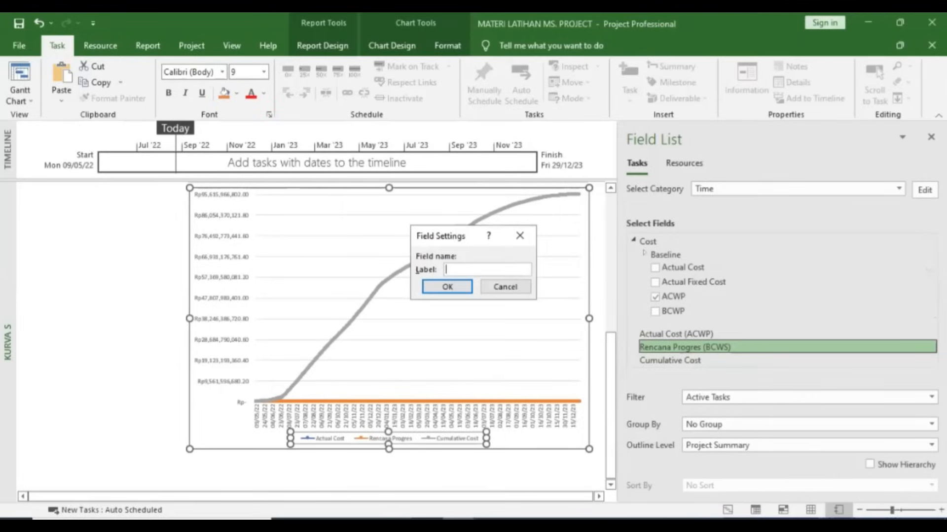
text(Proyeksi)
key(Return)
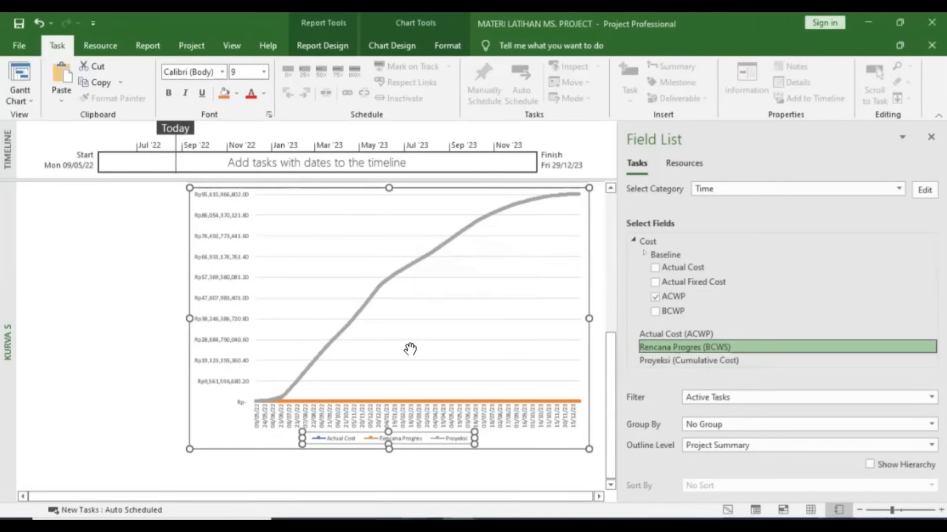
- Review the S-curve charts on the first two pages of the reference PDF in Nitro Pro, and return to Microsoft Project
key(alt+Tab)
scroll(453, 368, down, 3)
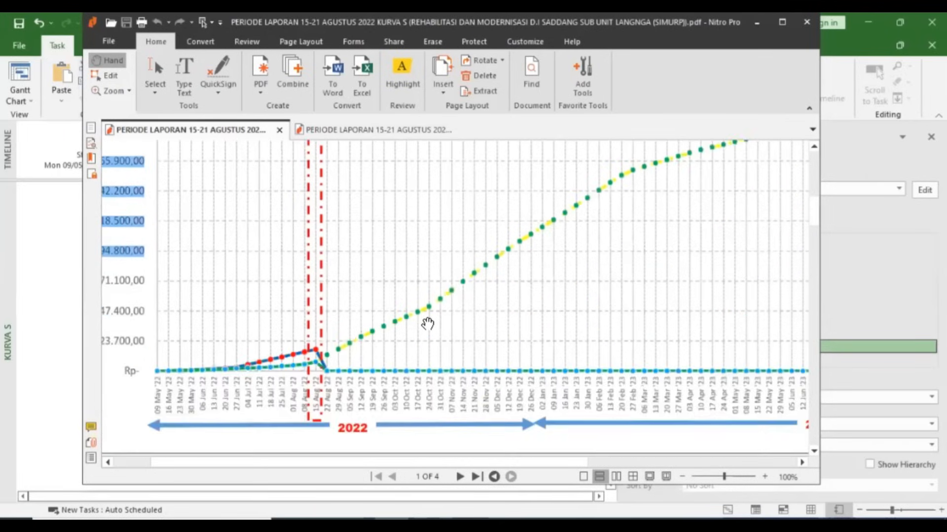
scroll(439, 347, down, 2)
scroll(440, 349, down, 1)
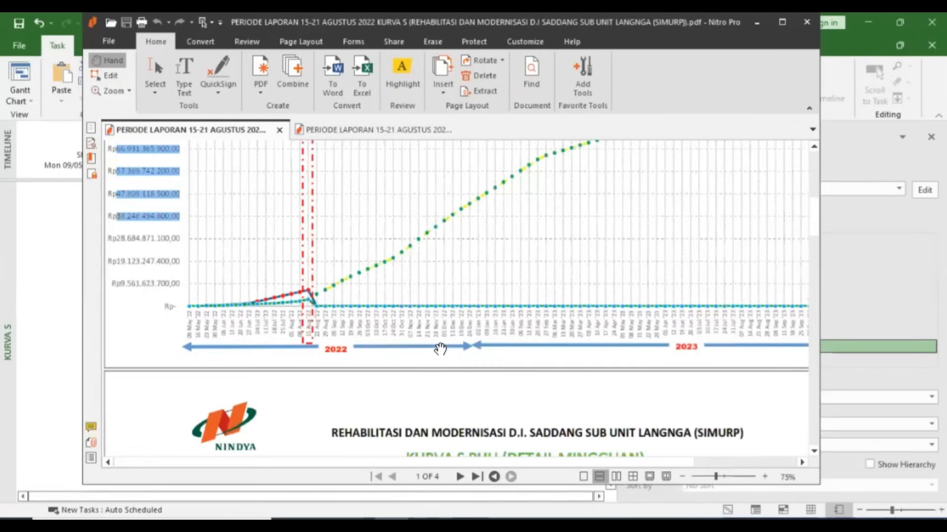
scroll(440, 348, down, 1)
scroll(419, 282, down, 3)
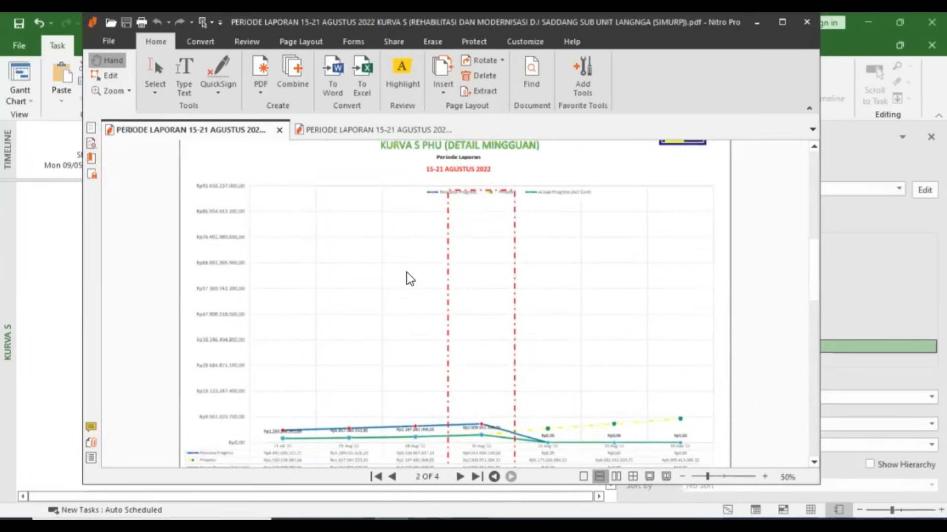
scroll(407, 272, up, 5)
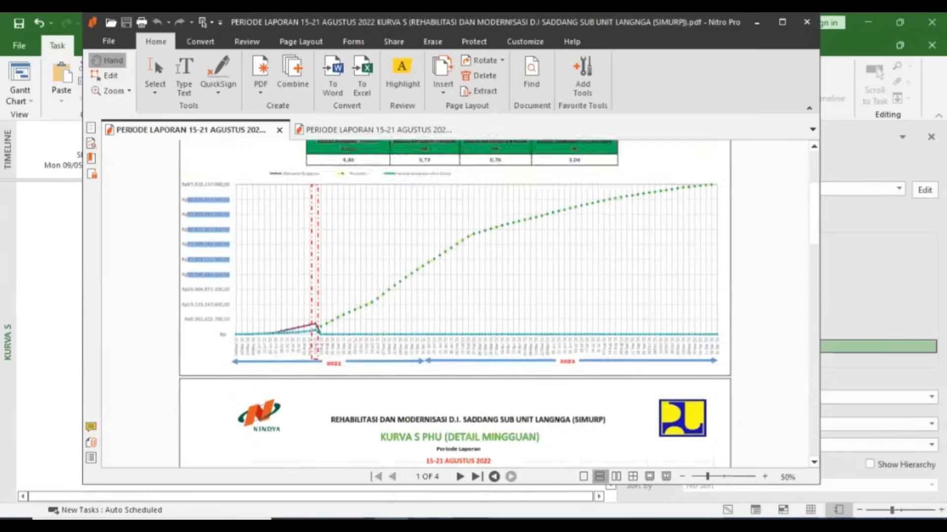
key(alt+Tab)
- Close the field list and show the line formatting options for the Proyeksi data series
click(407, 267)
click(931, 137)
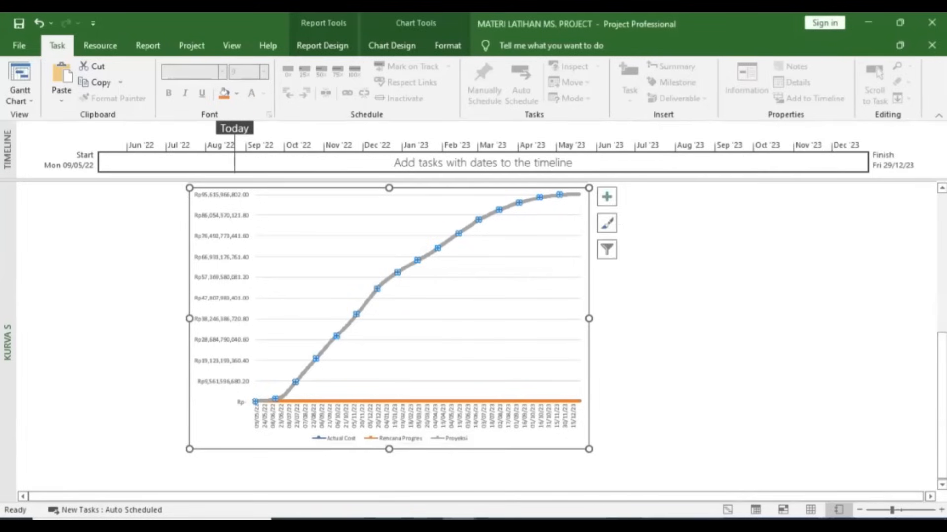
right_click(379, 288)
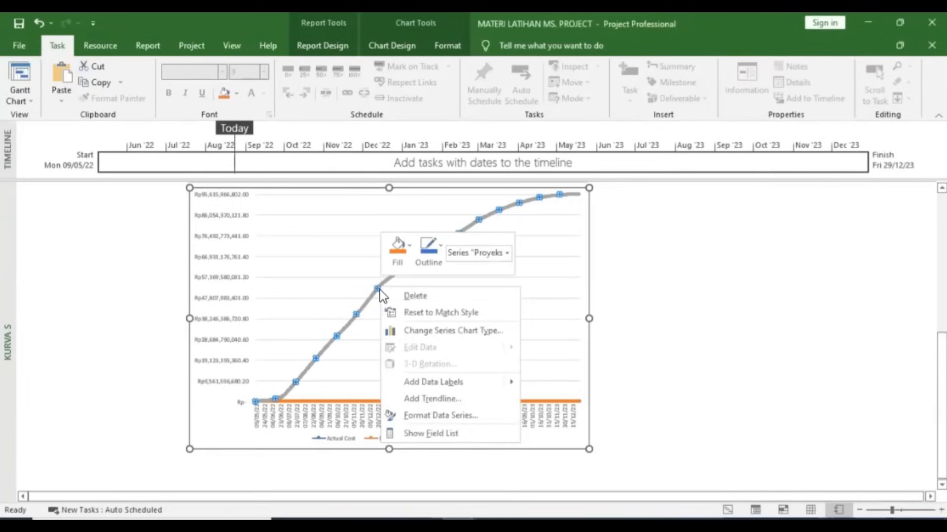
click(435, 416)
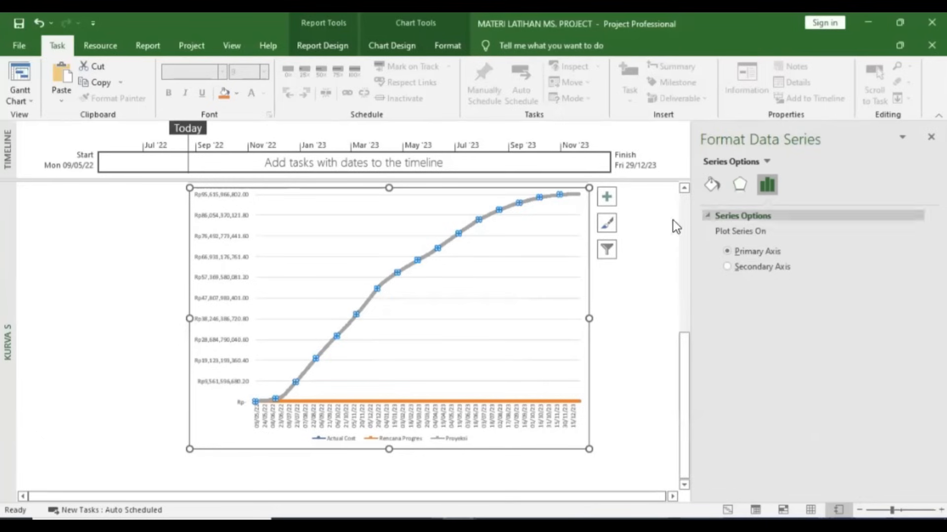
click(711, 185)
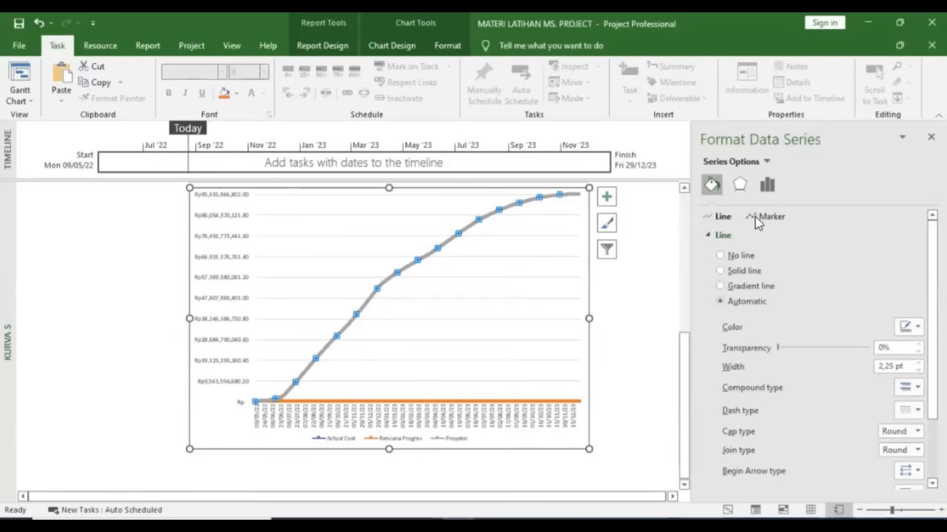
- Examine the line colours, dash style and markers of the S-curve series in the Nitro Pro reference PDF
key(alt+Tab)
scroll(353, 325, up, 1)
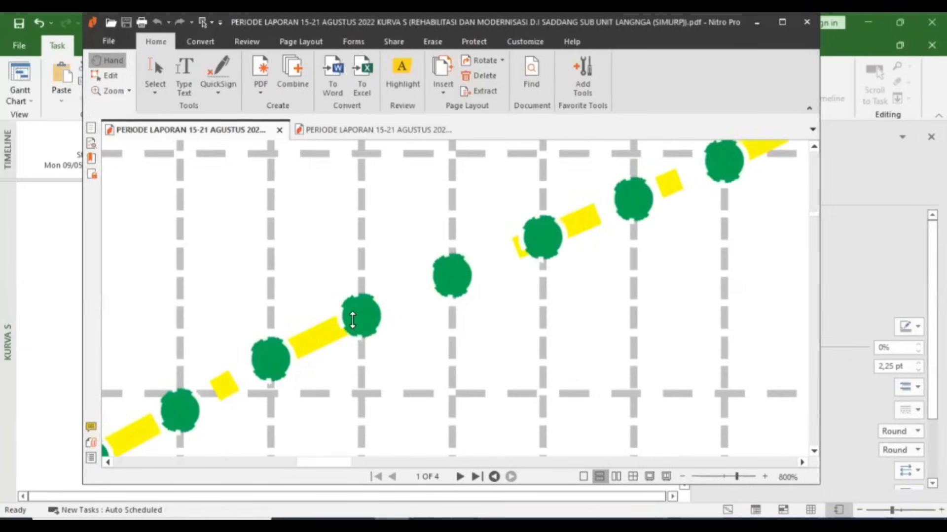
key(alt+Tab)
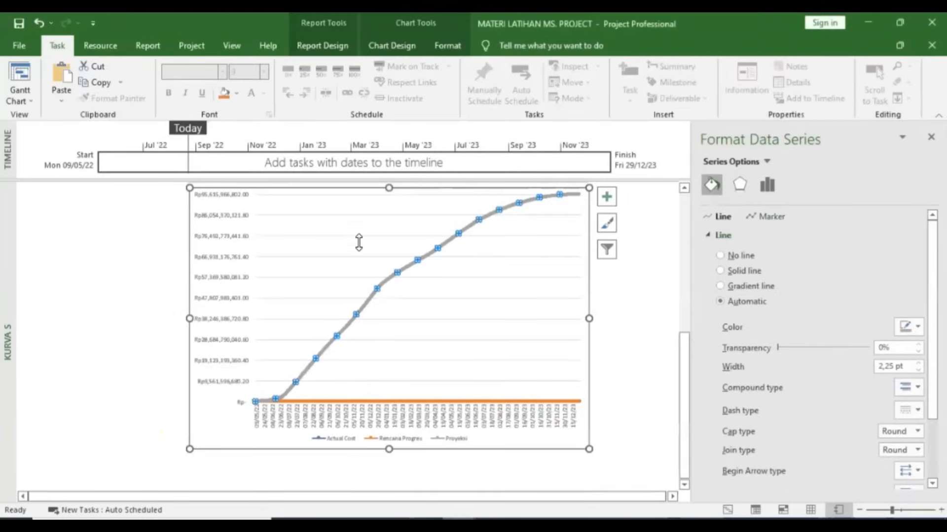
key(alt+Tab)
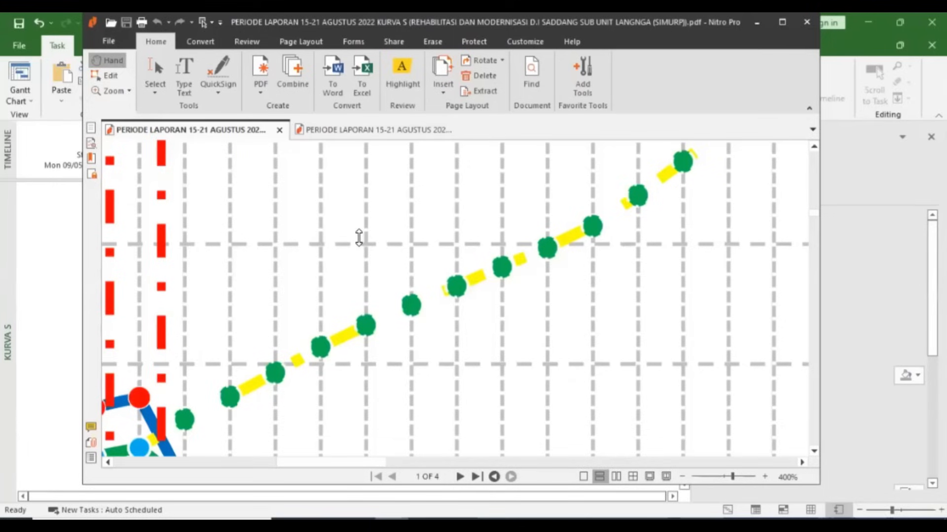
scroll(753, 292, down, 3)
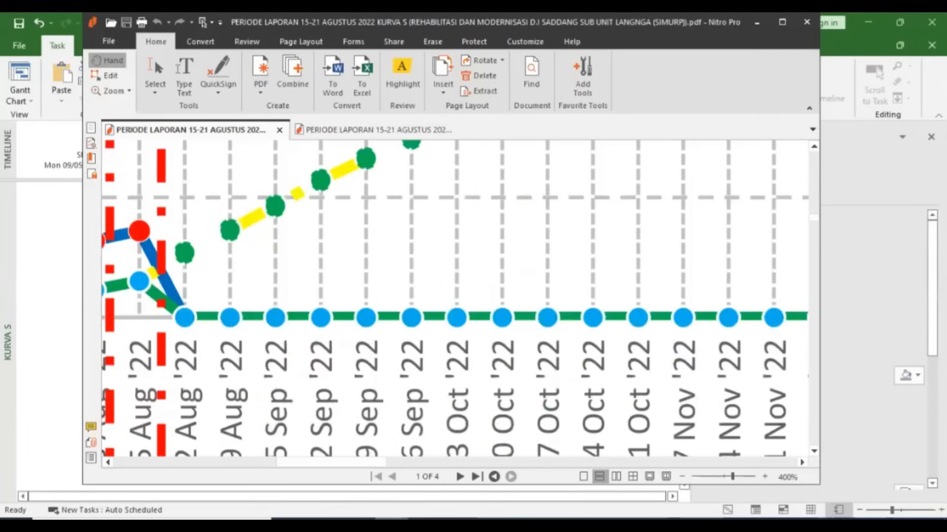
- Finish viewing the reference S-curve, return to Microsoft Project, and colour the Proyeksi series line solid yellow
scroll(767, 229, down, 2)
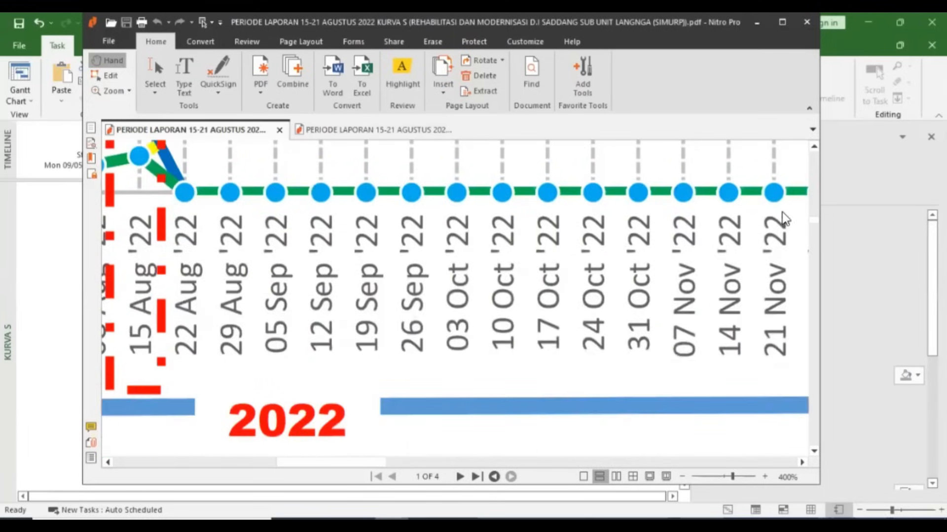
key(alt+Tab)
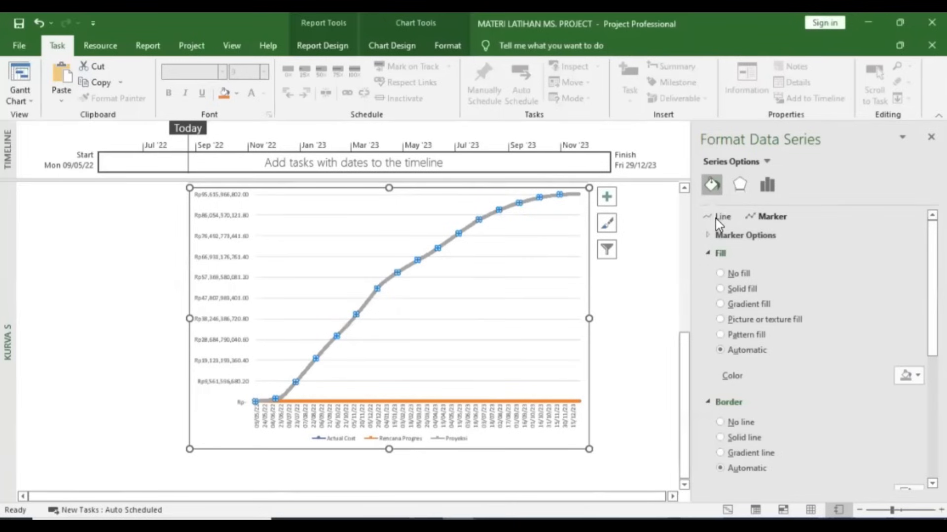
click(715, 217)
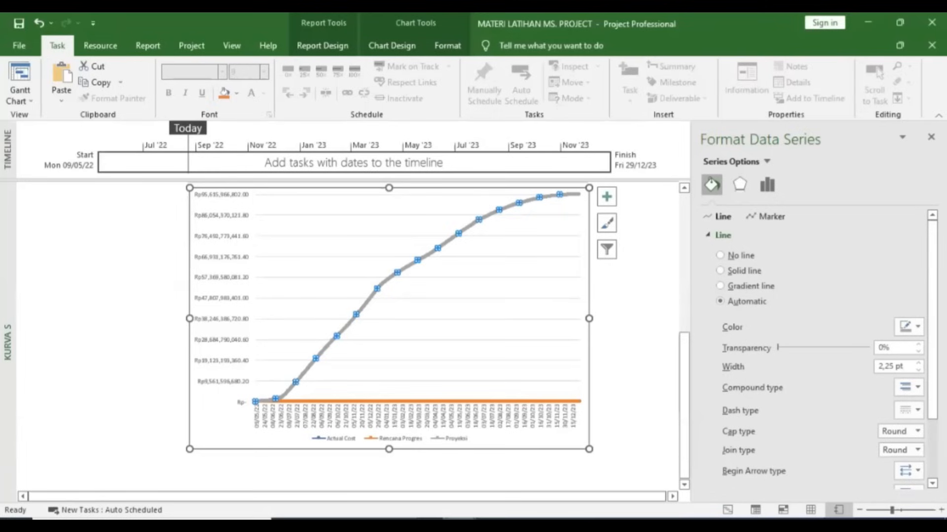
click(909, 326)
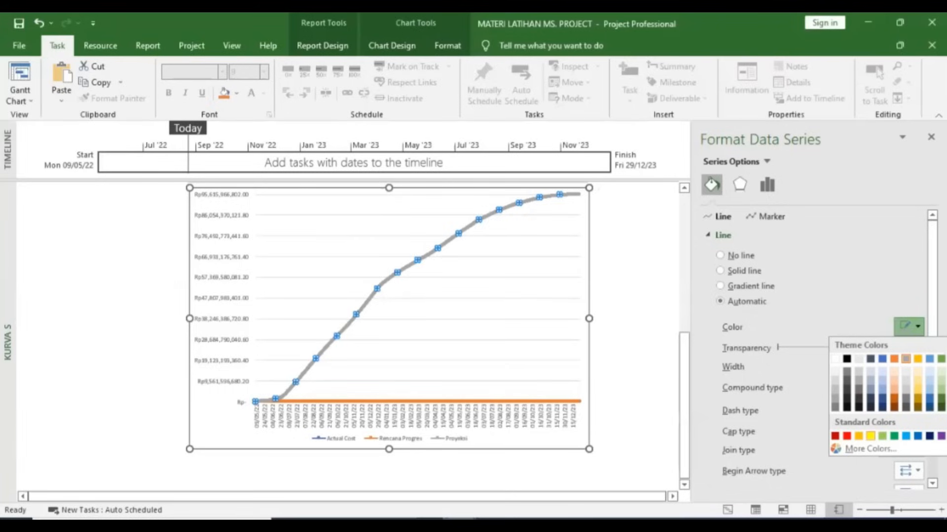
click(870, 435)
click(450, 304)
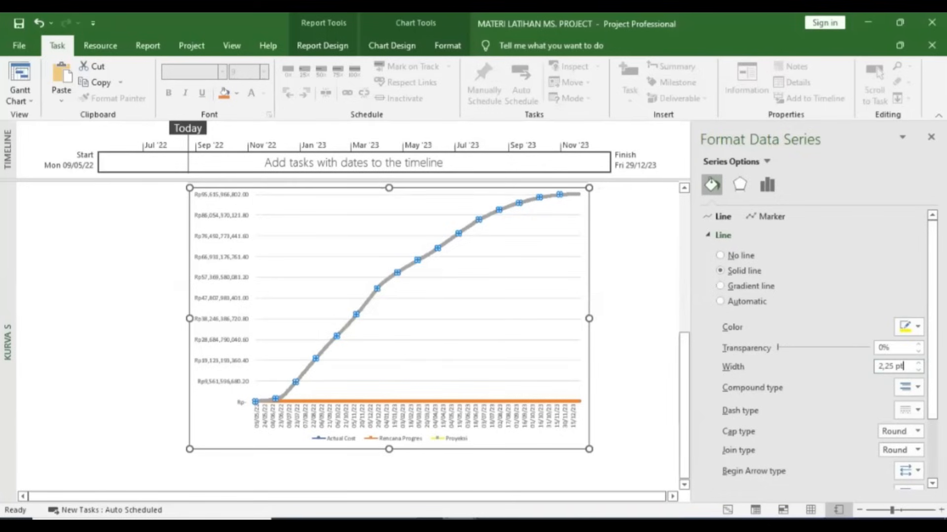
- Set the Proyeksi series line width to 0,75 pt and its join type to Miter
drag(906, 367, 877, 367)
text(0,75)
key(Return)
click(917, 450)
click(893, 487)
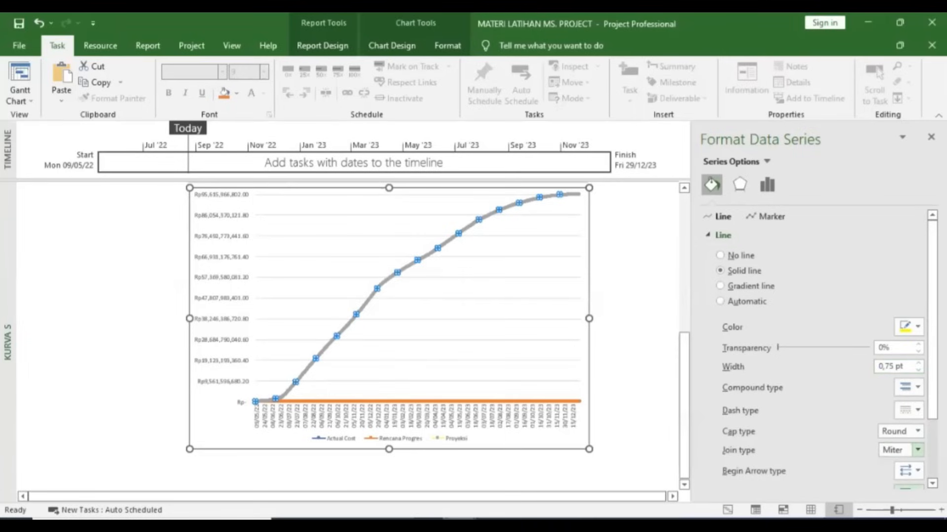
scroll(721, 213, down, 3)
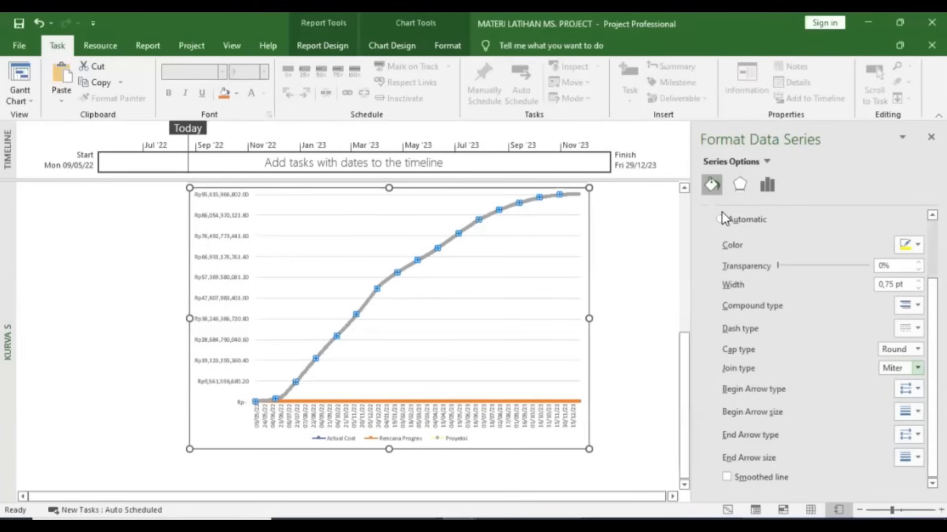
scroll(722, 212, up, 3)
scroll(745, 218, down, 1)
scroll(751, 218, up, 2)
- Give the Proyeksi series built-in diamond markers with size 6
click(754, 217)
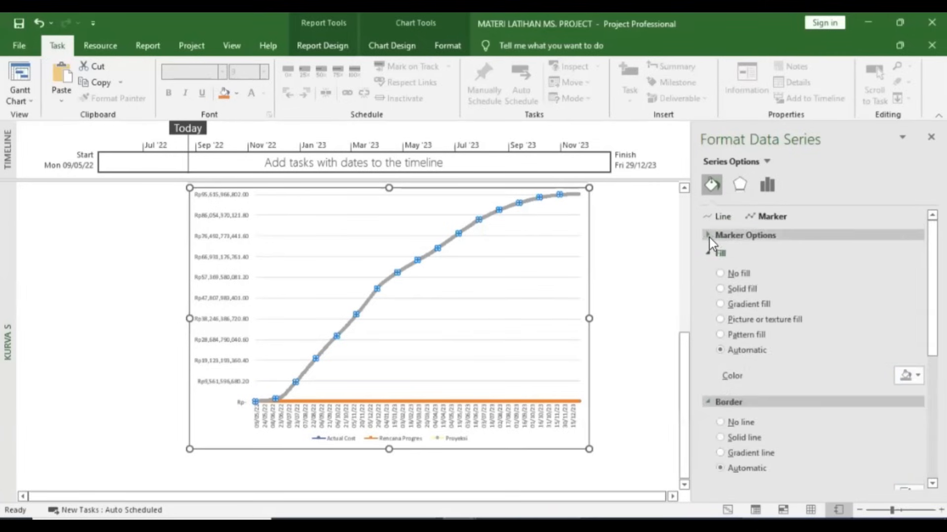
click(709, 236)
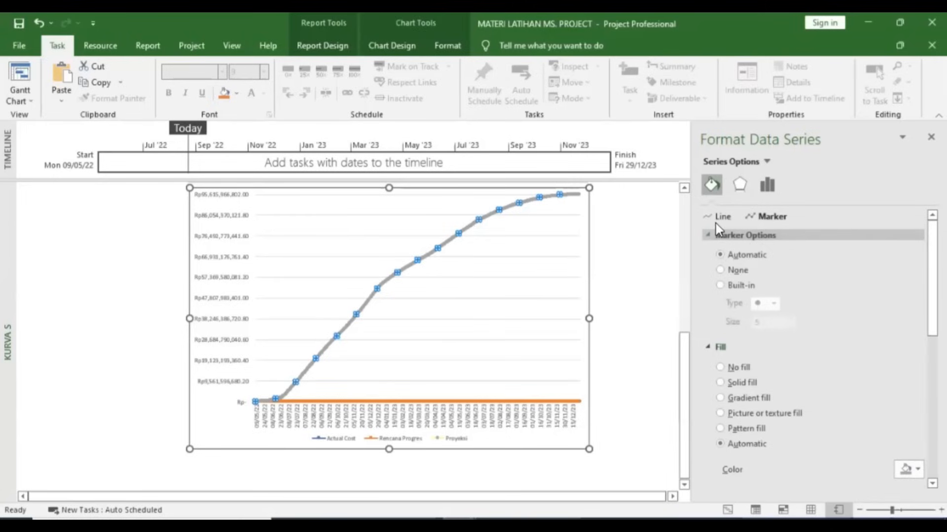
click(735, 285)
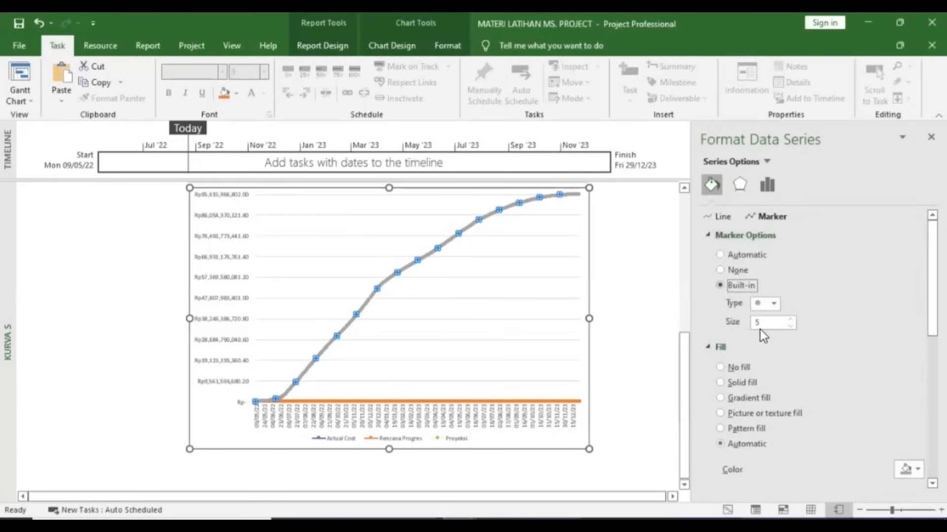
click(774, 304)
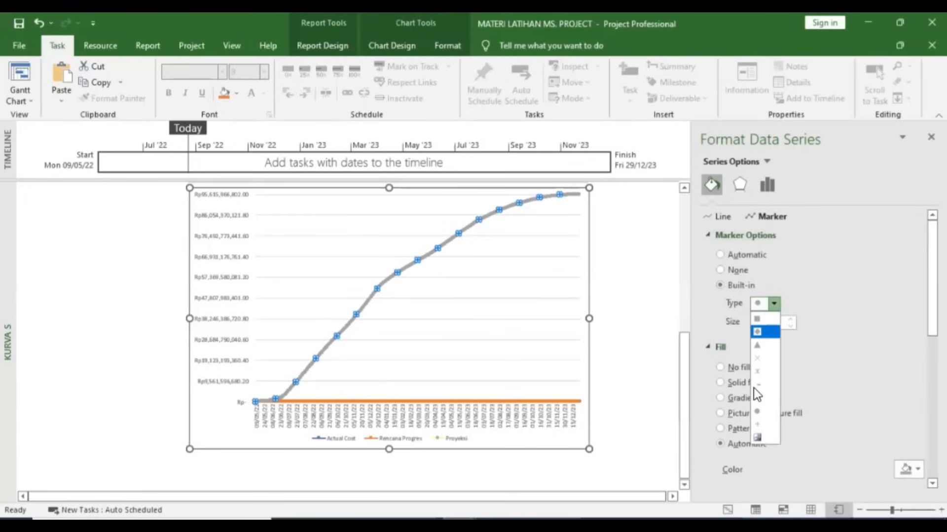
click(765, 333)
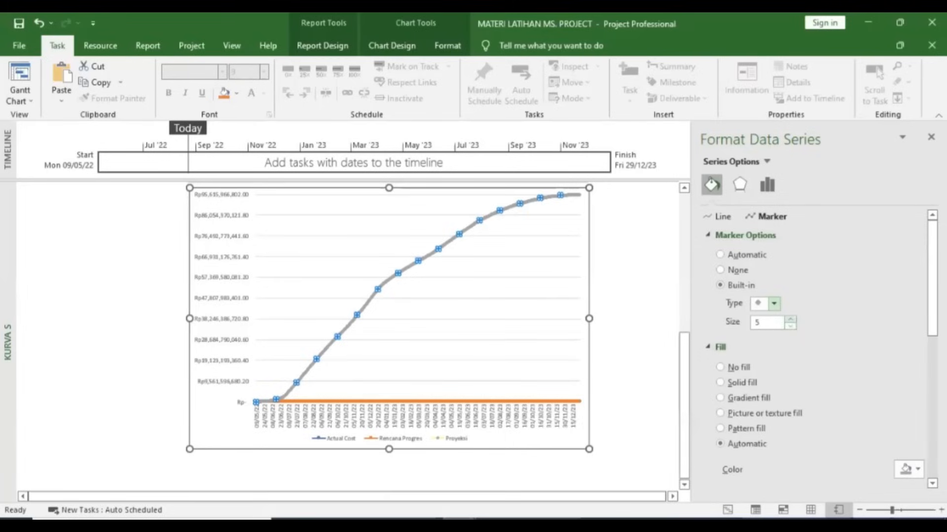
click(790, 319)
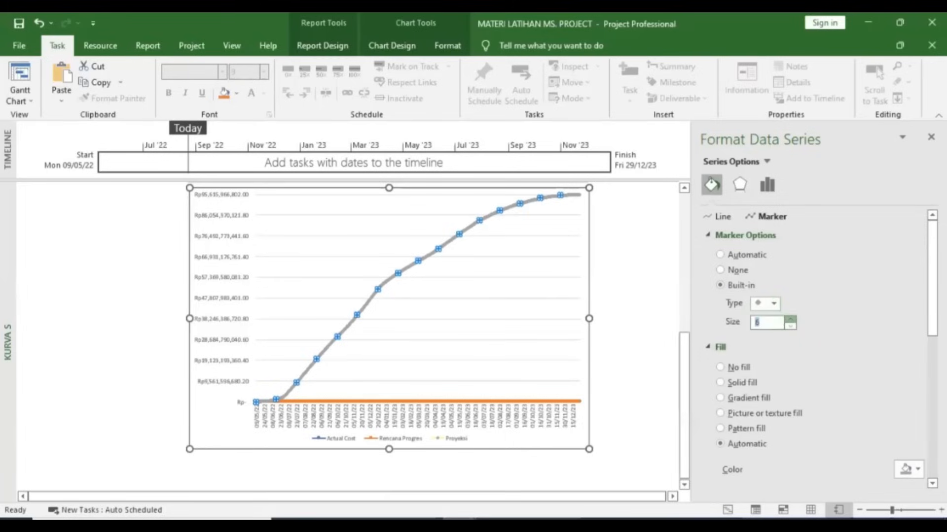
- Give the Proyeksi markers a solid Light Green fill and a solid light green border
scroll(719, 310, down, 3)
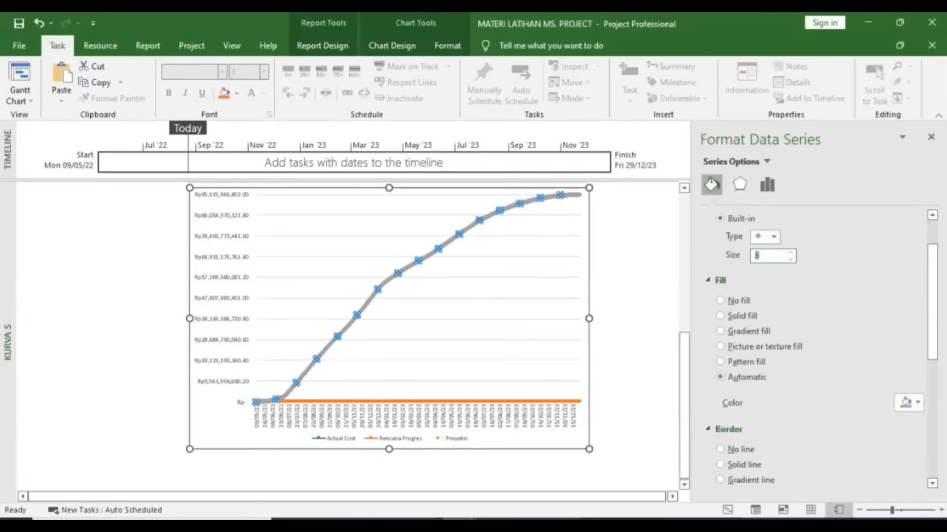
click(910, 402)
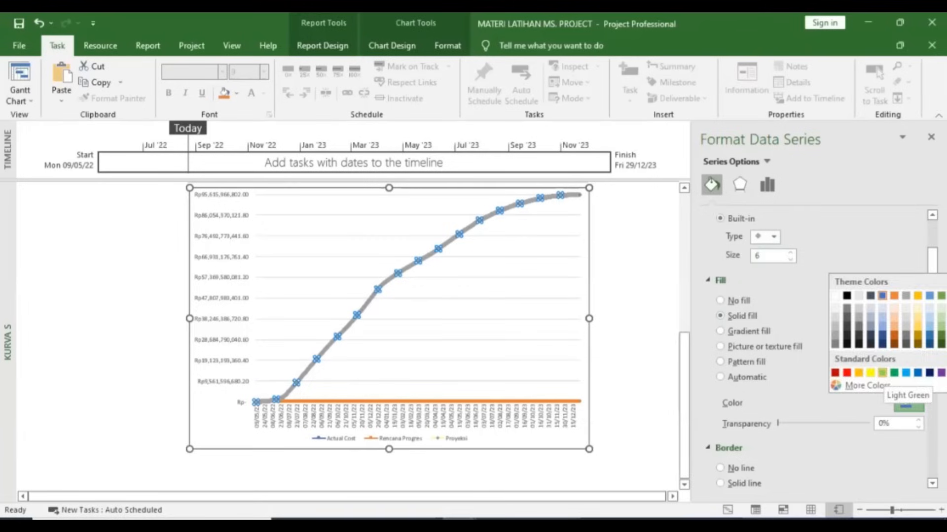
click(882, 373)
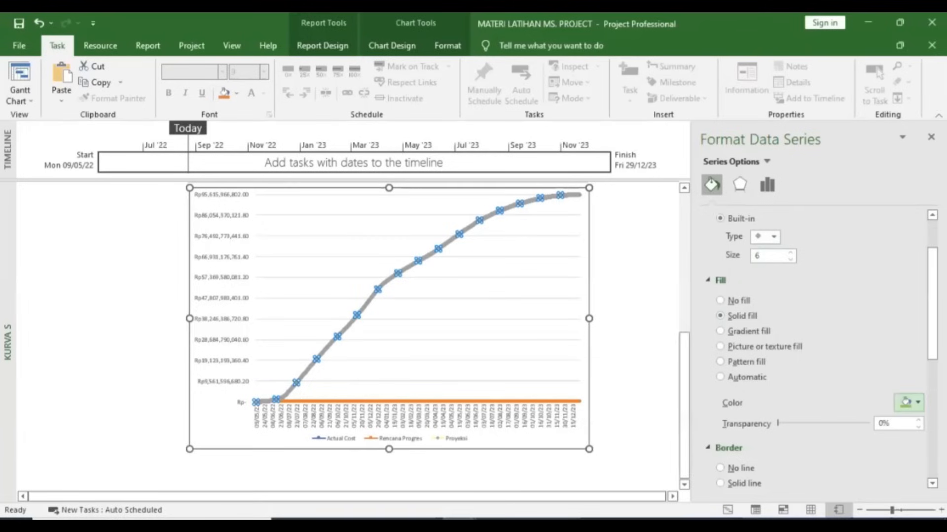
scroll(719, 336, down, 3)
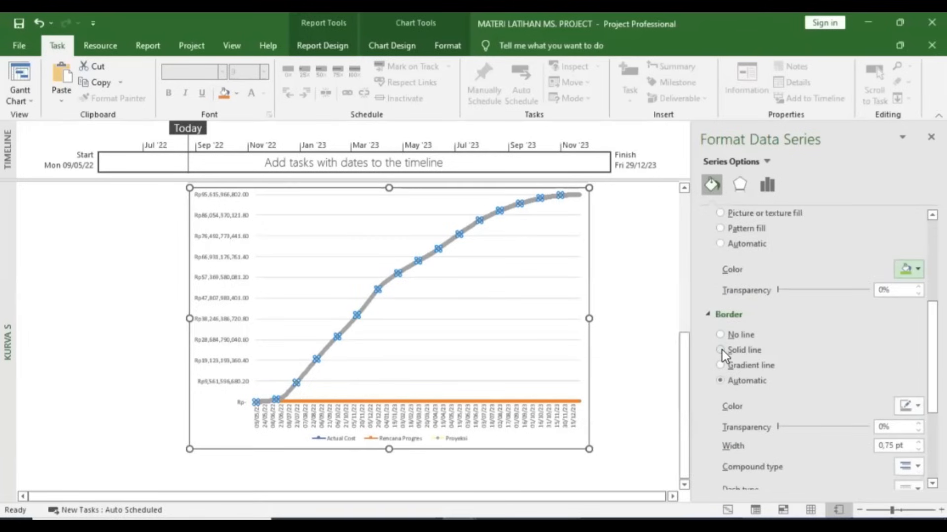
click(722, 350)
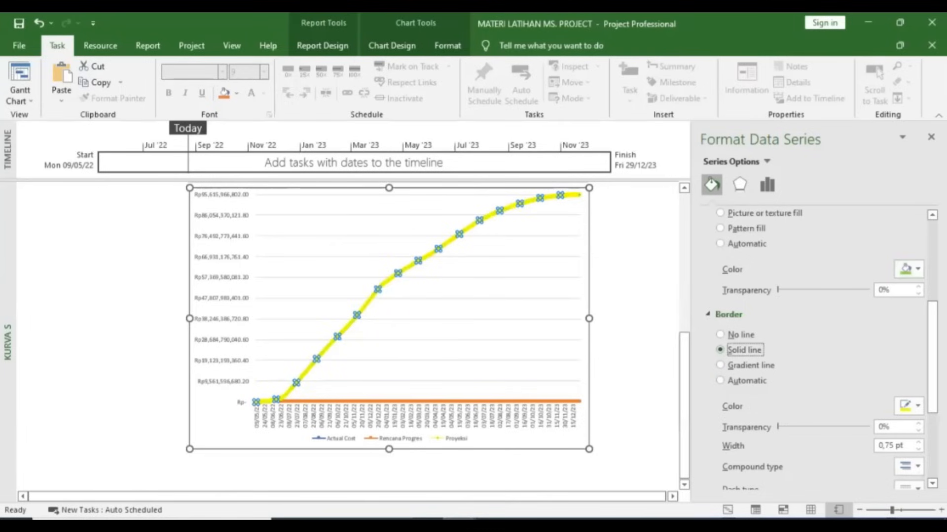
click(910, 406)
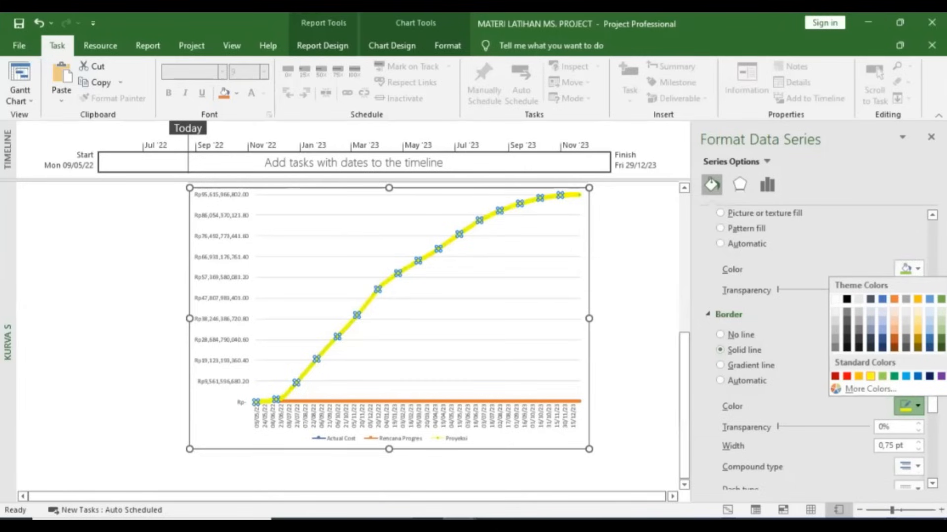
click(694, 385)
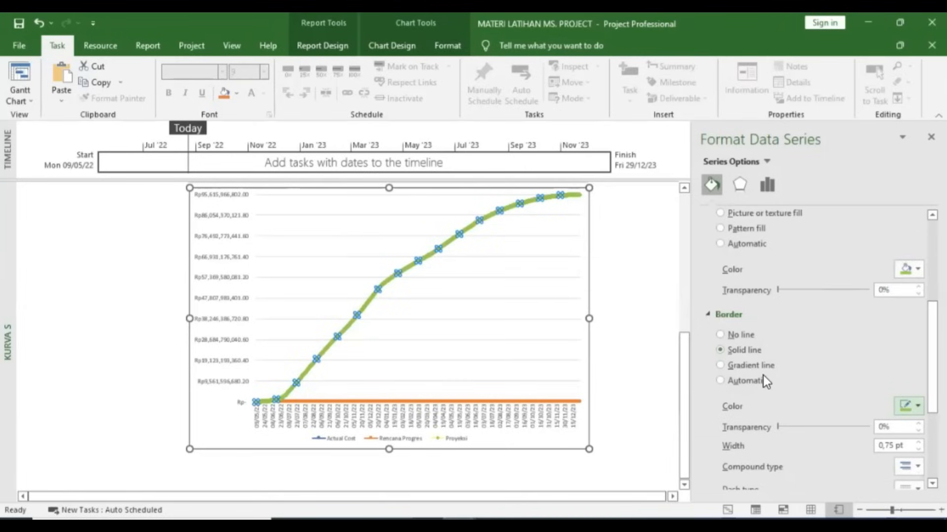
- Examine the remaining line and marker border settings of the Proyeksi series, including the join type choices
scroll(762, 376, down, 3)
scroll(763, 376, down, 2)
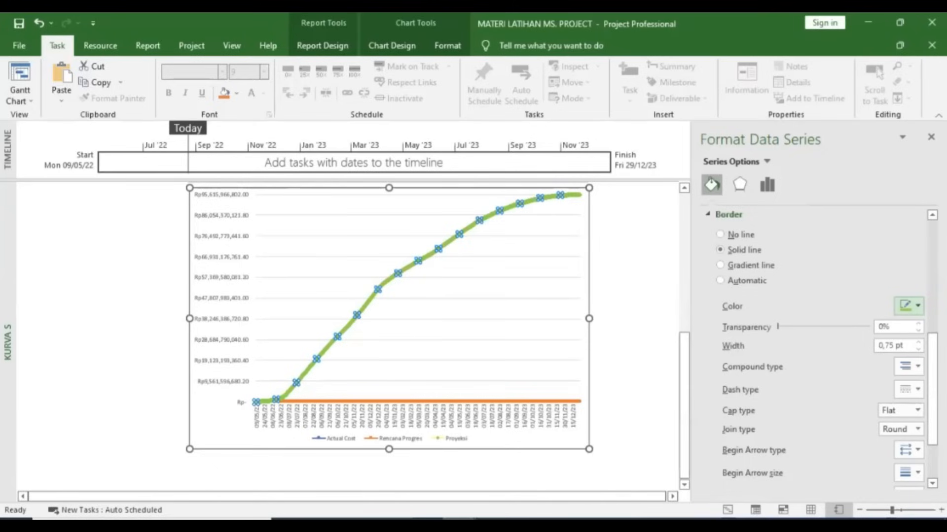
scroll(918, 396, down, 2)
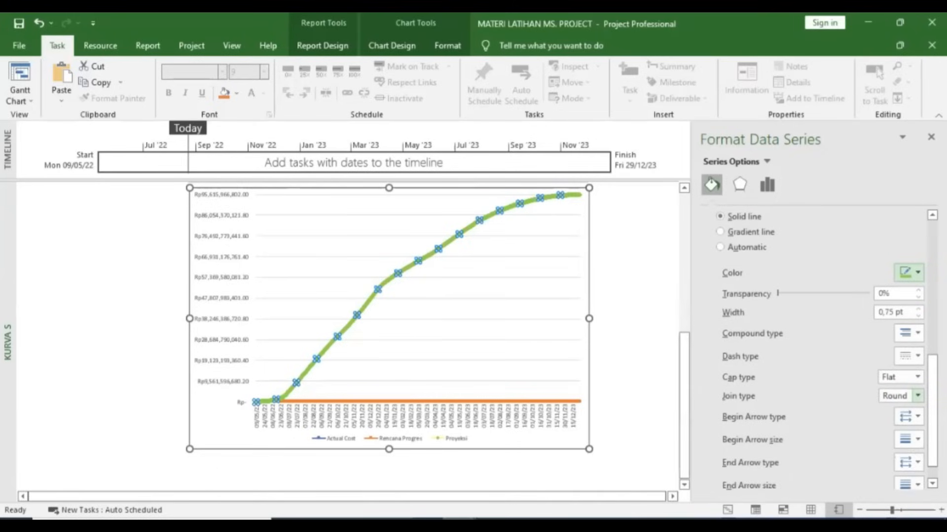
click(918, 396)
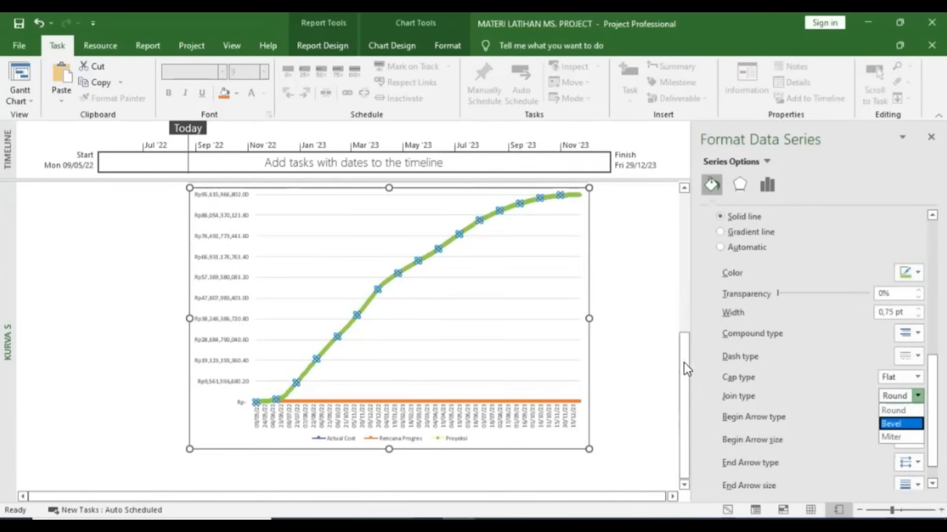
click(700, 357)
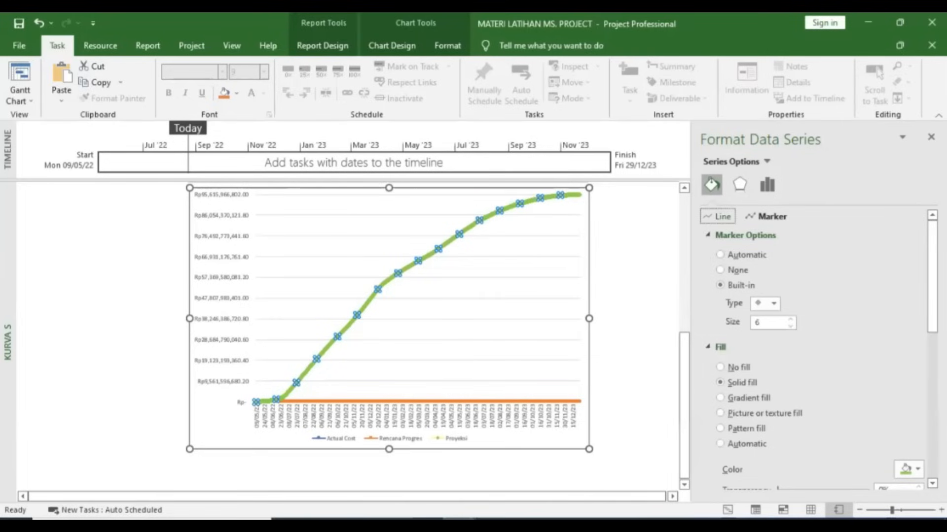
click(718, 217)
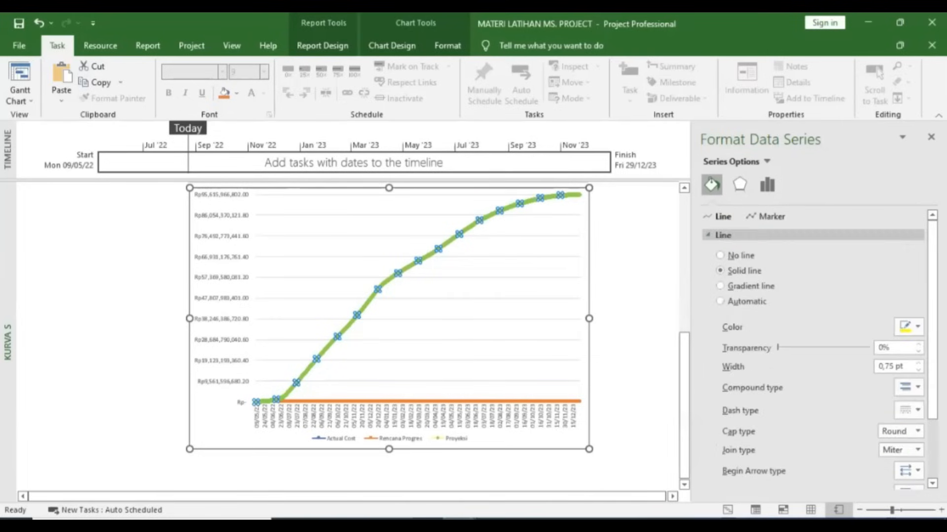
scroll(820, 351, down, 1)
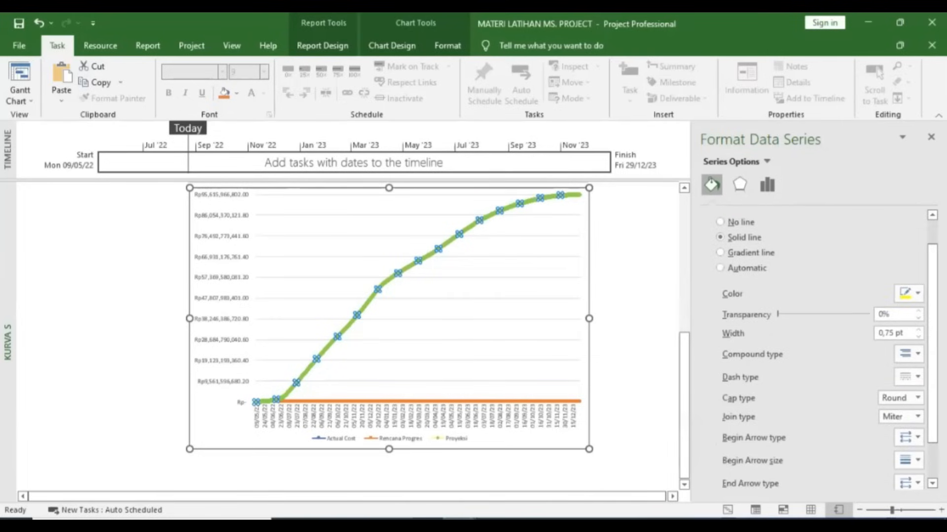
scroll(771, 237, up, 1)
click(764, 216)
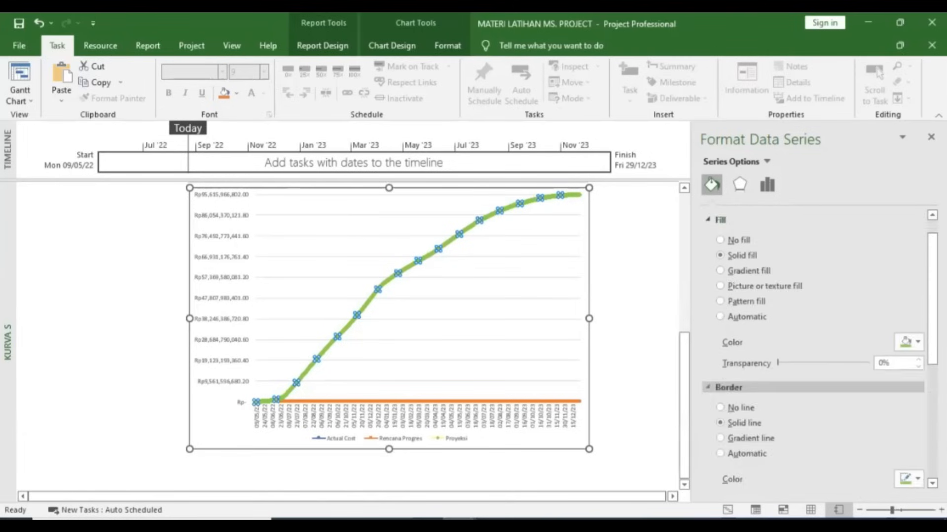
scroll(813, 345, down, 5)
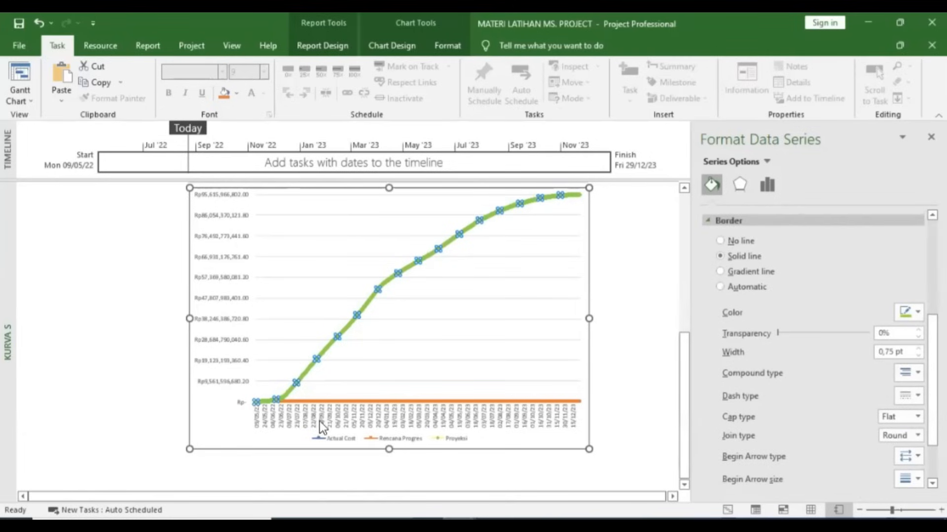
- Set the border width of the Rencana Progres legend entry to 0,75 pt
scroll(371, 452, up, 1)
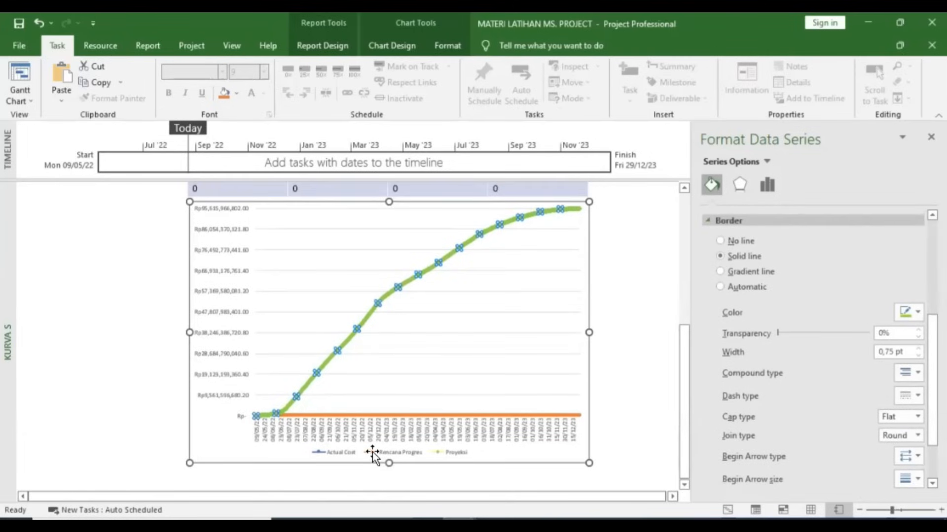
double_click(373, 453)
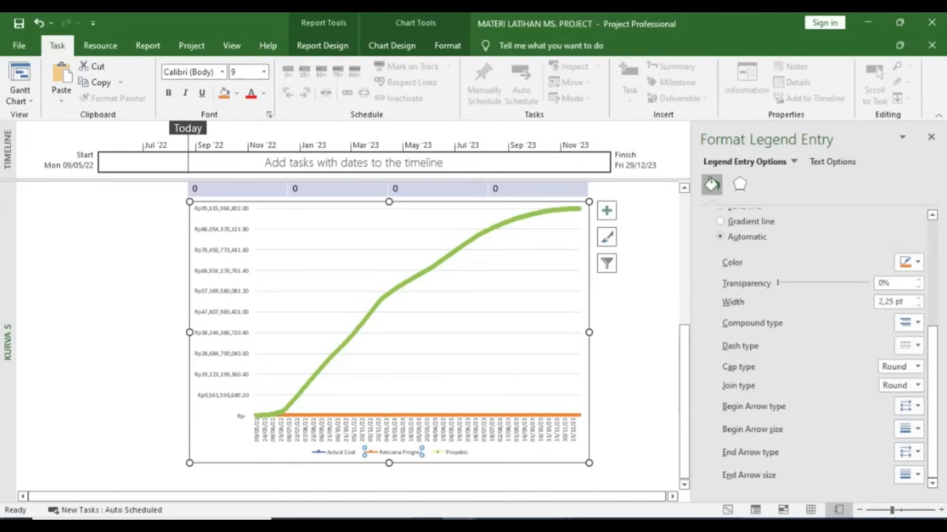
click(918, 304)
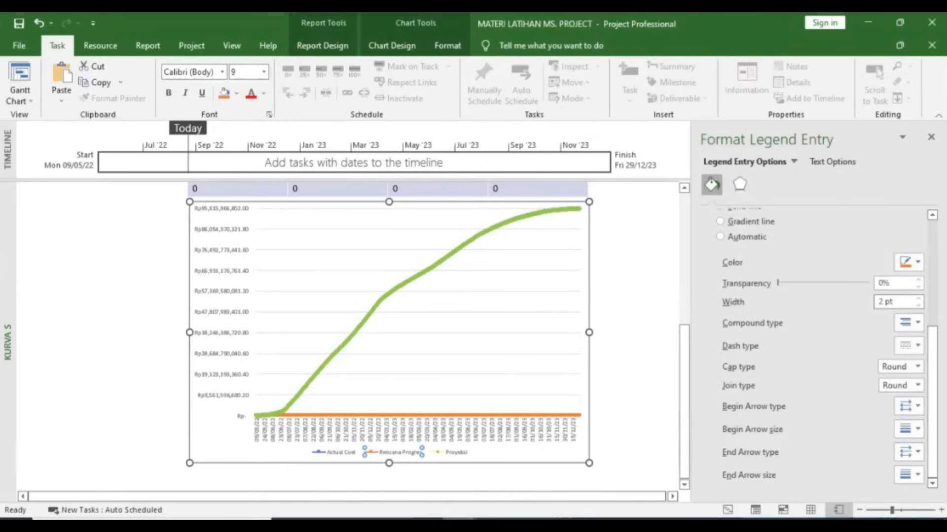
key(BackSpace)
text(0,75)
key(Return)
scroll(722, 330, up, 5)
scroll(722, 329, down, 3)
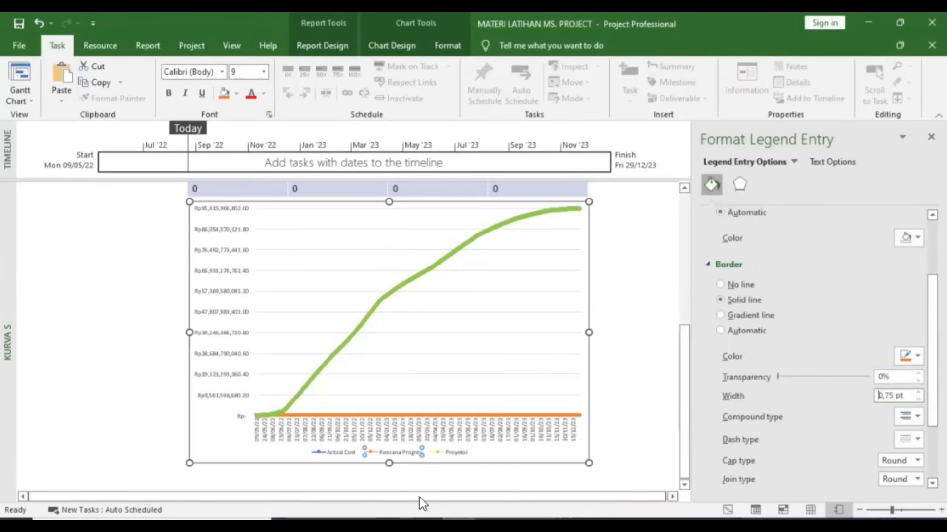
- Check which axis the flat series along the chart's baseline and the Proyeksi series are plotted on
click(530, 457)
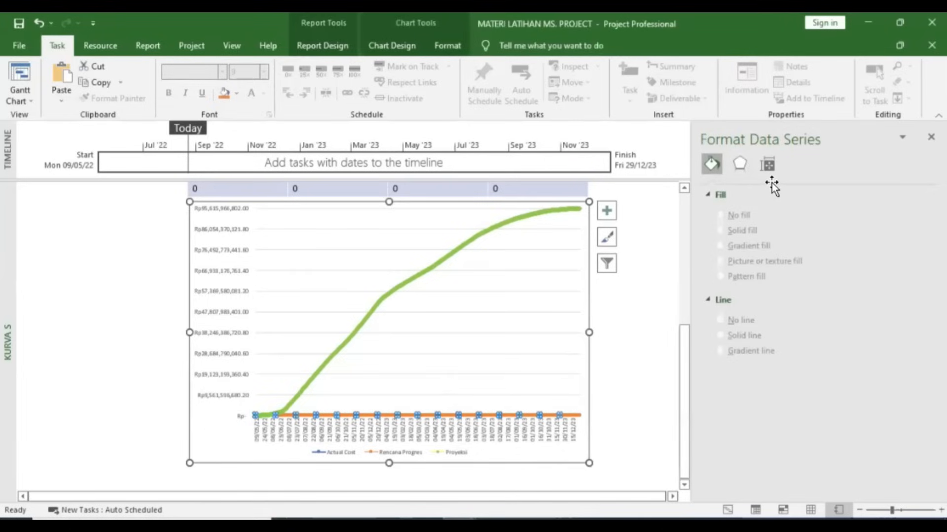
click(768, 168)
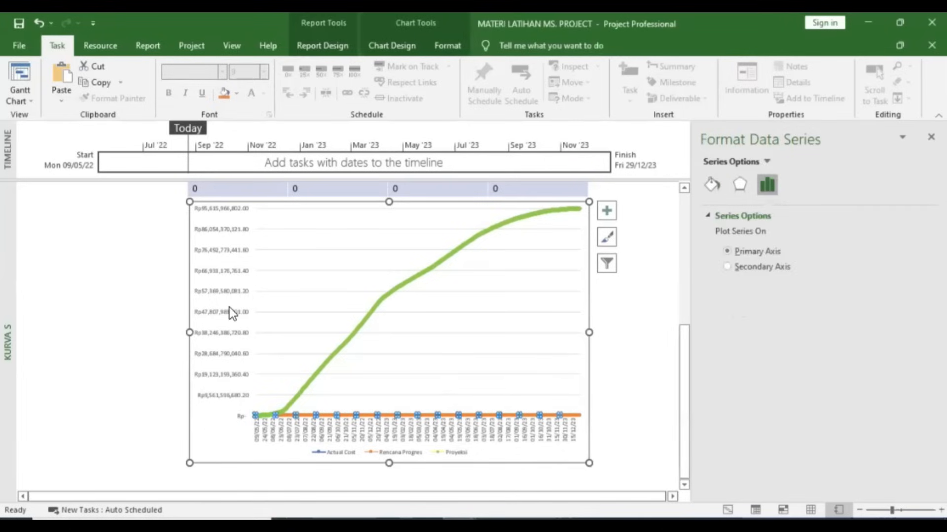
click(780, 283)
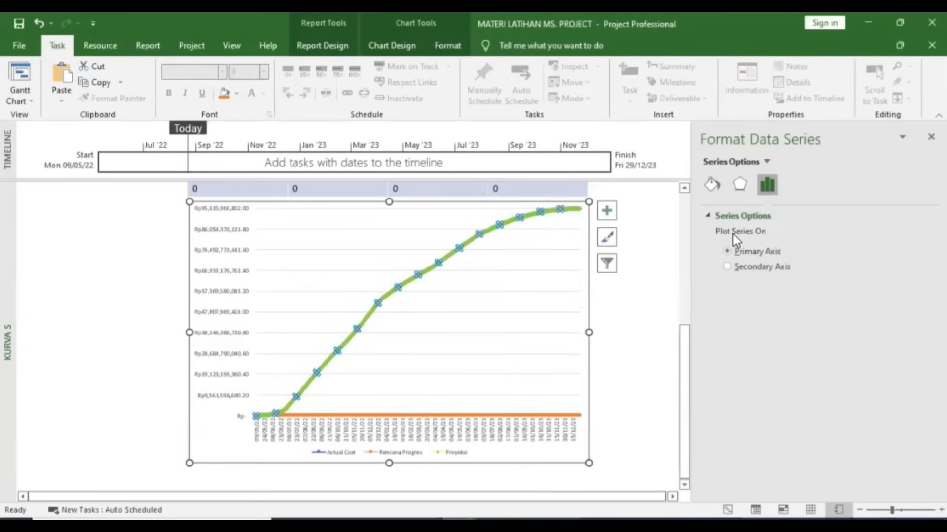
- Set the Actual Cost series line to a width of 0,75 pt with a Miter join type
click(711, 184)
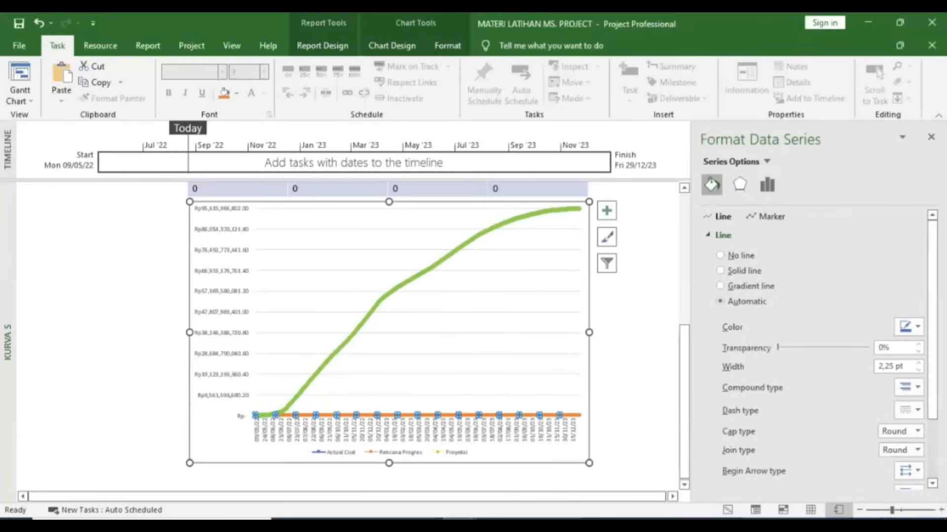
triple_click(890, 367)
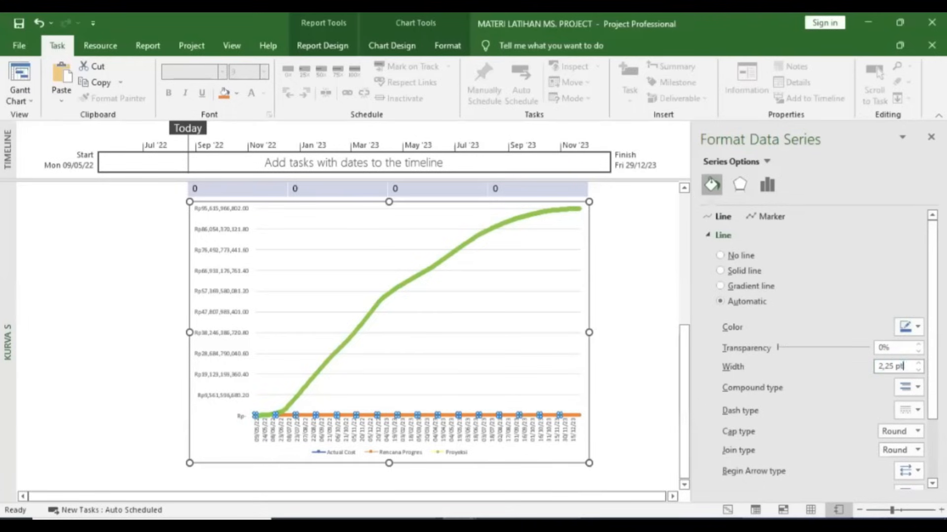
text(0,75)
click(917, 451)
click(901, 491)
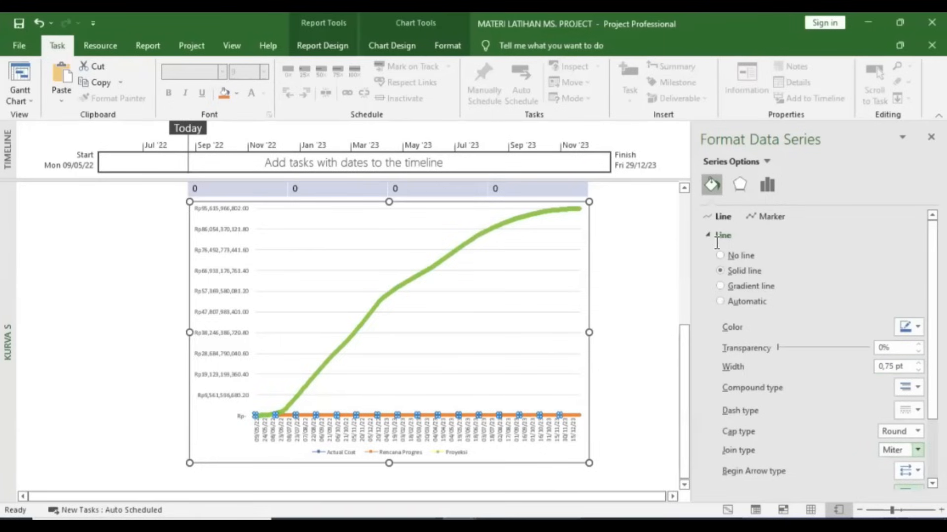
- Change the Actual Cost markers to the built-in diamond type with size 6
click(766, 216)
click(734, 285)
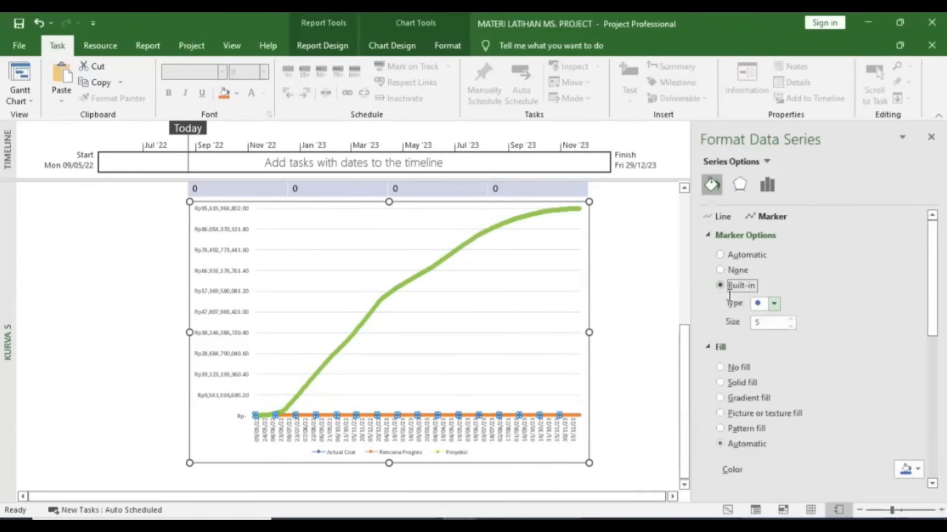
click(774, 305)
click(765, 331)
click(790, 319)
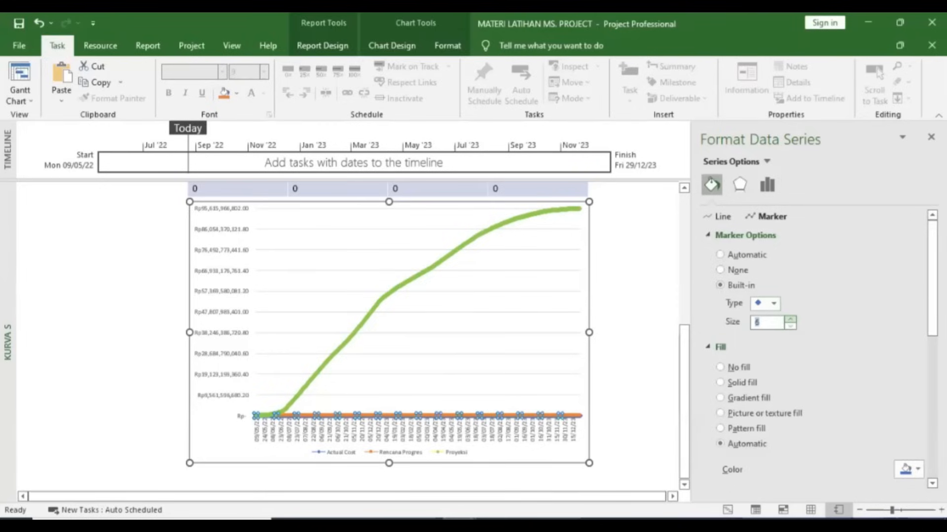
- Give the Actual Cost markers a solid red fill and a solid red border
scroll(790, 318, down, 1)
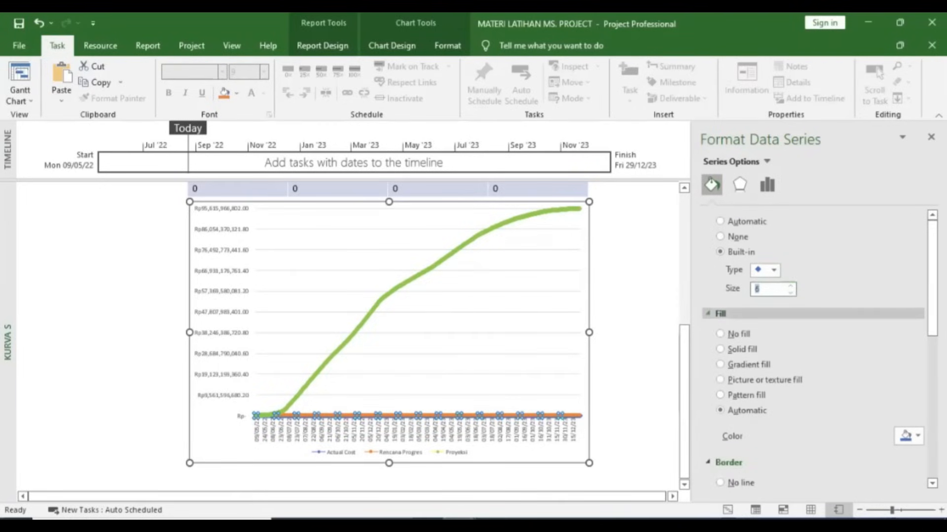
scroll(813, 394, down, 1)
click(909, 369)
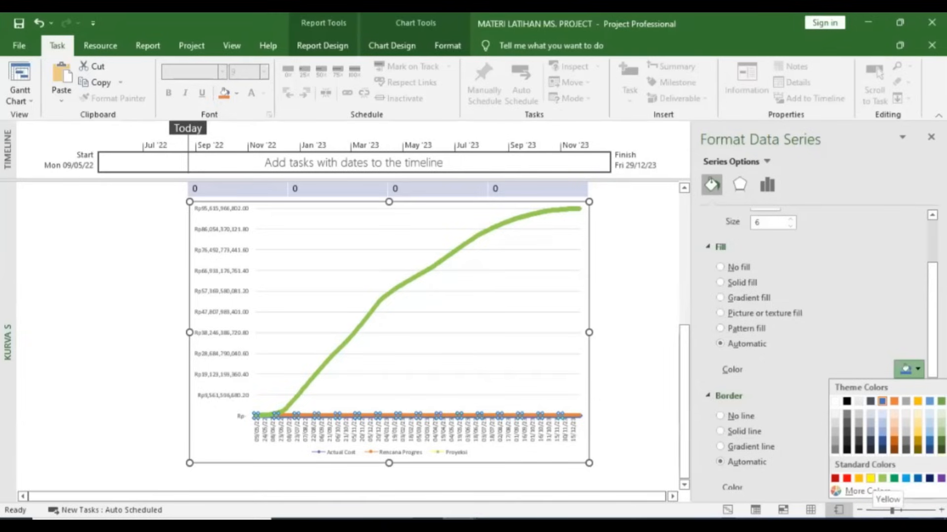
click(846, 478)
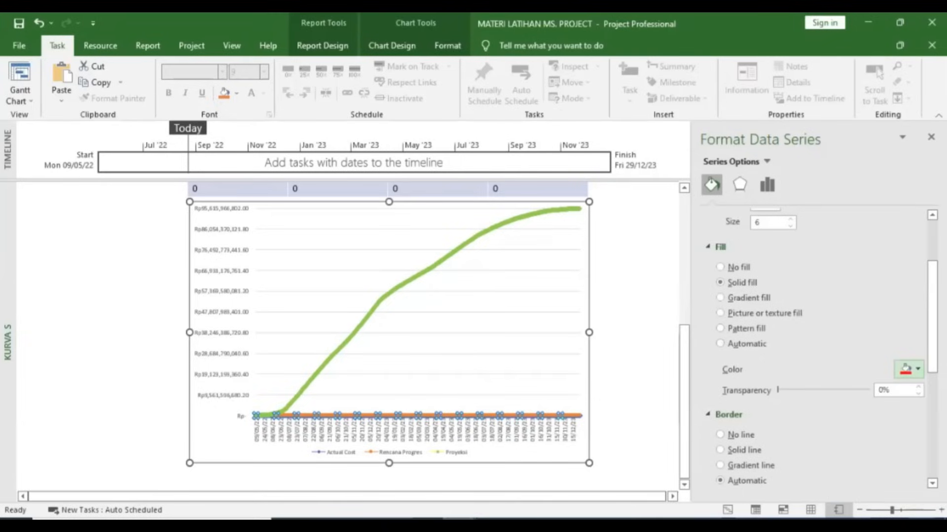
click(744, 450)
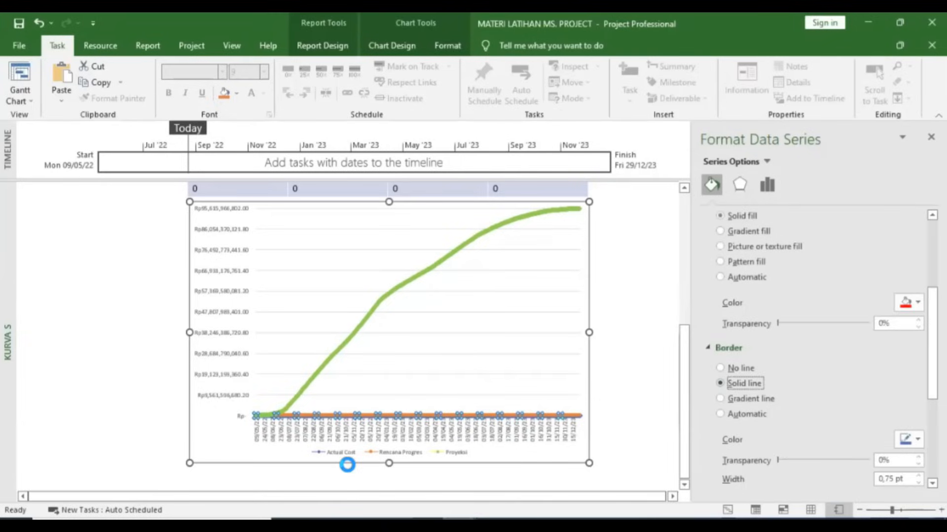
- Select the Rencana Progres series and set its line's join type to Miter
scroll(344, 405, up, 2)
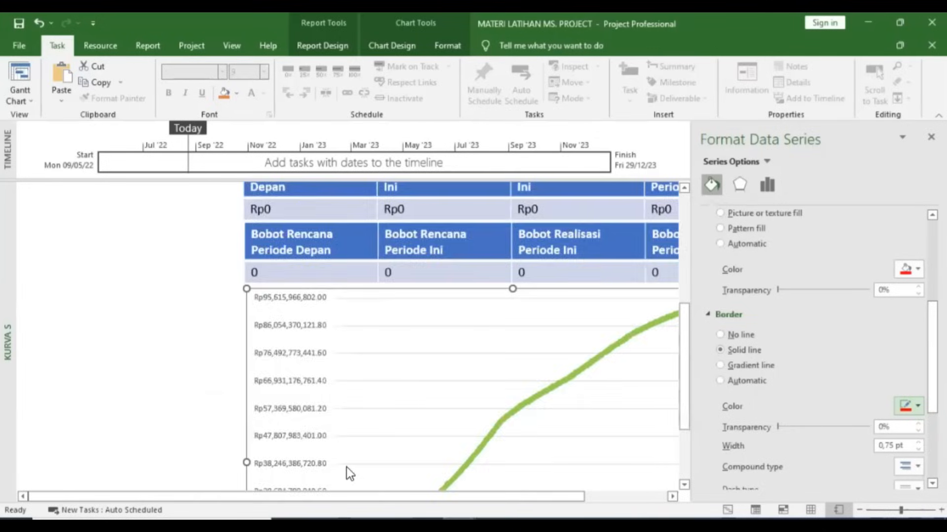
scroll(347, 467, up, 1)
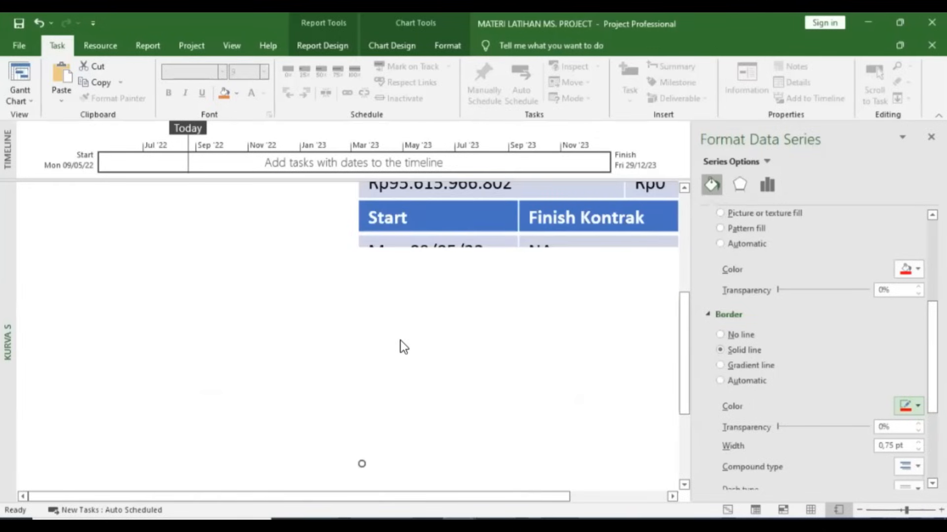
drag(103, 497, 241, 486)
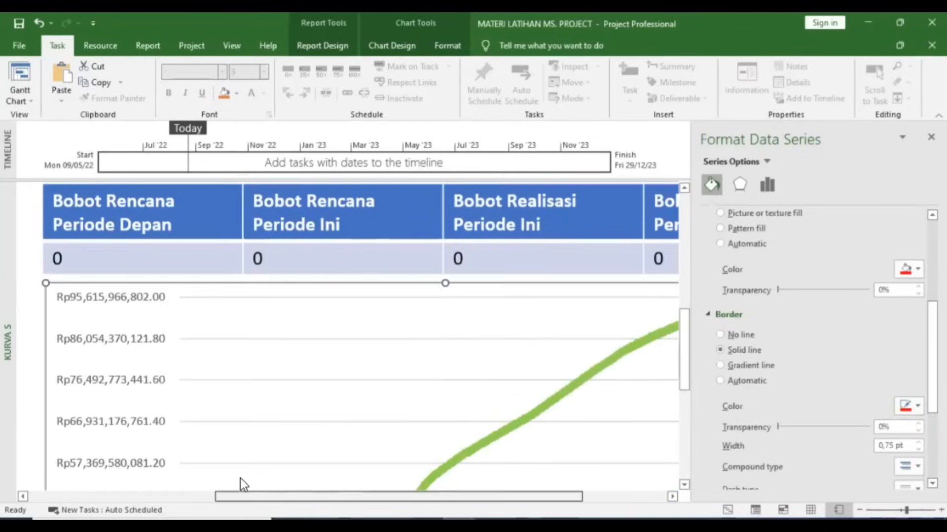
scroll(311, 476, down, 5)
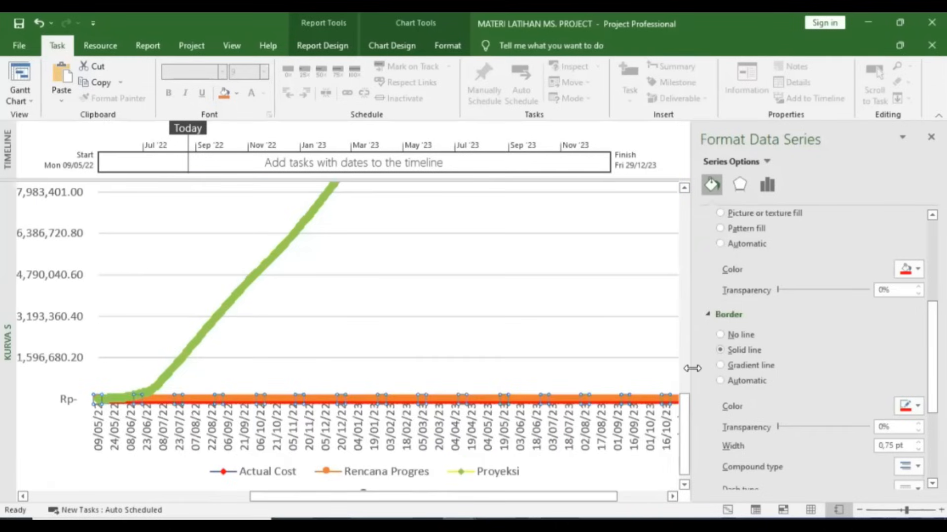
click(767, 314)
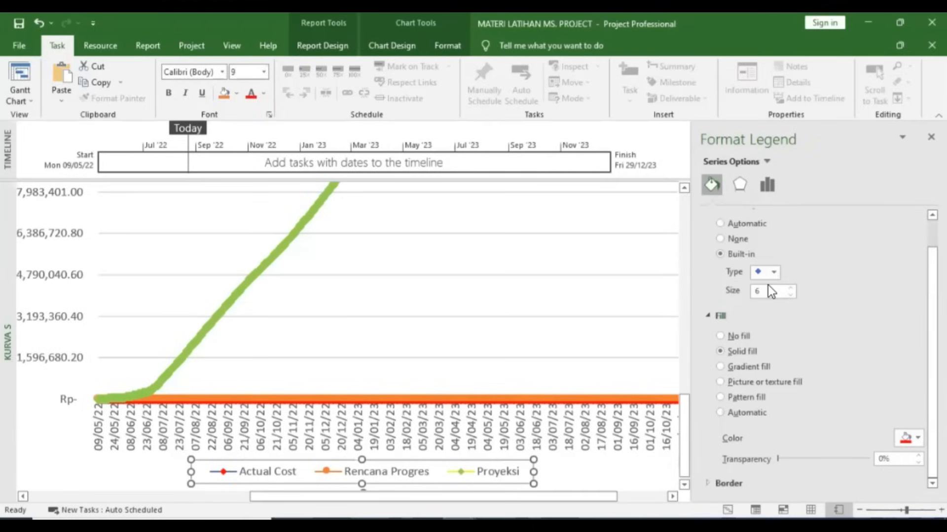
click(767, 162)
click(809, 290)
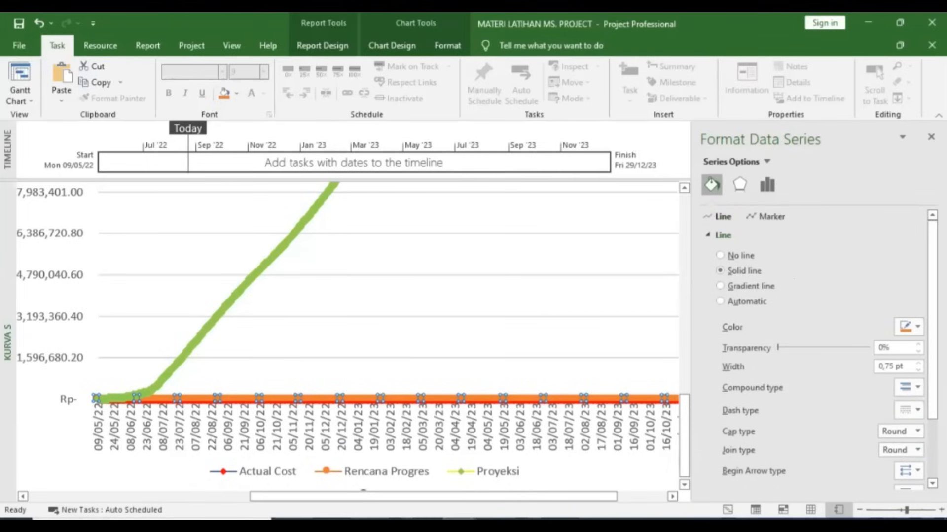
click(917, 450)
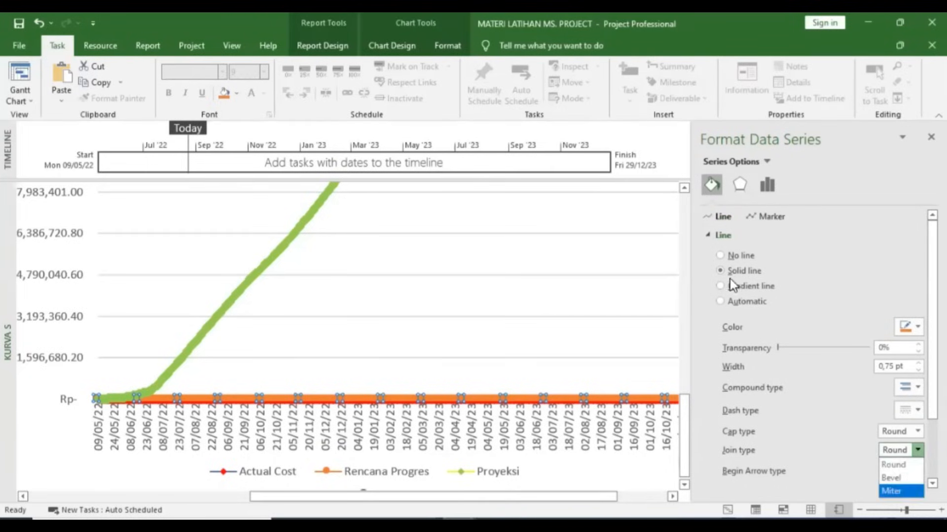
- Change the Rencana Progres markers to the built-in diamond type with size 6
click(766, 216)
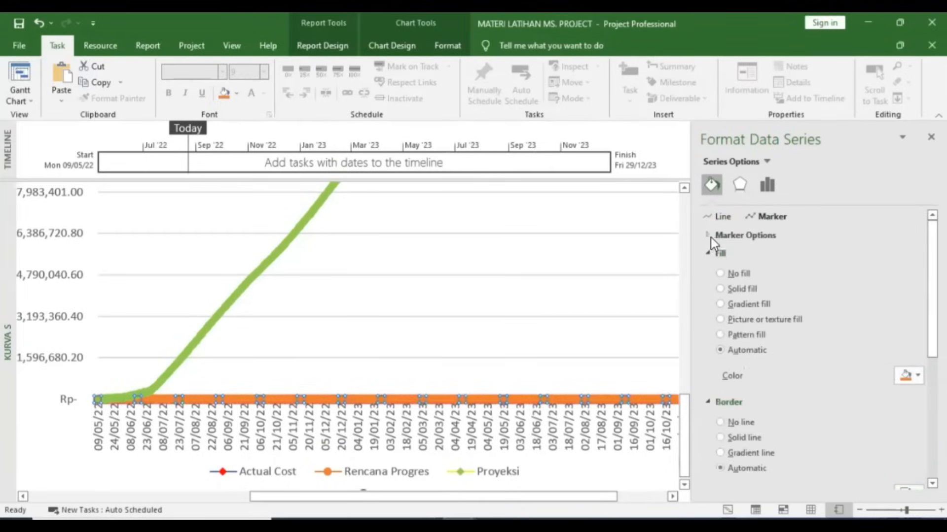
click(740, 235)
click(720, 285)
click(773, 303)
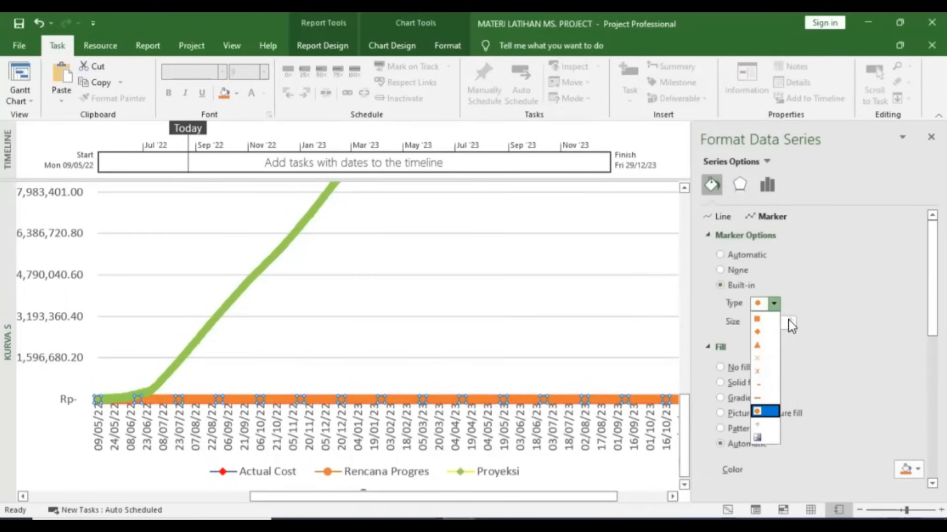
click(757, 332)
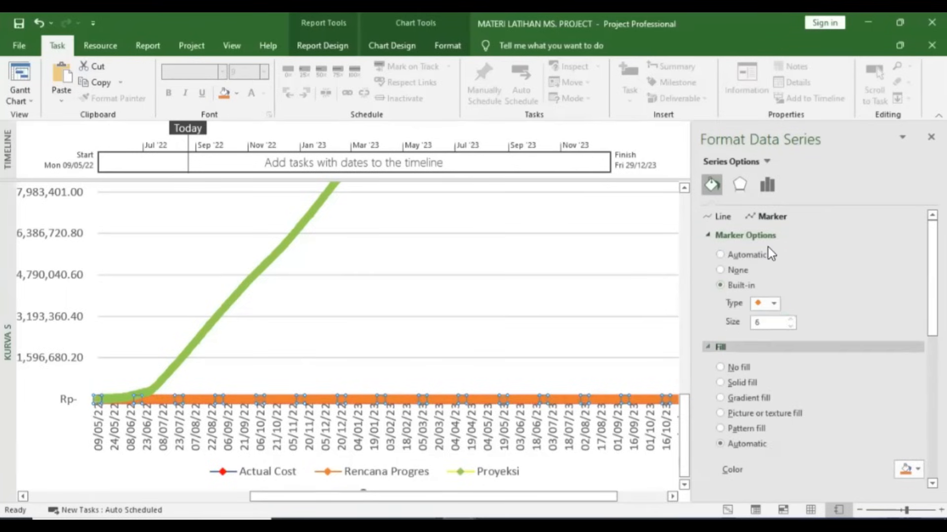
- Give the Rencana Progres markers a solid orange border
scroll(785, 326, down, 4)
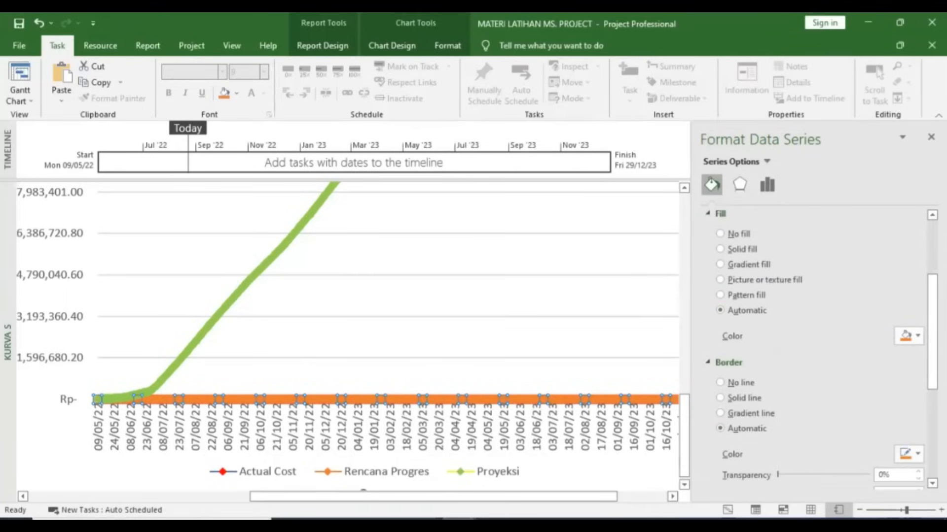
scroll(912, 345, down, 2)
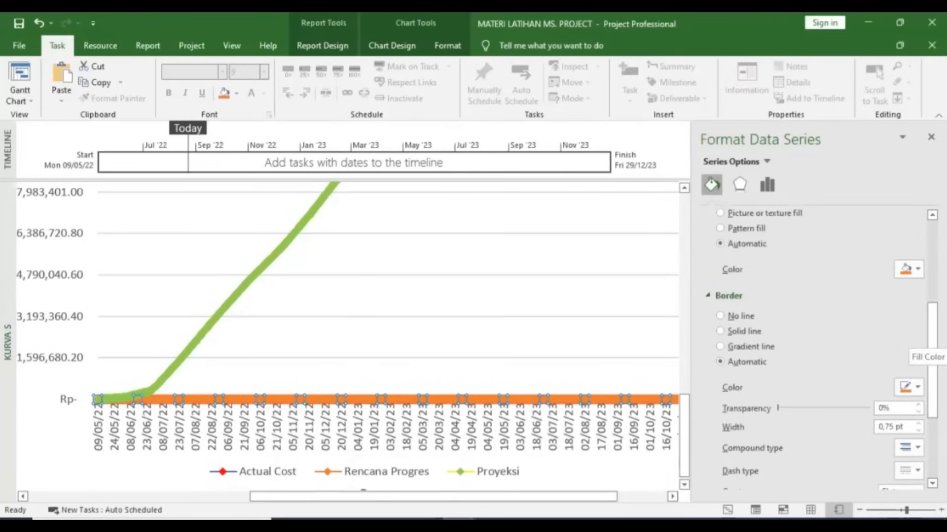
click(720, 331)
scroll(813, 345, down, 2)
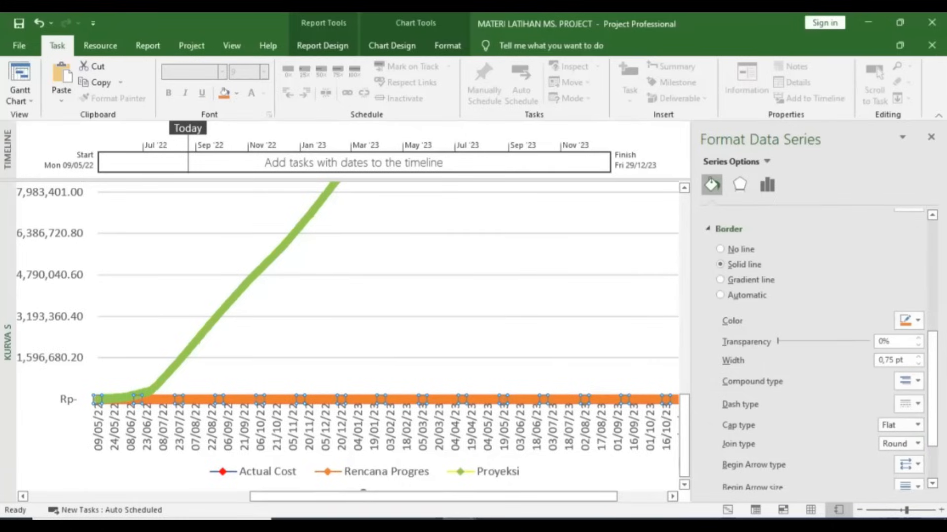
scroll(745, 291, up, 8)
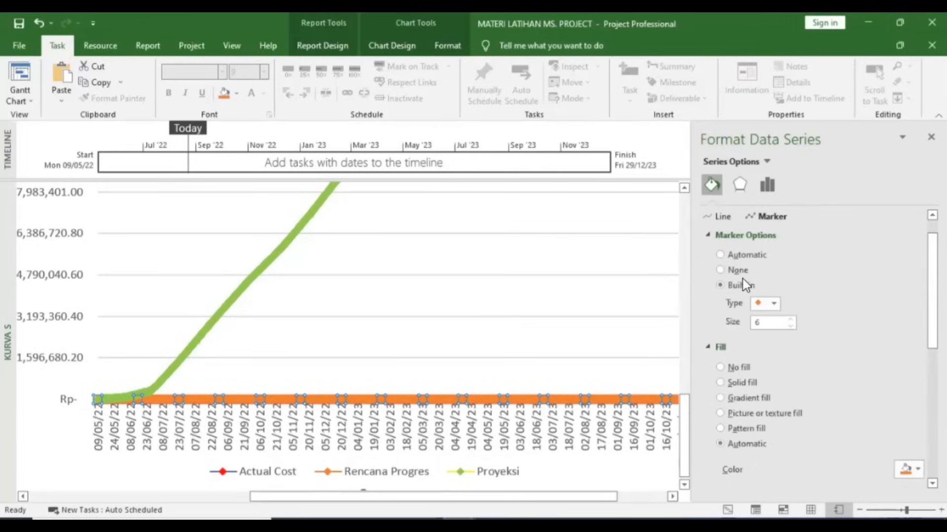
- Recolor the Rencana Progres series line to the standard Green and close the series formatting
click(722, 217)
scroll(814, 296, down, 1)
click(910, 294)
click(894, 403)
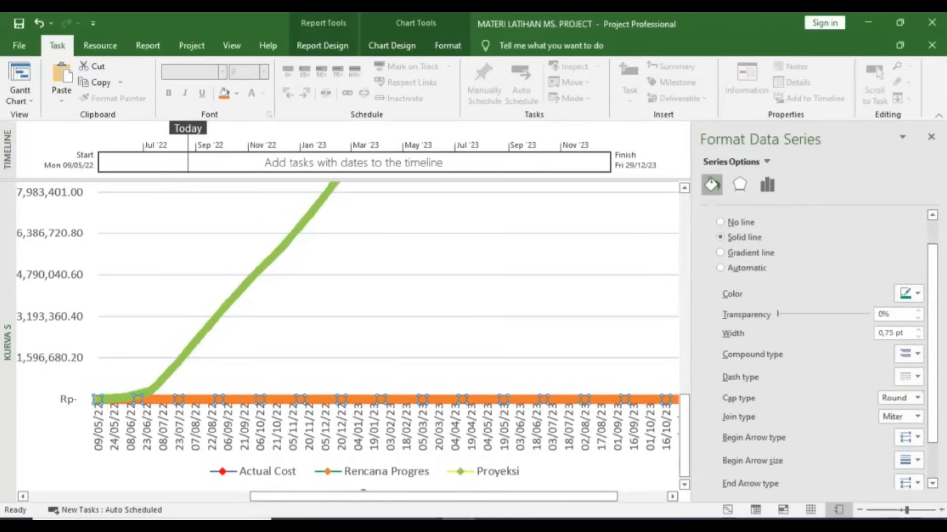
click(428, 315)
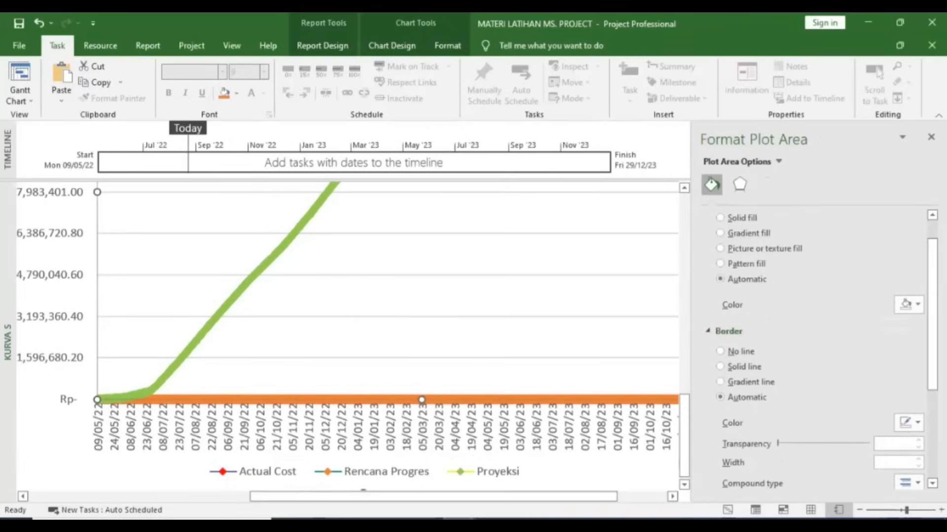
click(931, 137)
- Widen the S-curve chart to about 1.6 times its width and move it so it sits roughly centred beneath the report tables
scroll(800, 369, down, 5)
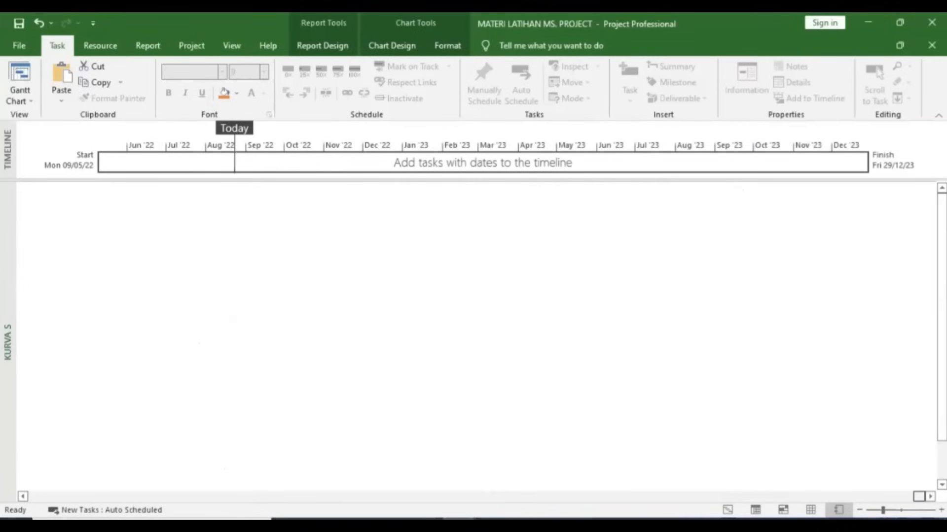
drag(918, 496, 5, 493)
scroll(424, 382, down, 2)
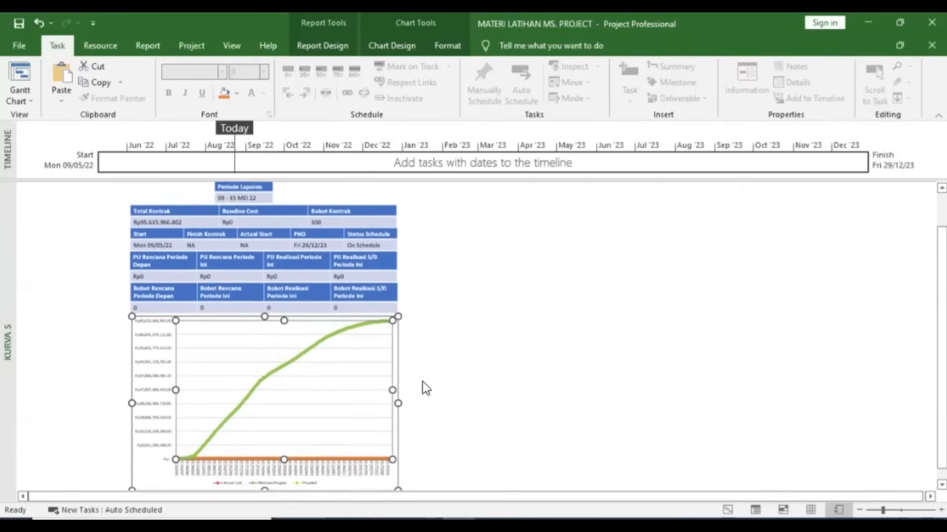
scroll(353, 380, down, 1)
drag(392, 398, 559, 389)
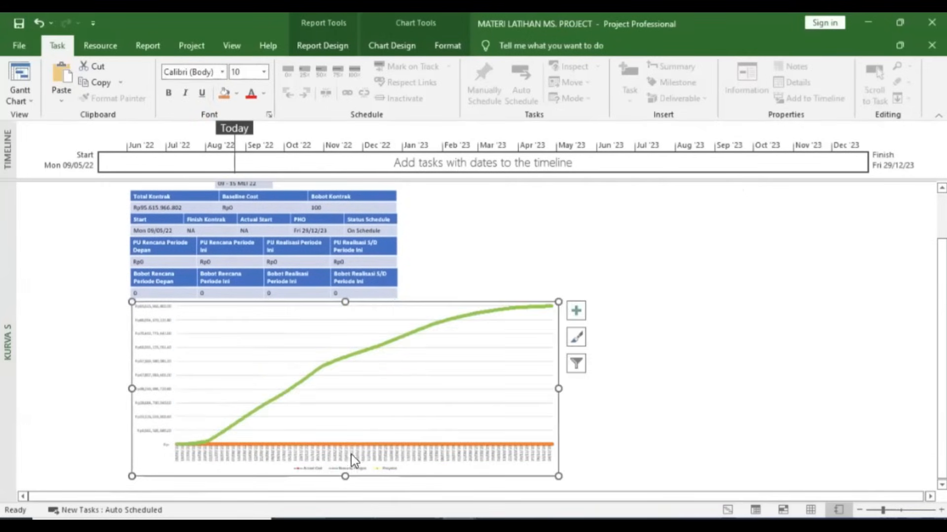
drag(427, 306, 357, 306)
- Show the field list for the S-curve chart's horizontal axis and open the timescale settings of its Time category
click(380, 457)
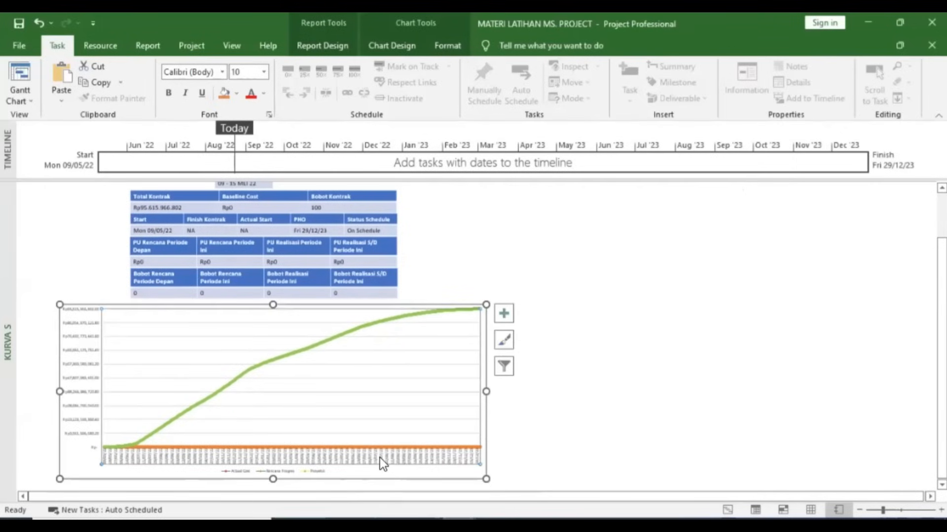
right_click(388, 456)
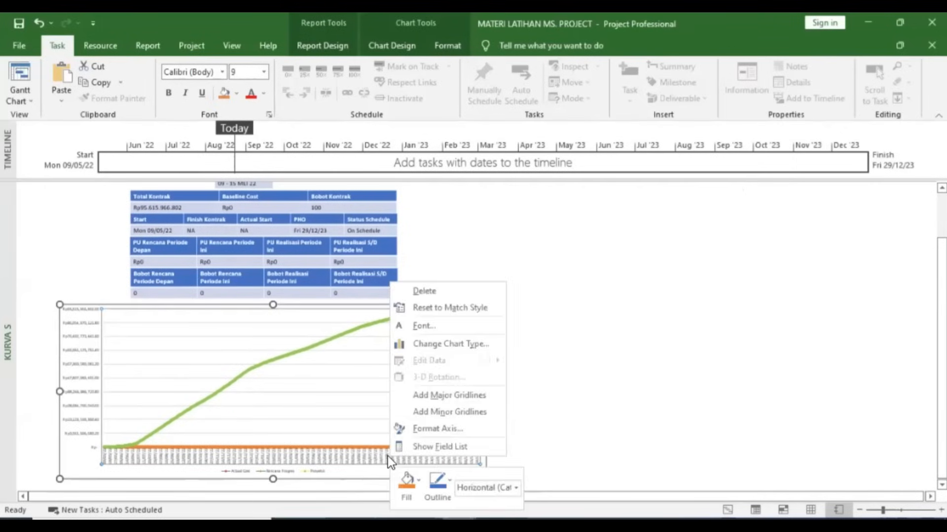
click(415, 445)
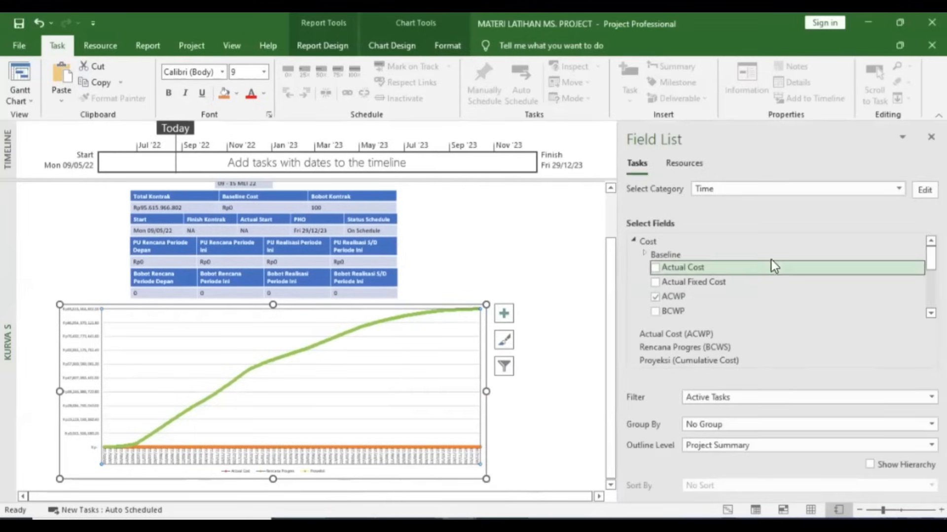
click(761, 190)
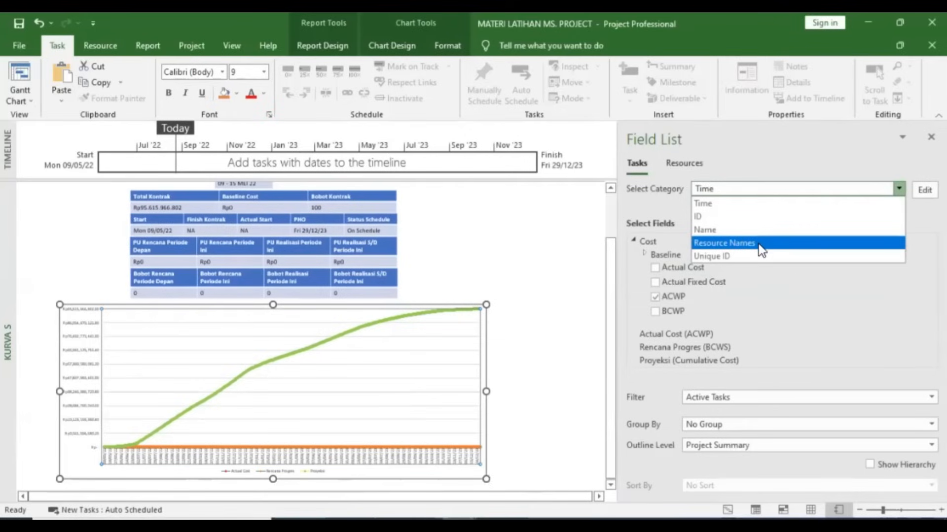
click(740, 202)
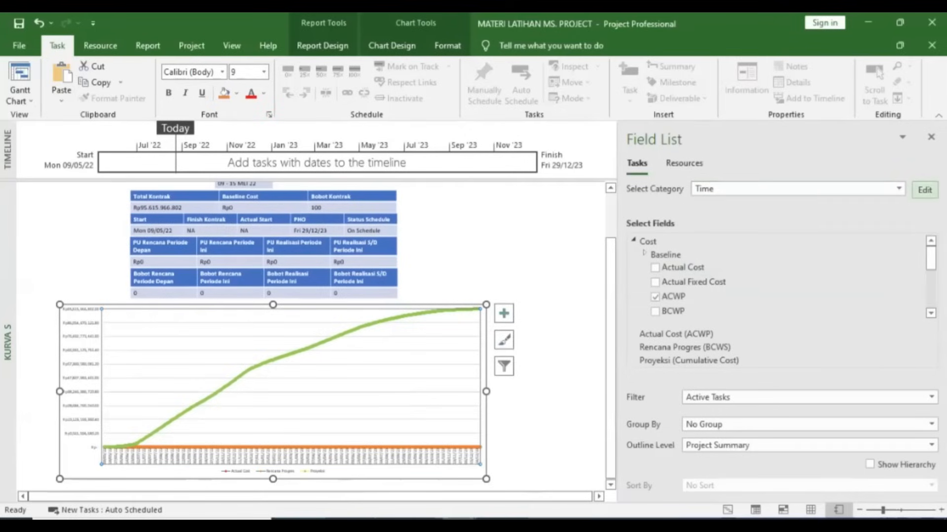
click(925, 190)
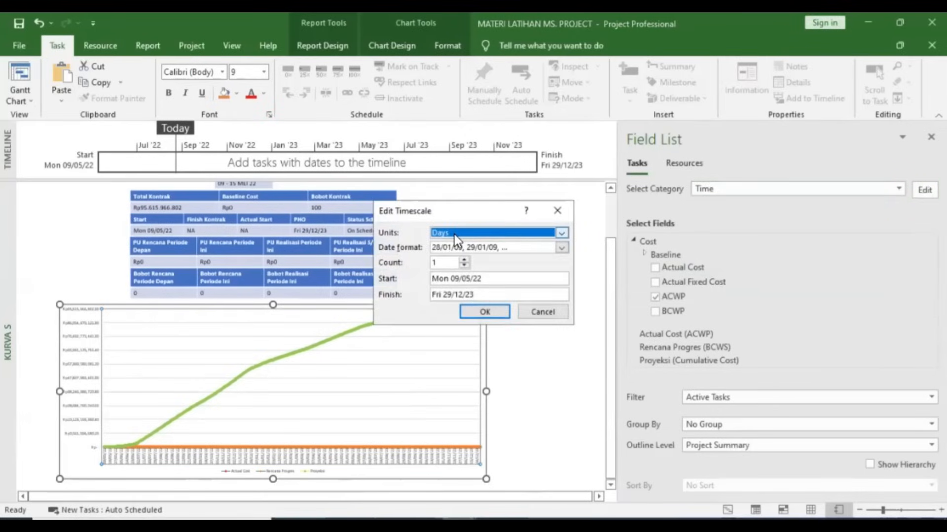
- Set the timescale count to 7 with units in Days, apply it and deselect the chart
click(471, 232)
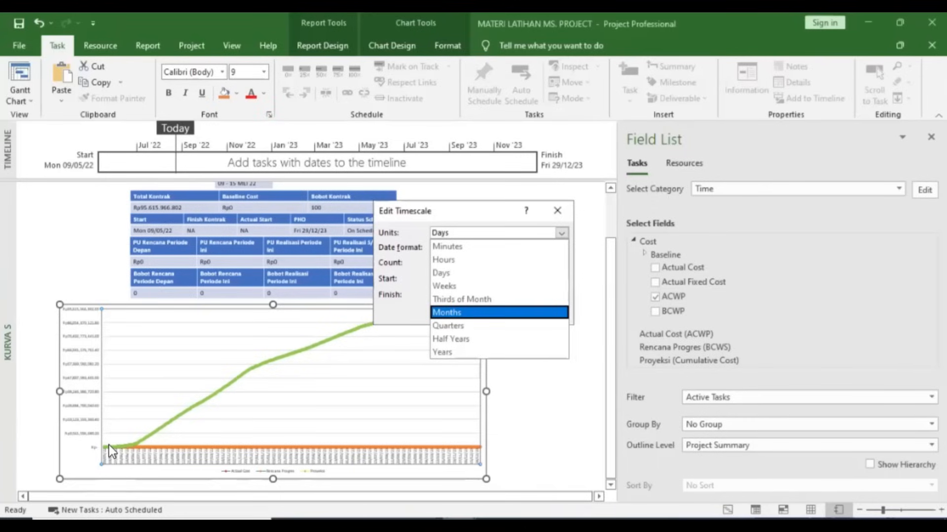
click(419, 212)
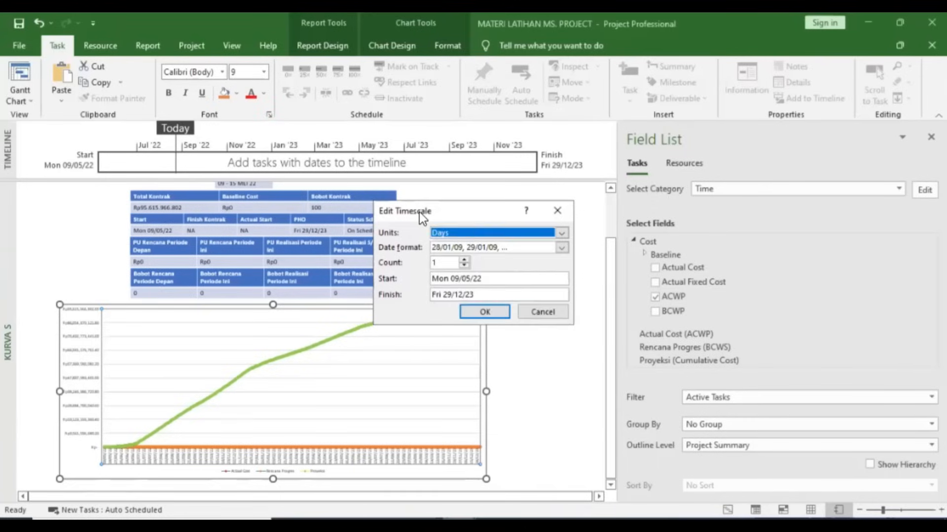
click(561, 233)
click(562, 233)
drag(438, 263, 398, 268)
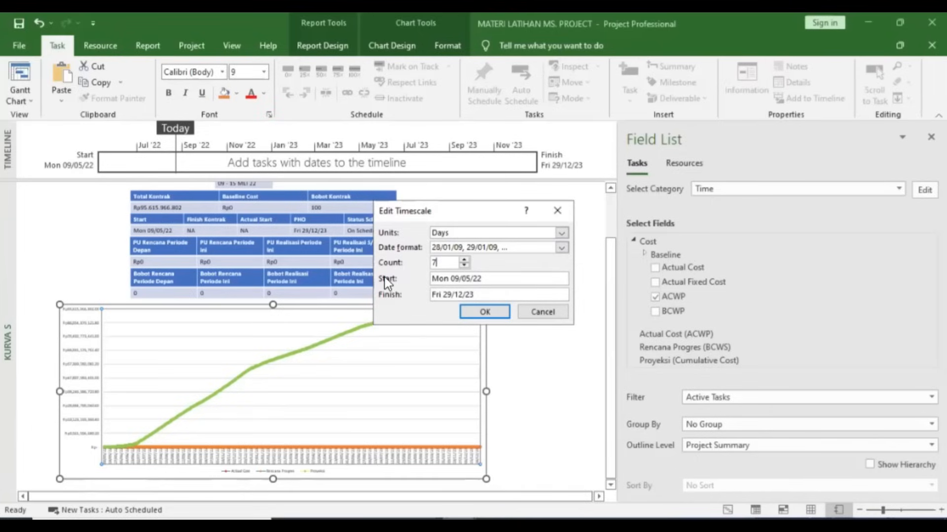
drag(494, 278, 434, 276)
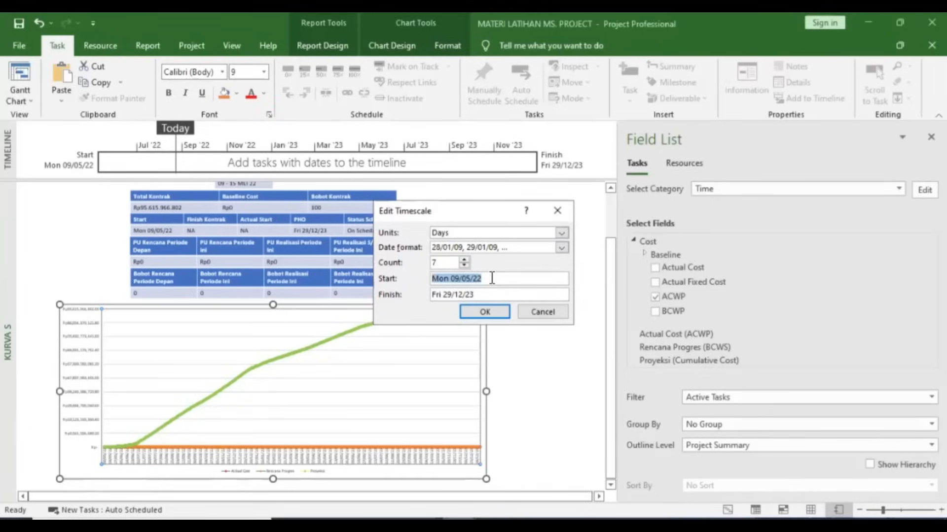
drag(429, 295, 483, 296)
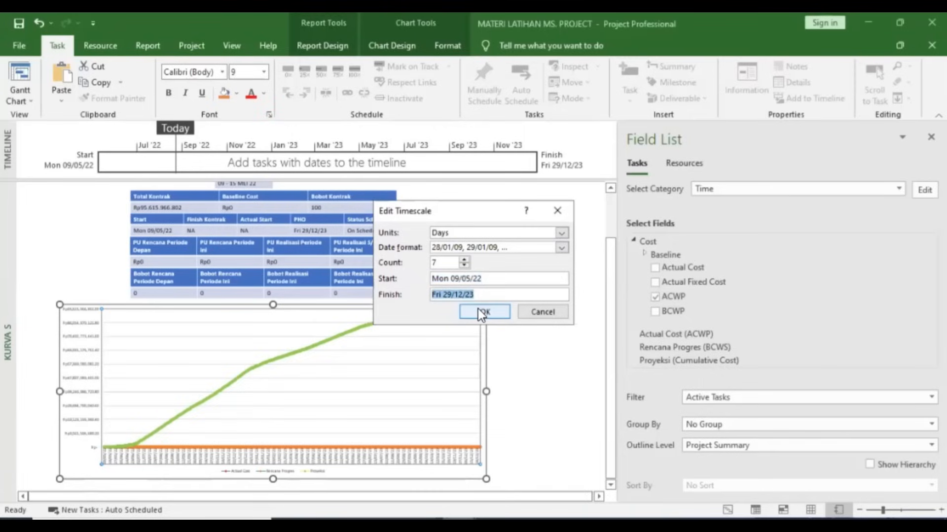
double_click(446, 264)
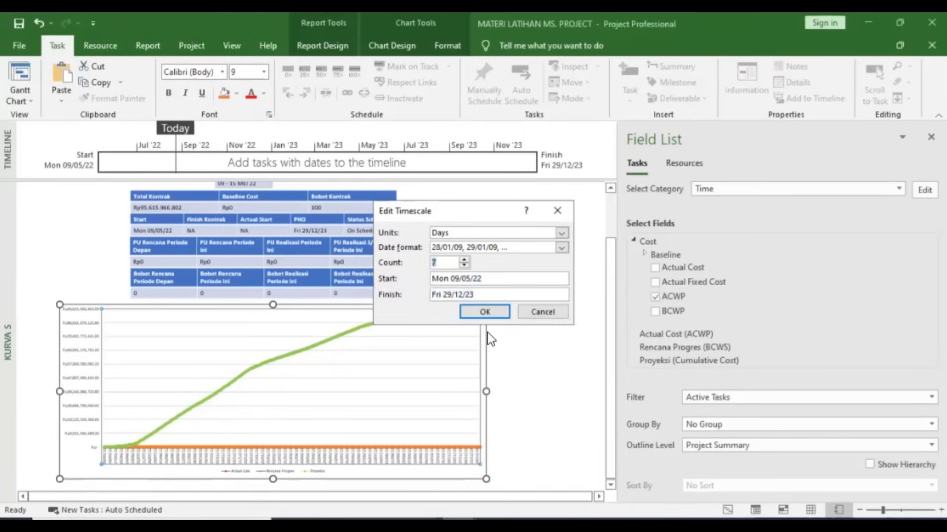
click(478, 312)
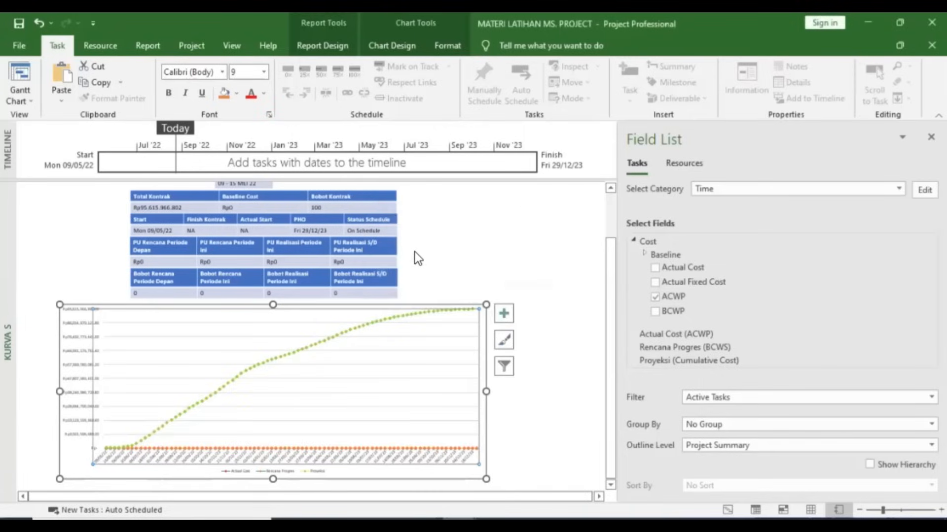
click(415, 252)
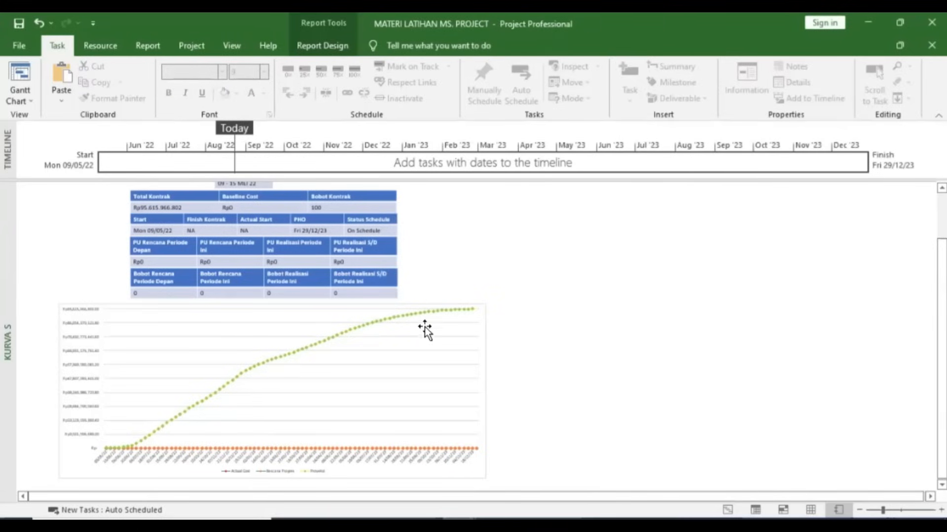
- Examine the S-curve chart's curve, cost axis and date labels along its horizontal axis
scroll(474, 425, up, 3)
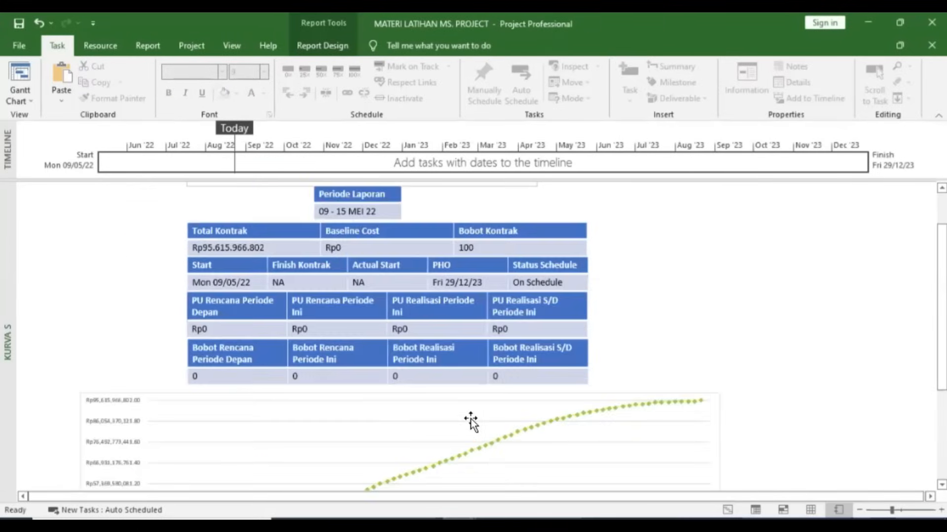
scroll(193, 418, down, 1)
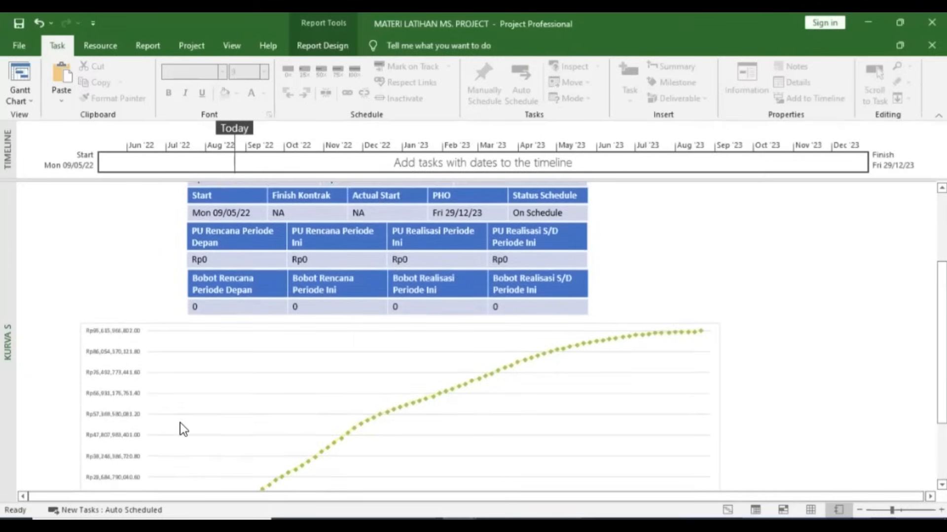
scroll(232, 389, down, 1)
scroll(174, 412, down, 2)
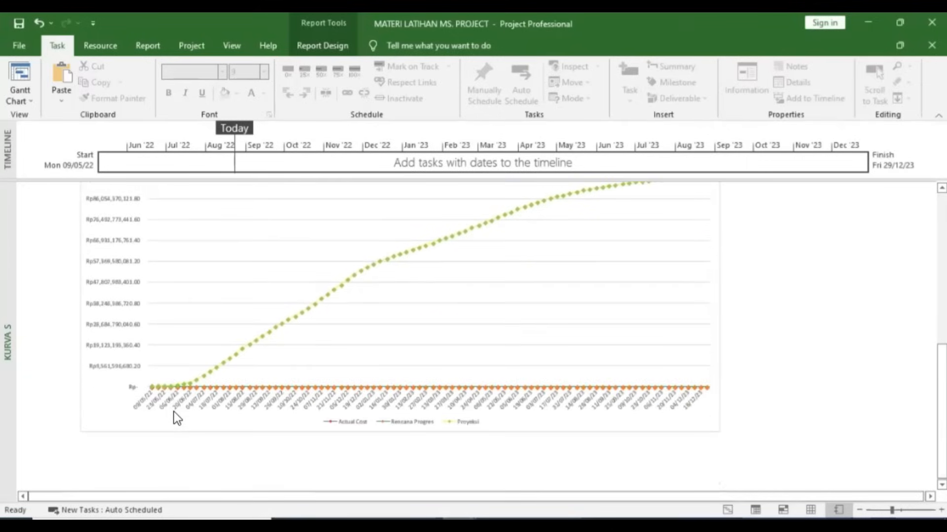
scroll(174, 413, up, 1)
scroll(188, 434, down, 1)
scroll(189, 433, down, 3)
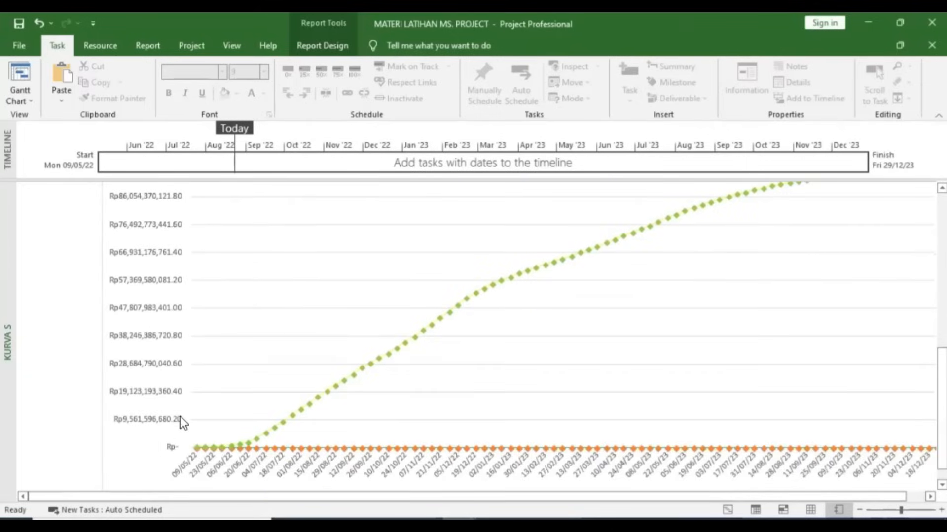
scroll(188, 413, up, 1)
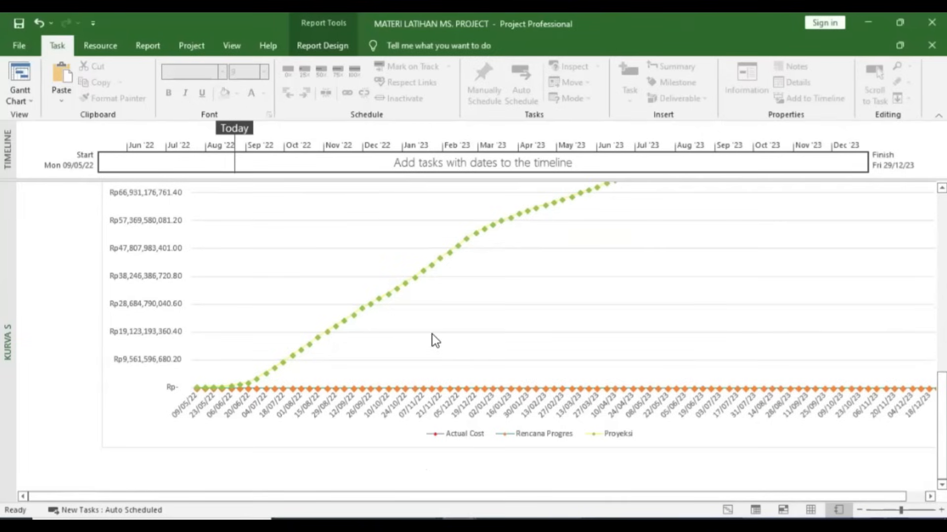
scroll(465, 346, up, 3)
scroll(725, 312, up, 3)
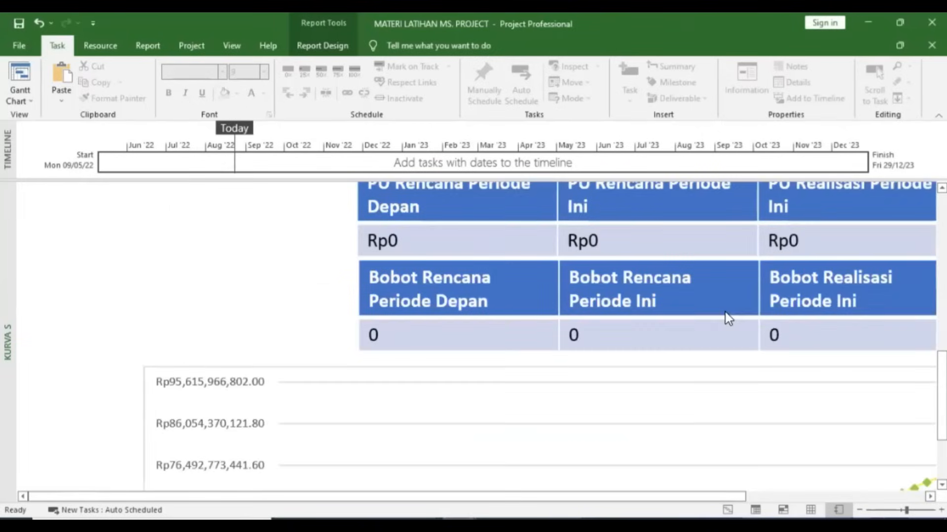
scroll(720, 299, down, 3)
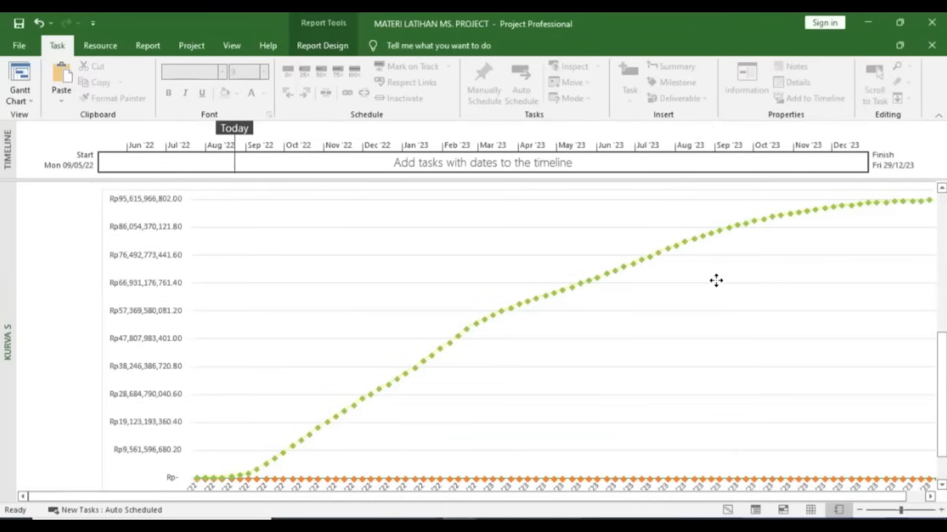
- Widen the S-curve chart to about 1.3 times its width so every weekly date label fits on the horizontal axis
click(715, 280)
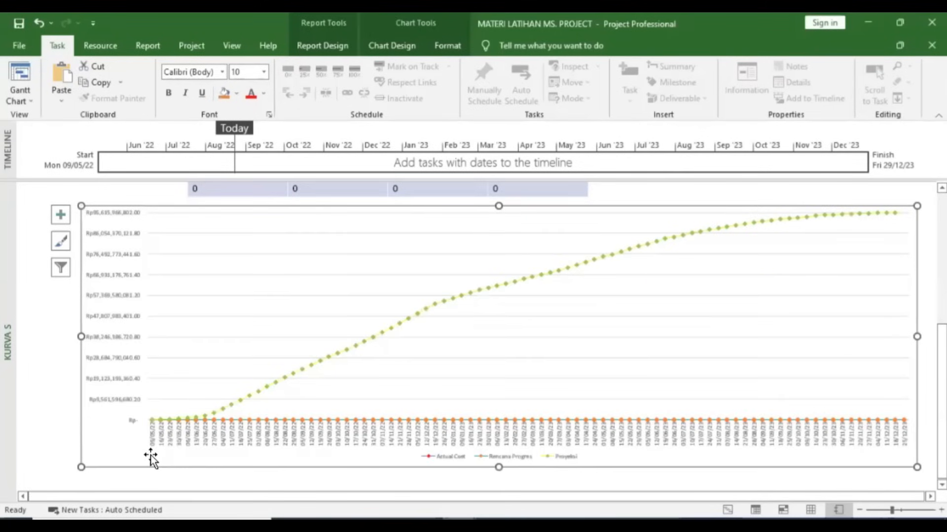
scroll(194, 459, up, 2)
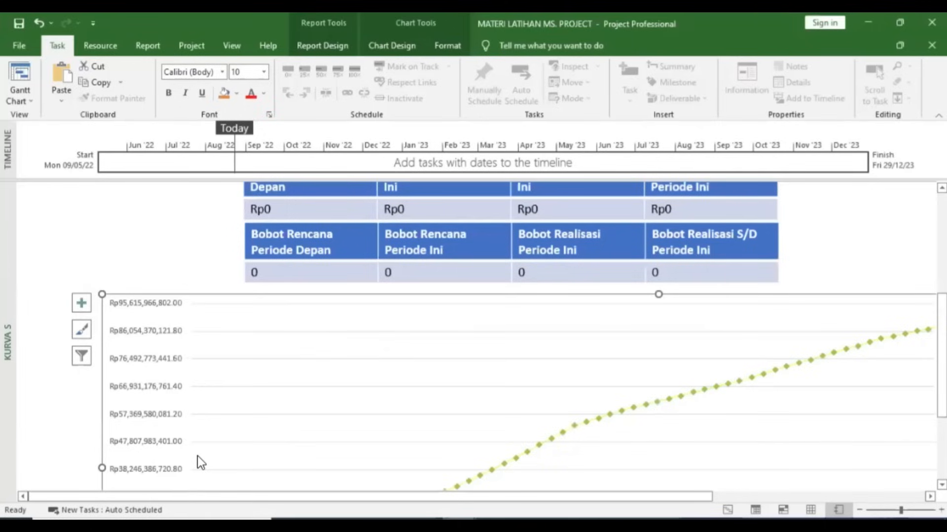
scroll(197, 457, down, 3)
scroll(221, 452, down, 3)
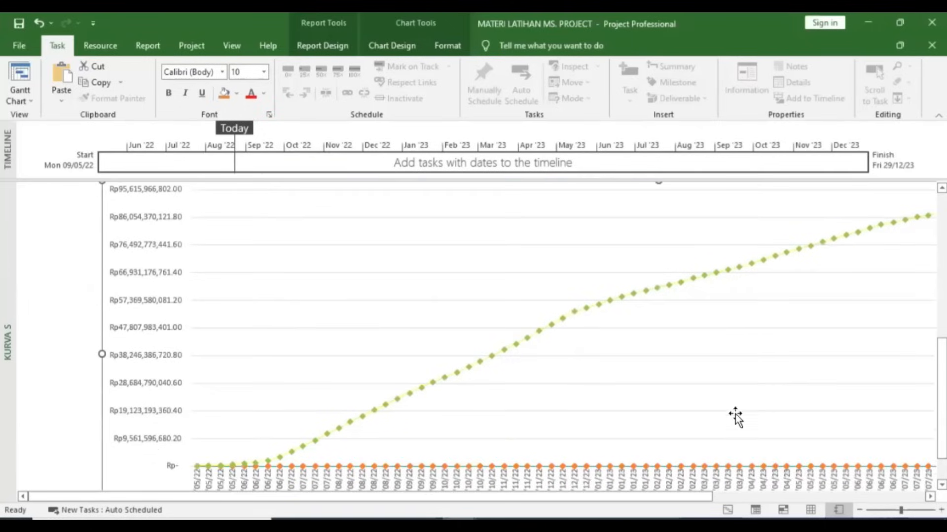
scroll(507, 306, down, 2)
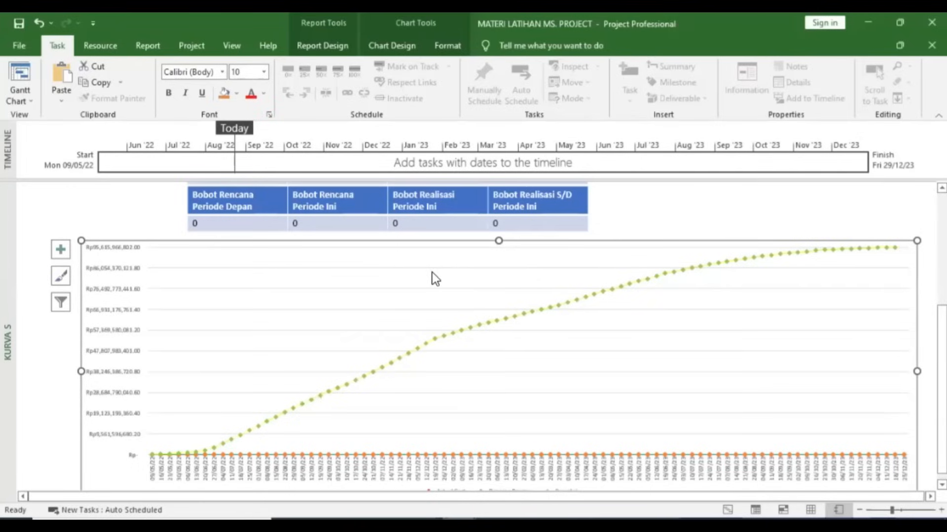
- Check the timescale settings of the chart's Time category and cancel out of them
right_click(466, 258)
click(744, 429)
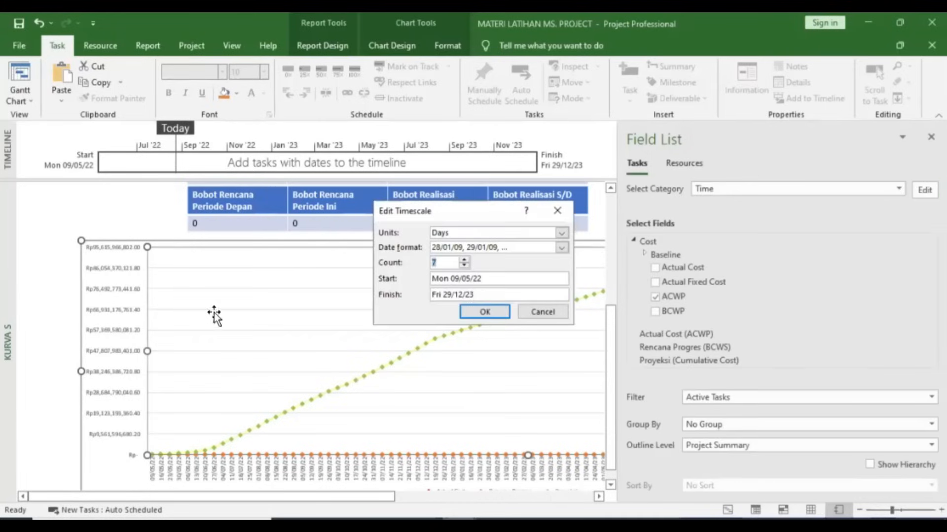
click(542, 312)
scroll(345, 320, down, 3)
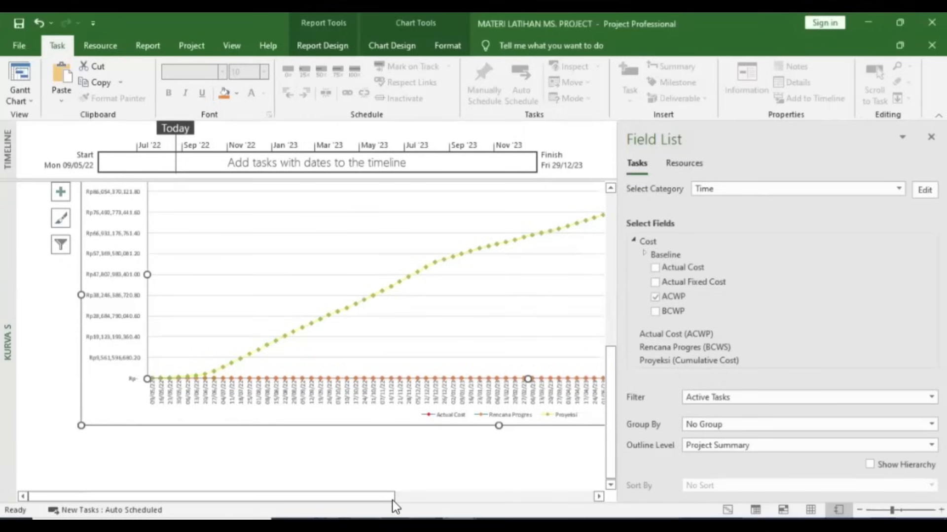
- Switch to the reference PDF in Nitro Pro, examine its S-curve's date axis and gridlines, and return to Microsoft Project
click(392, 522)
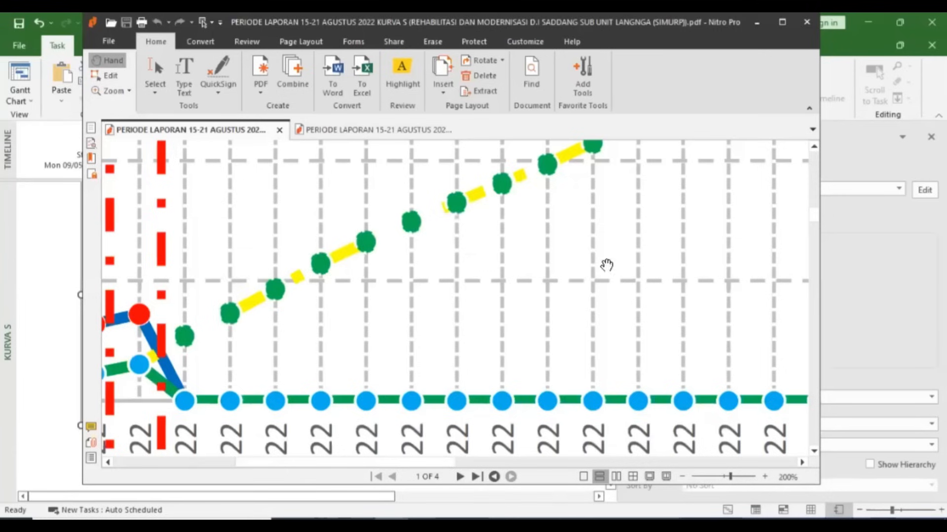
scroll(606, 264, down, 1)
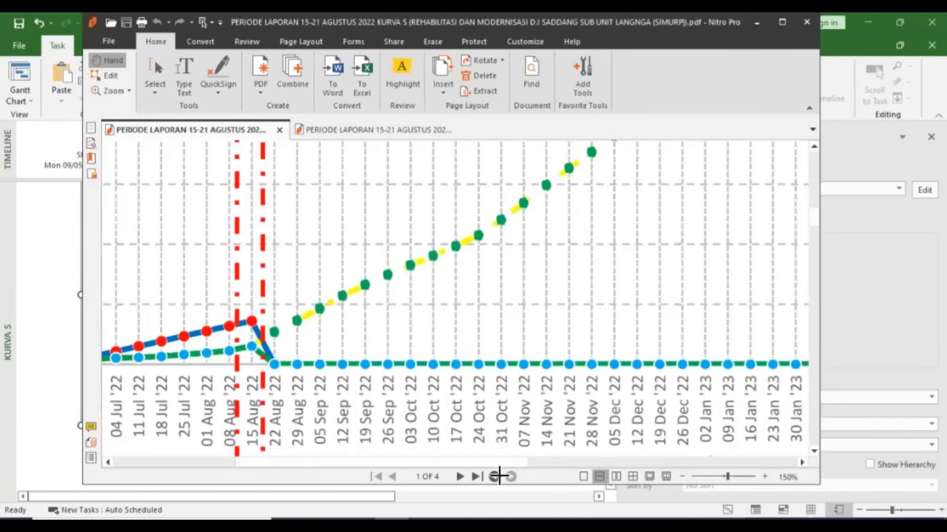
scroll(496, 466, down, 2)
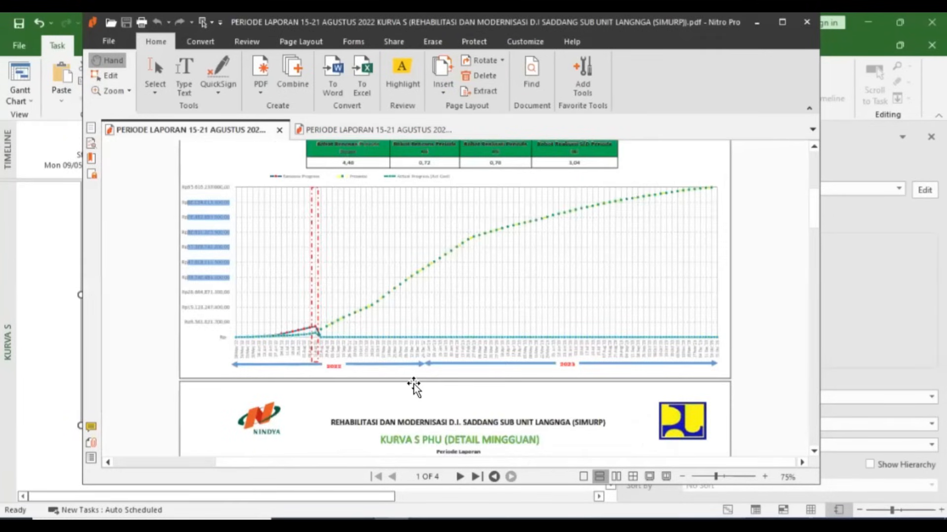
key(alt+Tab)
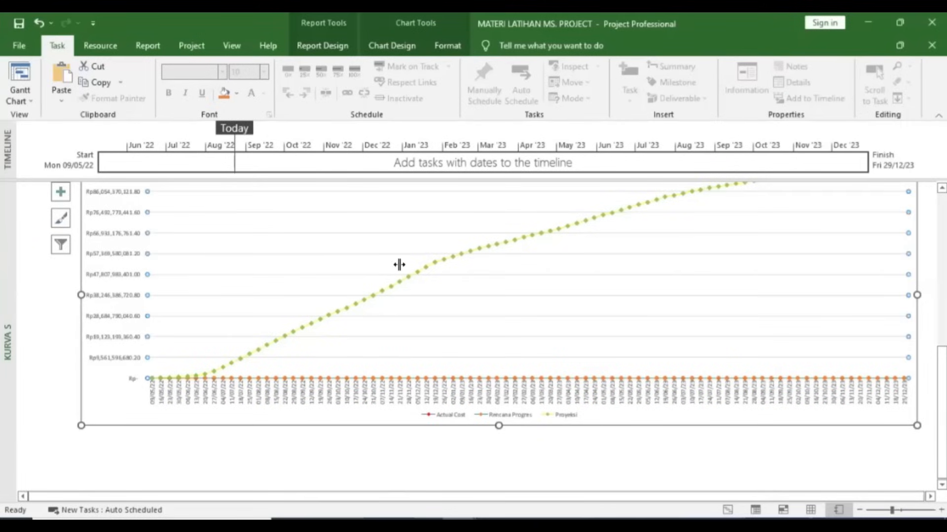
- Add primary major vertical gridlines to the S-curve chart and select them
scroll(400, 264, down, 2)
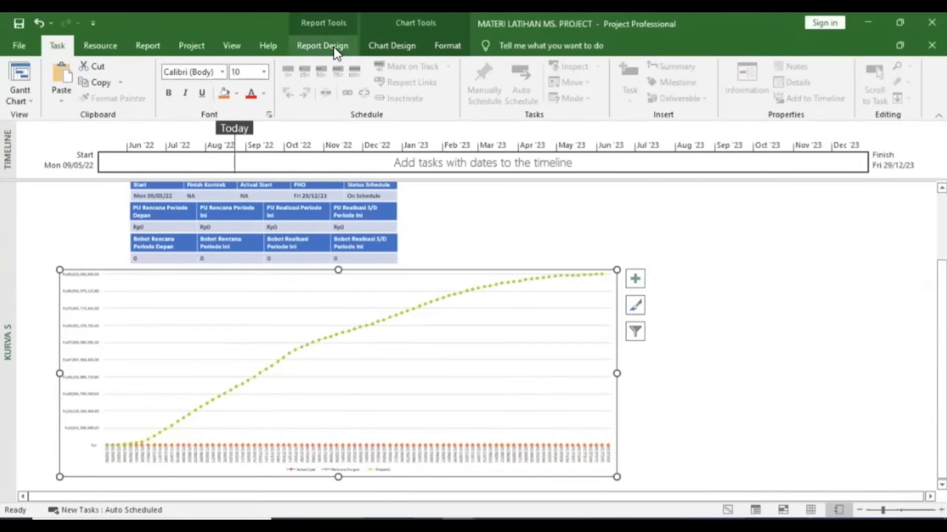
click(334, 47)
click(383, 46)
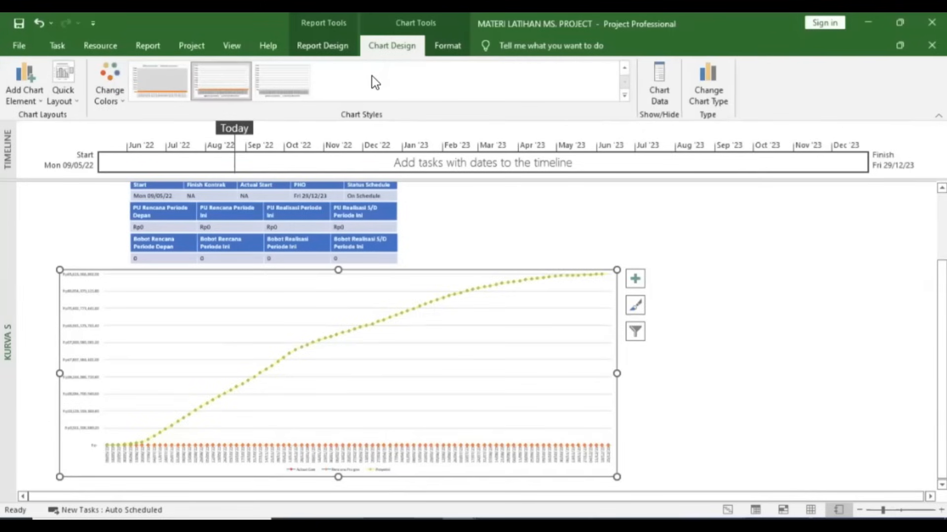
click(36, 100)
click(166, 100)
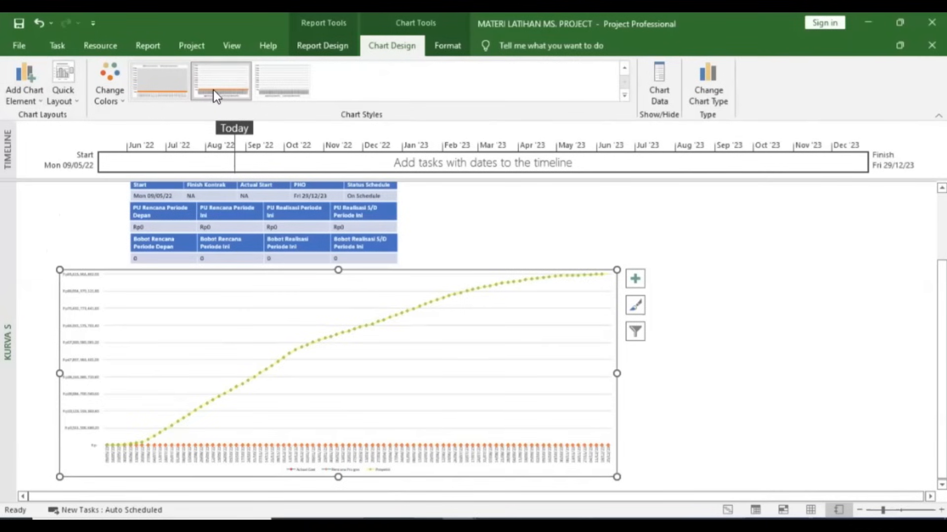
click(24, 80)
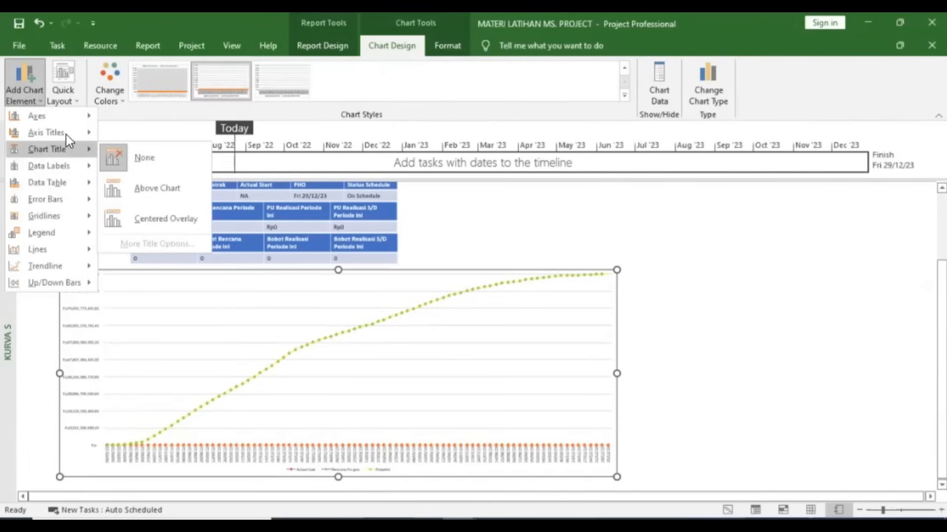
mouse_move(66, 135)
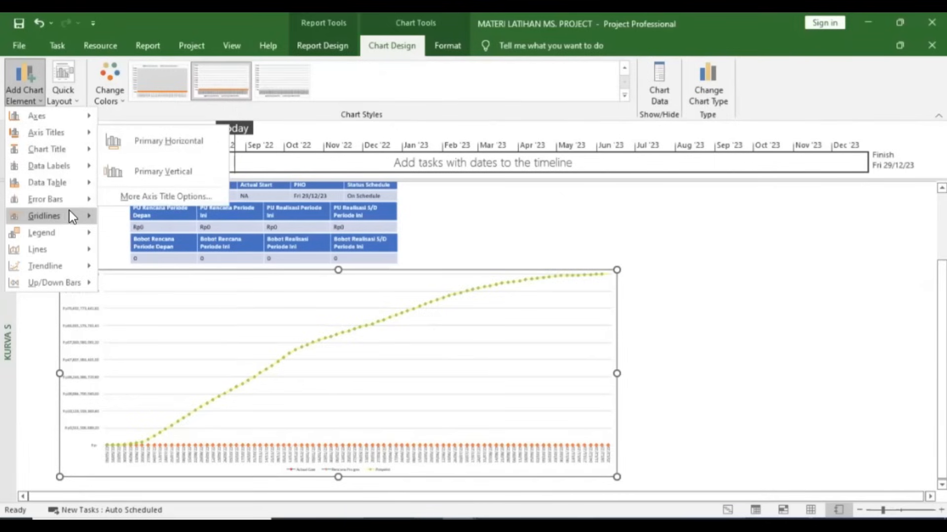
mouse_move(72, 214)
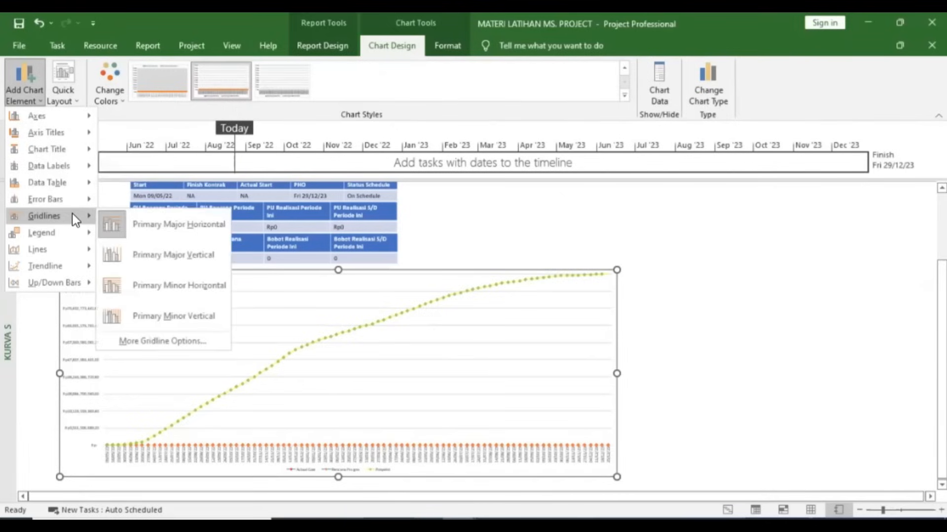
click(149, 259)
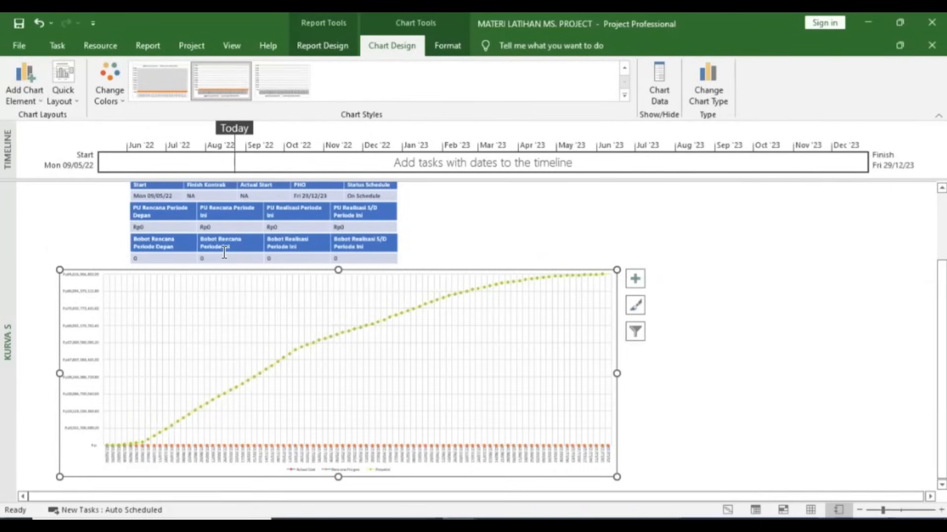
click(351, 398)
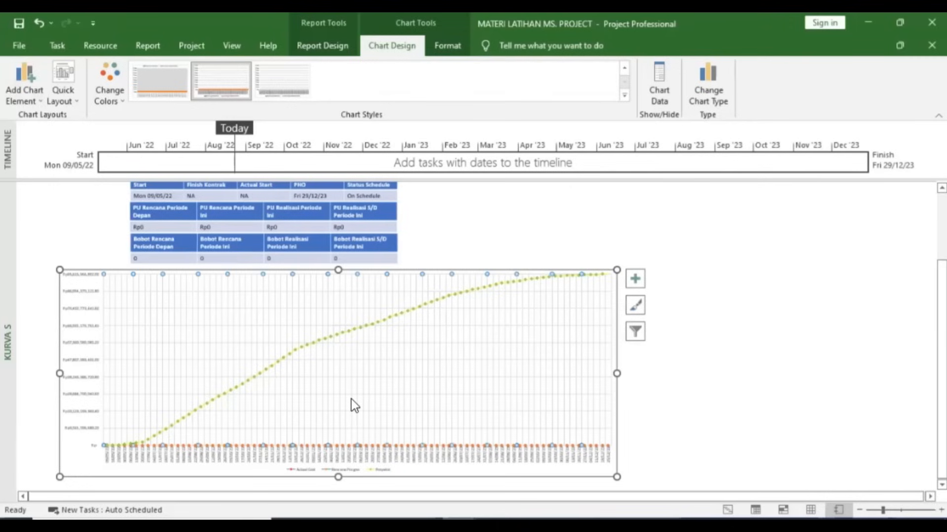
scroll(294, 391, up, 3)
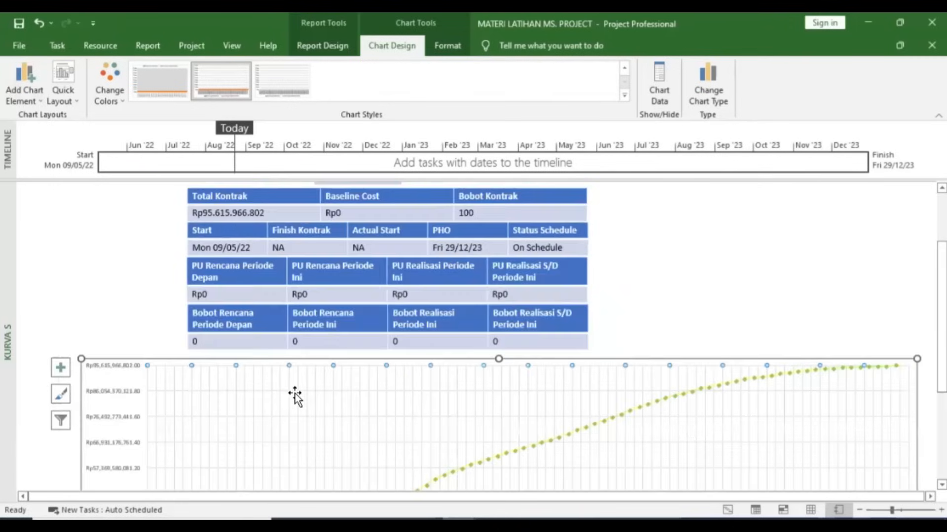
scroll(303, 280, down, 5)
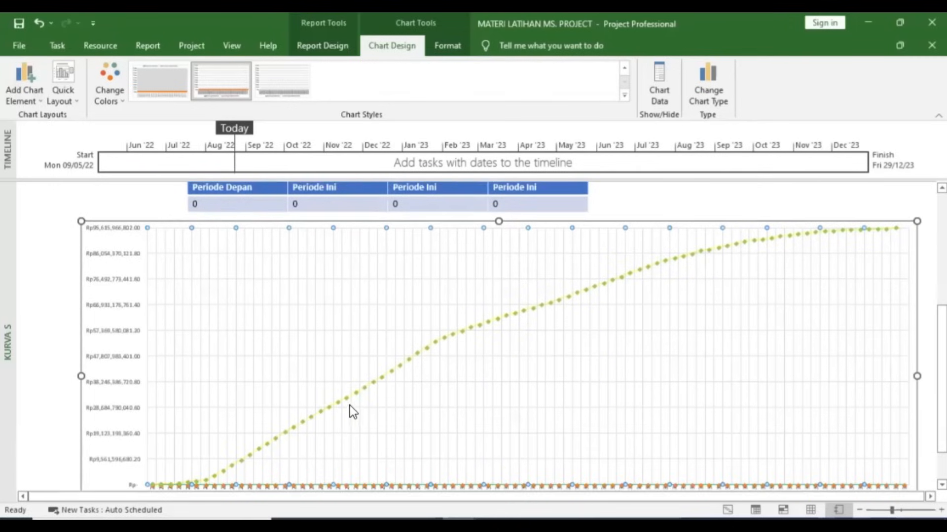
scroll(357, 409, down, 1)
right_click(357, 409)
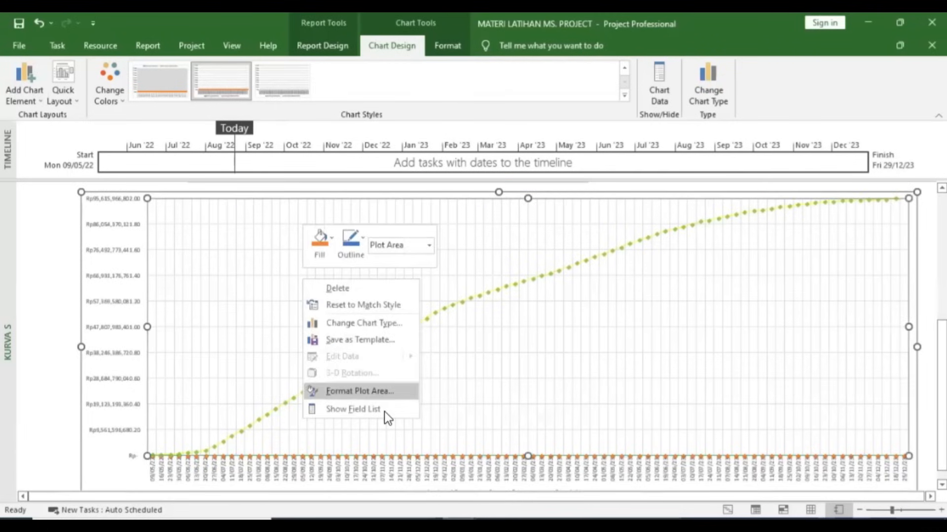
right_click(408, 272)
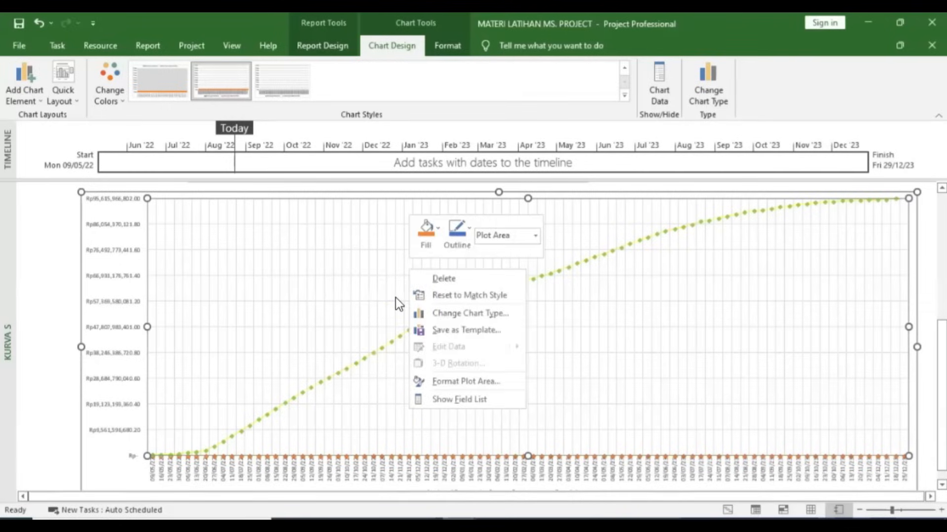
click(342, 217)
double_click(341, 217)
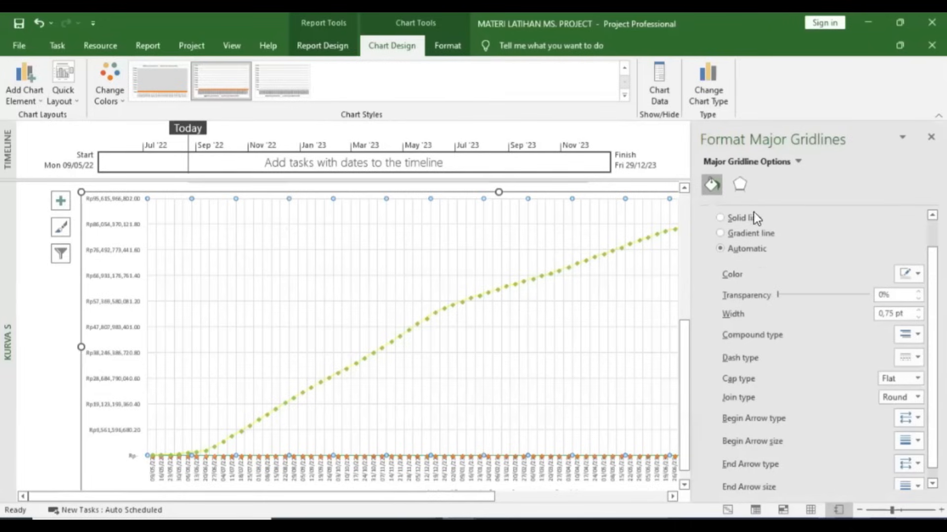
scroll(753, 212, up, 2)
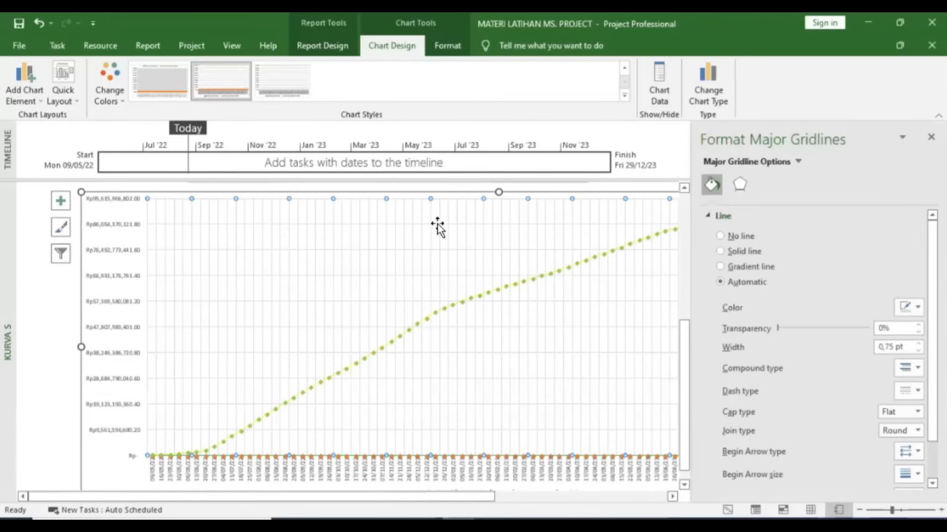
click(798, 163)
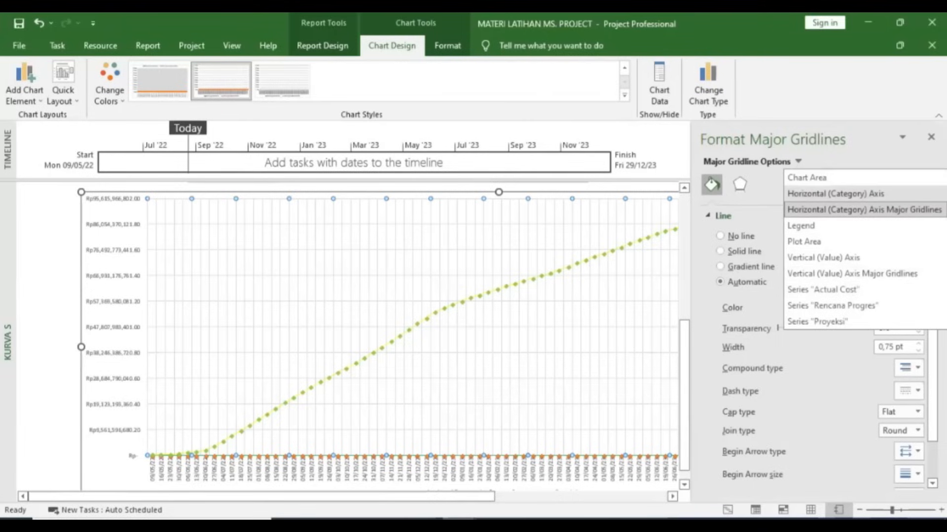
click(864, 210)
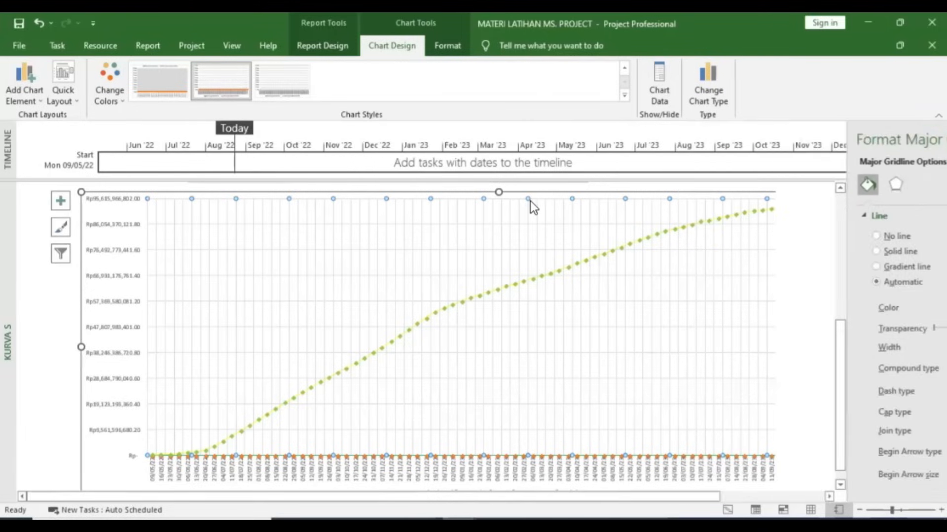
- Format the Horizontal (Category) Axis Major Gridlines with the square-dot dash type and a width of 1,75 pt
right_click(531, 199)
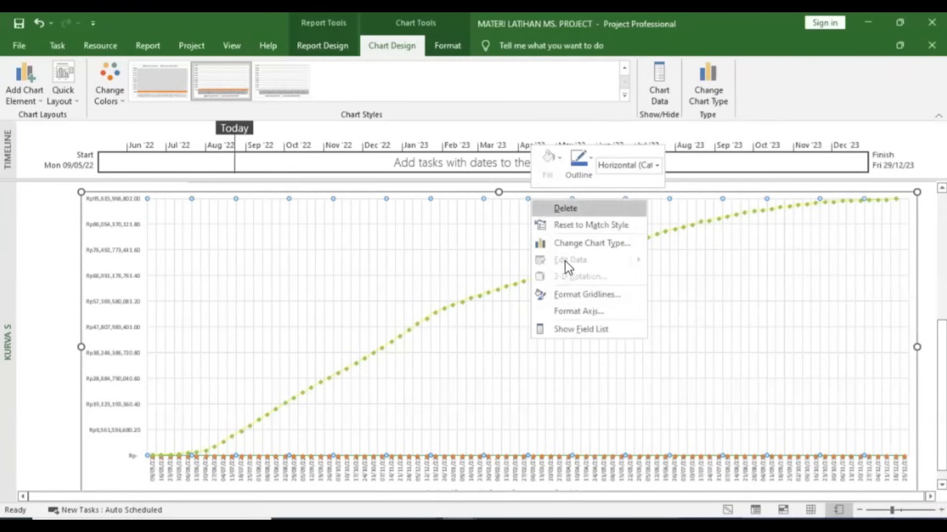
click(567, 293)
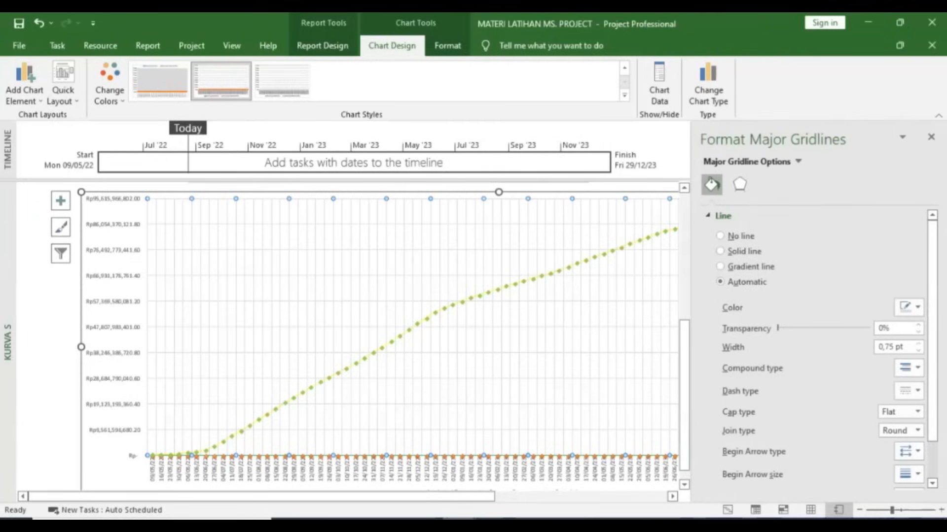
click(798, 162)
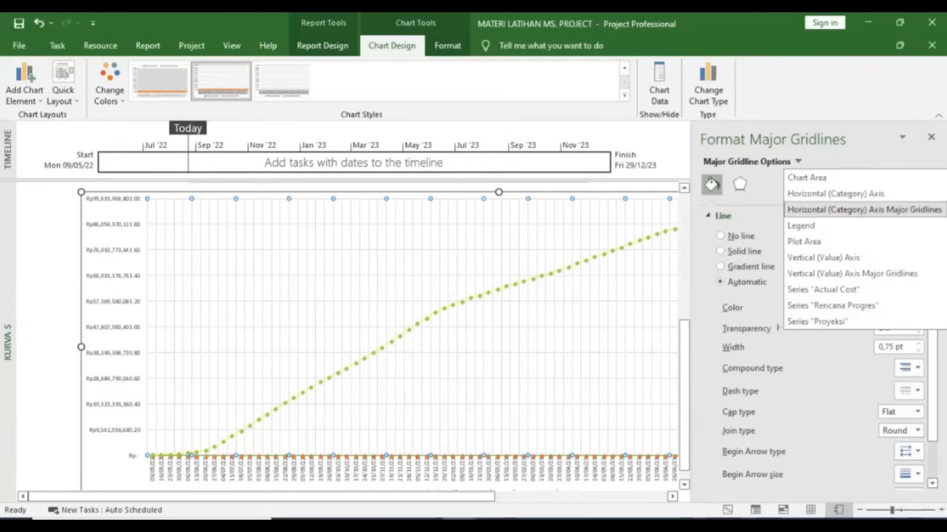
click(852, 274)
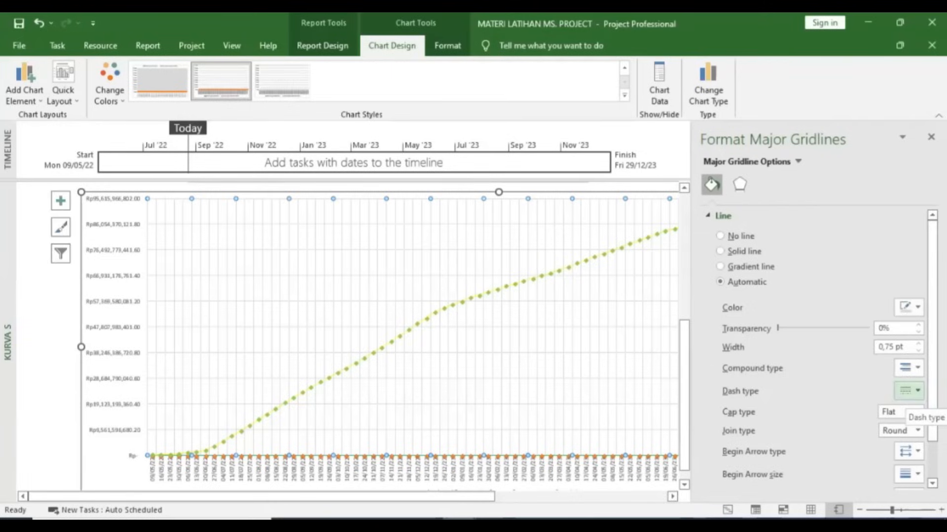
click(916, 392)
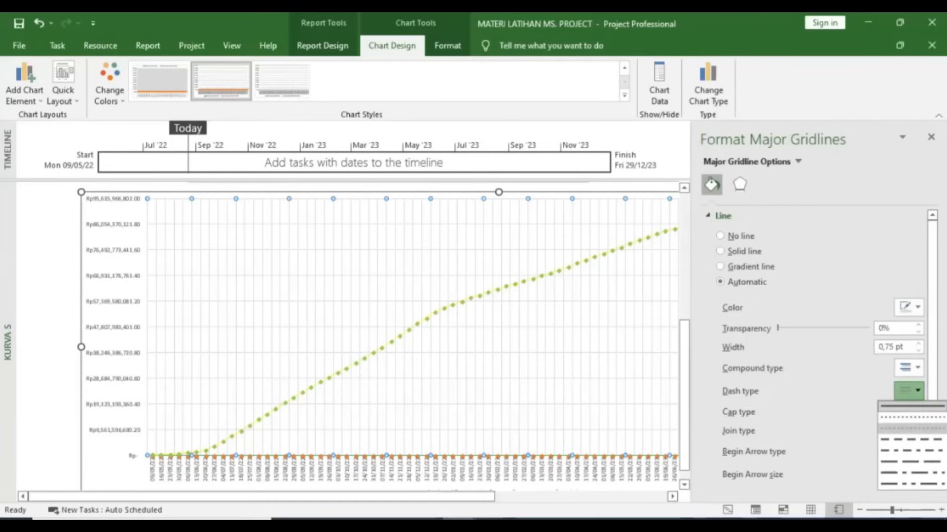
click(917, 430)
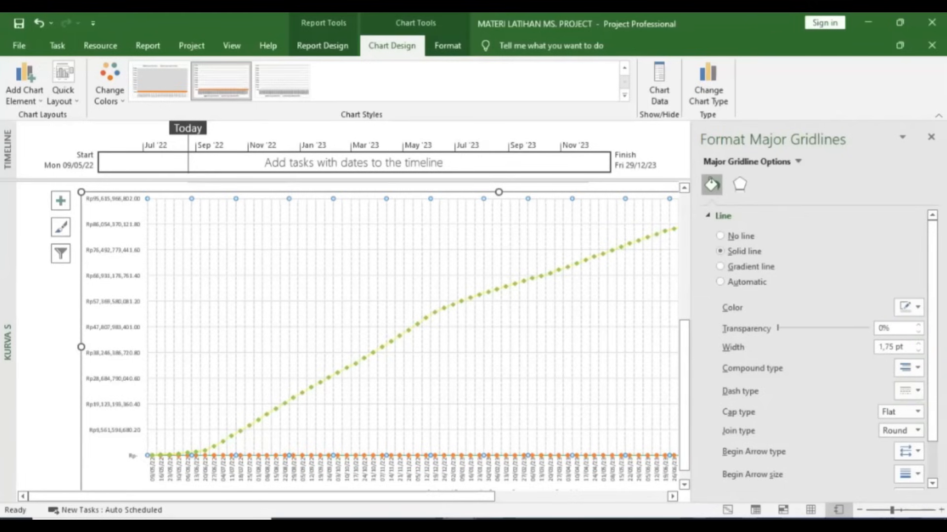
- Apply the square-dot dash type to the Vertical (Value) Axis Major Gridlines
click(798, 162)
click(851, 273)
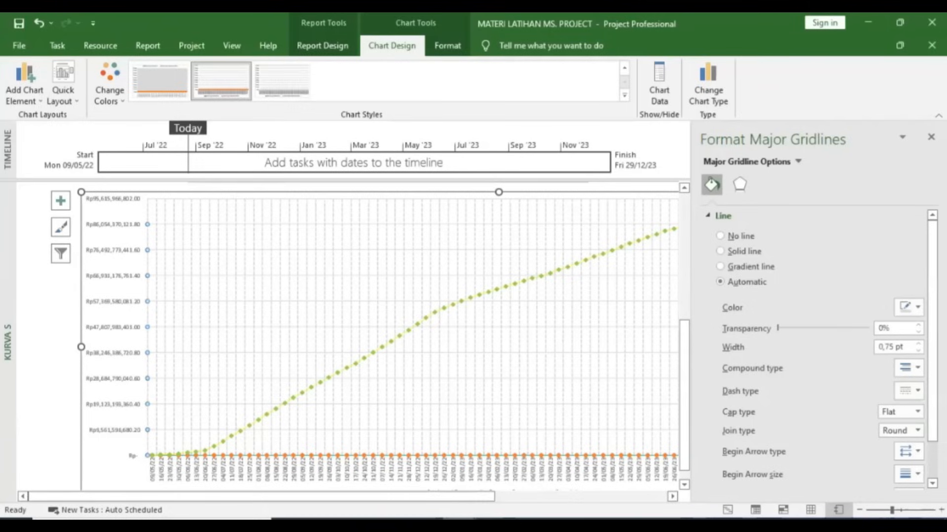
click(908, 391)
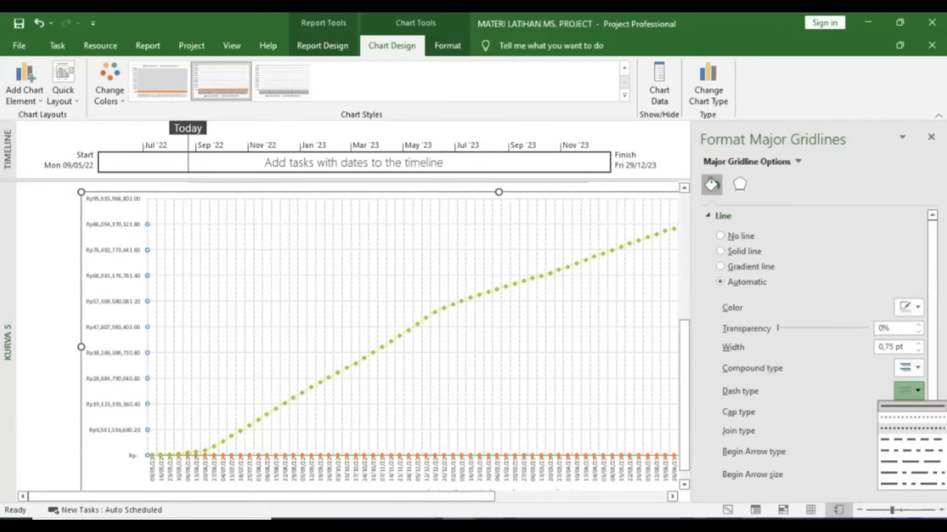
click(912, 429)
click(918, 325)
click(917, 325)
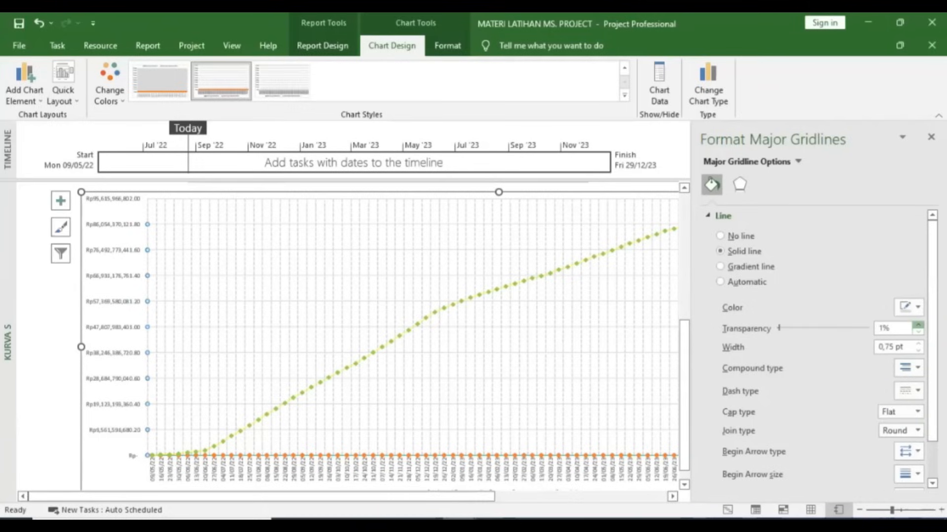
click(917, 325)
click(918, 325)
click(918, 325)
drag(781, 328, 777, 328)
- Set the width of the Vertical (Value) Axis Major Gridlines to 2 pt and deselect the chart
click(917, 344)
click(917, 345)
click(918, 344)
click(918, 344)
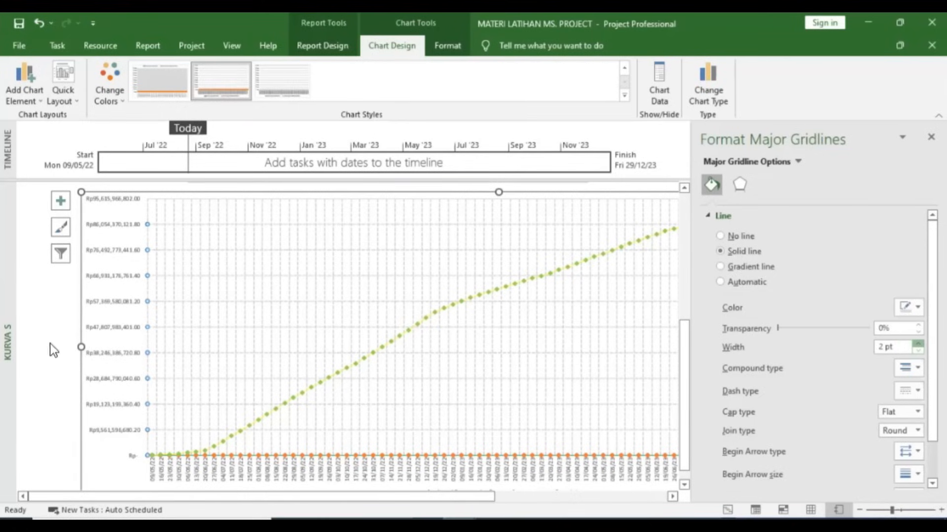
click(453, 457)
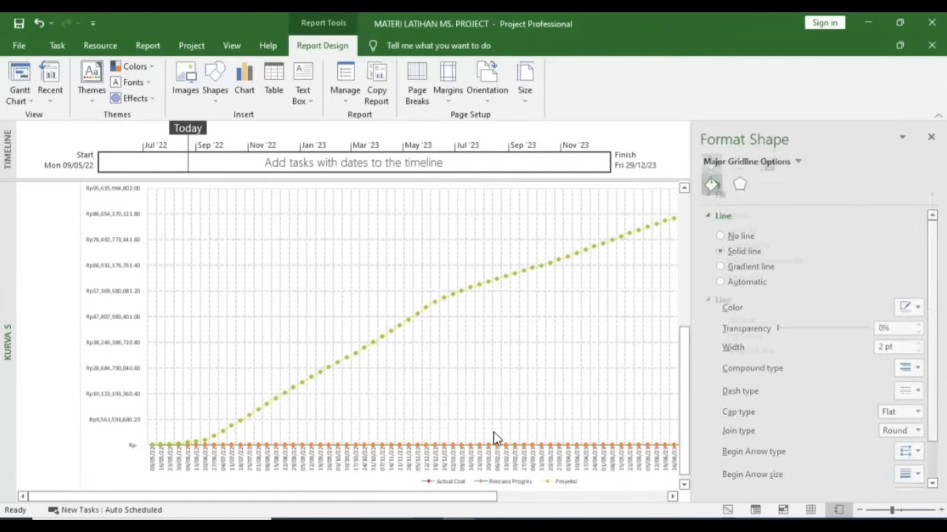
- Try to move the chart legend from below the date axis into the plot area, above the start of the curve
scroll(513, 434, down, 3)
scroll(505, 446, up, 2)
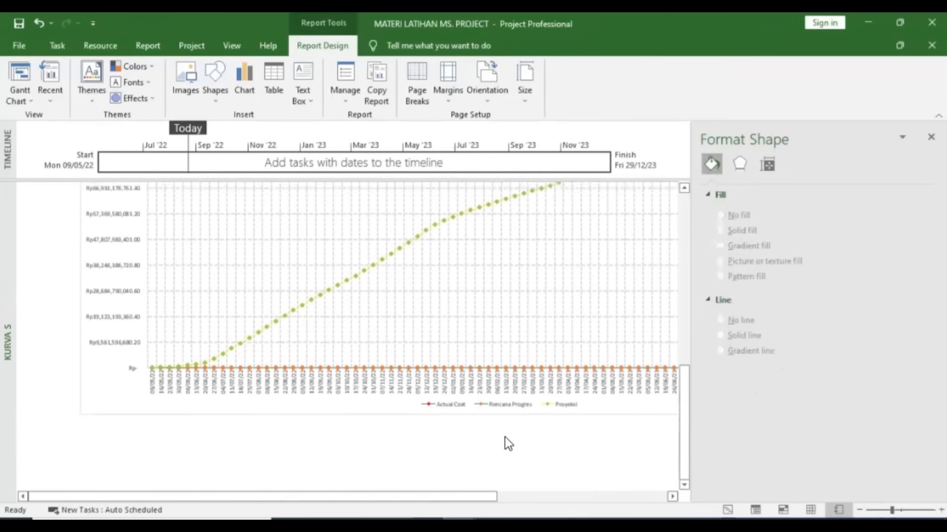
click(505, 436)
drag(513, 438, 261, 220)
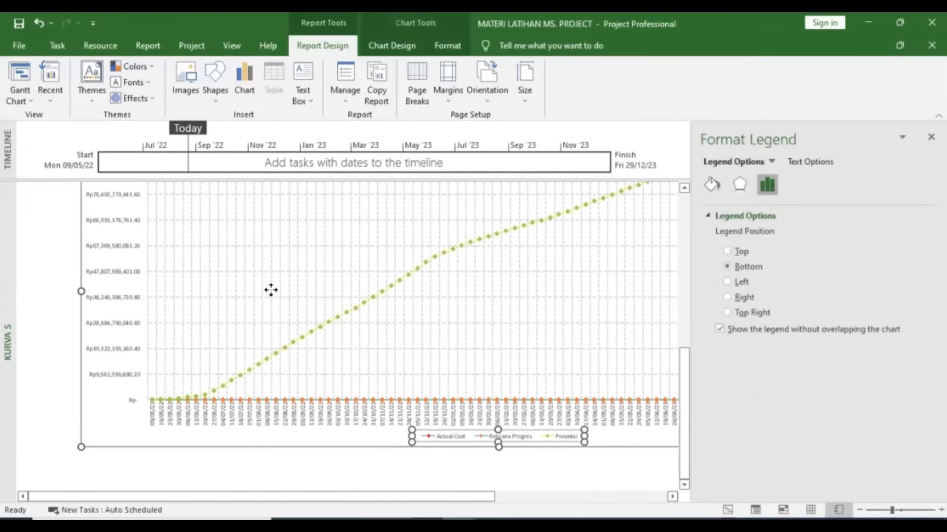
scroll(288, 324, up, 1)
scroll(291, 329, up, 4)
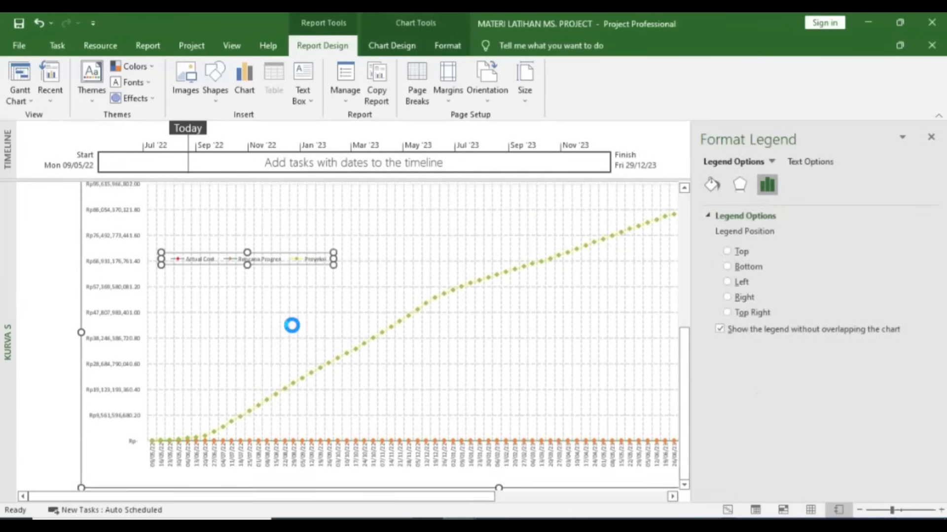
scroll(390, 324, down, 2)
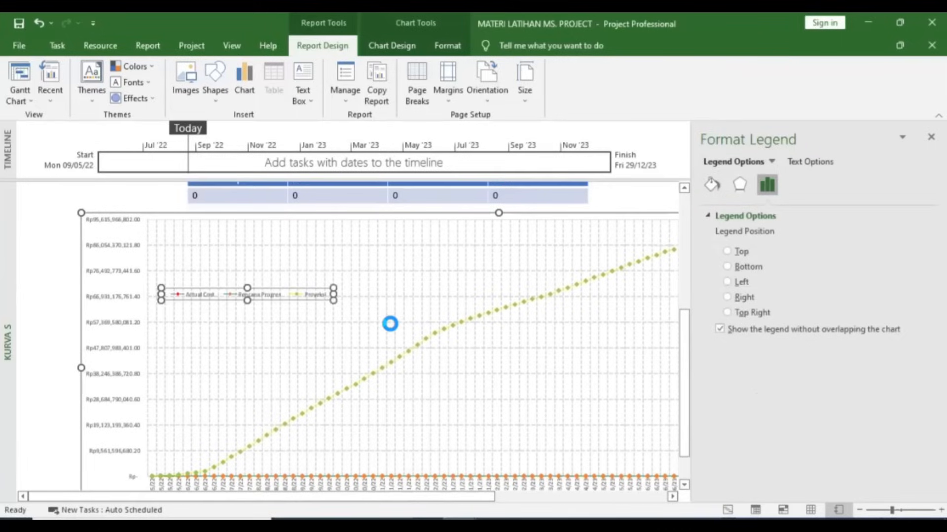
- Delete the chart legend and undo the legend changes
key(Delete)
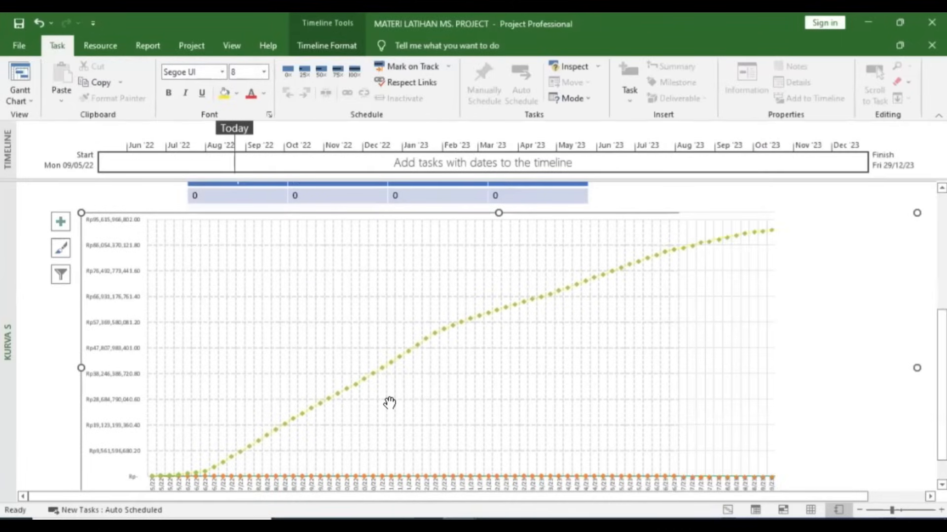
key(ctrl+z)
scroll(390, 405, down, 2)
scroll(393, 400, down, 2)
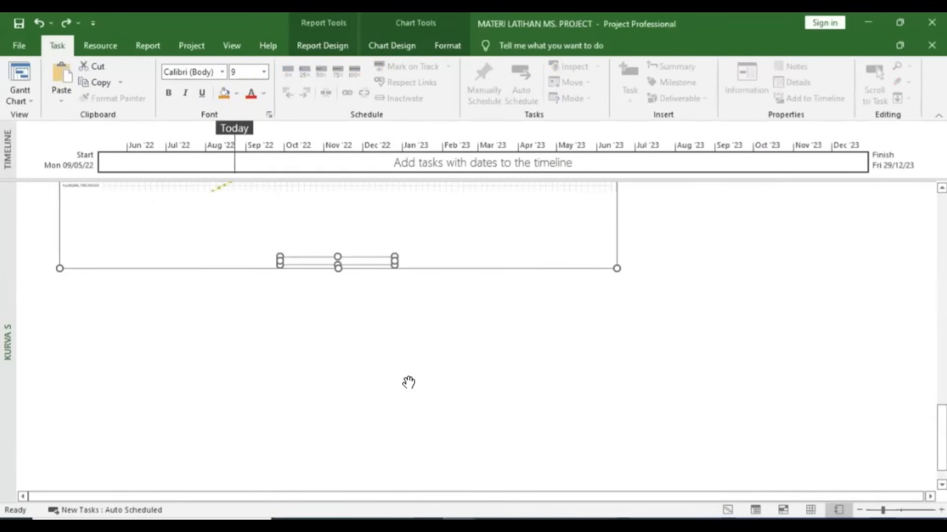
- Switch to the reference PDF in Nitro Pro and examine the S-curve's legend placement and the weekly detail chart on page 2
key(alt+Tab)
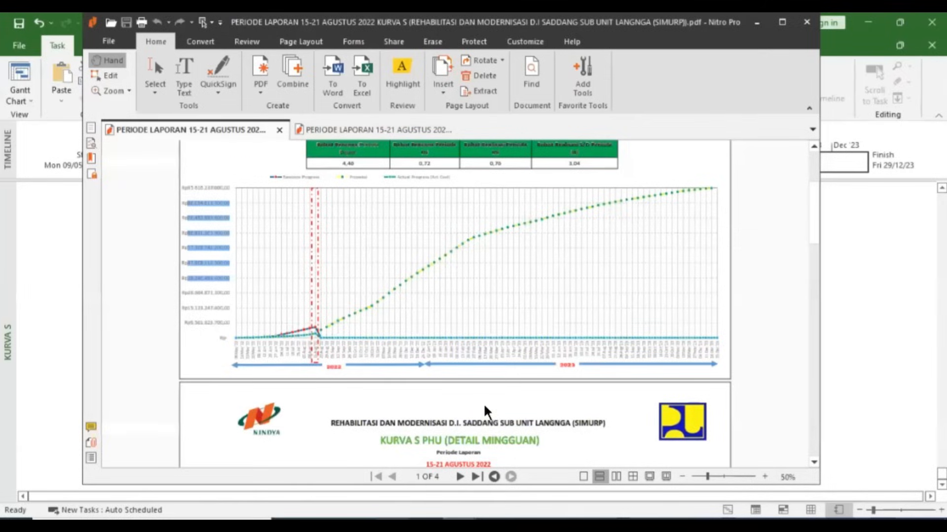
scroll(366, 434, up, 3)
scroll(369, 428, down, 9)
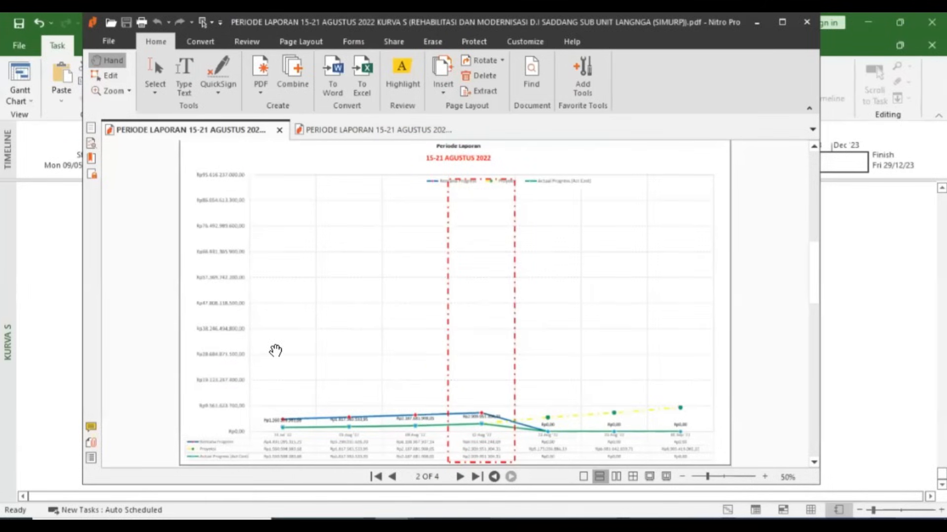
- Examine the weekly detail S-curve on page 2 of the reference PDF and switch back to the Microsoft Project report
scroll(376, 343, up, 1)
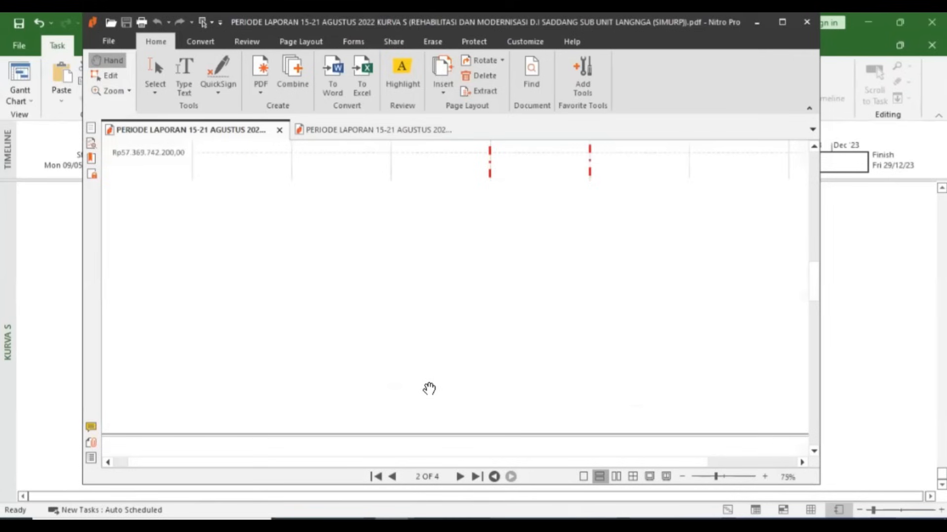
scroll(429, 389, down, 2)
scroll(635, 315, up, 7)
scroll(382, 414, down, 1)
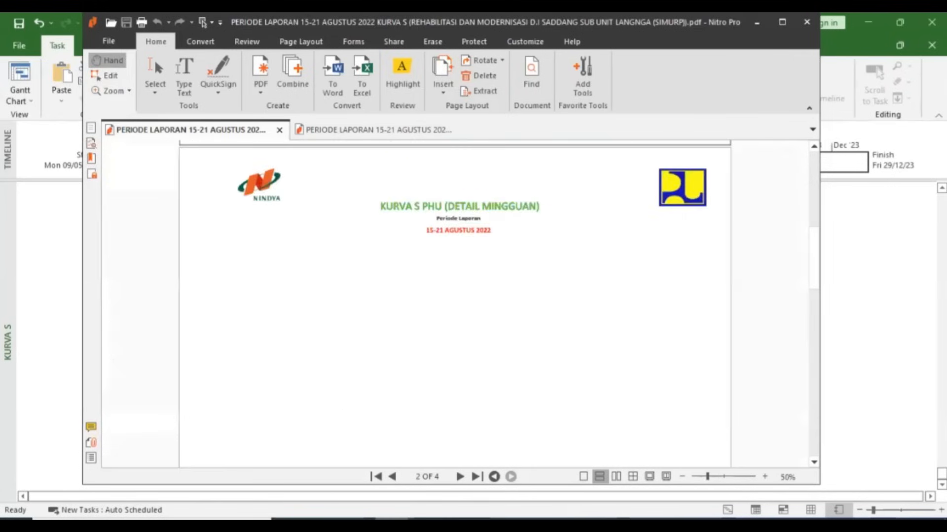
click(394, 520)
click(460, 519)
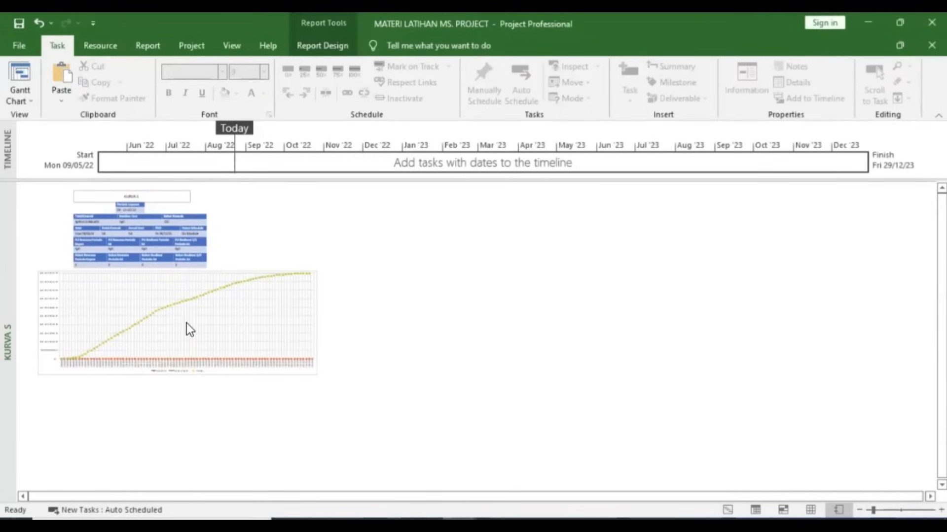
- Duplicate the S-curve chart and place the copy beside the original, aligned along its upper edge
click(190, 339)
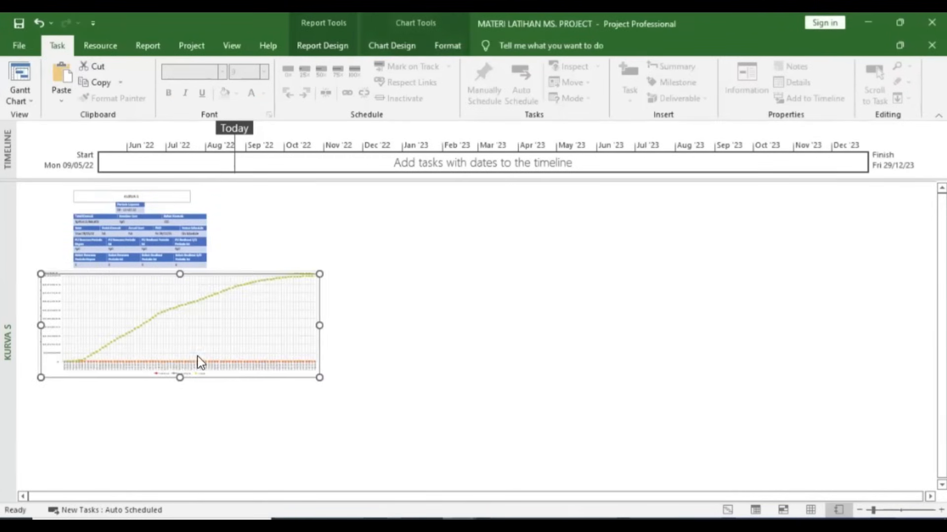
drag(236, 274, 514, 273)
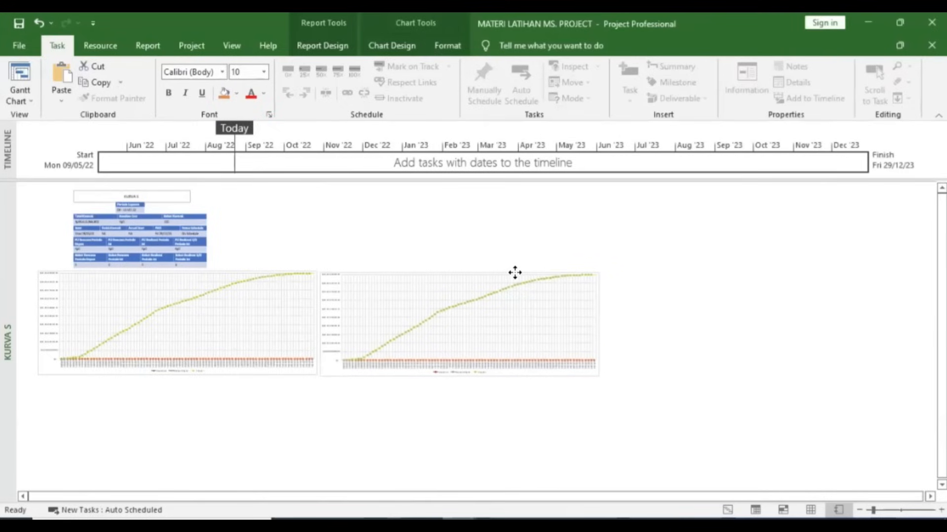
click(535, 424)
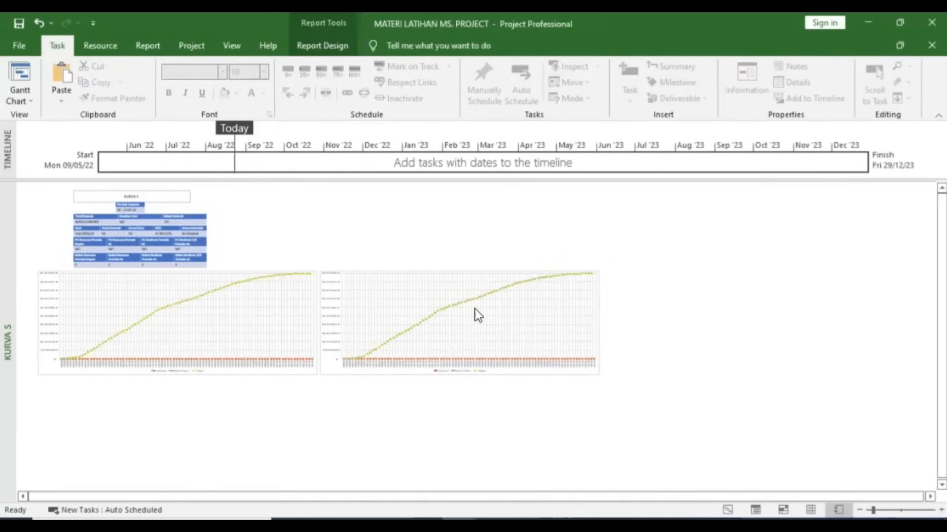
- Select the duplicated S-curve chart and show its Field List
click(452, 336)
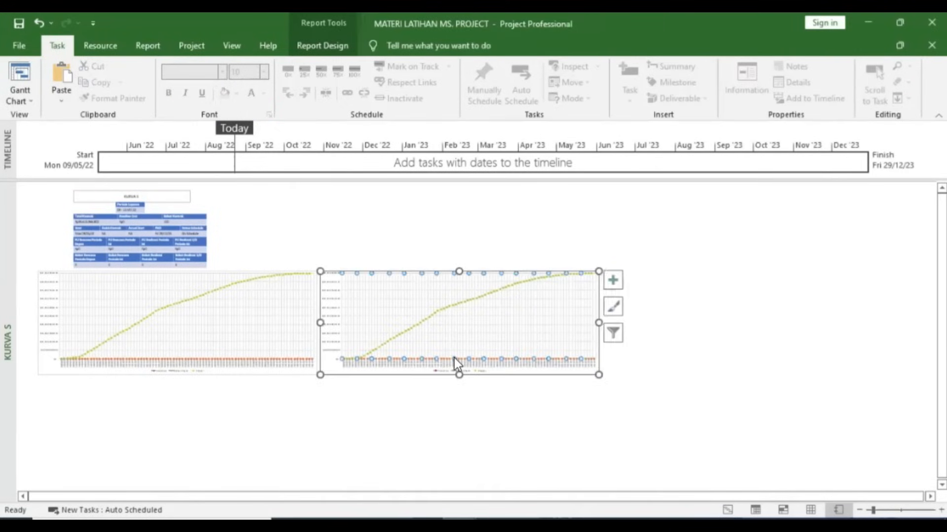
scroll(507, 348, up, 1)
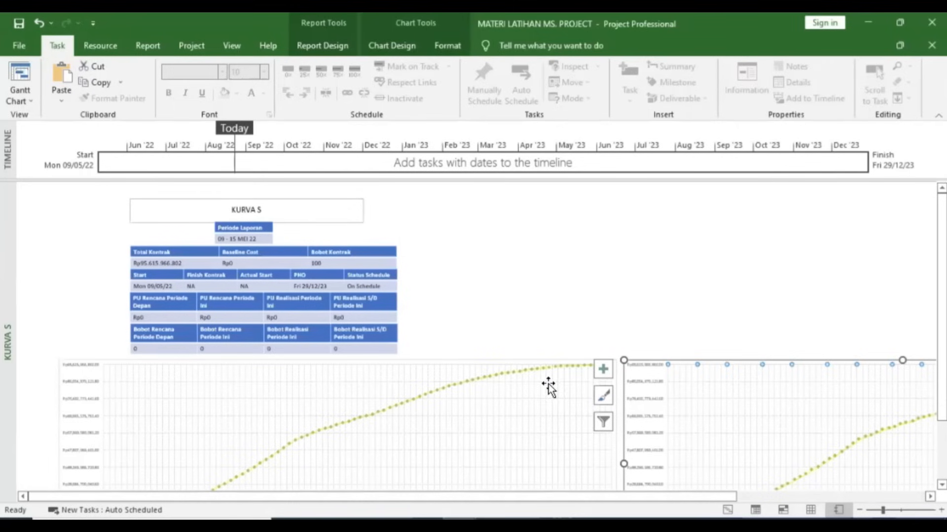
scroll(569, 469, down, 4)
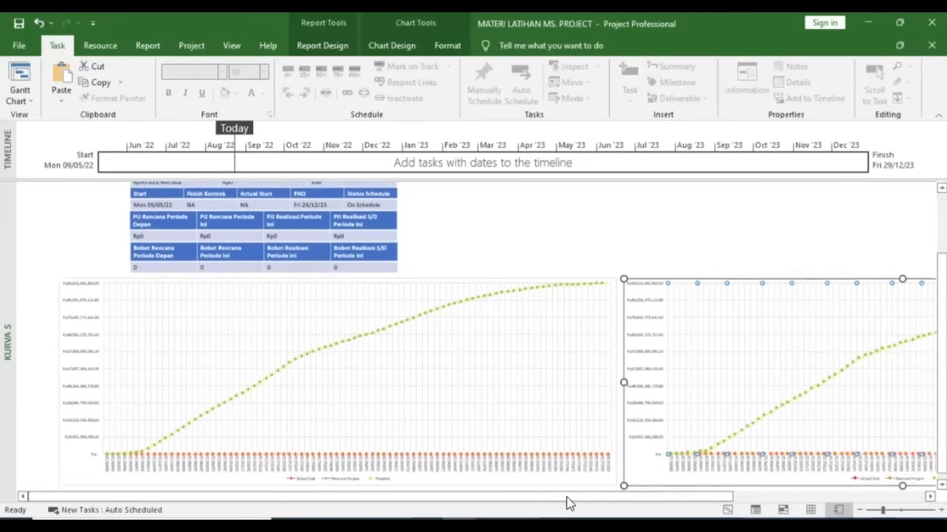
drag(566, 498, 759, 498)
scroll(738, 379, up, 2)
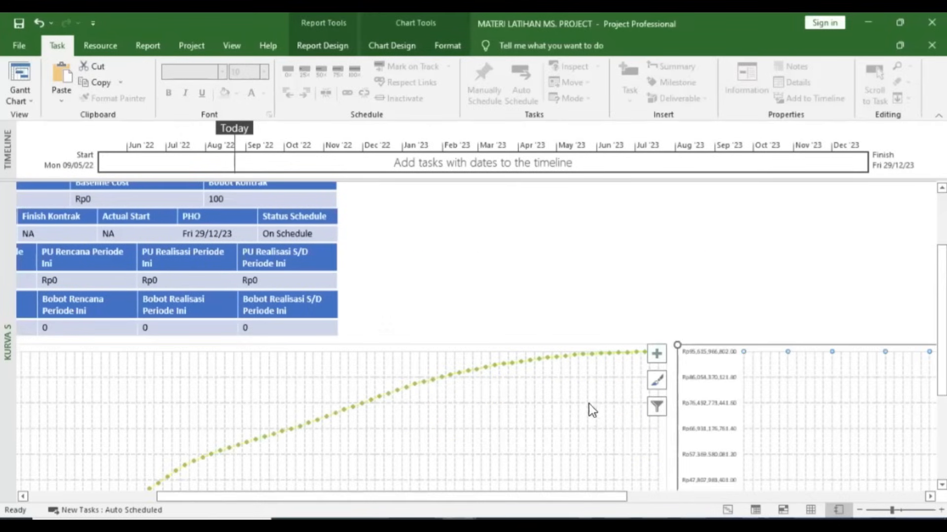
scroll(588, 404, down, 1)
scroll(525, 362, down, 2)
scroll(526, 362, right, 3)
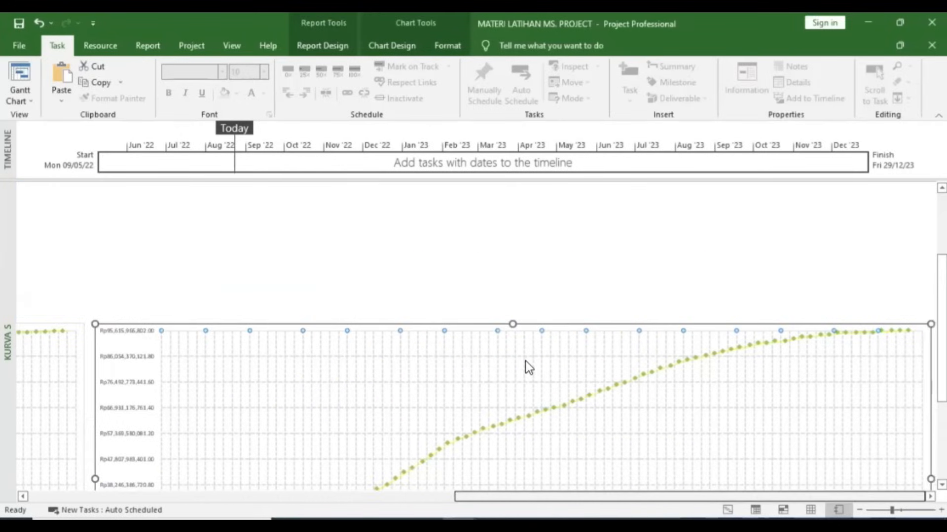
scroll(507, 354, down, 1)
drag(676, 496, 399, 496)
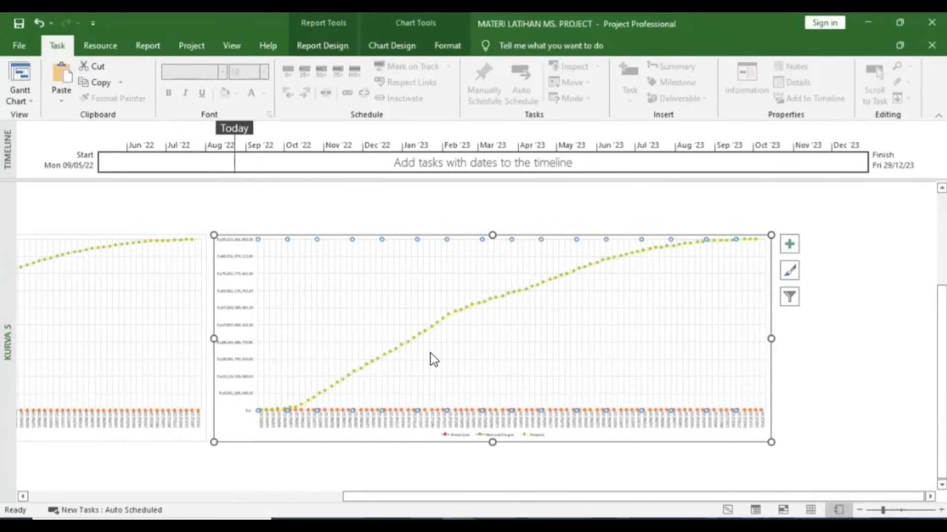
right_click(449, 241)
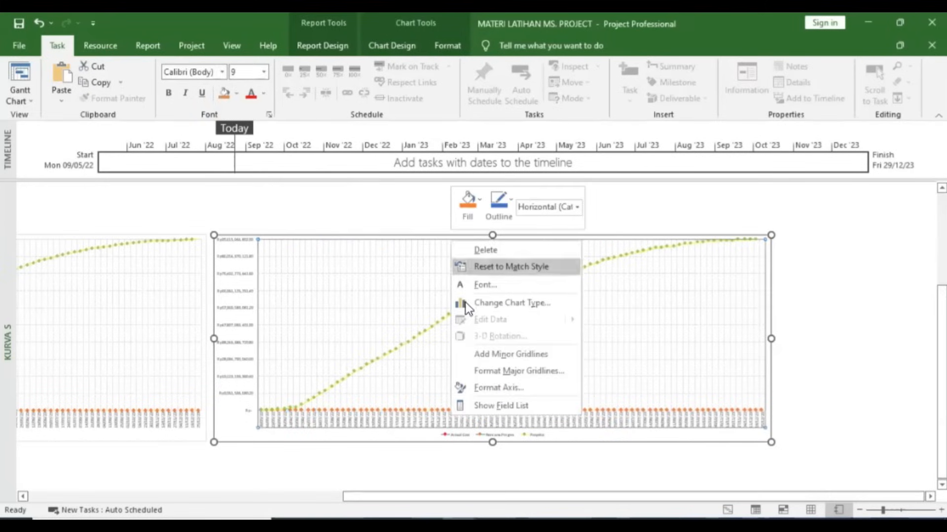
click(485, 389)
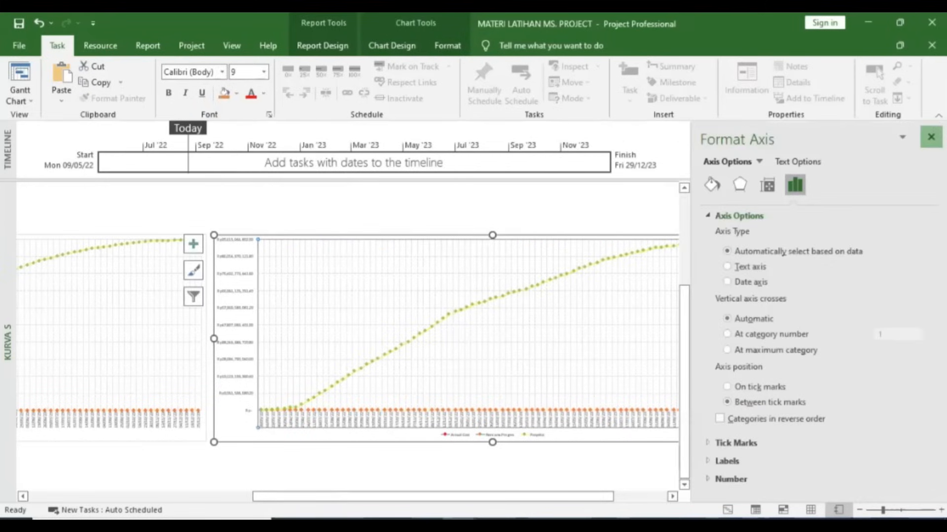
right_click(546, 421)
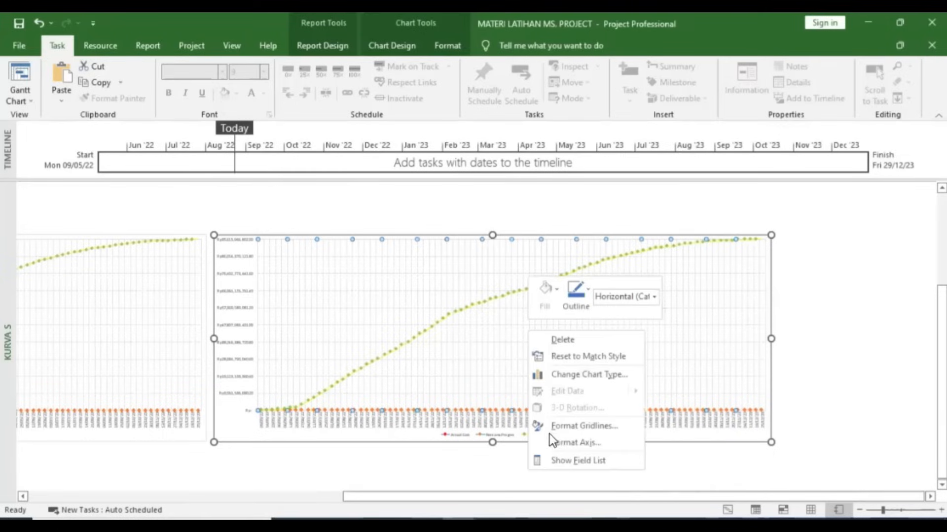
click(557, 461)
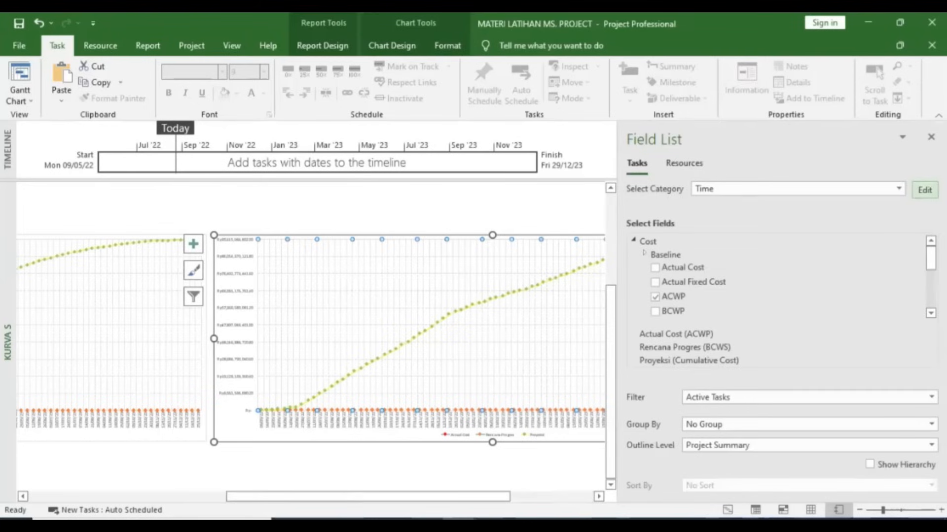
- Check the duplicated chart's timescale settings without changing them and examine its date axis and legend
click(924, 190)
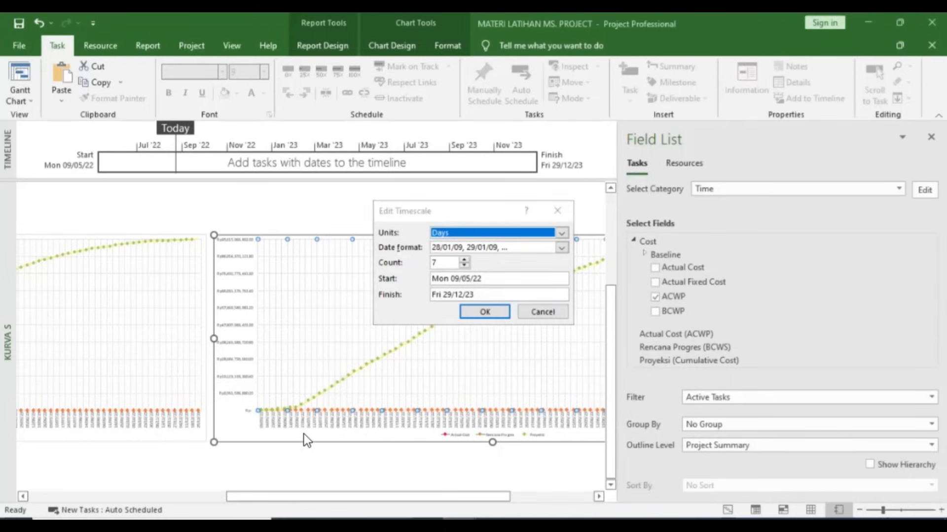
click(529, 317)
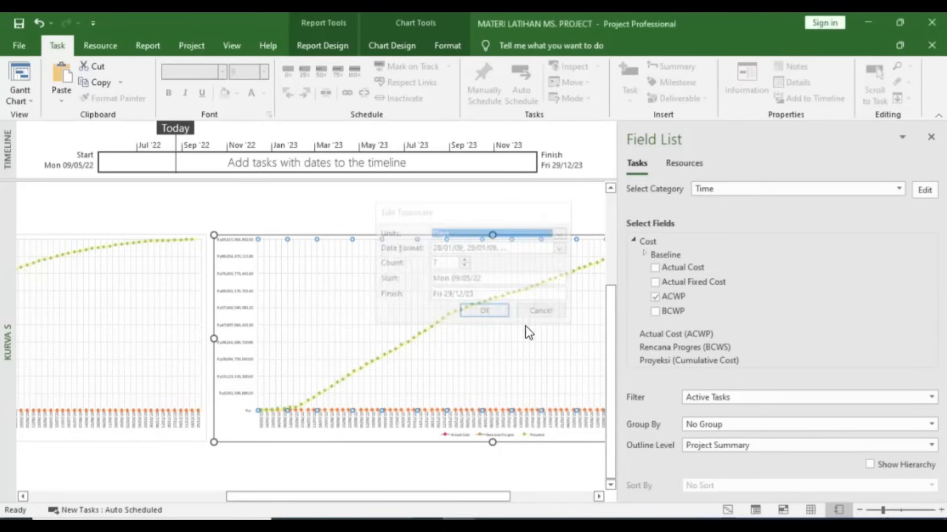
click(340, 446)
scroll(339, 445, up, 3)
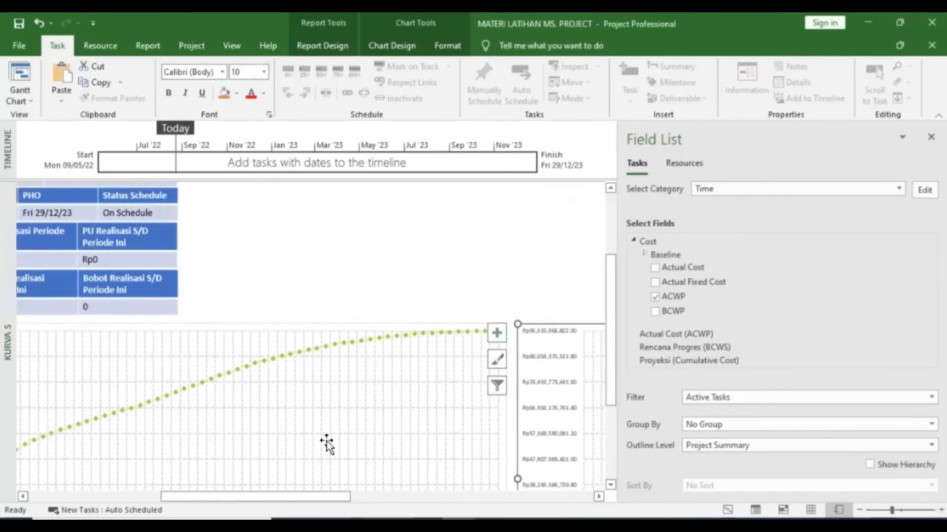
scroll(209, 398, down, 3)
scroll(211, 425, right, 6)
scroll(211, 426, right, 8)
scroll(214, 430, left, 6)
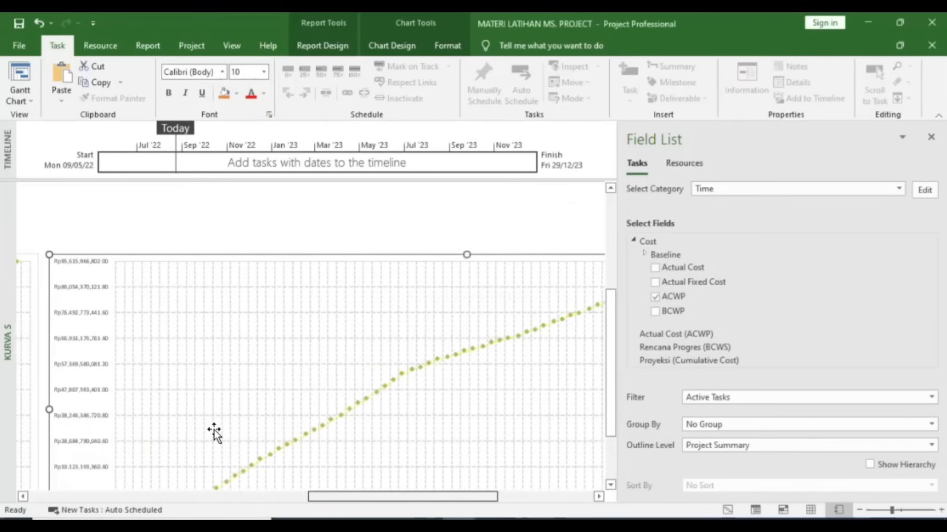
scroll(214, 432, down, 5)
scroll(167, 427, left, 1)
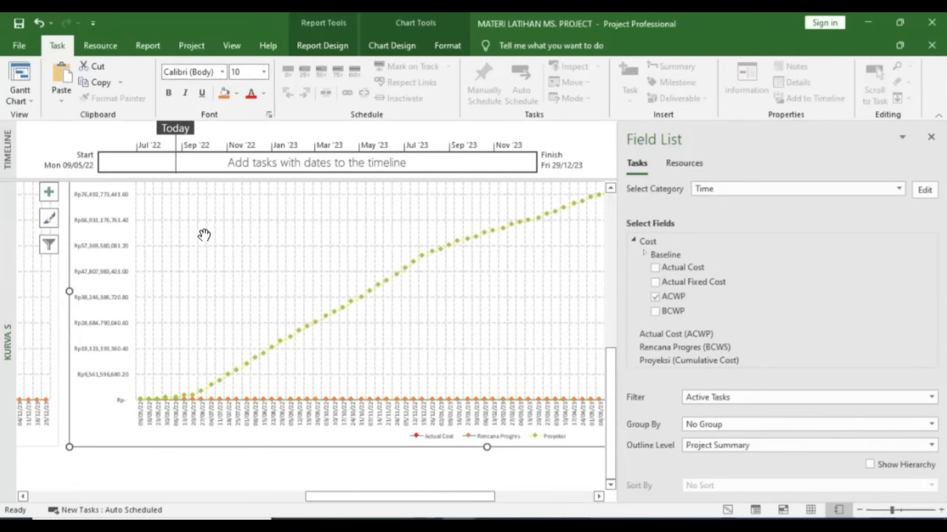
drag(611, 414, 610, 408)
scroll(316, 330, up, 2)
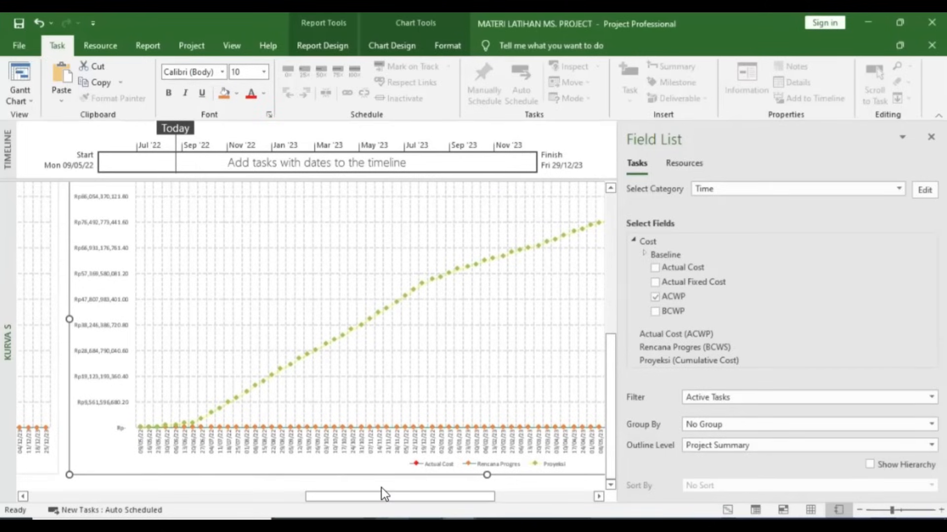
- Check the weekly detail chart's date range in the Nitro Pro reference PDF and return to the Microsoft Project report
click(384, 525)
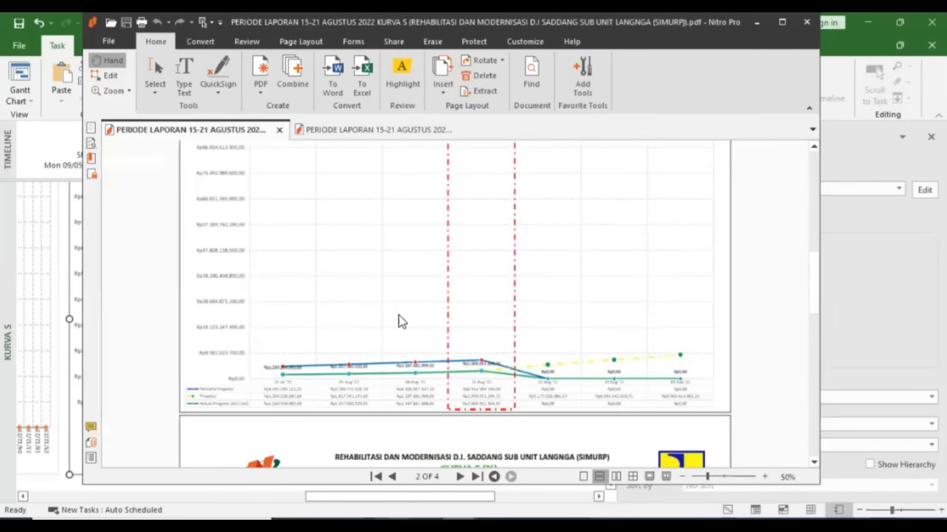
click(459, 525)
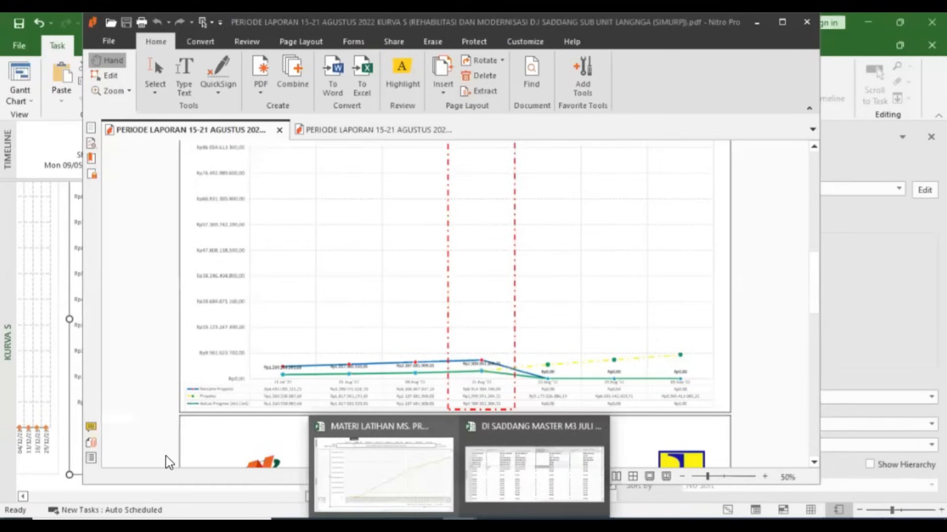
click(384, 473)
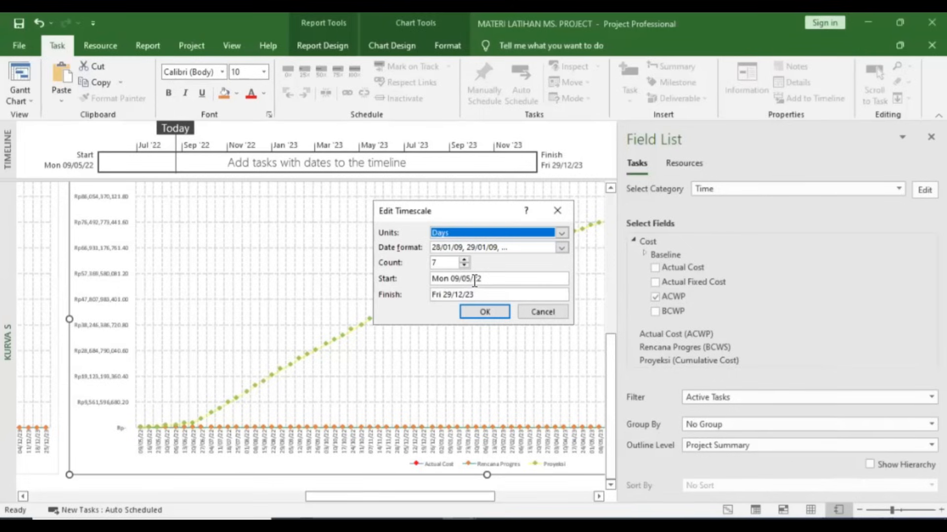
- Set the duplicated chart's timescale to start on 27/4/22 and finish on 7/6/22
drag(483, 279, 425, 285)
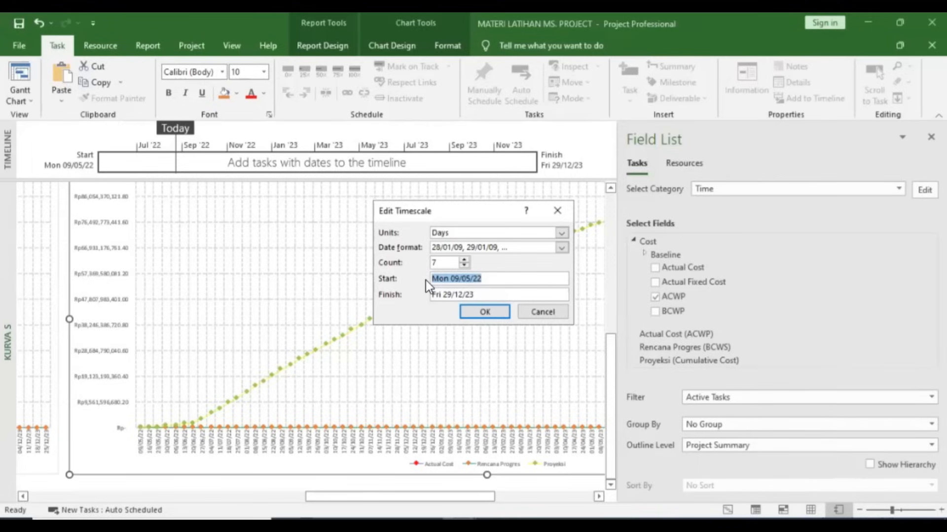
text(27/4/22)
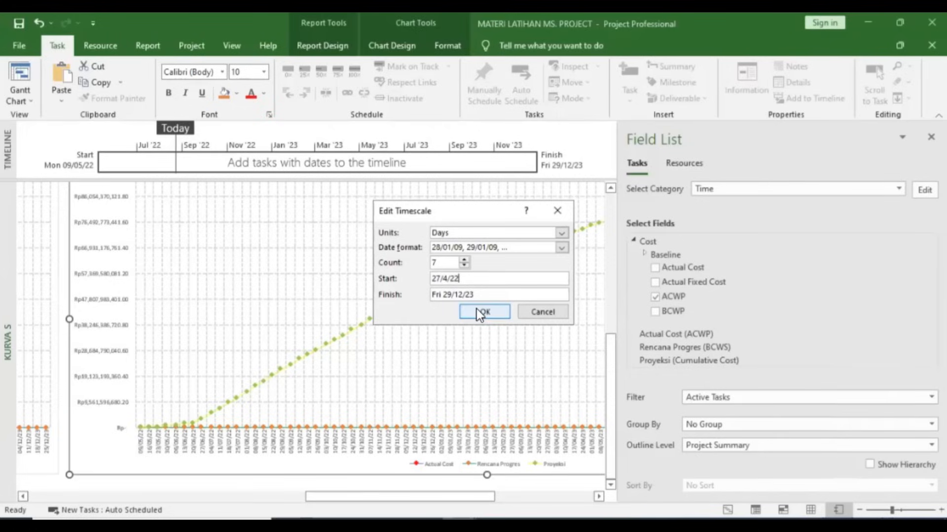
drag(475, 296, 432, 312)
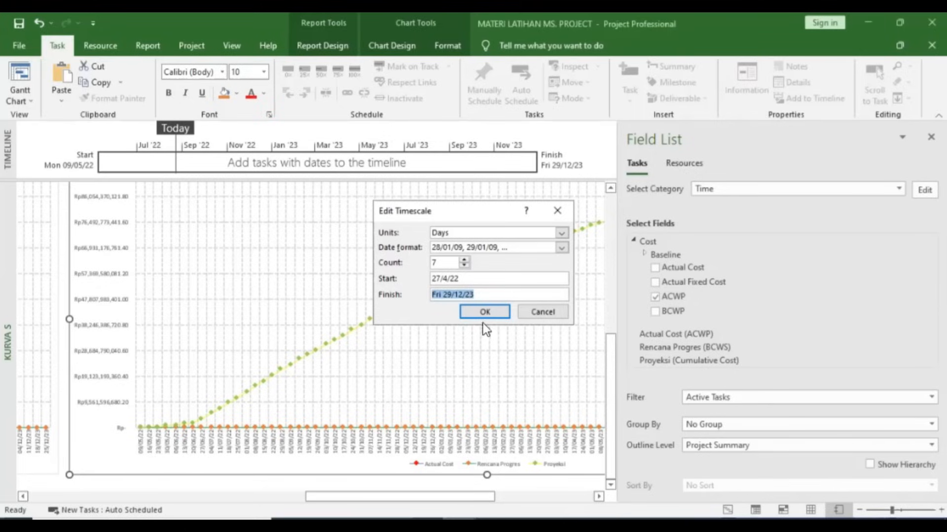
text(7/6/22)
click(483, 304)
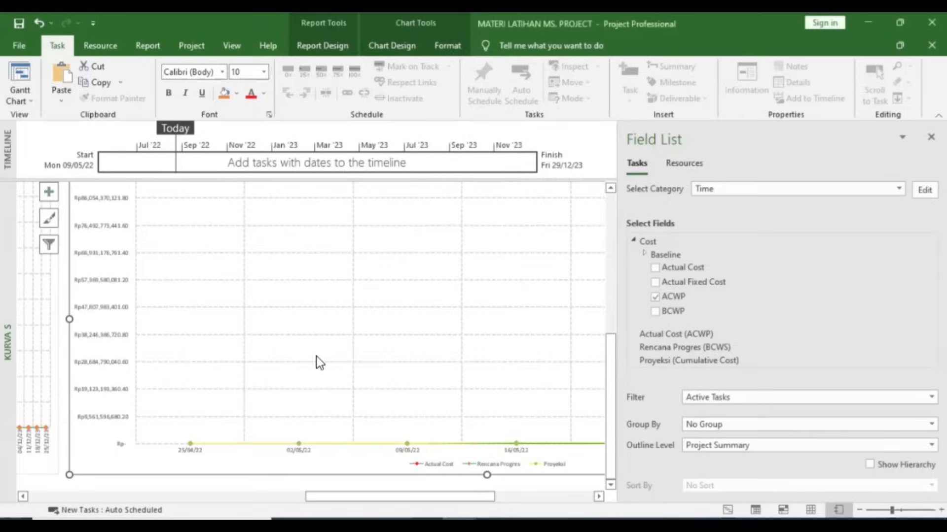
- Examine the duplicated chart's weekly date axis and recheck its timescale settings without changing them
scroll(315, 356, down, 2)
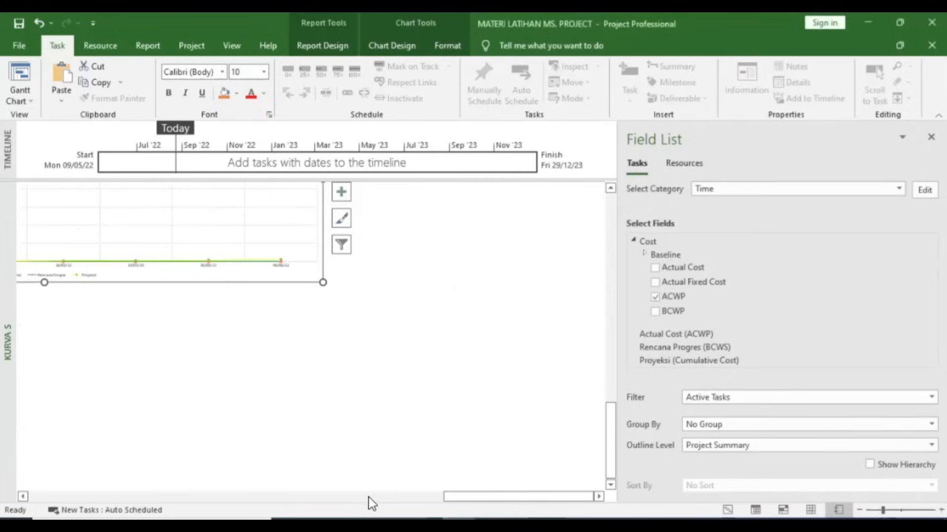
click(398, 497)
scroll(418, 325, left, 4)
drag(382, 501, 415, 500)
scroll(416, 499, up, 2)
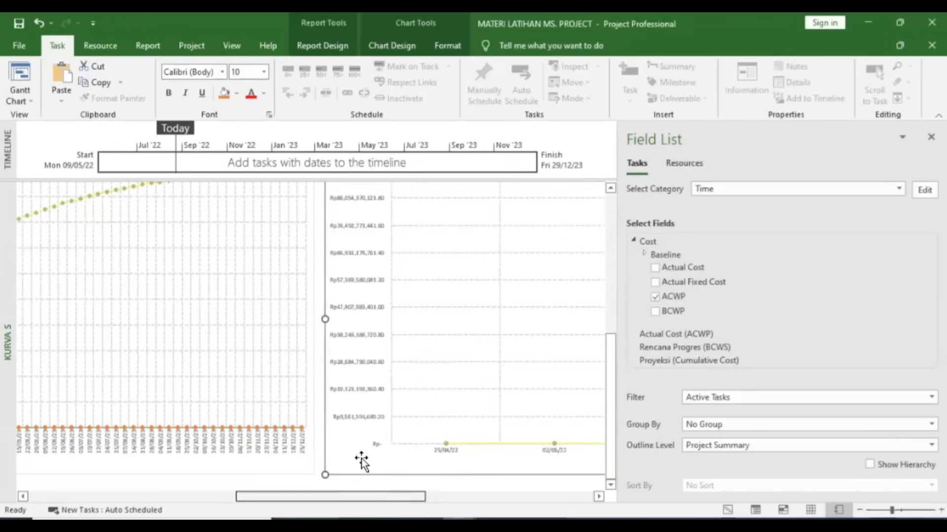
scroll(362, 458, right, 3)
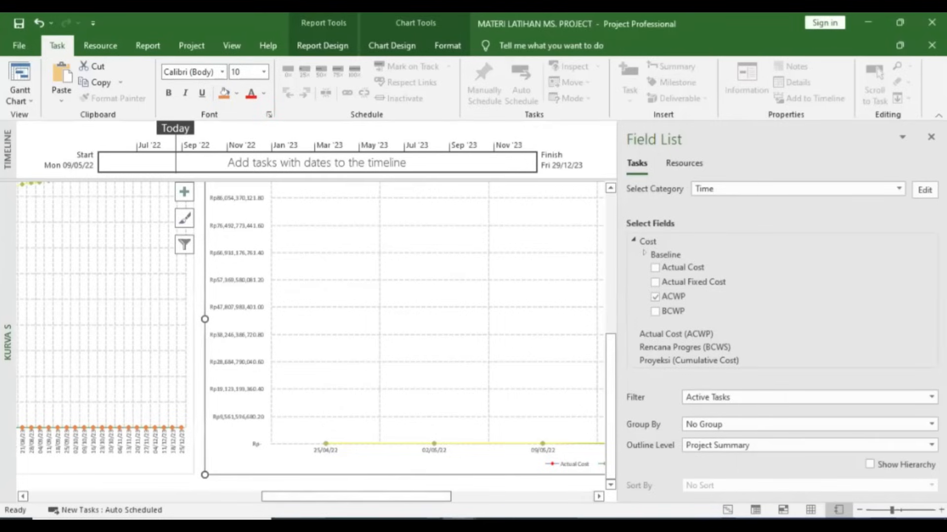
click(925, 190)
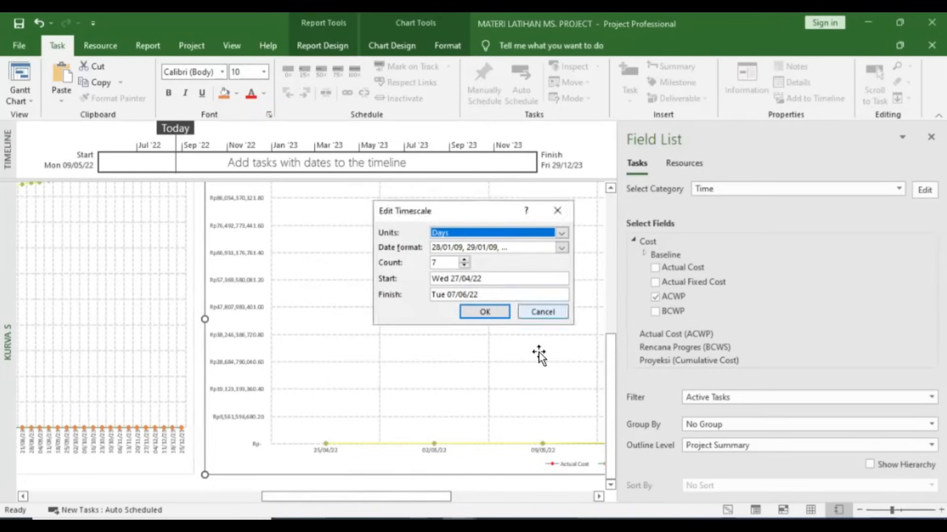
click(543, 311)
drag(432, 499, 555, 499)
drag(537, 451, 699, 300)
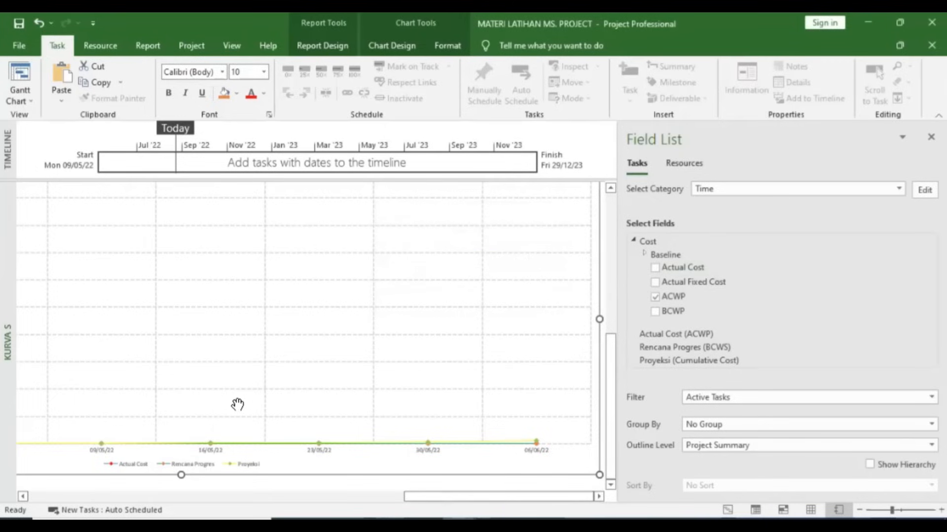
- Check the layout of the weekly chart in the Nitro Pro reference PDF and return to the duplicated chart in the Microsoft Project report
key(alt+Tab)
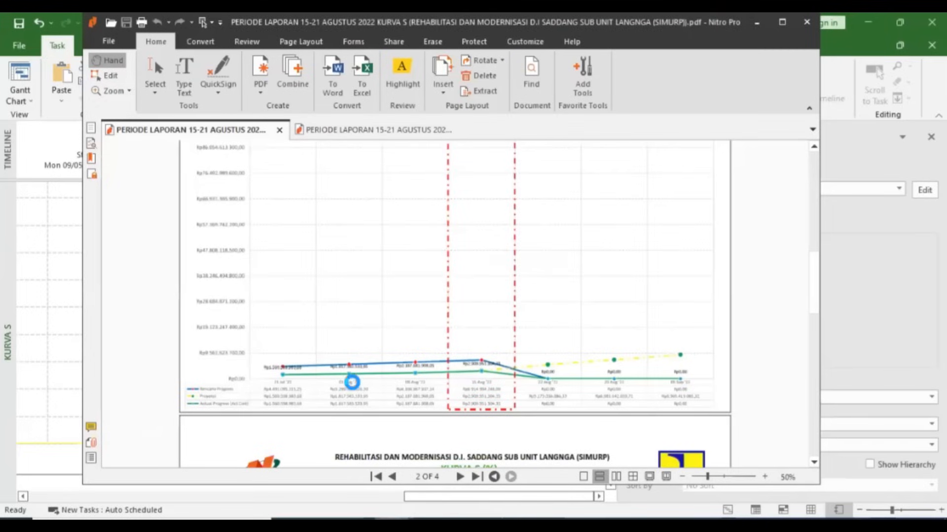
key(alt+Tab)
click(407, 439)
scroll(407, 440, down, 2)
drag(612, 429, 609, 179)
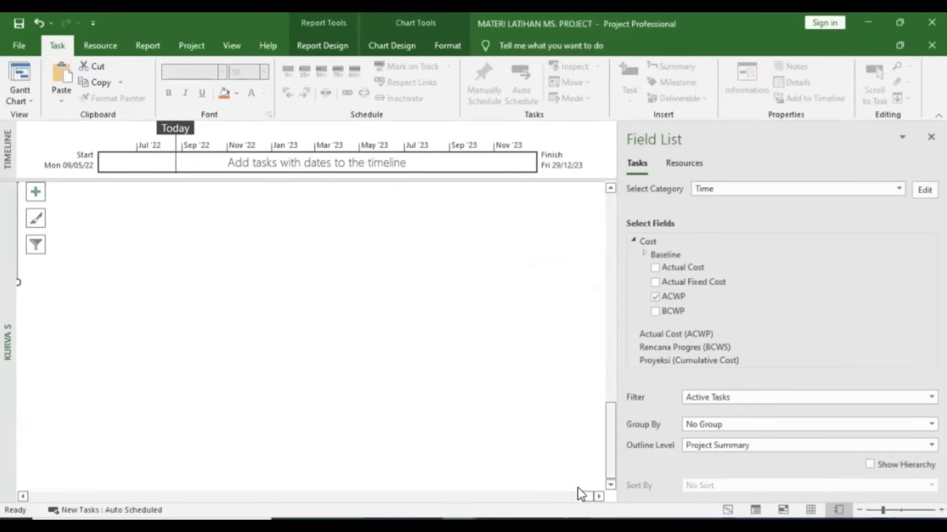
drag(586, 496, 249, 495)
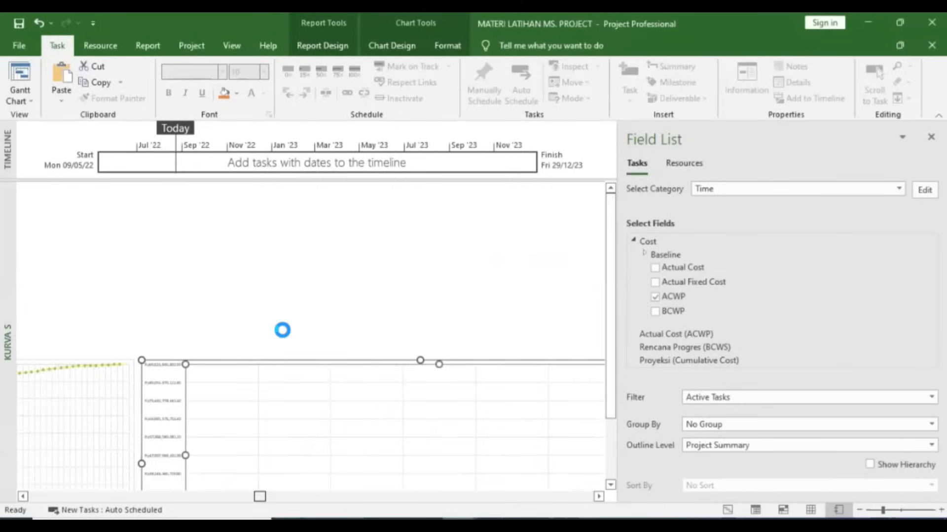
scroll(282, 339, down, 2)
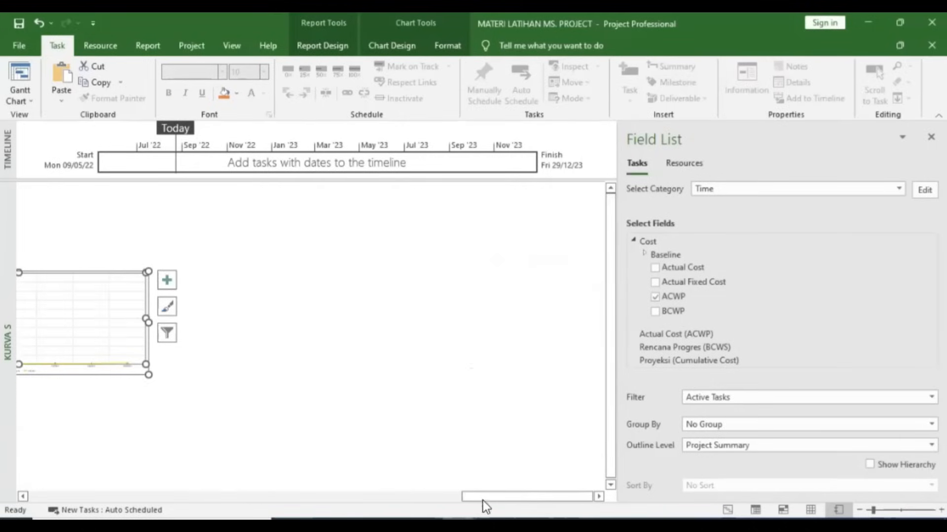
drag(478, 496, 232, 490)
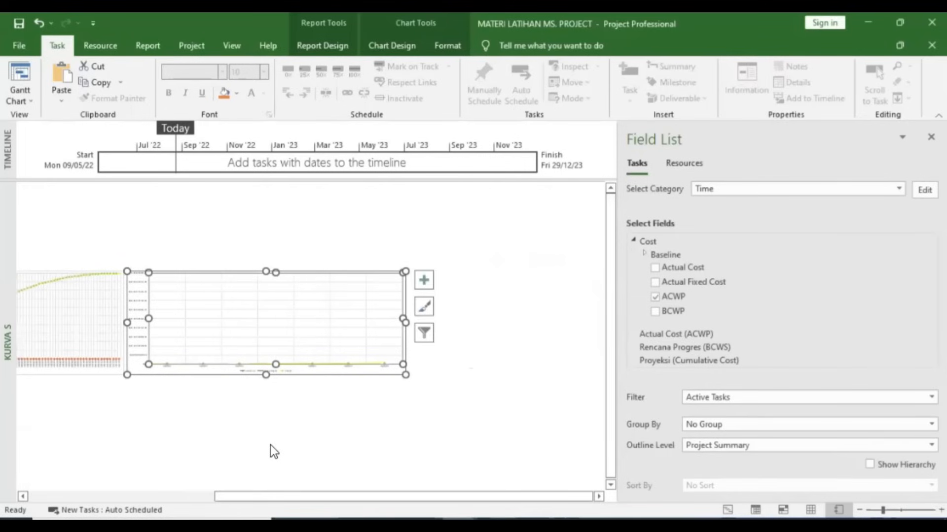
scroll(383, 457, up, 2)
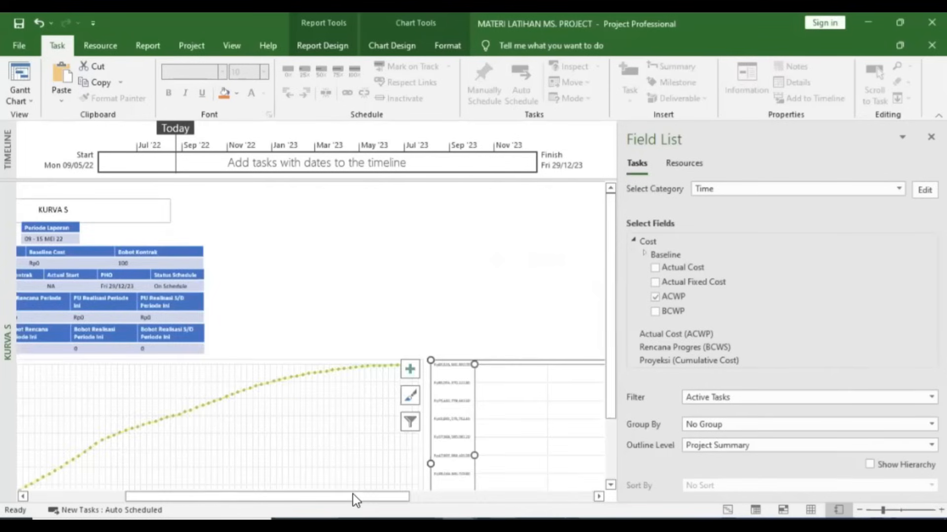
drag(353, 495, 502, 494)
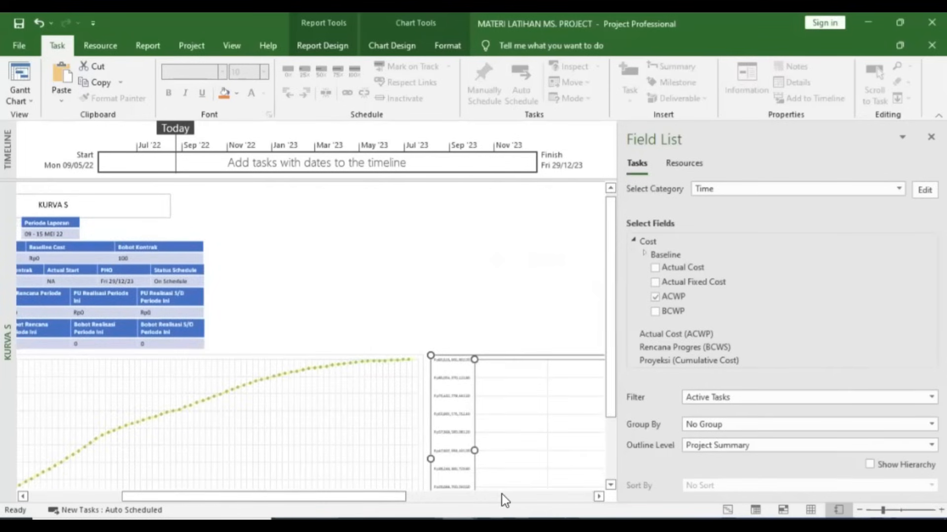
scroll(600, 401, down, 1)
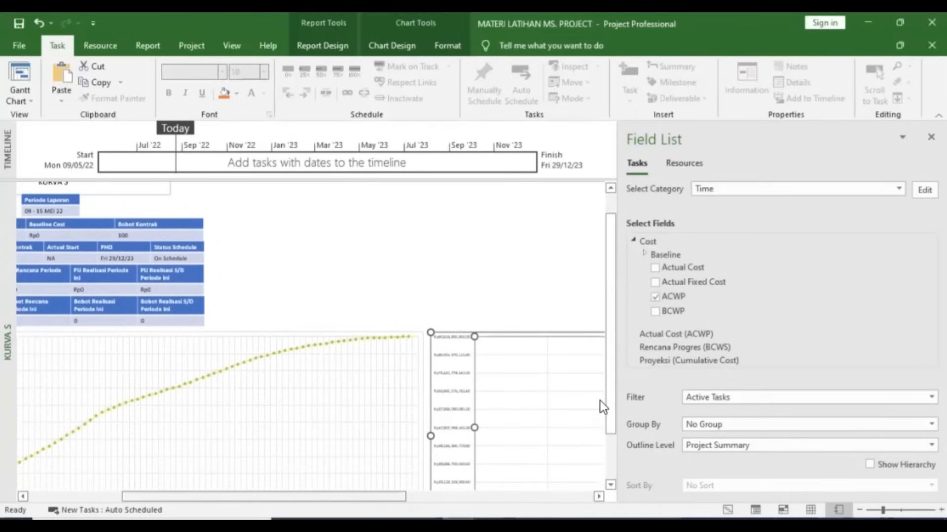
scroll(600, 401, right, 3)
scroll(166, 413, right, 1)
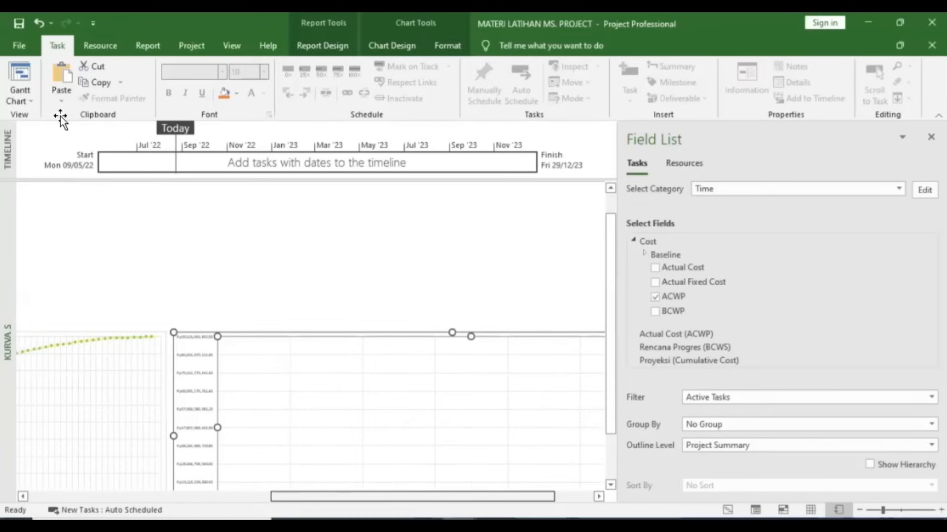
- Add a data table with legend keys to the duplicated weekly chart
click(60, 116)
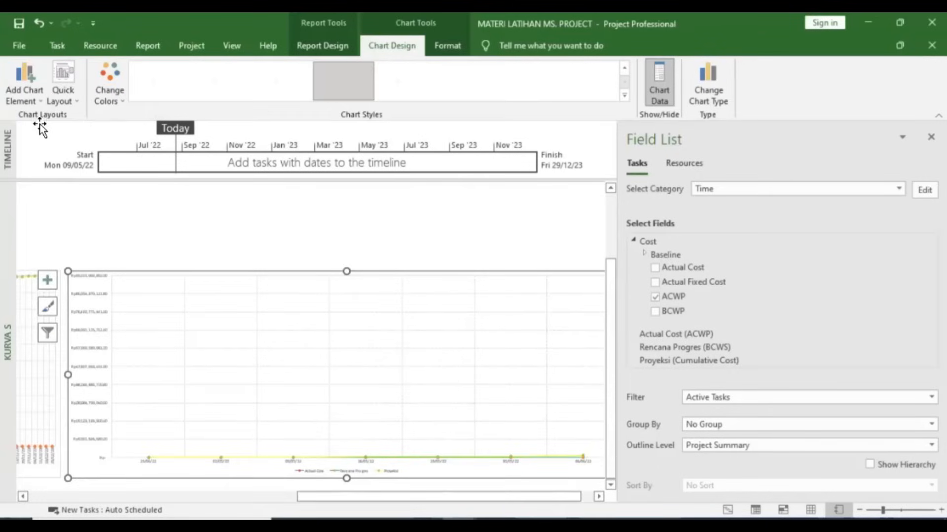
click(25, 83)
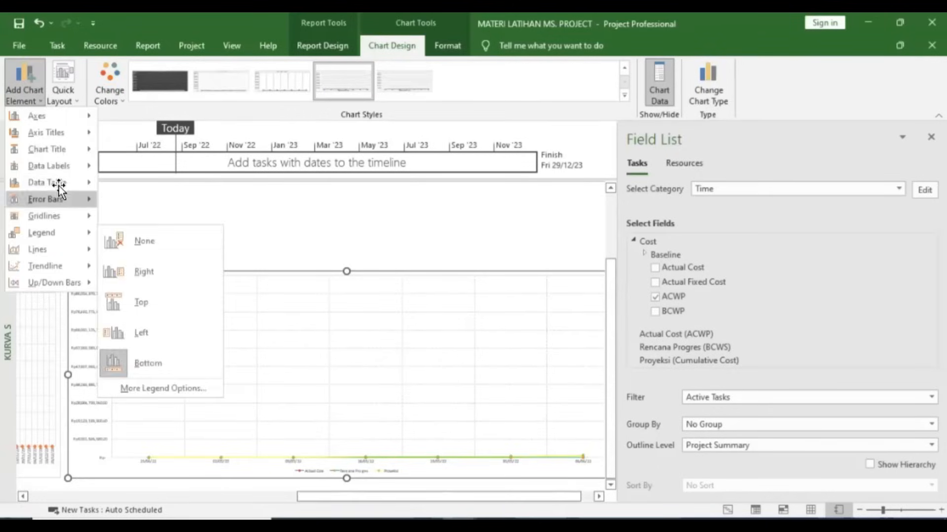
mouse_move(58, 184)
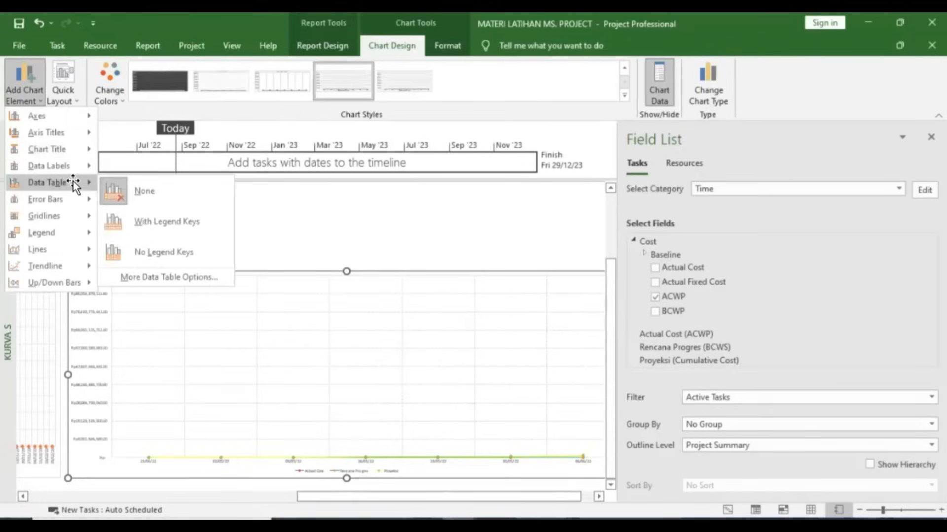
click(153, 225)
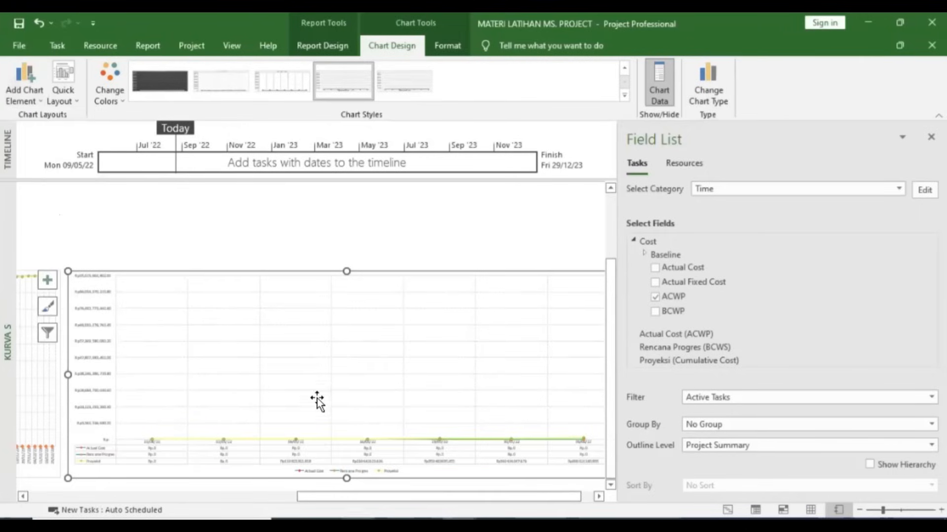
- Examine the weekly Actual Cost, Rencana Progres and Proyeksi values in the duplicated chart's data table
scroll(286, 410, down, 3)
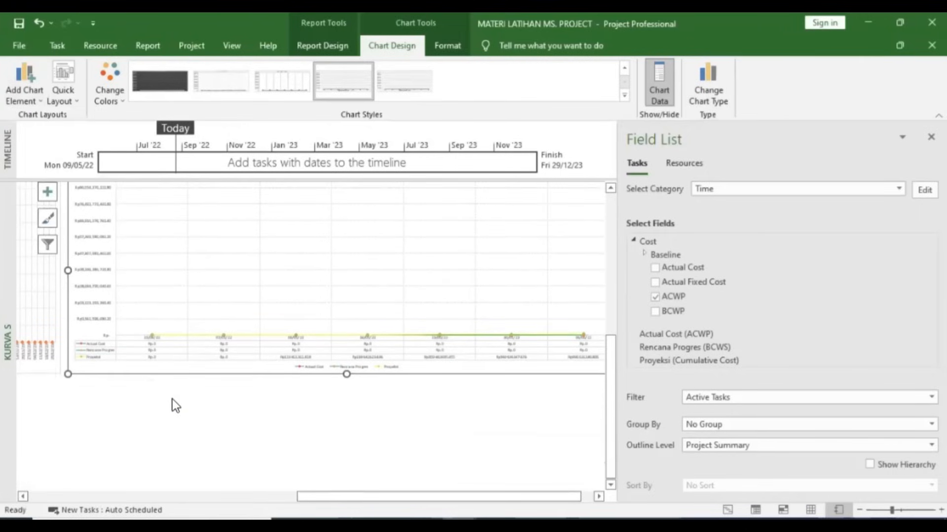
scroll(172, 399, up, 2)
scroll(251, 386, right, 10)
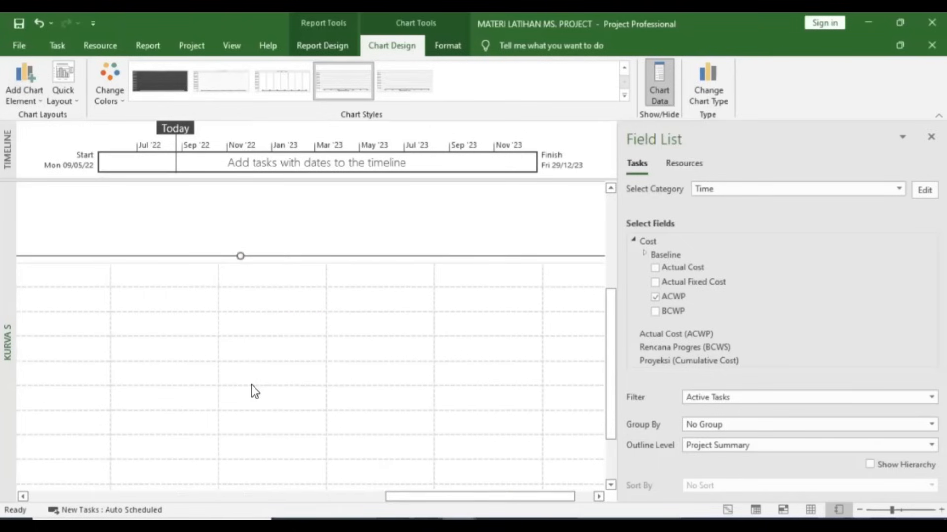
scroll(251, 385, down, 3)
scroll(424, 508, down, 1)
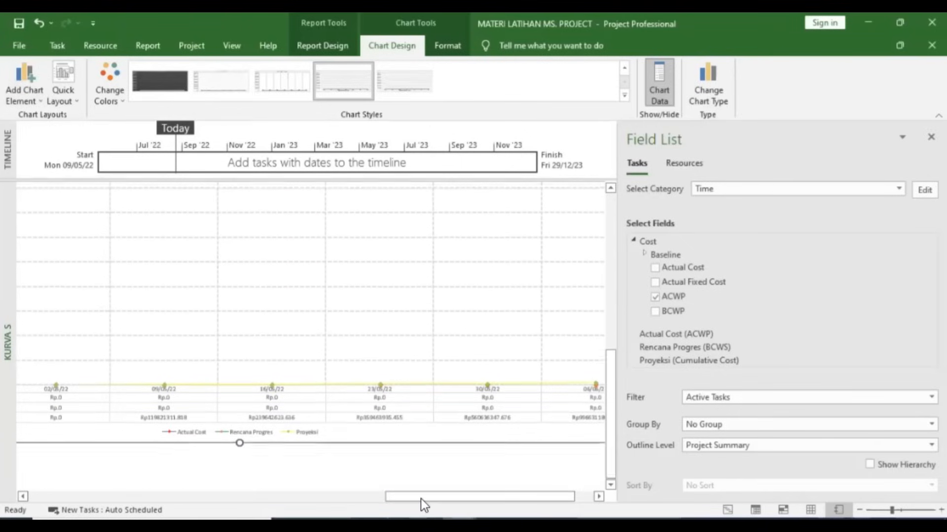
drag(416, 501, 337, 499)
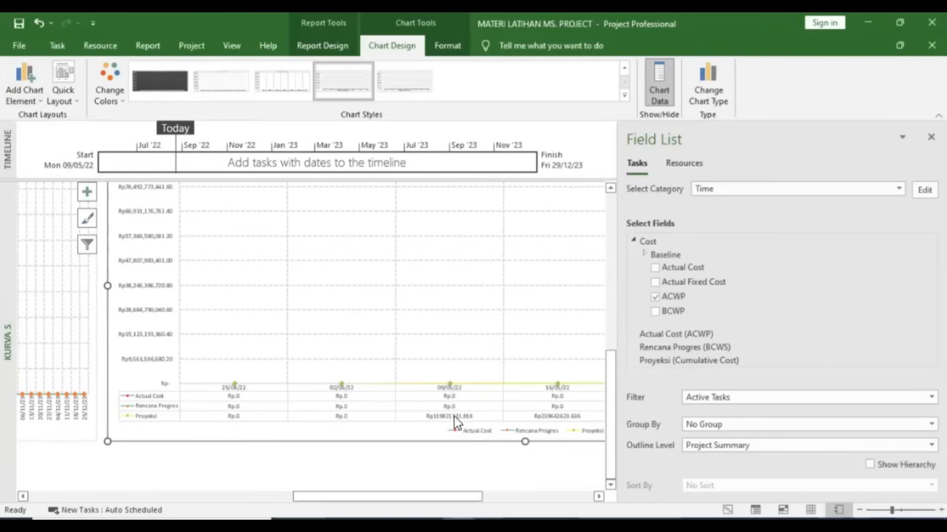
drag(434, 494, 521, 496)
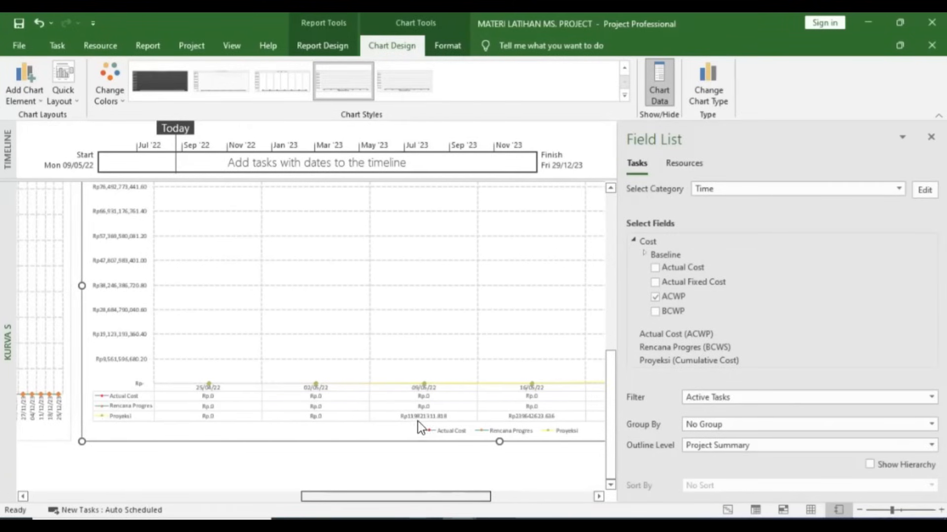
scroll(418, 421, right, 1)
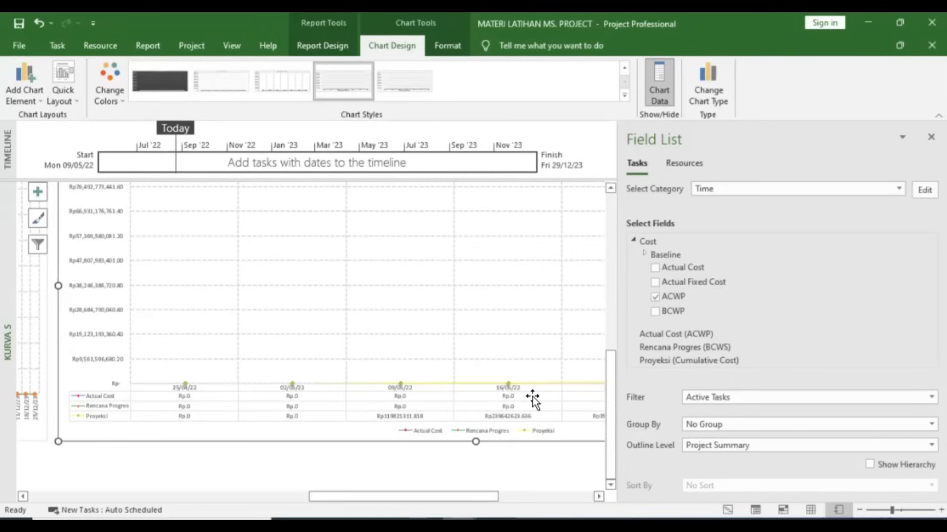
mouse_move(474, 500)
mouse_down()
mouse_move(493, 500)
mouse_move(466, 495)
mouse_up()
scroll(427, 423, right, 2)
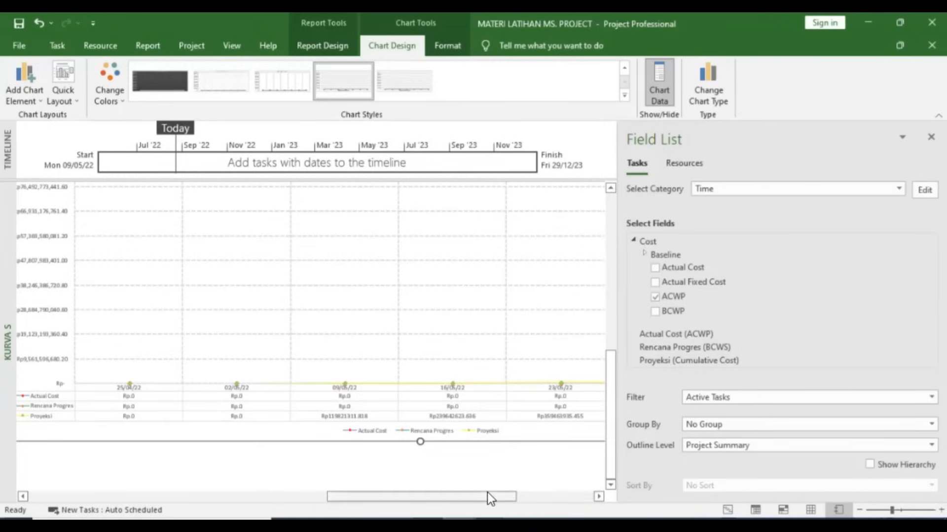
scroll(490, 493, right, 1)
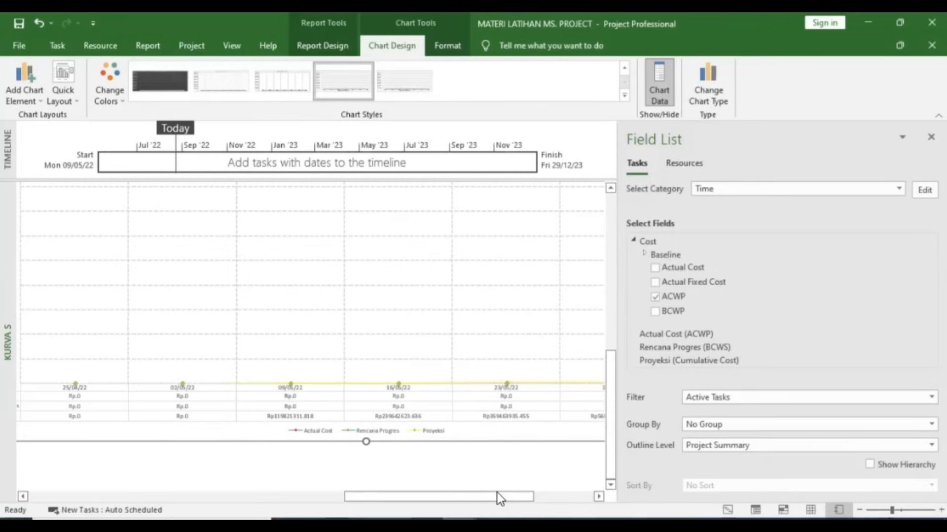
drag(474, 496, 534, 496)
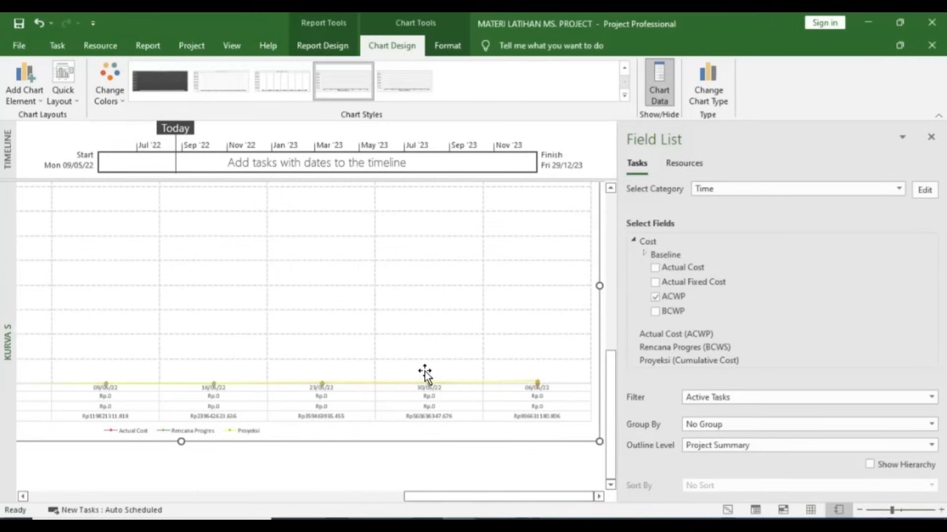
drag(489, 496, 421, 497)
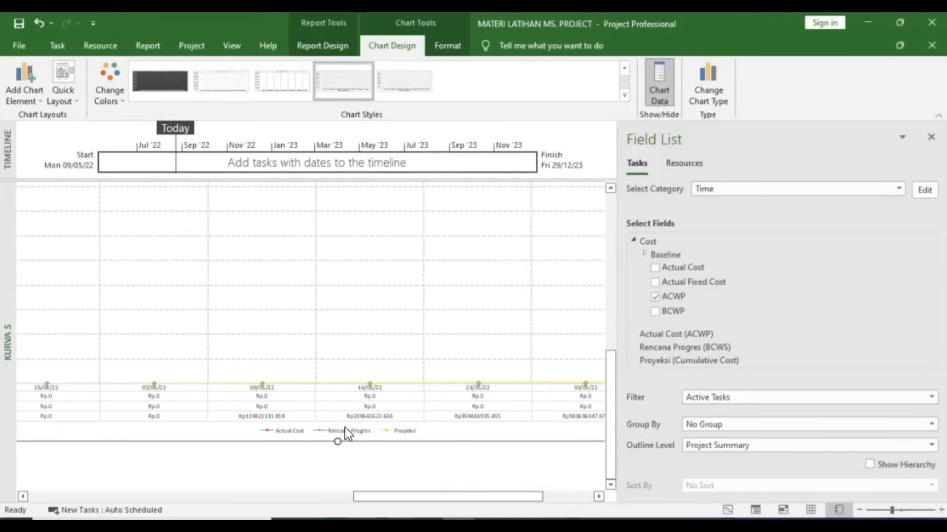
- Compare the two S-curve charts with the weekly chart in the Nitro Pro reference PDF and reselect the duplicated chart in Microsoft Project
scroll(344, 427, down, 3)
click(522, 492)
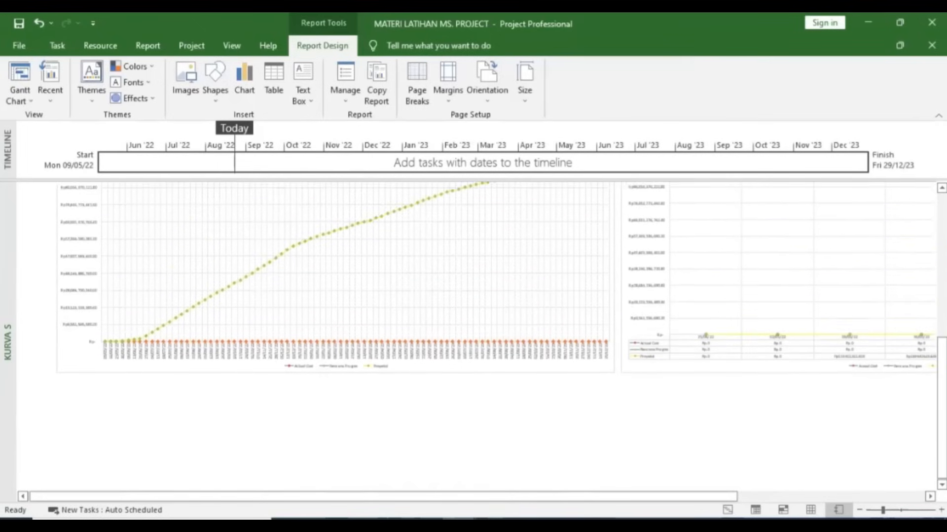
drag(508, 358, 507, 414)
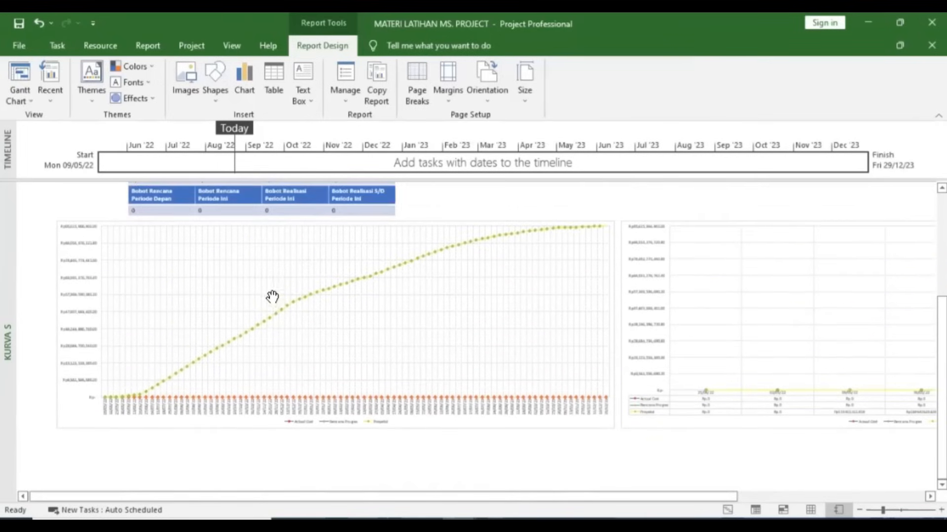
key(alt+Tab)
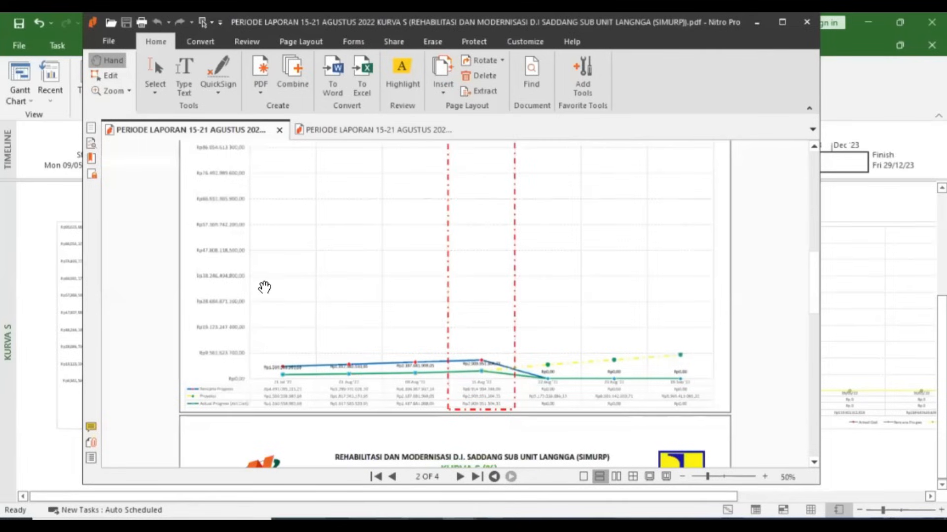
scroll(264, 283, down, 4)
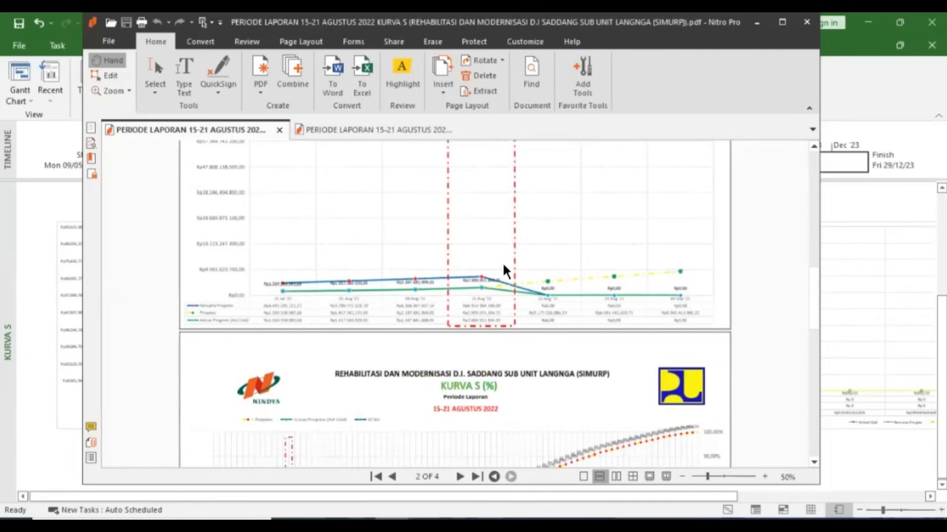
scroll(628, 285, up, 1)
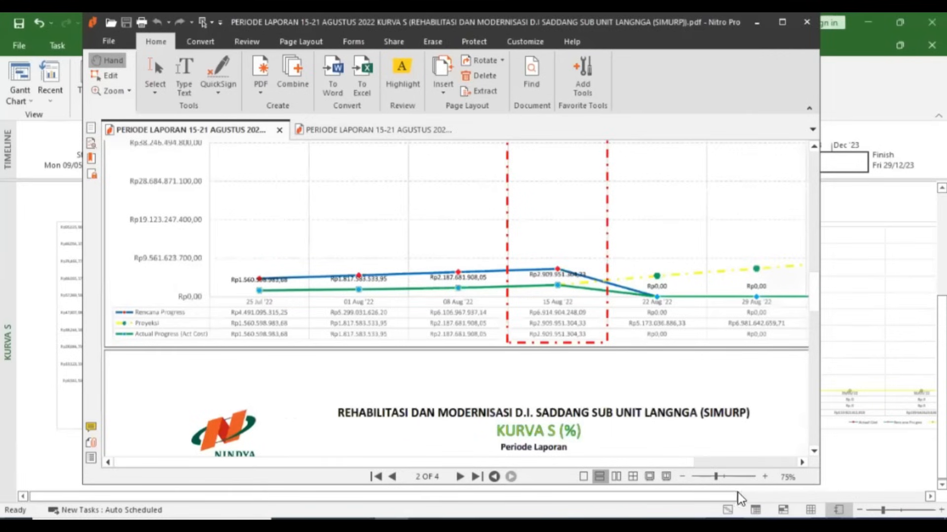
key(alt+Tab)
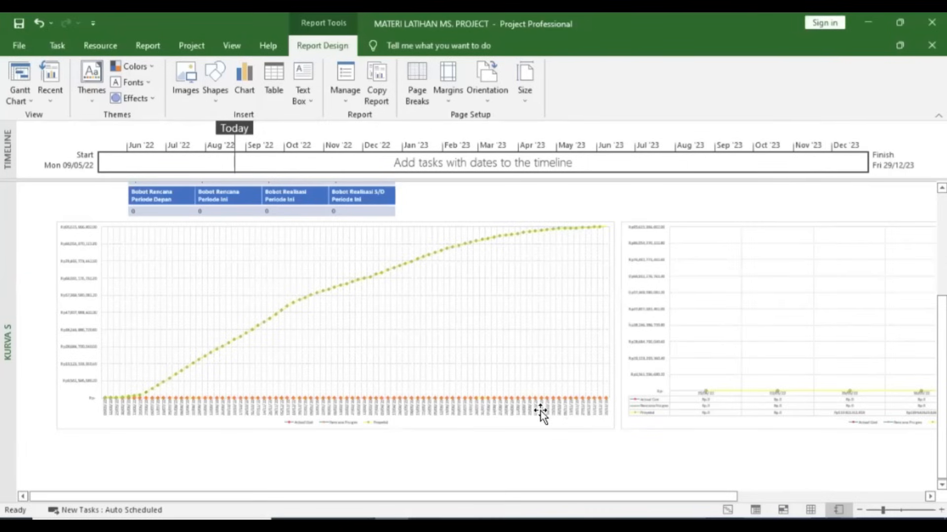
click(503, 387)
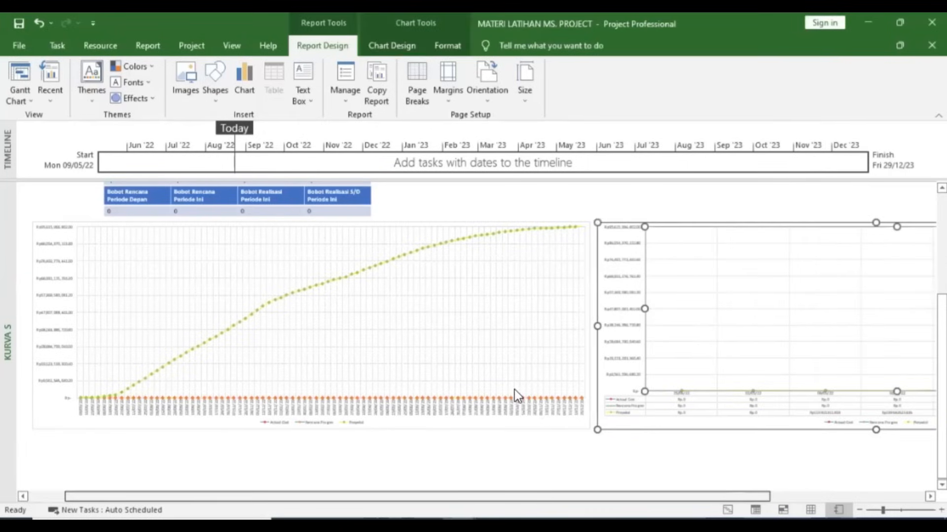
click(542, 441)
scroll(543, 441, up, 1)
scroll(554, 499, down, 3)
scroll(632, 498, down, 1)
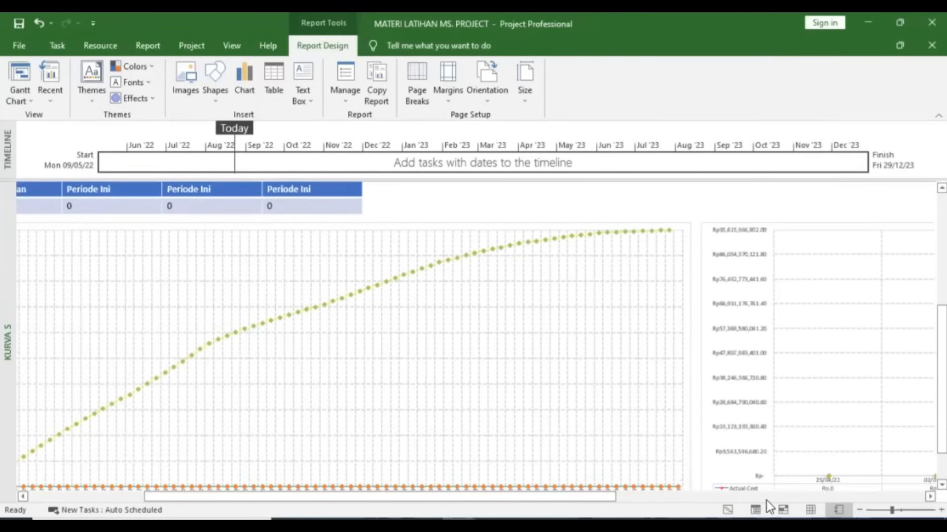
scroll(639, 477, down, 2)
scroll(640, 477, right, 6)
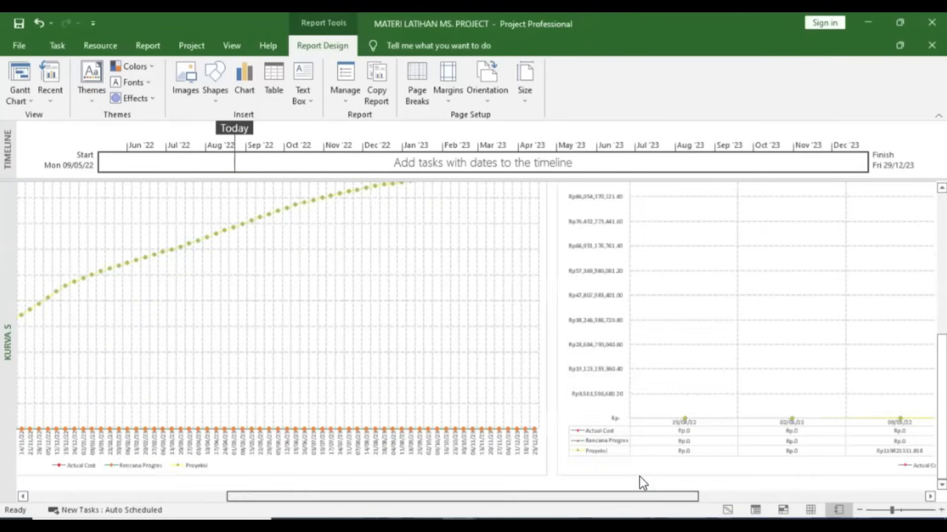
scroll(755, 499, right, 3)
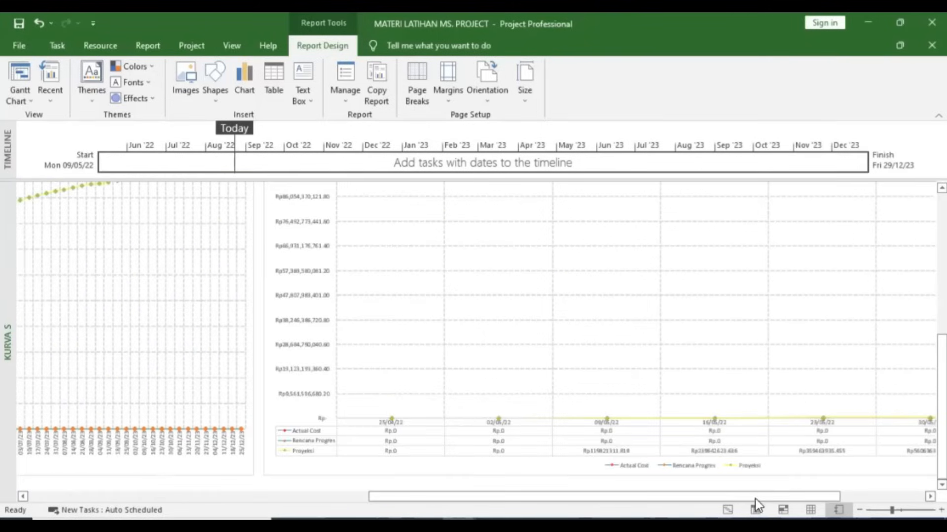
scroll(500, 418, right, 2)
click(500, 418)
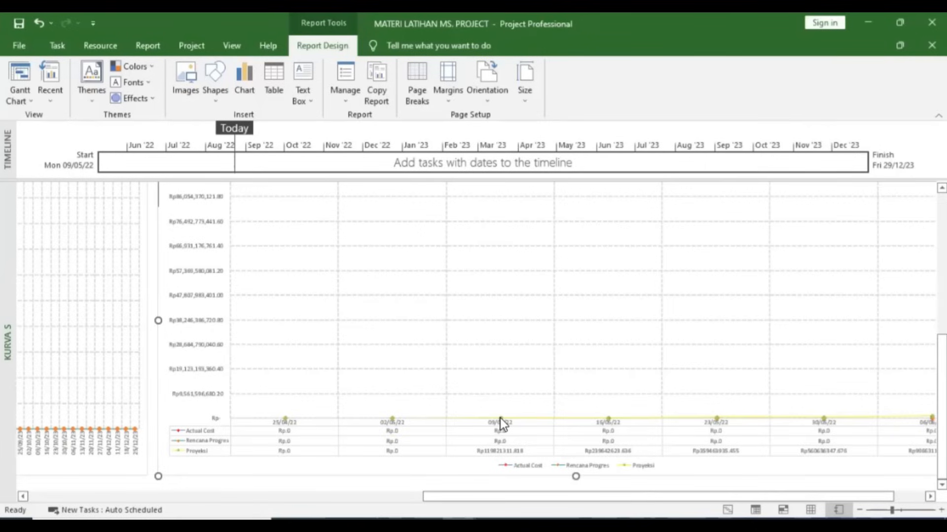
click(499, 418)
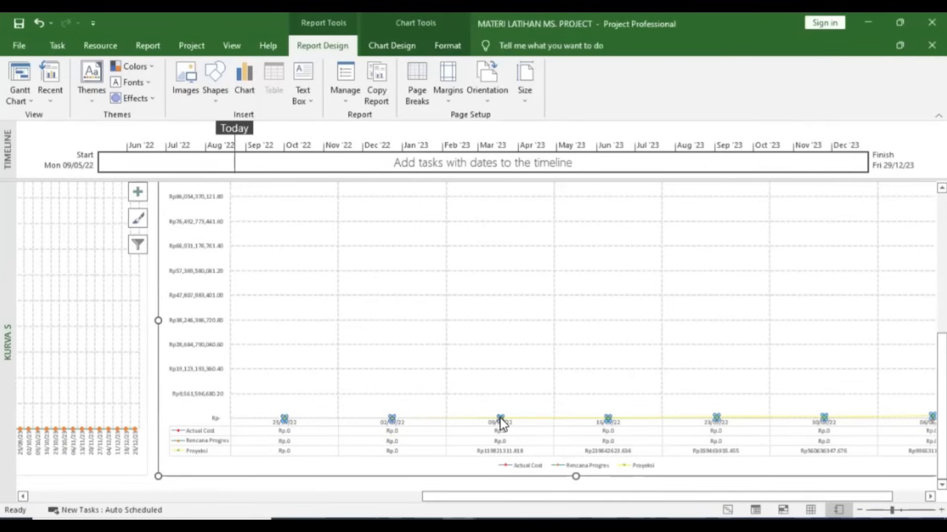
right_click(500, 419)
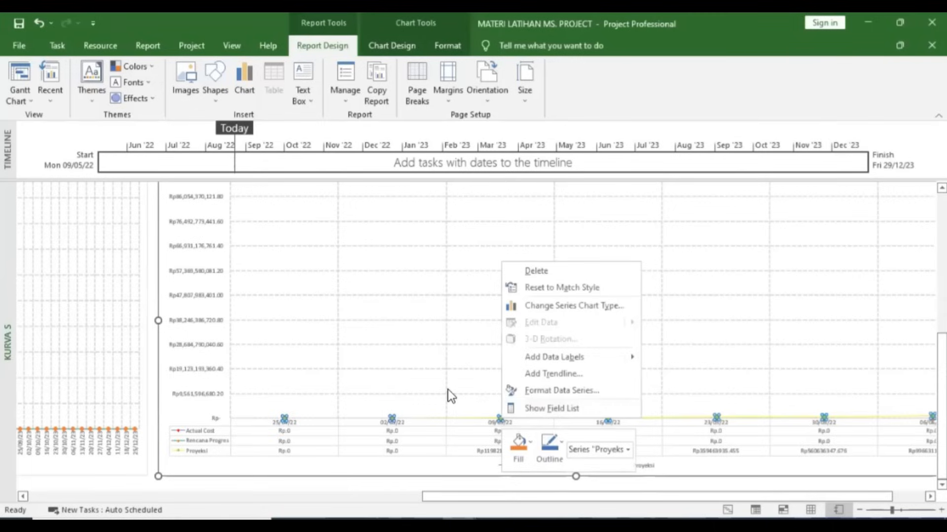
click(499, 421)
- Add data labels to the Proyeksi series in the weekly chart
scroll(698, 464, up, 1)
scroll(700, 469, down, 3)
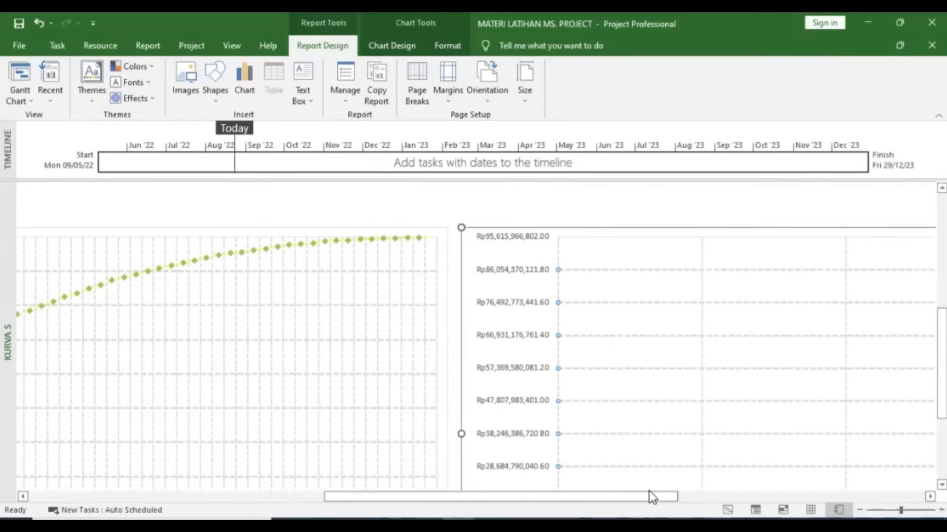
scroll(611, 432, right, 3)
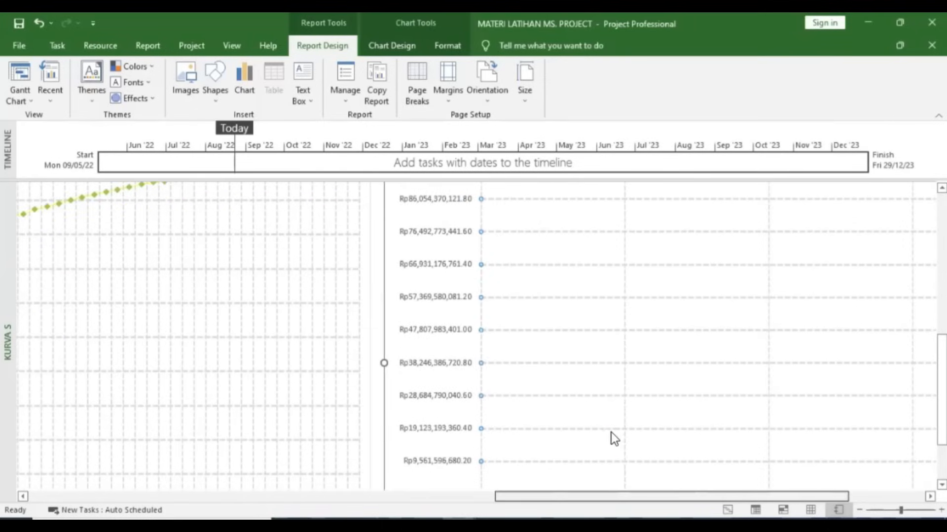
scroll(726, 497, right, 5)
scroll(727, 498, down, 2)
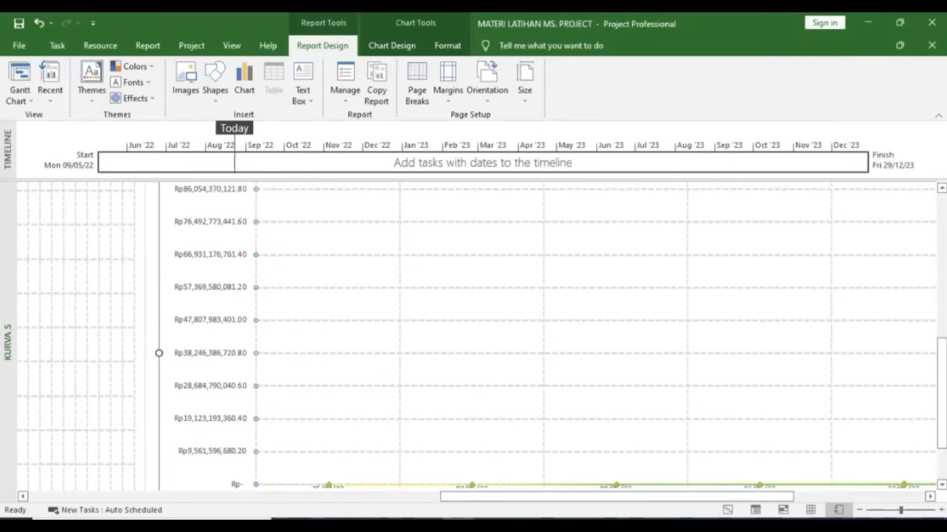
scroll(473, 336, down, 1)
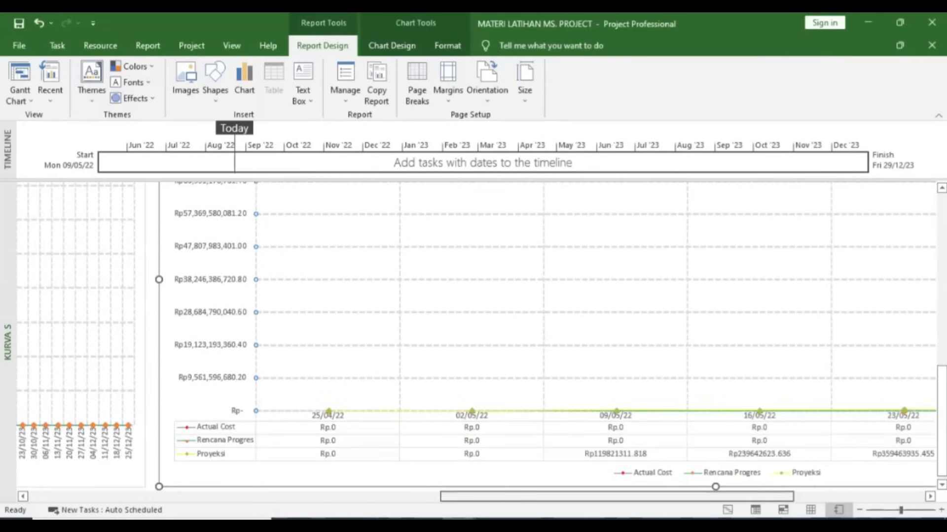
scroll(473, 335, right, 4)
scroll(473, 336, right, 3)
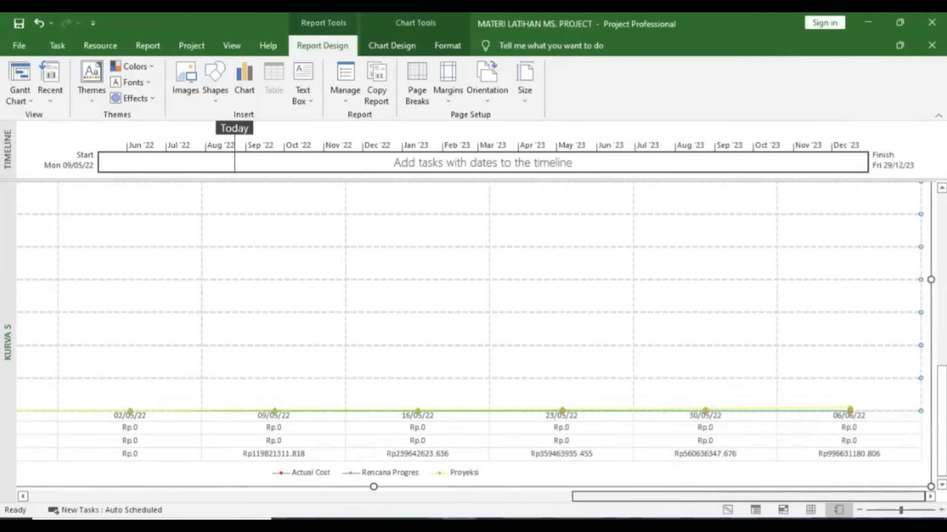
right_click(714, 409)
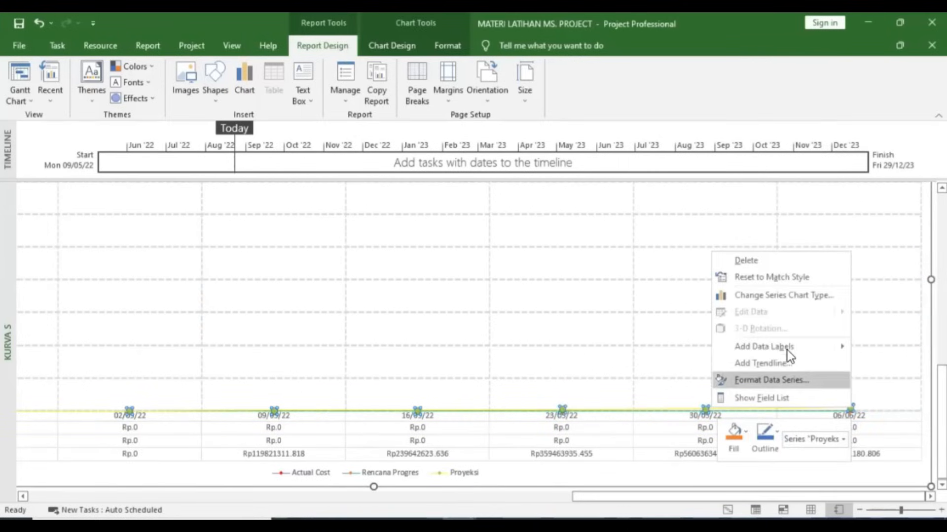
click(787, 347)
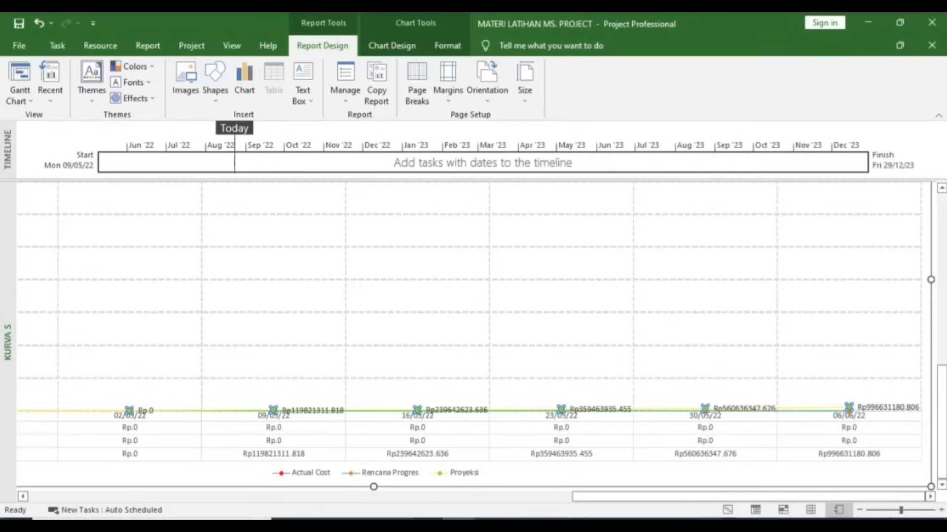
- Set the number category of the Proyeksi data labels in the weekly chart to Accounting
click(743, 409)
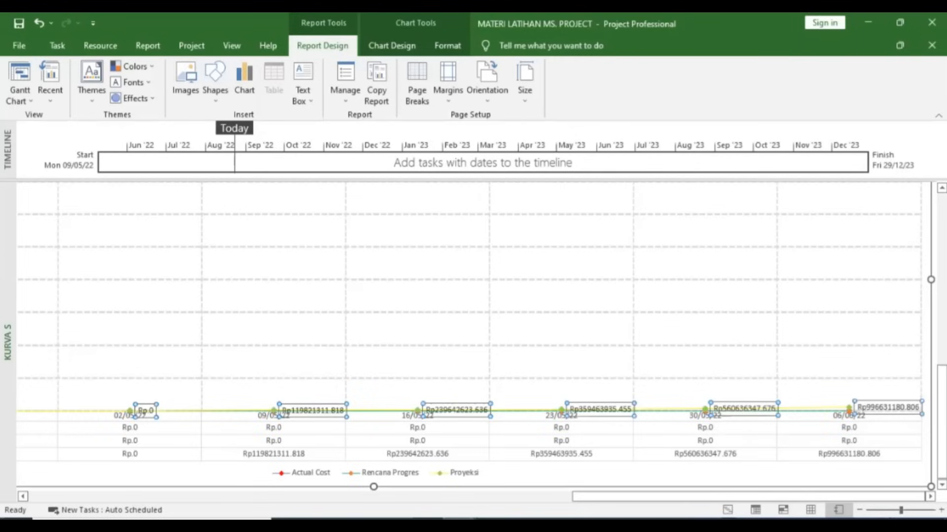
right_click(745, 408)
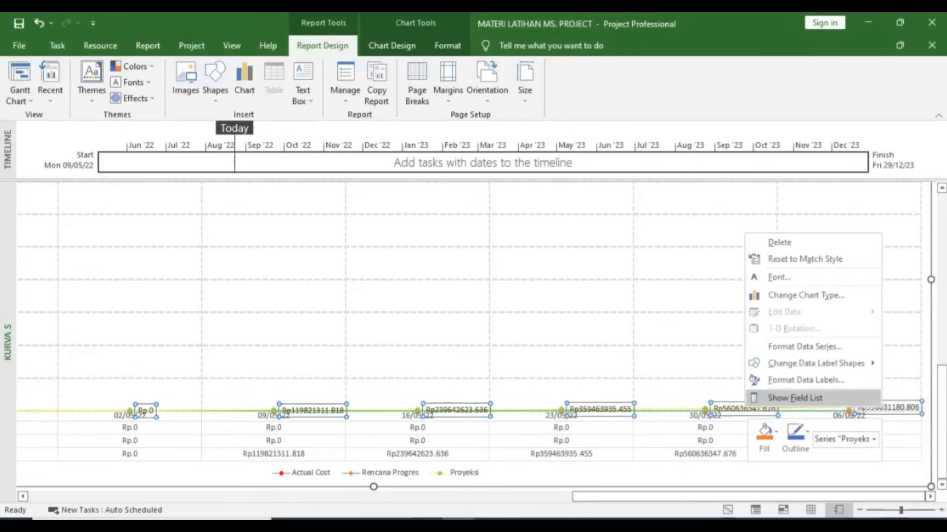
click(806, 380)
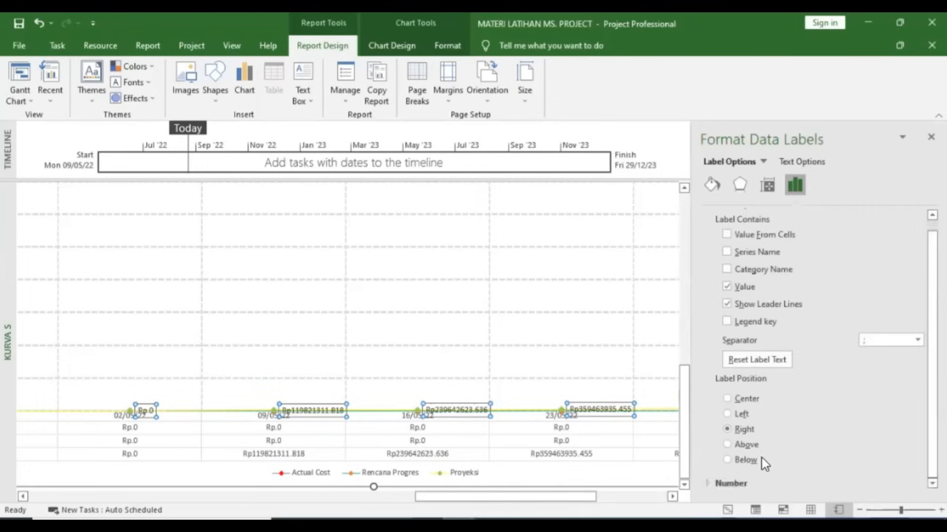
click(795, 377)
click(705, 483)
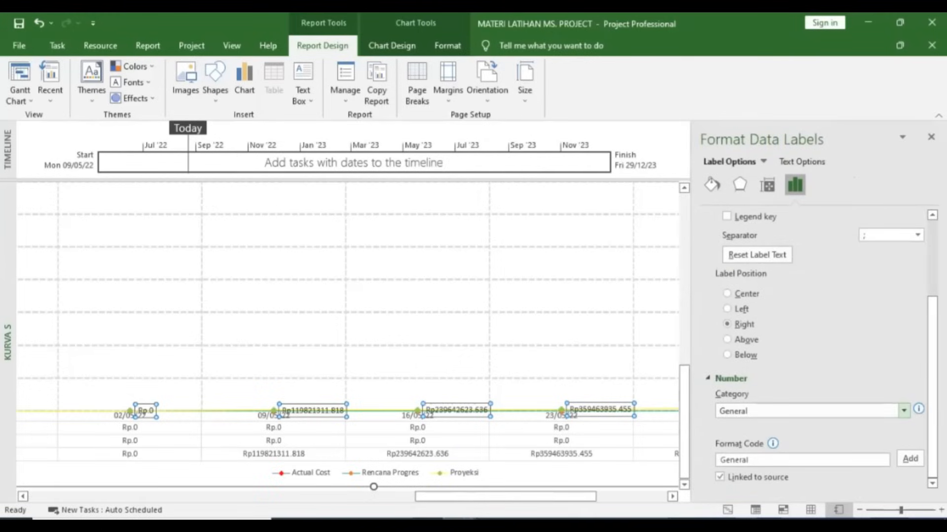
click(903, 411)
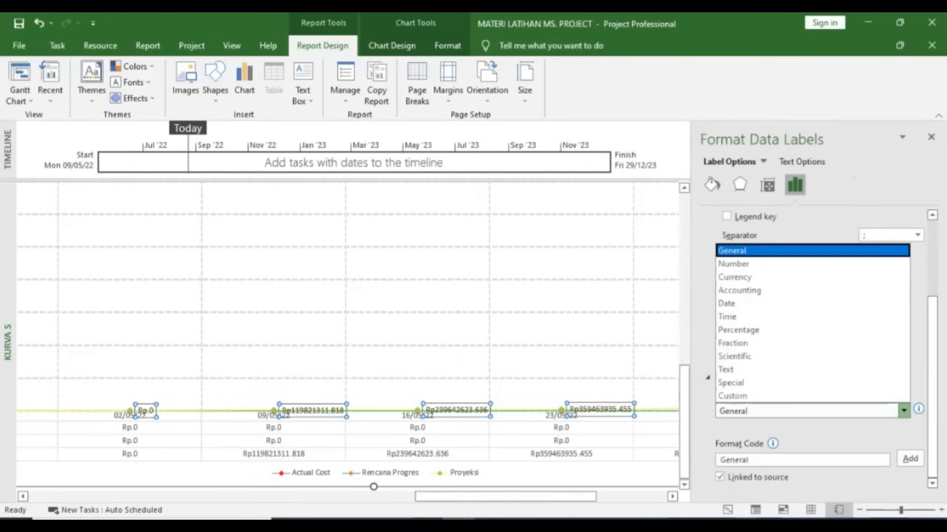
click(753, 290)
click(633, 309)
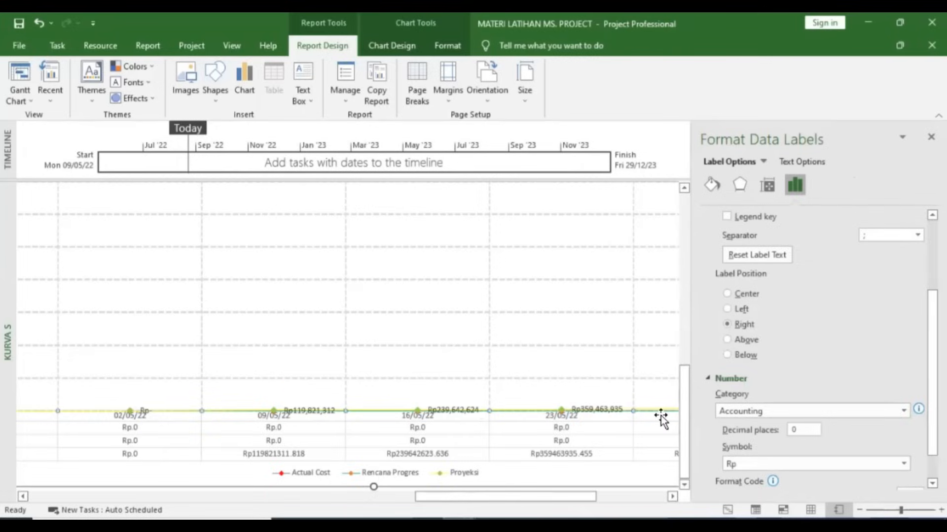
click(671, 498)
drag(580, 496, 650, 496)
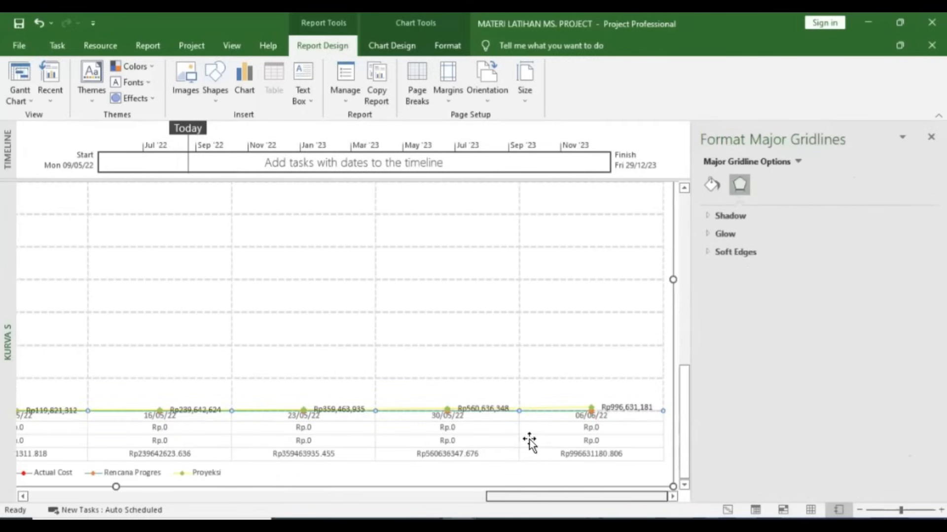
scroll(232, 456, down, 1)
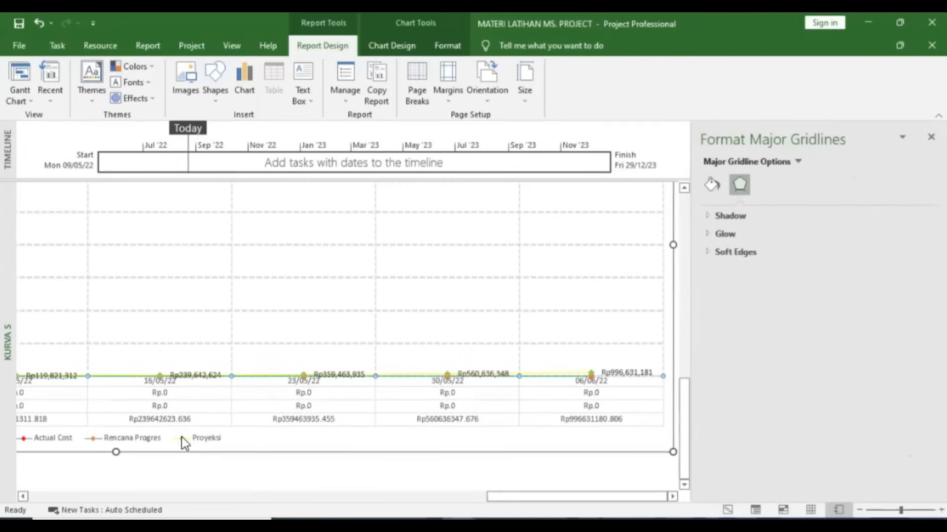
click(185, 439)
click(199, 437)
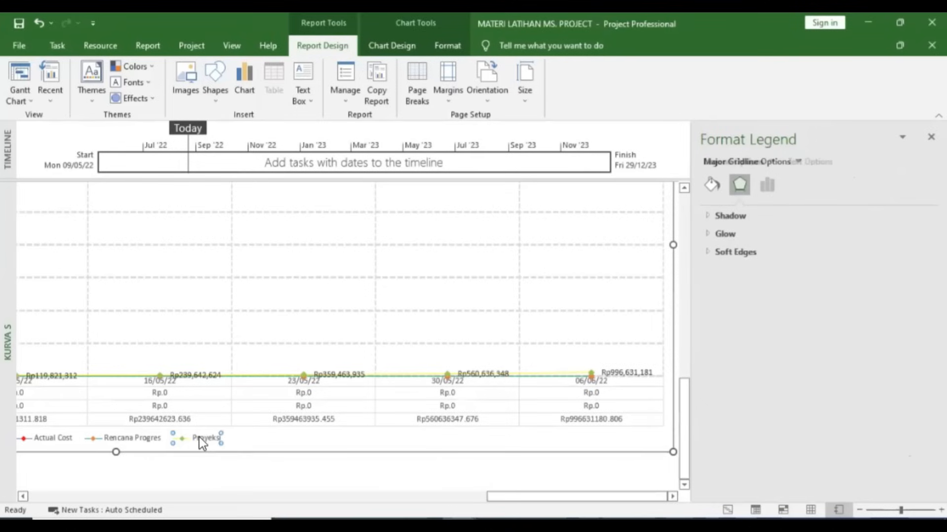
click(590, 377)
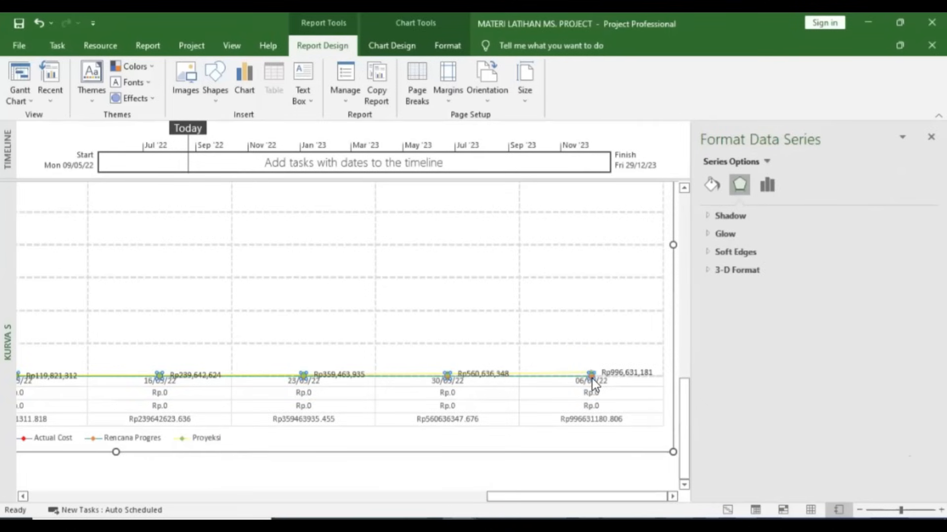
right_click(592, 380)
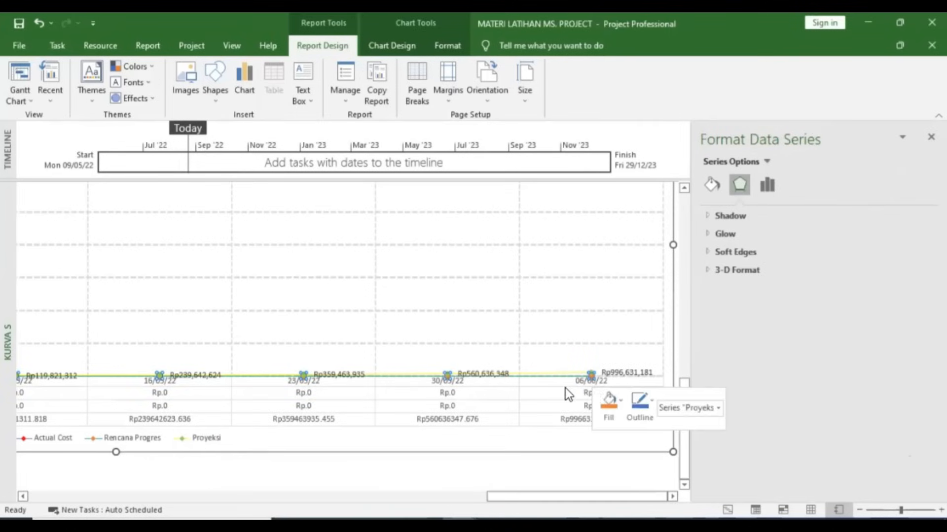
click(594, 380)
click(590, 377)
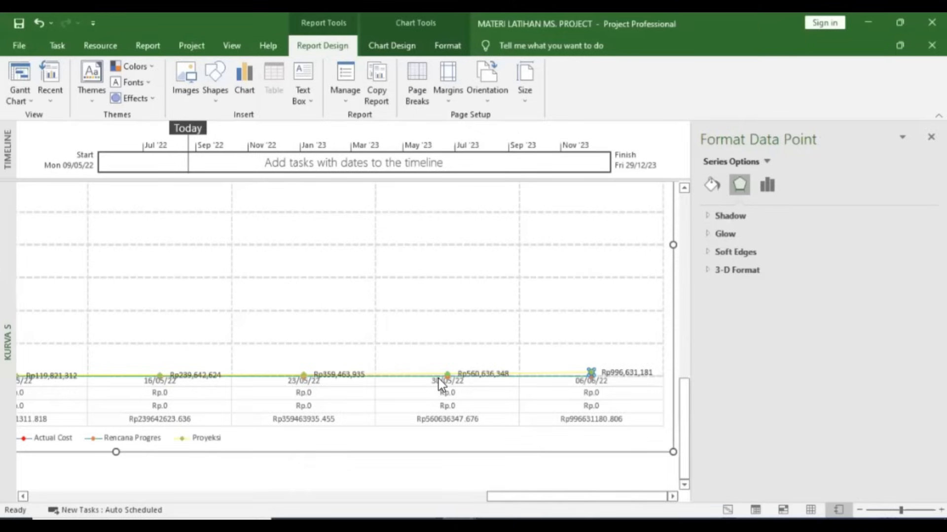
click(598, 410)
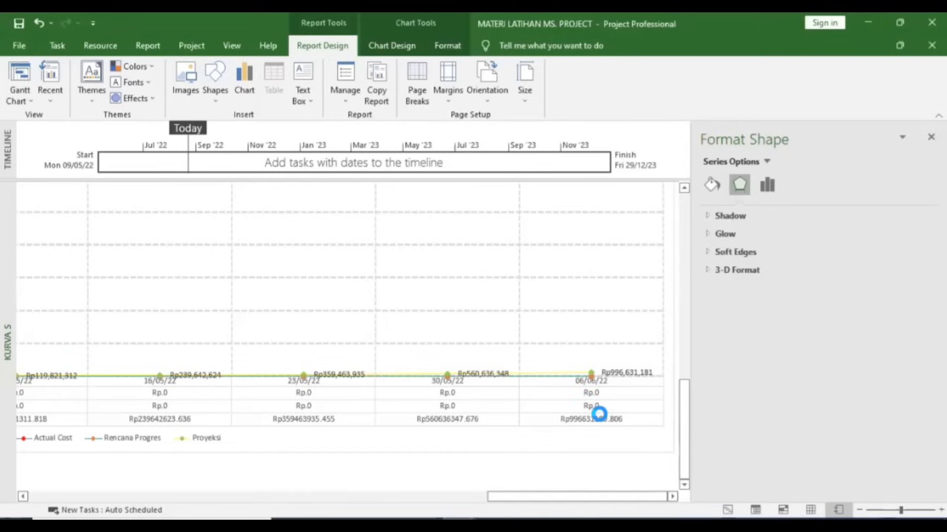
- Add data labels to the Rencana Progres series in the weekly chart and deselect the chart
scroll(623, 452, up, 1)
scroll(176, 478, down, 5)
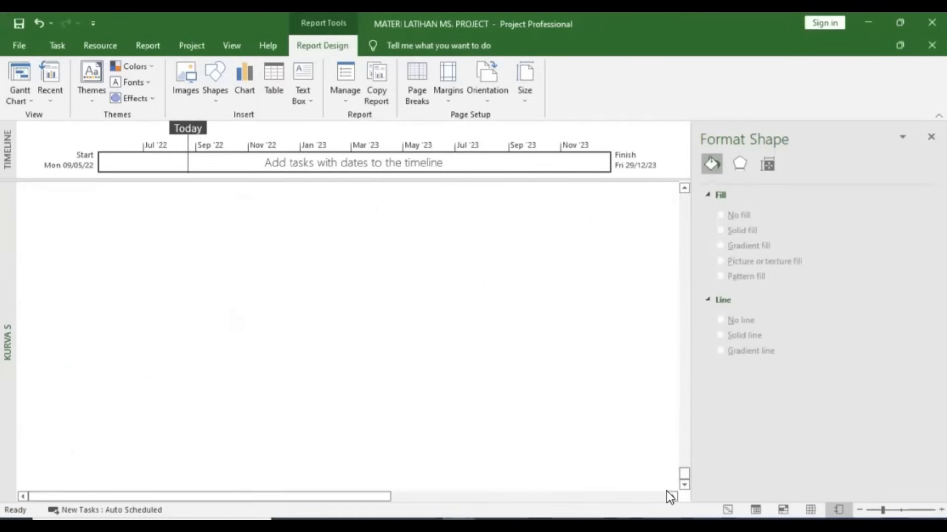
scroll(683, 461, up, 3)
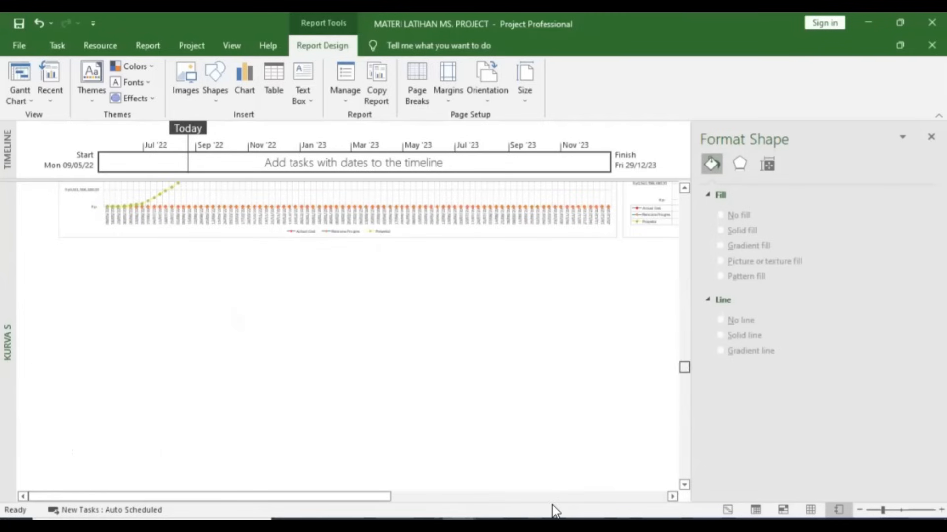
scroll(552, 506, up, 2)
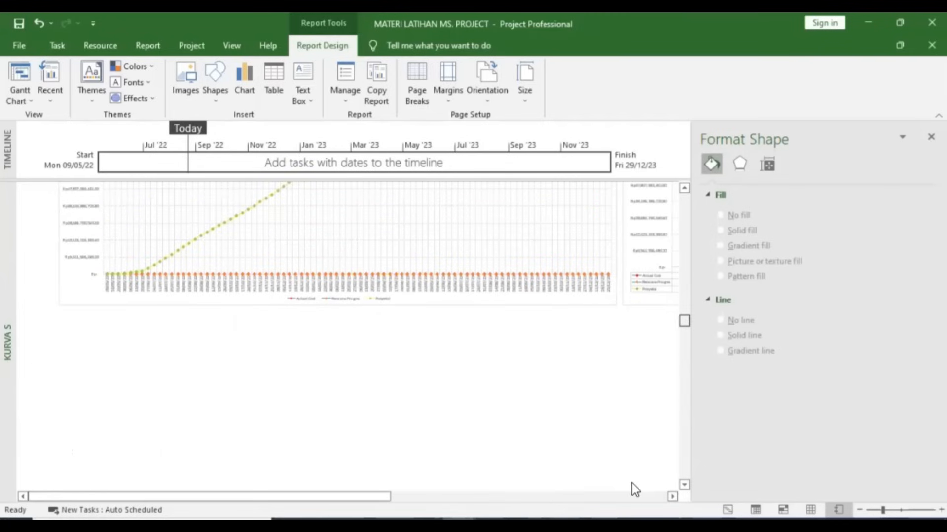
scroll(588, 424, up, 2)
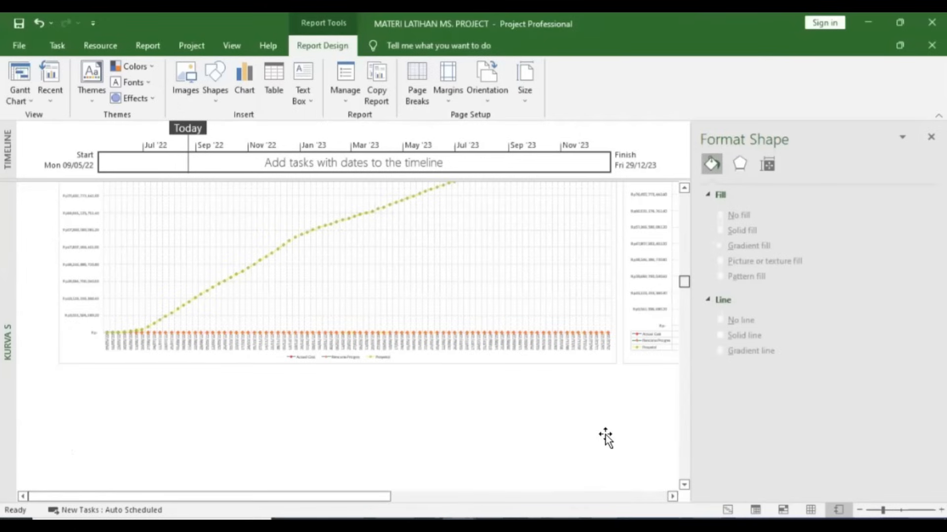
scroll(635, 463, up, 6)
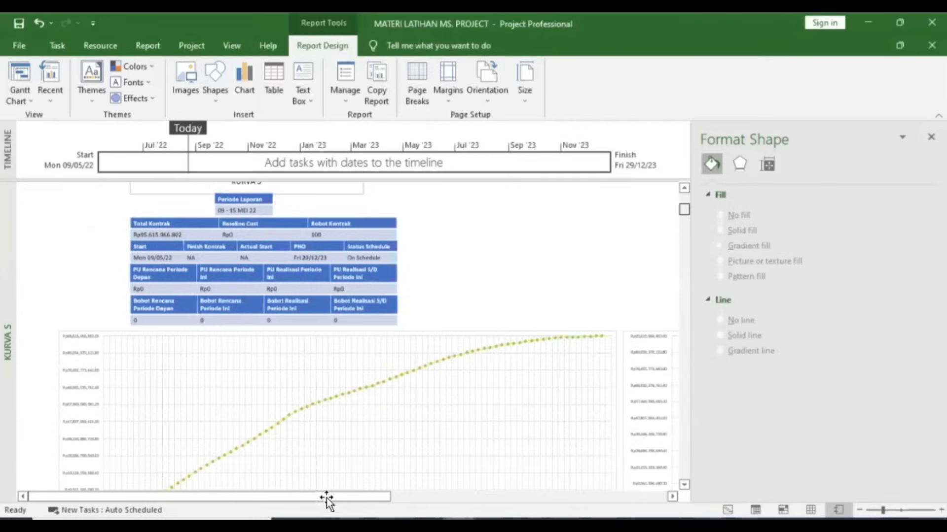
click(587, 430)
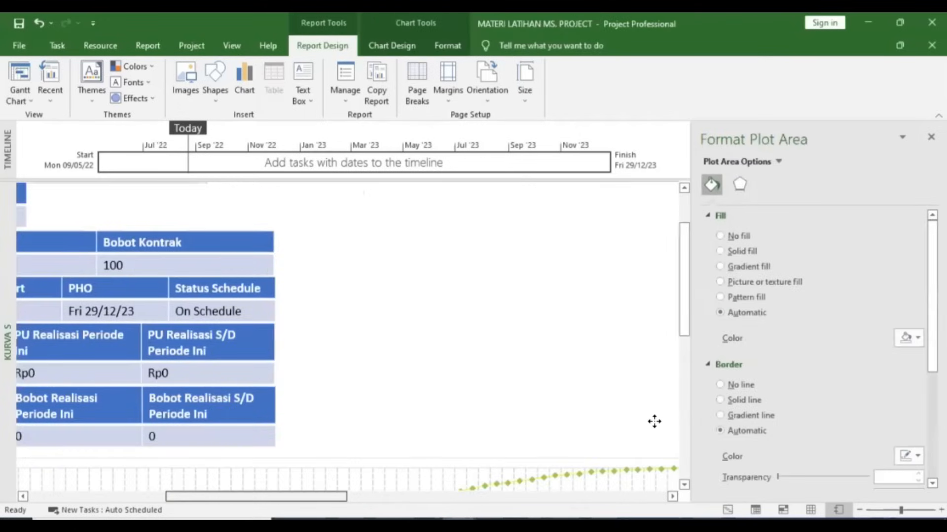
scroll(656, 434, down, 5)
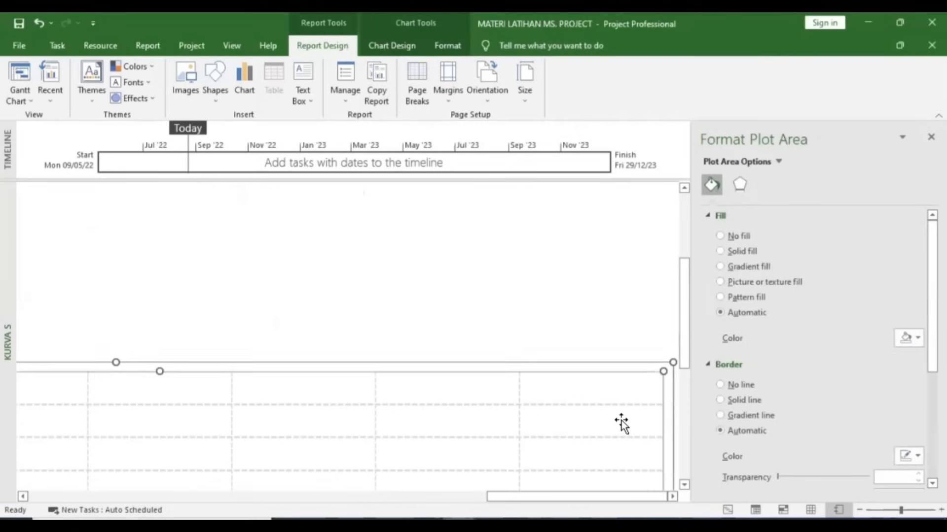
scroll(621, 421, down, 3)
click(593, 402)
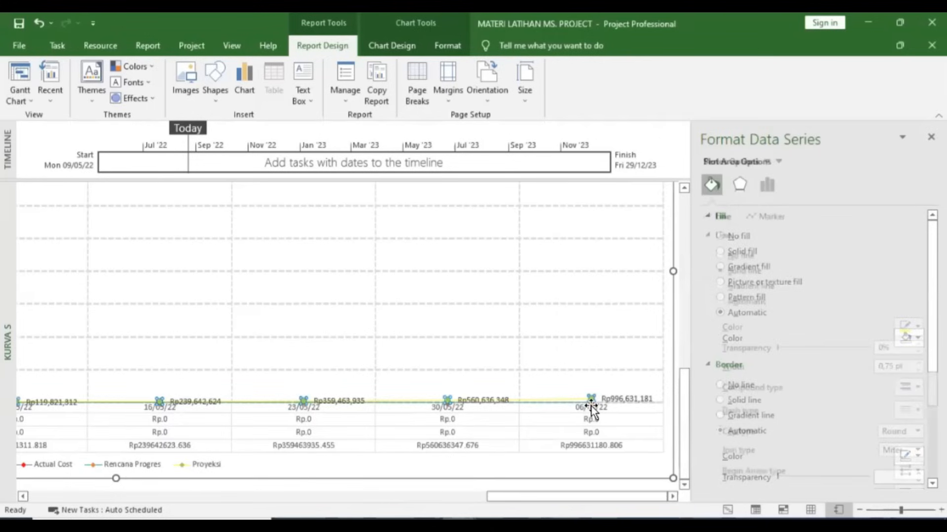
right_click(592, 404)
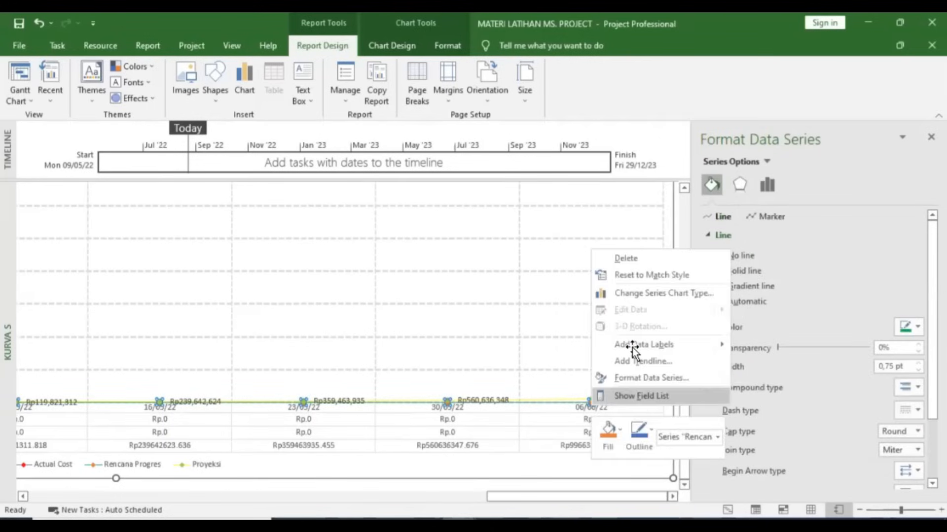
click(632, 349)
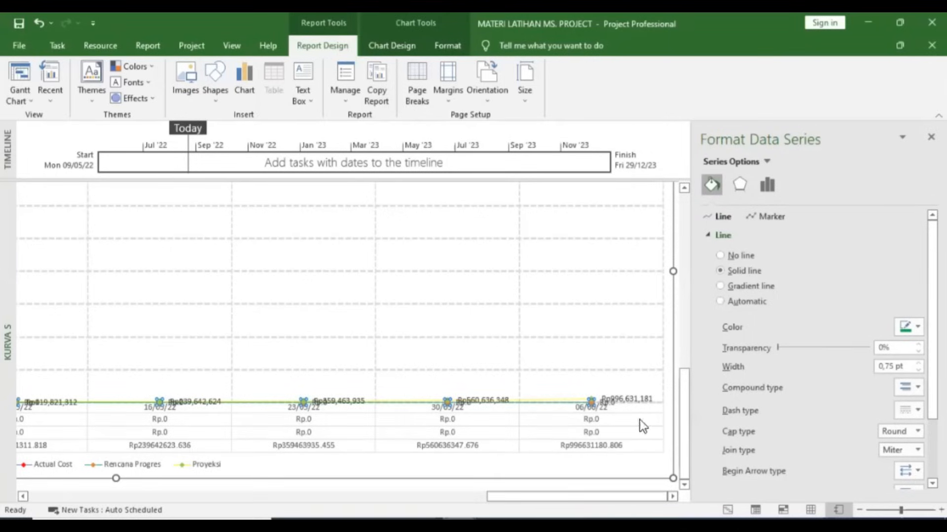
click(509, 487)
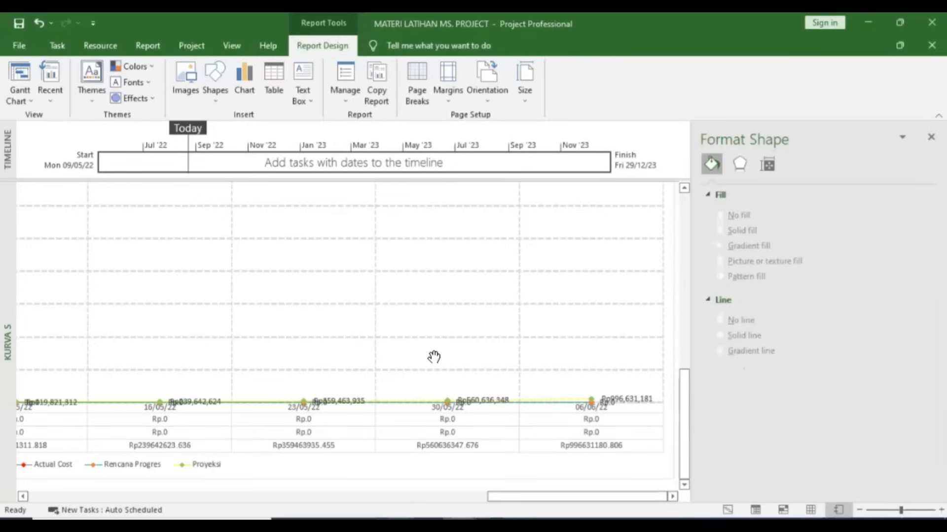
- Switch to Nitro Pro, examine the KURVA S (%) and weekly detail pages of the reference PDF, and return to Microsoft Project
key(alt+Tab)
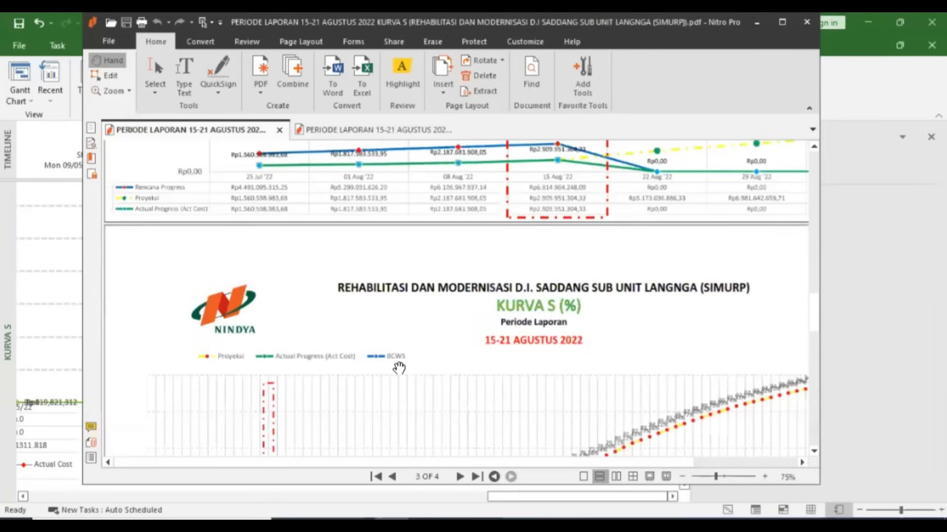
scroll(399, 368, down, 5)
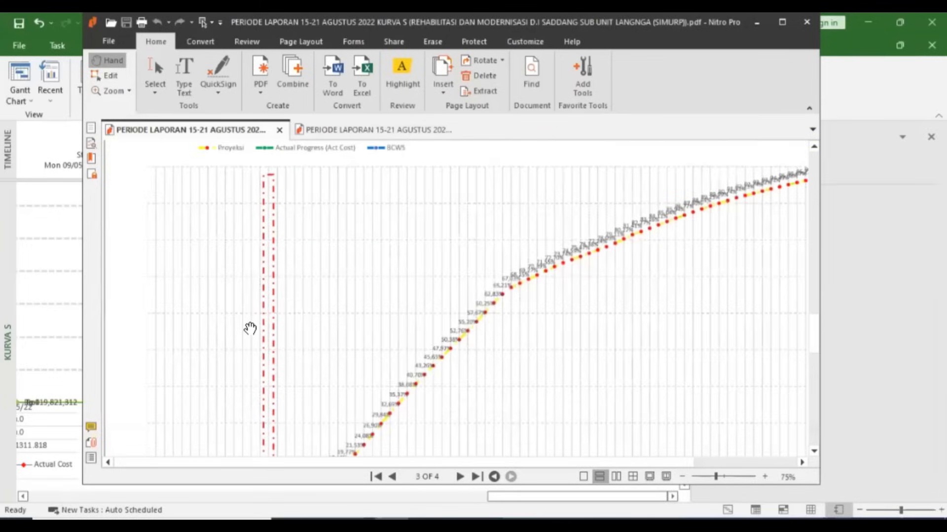
scroll(250, 328, down, 2)
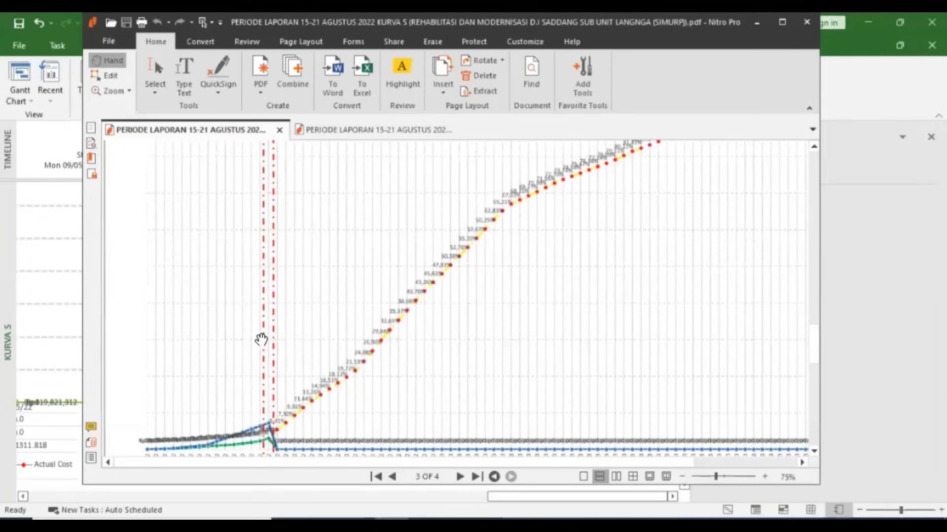
scroll(261, 339, down, 2)
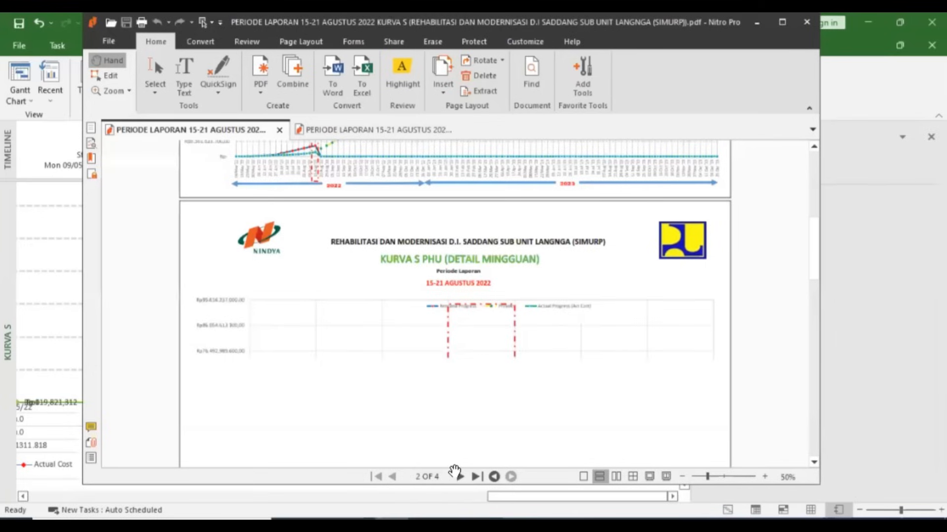
click(458, 475)
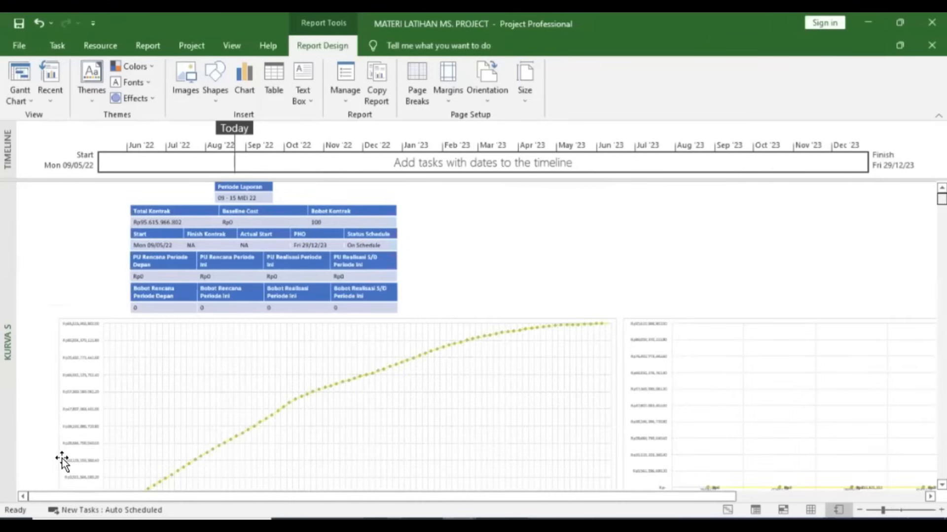
- Duplicate the overall S-curve chart and move the copy below the original, aligned with its side edges
scroll(177, 392, down, 2)
click(179, 389)
scroll(179, 389, down, 3)
scroll(289, 308, down, 1)
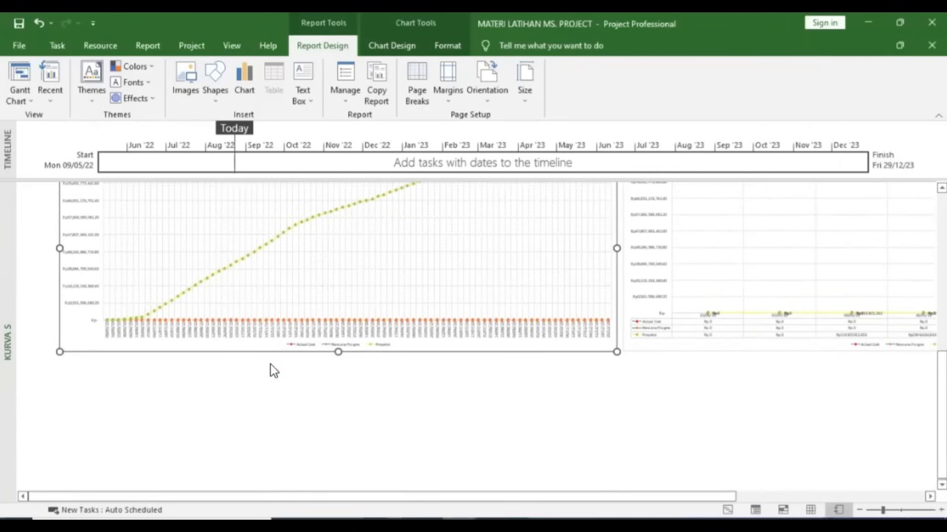
key(ctrl+v)
click(275, 472)
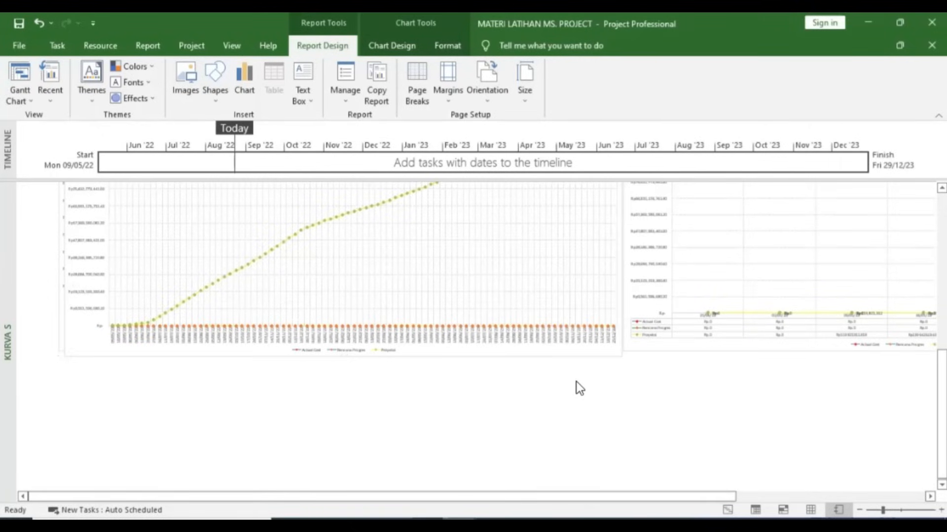
key(ctrl+v)
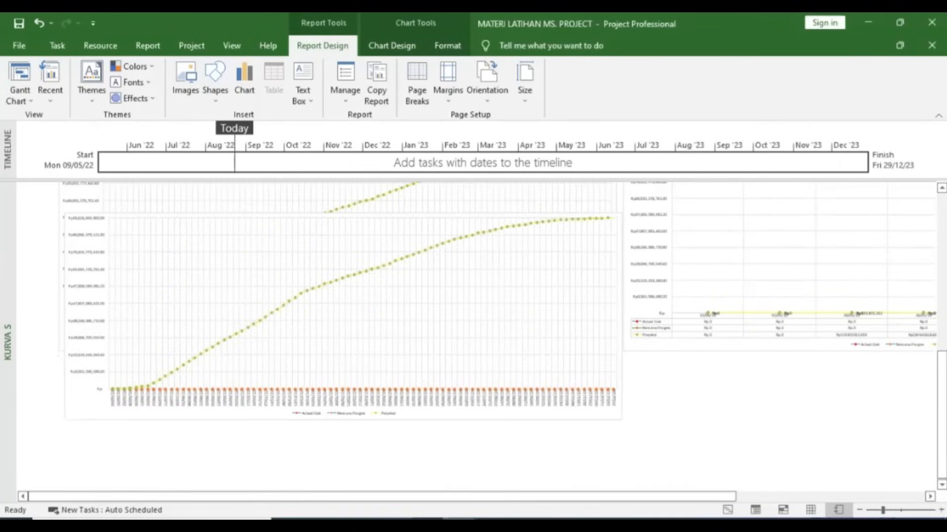
drag(462, 232, 464, 299)
scroll(465, 221, down, 3)
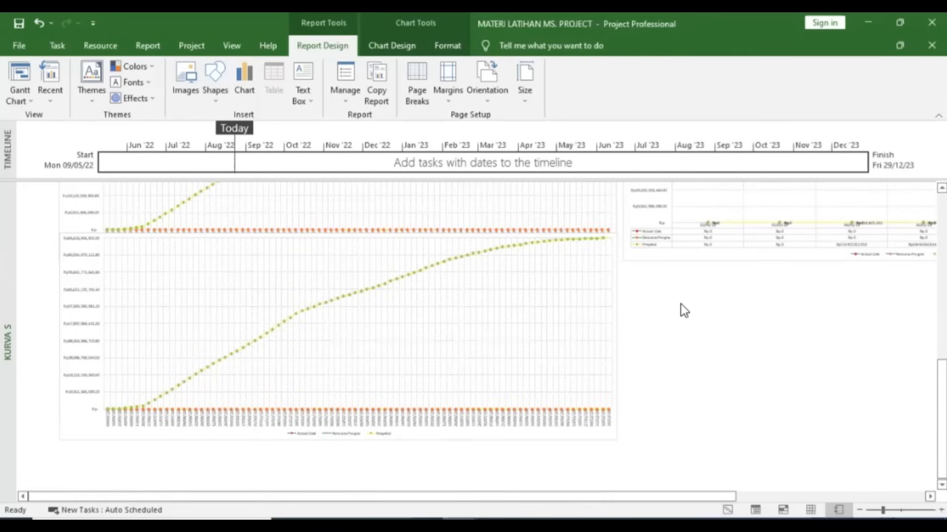
drag(609, 284, 605, 313)
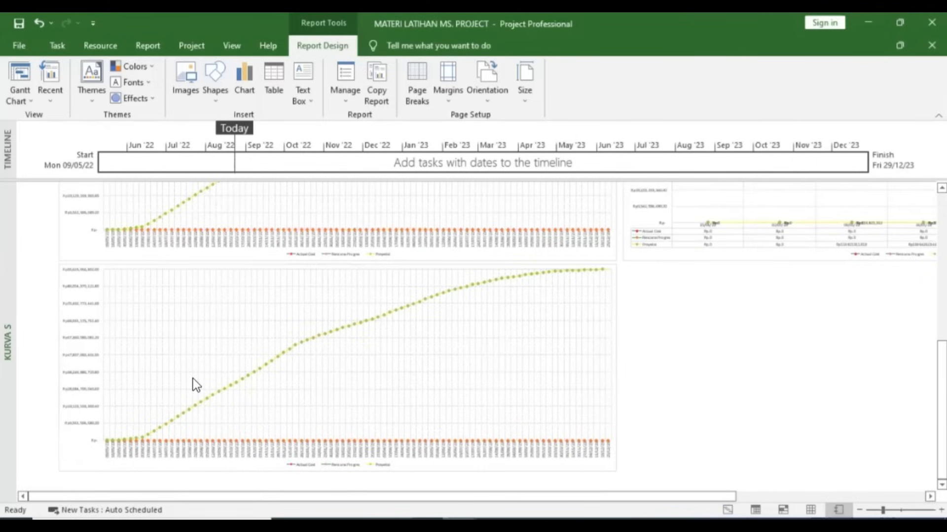
right_click(102, 351)
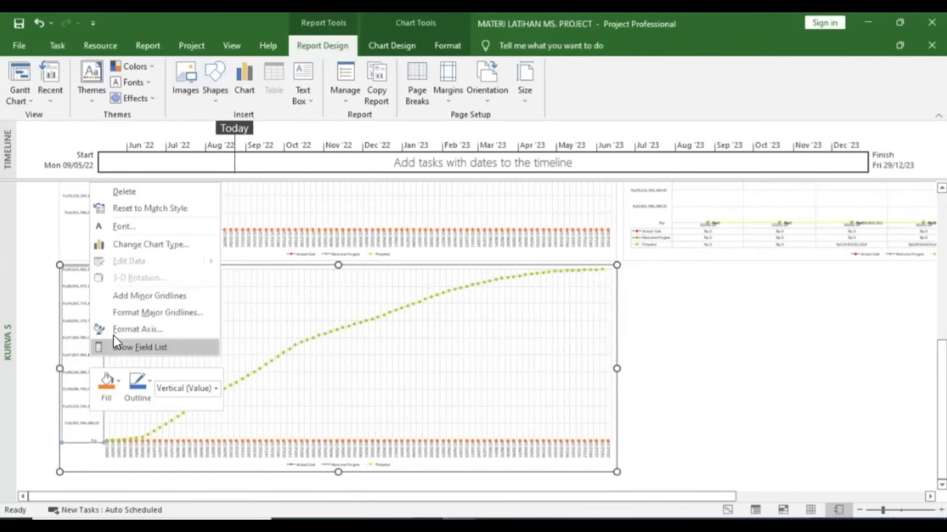
click(130, 330)
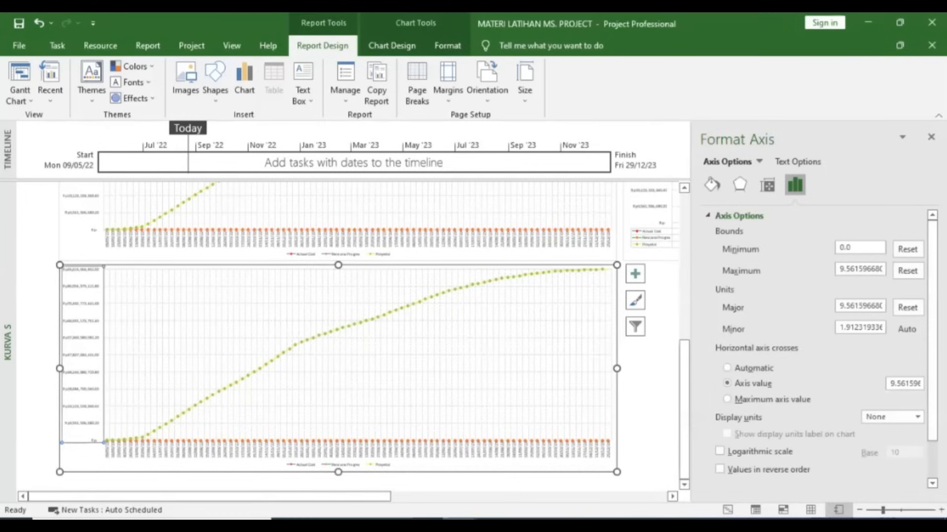
click(860, 269)
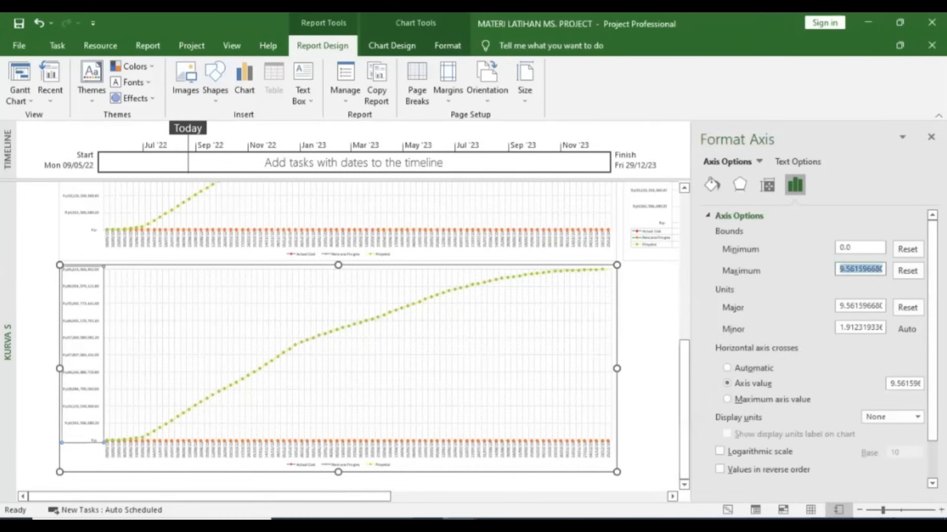
click(79, 268)
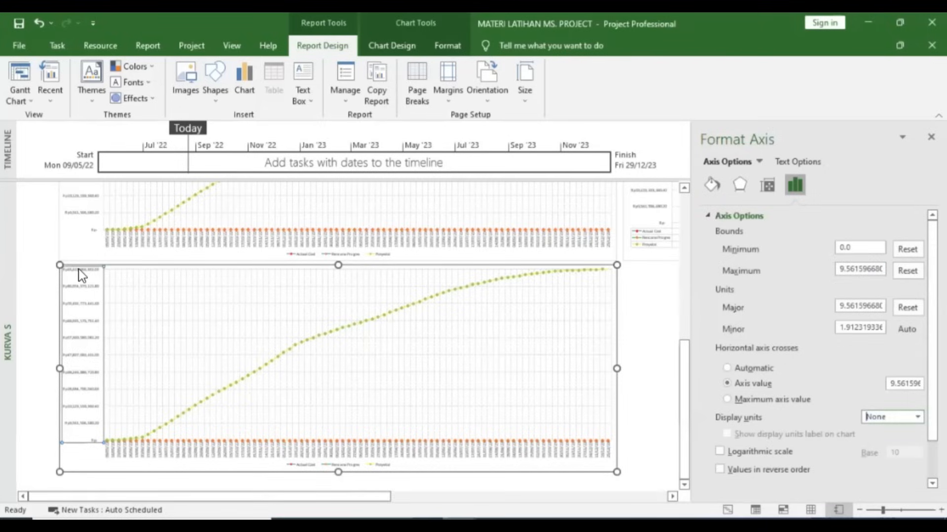
text(9.5615966802E10)
key(Return)
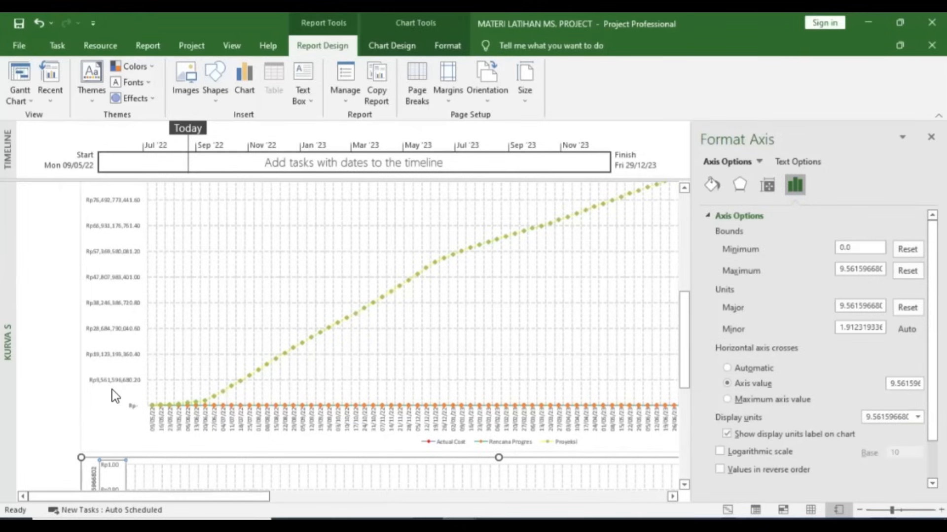
- Set the major tick mark type of the lower chart's vertical axis to Cross
scroll(111, 390, down, 3)
scroll(111, 390, down, 5)
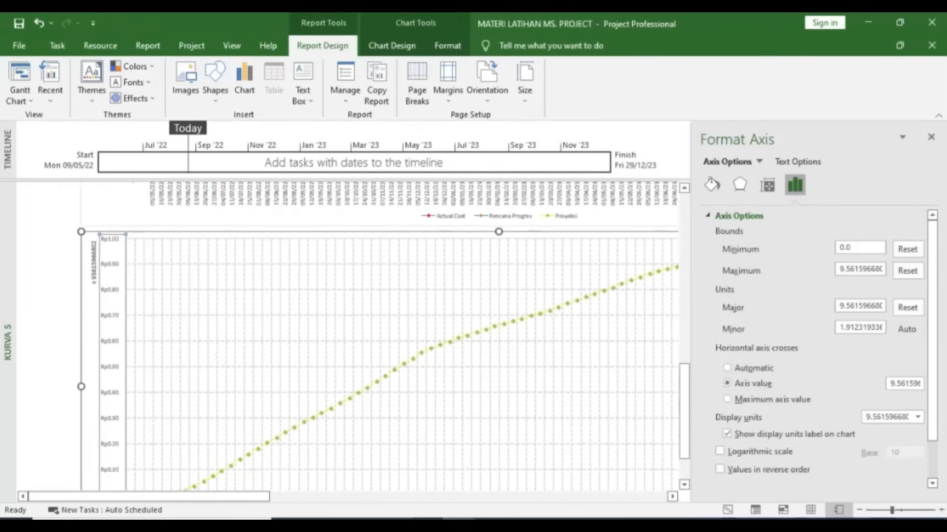
scroll(712, 463, down, 3)
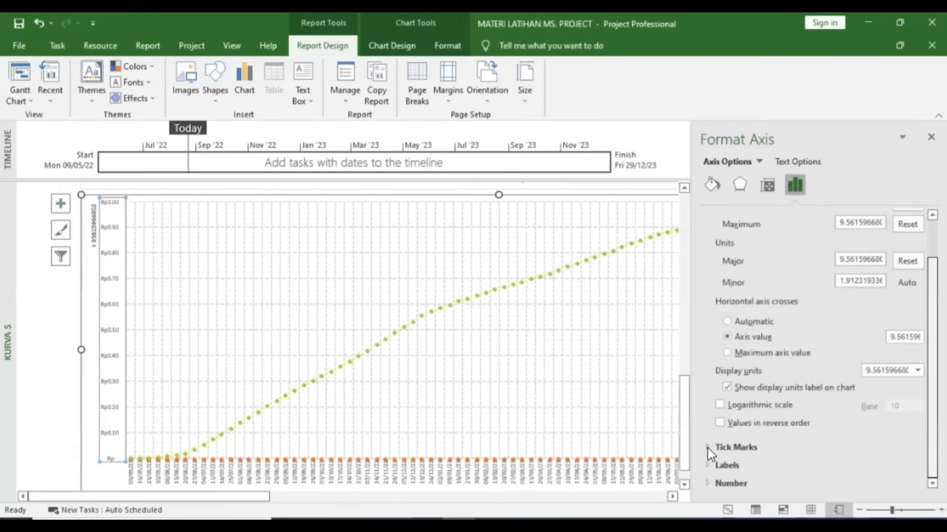
click(736, 447)
scroll(736, 447, down, 2)
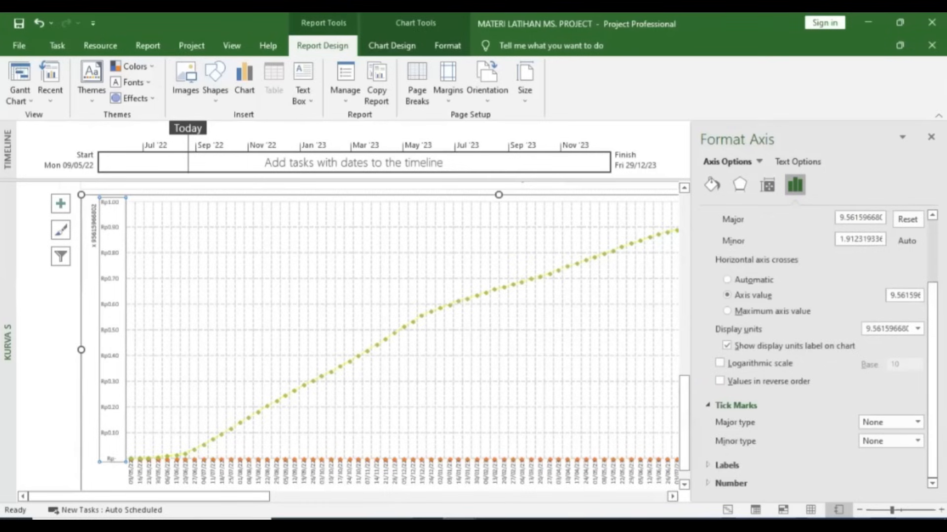
click(916, 422)
click(880, 477)
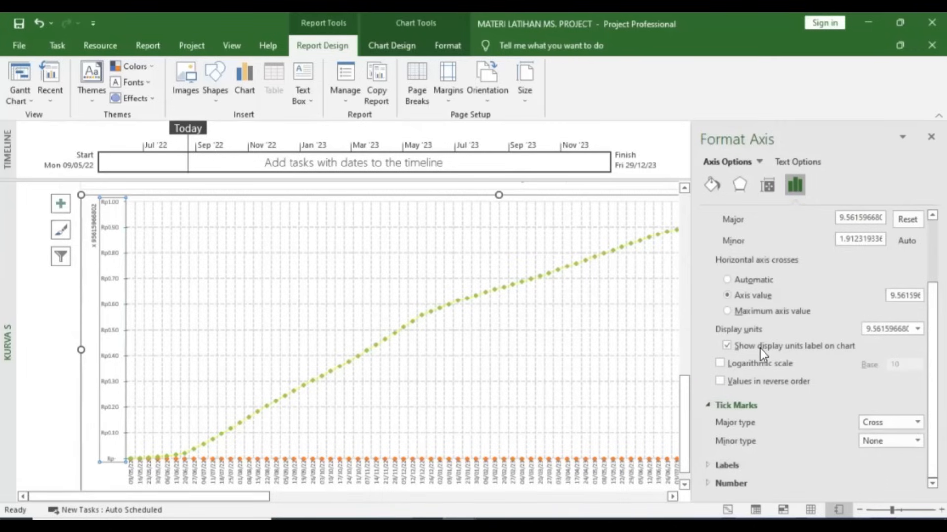
- Set the vertical axis label position to High on the lower chart
click(708, 465)
click(917, 459)
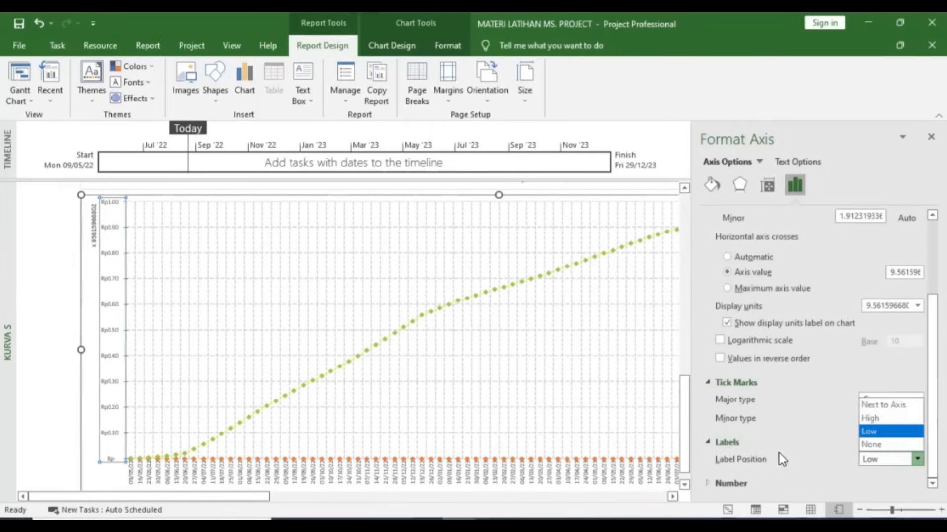
click(890, 418)
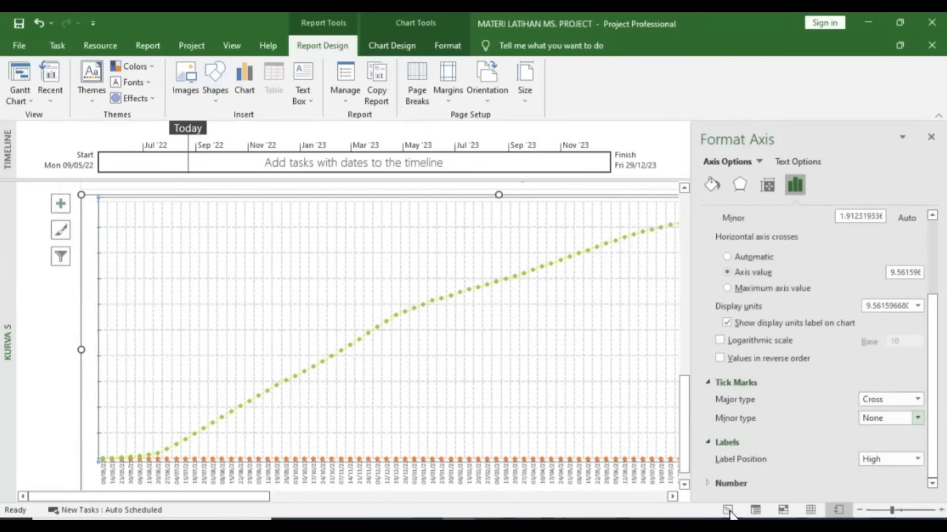
click(672, 497)
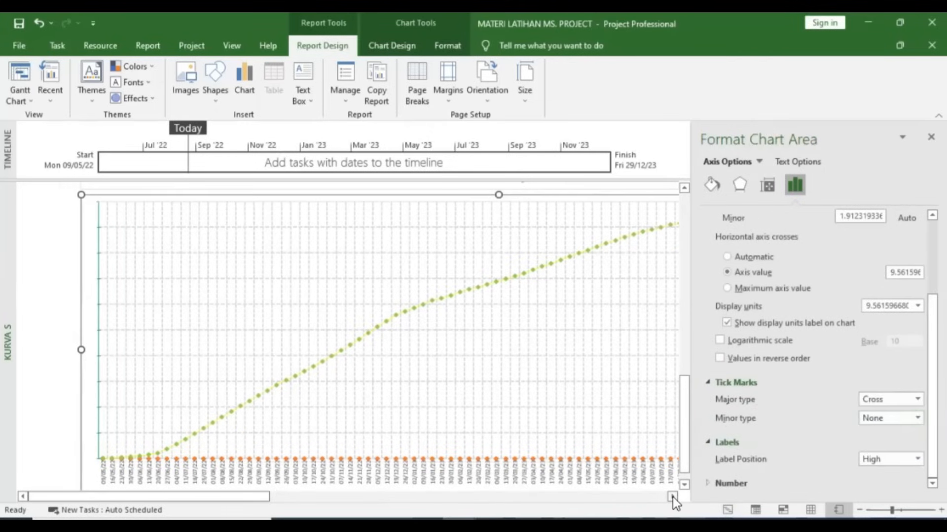
click(675, 498)
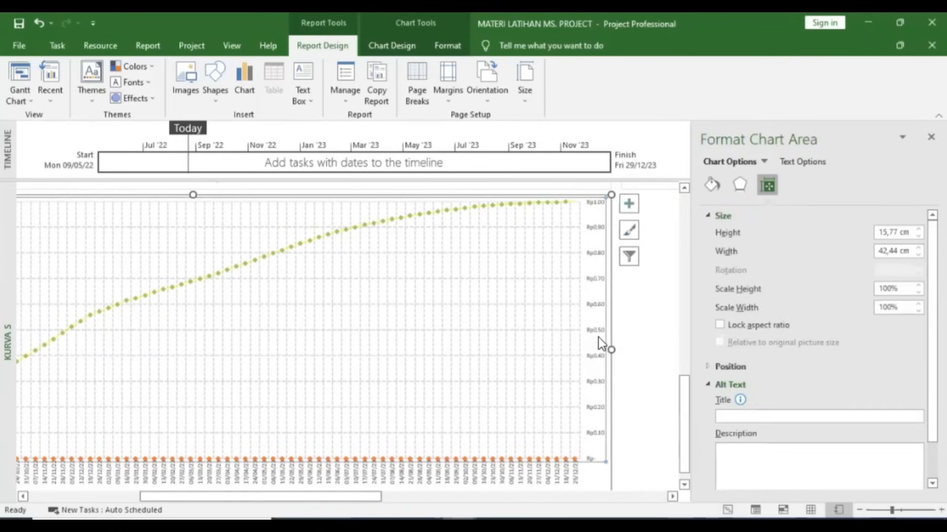
- Format the lower chart's vertical axis numbers as Percentage with 0 decimal places
click(598, 337)
right_click(637, 479)
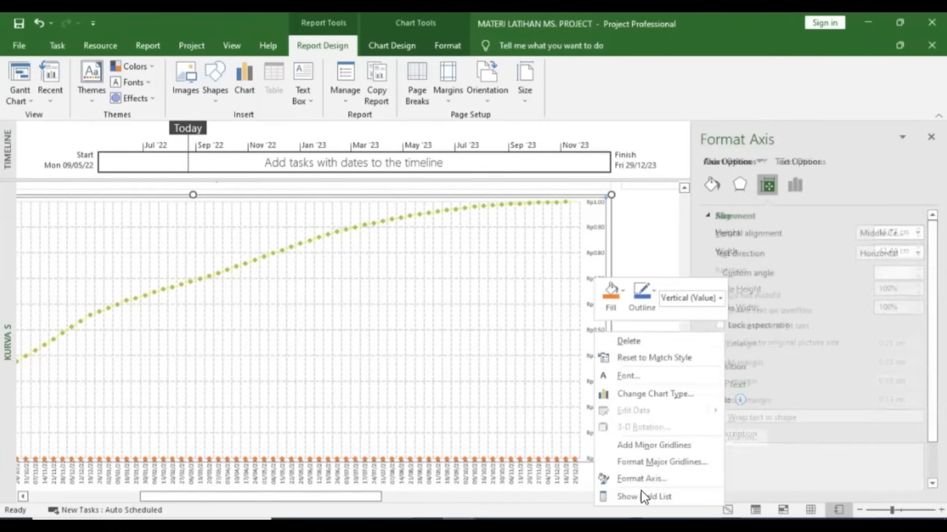
click(644, 494)
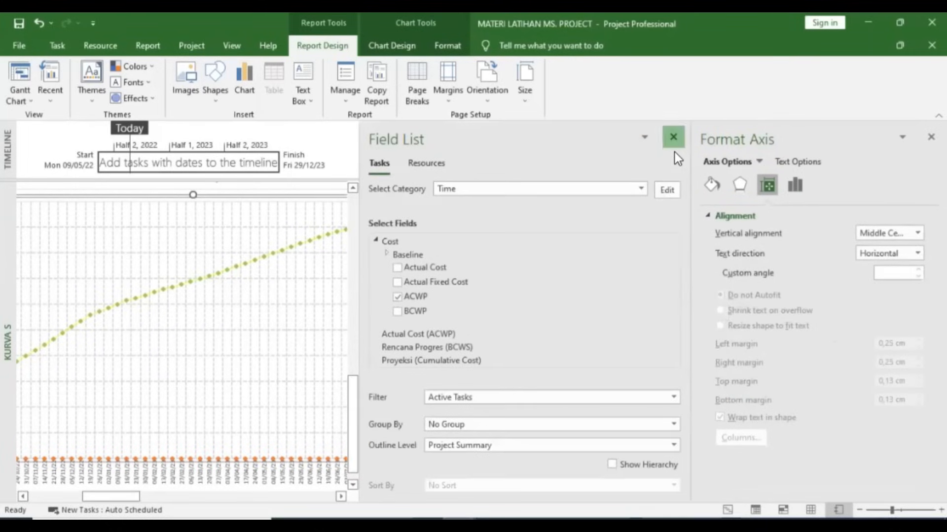
click(674, 140)
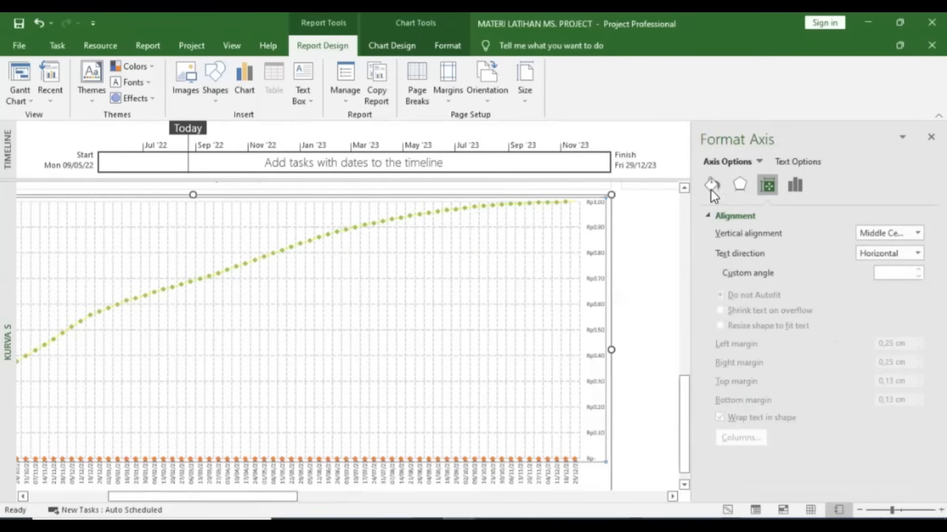
click(792, 187)
click(722, 269)
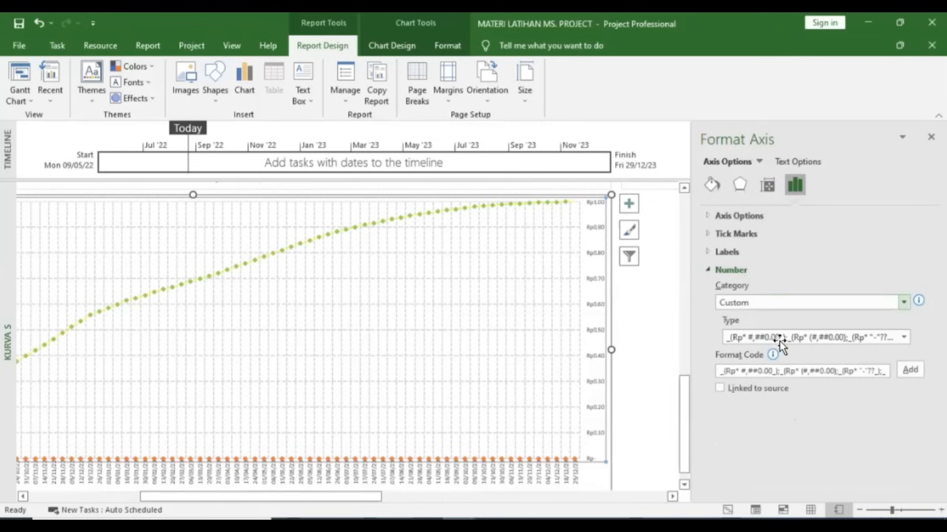
click(903, 302)
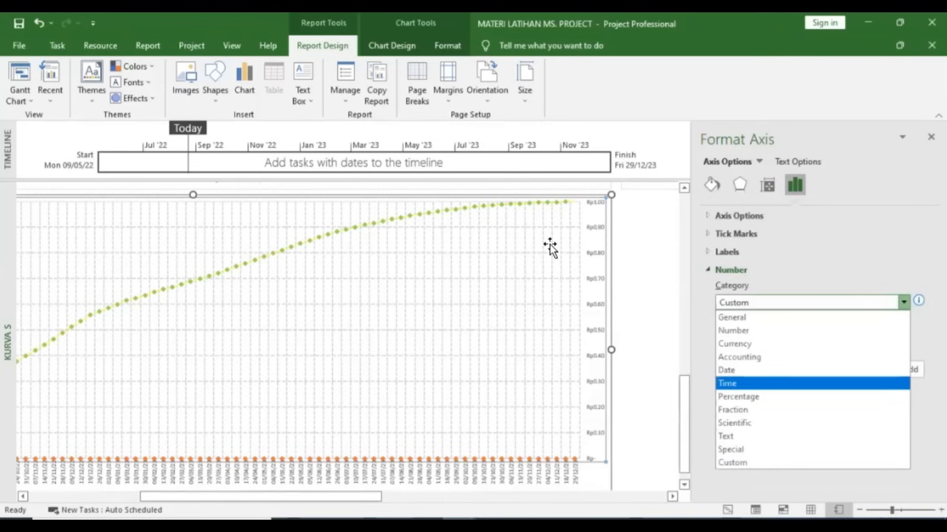
click(738, 396)
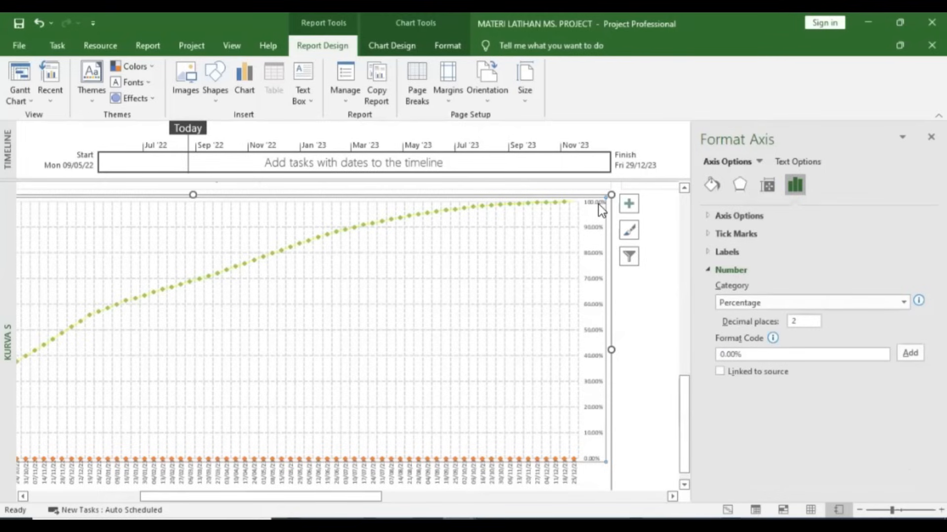
drag(801, 321, 779, 324)
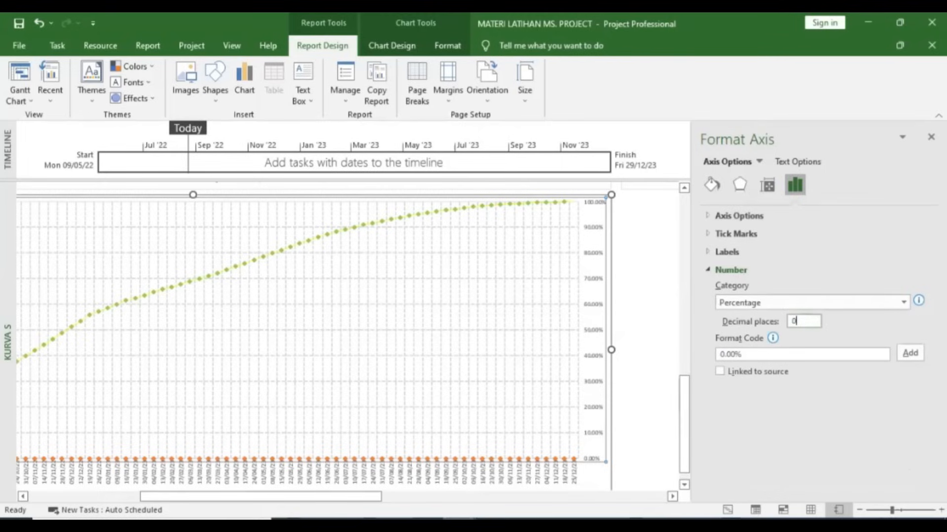
key(Return)
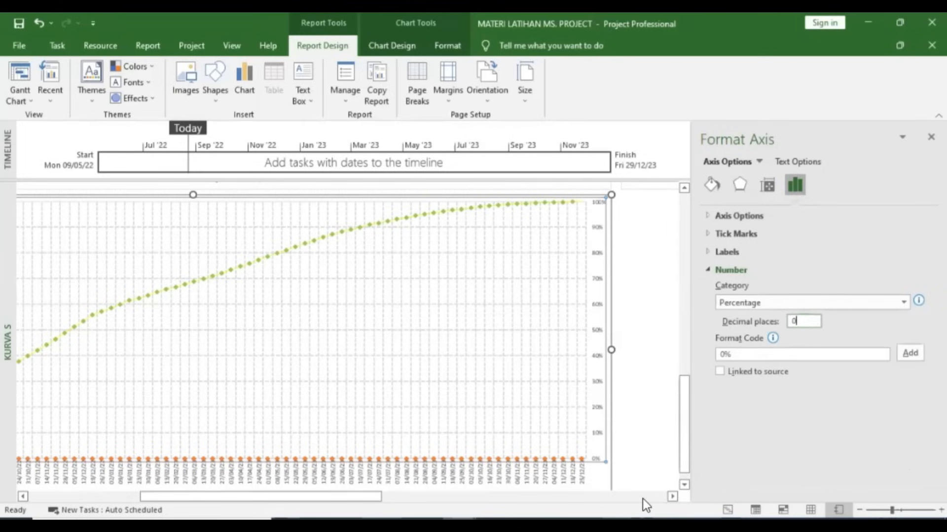
- Compare the percentage S-curve with the rupiah chart above it and with the Kurva S (%) report in Nitro Pro, and return to Project
drag(309, 496, 208, 502)
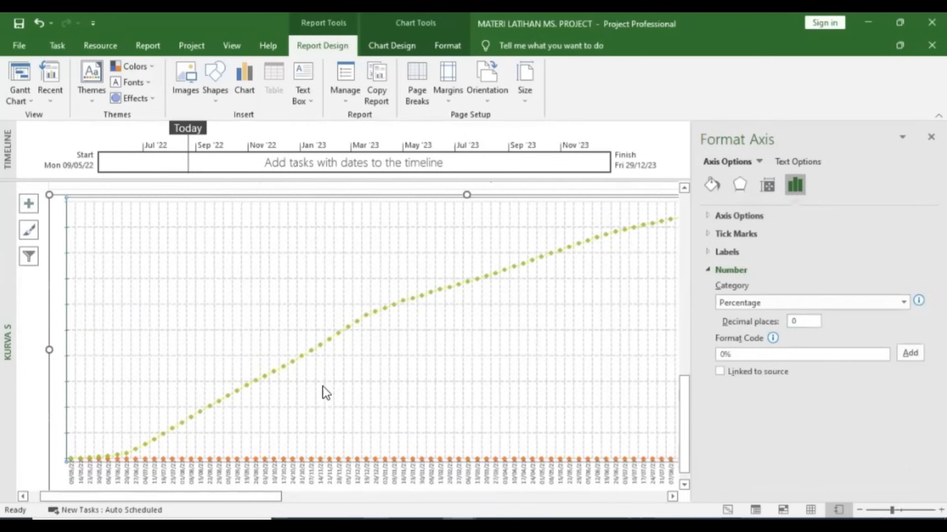
scroll(437, 502, up, 3)
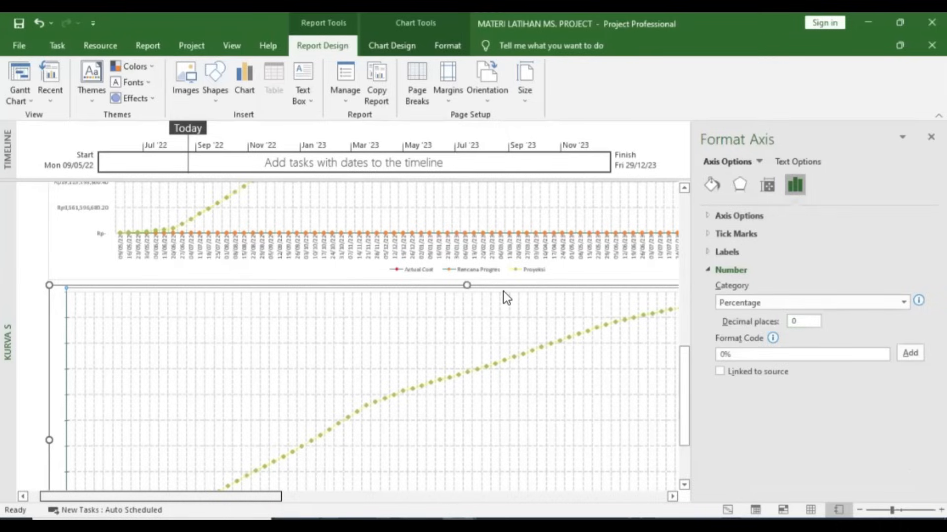
scroll(296, 412, right, 5)
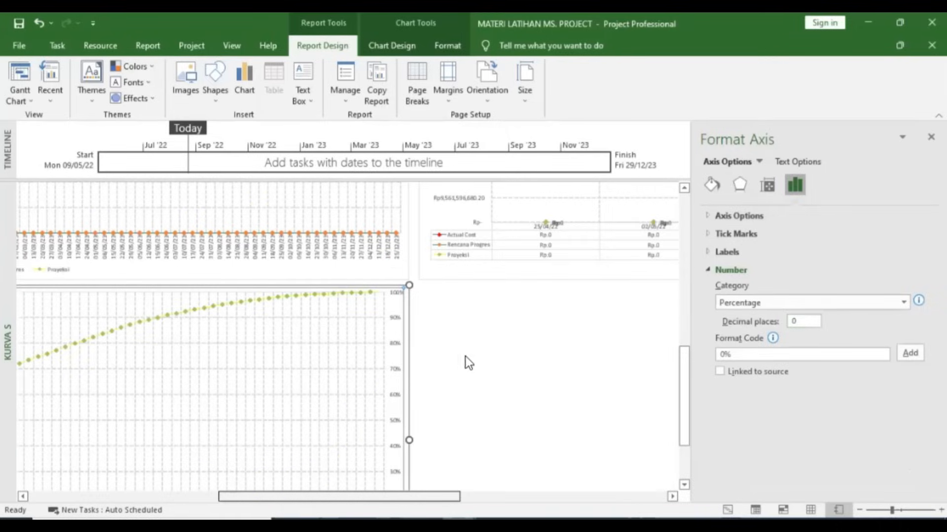
scroll(533, 295, up, 1)
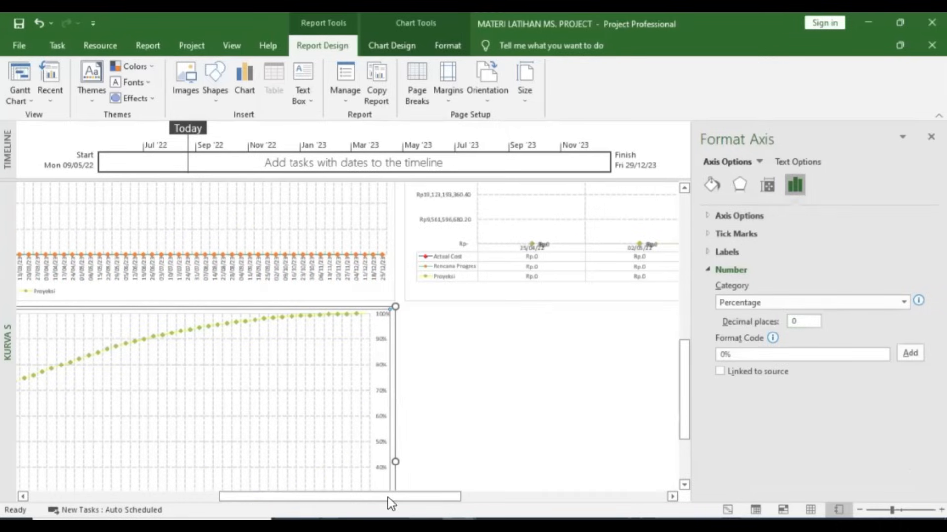
scroll(191, 237, up, 2)
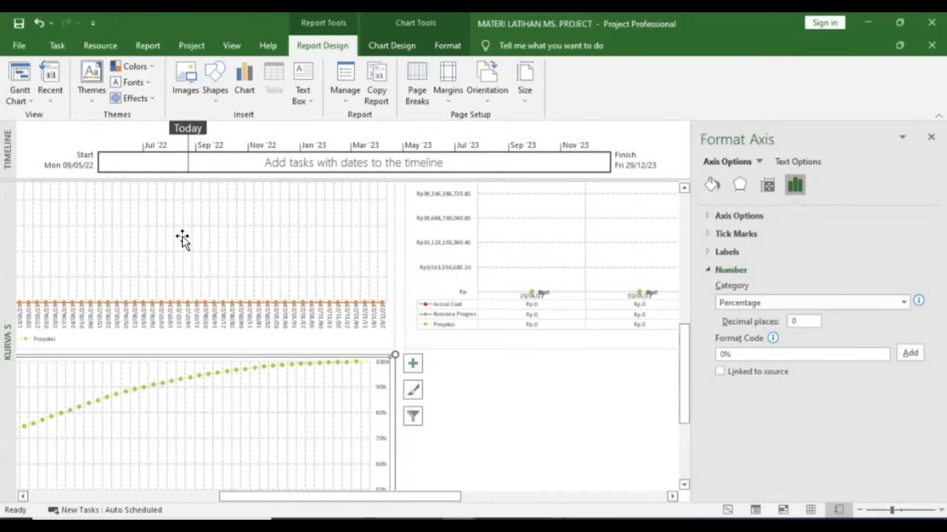
scroll(182, 240, left, 5)
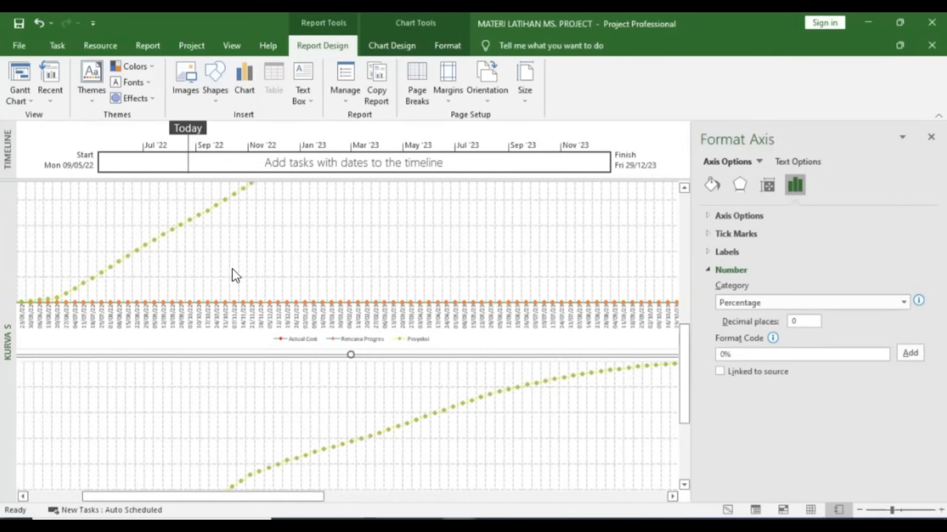
scroll(377, 369, down, 2)
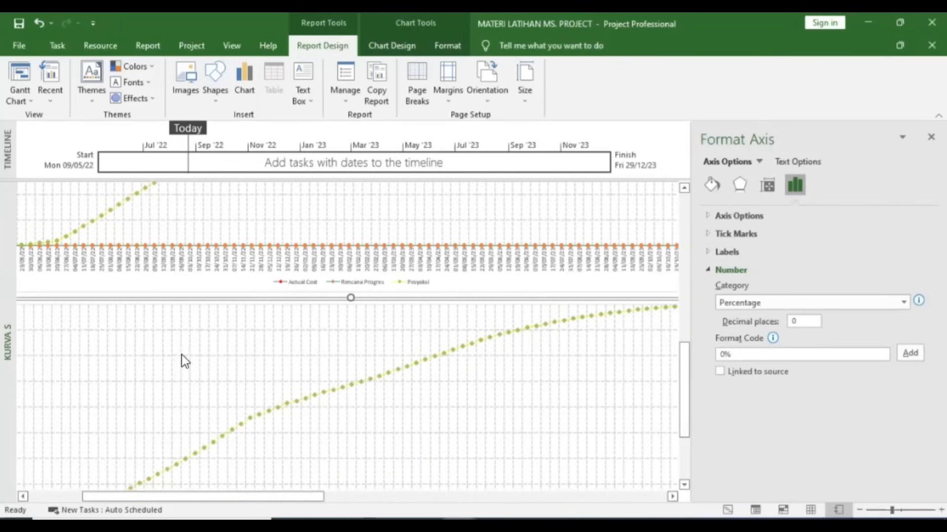
scroll(182, 354, down, 4)
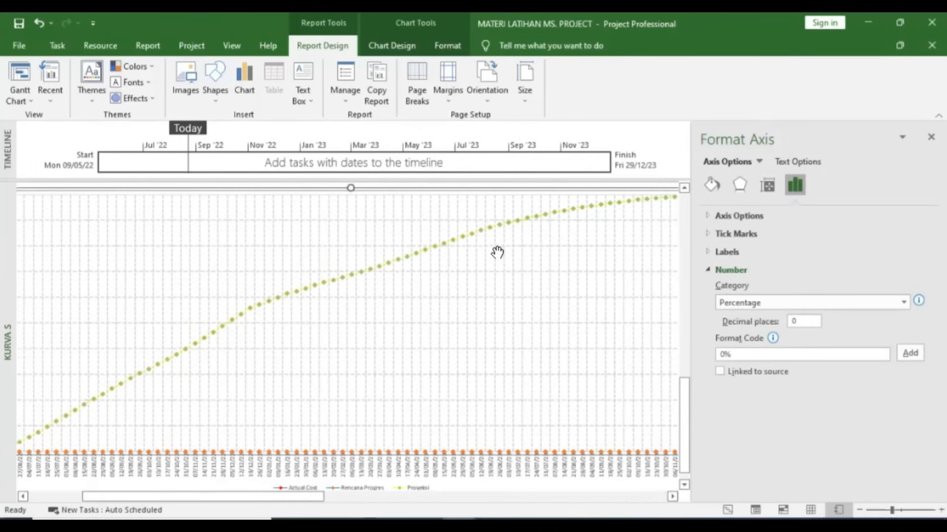
key(alt+Tab)
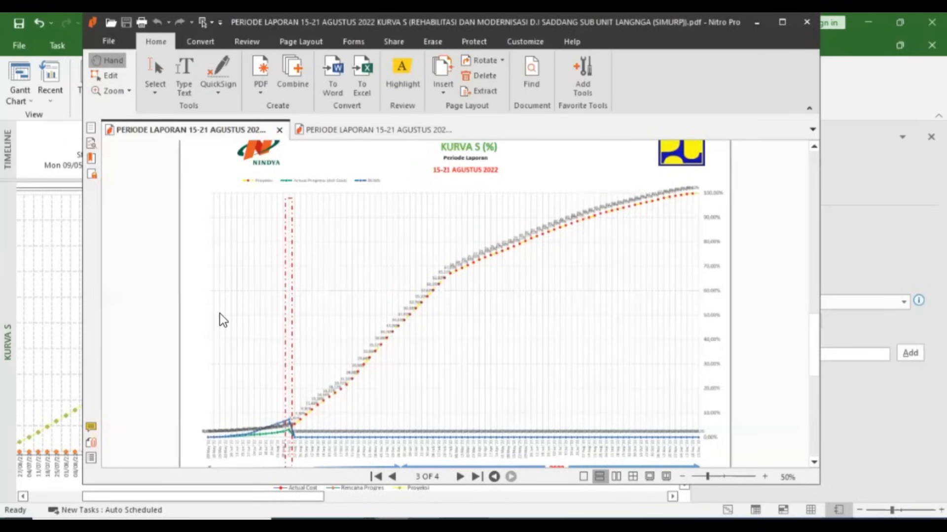
key(alt+Tab)
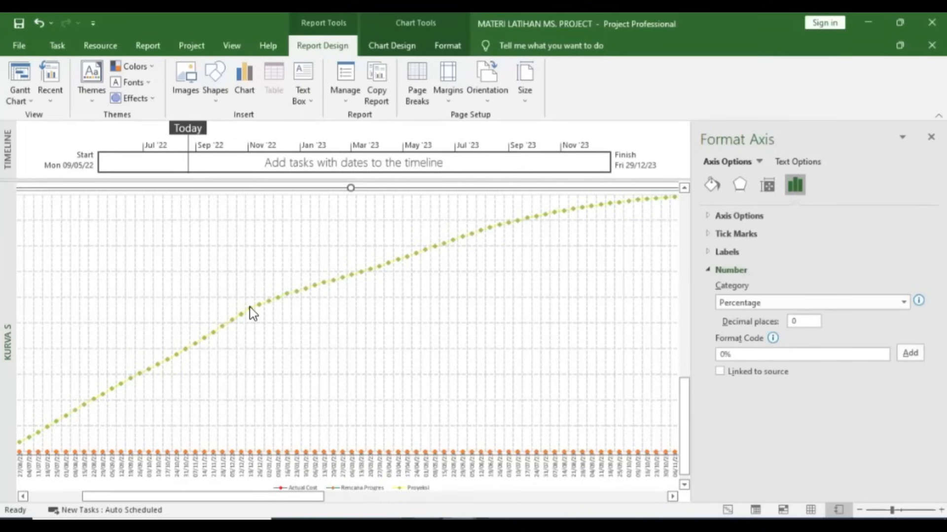
- Add data labels to the Proyeksi series on the lower chart and open the label formatting settings
right_click(250, 307)
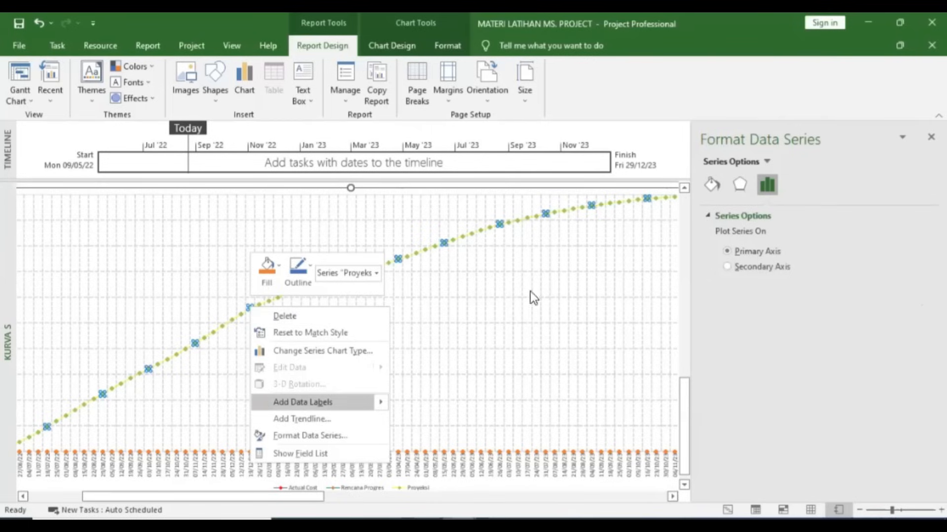
click(394, 270)
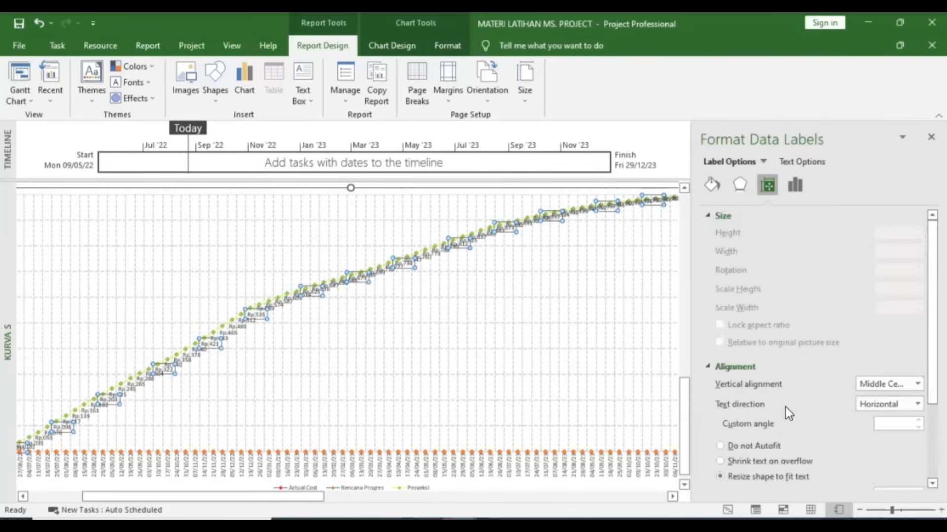
scroll(786, 407, down, 2)
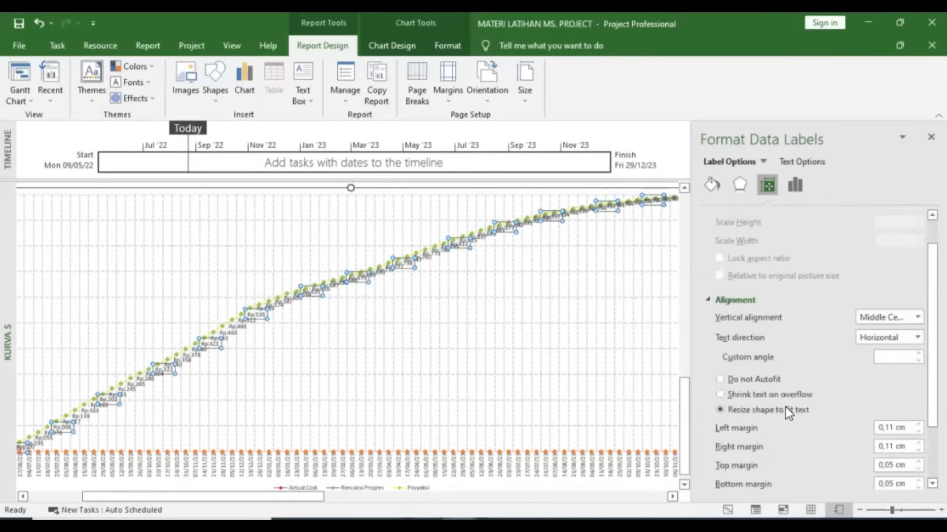
scroll(788, 413, down, 2)
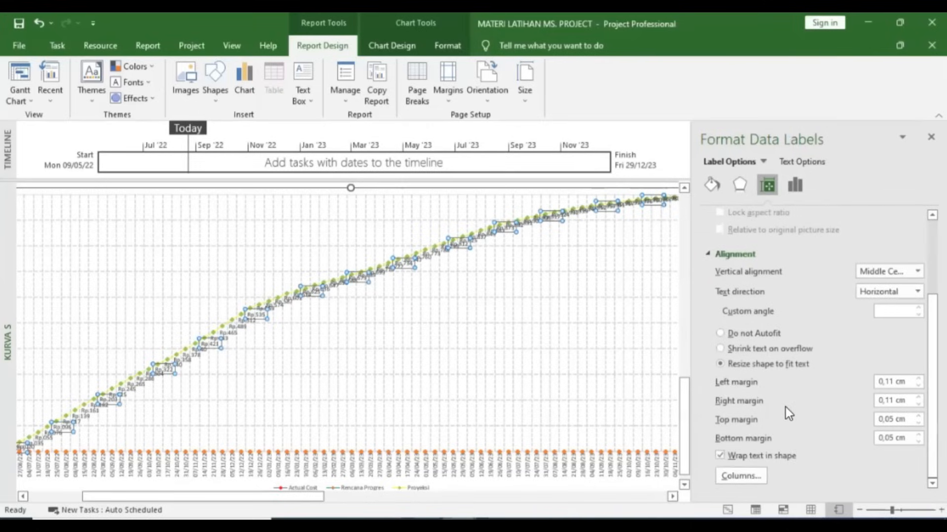
- Format the Proyeksi data labels as Percentage with 2 decimal places
click(795, 185)
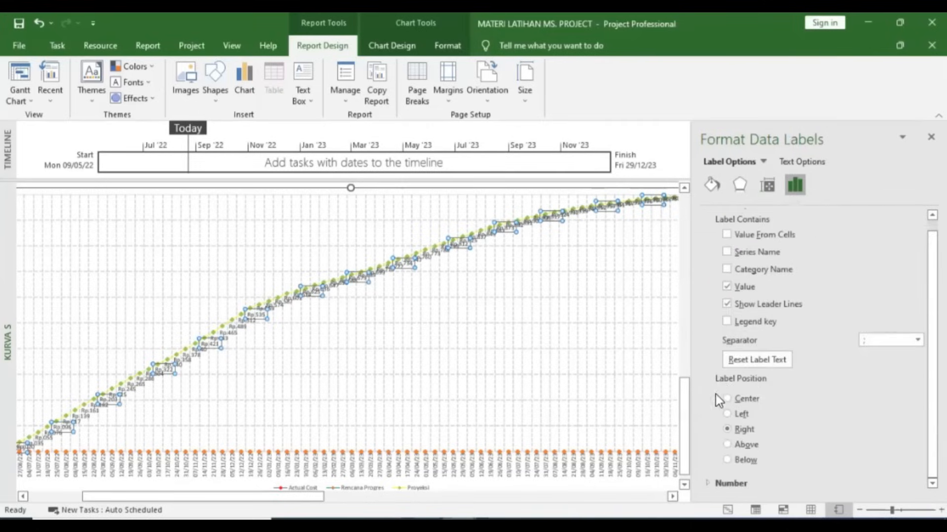
click(719, 483)
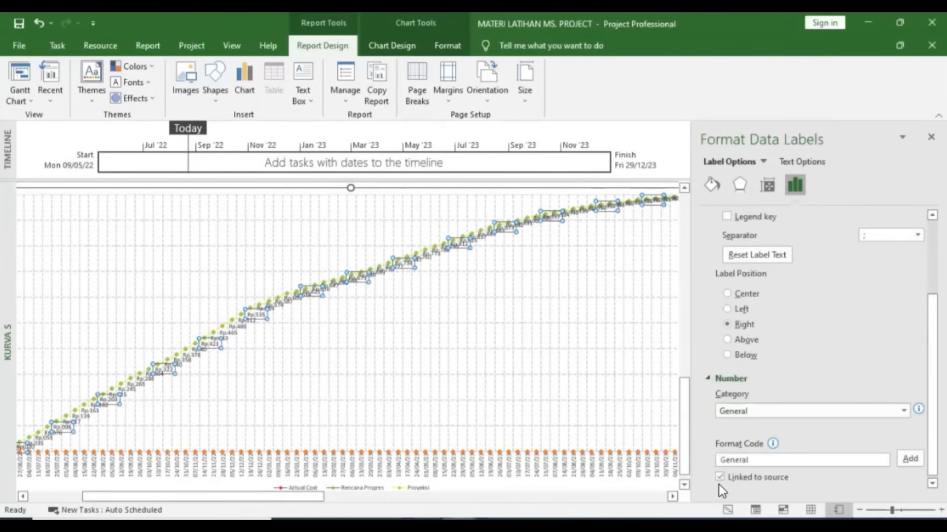
click(904, 411)
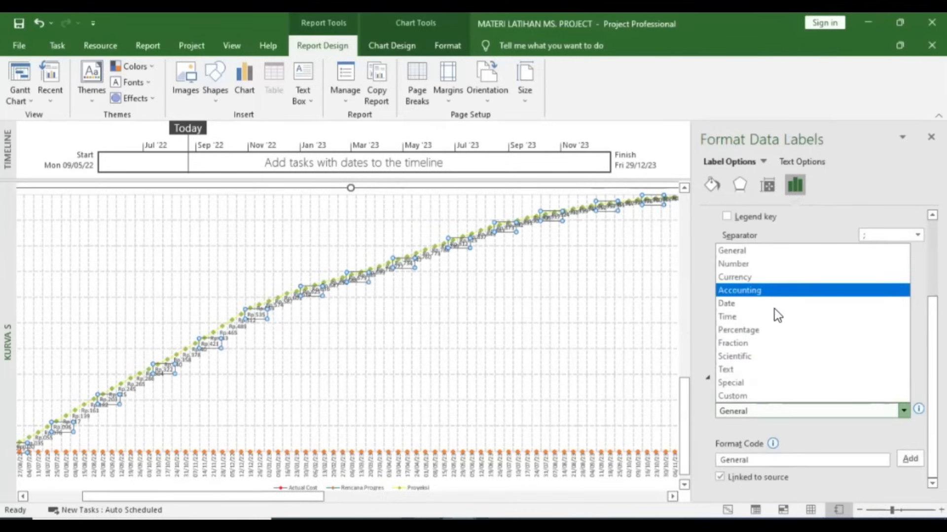
click(768, 330)
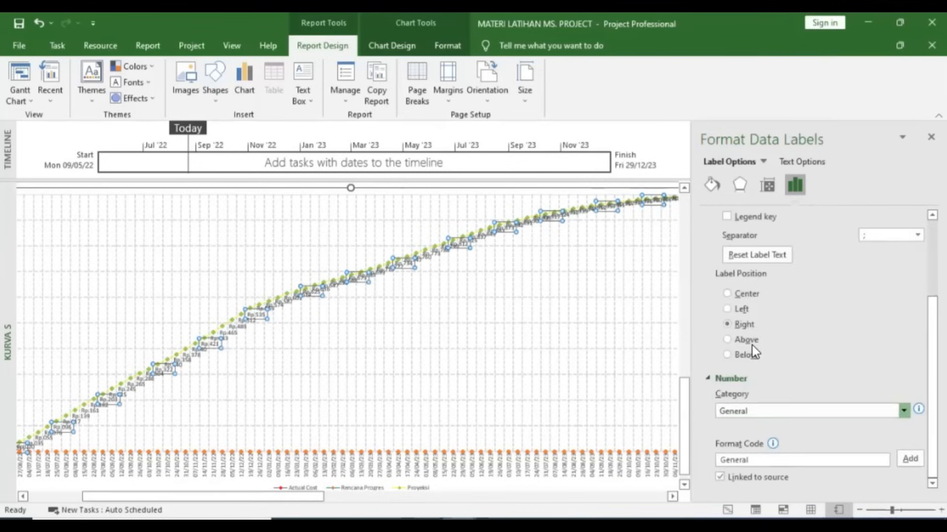
click(803, 429)
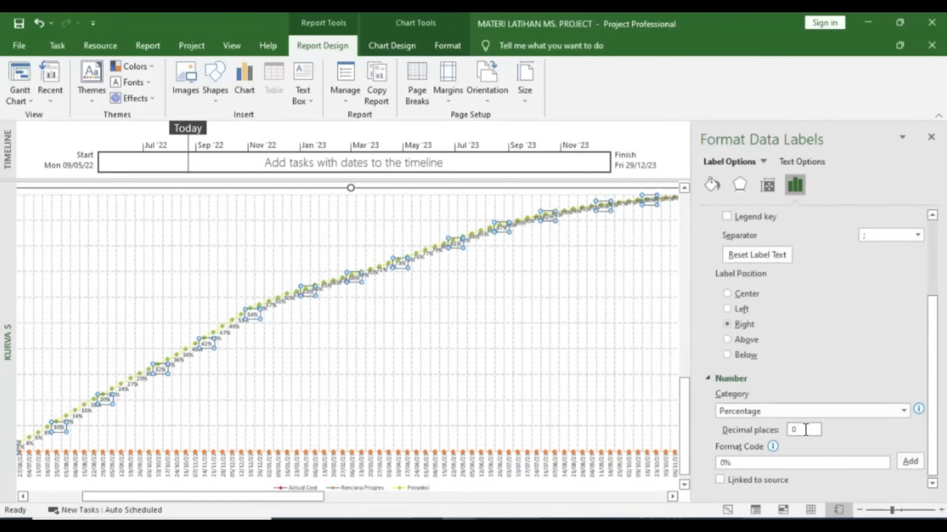
key(BackSpace)
text(2)
key(Tab)
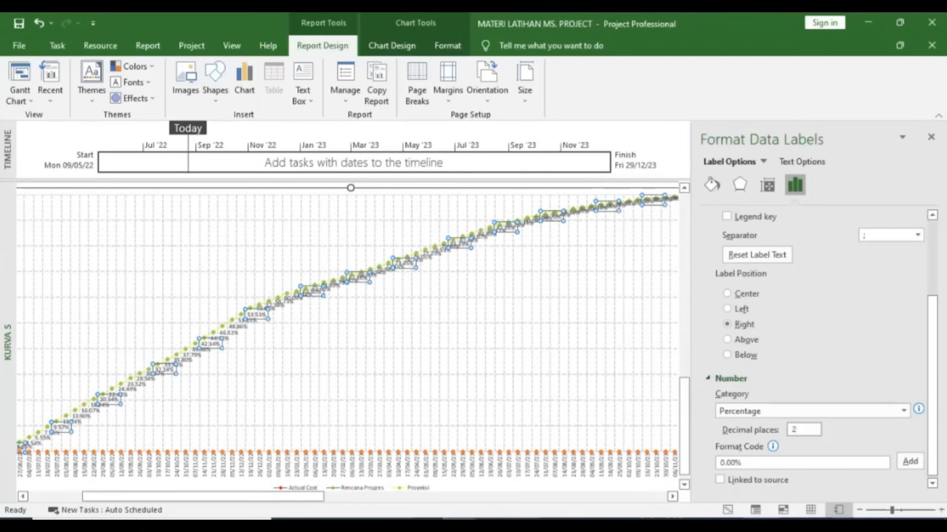
- Add data labels to the Rencana Progres series along the lower chart's baseline
click(249, 314)
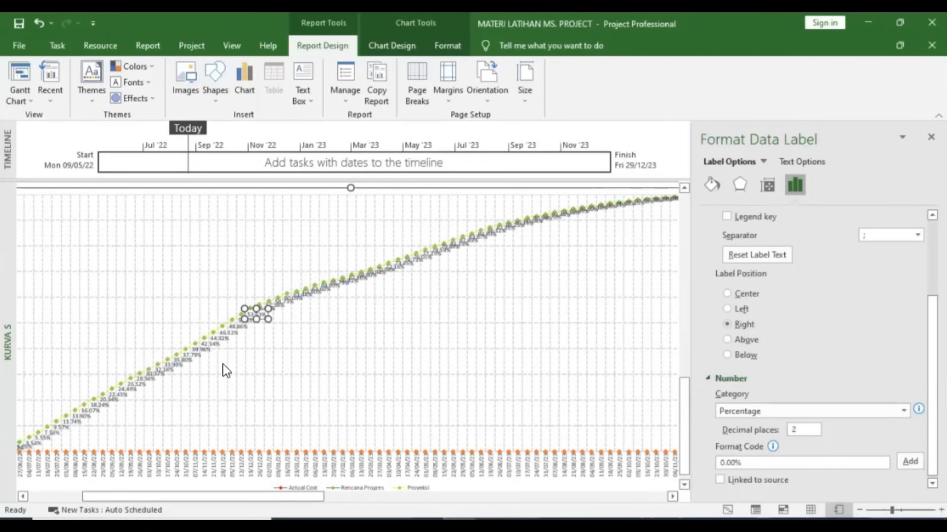
click(223, 365)
click(213, 344)
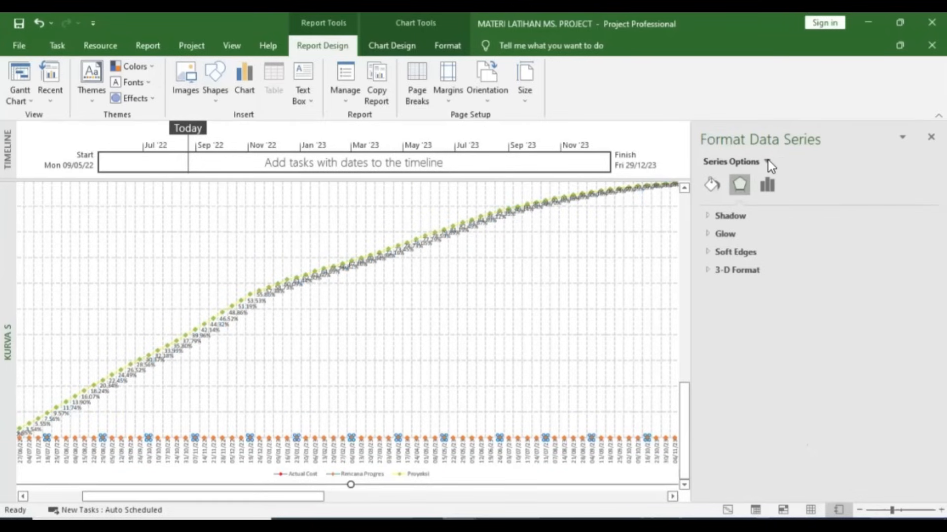
click(767, 161)
click(779, 321)
click(774, 191)
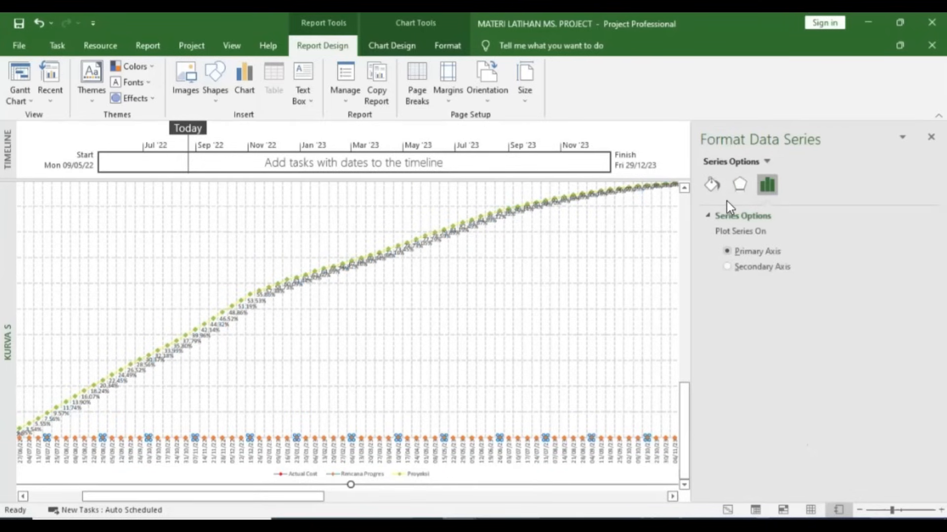
right_click(593, 436)
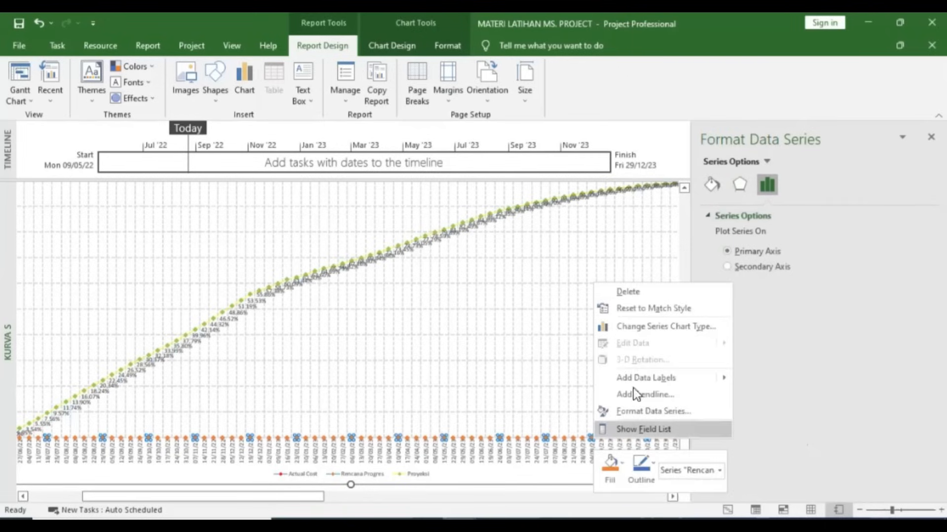
key(Escape)
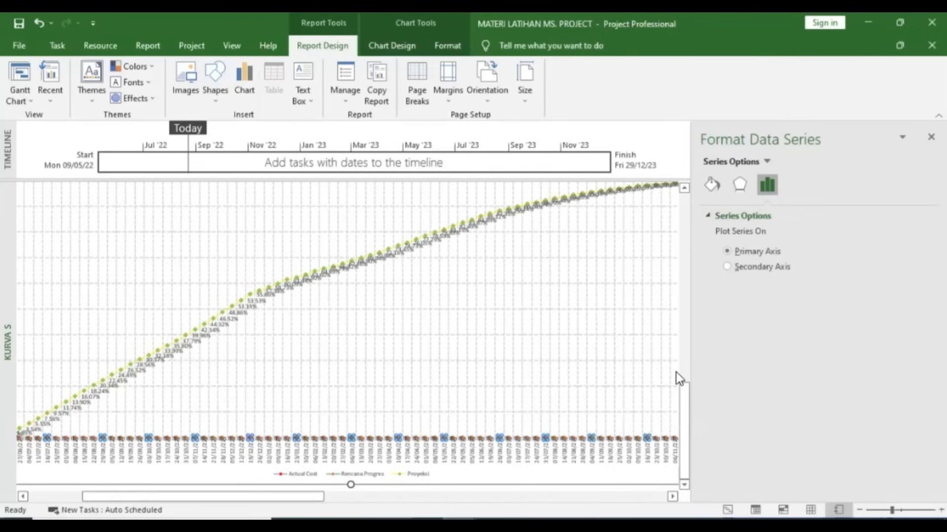
- Format the baseline series' data labels as Percentage with 2 decimal places and deselect the chart
click(626, 445)
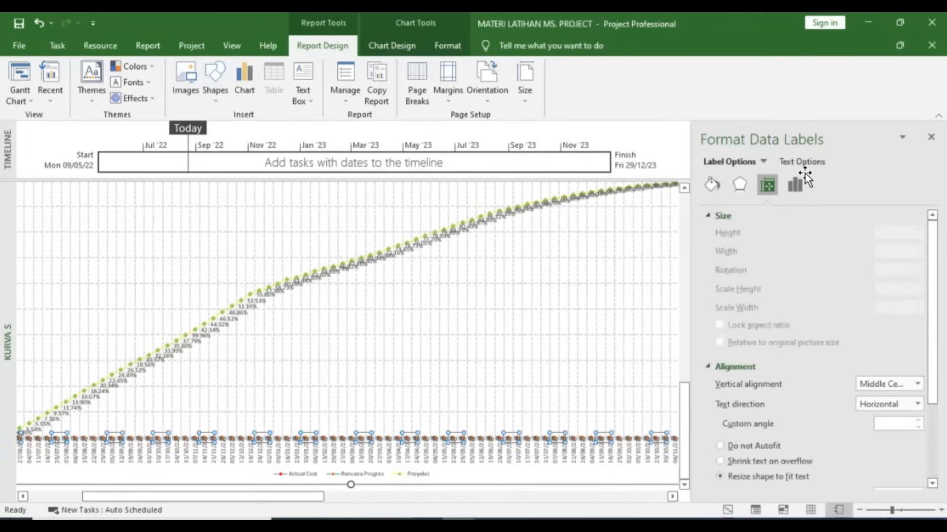
scroll(750, 391, down, 2)
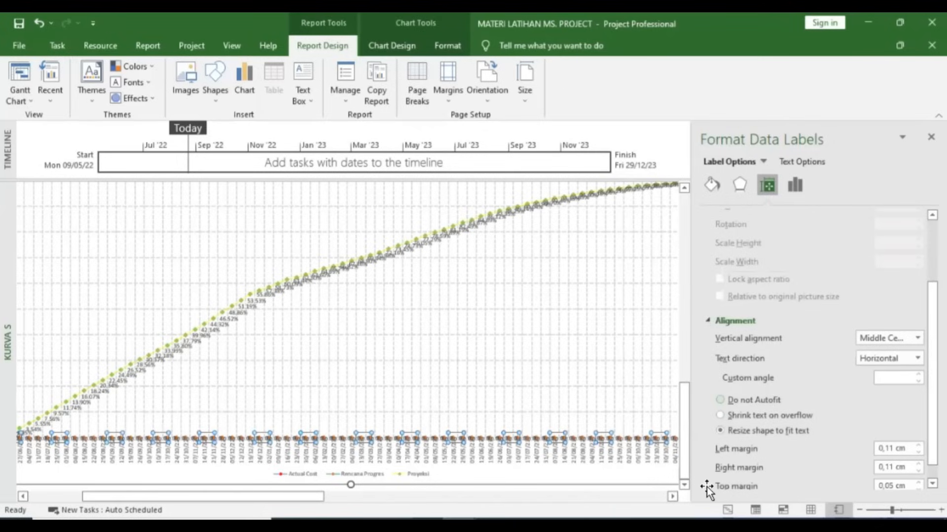
click(794, 185)
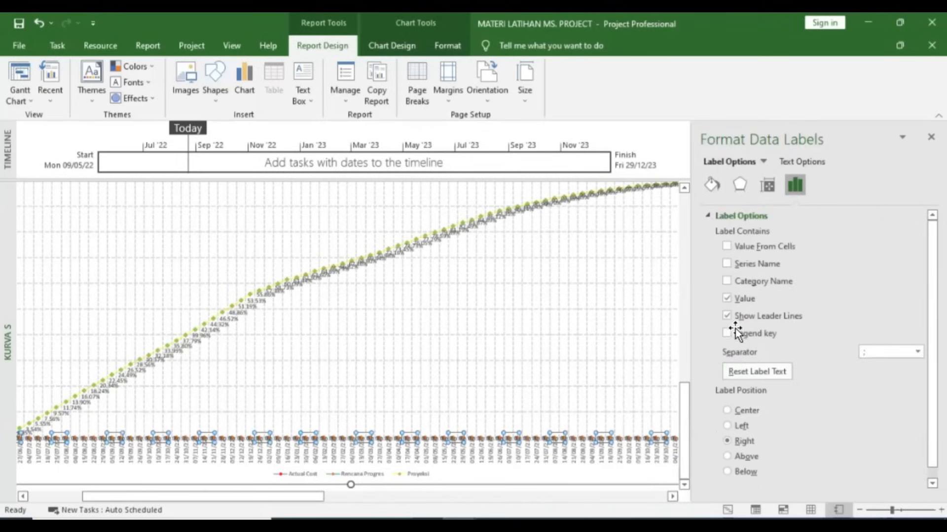
click(728, 484)
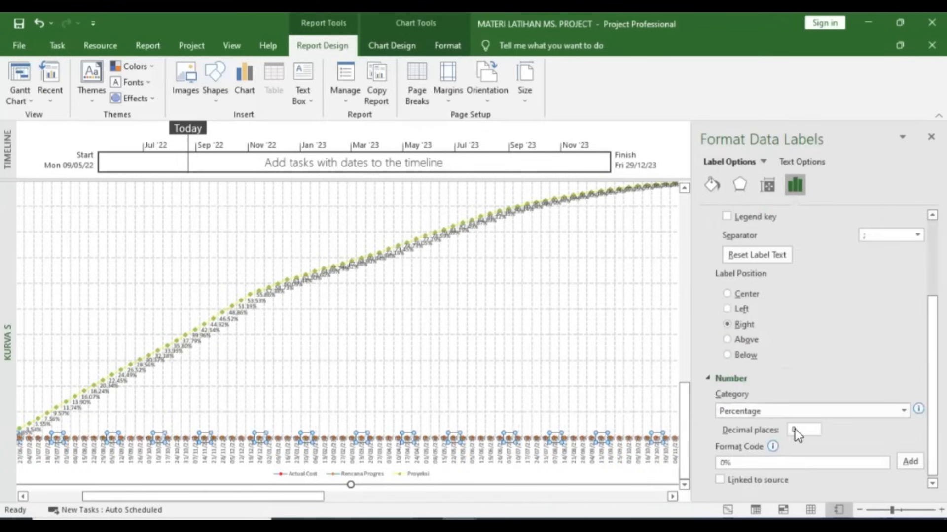
click(794, 430)
text(2)
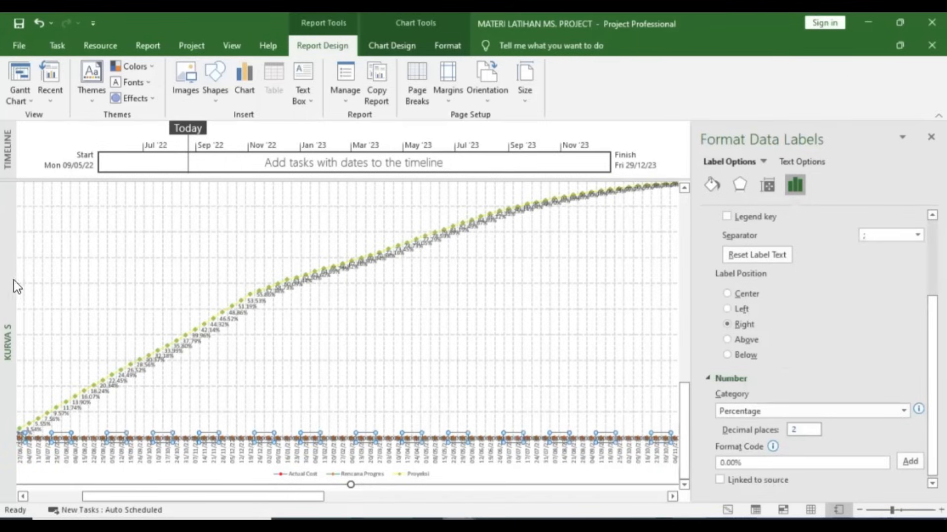
scroll(338, 450, down, 3)
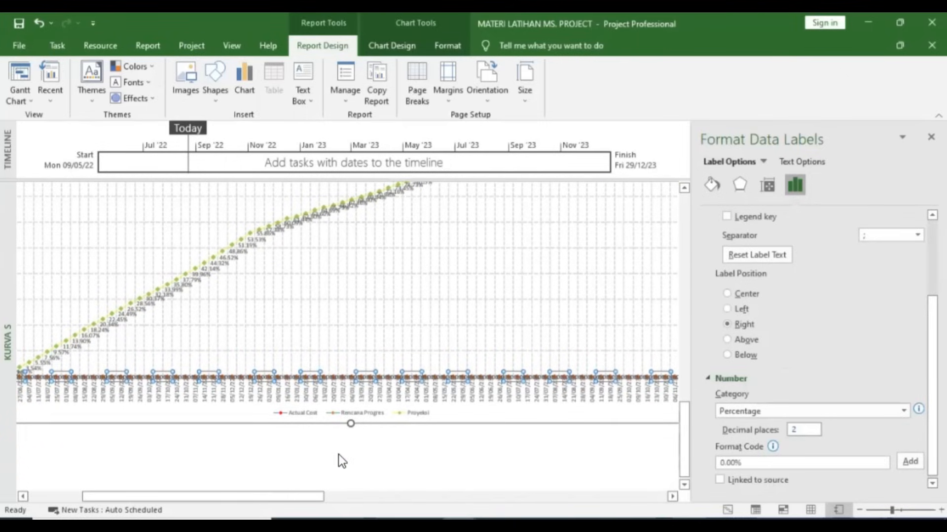
click(338, 453)
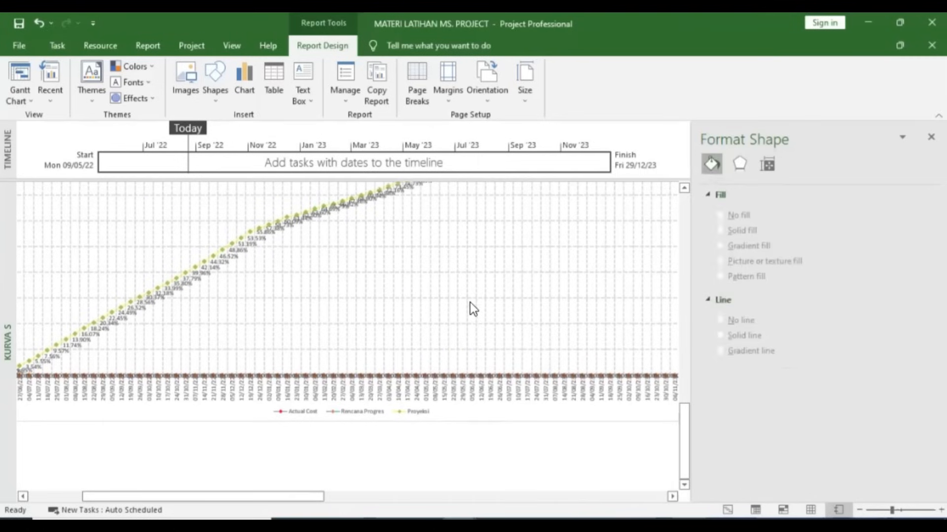
- Compare the labelled percentage chart with the Kurva S (%) Detail Mingguan page in Nitro Pro, and return to Project
scroll(469, 302, up, 4)
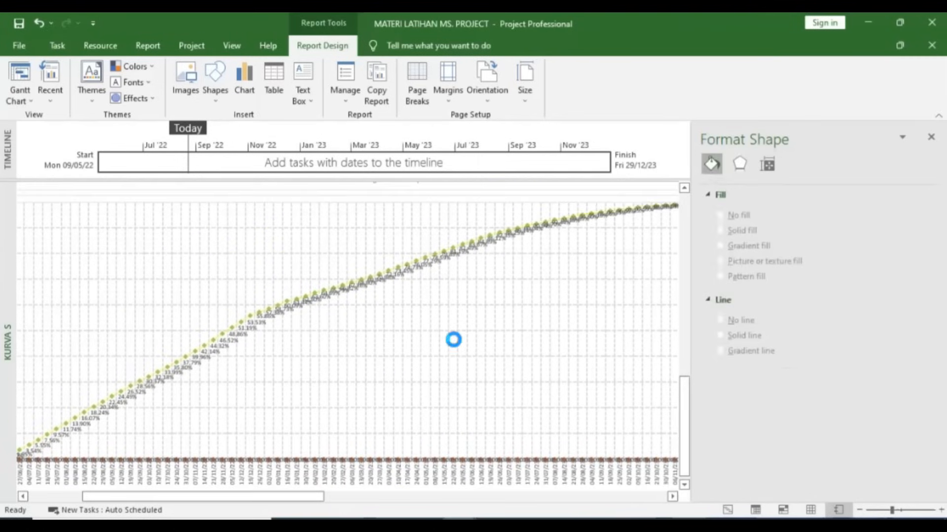
scroll(453, 339, up, 1)
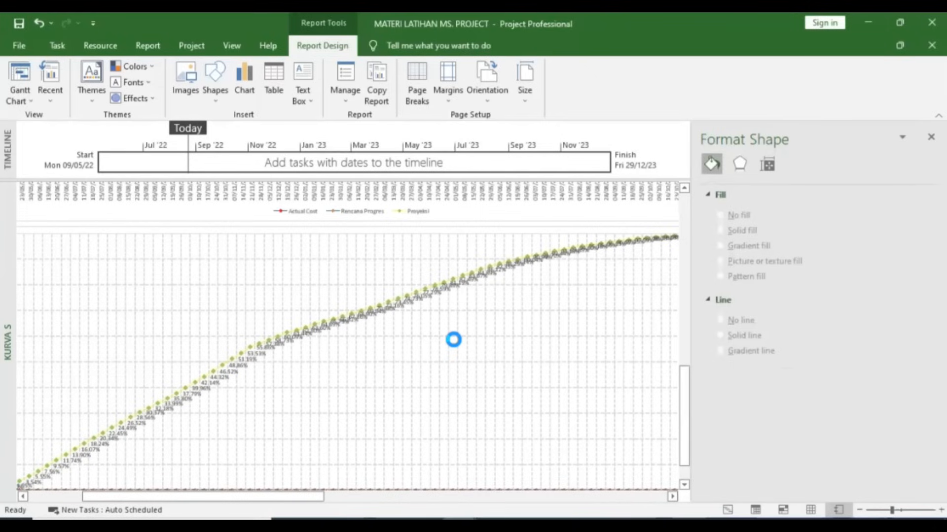
scroll(453, 339, down, 2)
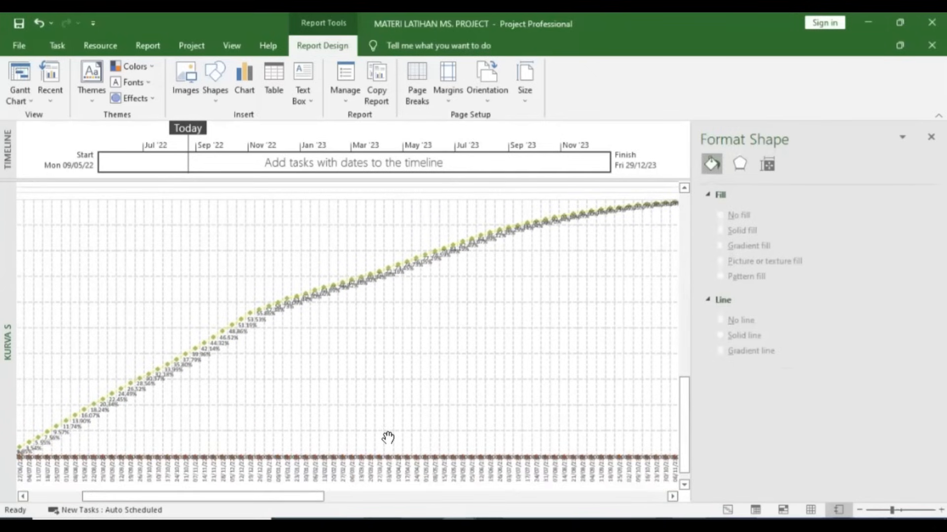
key(alt+Tab)
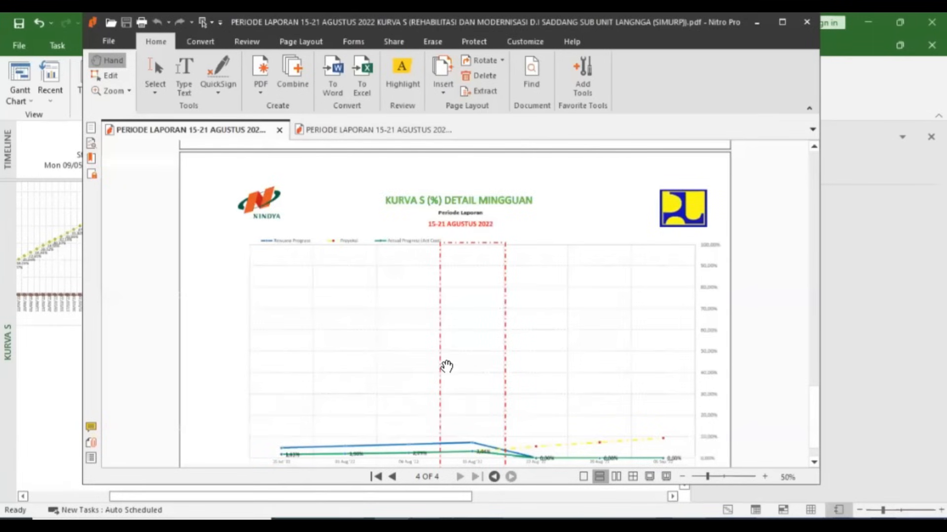
scroll(469, 365, down, 2)
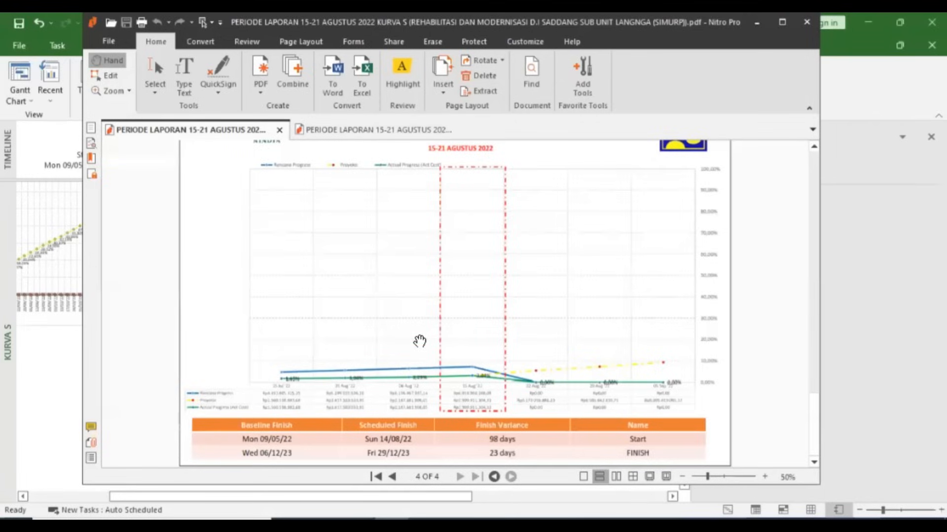
scroll(444, 350, up, 10)
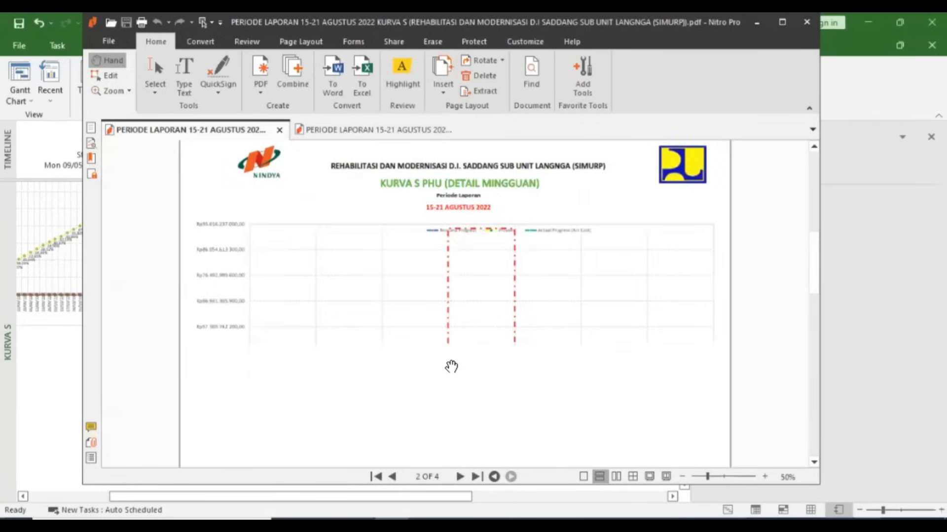
scroll(450, 366, down, 3)
scroll(473, 381, down, 10)
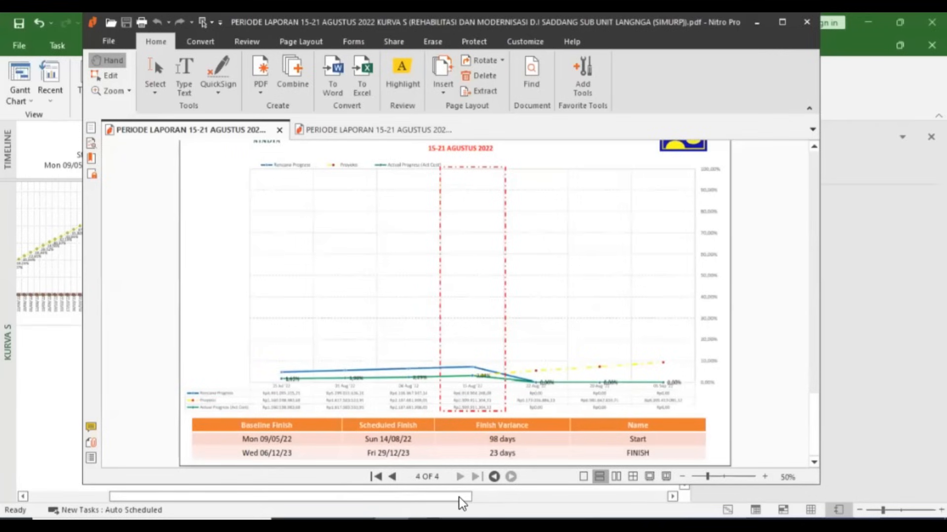
click(528, 498)
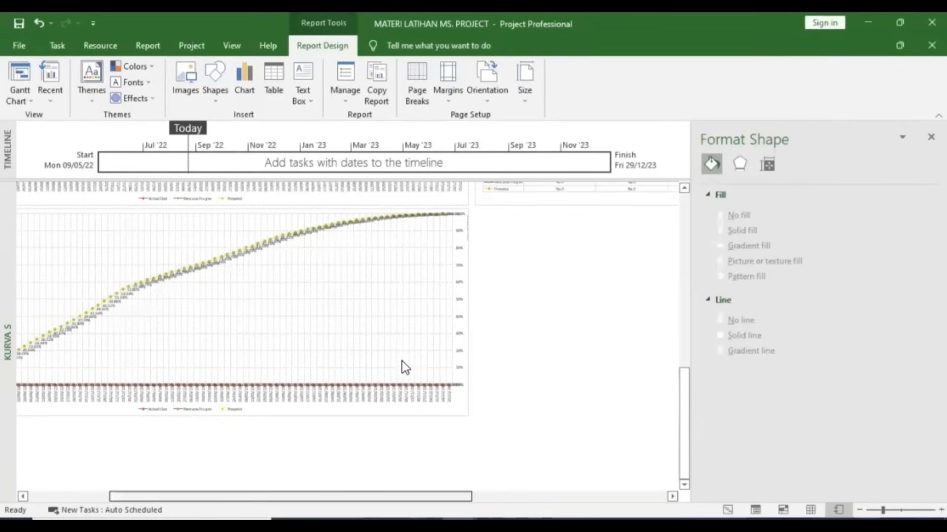
- Duplicate the percentage S-curve chart and place the copy beside the original, directly below the rupiah detail chart
click(402, 361)
scroll(403, 362, up, 1)
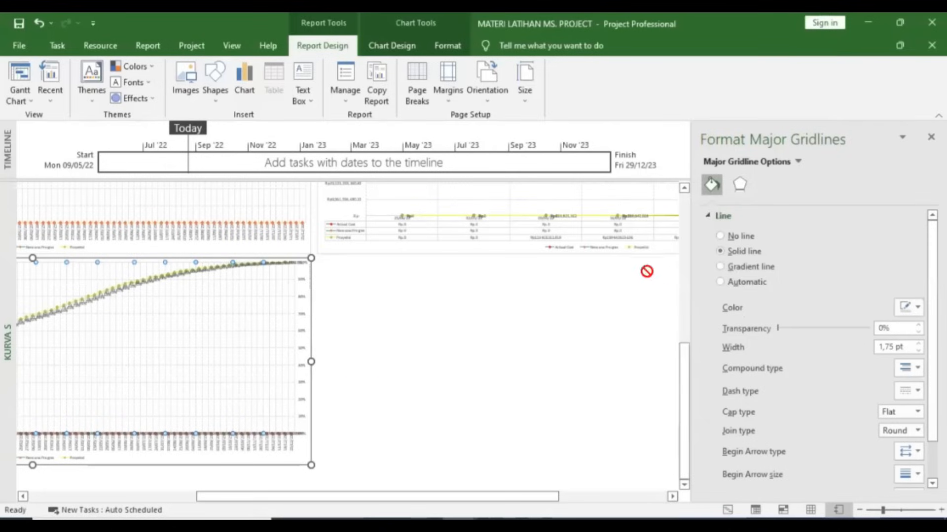
key(ctrl+v)
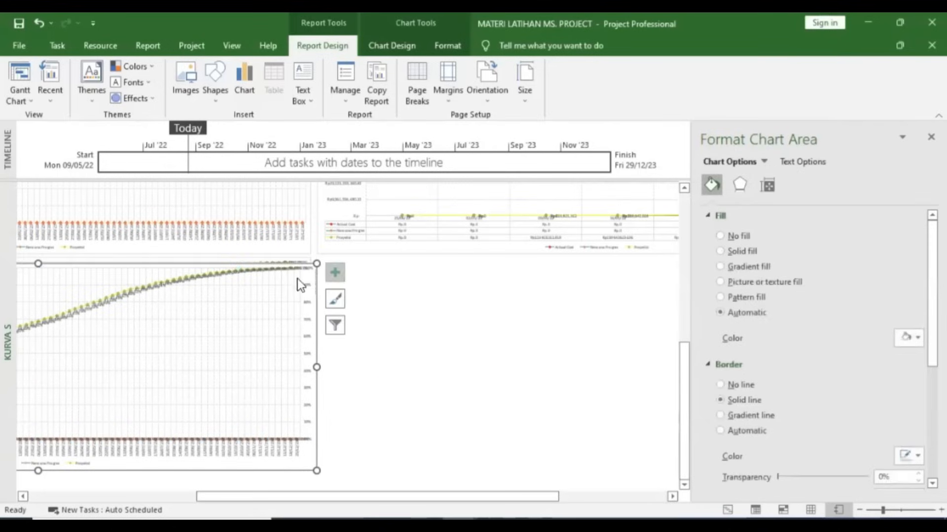
drag(228, 266, 514, 276)
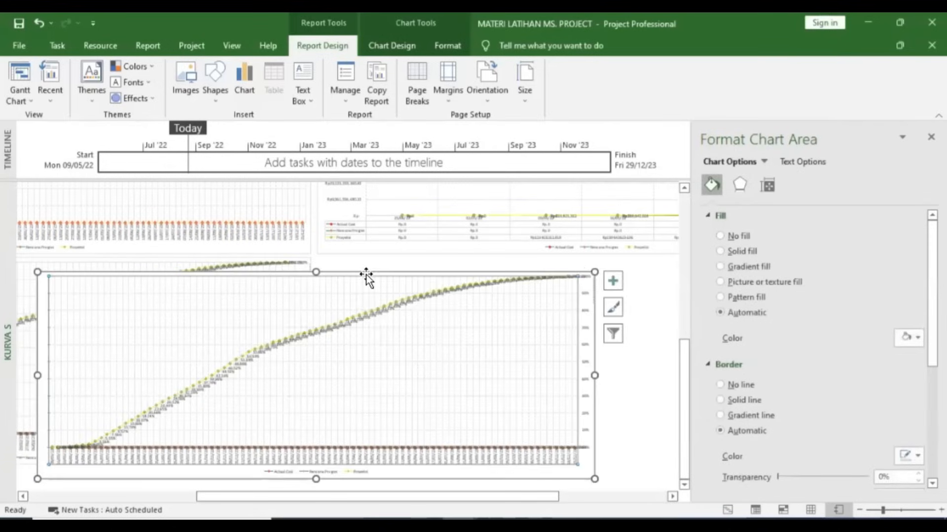
click(269, 273)
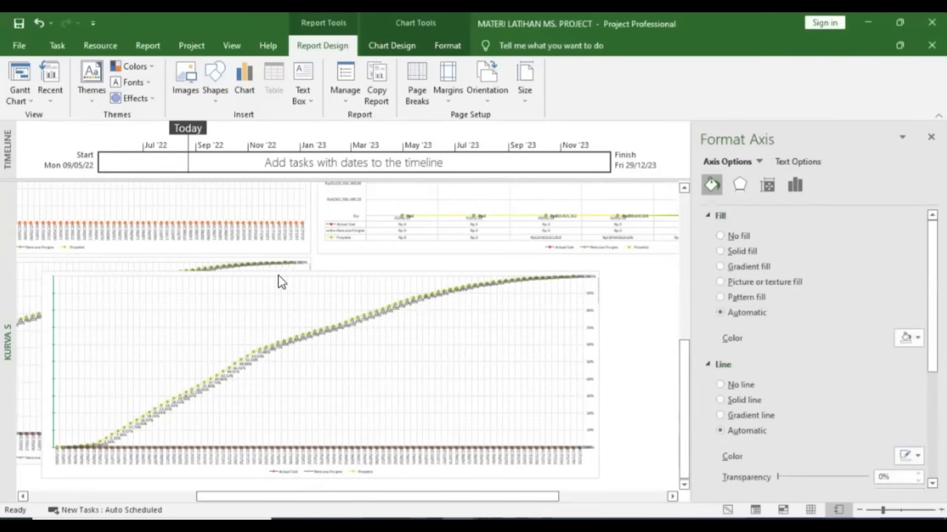
drag(329, 271, 540, 271)
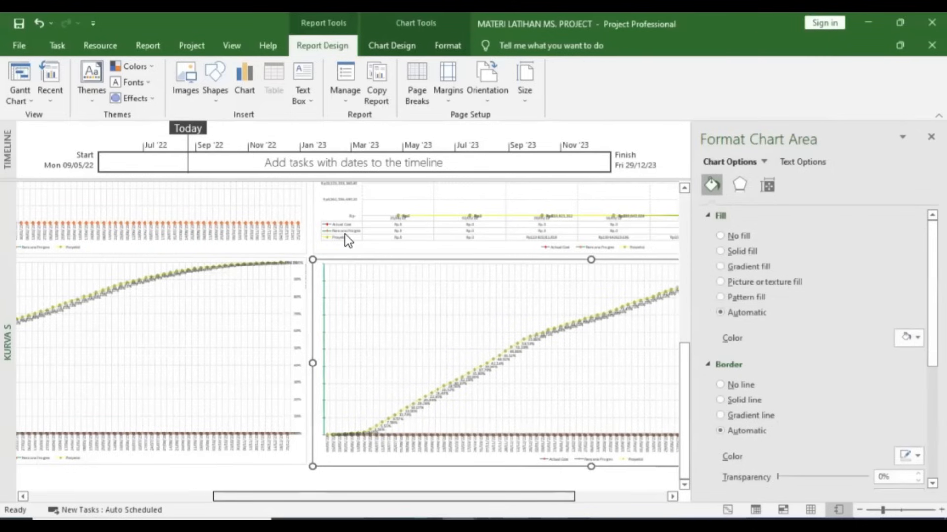
- Check the start and finish dates in the timescale settings of the rupiah detail chart above the duplicated chart
scroll(346, 238, right, 4)
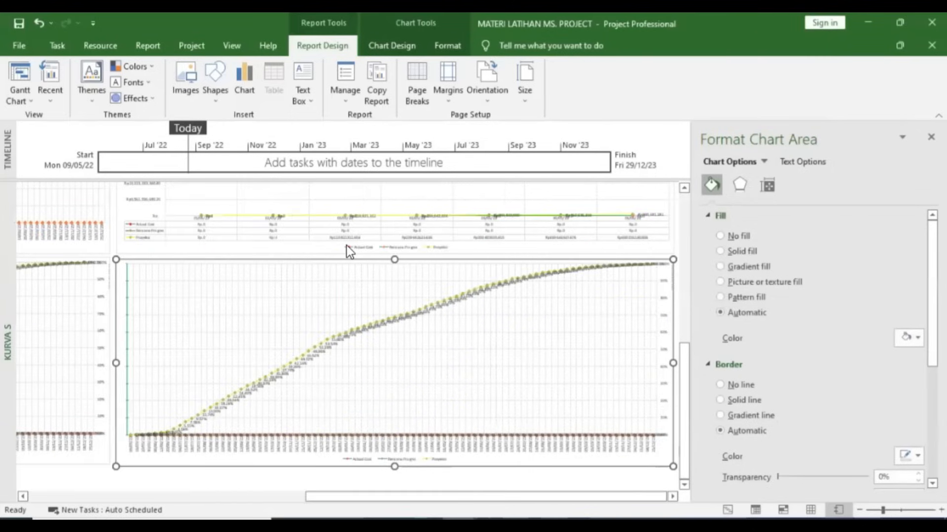
key(Right)
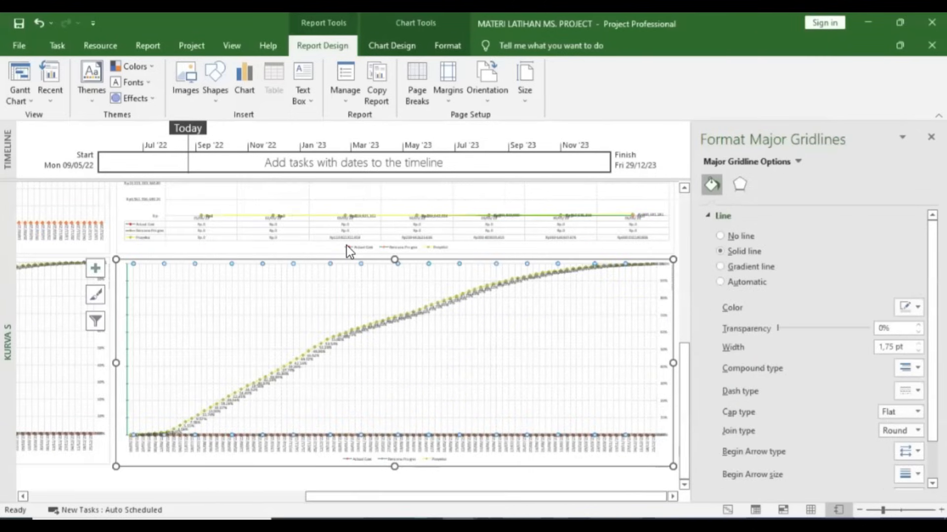
scroll(348, 245, up, 3)
click(649, 312)
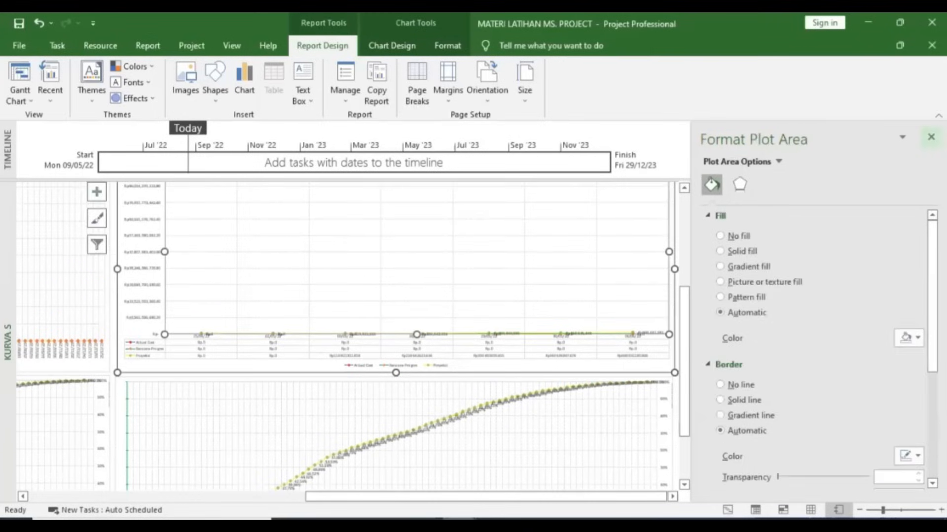
click(931, 137)
right_click(539, 330)
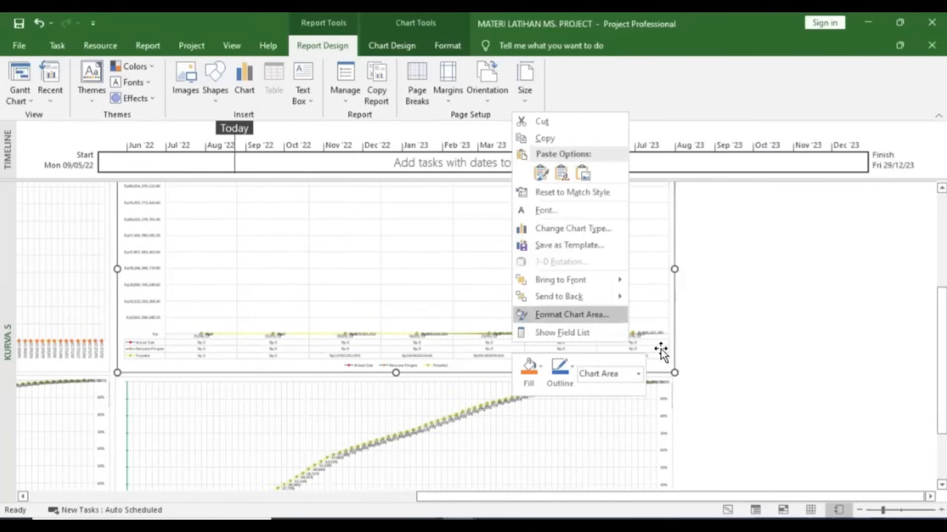
click(146, 345)
scroll(146, 340, up, 1)
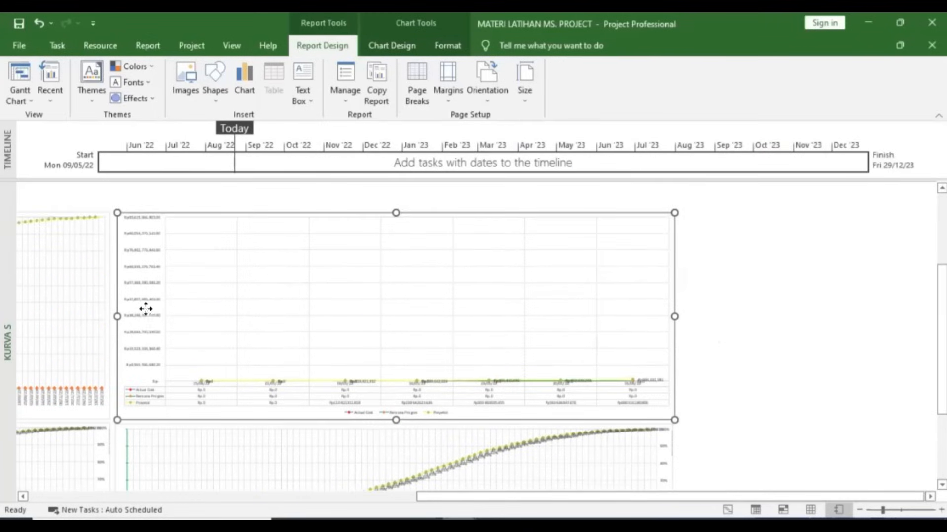
right_click(528, 380)
click(582, 502)
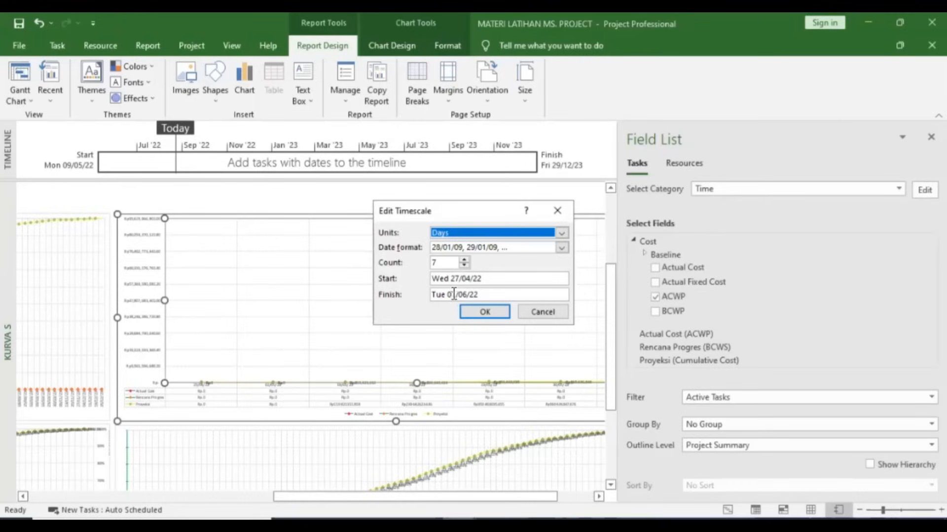
click(559, 211)
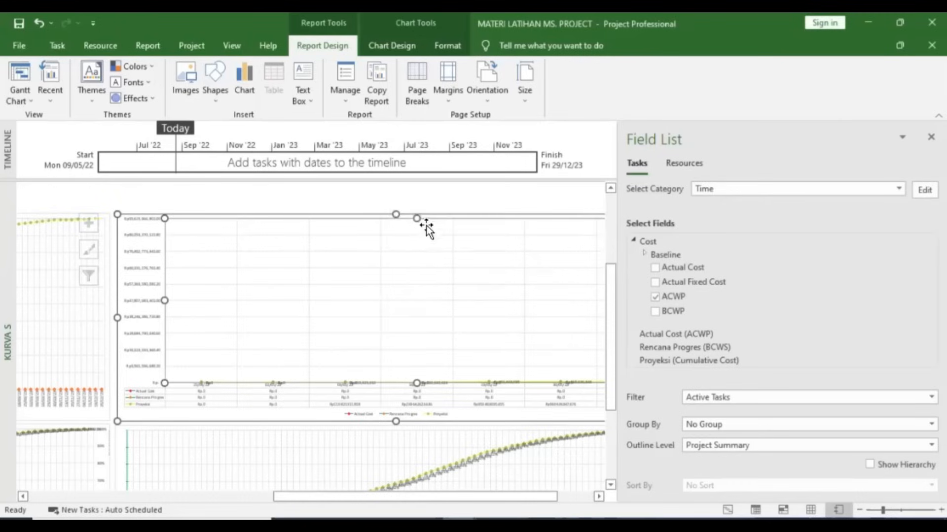
- Set the duplicated percentage chart's timescale to start on 27/4/22 and finish on 7/6/22
scroll(444, 320, down, 2)
scroll(446, 335, down, 1)
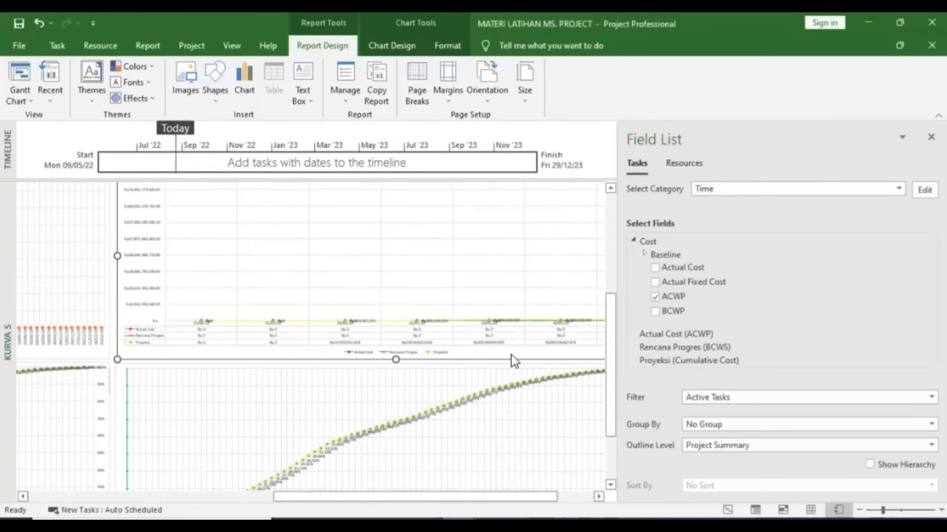
scroll(605, 323, down, 2)
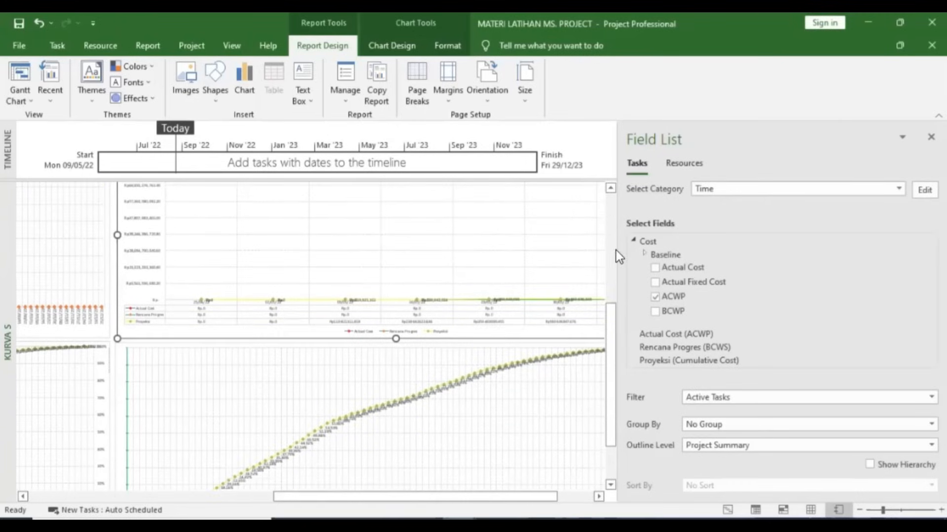
scroll(542, 261, down, 3)
click(507, 278)
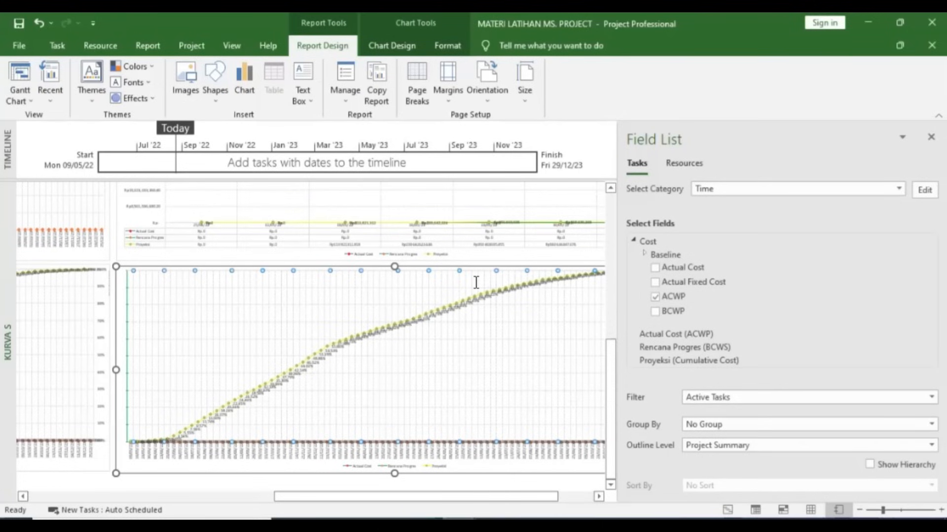
text(27/4/22)
key(Tab)
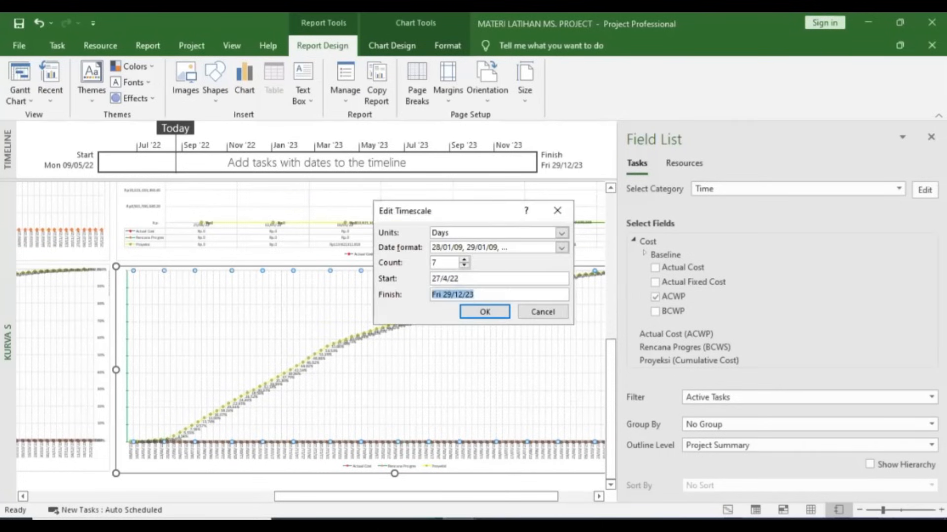
text(7/6/22)
click(484, 312)
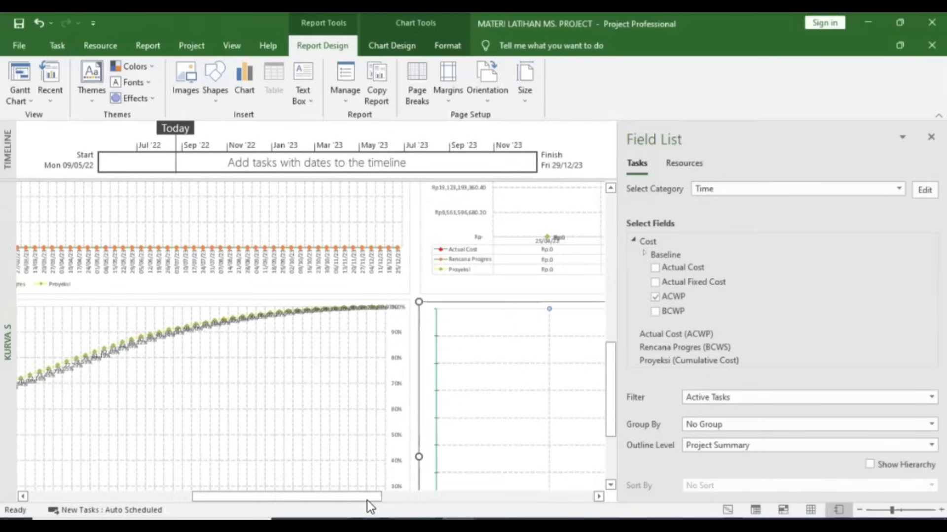
- Compare the weekly percentage detail chart with the sample report page in Nitro Pro, and return to Project
drag(367, 501, 498, 501)
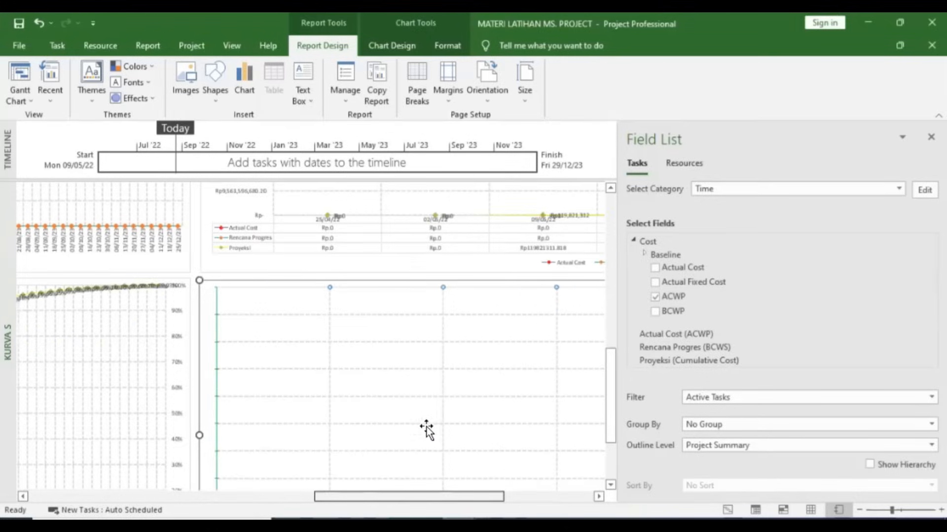
drag(432, 496, 444, 496)
scroll(395, 443, down, 5)
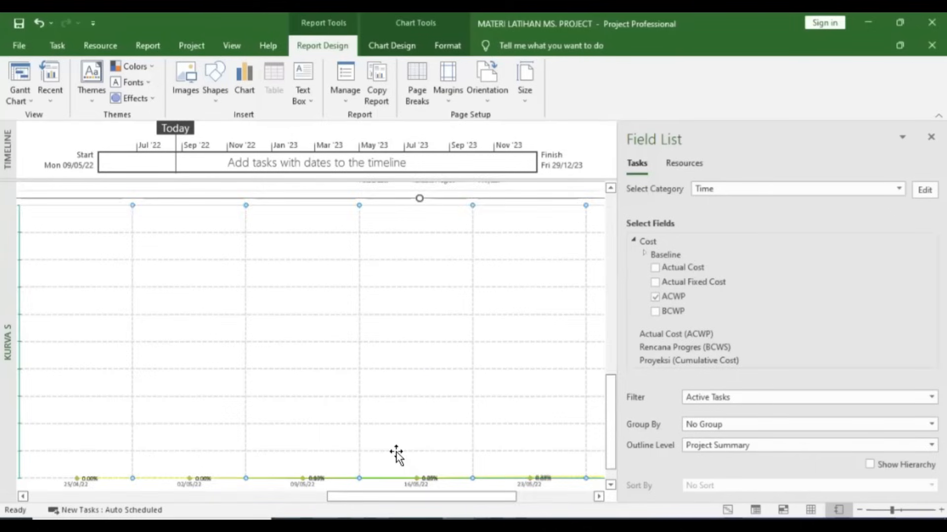
scroll(355, 444, down, 5)
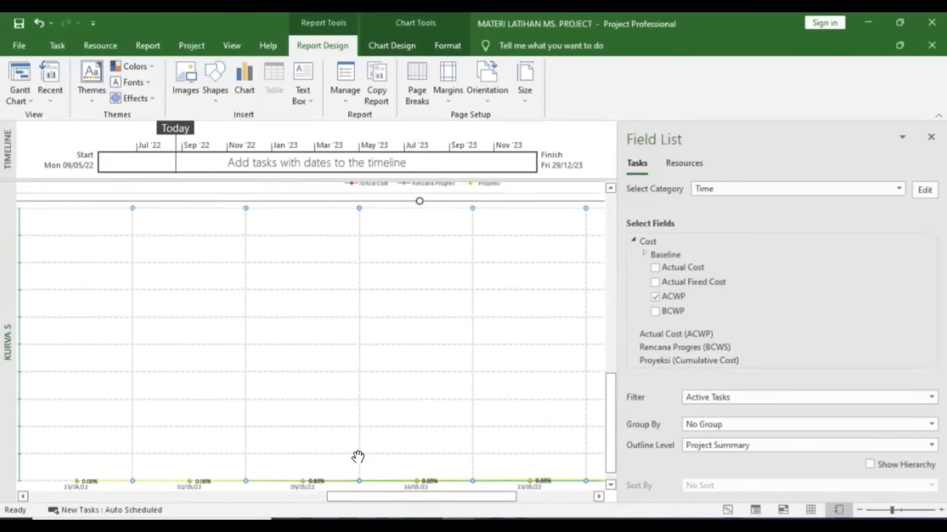
key(alt+Tab)
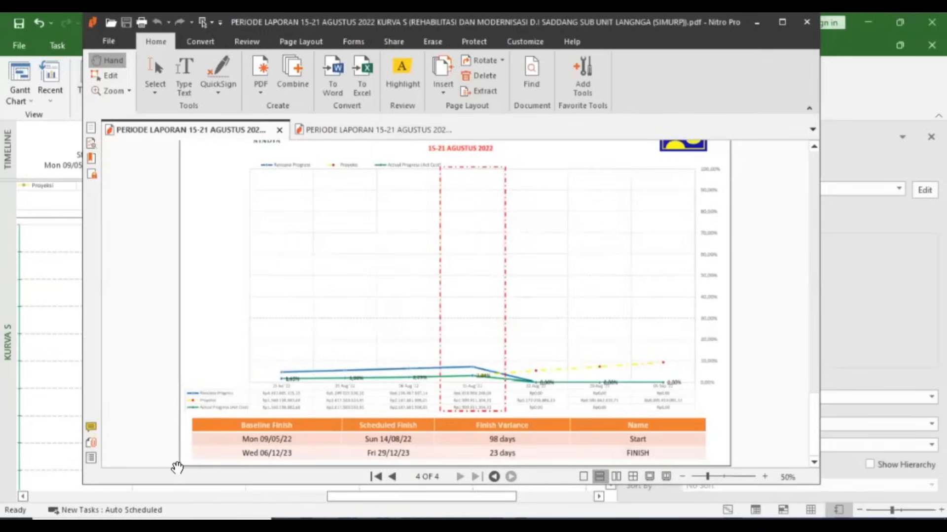
key(alt+Tab)
click(547, 495)
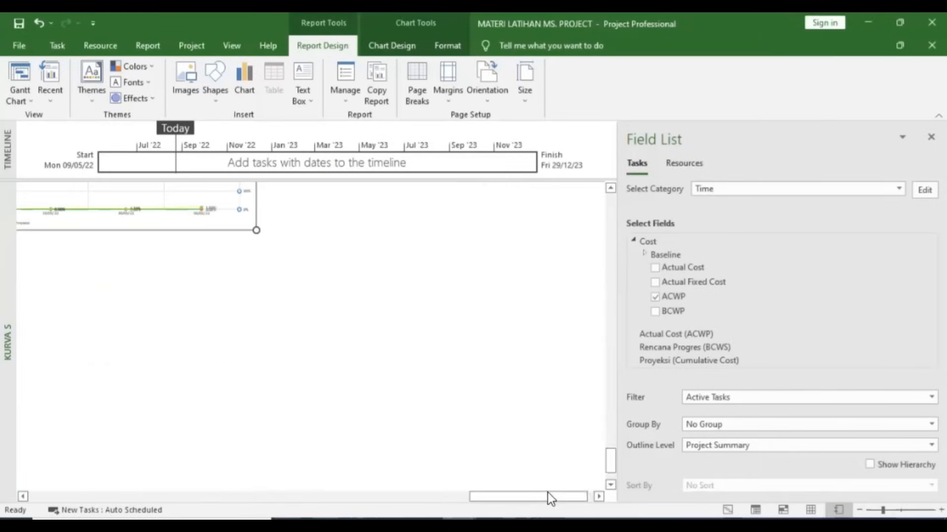
scroll(126, 359, up, 5)
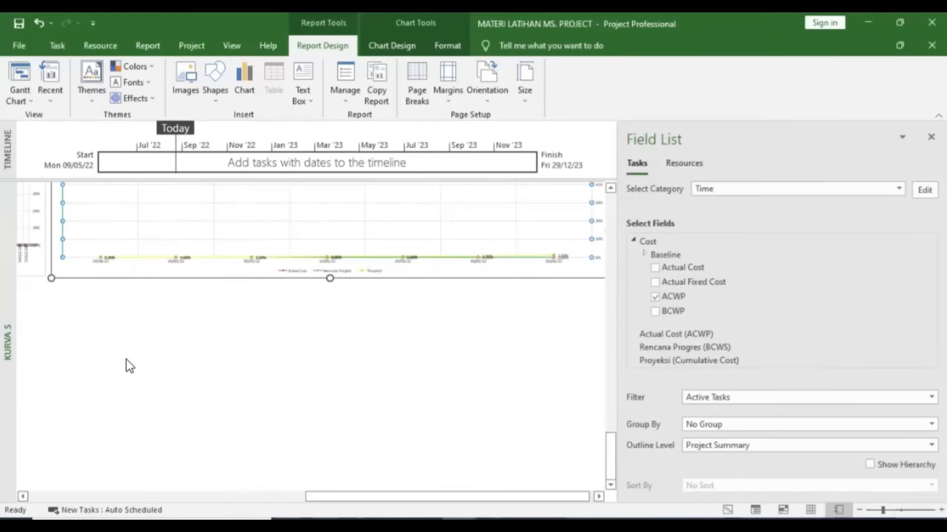
scroll(128, 372, up, 3)
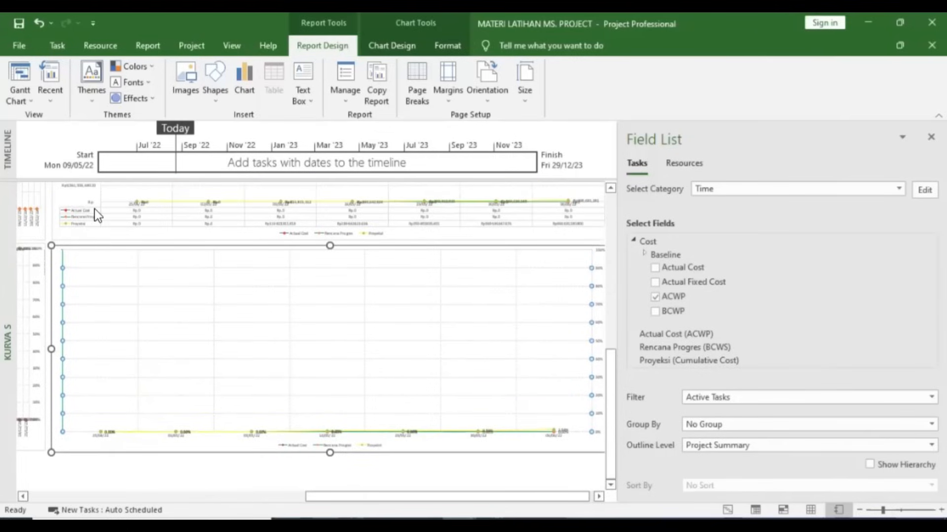
- Add a data table with legend keys to the weekly percentage detail chart
click(86, 400)
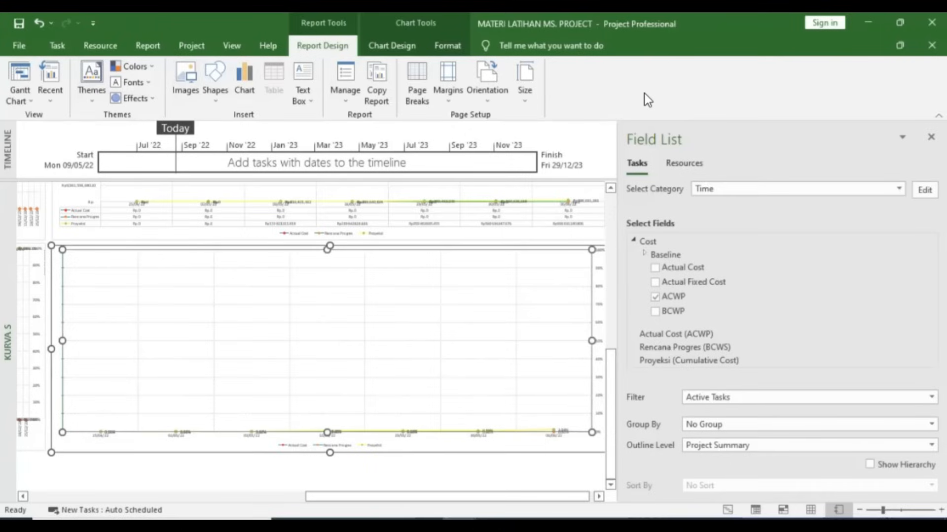
click(388, 46)
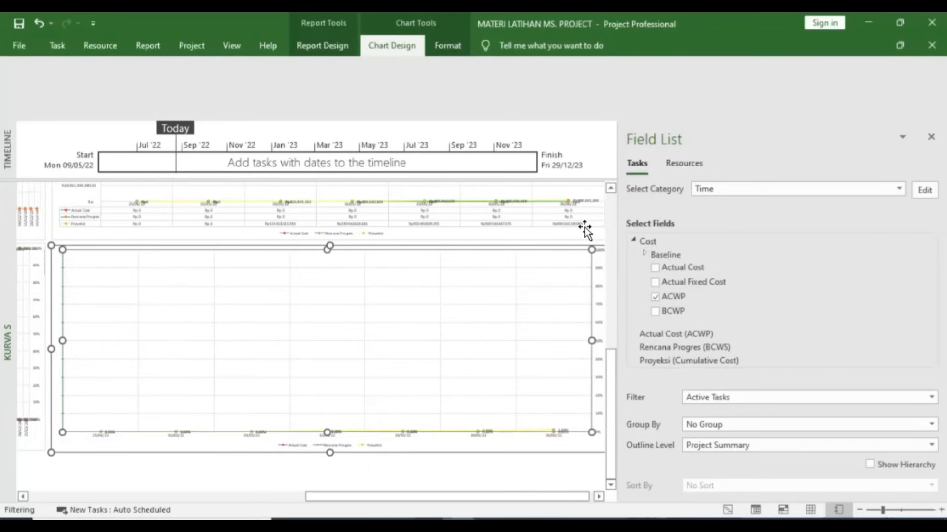
click(931, 137)
click(25, 84)
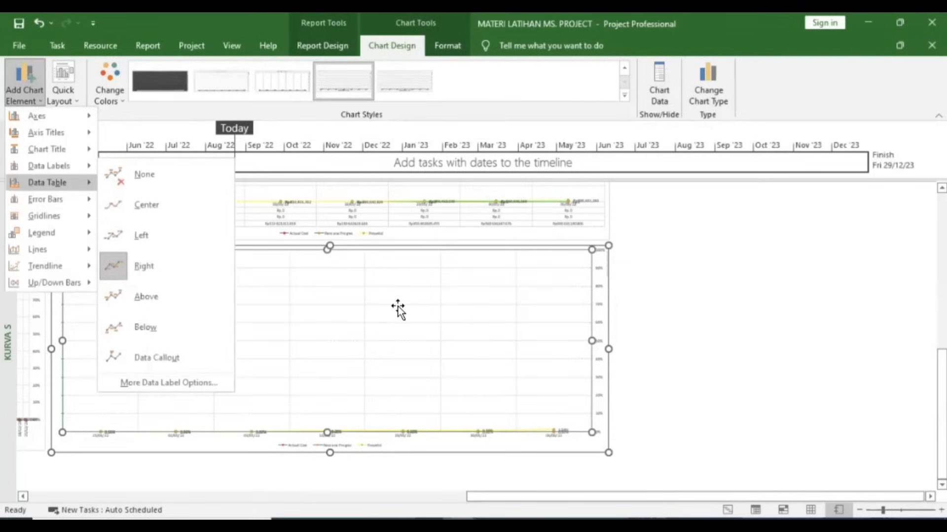
click(163, 222)
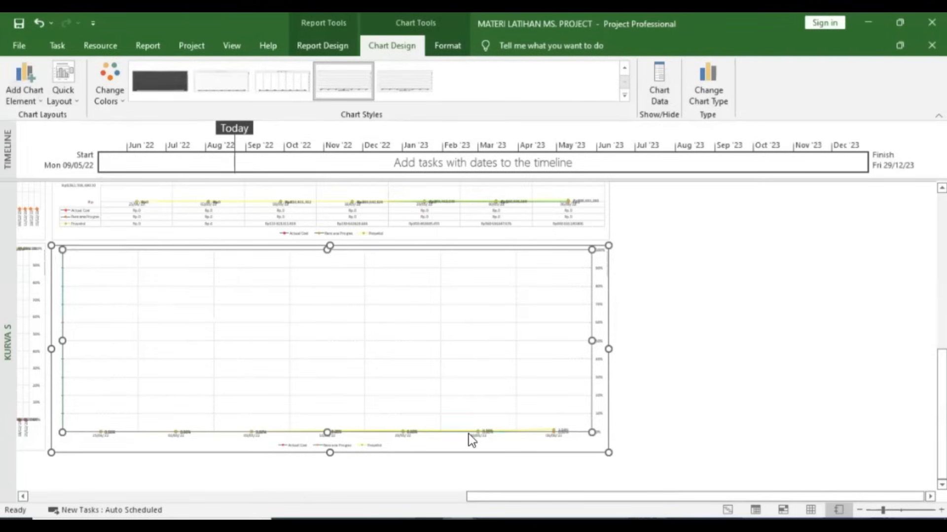
- Examine the percentage detail chart's data table and its alignment with the rupiah detail chart, and deselect the chart
scroll(578, 419, up, 1)
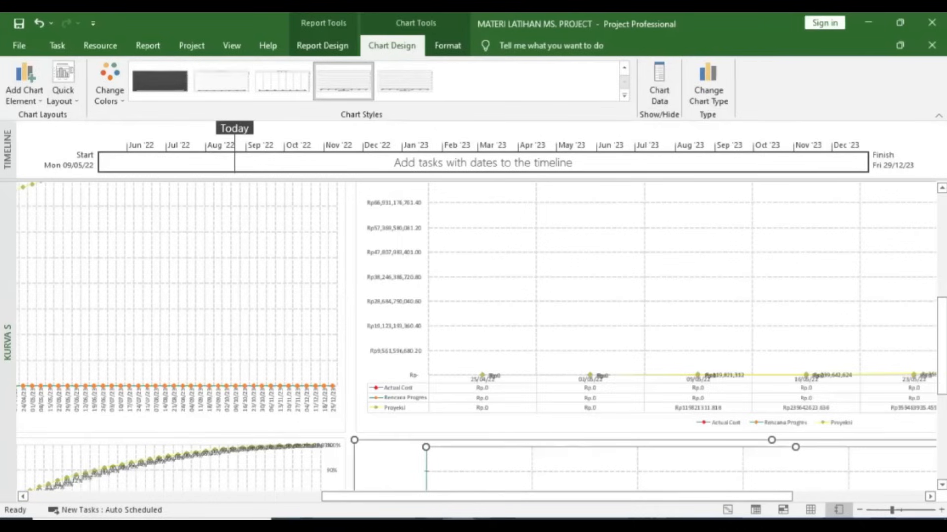
scroll(350, 394, down, 3)
scroll(404, 421, down, 1)
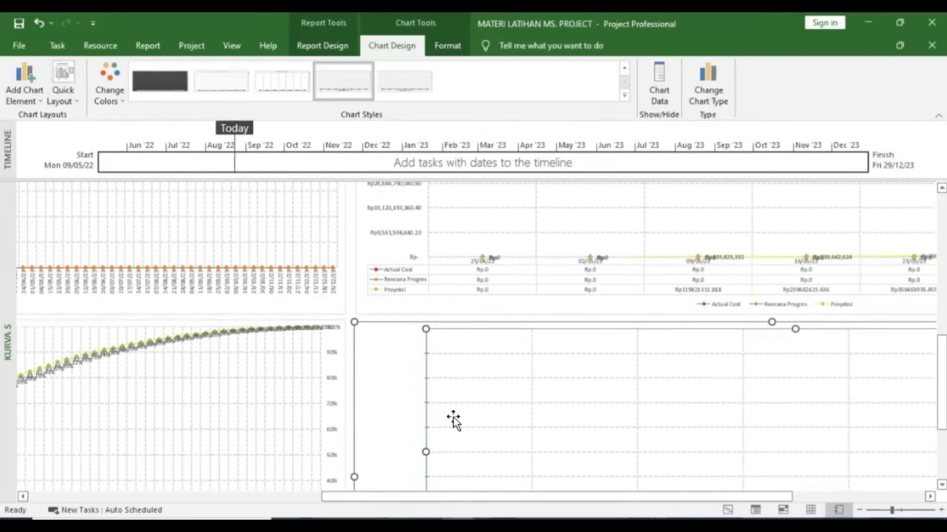
key(alt+Tab)
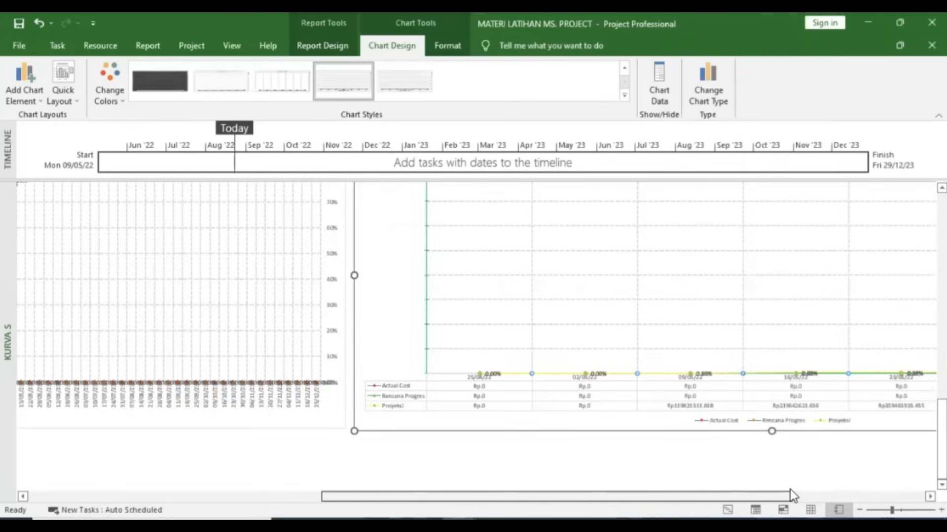
click(792, 494)
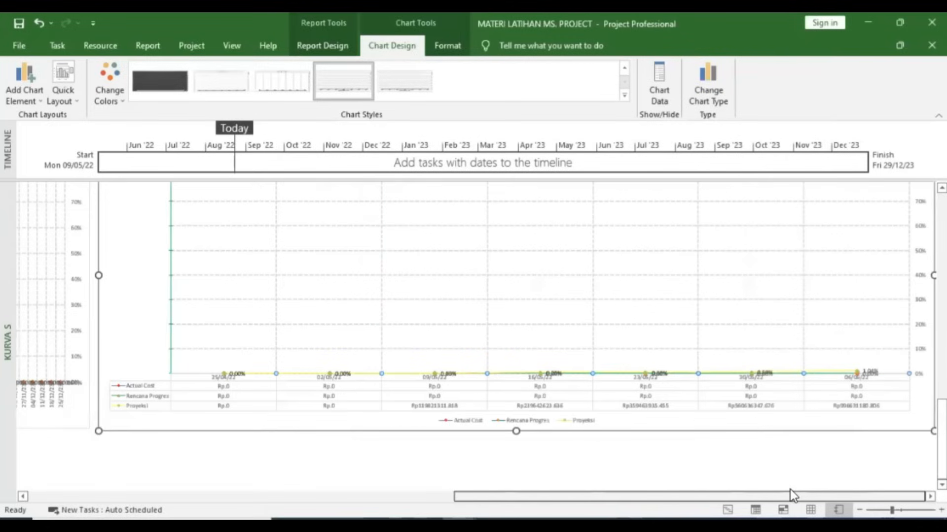
click(573, 401)
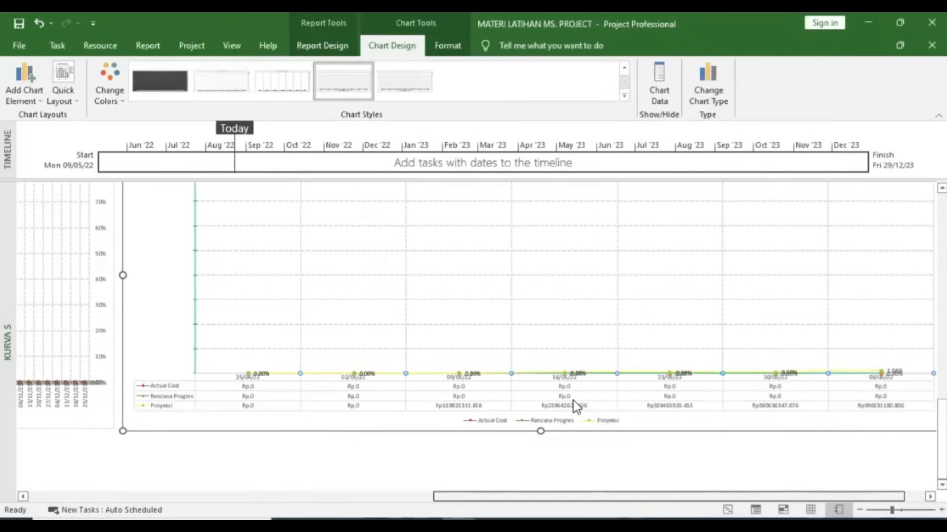
scroll(342, 405, down, 4)
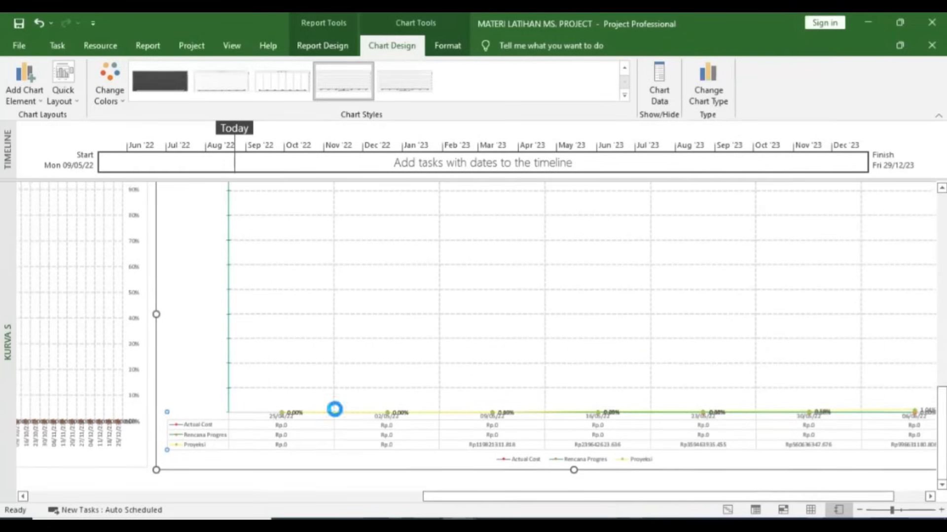
scroll(367, 377, up, 5)
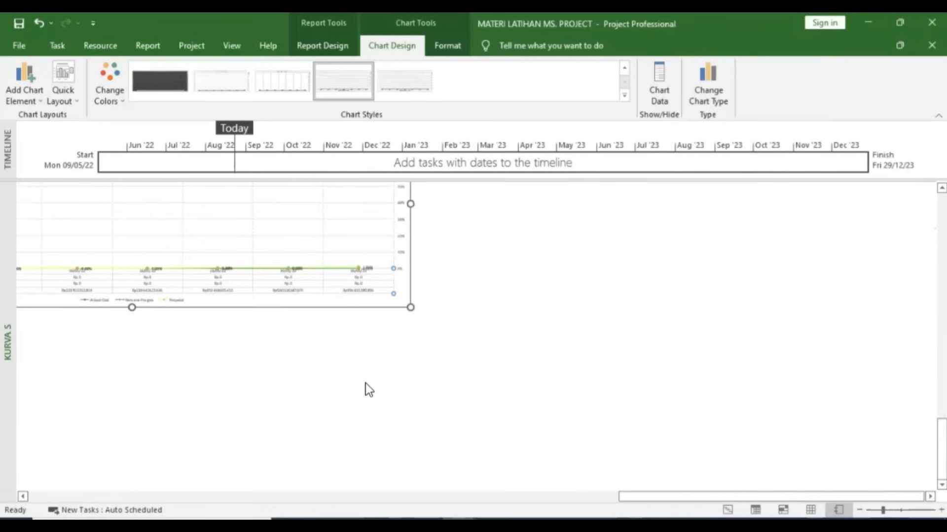
scroll(367, 377, up, 2)
click(612, 386)
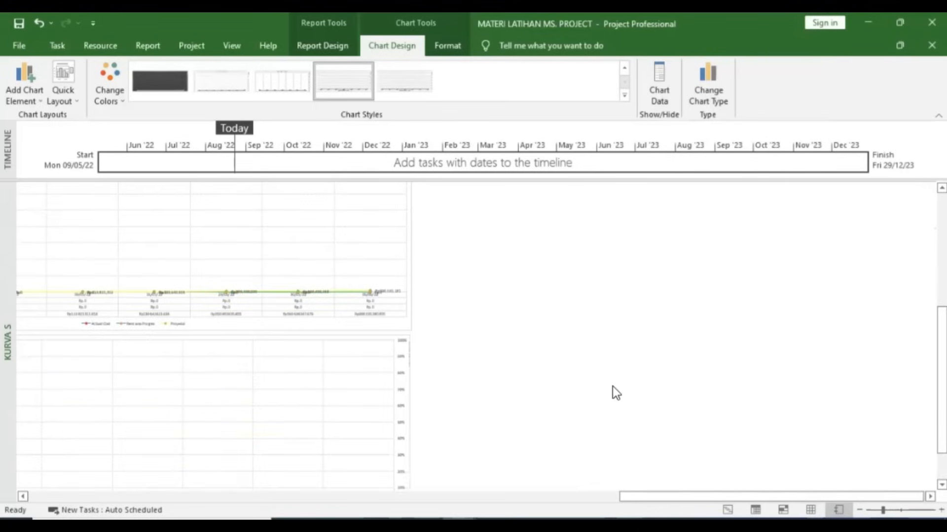
- Create a new blank report named DASHBOARD
drag(654, 498, 33, 440)
scroll(132, 370, left, 6)
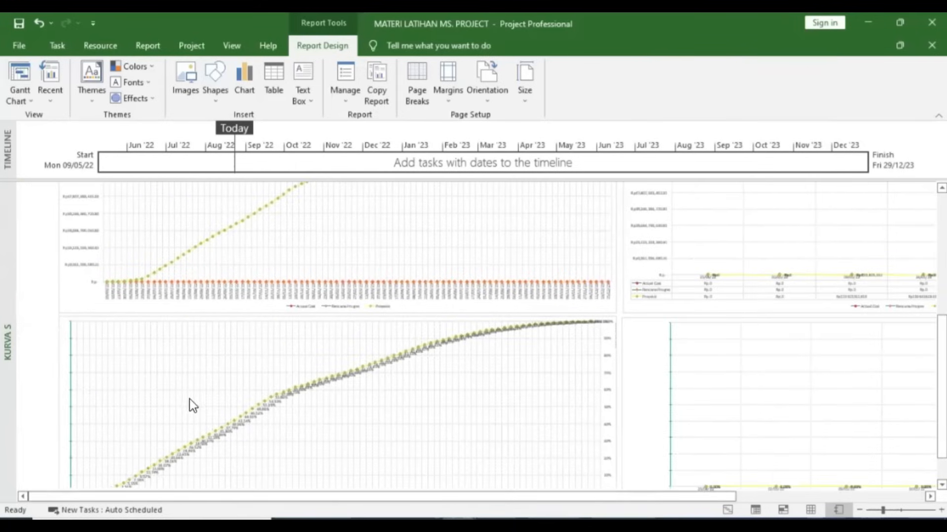
scroll(191, 400, down, 2)
scroll(242, 428, up, 2)
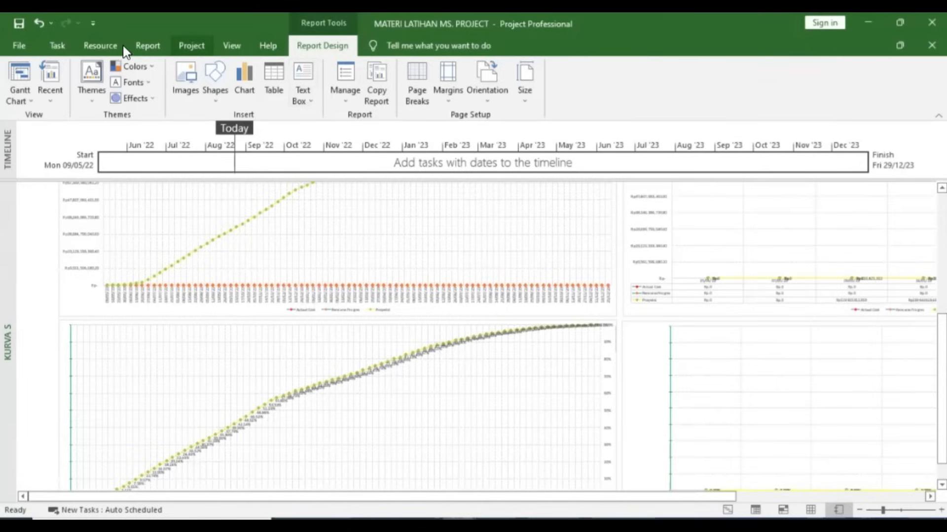
click(150, 46)
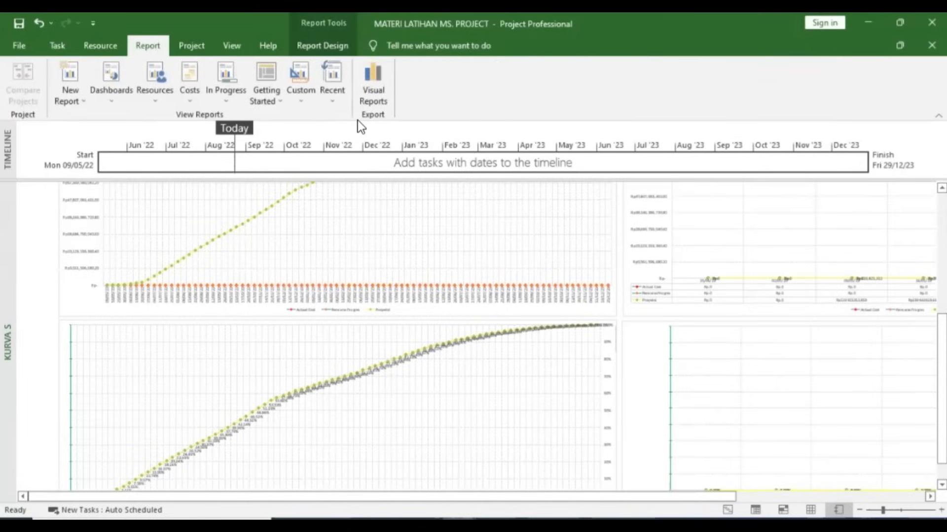
click(332, 94)
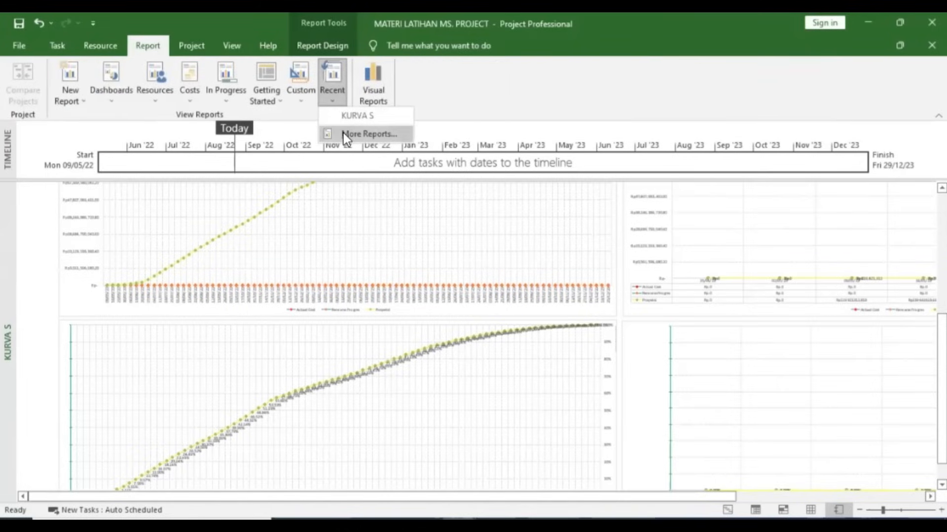
click(344, 133)
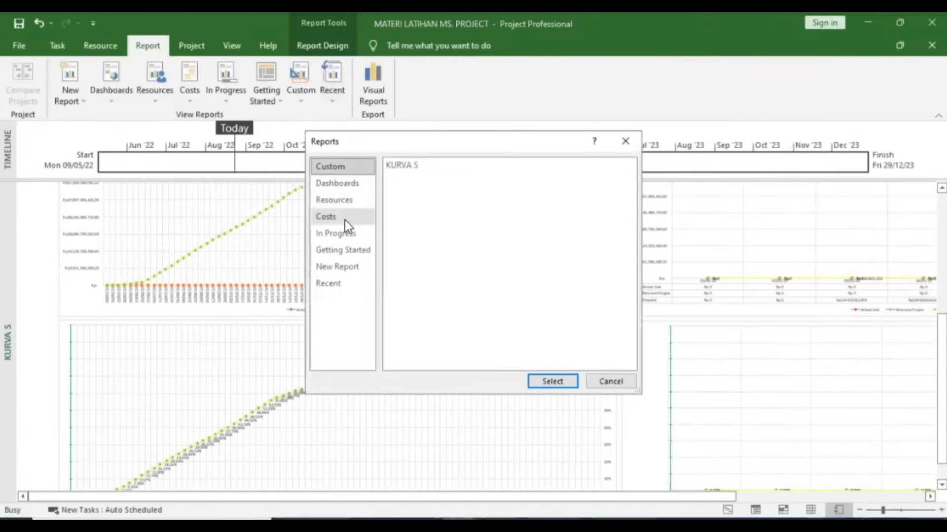
click(343, 267)
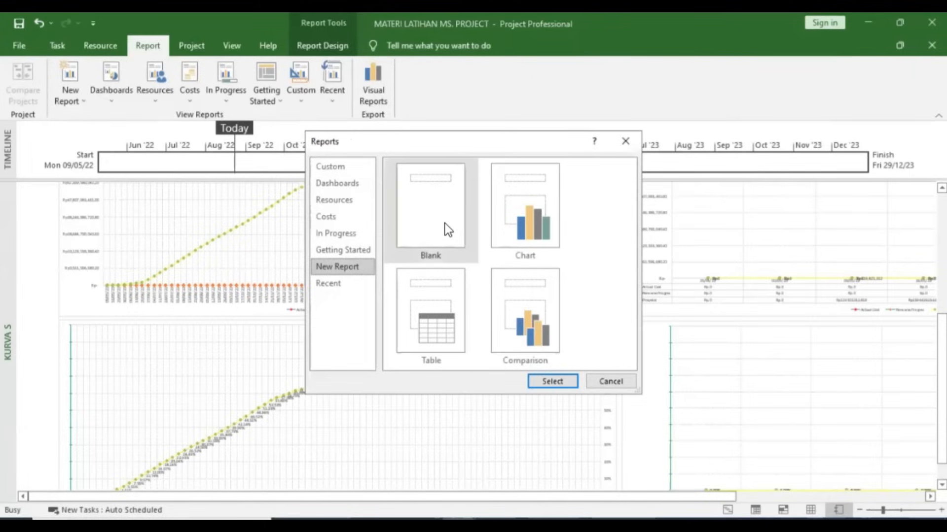
click(445, 223)
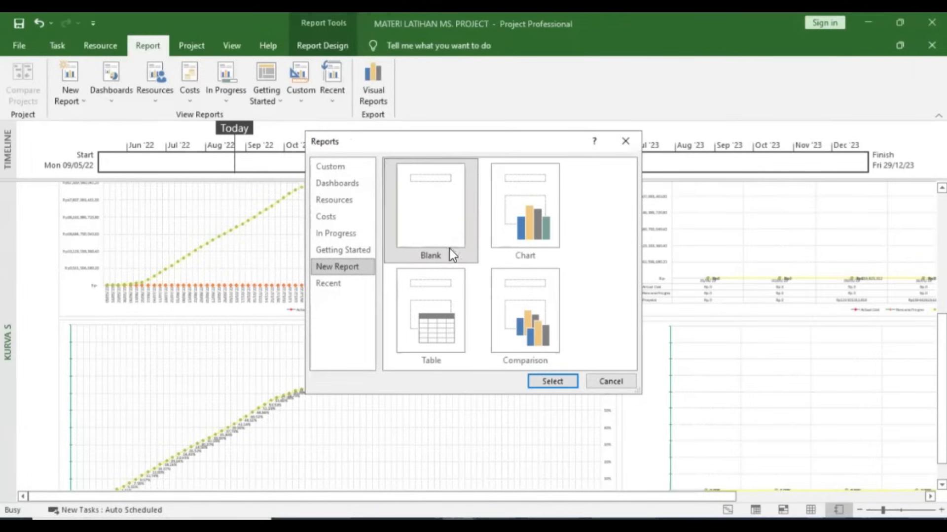
click(545, 380)
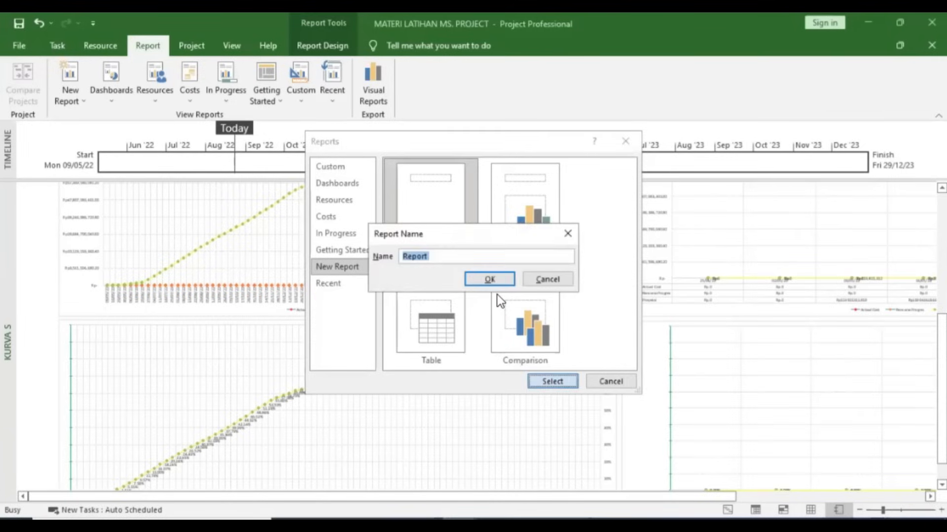
text(DASHBOARD)
key(Return)
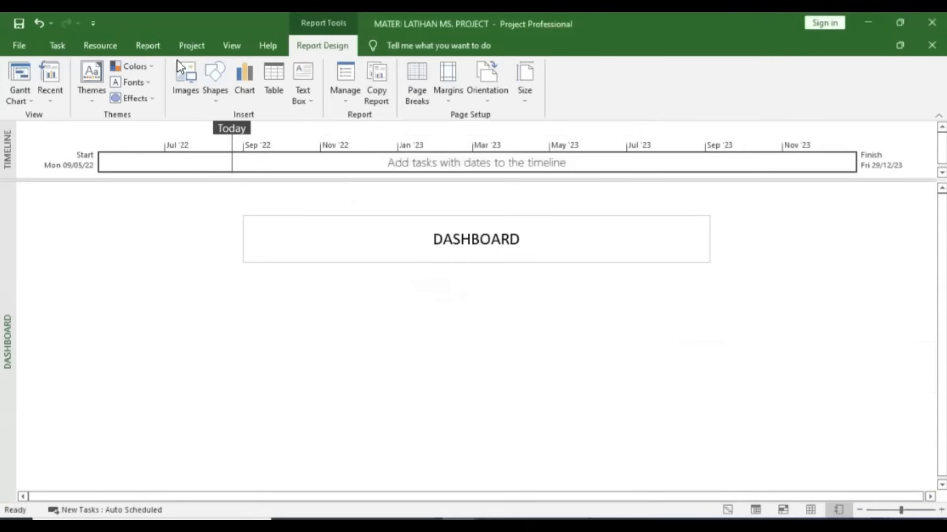
- Reopen the KURVA S report and look over its summary tables and S-curve charts
click(204, 49)
click(148, 46)
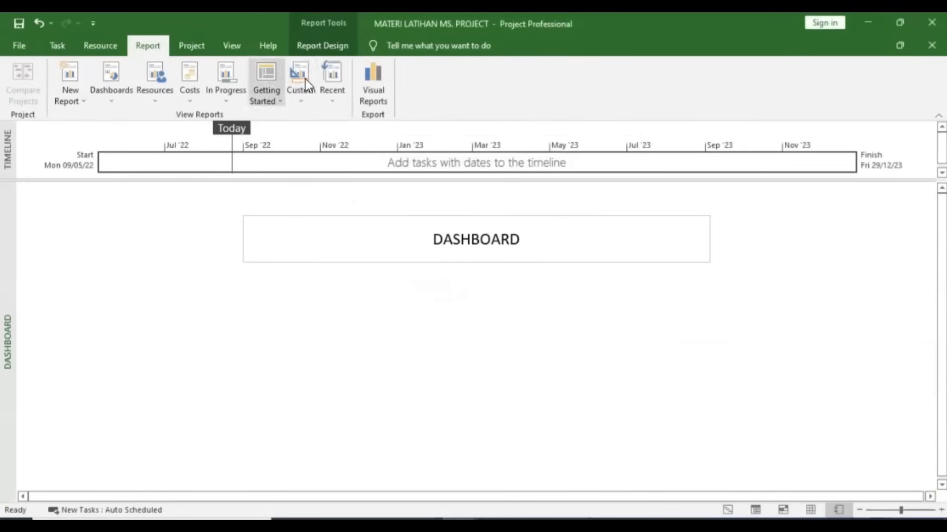
click(332, 96)
click(344, 132)
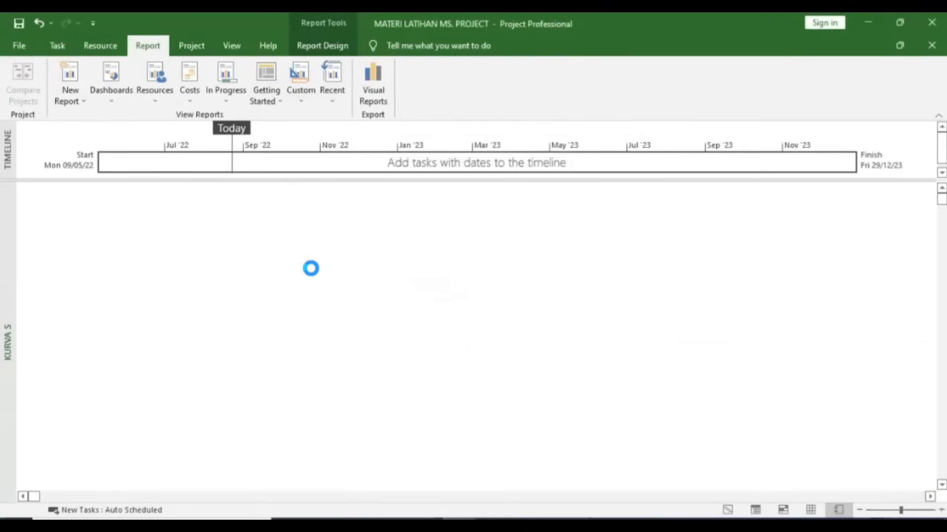
scroll(397, 340, down, 2)
scroll(395, 337, down, 2)
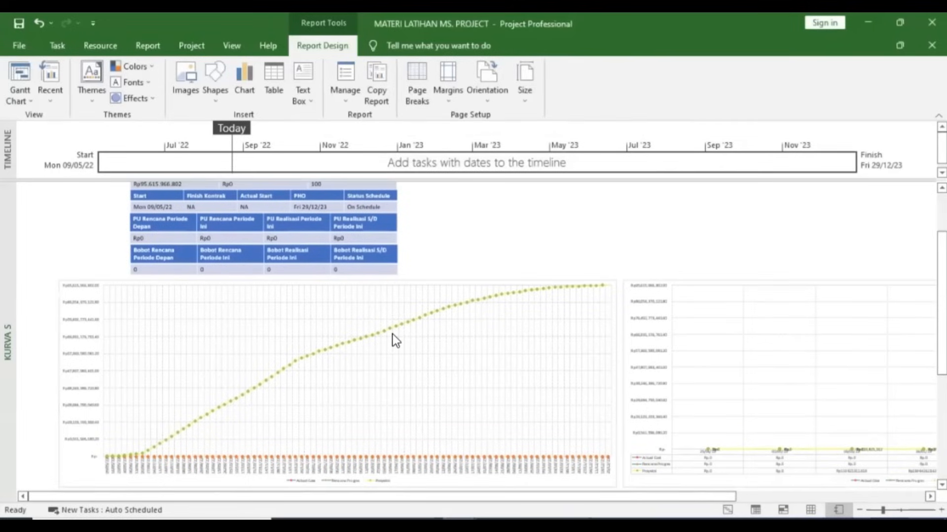
scroll(392, 333, down, 5)
- Return to the DASHBOARD report and check the list of recent reports
click(148, 46)
click(332, 85)
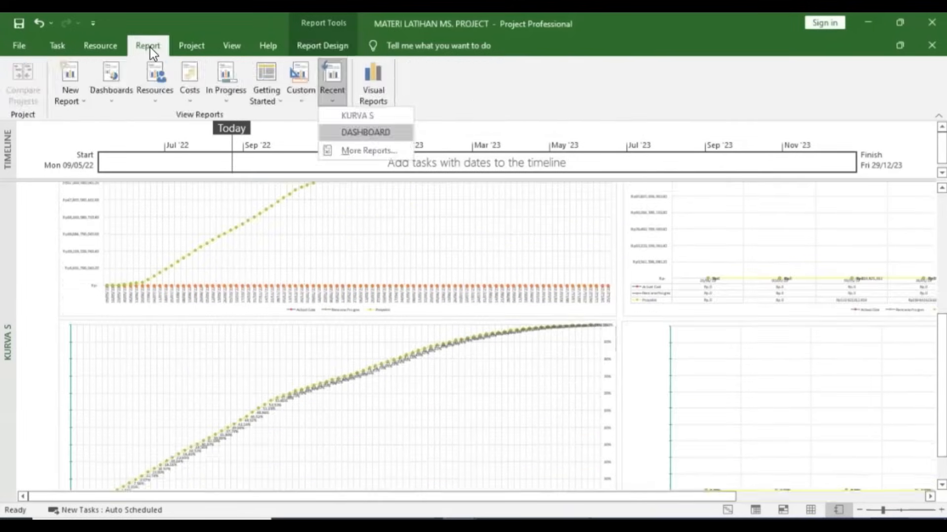
click(348, 131)
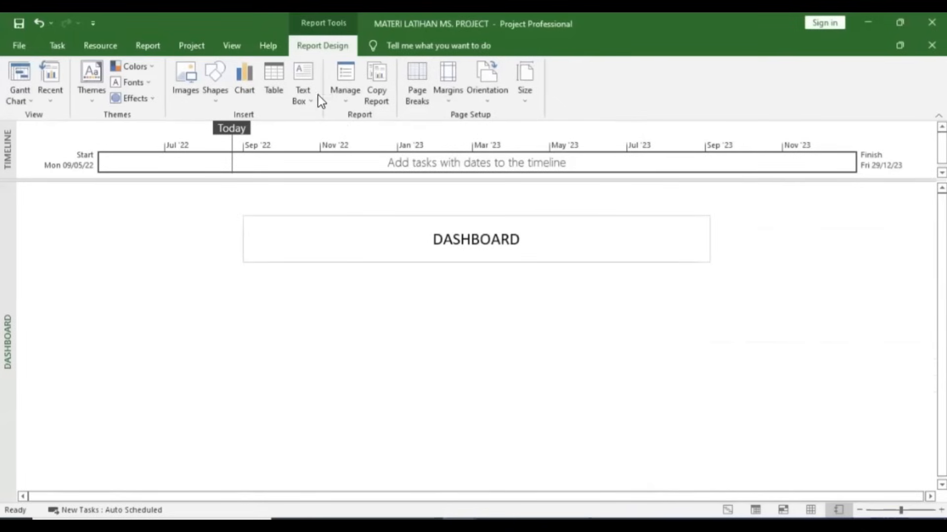
click(146, 47)
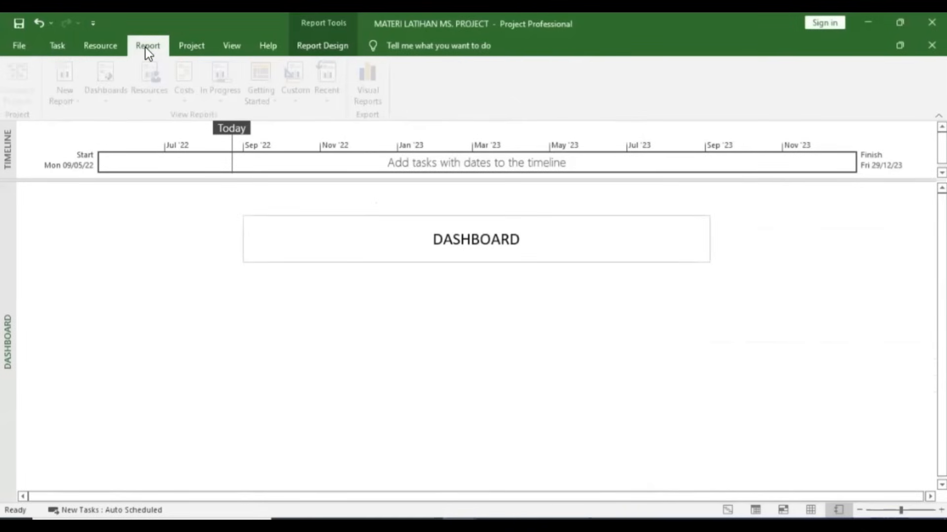
click(328, 77)
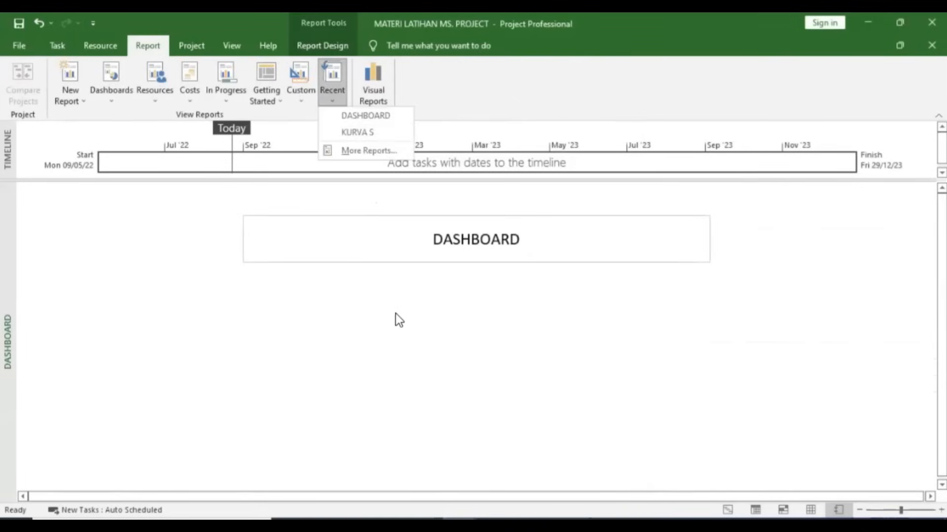
click(399, 299)
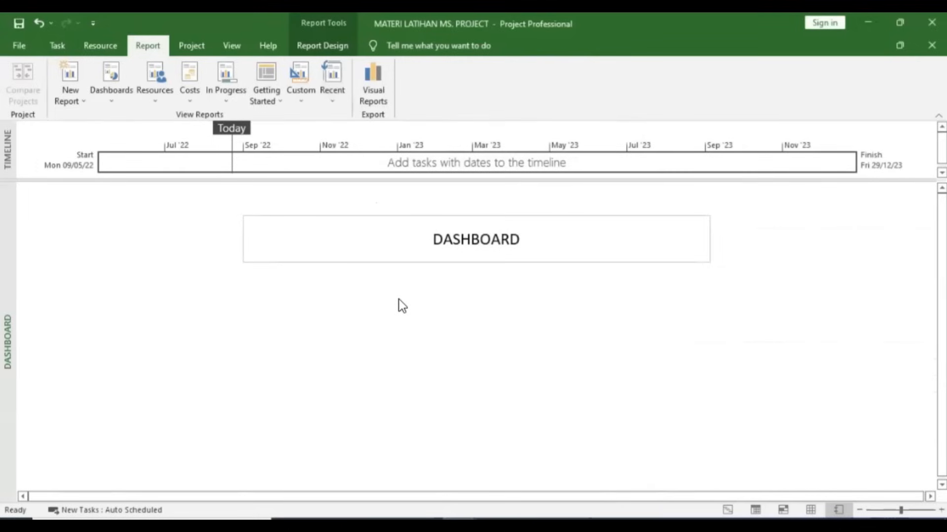
- Switch to Nitro Pro, show the sample DASHBOARD PDF for 15-21 Agustus 2022, and view it at 75% in a maximized window
click(394, 526)
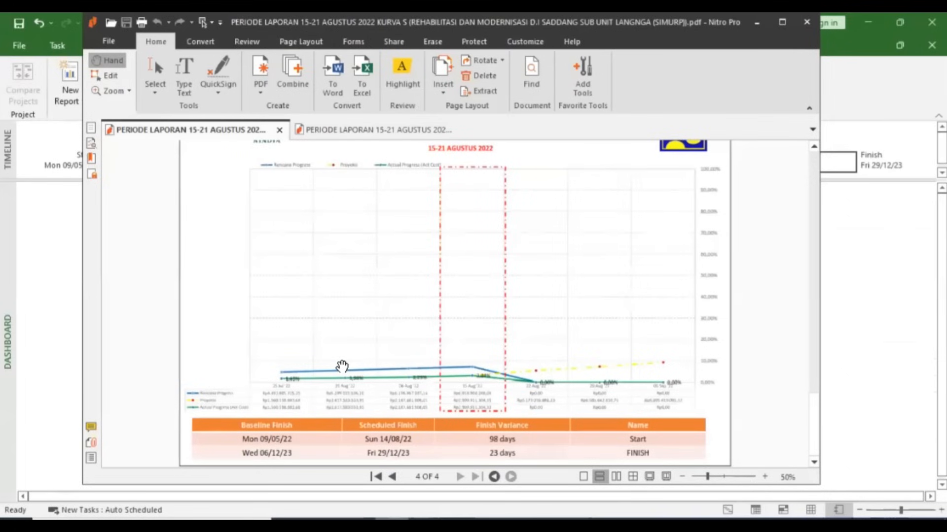
key(ctrl+Tab)
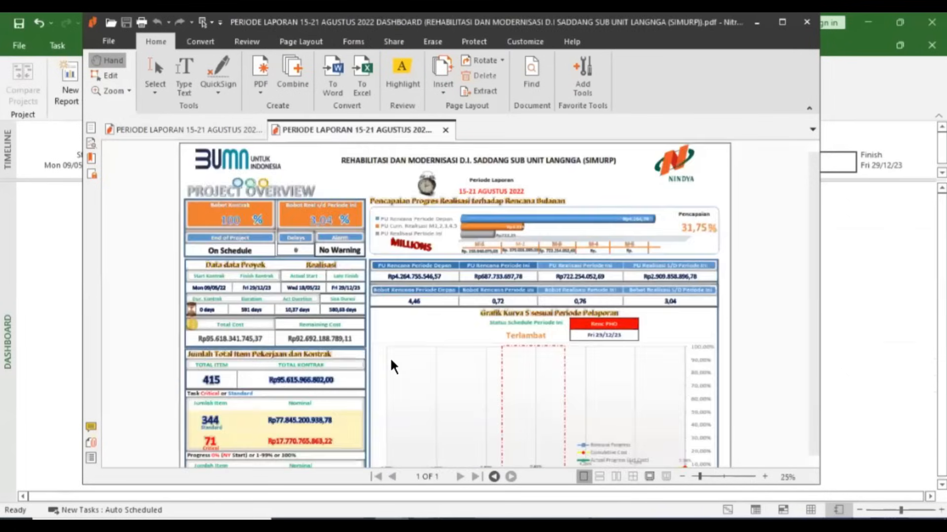
ctrl+scroll(390, 357, up, 4)
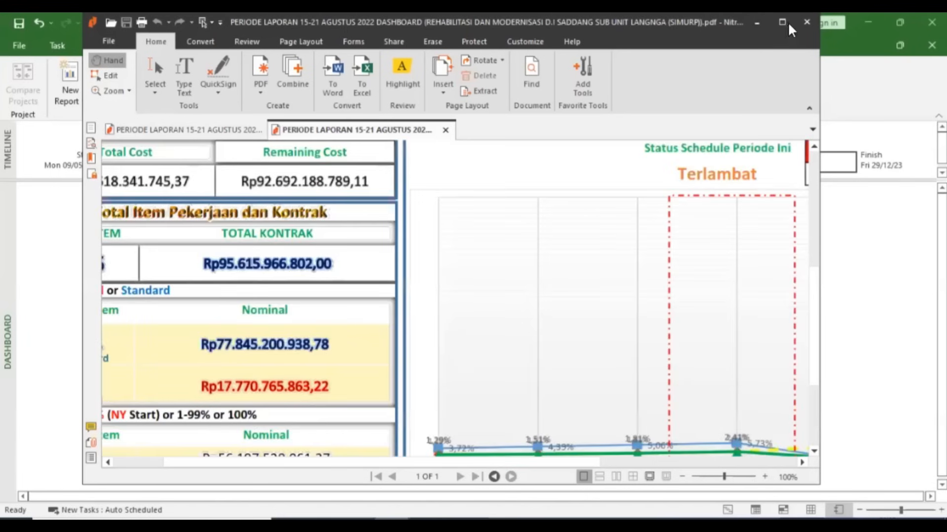
scroll(533, 338, up, 5)
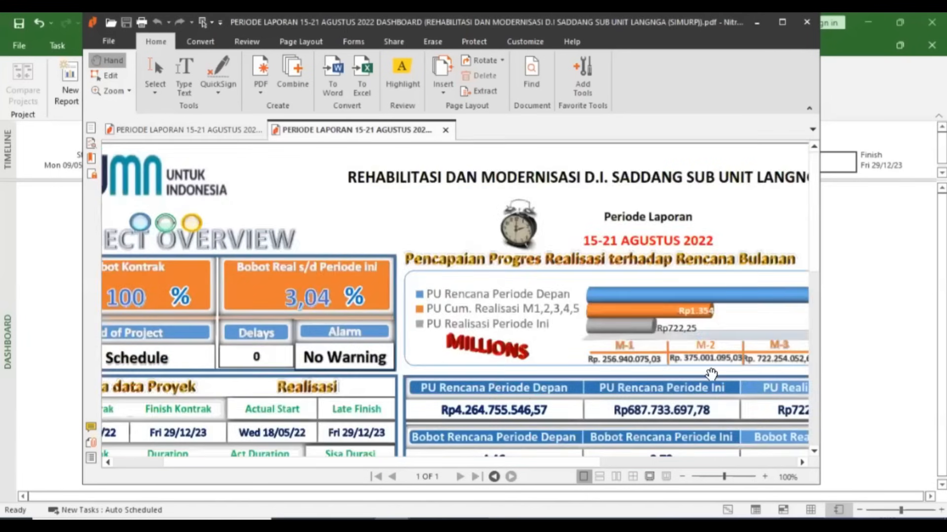
ctrl+scroll(599, 325, down, 1)
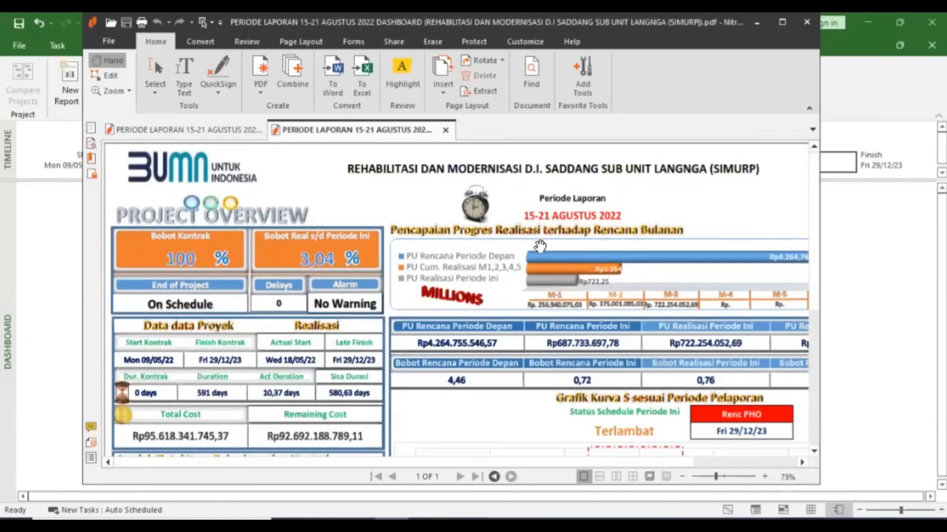
click(782, 22)
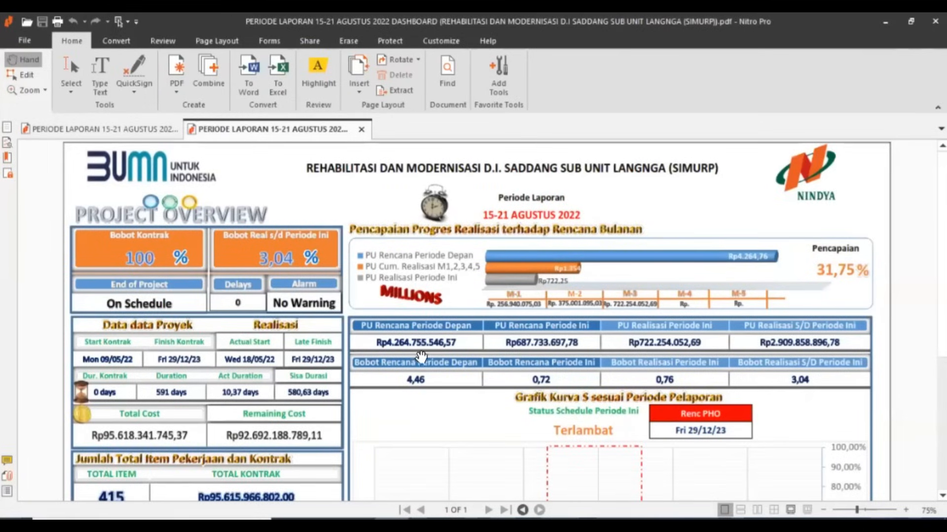
- Examine the sample dashboard's Project Overview panels, covering progress weights, schedule status, project data, costs, and work item totals
scroll(434, 389, down, 3)
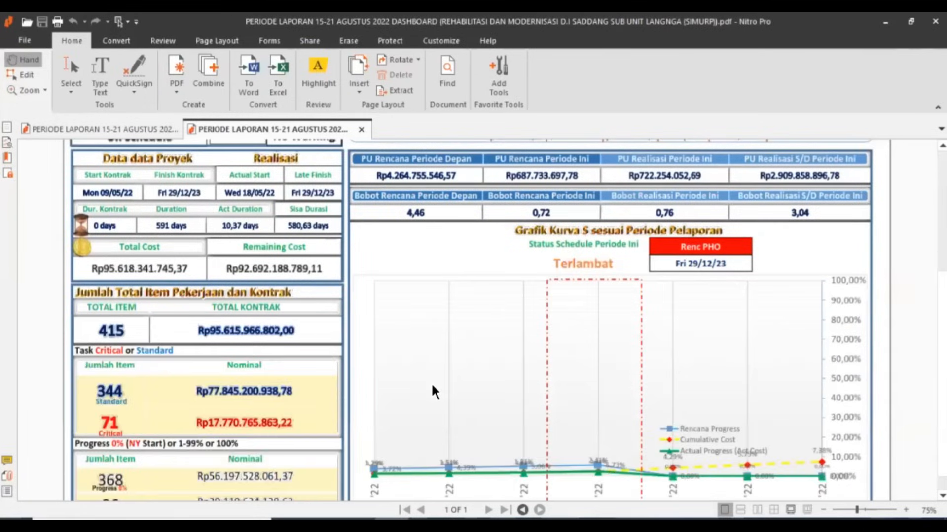
scroll(102, 423, down, 1)
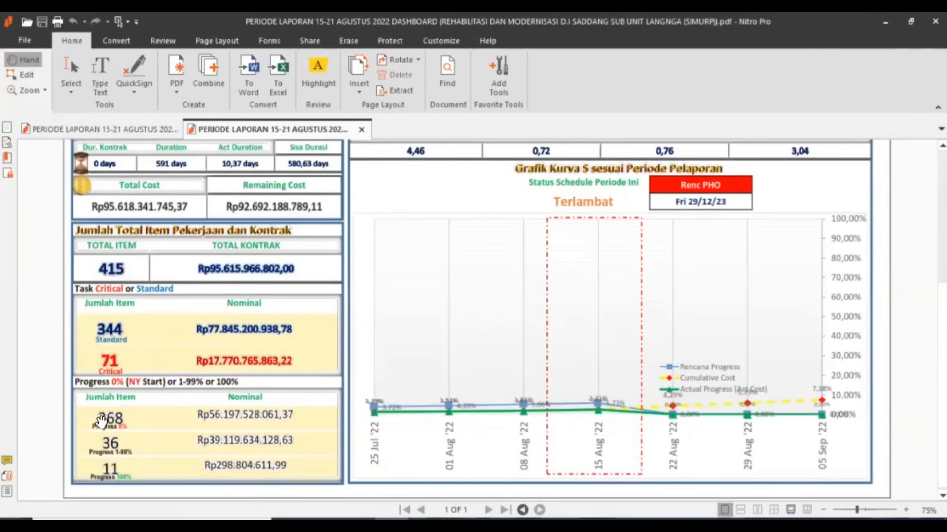
scroll(102, 422, up, 4)
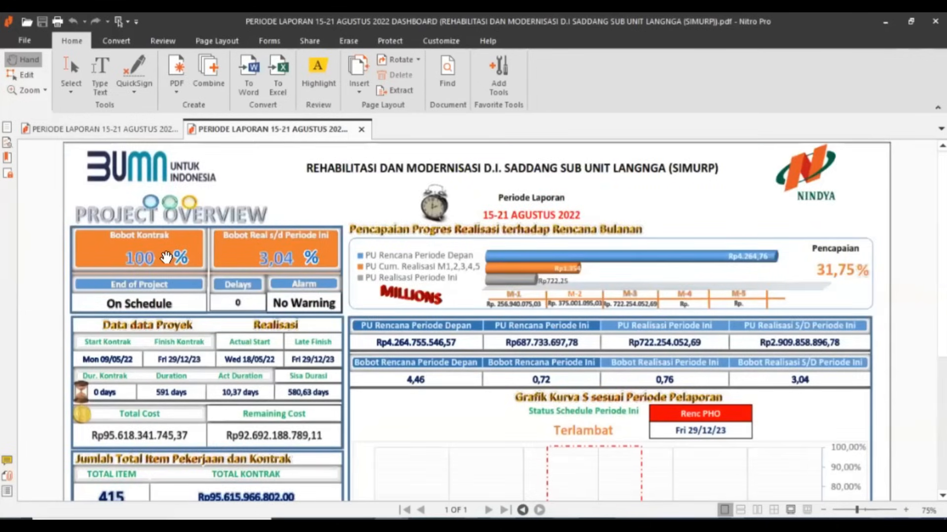
scroll(166, 257, down, 1)
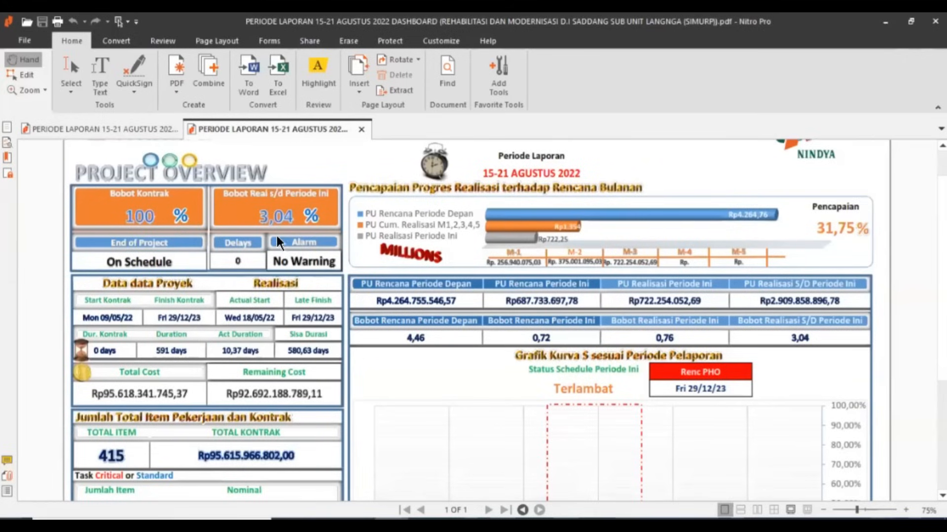
scroll(160, 267, down, 1)
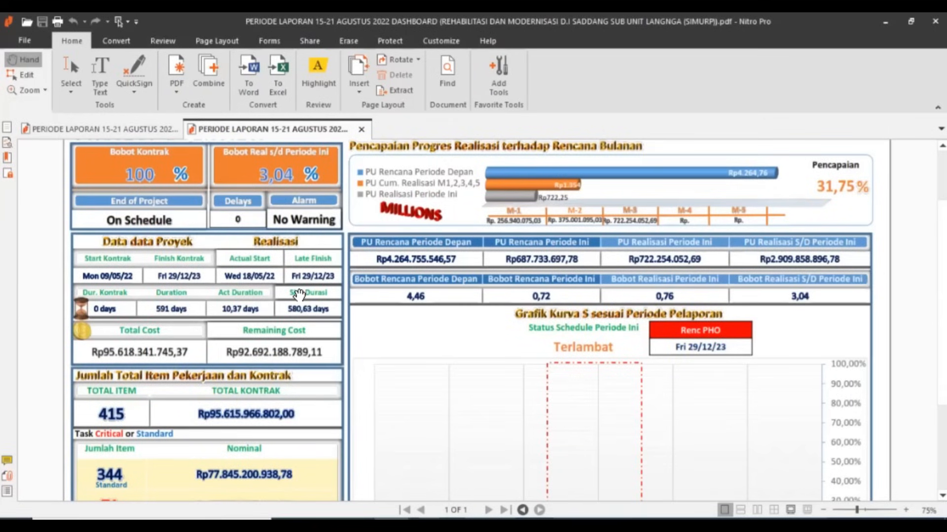
scroll(169, 341, down, 1)
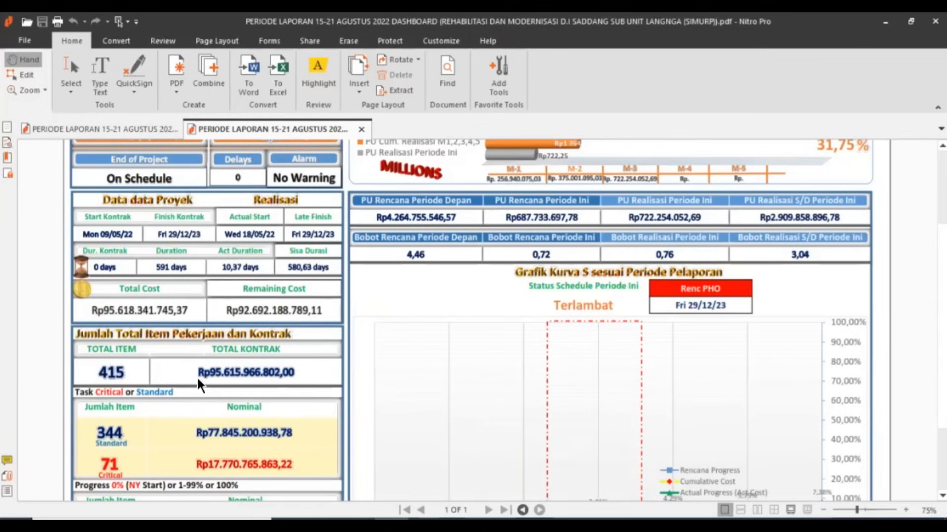
scroll(125, 333, down, 3)
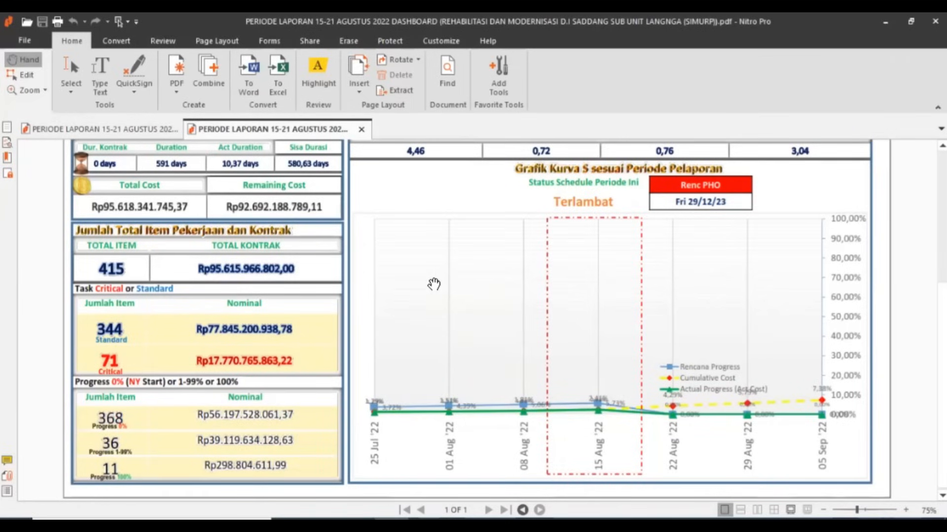
- Examine the sample dashboard's monthly progress chart, planned and actual period tables, and reporting-period S-curve with its schedule status
scroll(475, 297, up, 5)
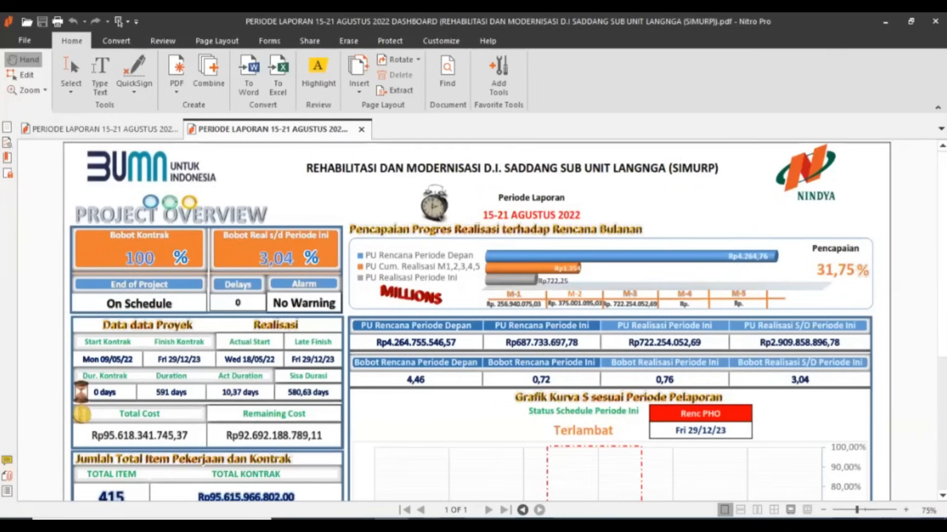
scroll(785, 333, down, 3)
scroll(608, 251, down, 2)
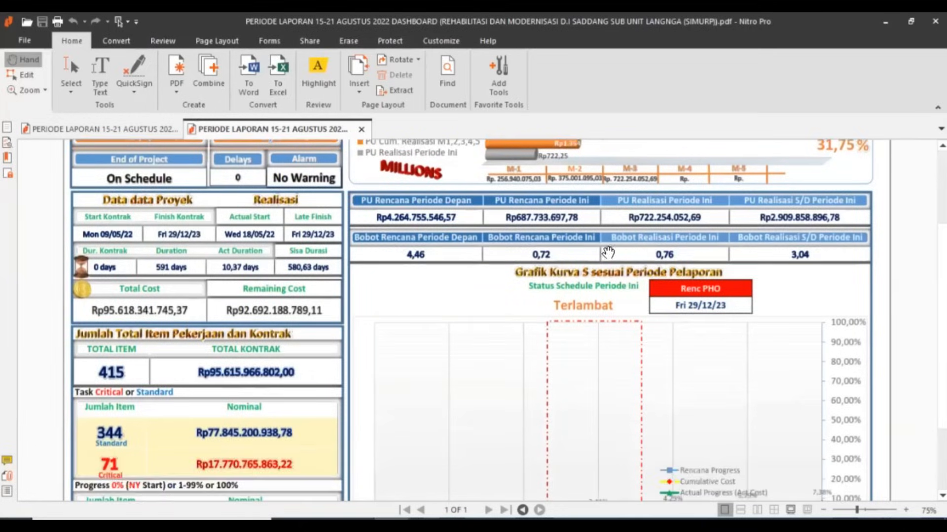
scroll(608, 251, down, 3)
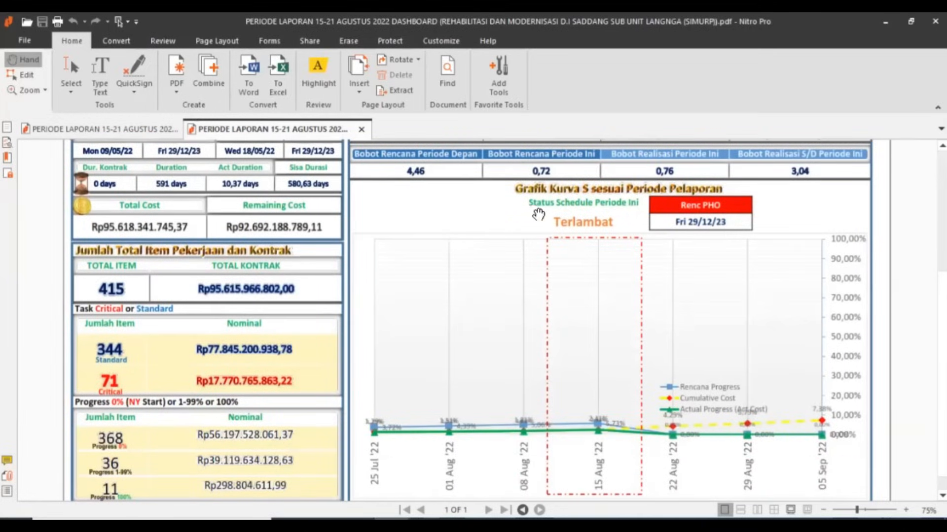
scroll(167, 214, up, 1)
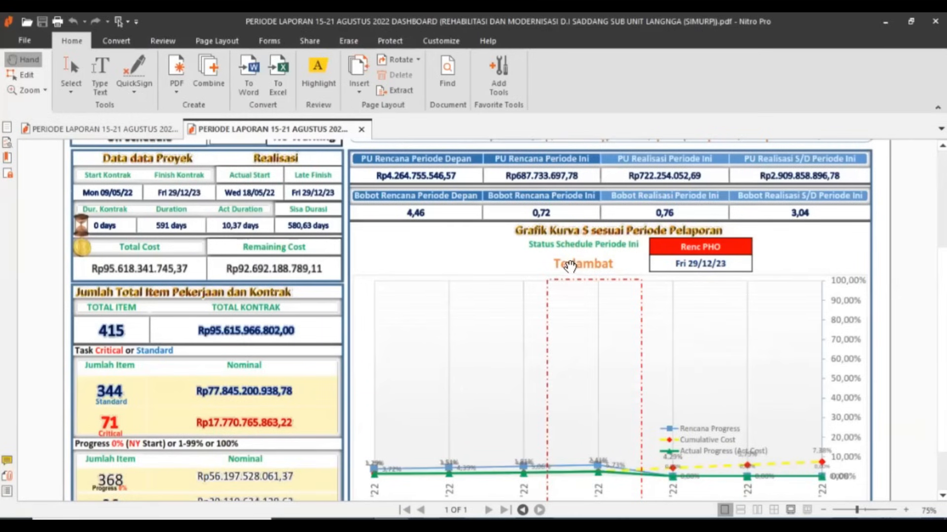
scroll(589, 229, down, 1)
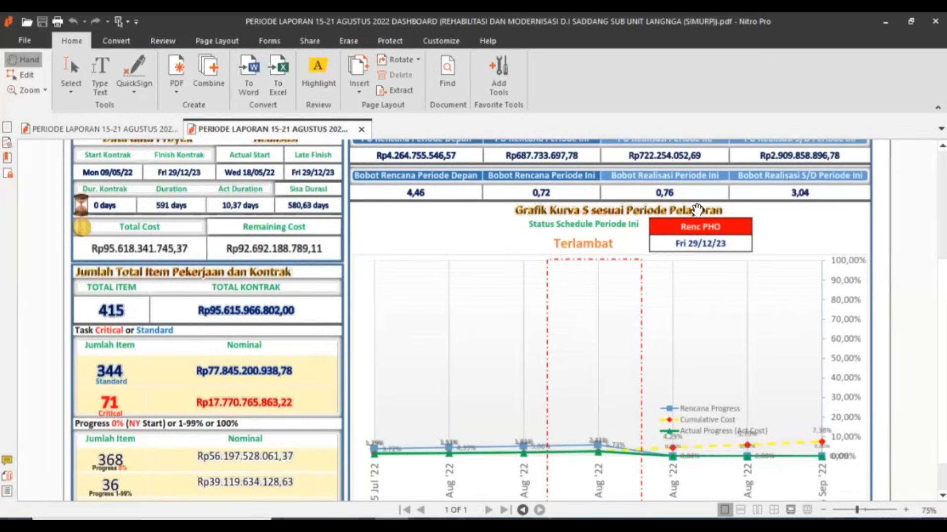
- Switch to Microsoft Project and insert a table below the DASHBOARD title, consulting the sample dashboard's Project Overview in Nitro Pro
scroll(688, 201, down, 1)
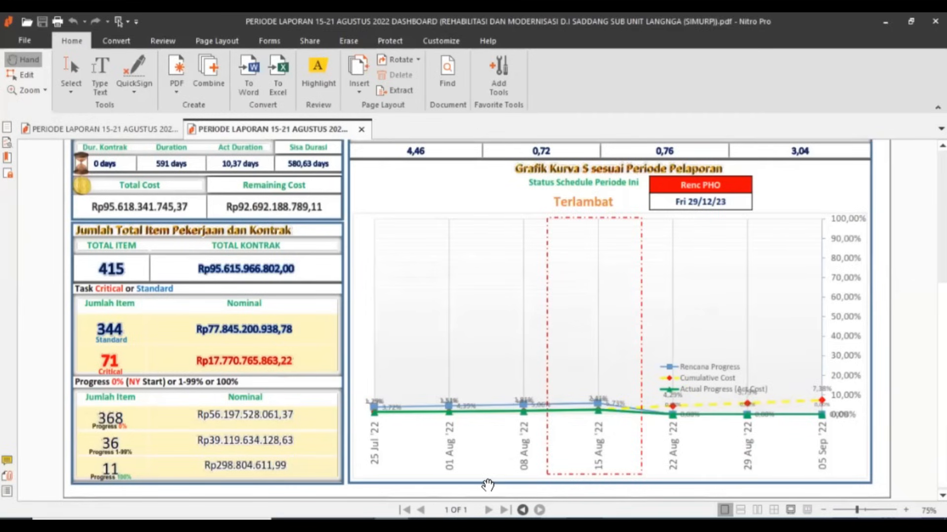
click(466, 521)
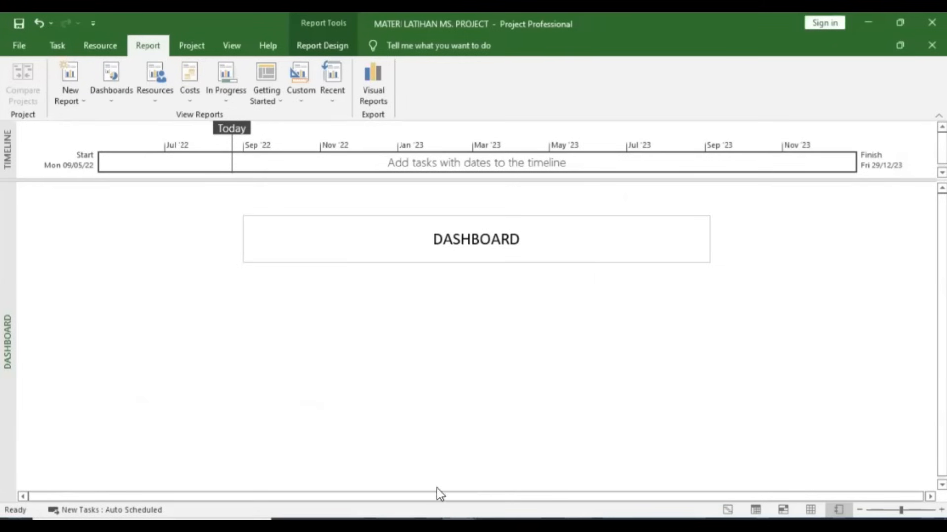
click(402, 218)
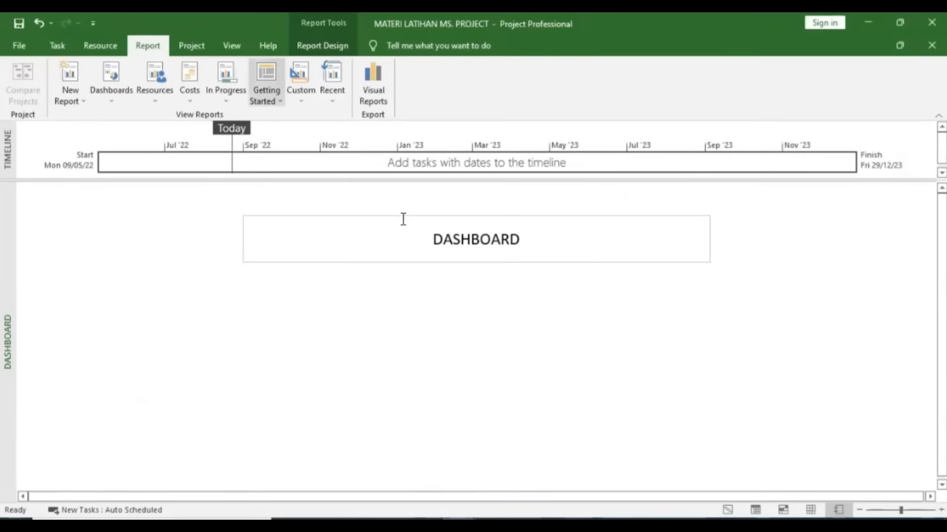
click(335, 45)
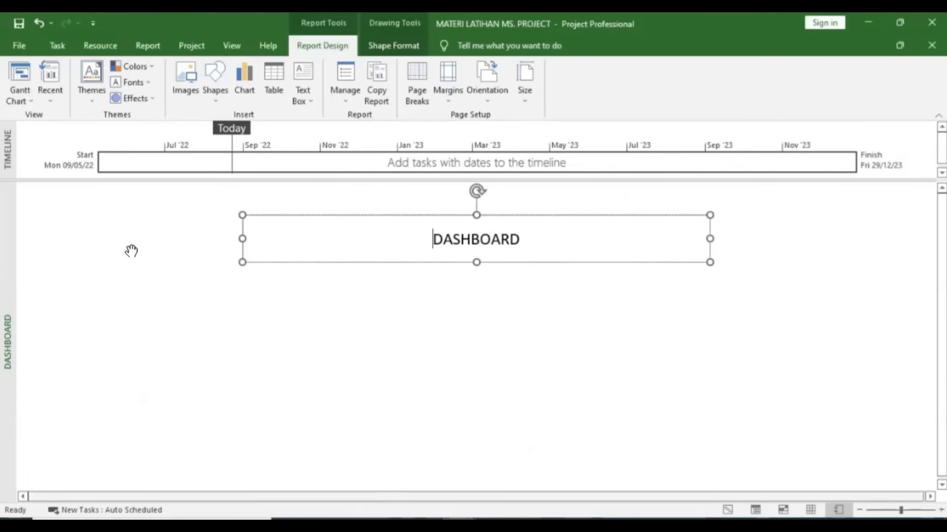
key(alt+Tab)
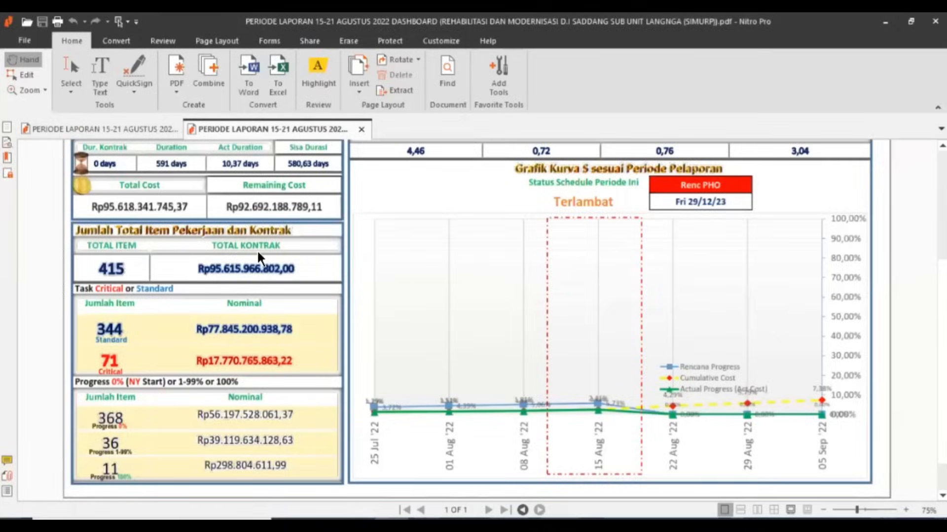
scroll(304, 241, up, 5)
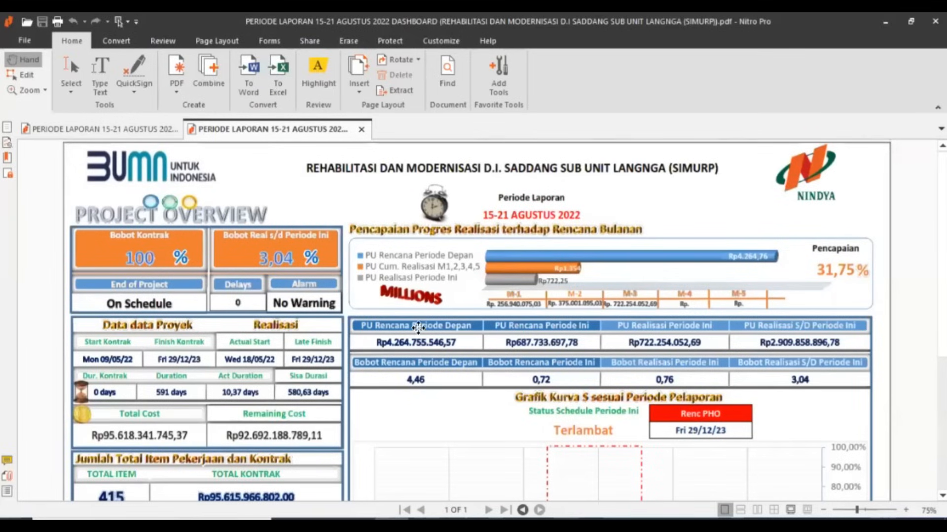
key(alt+Tab)
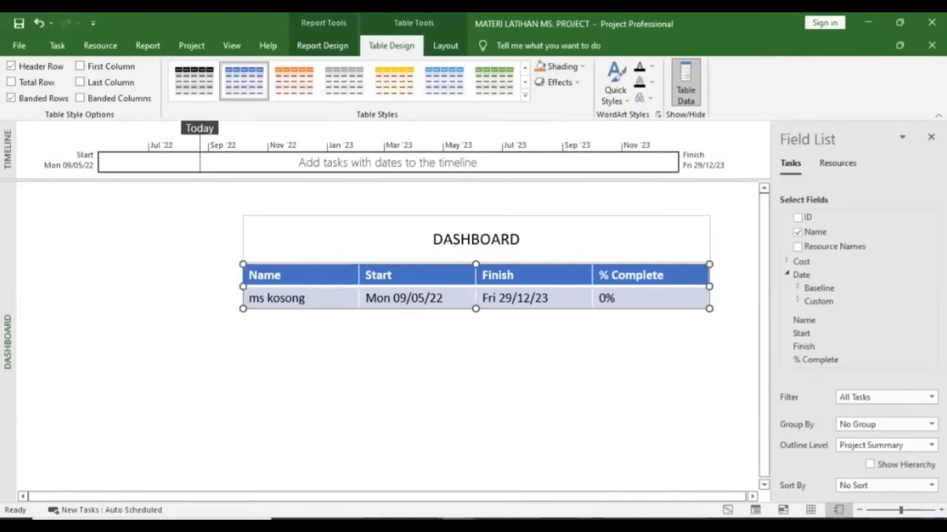
- Remove the default Name, Start, % Complete and Finish fields from the new table below the DASHBOARD title
click(797, 232)
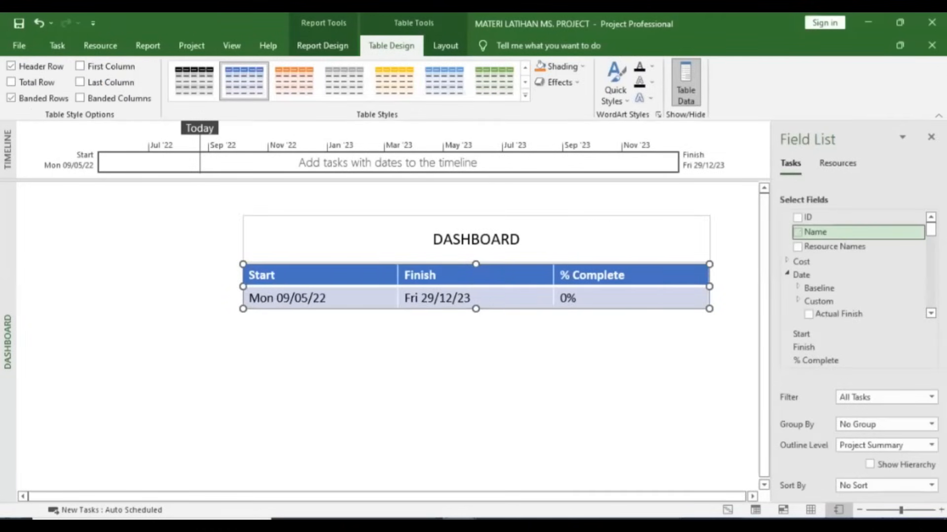
scroll(858, 266, down, 5)
scroll(858, 266, up, 1)
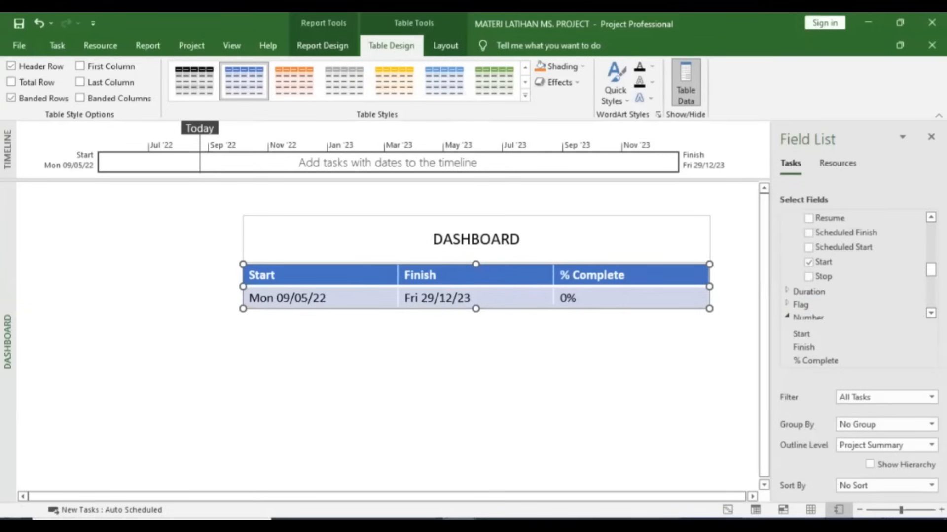
click(814, 262)
scroll(814, 264, down, 2)
scroll(862, 267, down, 2)
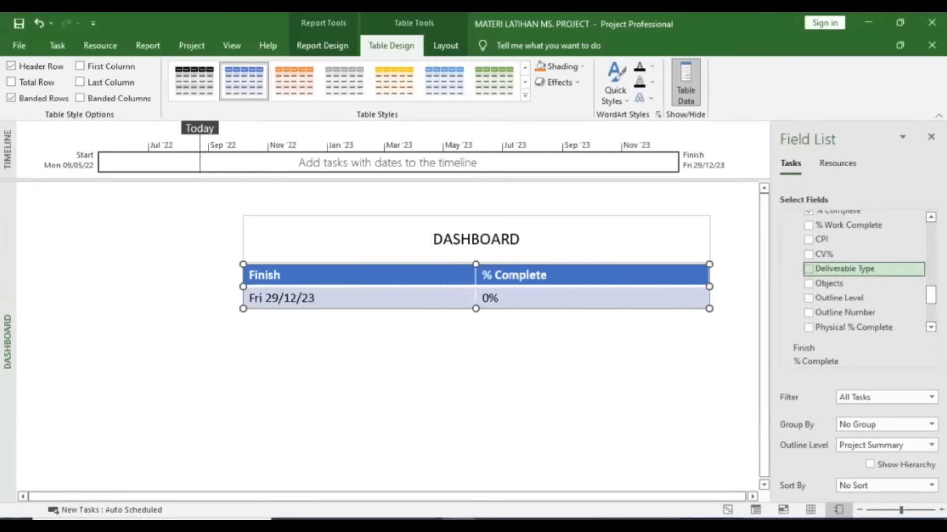
scroll(838, 269, up, 2)
click(808, 277)
scroll(800, 324, down, 4)
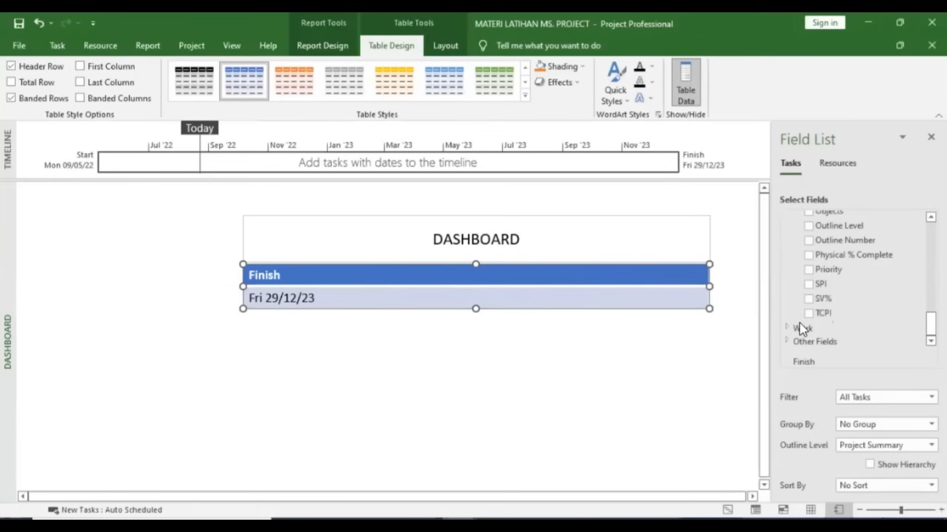
scroll(800, 323, up, 5)
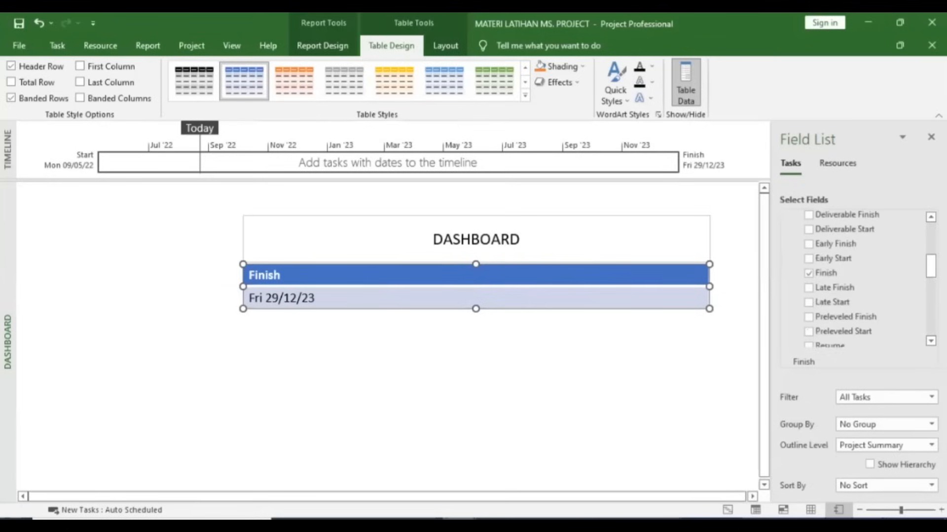
click(808, 273)
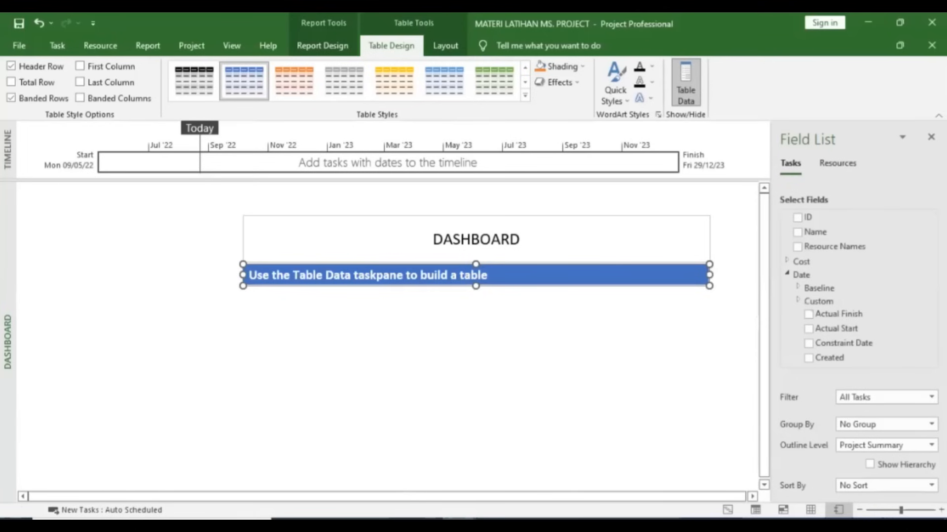
- Check the sample dashboard's first panel and add the custom number fields Bobot Kontrak and Bobot Realisasi S/D Periode Ini to the table
key(alt+Tab)
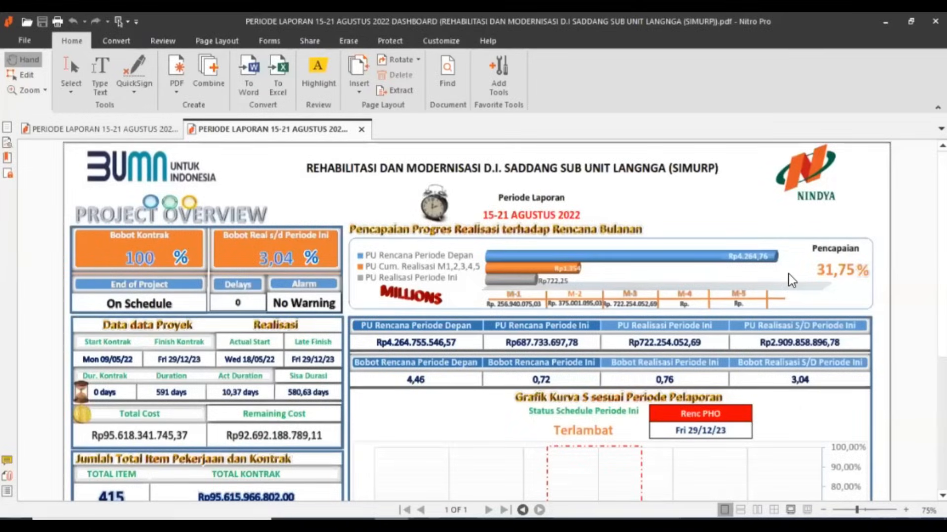
key(alt+Tab)
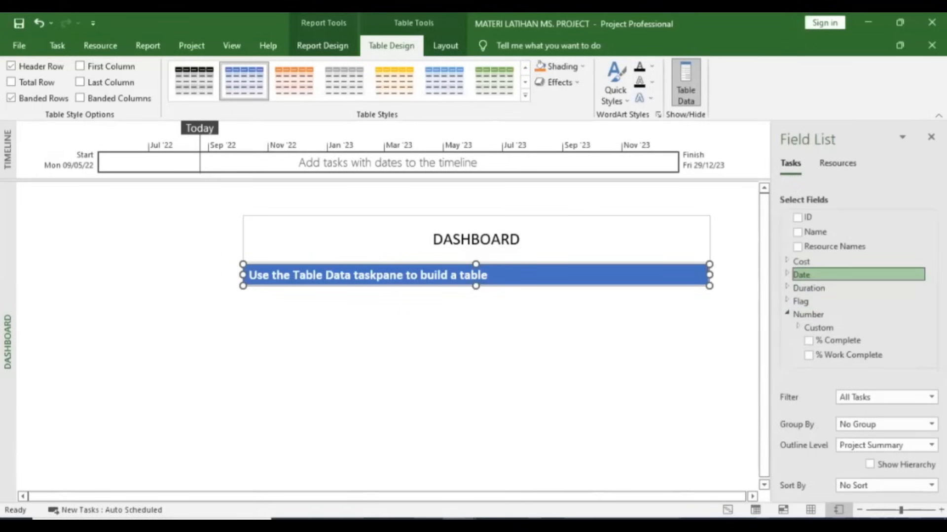
scroll(800, 263, down, 2)
click(797, 259)
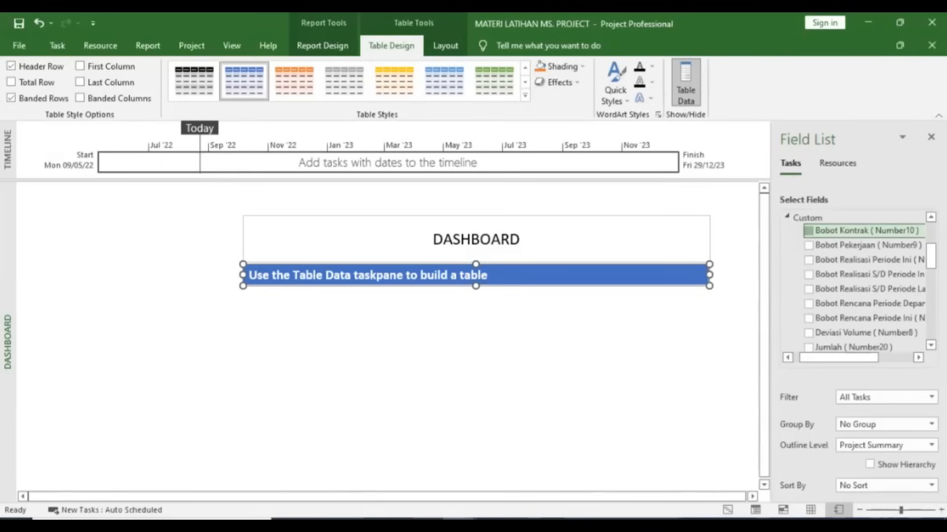
click(808, 231)
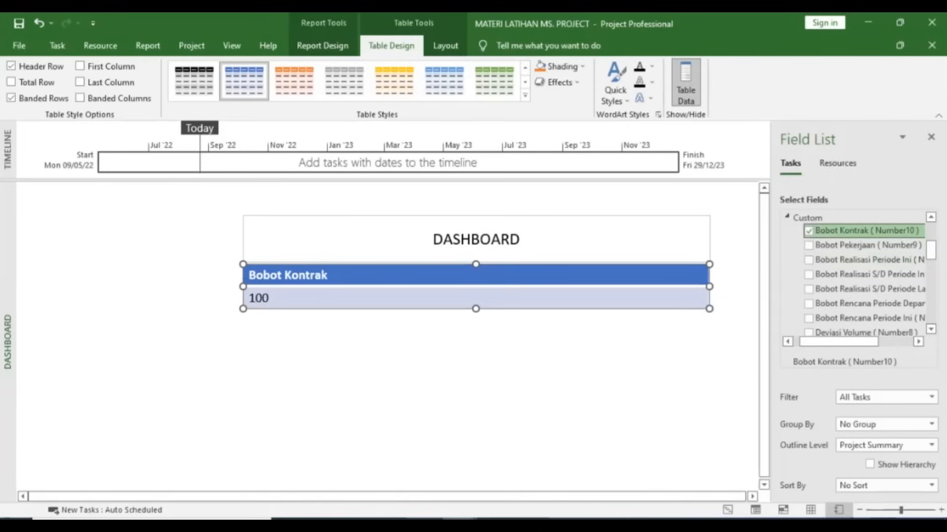
click(809, 274)
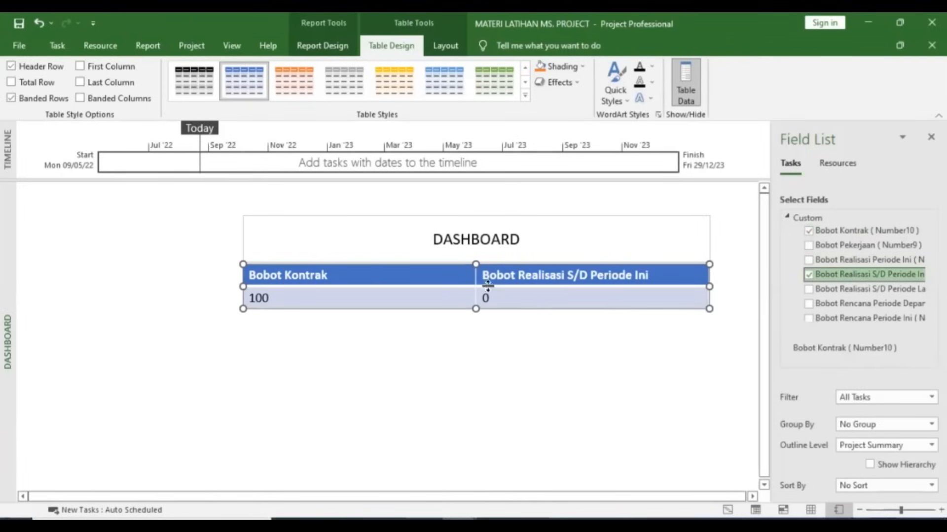
- Narrow the Bobot Kontrak table from its right edge to about four fifths of the DASHBOARD title box's width
click(637, 321)
click(697, 285)
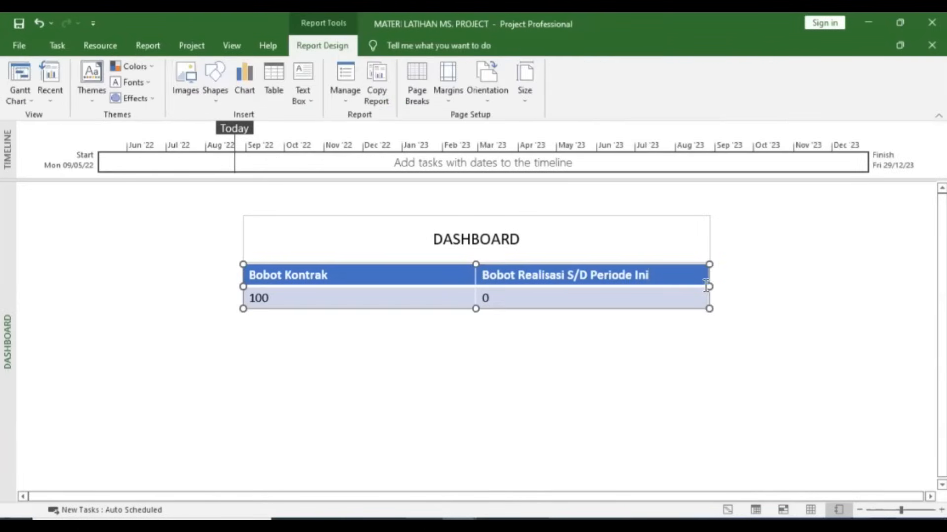
drag(479, 286, 605, 294)
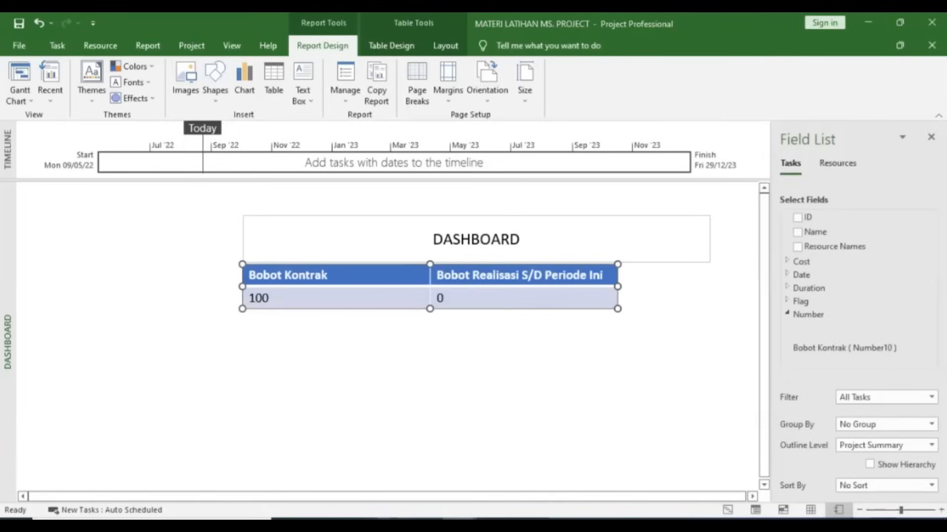
- Recheck the sample dashboard and duplicate the Bobot Kontrak table directly below the original in the DASHBOARD report
key(alt+Tab)
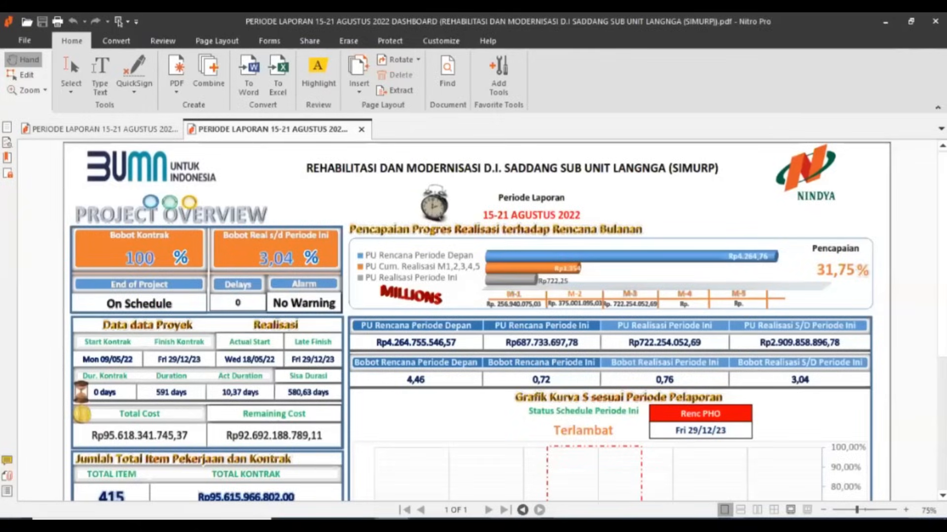
key(alt+Tab)
key(ctrl+v)
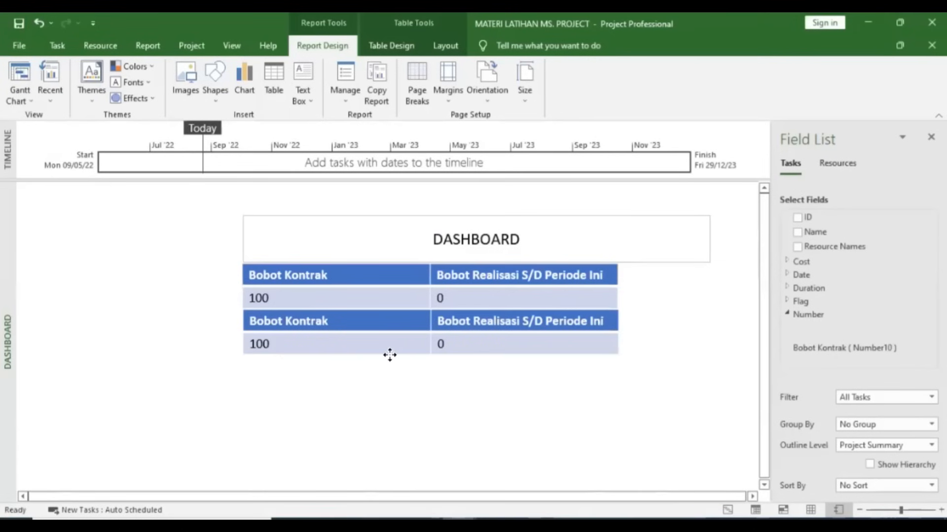
- Remove the Bobot Realisasi S/D Periode Ini and Bobot Kontrak fields from the duplicated lower table
click(690, 311)
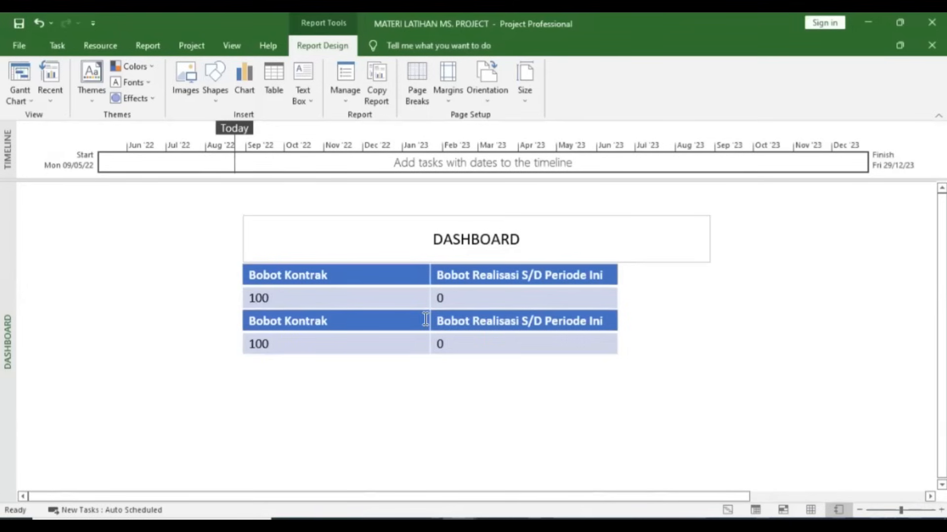
click(452, 321)
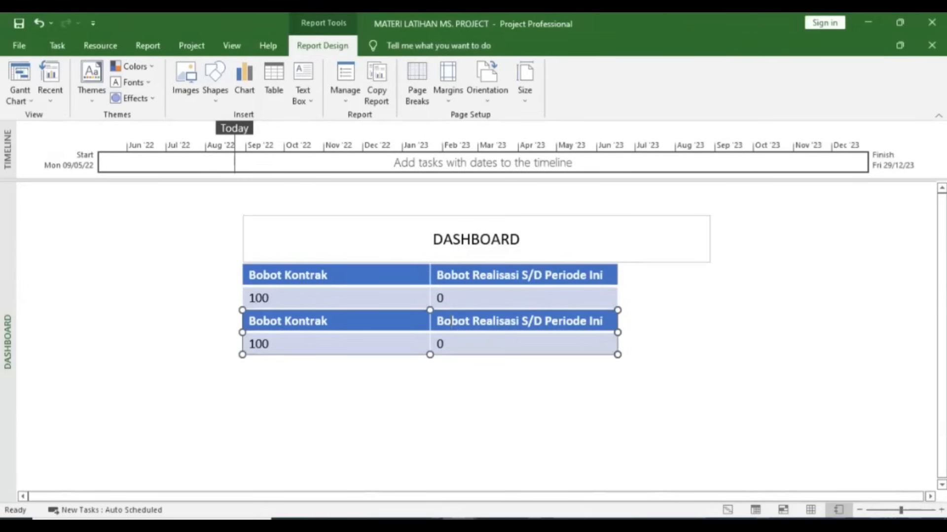
click(819, 284)
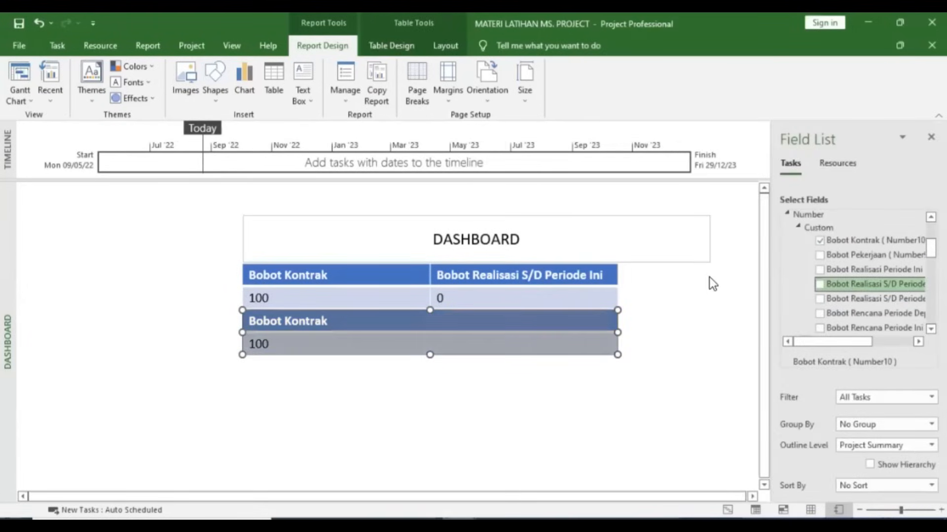
click(819, 241)
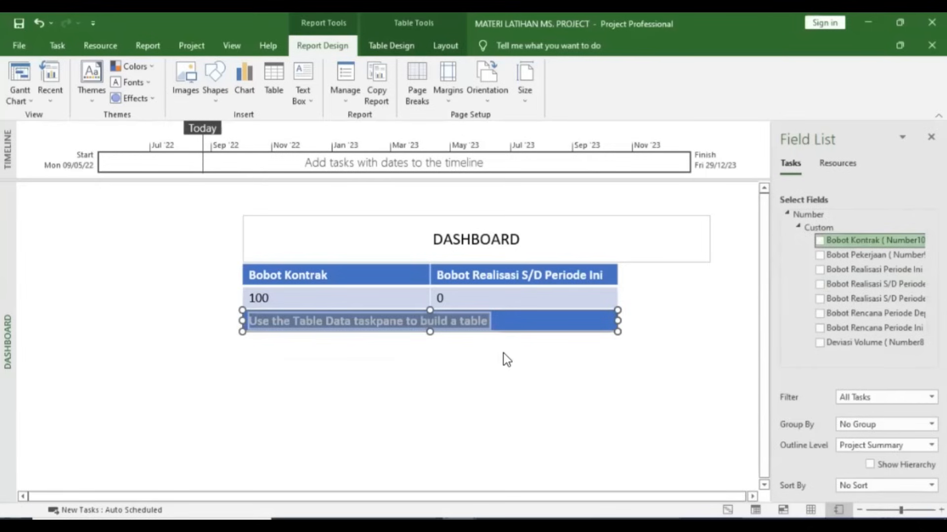
- Add the custom text fields End of Project (Text4), Delays (Text18) and Alarm (Text17) to the lower table
click(789, 215)
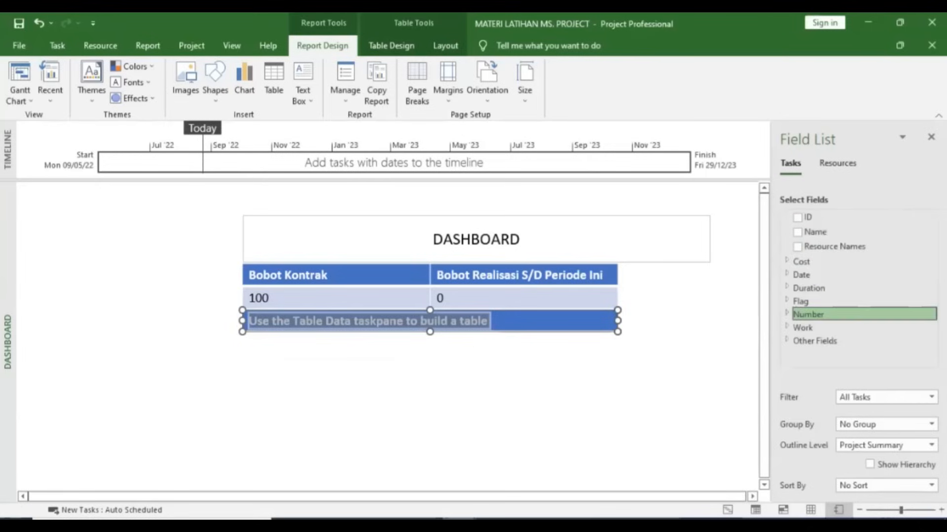
click(788, 339)
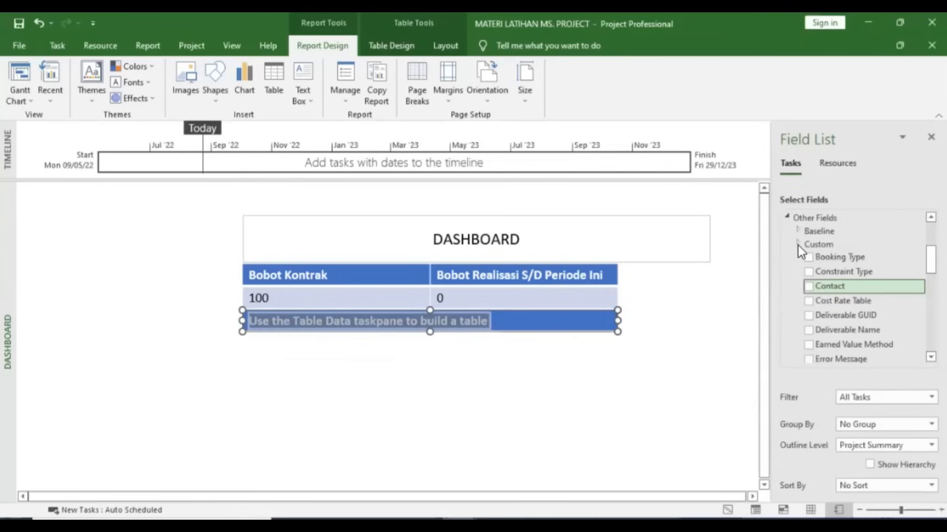
click(798, 244)
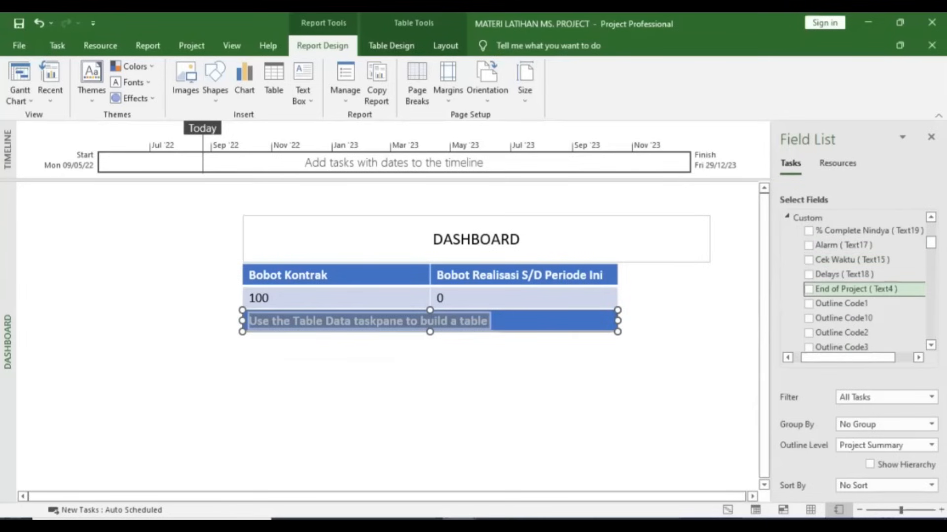
click(809, 289)
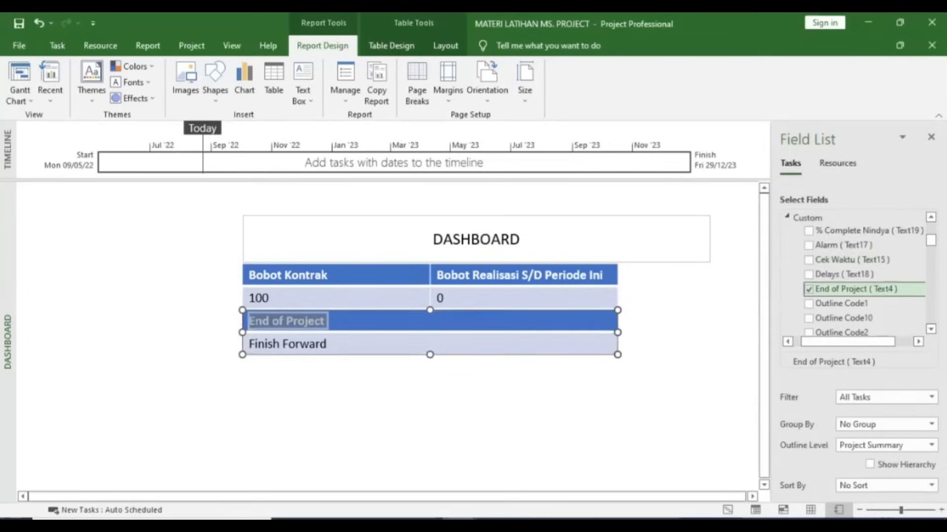
click(809, 274)
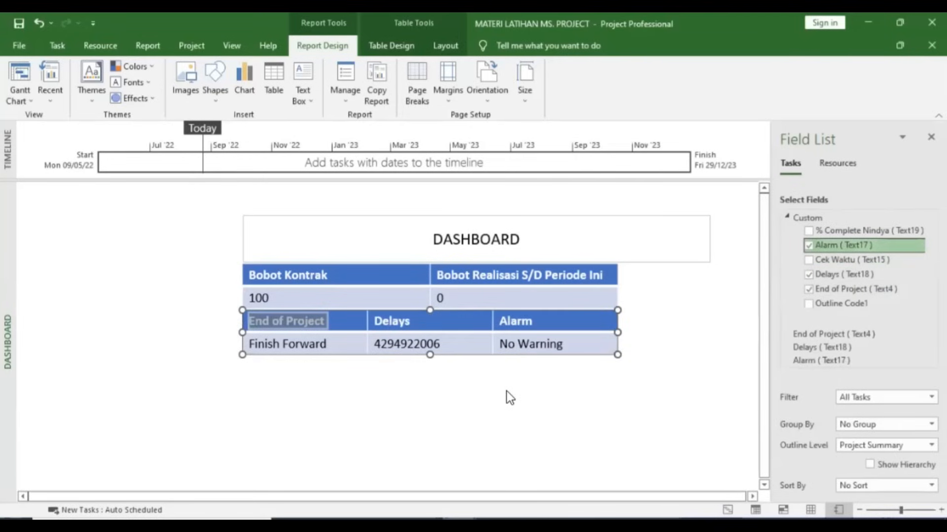
- Check the values in the Alarm and Delays cells of the lower table
click(387, 364)
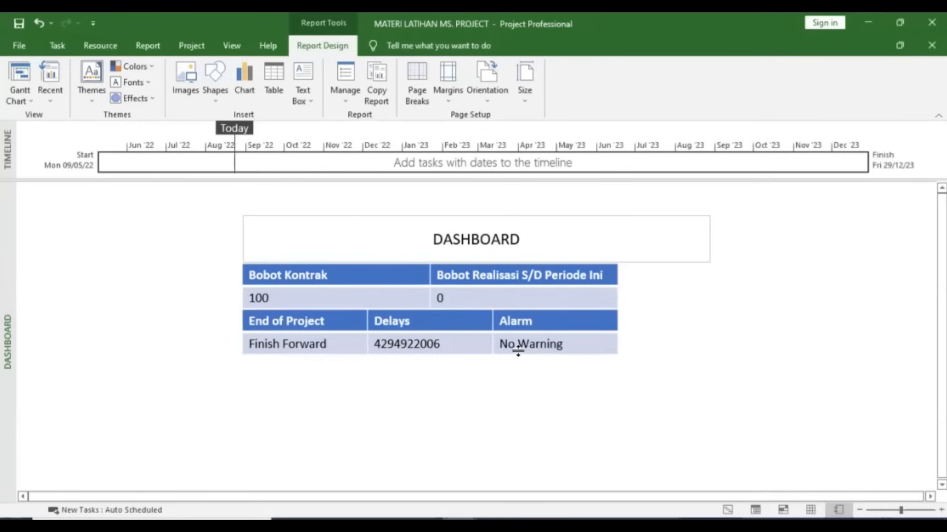
click(528, 345)
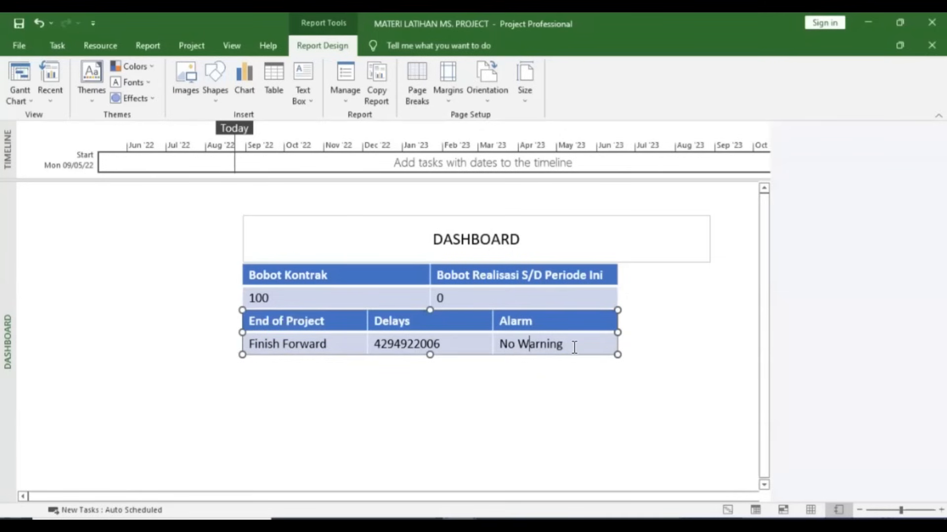
double_click(540, 344)
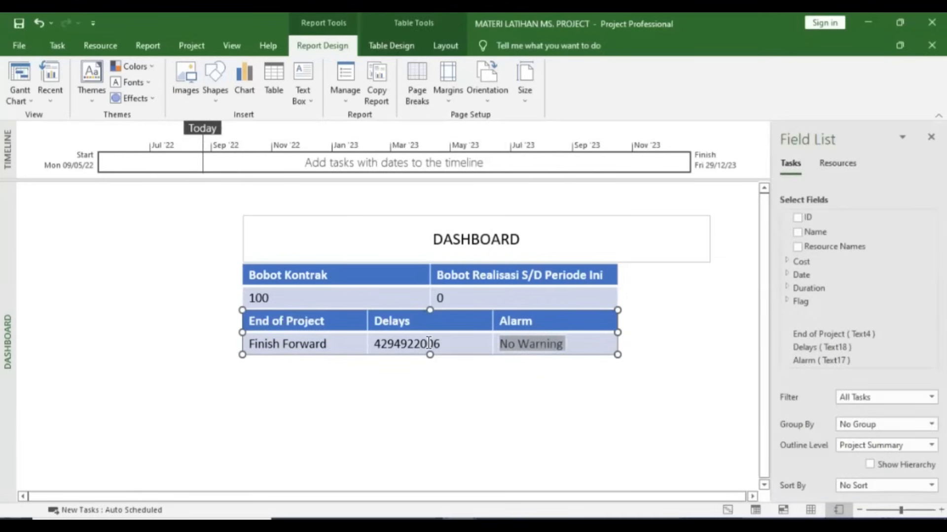
click(409, 344)
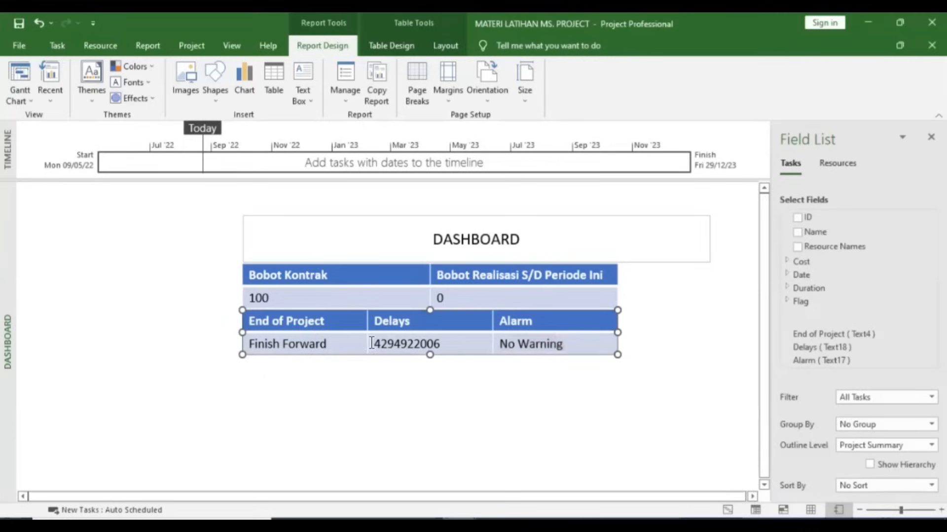
- Compare the Delays value in the End of Project table with the one in the sample dashboard PDF
double_click(405, 344)
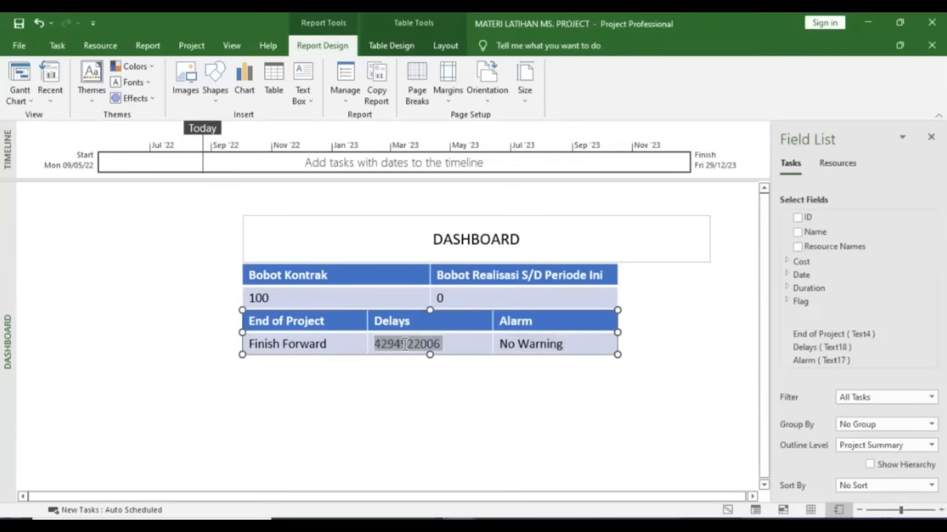
click(405, 345)
double_click(389, 348)
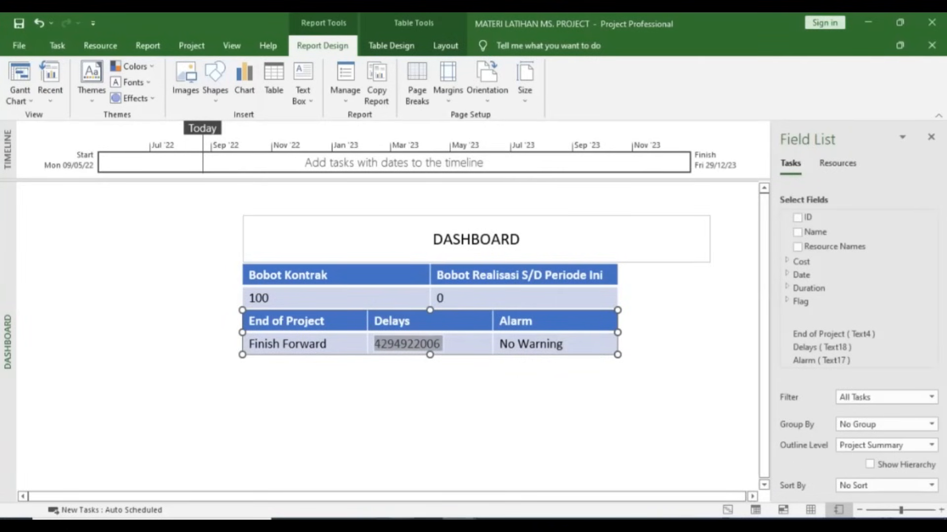
key(alt+Tab)
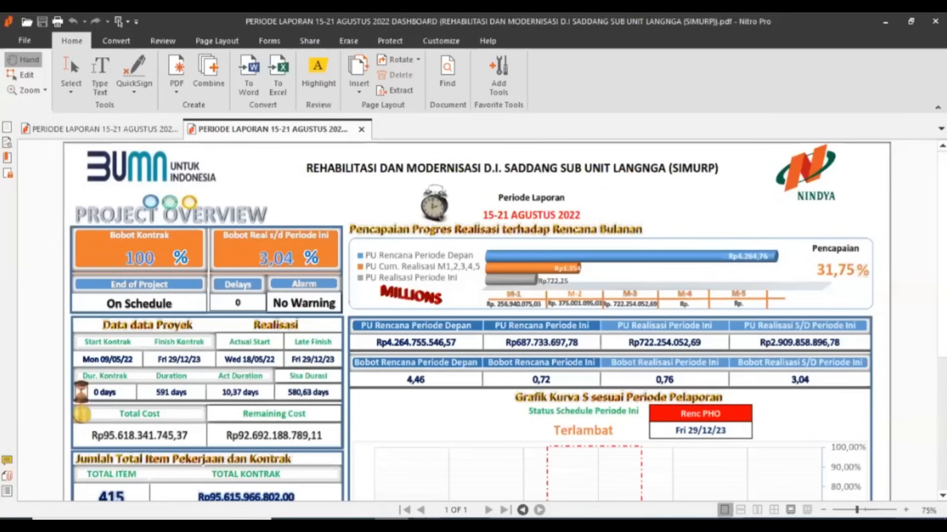
key(alt+Tab)
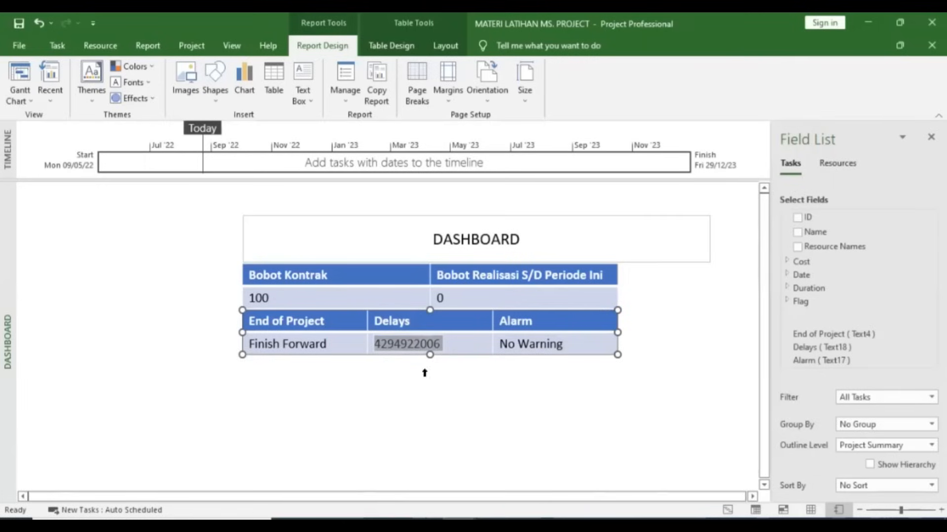
click(434, 432)
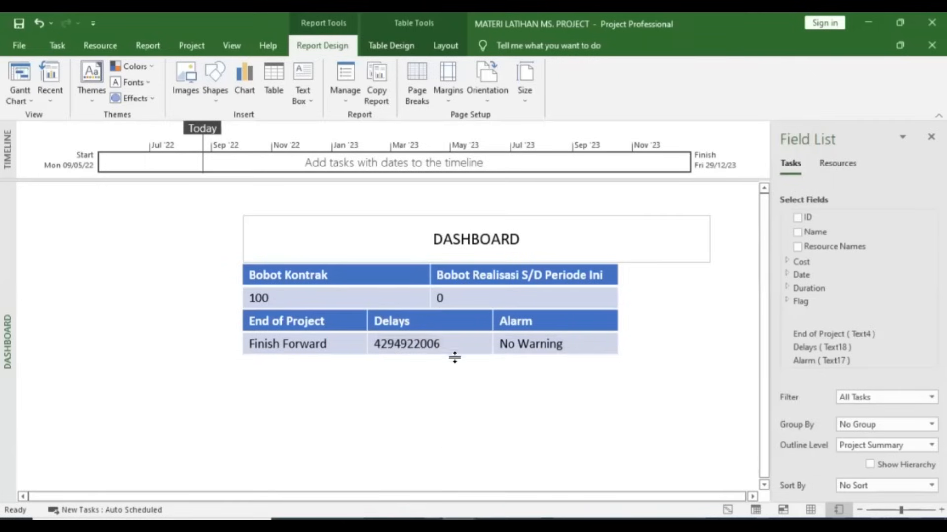
- Duplicate the End of Project table directly below the original and remove the Alarm, Delays and End of Project fields from the copy
click(466, 355)
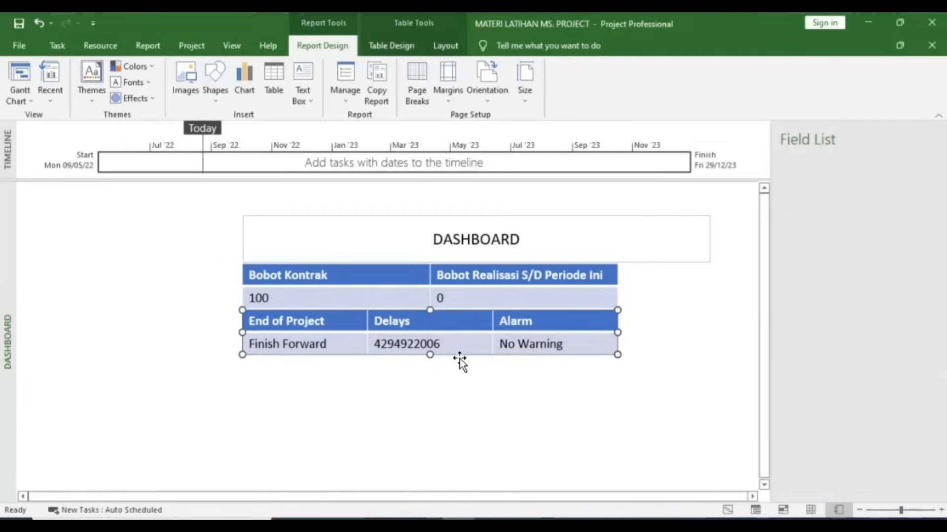
drag(460, 360, 450, 401)
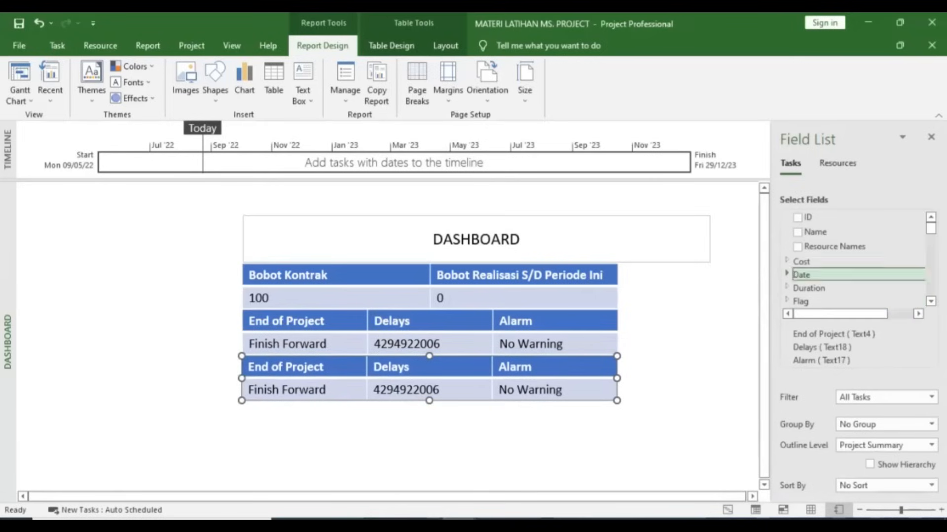
scroll(839, 247, down, 5)
click(819, 261)
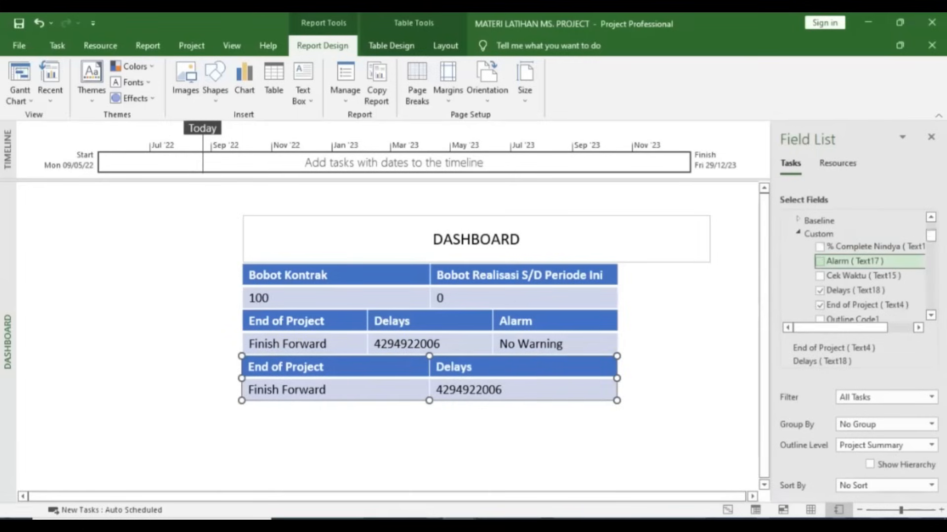
click(819, 290)
click(820, 305)
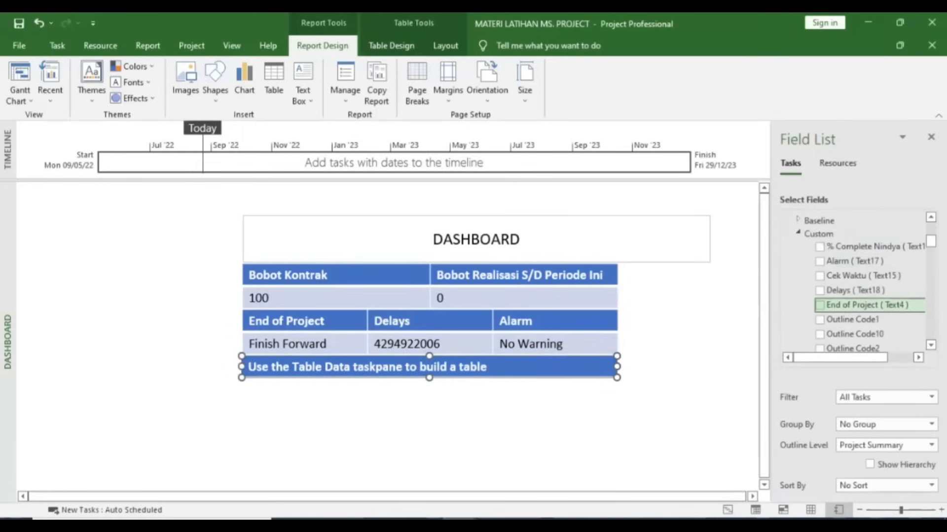
- Add the custom date fields Finish Kontrak (Date2) and Start Kontrak (Date3) to the empty lowest table
scroll(858, 296, up, 3)
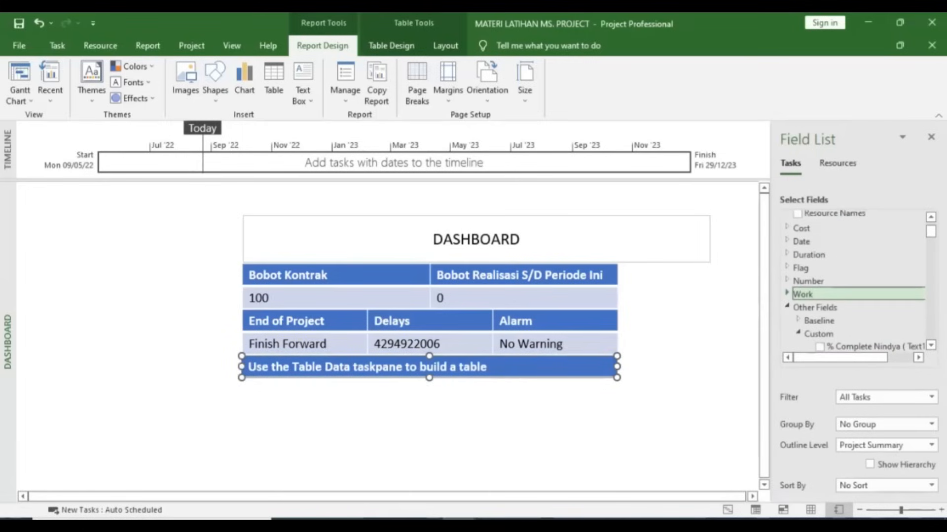
scroll(857, 298, up, 1)
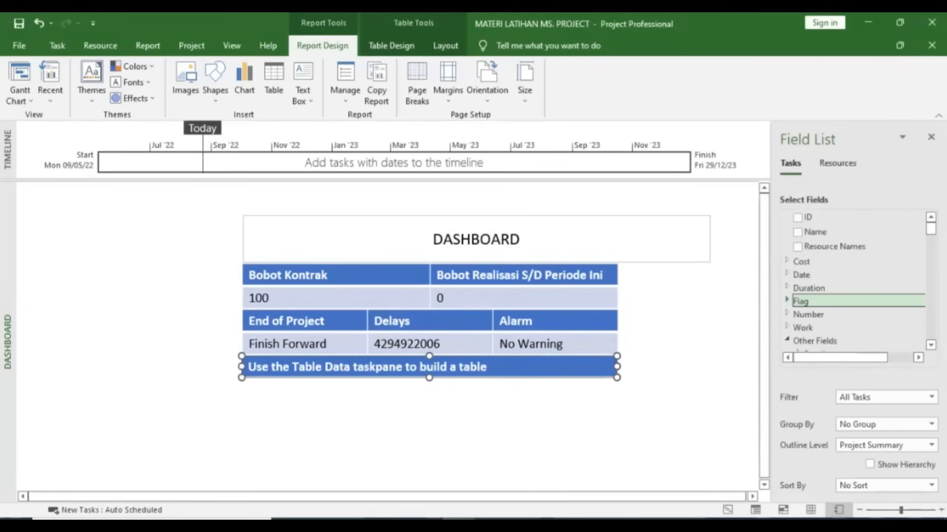
scroll(858, 306, down, 7)
scroll(863, 317, up, 2)
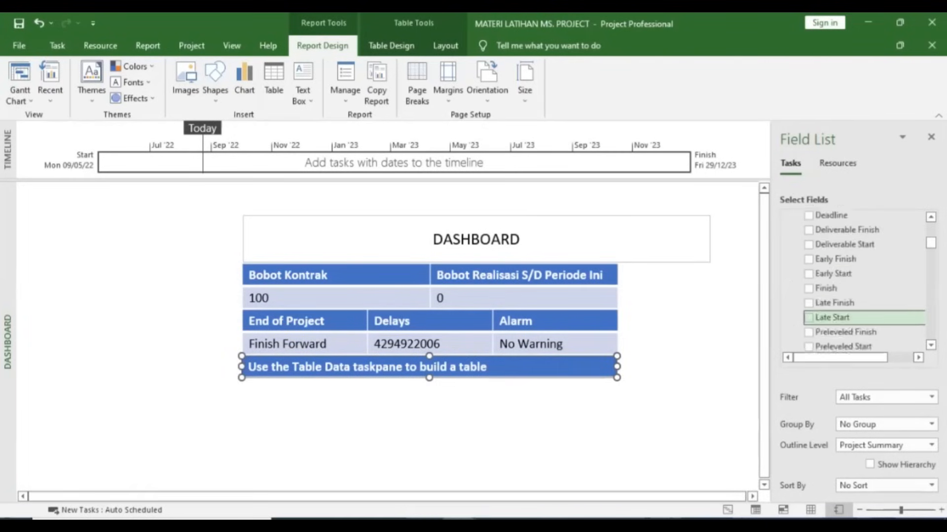
scroll(857, 308, up, 4)
click(796, 300)
scroll(858, 285, down, 2)
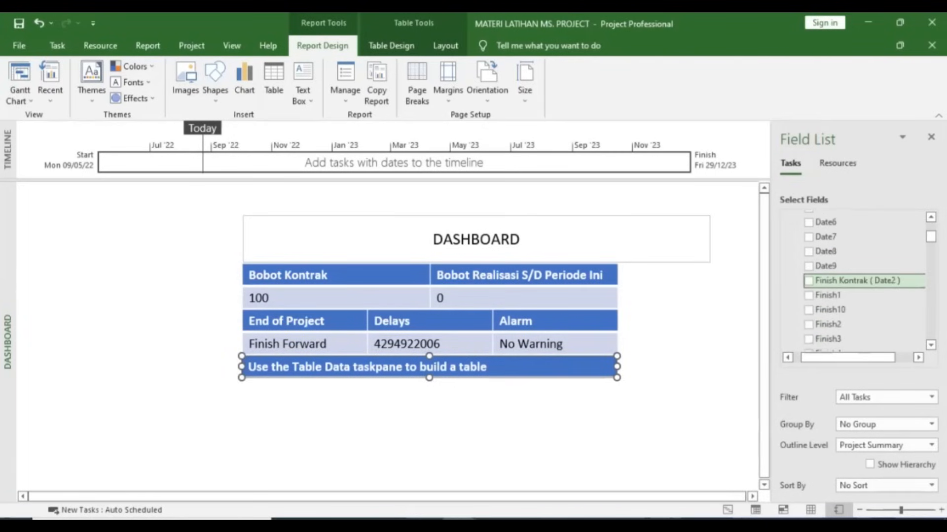
click(808, 280)
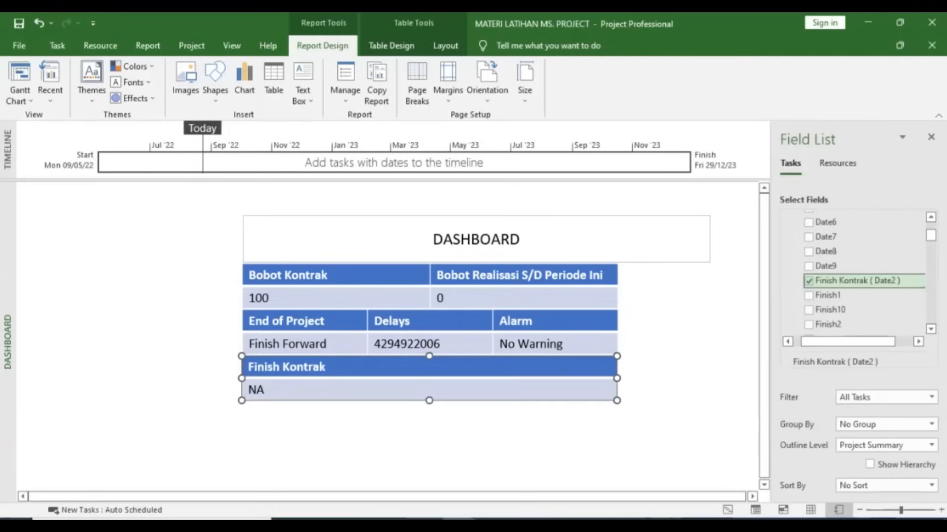
scroll(862, 261, down, 5)
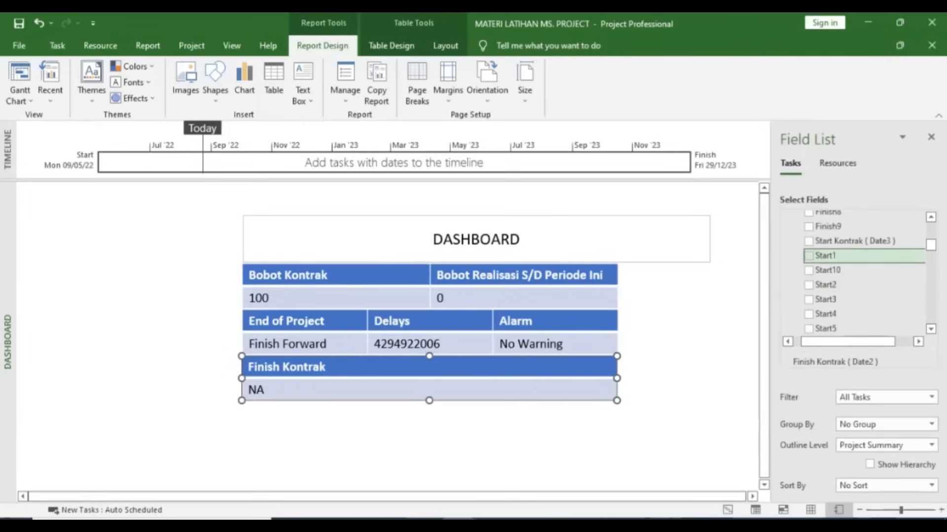
click(808, 240)
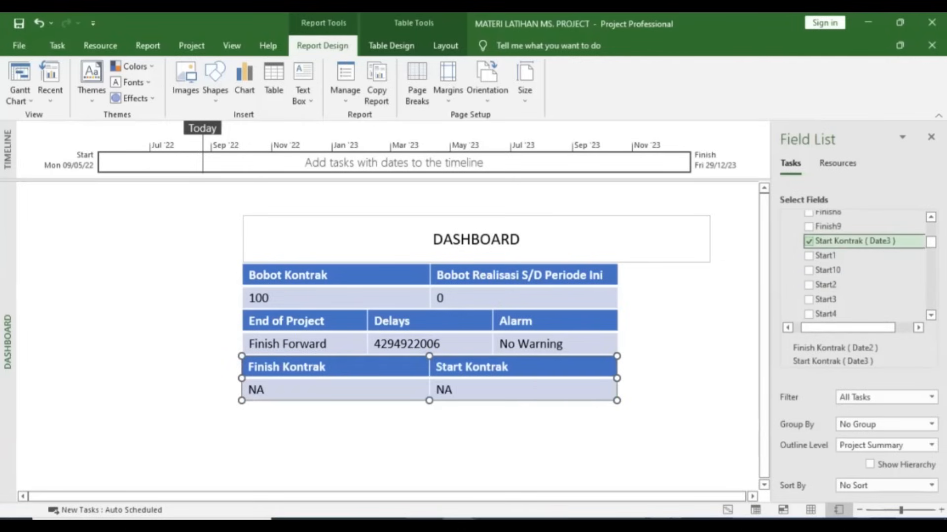
- Add the date fields Actual Start and Late Finish to the lowest table
scroll(863, 264, up, 10)
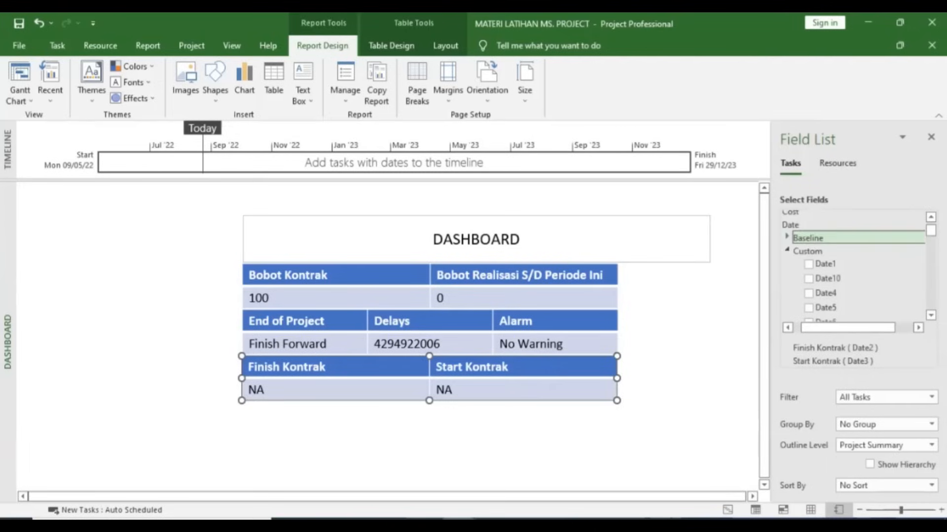
scroll(857, 262, down, 10)
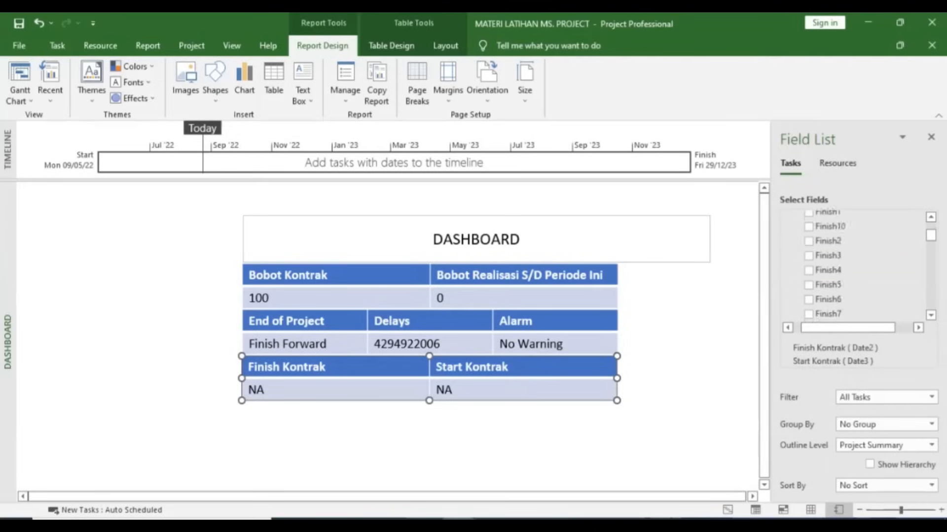
scroll(798, 255, up, 1)
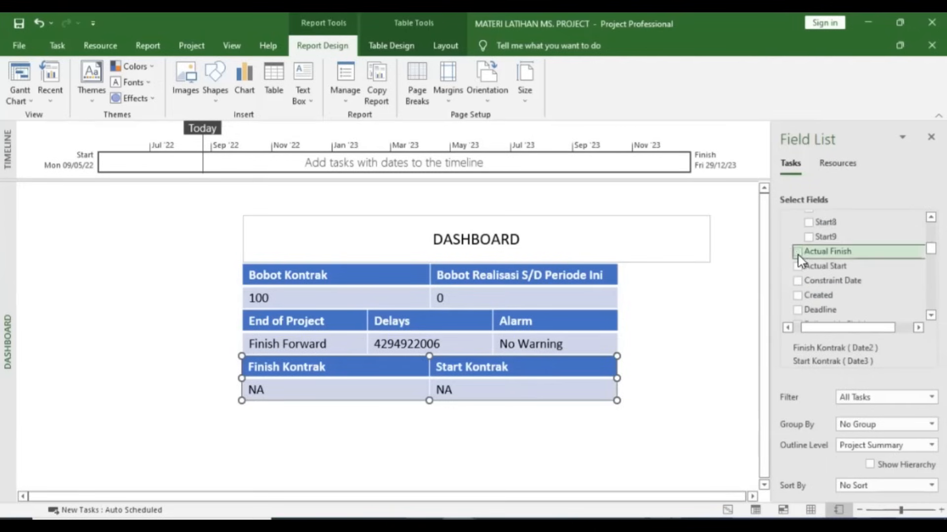
click(797, 264)
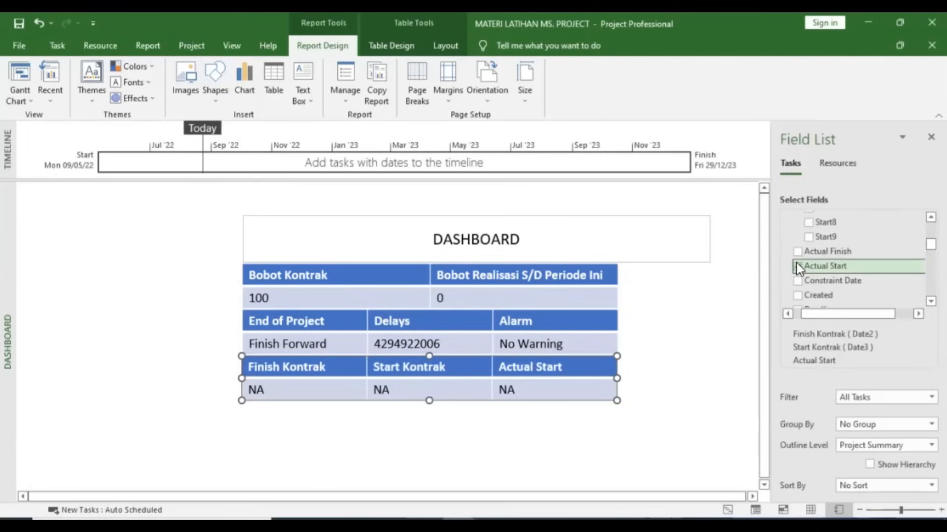
scroll(797, 266, down, 2)
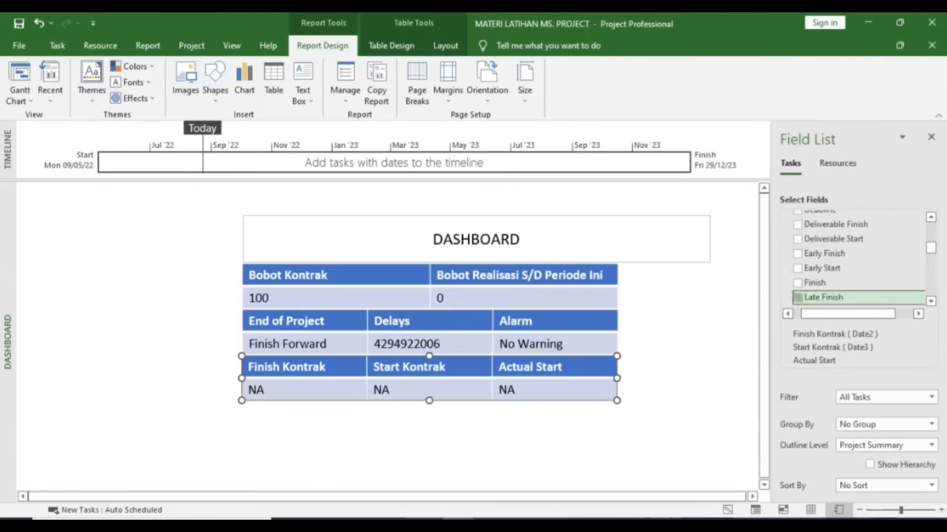
click(797, 298)
- Compare the Finish Kontrak, Start Kontrak, Actual Start and Late Finish values in the lowest table with the sample dashboard PDF
click(389, 523)
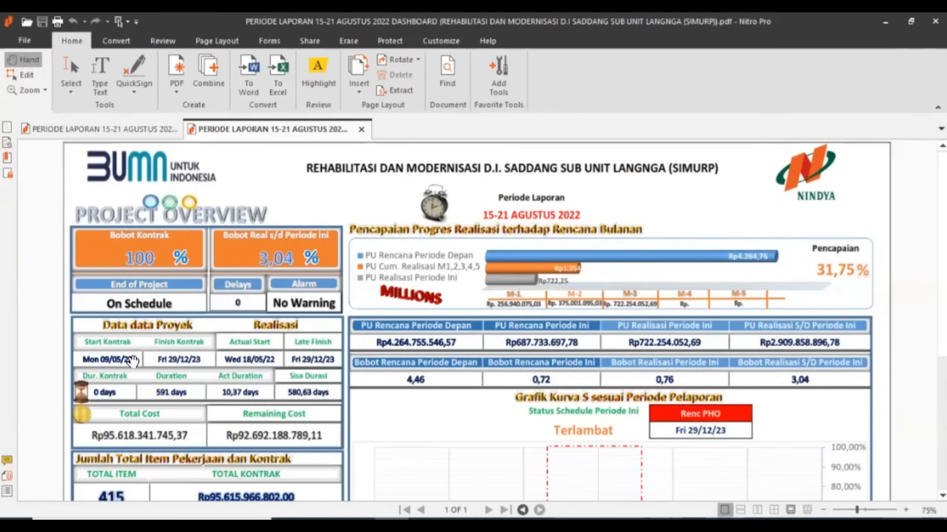
mouse_move(459, 524)
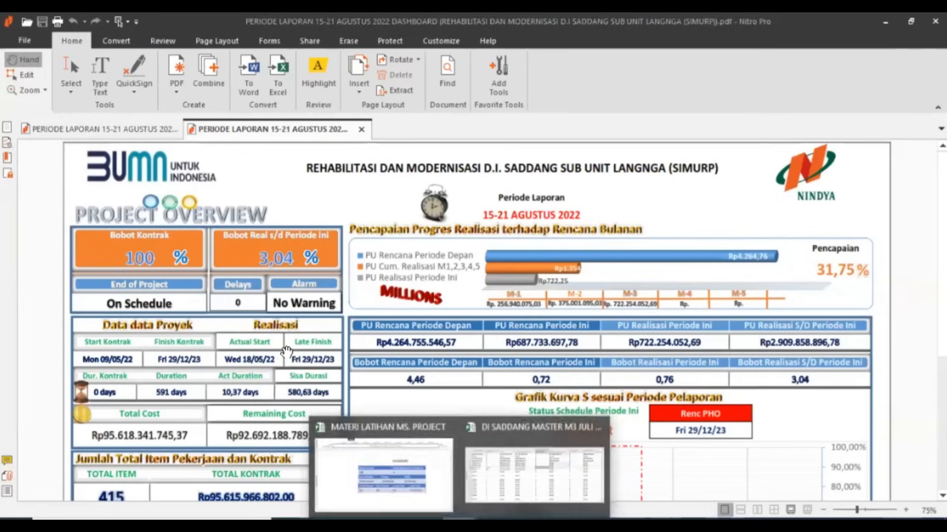
click(383, 474)
scroll(537, 370, down, 2)
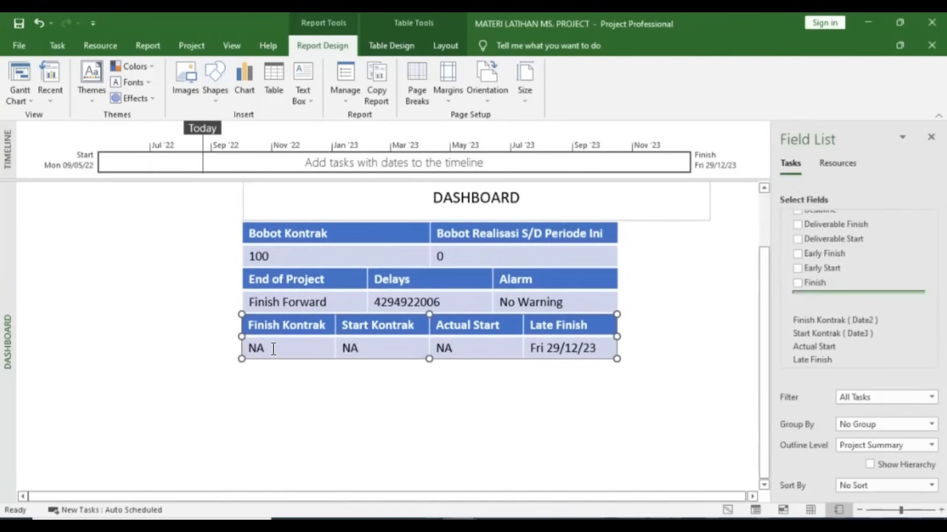
double_click(350, 349)
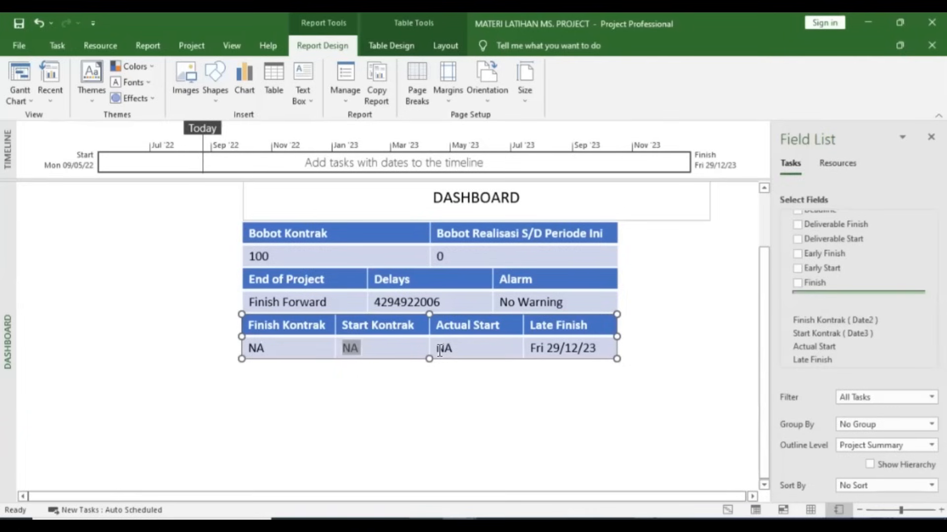
drag(392, 347, 296, 348)
drag(454, 349, 390, 349)
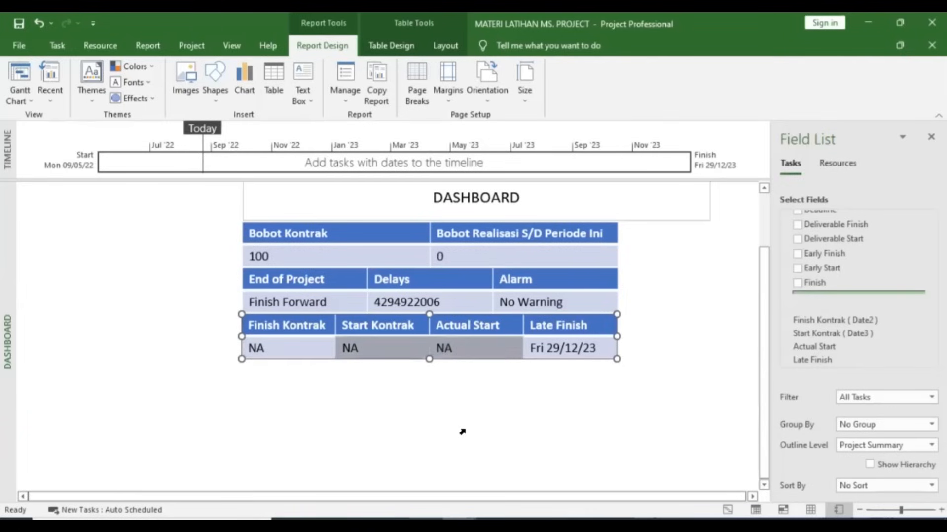
click(462, 432)
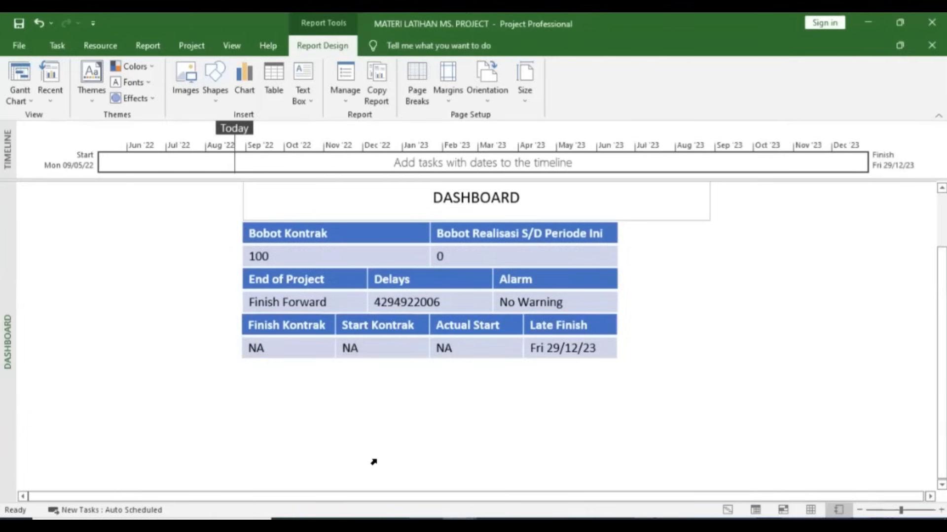
drag(599, 348, 529, 348)
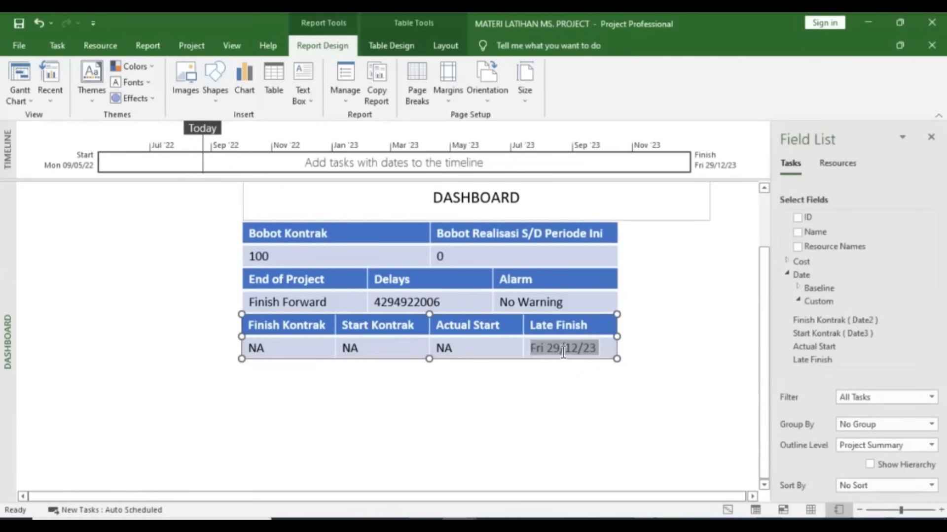
click(600, 320)
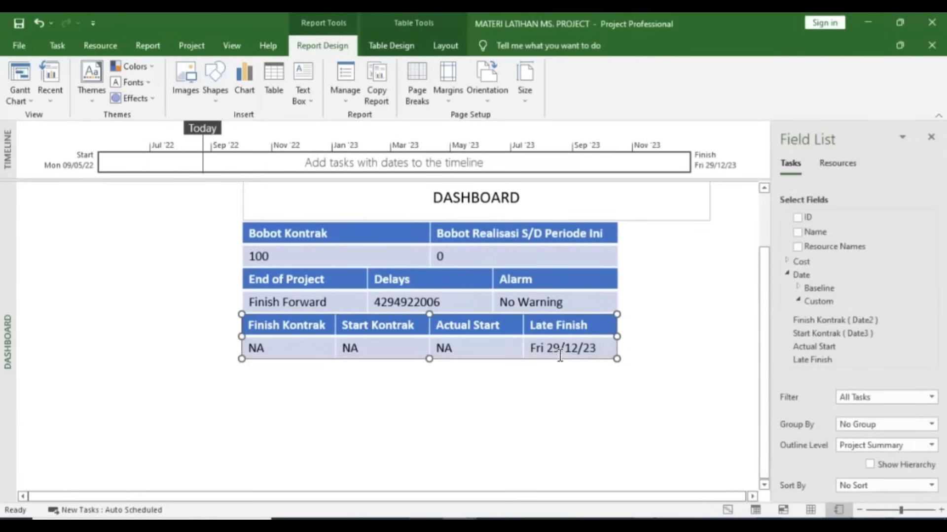
click(276, 349)
- Switch to the Gantt Chart and enable formula calculation for the custom date field Finish Kontrak (Date2), keeping the formula "29/12/2023"
click(20, 68)
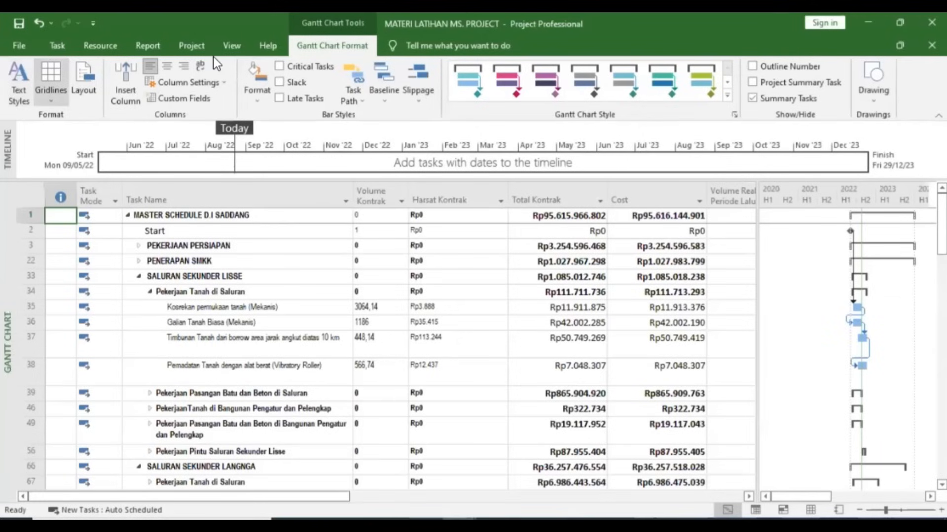
click(197, 47)
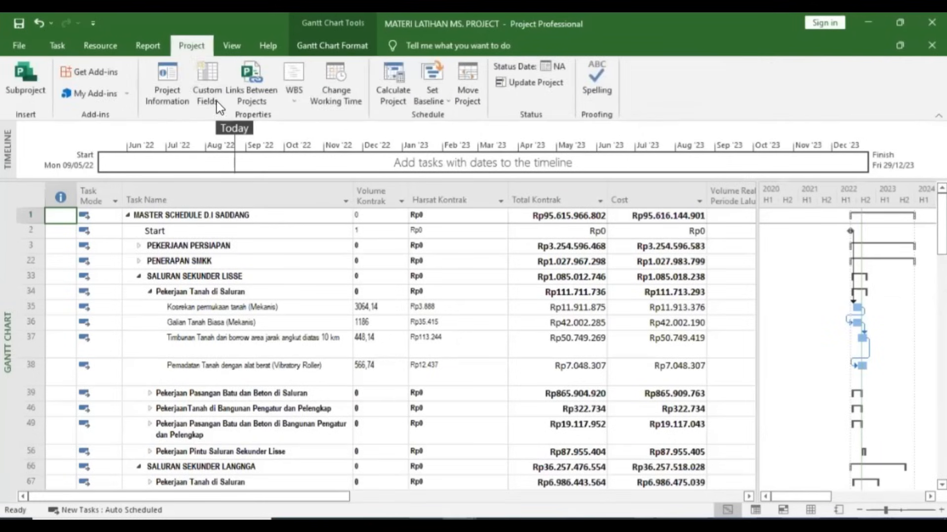
click(213, 90)
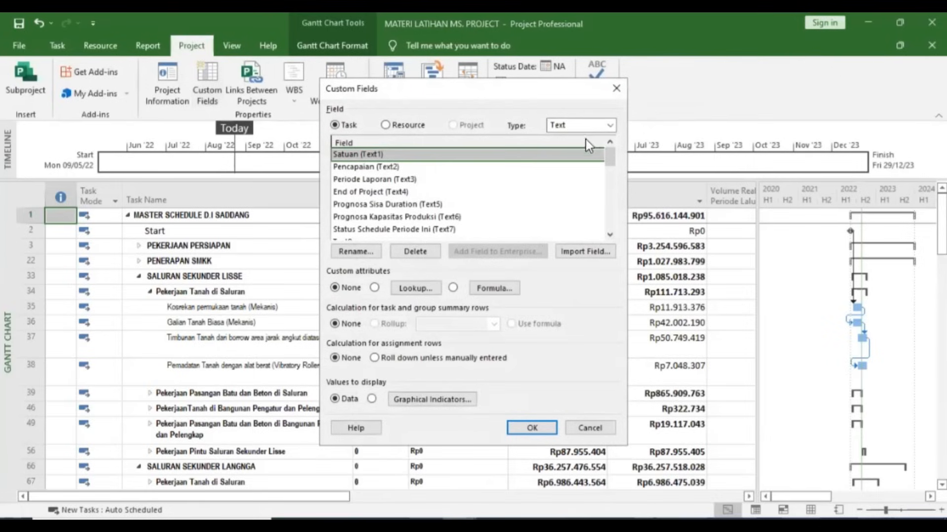
click(591, 126)
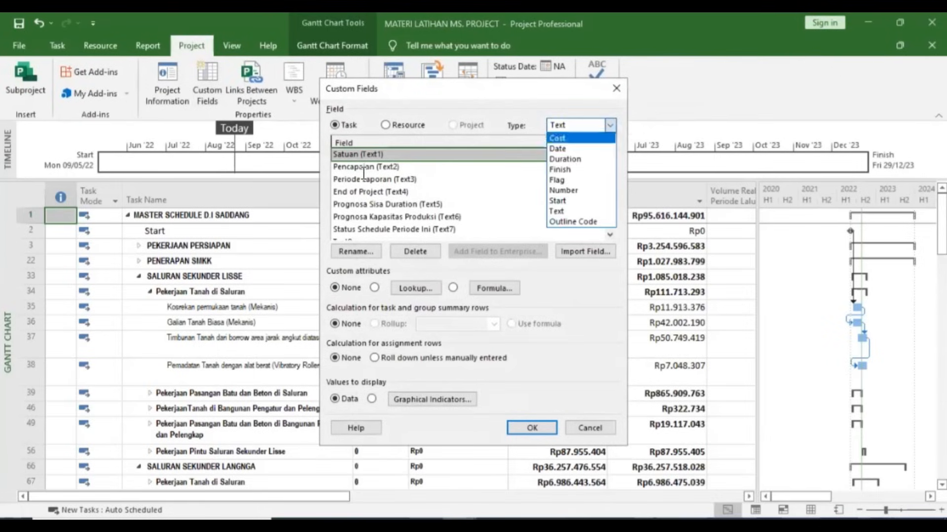
click(559, 149)
click(364, 171)
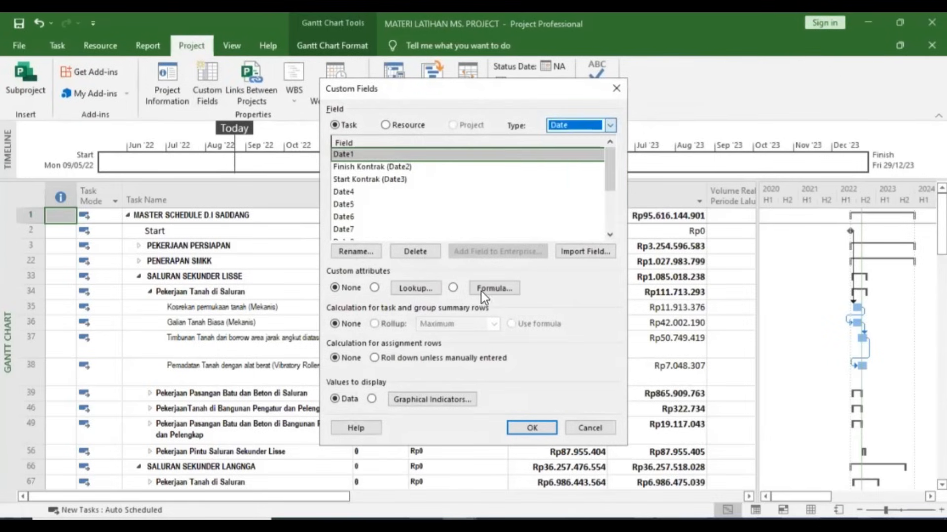
click(452, 287)
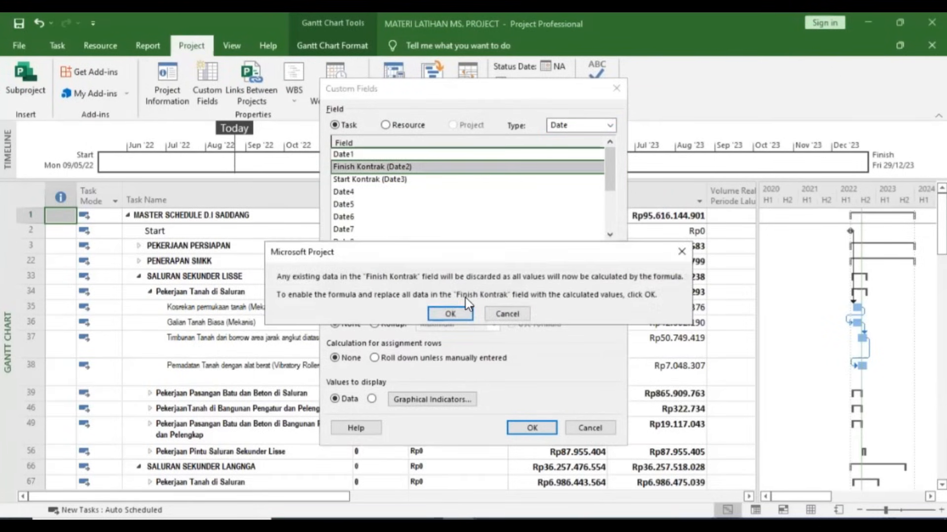
click(466, 313)
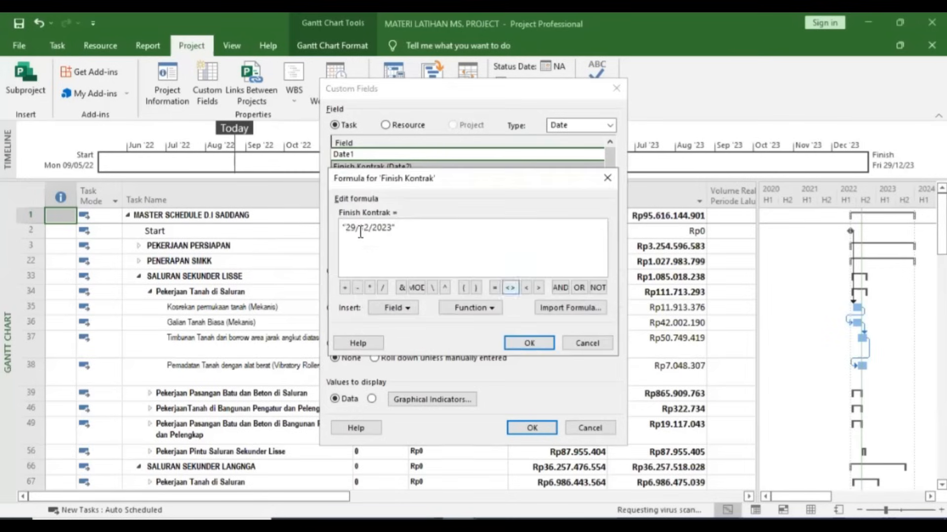
click(529, 343)
- Enable formula calculation for the custom date field Start Kontrak (Date3), keep its existing formula and apply the custom field changes
click(419, 180)
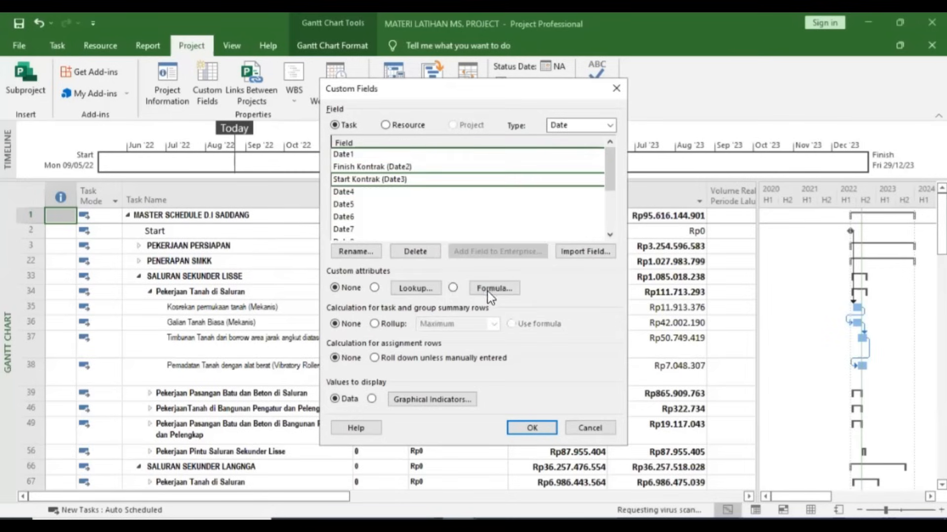
click(453, 288)
click(451, 314)
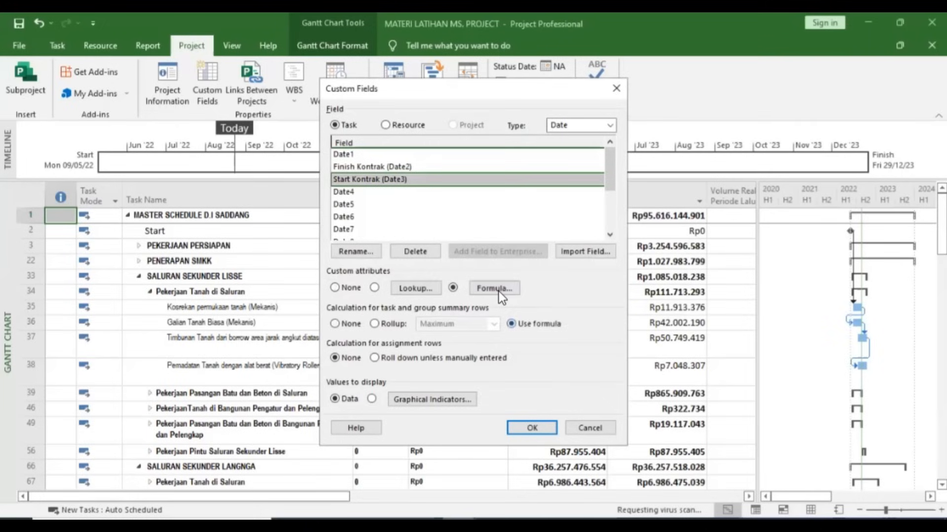
click(498, 292)
click(532, 340)
click(532, 428)
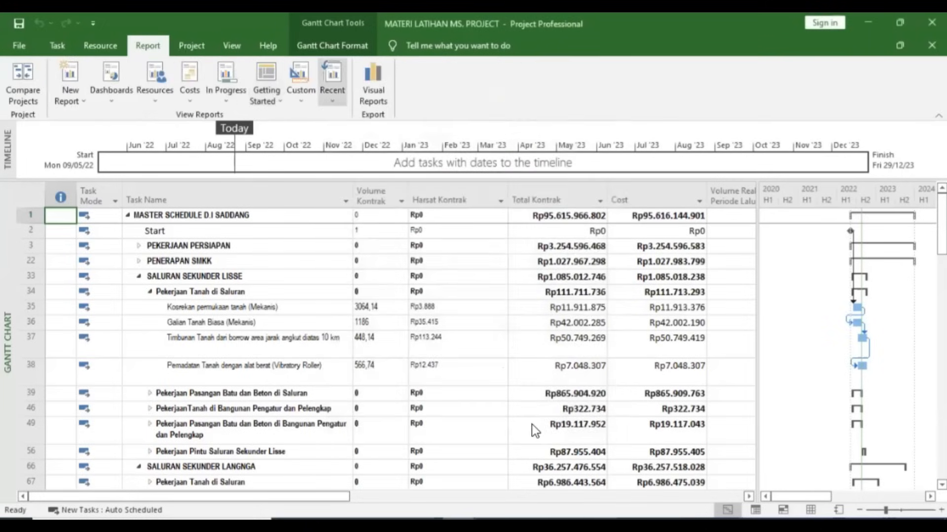
- Reopen the DASHBOARD report and check the Delays value together with the Finish Kontrak and Start Kontrak dates
click(328, 87)
click(351, 118)
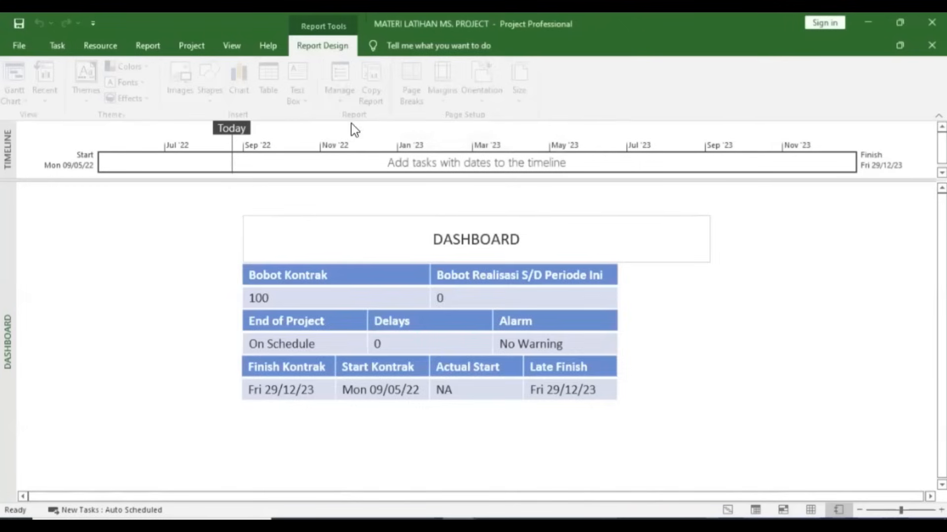
click(465, 394)
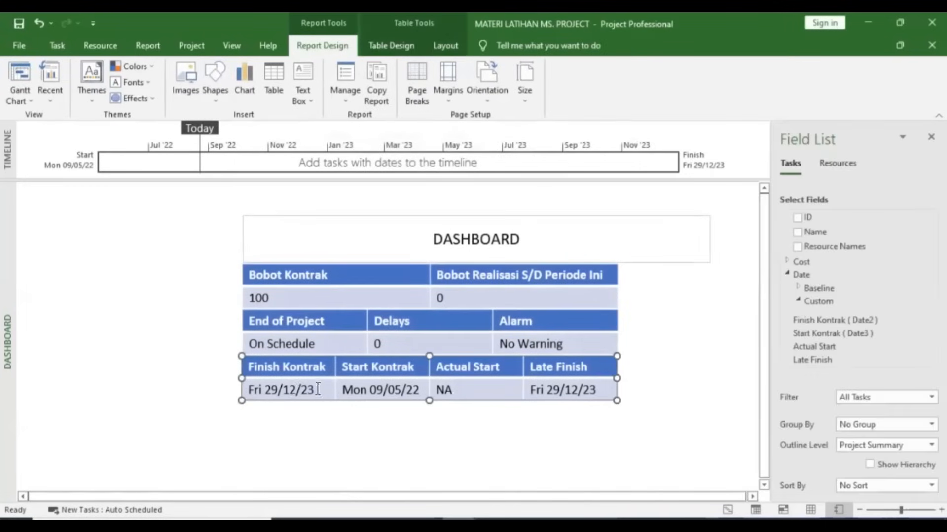
click(393, 346)
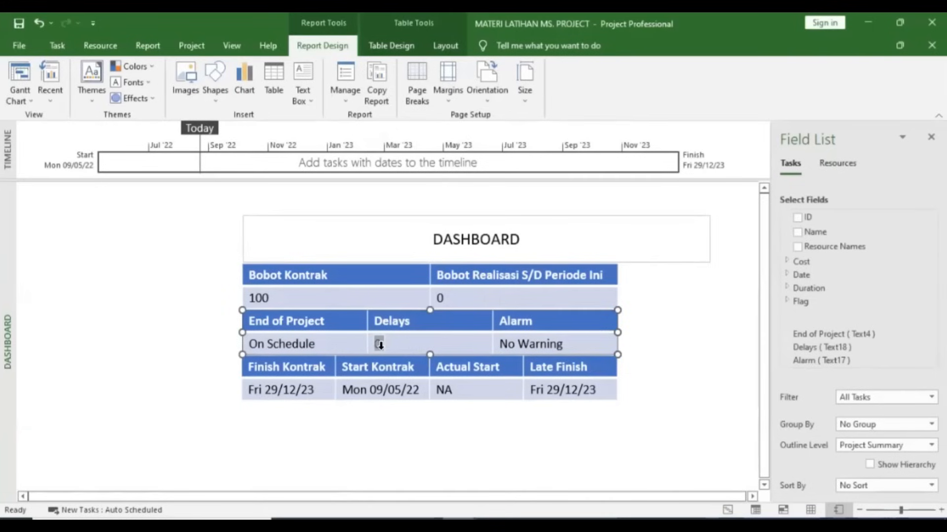
click(384, 344)
double_click(384, 345)
click(391, 346)
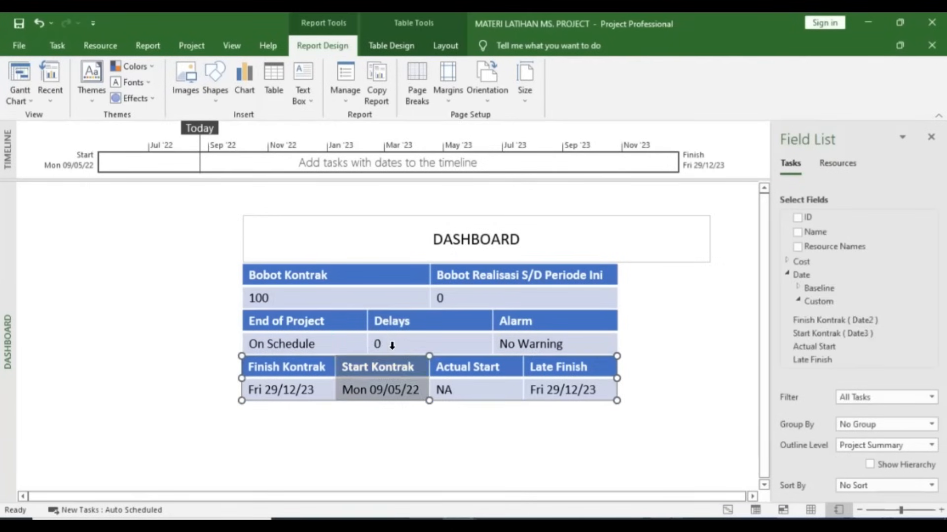
click(392, 346)
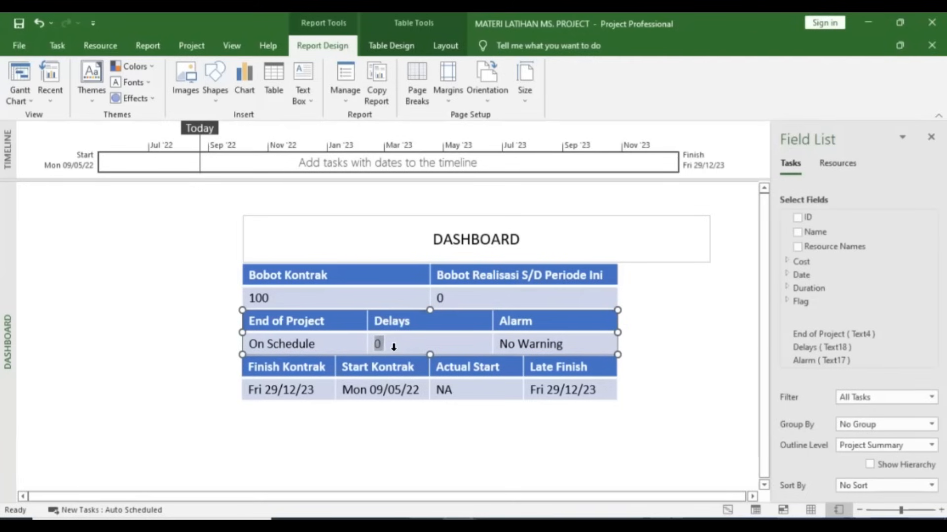
click(398, 344)
- Examine the Actual Start value in the lowest table and compare the tables with the sample dashboard PDF
click(447, 391)
double_click(444, 391)
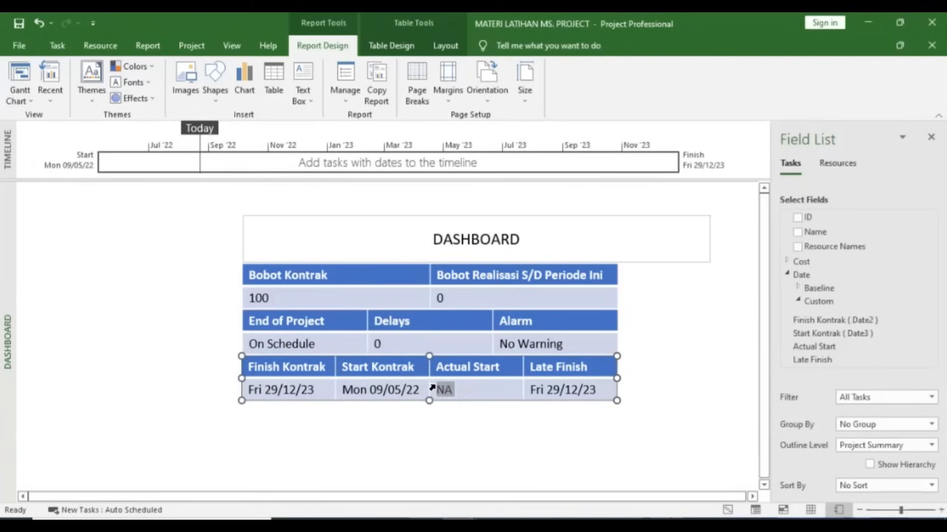
scroll(437, 390, down, 1)
scroll(461, 357, down, 1)
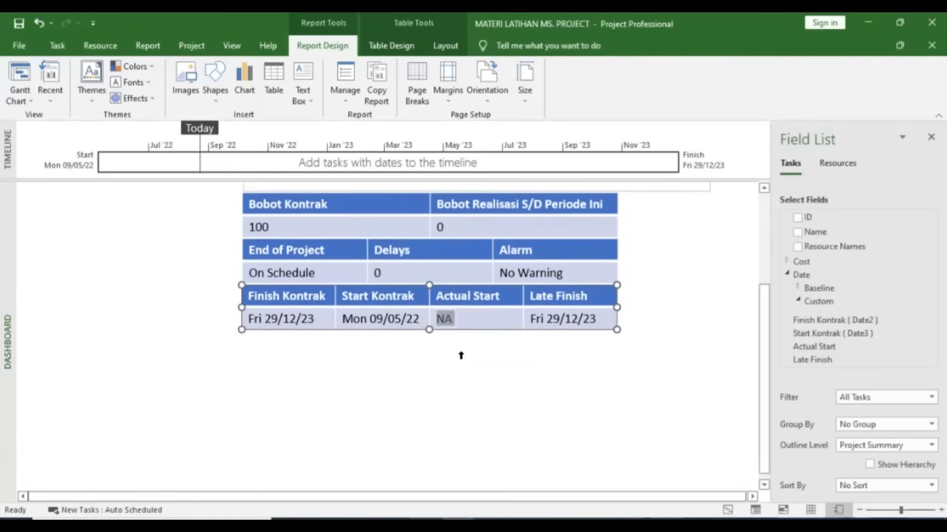
scroll(460, 351, down, 1)
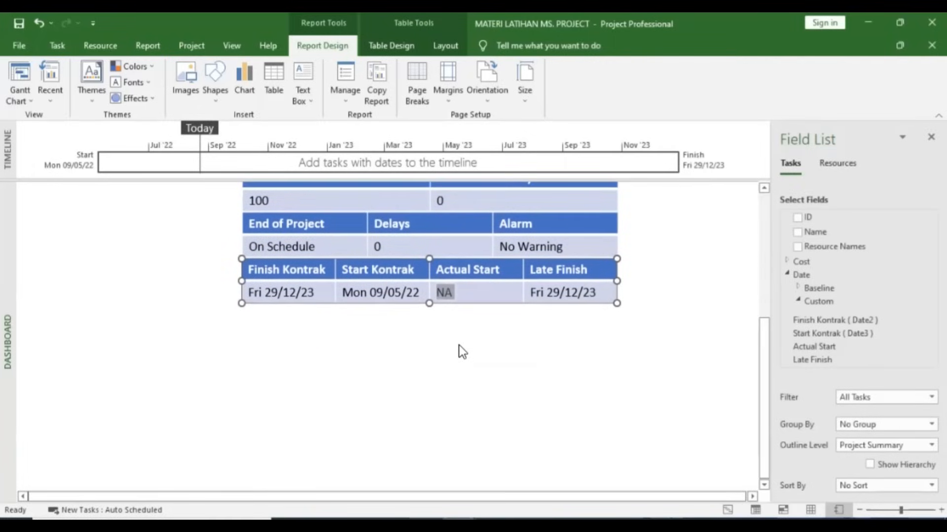
click(459, 346)
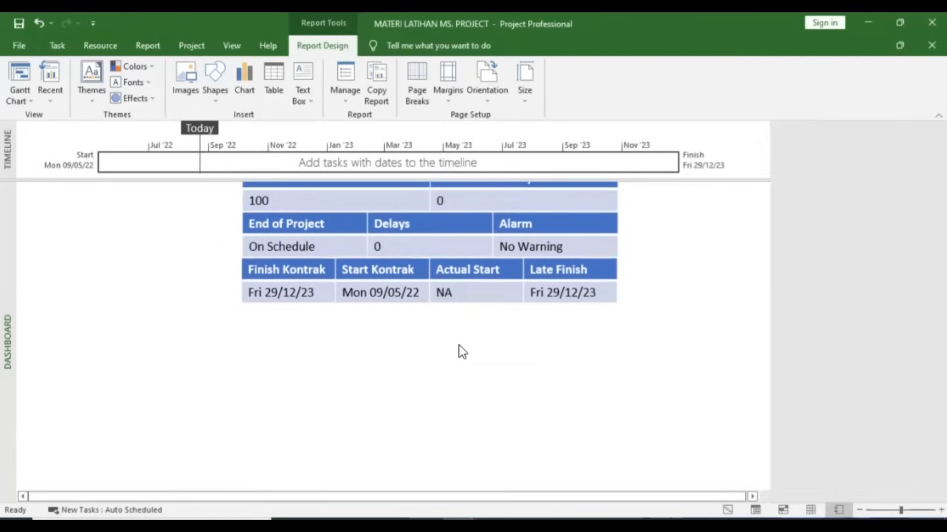
drag(460, 293, 438, 293)
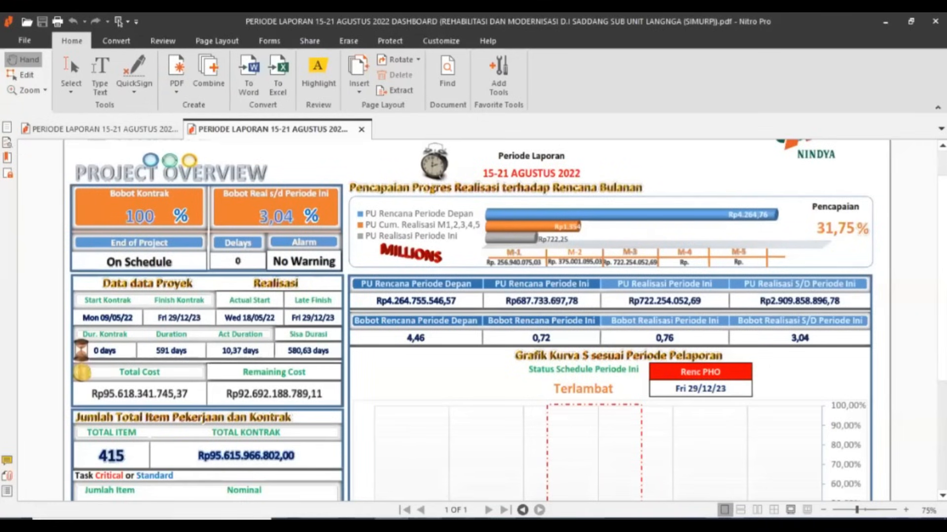
- Duplicate the Finish Kontrak table and align the copy directly below the original, flush with its side edges
mouse_move(473, 518)
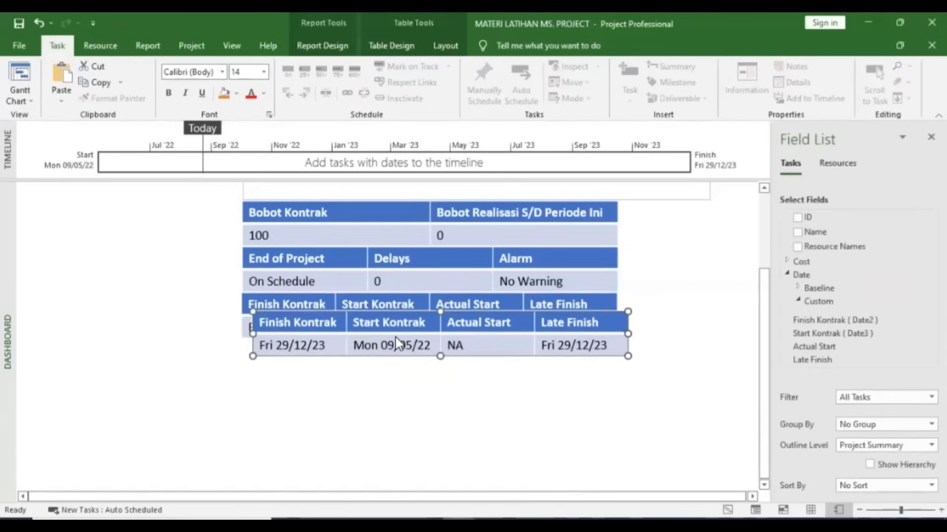
key(Down)
key(Down)
key(Down)
key(Down)
key(Down)
key(Down)
key(Down)
key(Down)
key(Down)
key(Down)
key(Down)
key(Down)
key(Down)
key(Down)
key(Down)
key(Down)
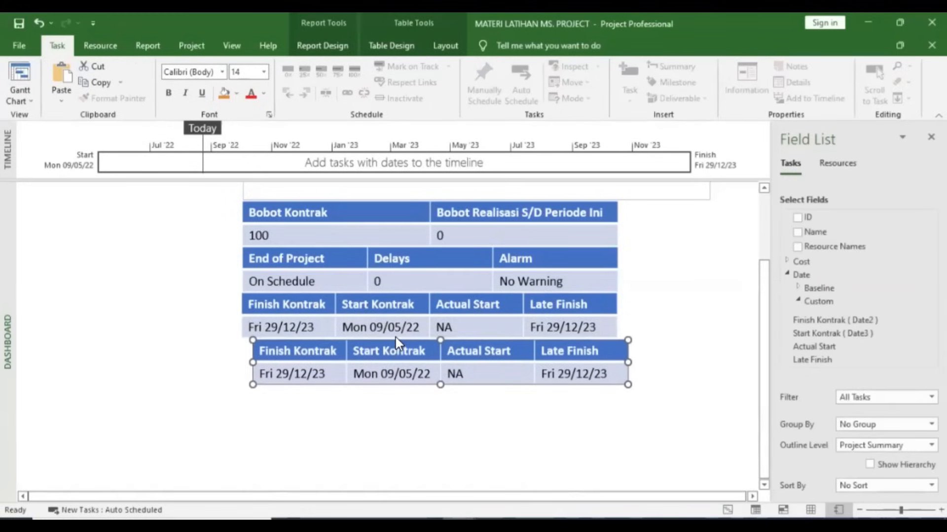
key(Up)
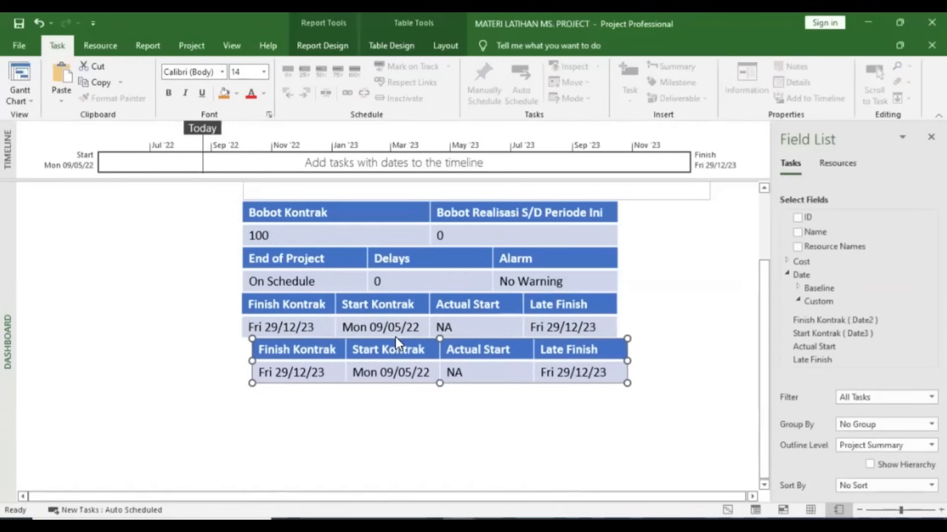
key(Left)
key(Left)
key(Left)
key(Left)
key(Left)
key(Left)
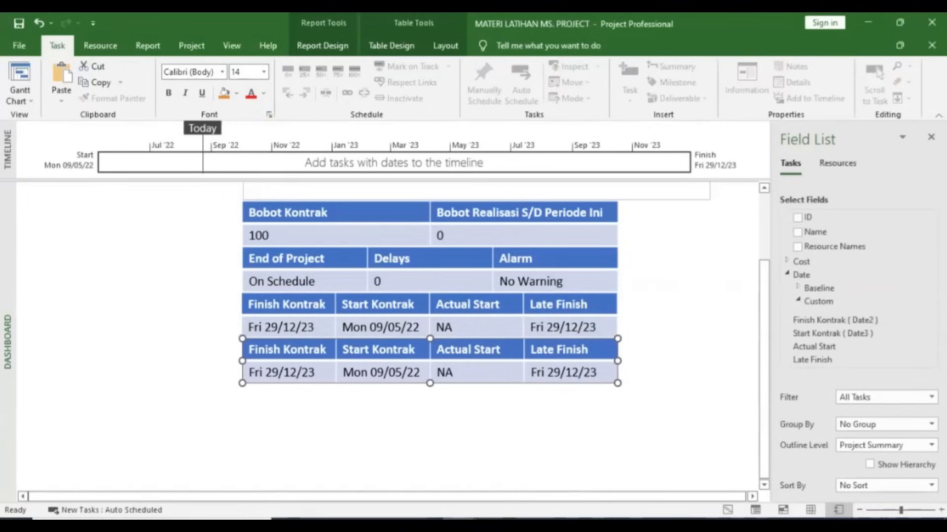
- Remove the Finish Kontrak, Start Kontrak, Actual Start and Late Finish fields from the copied table
click(559, 349)
scroll(819, 276, down, 6)
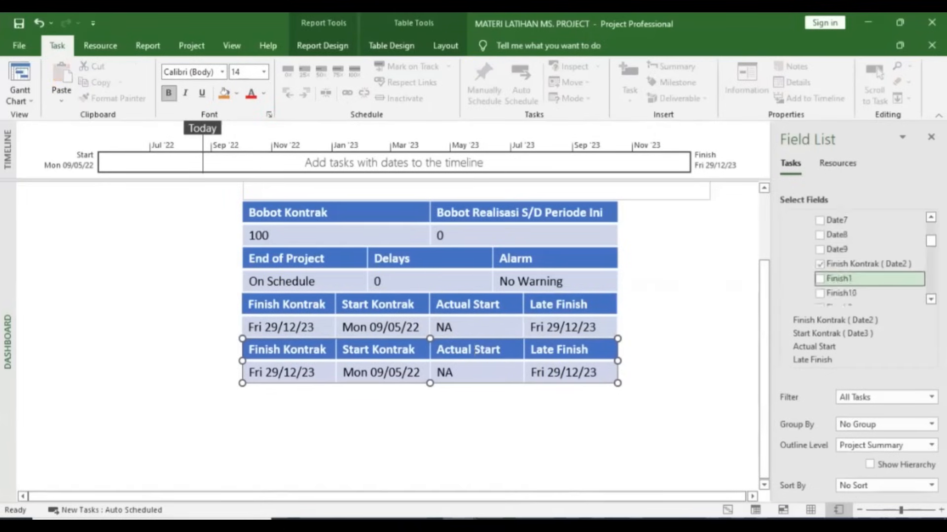
click(819, 265)
scroll(869, 266, down, 5)
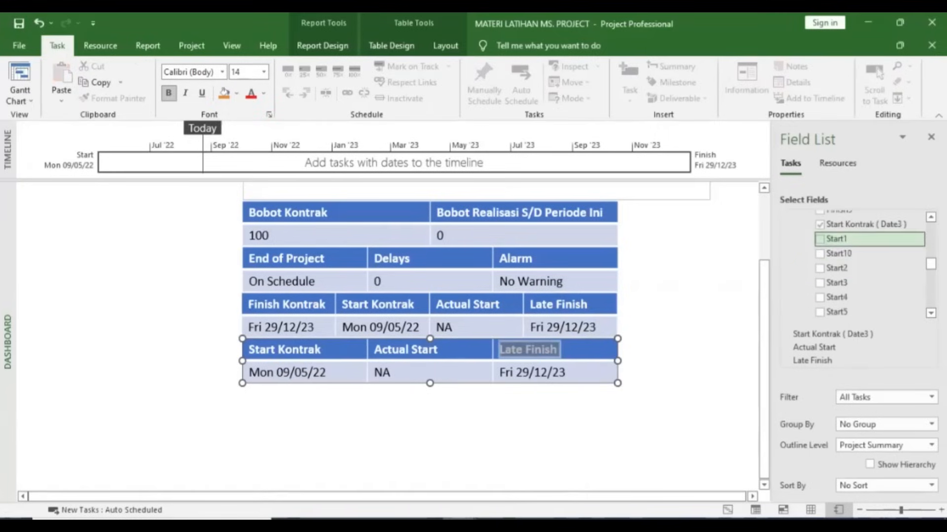
click(820, 225)
scroll(819, 267, down, 2)
click(808, 298)
scroll(809, 297, down, 3)
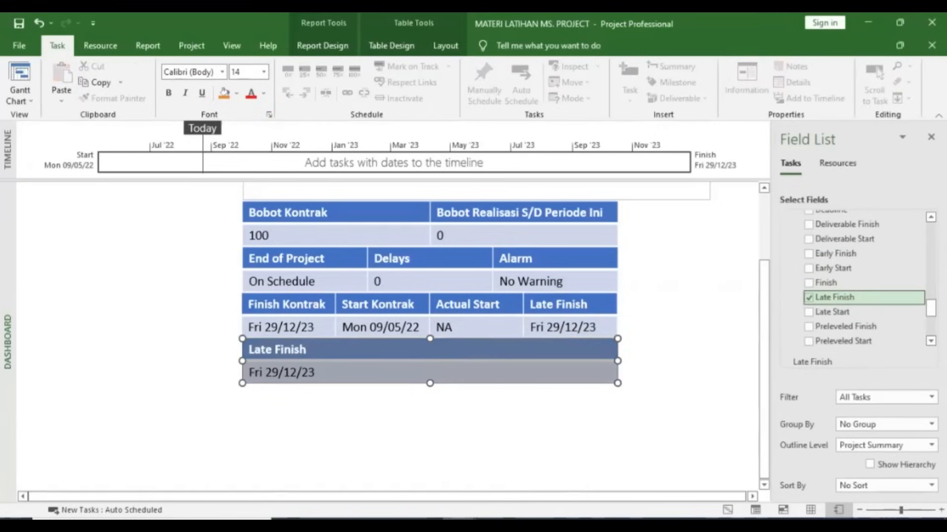
click(809, 297)
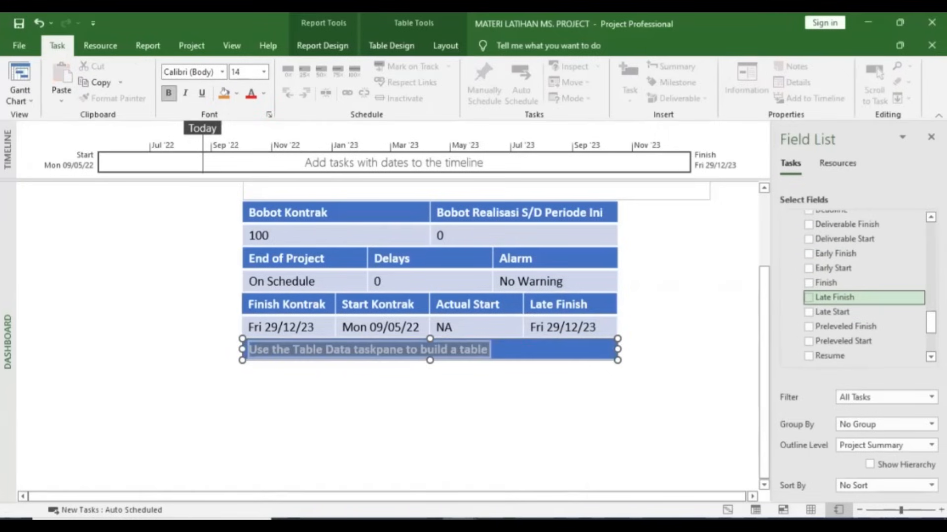
- Add the custom duration field Durasi Kontrak (Duration1) to the emptied table copy below the Finish Kontrak table
scroll(863, 290, down, 3)
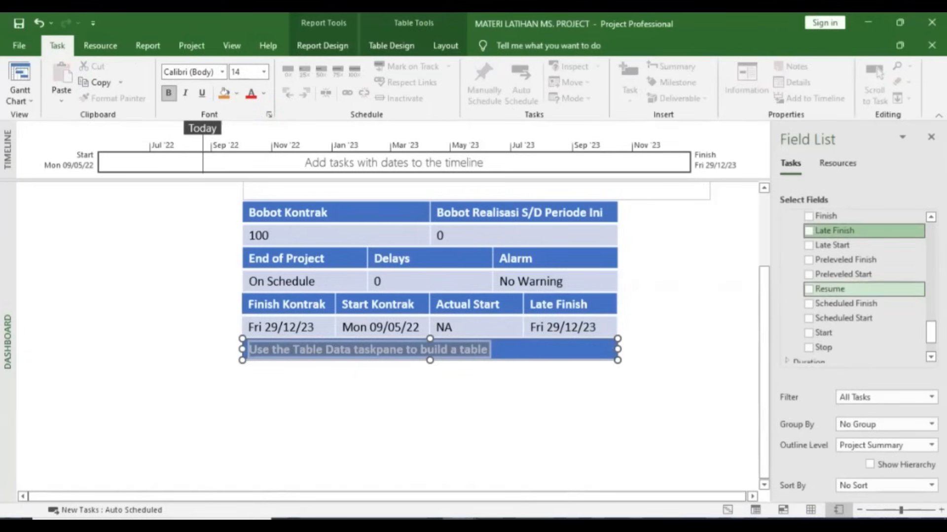
scroll(862, 296, up, 6)
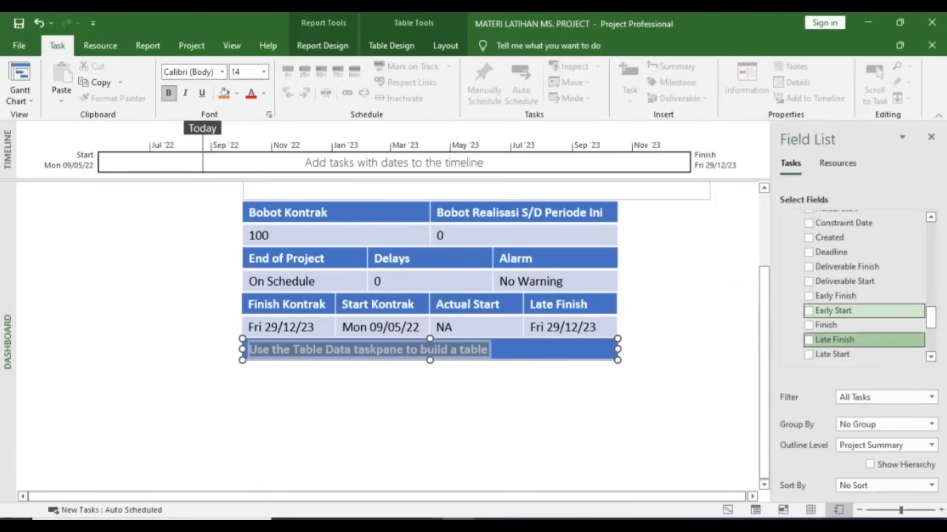
scroll(863, 305, up, 1)
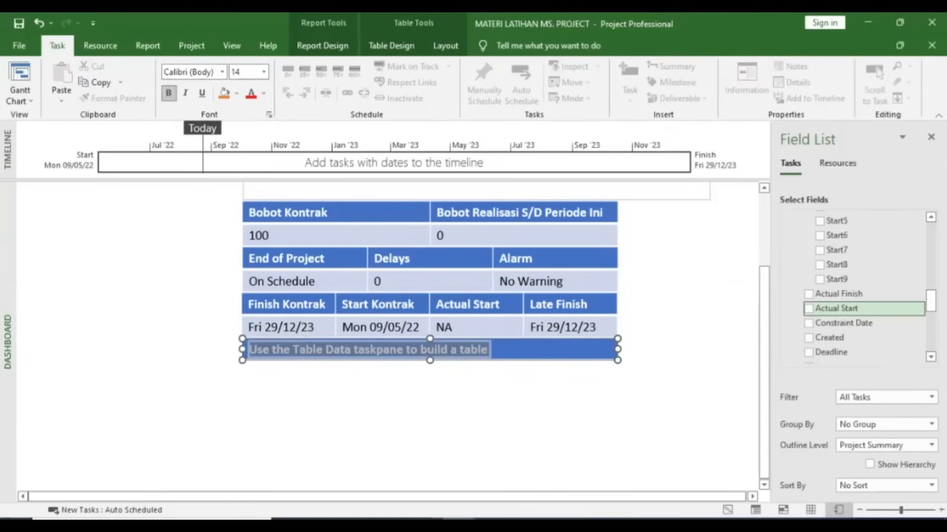
scroll(863, 296, up, 10)
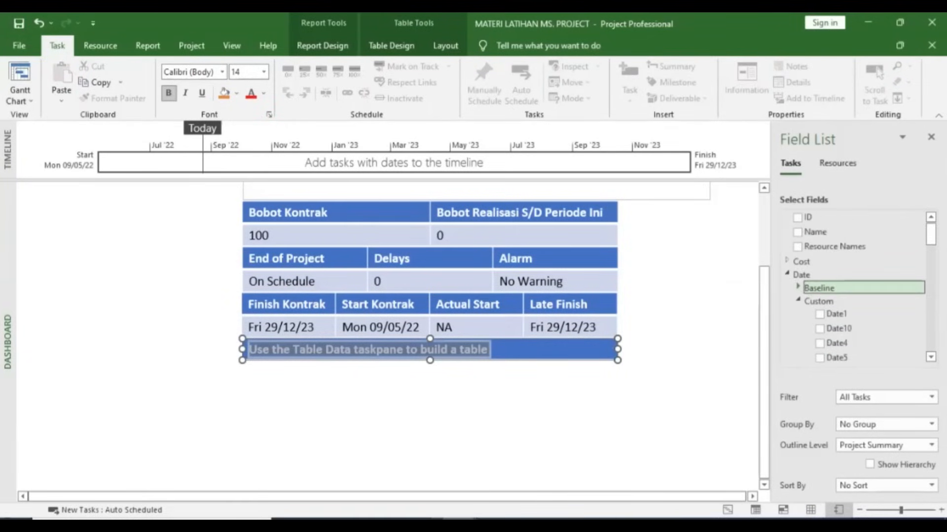
click(789, 276)
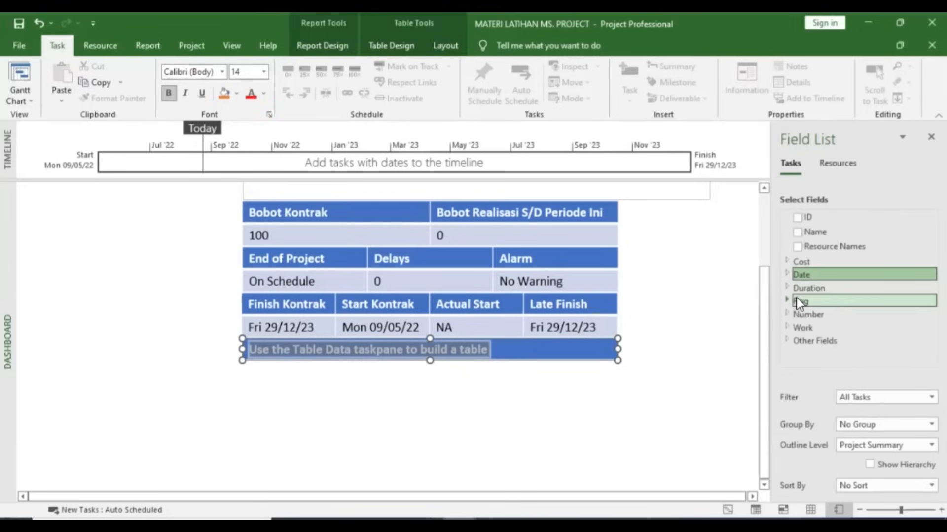
click(788, 286)
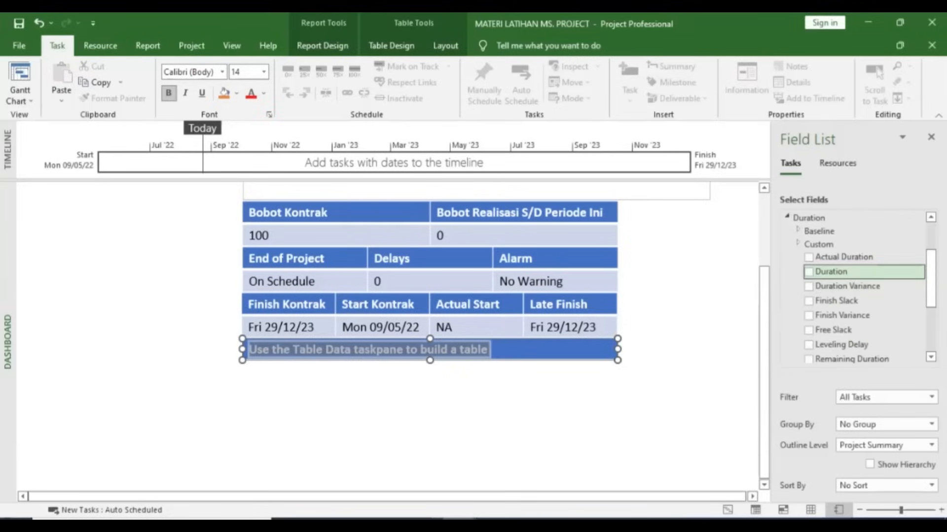
click(800, 245)
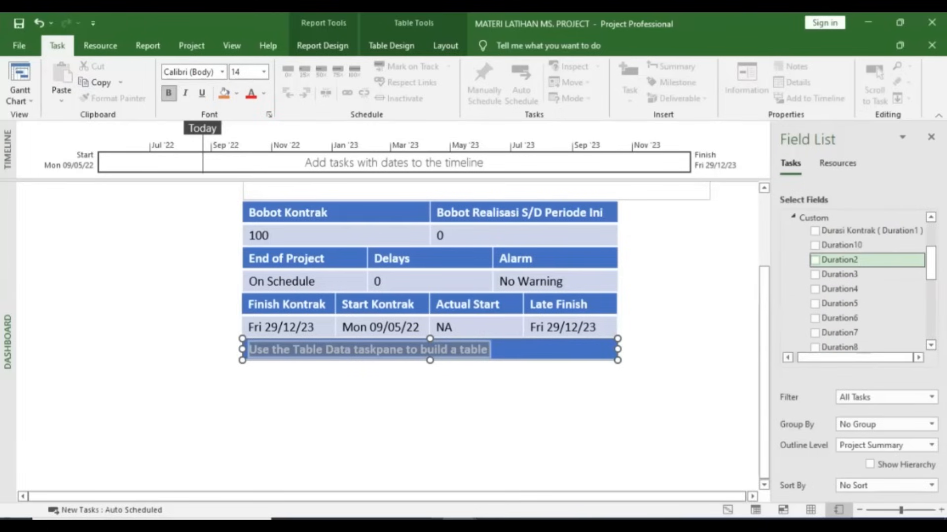
click(815, 230)
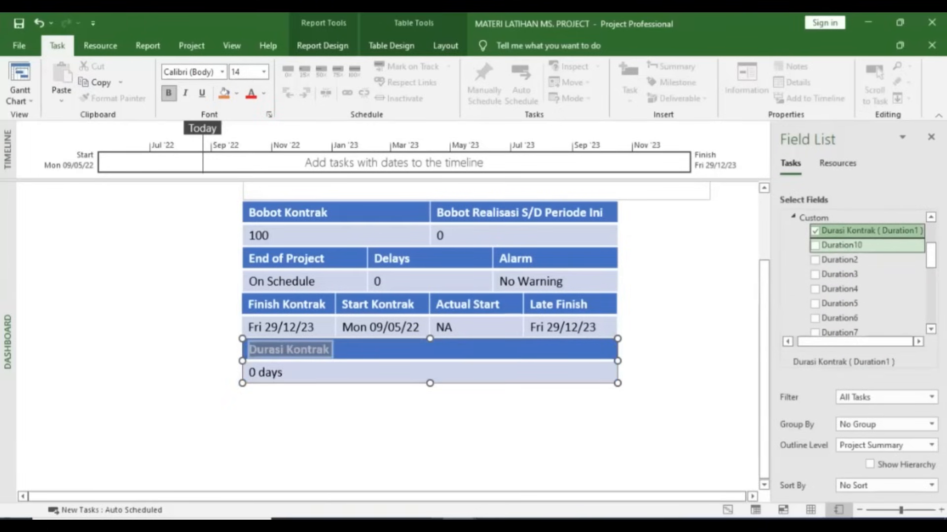
- Add the Duration, Actual Duration and Remaining Duration fields to the Durasi Kontrak table
scroll(860, 291, down, 3)
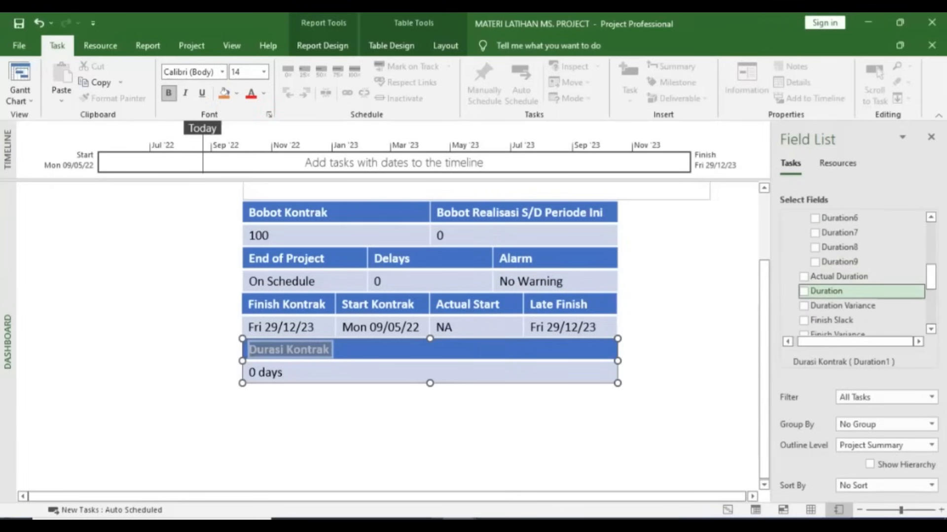
click(803, 291)
scroll(803, 291, down, 1)
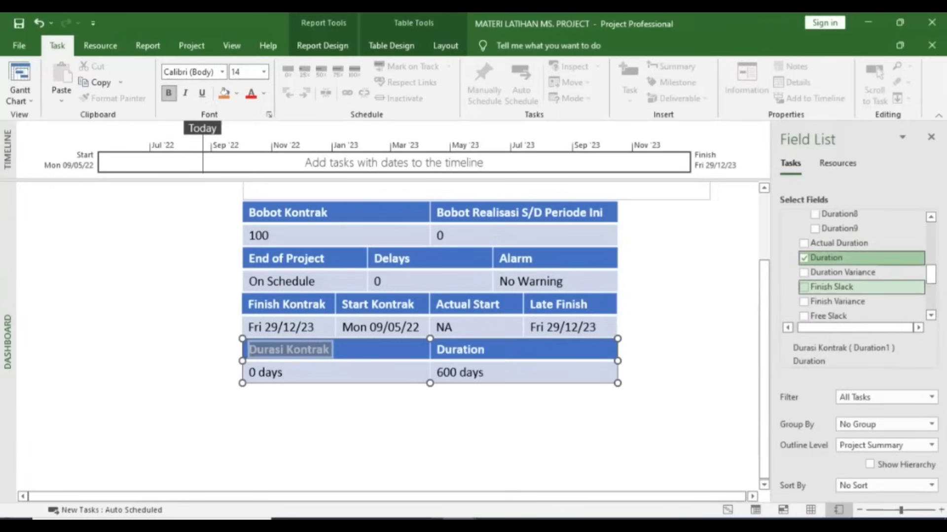
click(803, 244)
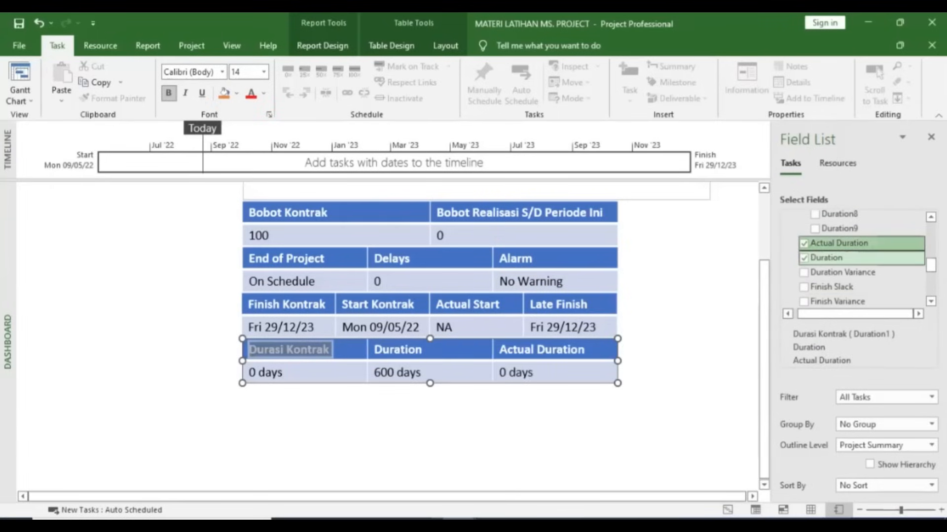
scroll(838, 245, down, 3)
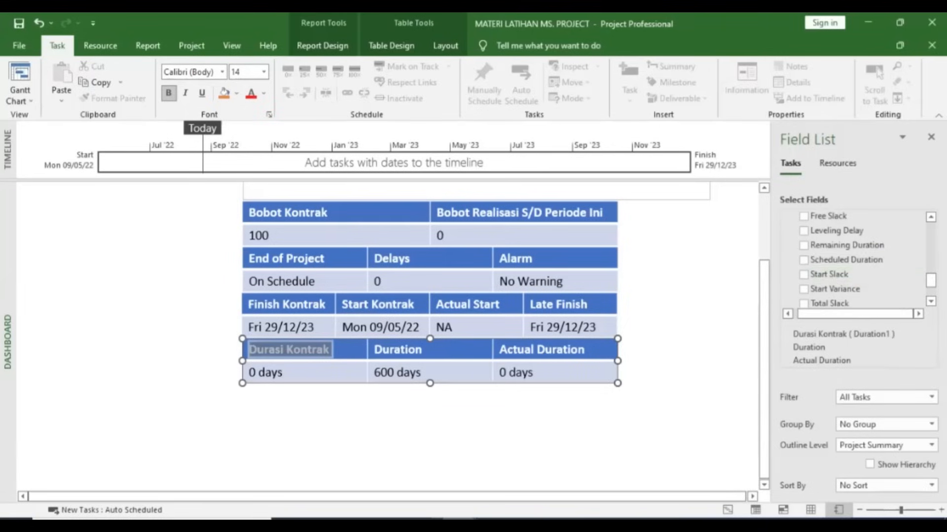
click(803, 245)
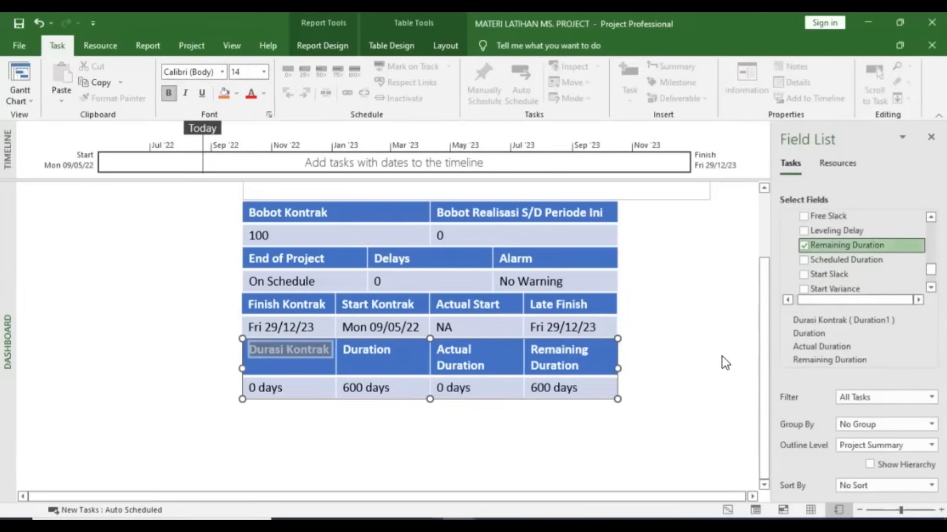
click(644, 377)
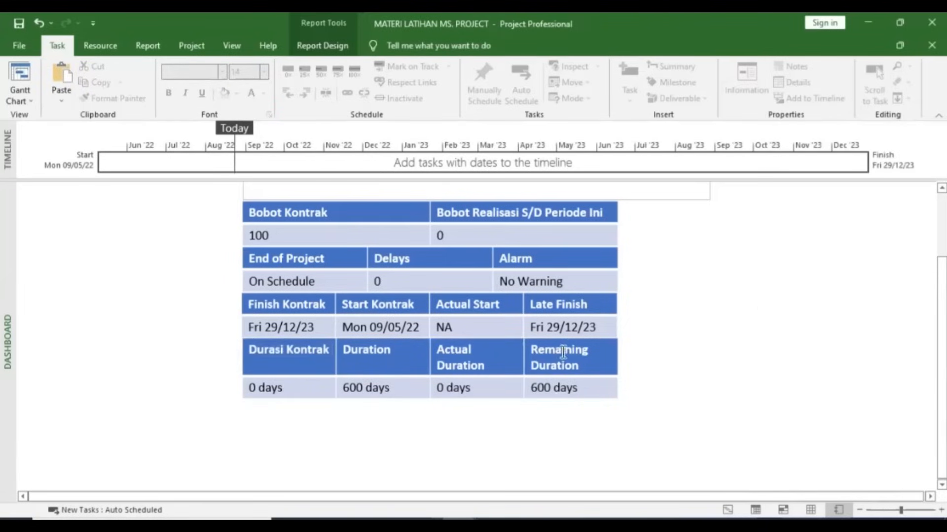
- Check the Duration and Remaining Duration values in the lowest table and compare the duration row with the sample dashboard PDF
drag(577, 387, 531, 387)
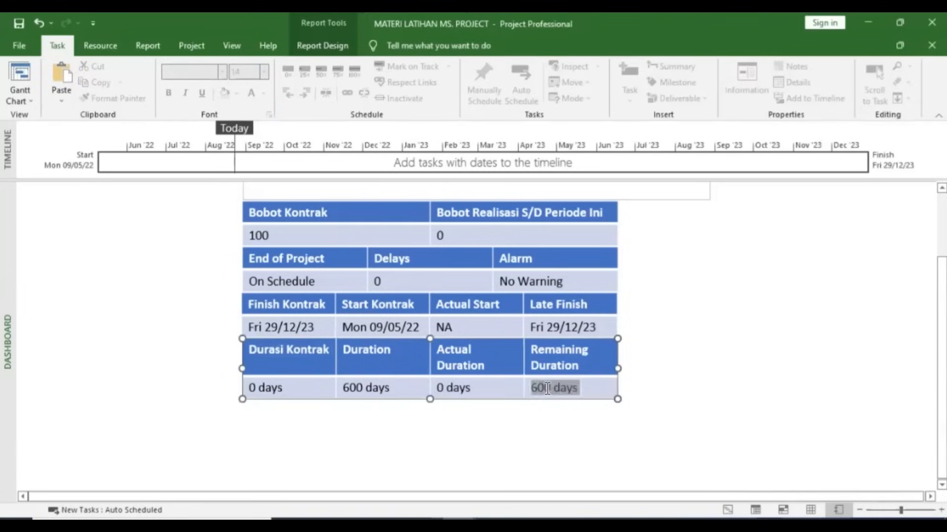
click(572, 387)
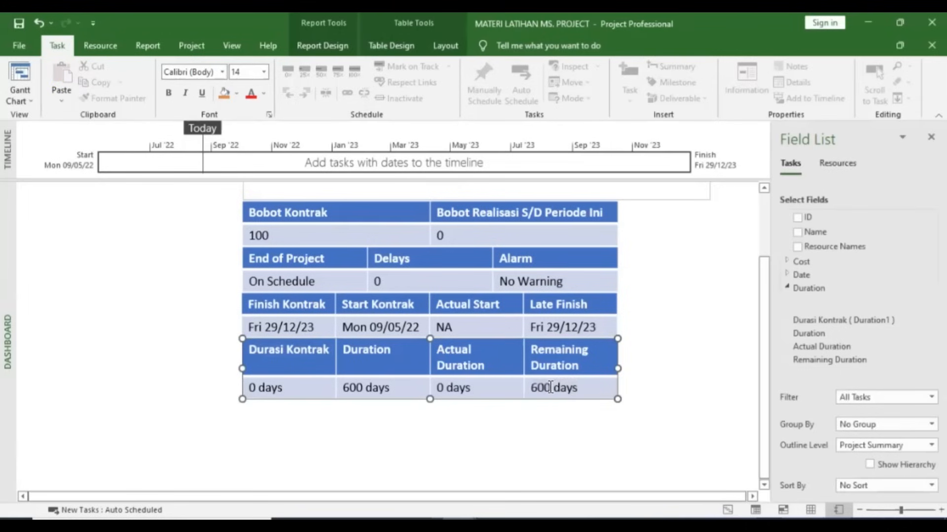
drag(392, 387, 345, 388)
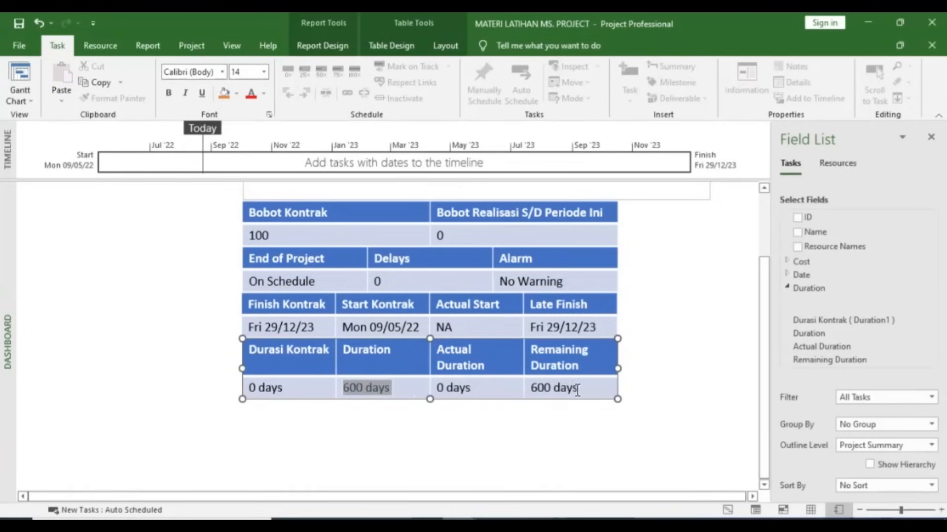
drag(578, 389, 536, 390)
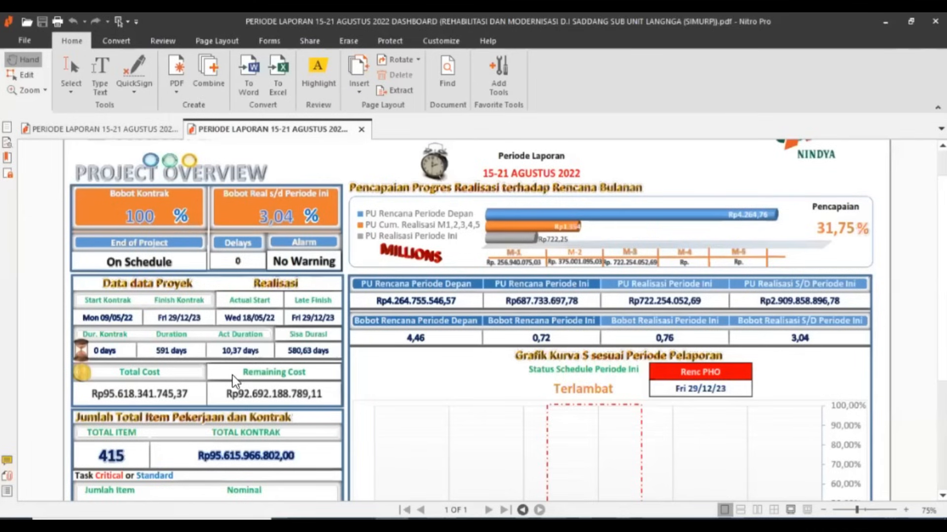
key(alt+Tab)
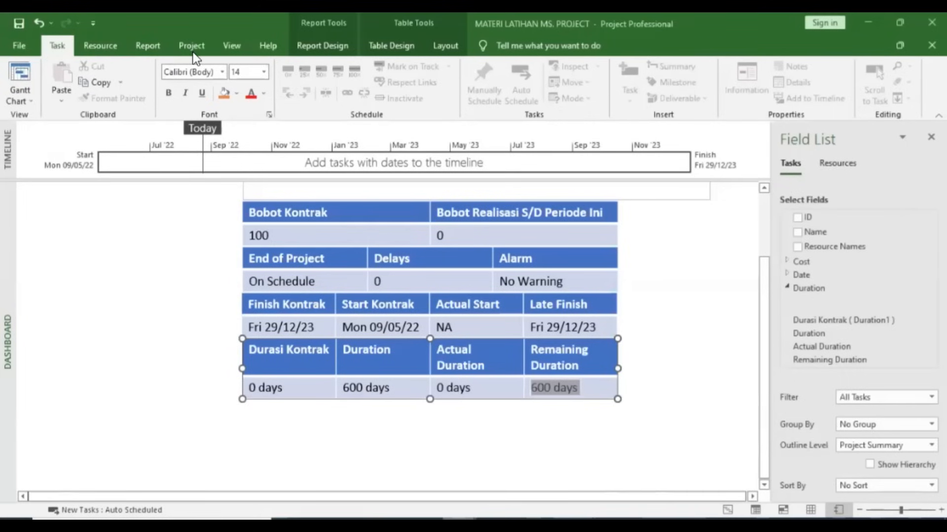
- Enable the formula ([Date2]-[Date3])*480 for the custom task duration field Durasi Kontrak, accepting replacement of its existing data
click(210, 95)
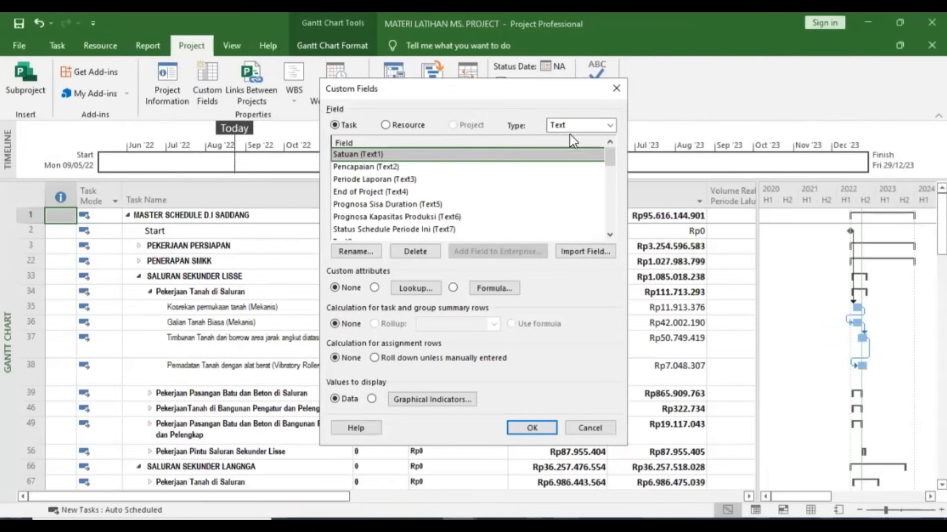
click(580, 128)
click(573, 156)
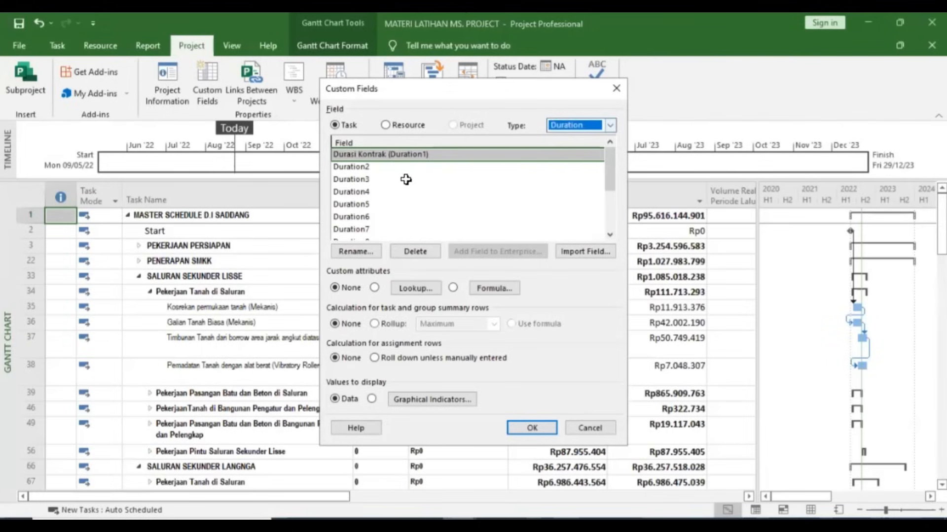
click(494, 288)
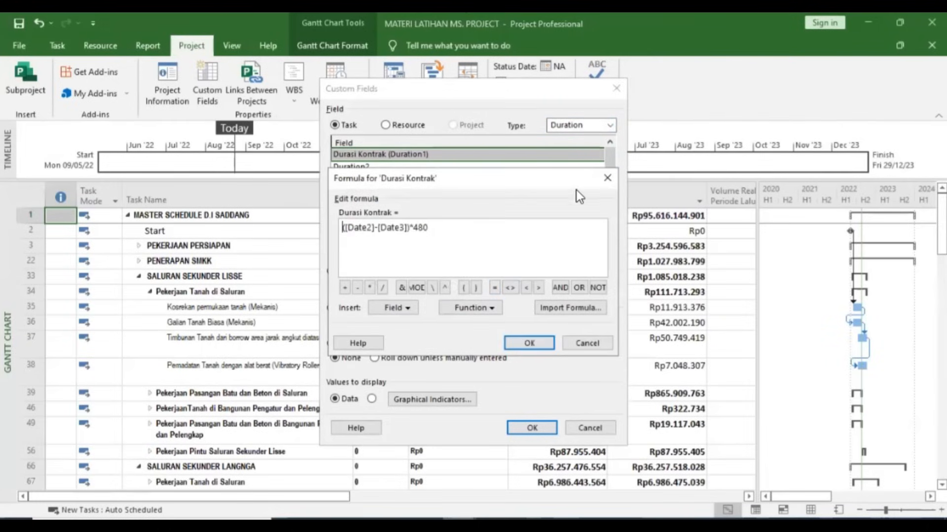
click(607, 178)
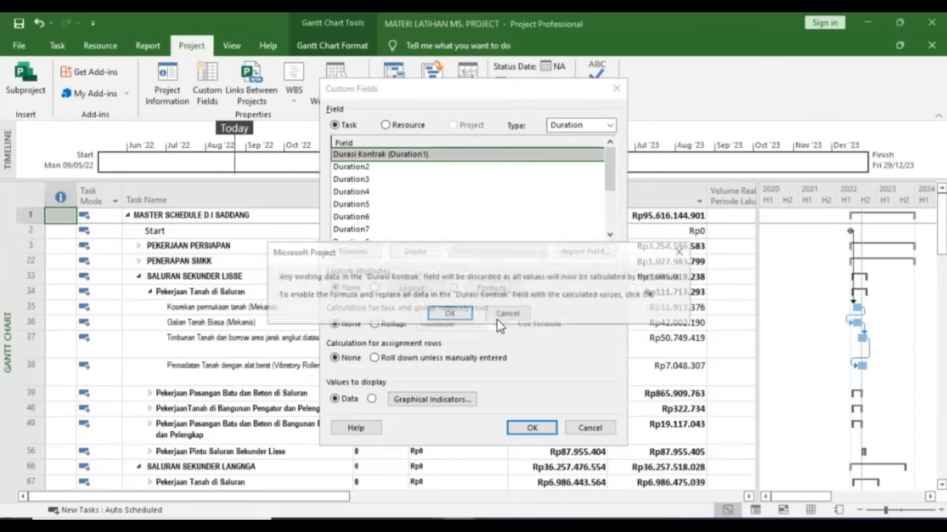
key(Return)
click(528, 426)
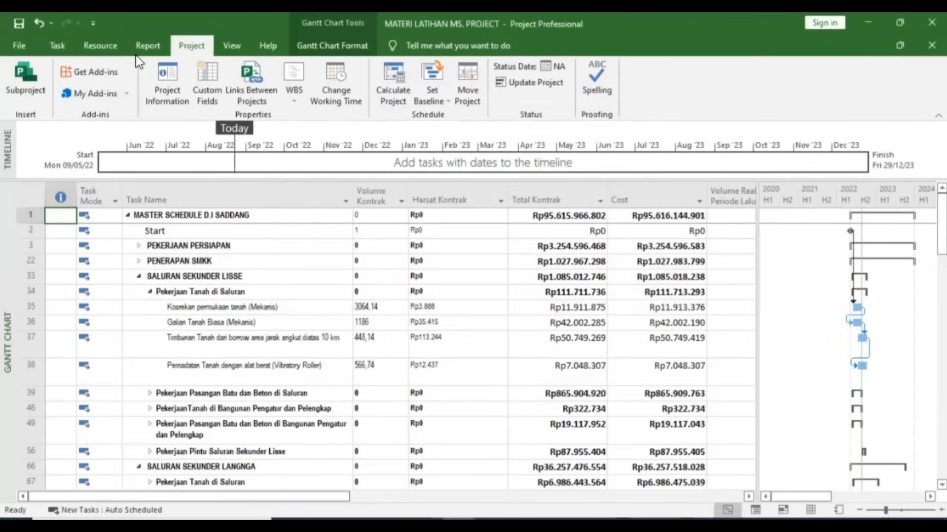
- Reopen the DASHBOARD report and check the Durasi Kontrak value in the lowest table
click(148, 46)
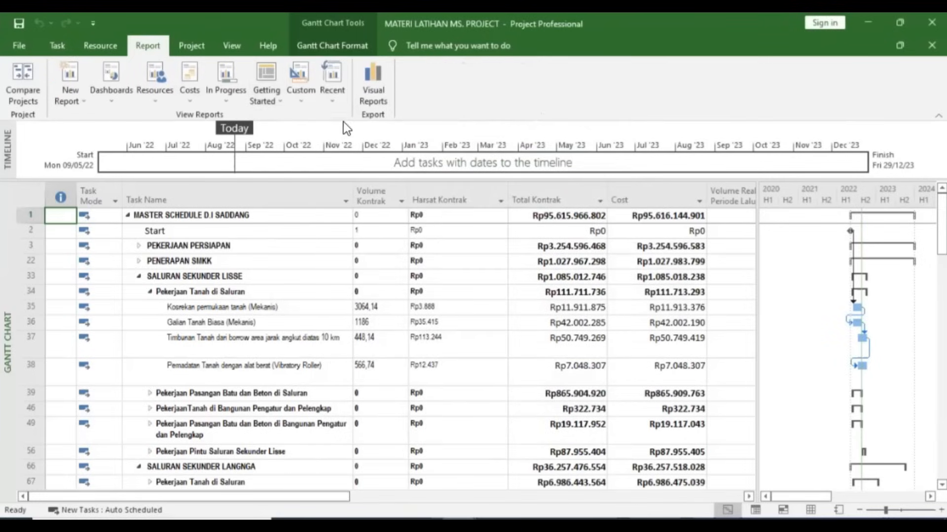
click(332, 96)
click(347, 117)
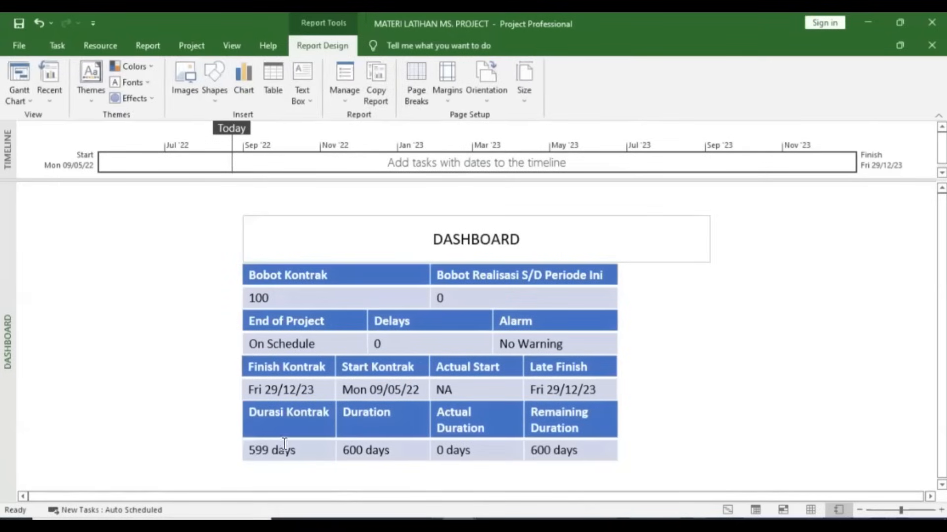
scroll(276, 409, down, 2)
scroll(275, 404, down, 1)
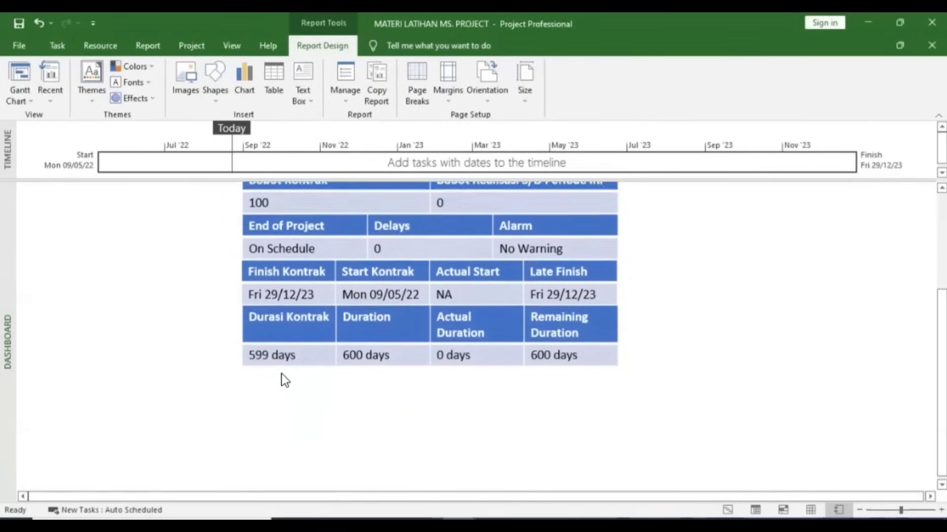
double_click(258, 353)
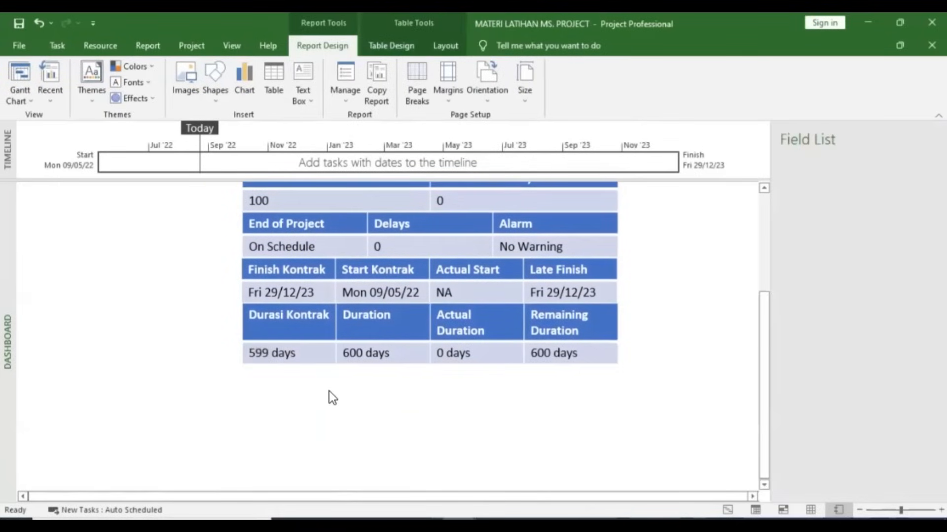
click(330, 389)
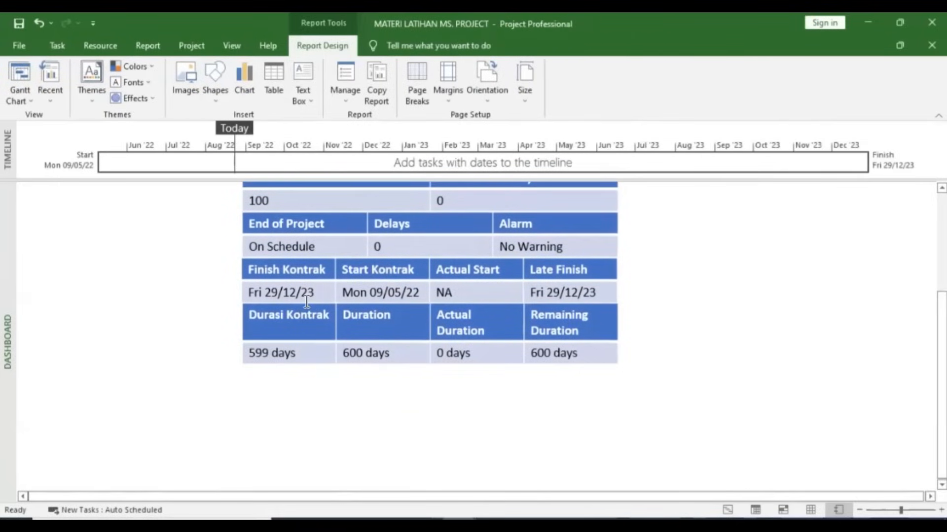
- Examine the Durasi Kontrak value alongside the other durations and compare it with the sample dashboard PDF
scroll(288, 302, down, 2)
scroll(288, 302, down, 1)
triple_click(268, 298)
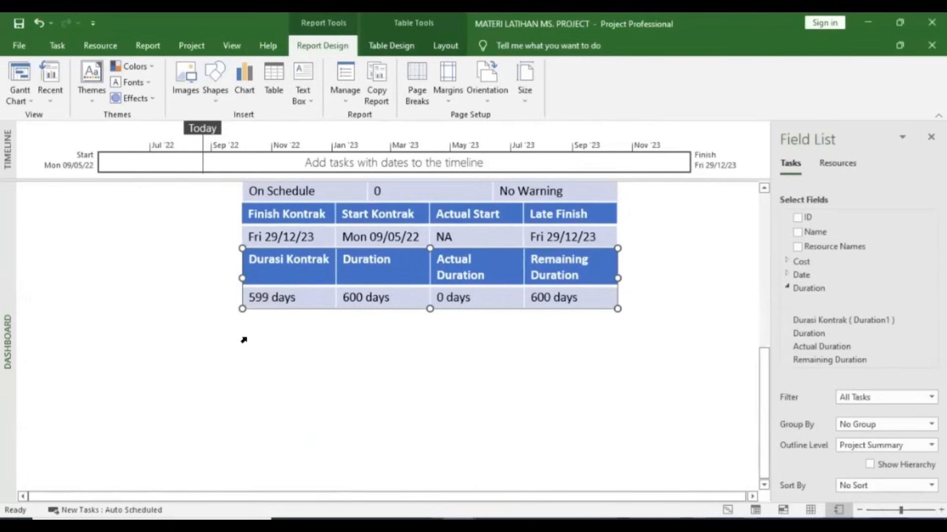
scroll(244, 340, up, 2)
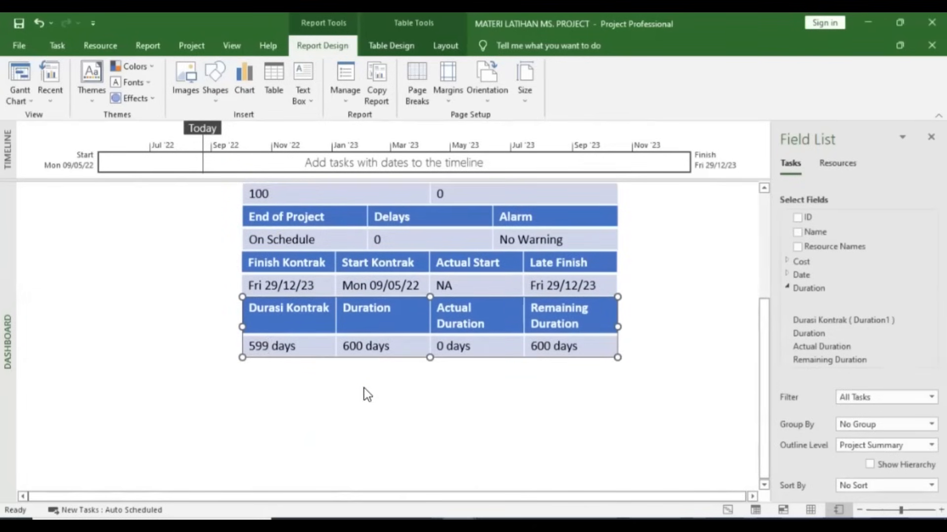
click(332, 378)
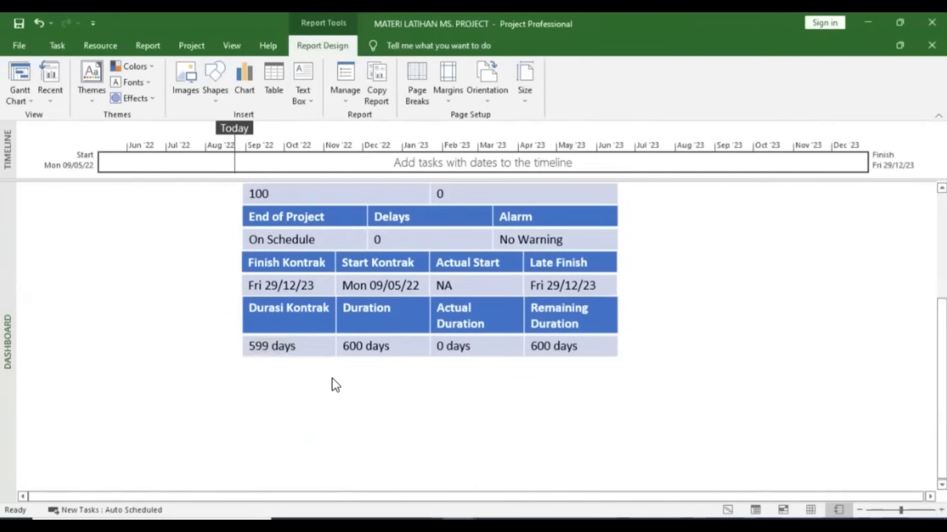
scroll(333, 378, down, 2)
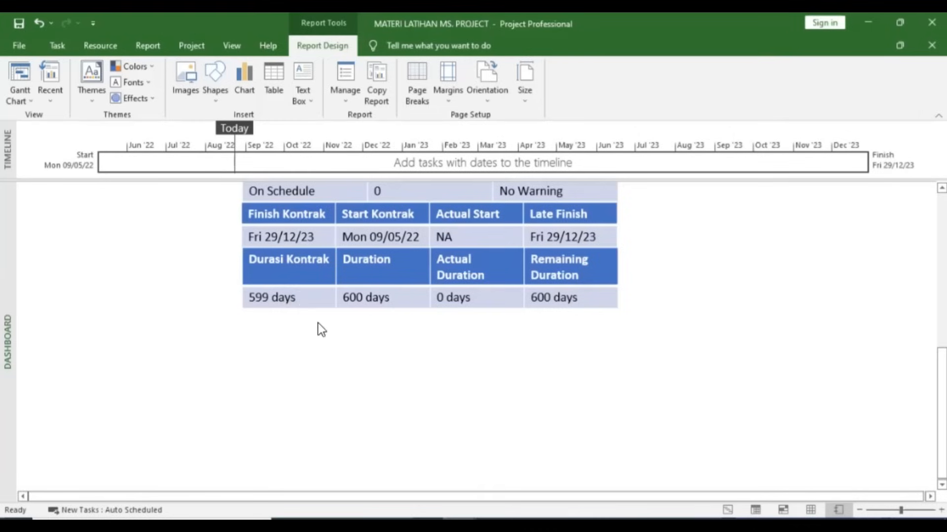
drag(292, 300, 256, 297)
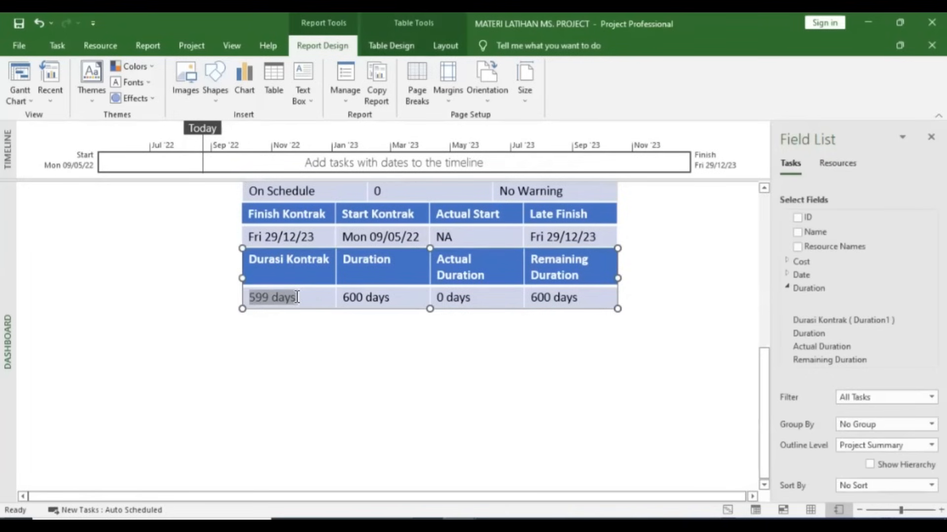
key(Right)
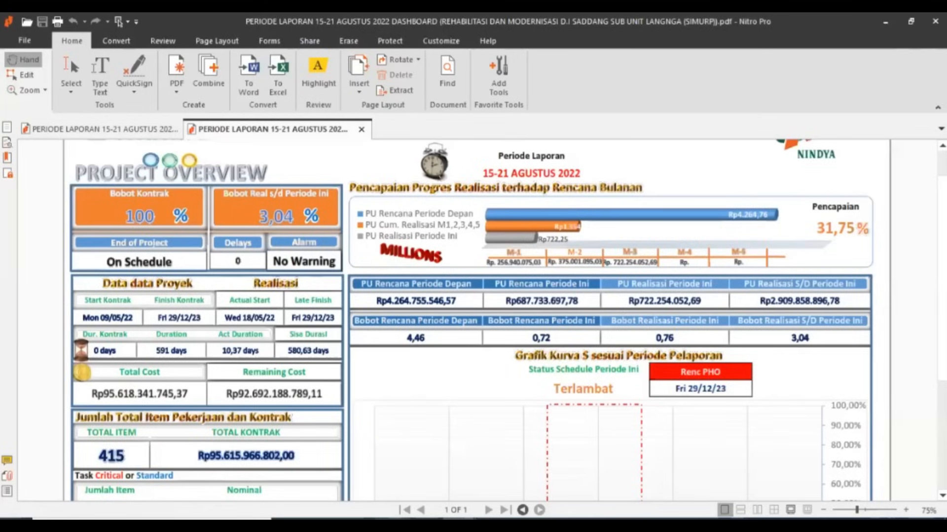
- Review the cost section of the sample PDF, then switch to Microsoft Project and place a copy of the duration table directly beneath the original
scroll(609, 415, down, 3)
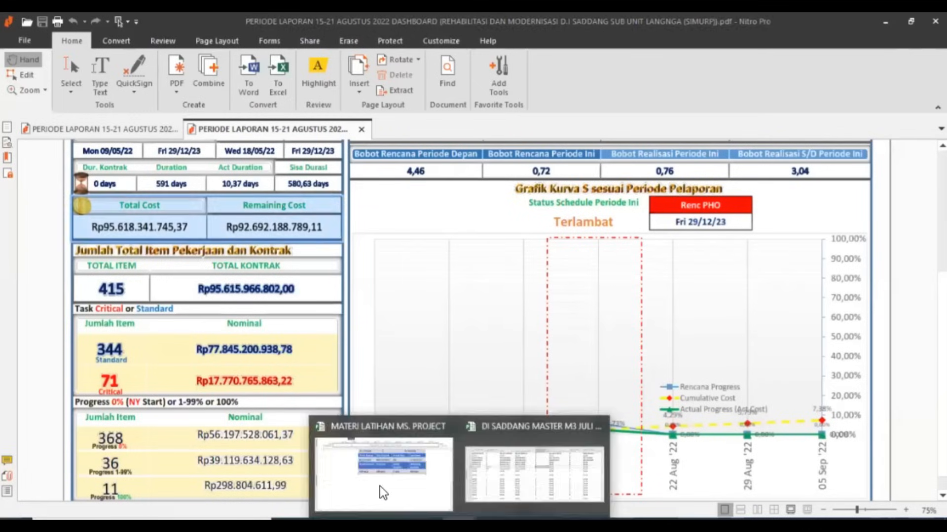
click(406, 461)
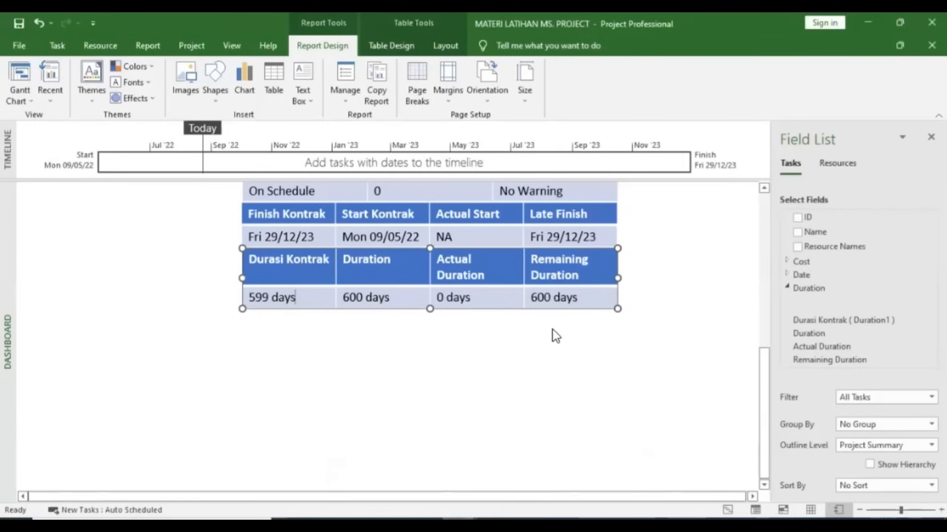
click(500, 310)
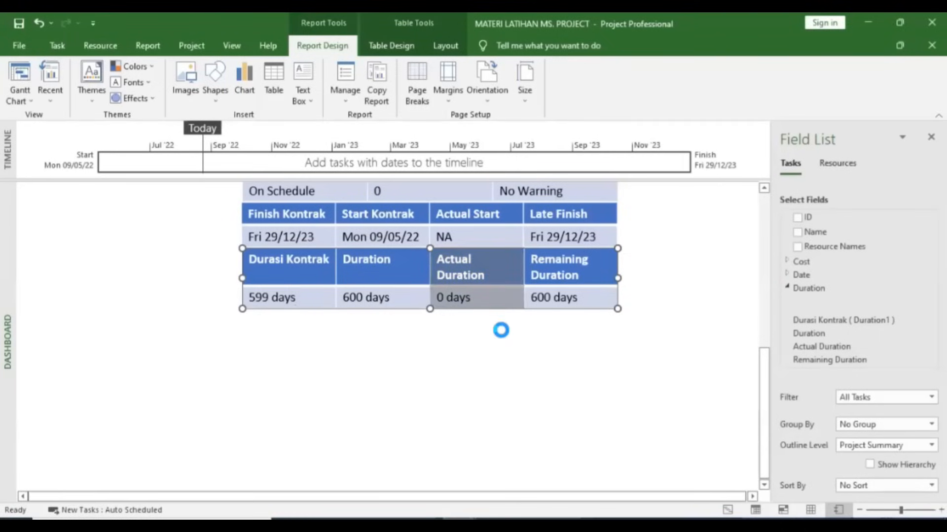
click(488, 324)
key(ctrl+c)
key(ctrl+v)
drag(480, 332, 472, 367)
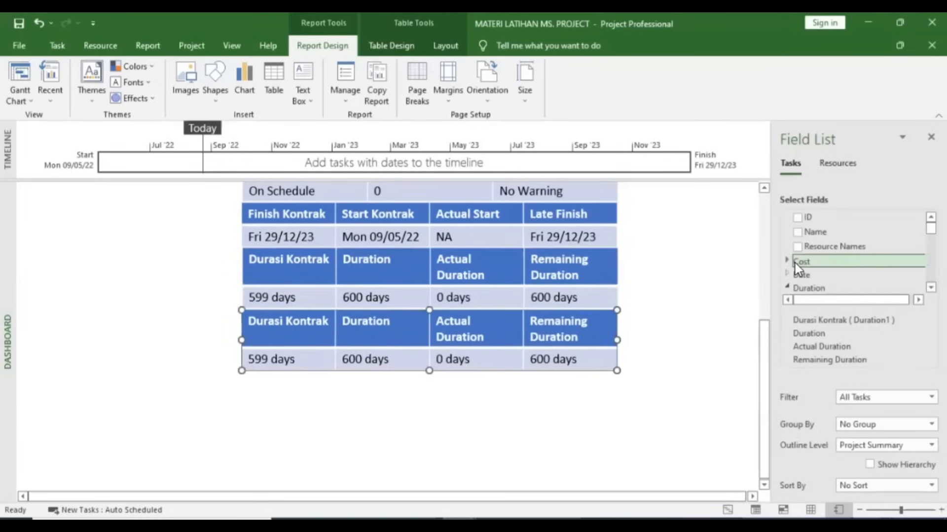
- Remove the Durasi Kontrak, Duration, Actual Duration and Remaining Duration fields from the copied table
scroll(795, 262, down, 3)
scroll(795, 263, up, 4)
scroll(795, 262, down, 3)
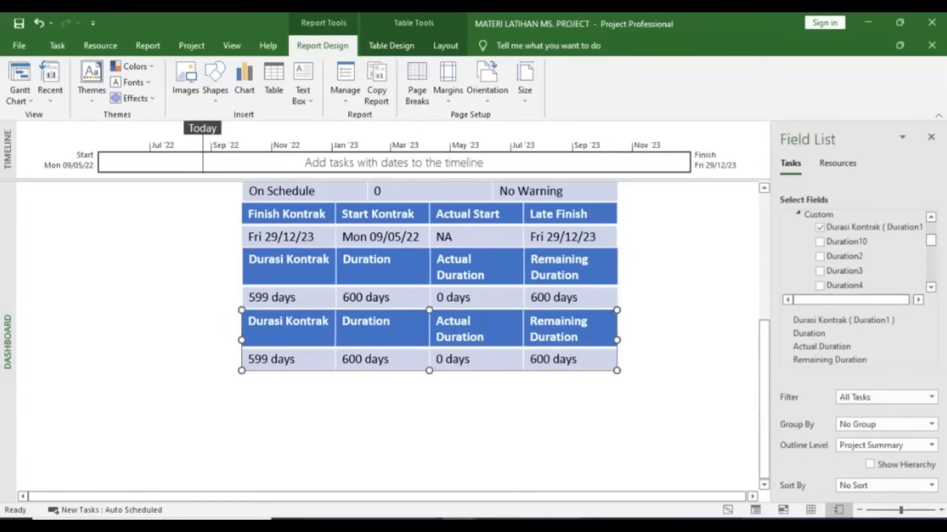
click(820, 228)
scroll(838, 267, down, 2)
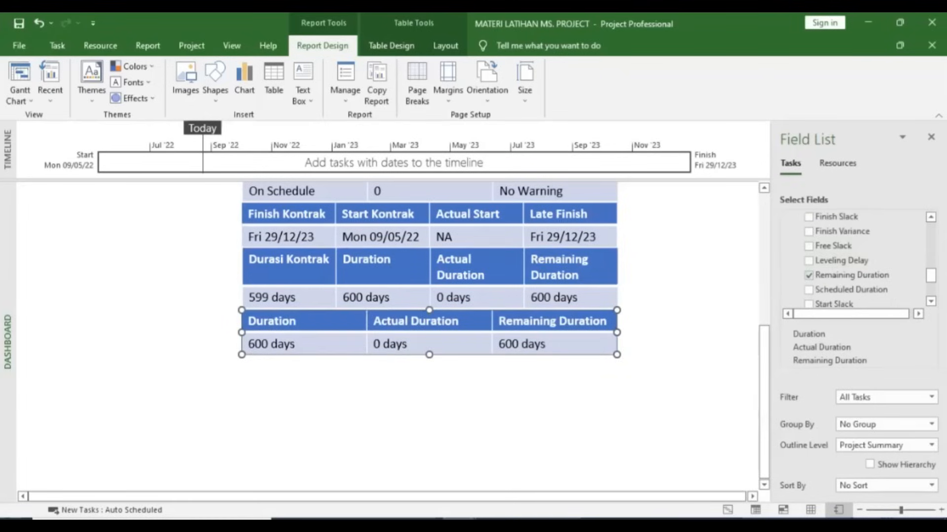
click(809, 272)
scroll(838, 269, up, 1)
click(808, 273)
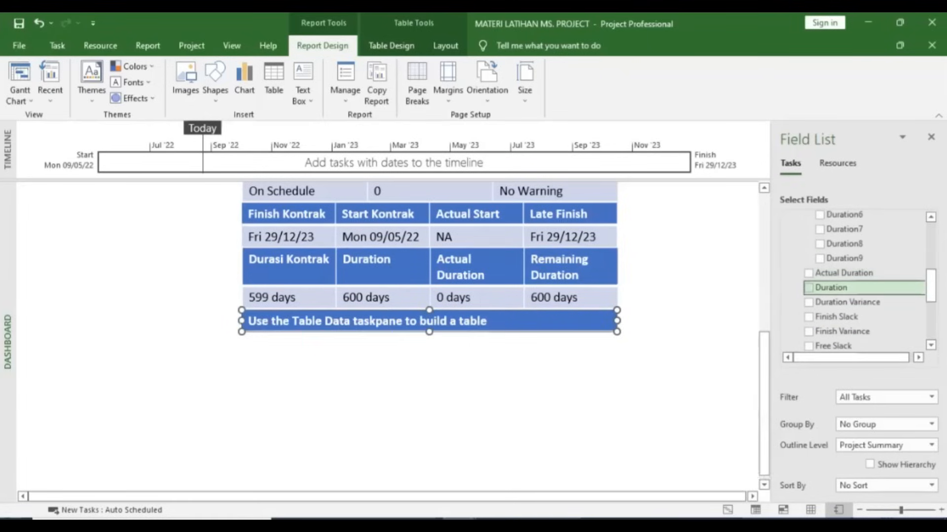
click(808, 288)
scroll(794, 256, up, 4)
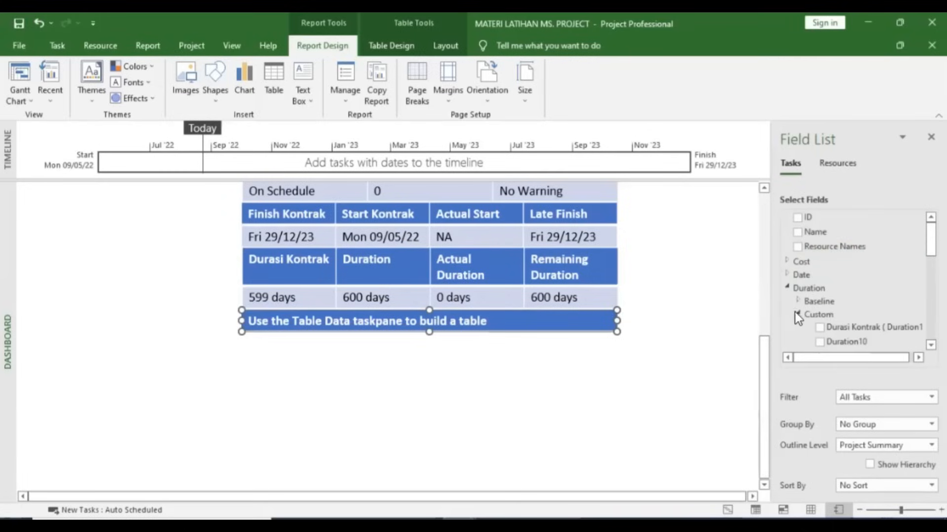
- Add the Cost and Remaining Cost fields to the emptied table below the durations
click(786, 285)
click(787, 261)
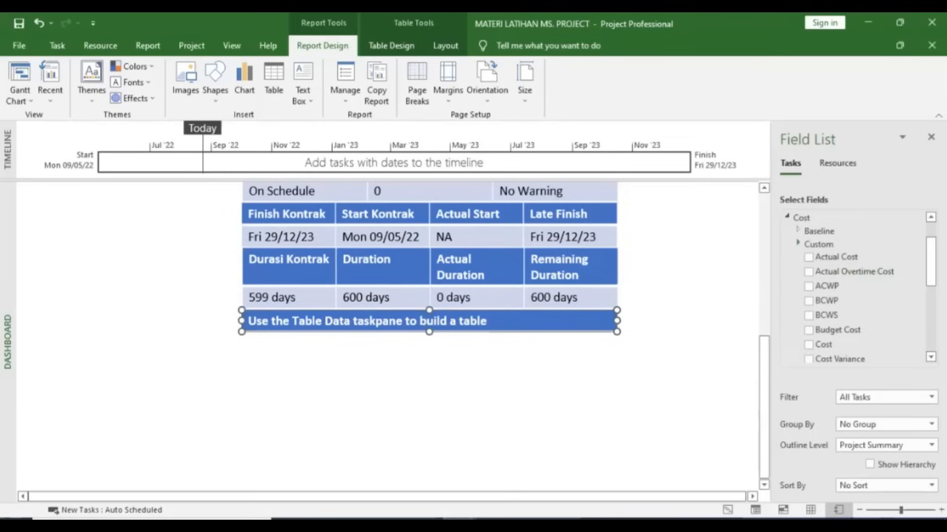
click(798, 243)
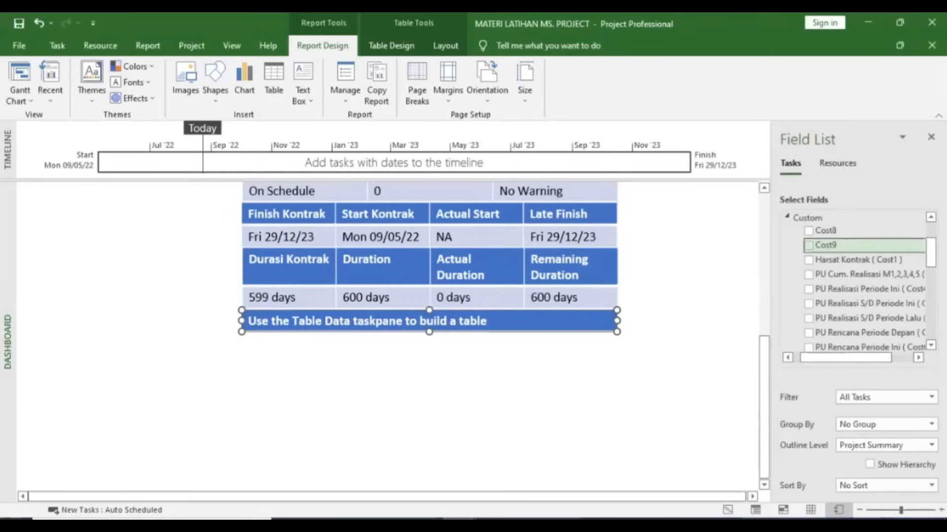
scroll(798, 244, up, 2)
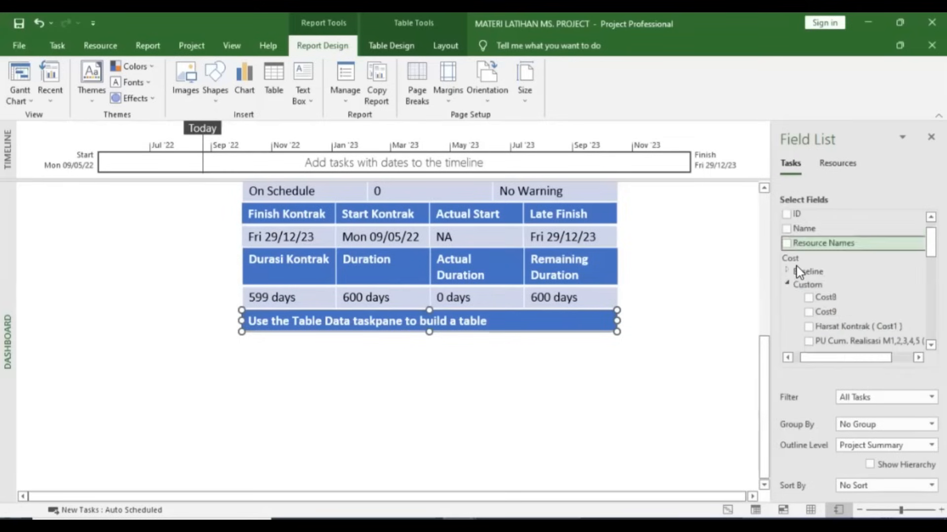
click(788, 284)
scroll(803, 310, down, 3)
click(808, 289)
scroll(838, 296, down, 2)
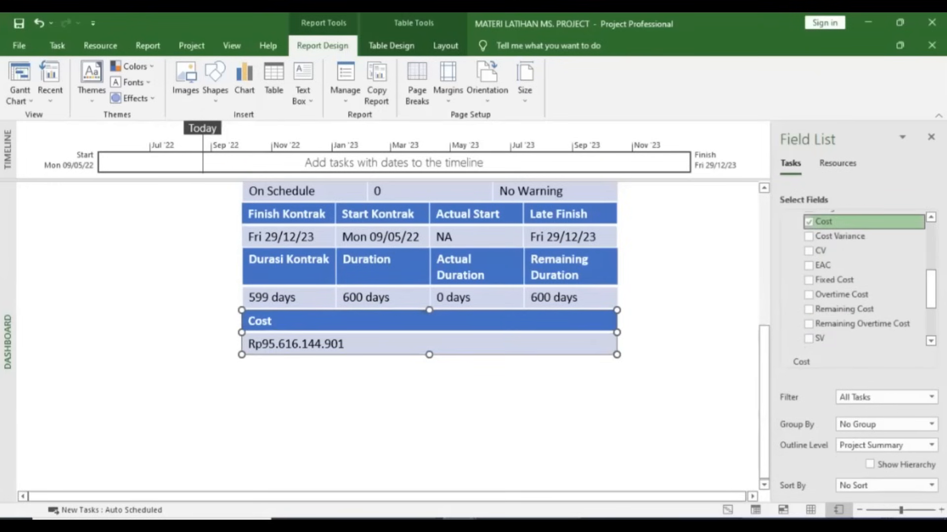
click(808, 309)
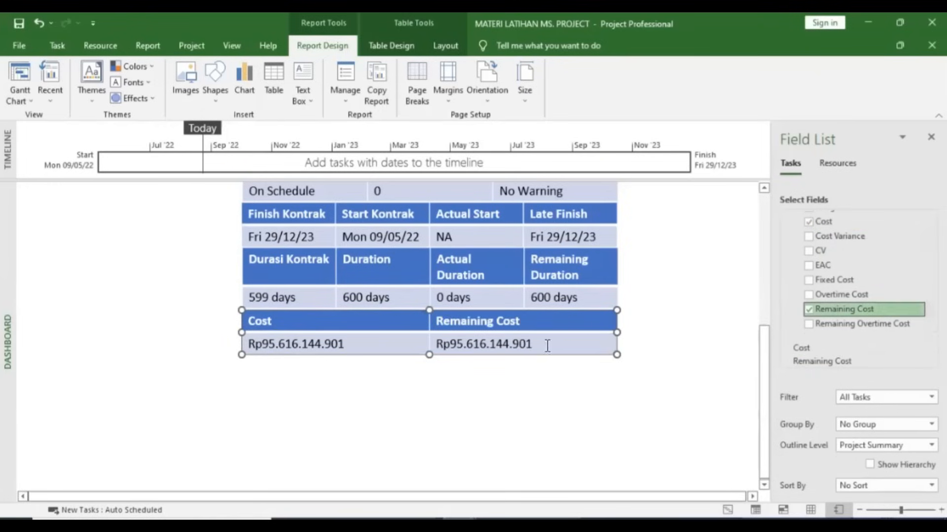
- Check the Remaining Cost value in the new table and compare the cost row with the sample dashboard PDF
drag(548, 345, 461, 346)
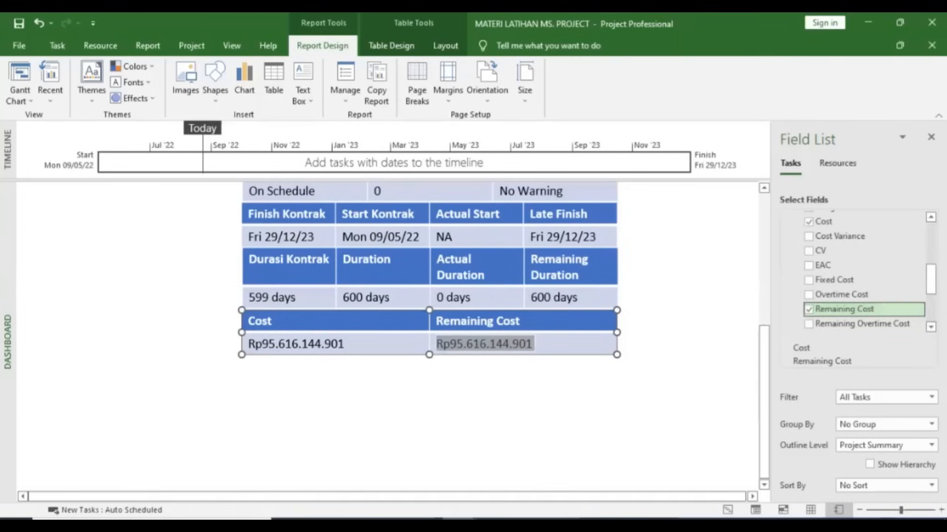
scroll(863, 305, down, 1)
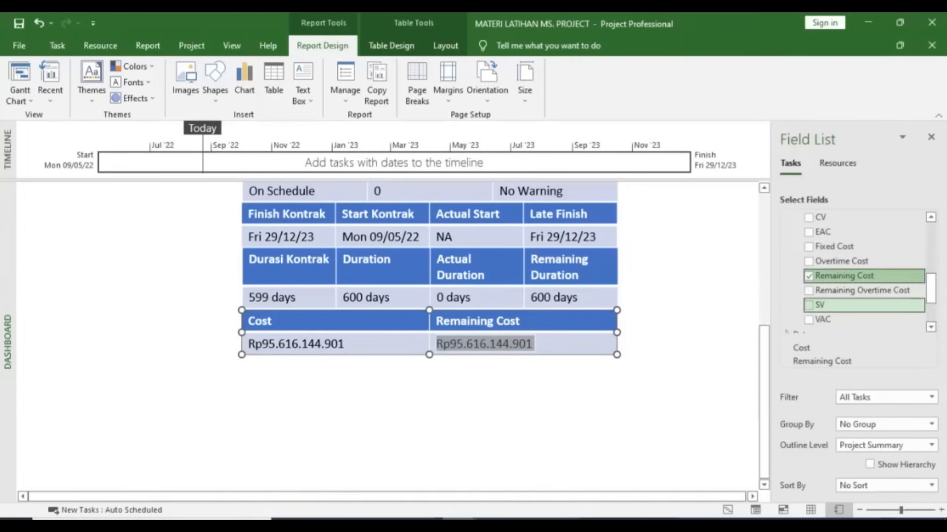
scroll(863, 303, down, 1)
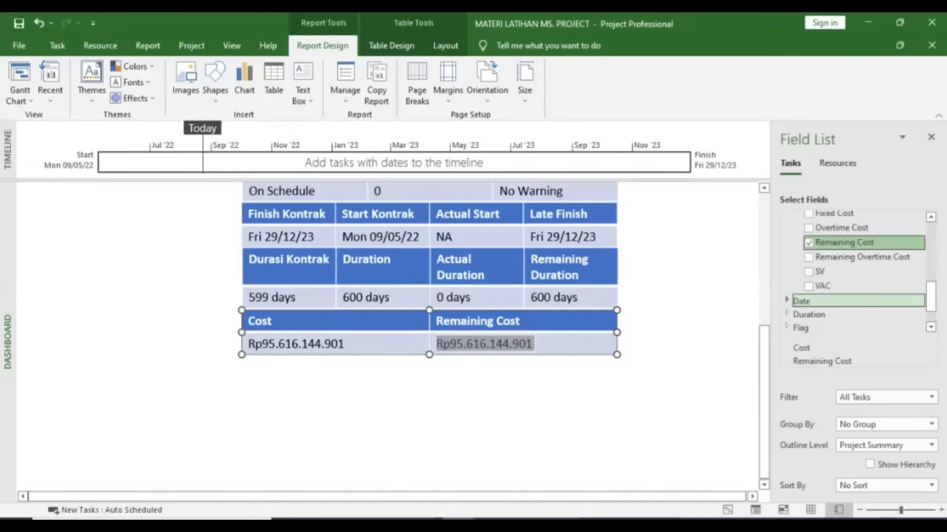
click(520, 418)
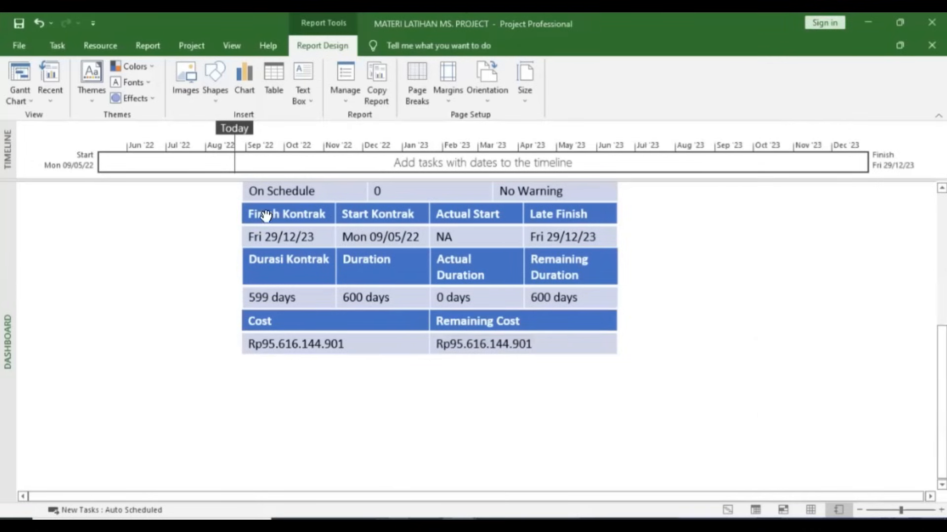
key(alt+Tab)
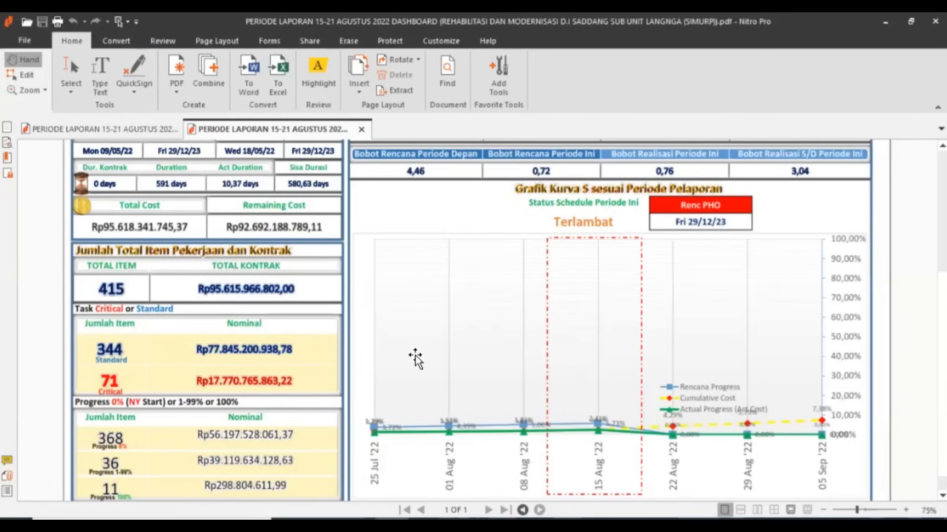
key(alt+Tab)
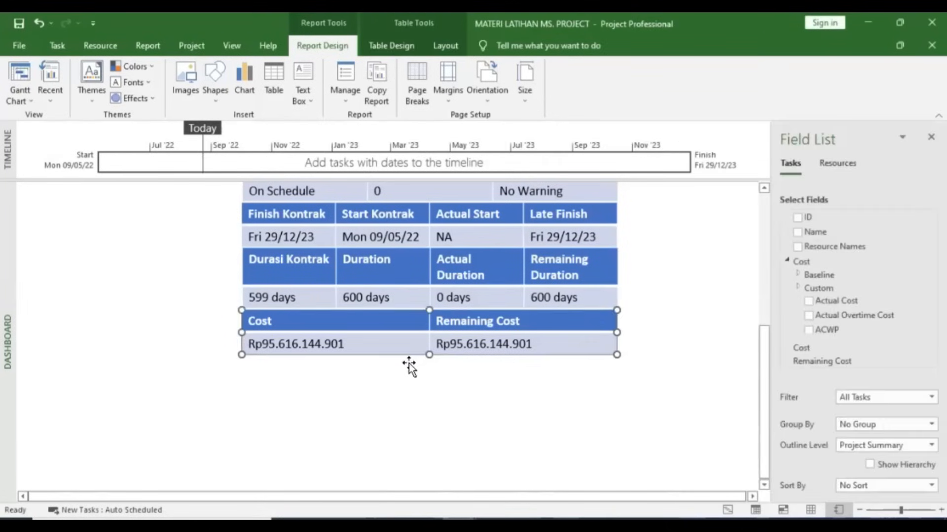
- Place a copy of the cost table directly beneath it and remove the Cost and Remaining Cost fields from the copy
drag(409, 363, 399, 405)
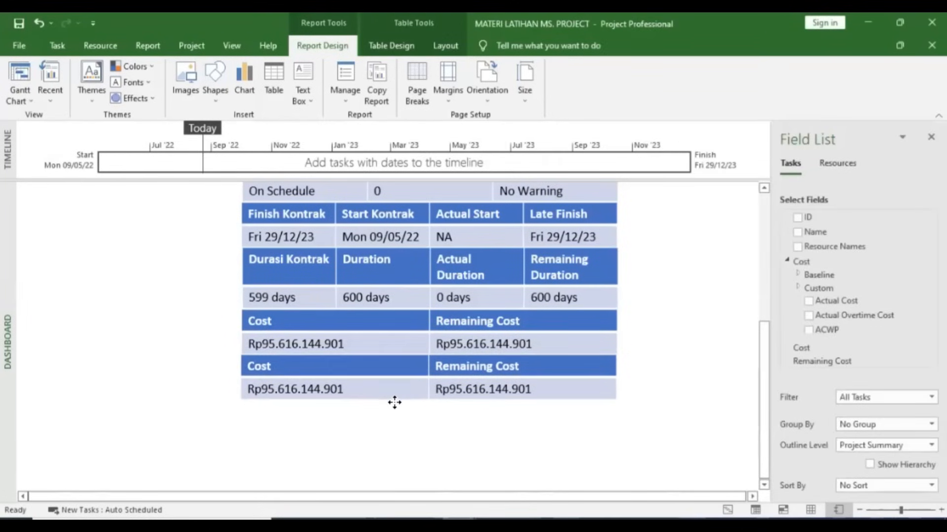
click(385, 378)
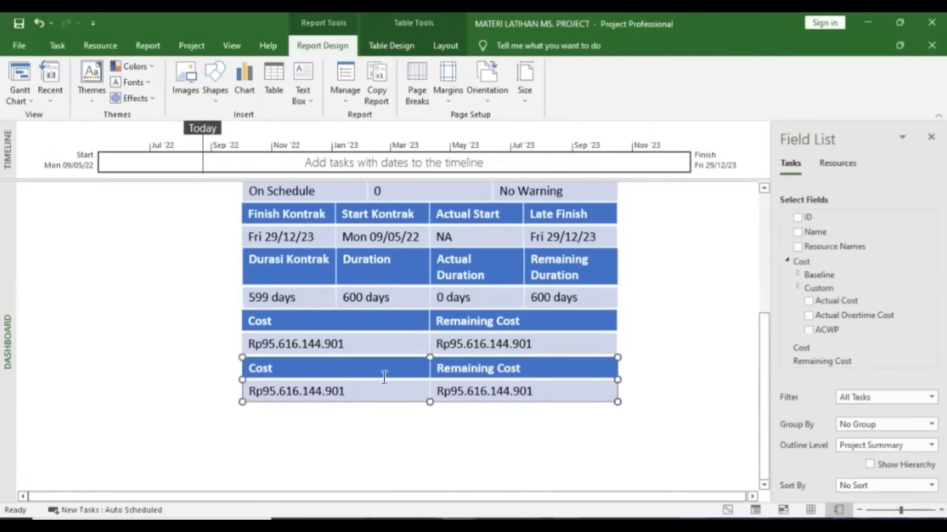
scroll(838, 284, down, 3)
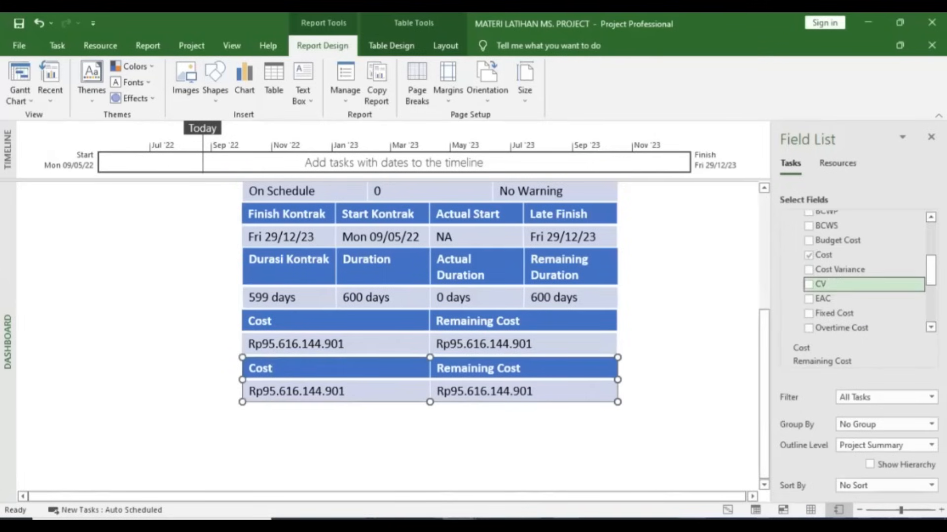
click(808, 255)
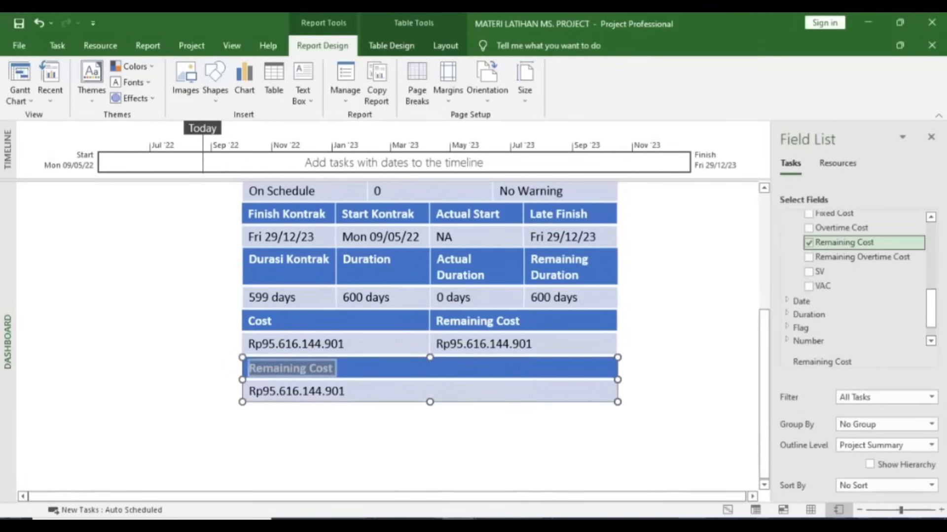
click(808, 242)
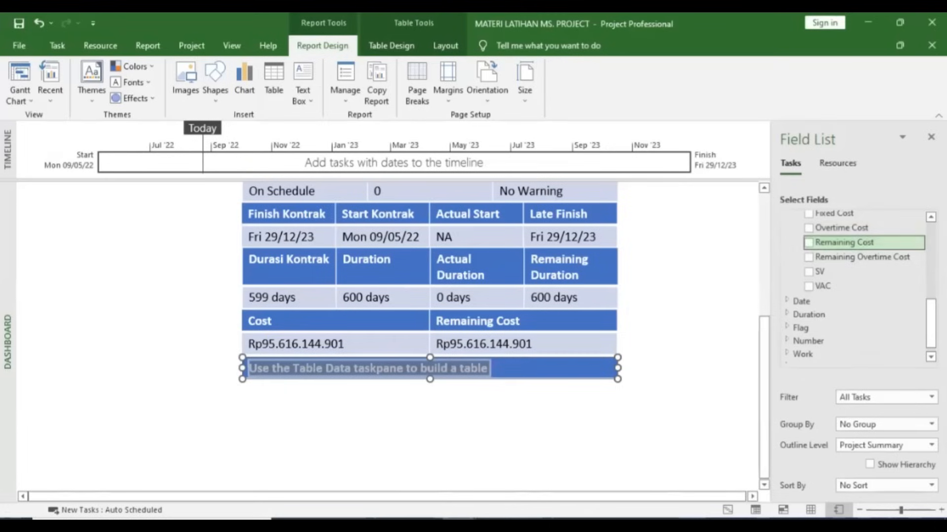
- Look through the custom and standard Number fields for a field to put in the emptied table below the costs
scroll(797, 256, up, 5)
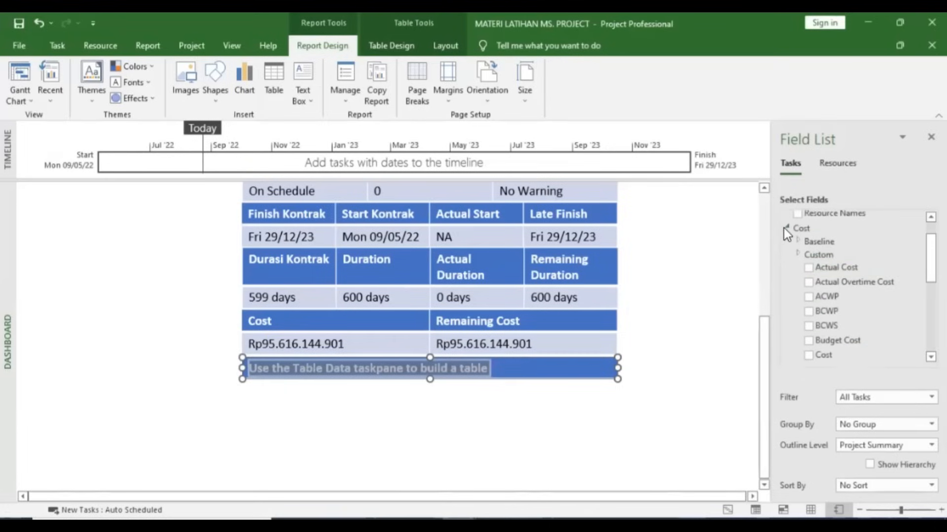
click(786, 228)
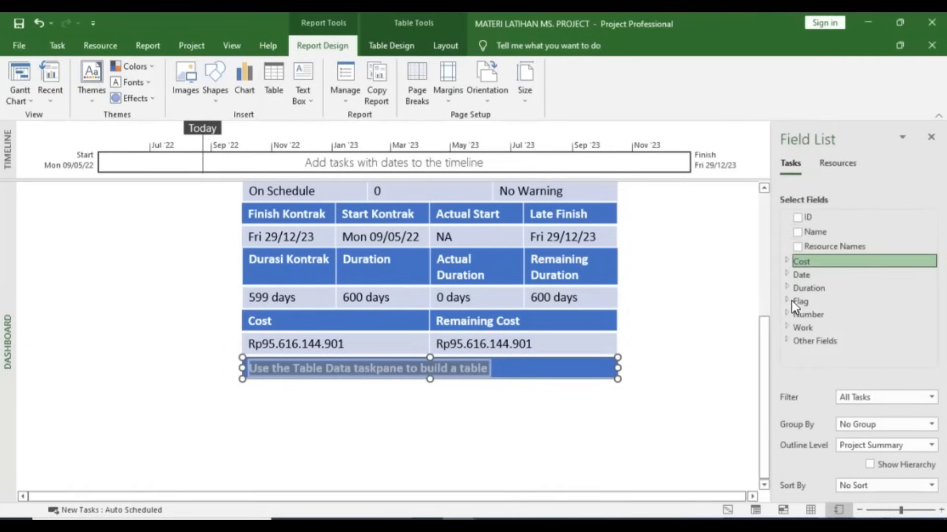
click(787, 314)
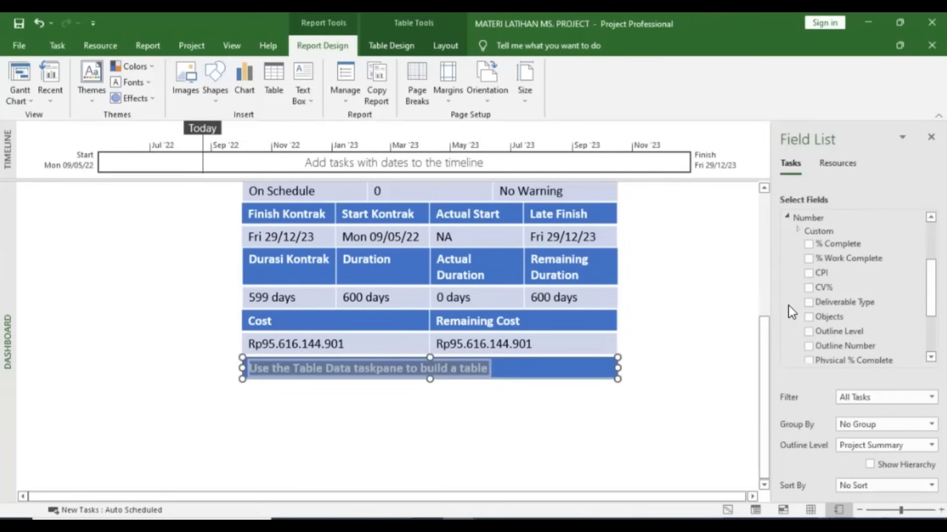
click(798, 230)
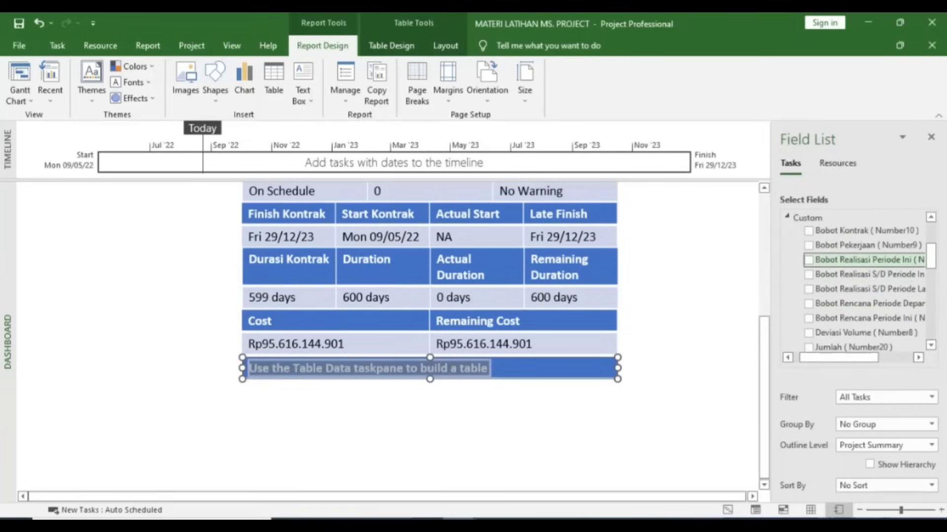
scroll(861, 296, down, 6)
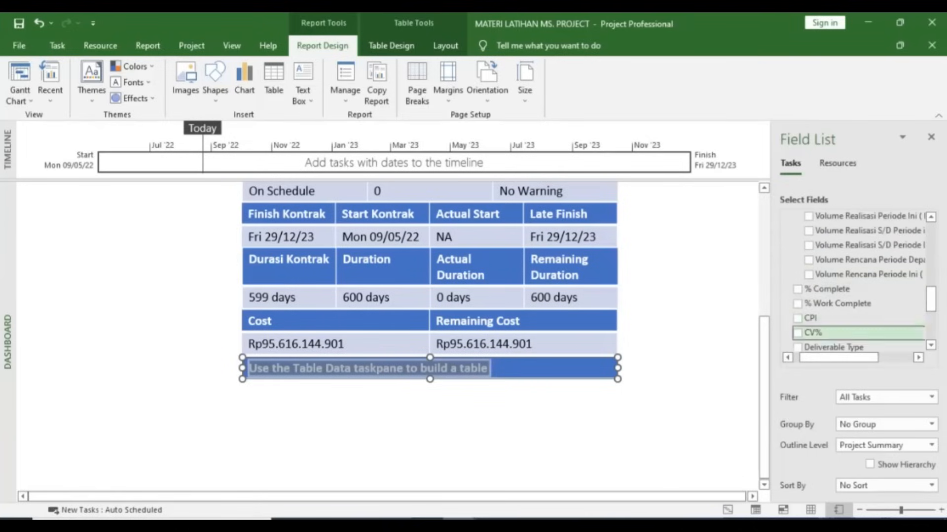
scroll(861, 325, up, 6)
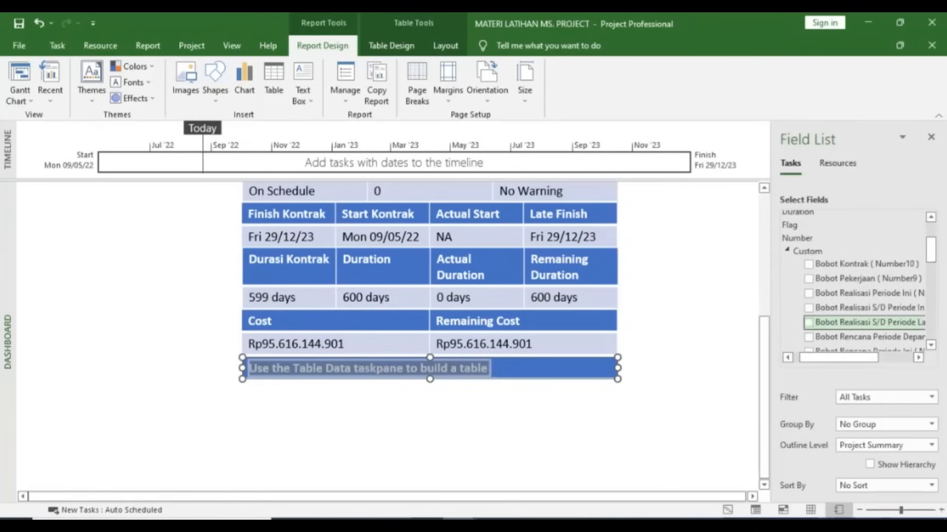
scroll(860, 296, down, 5)
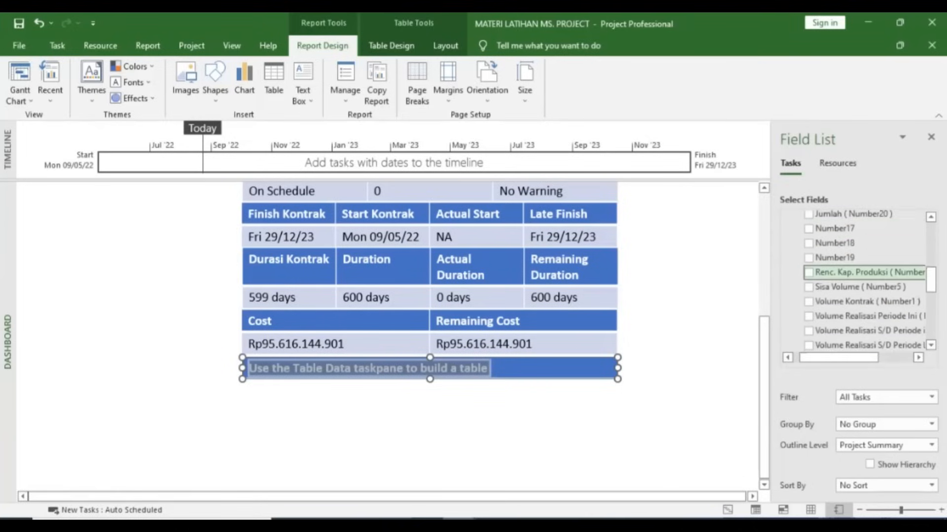
scroll(862, 281, down, 6)
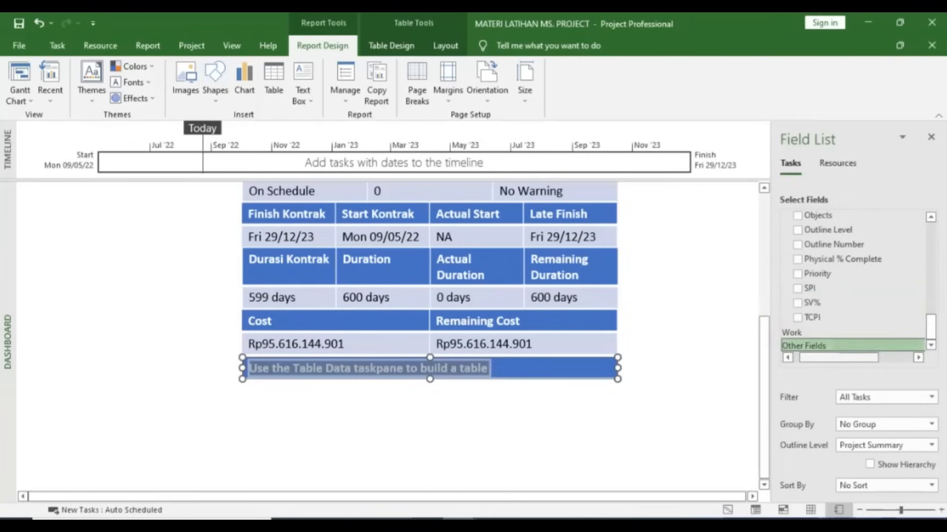
- Look through the custom and standard fields under Other Fields for a field suited to the emptied table
click(797, 358)
click(788, 344)
scroll(858, 300, down, 3)
scroll(858, 253, up, 3)
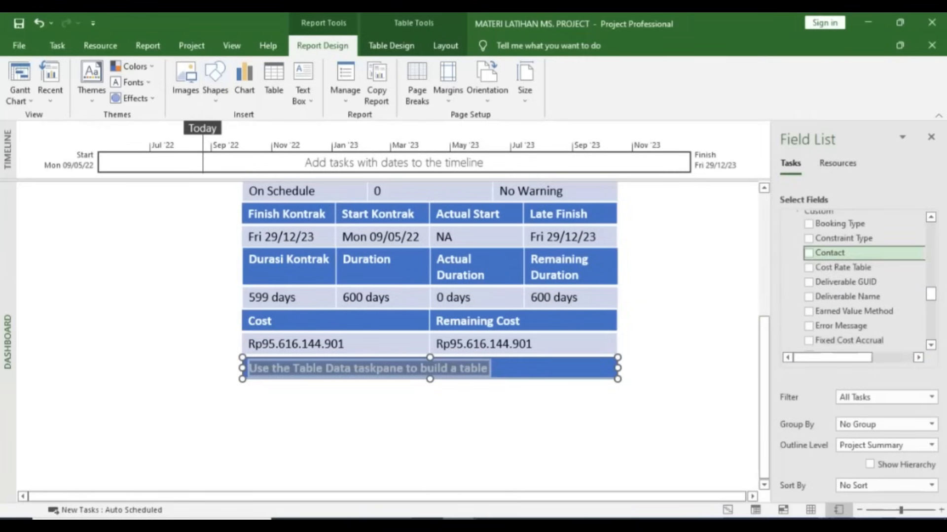
click(798, 242)
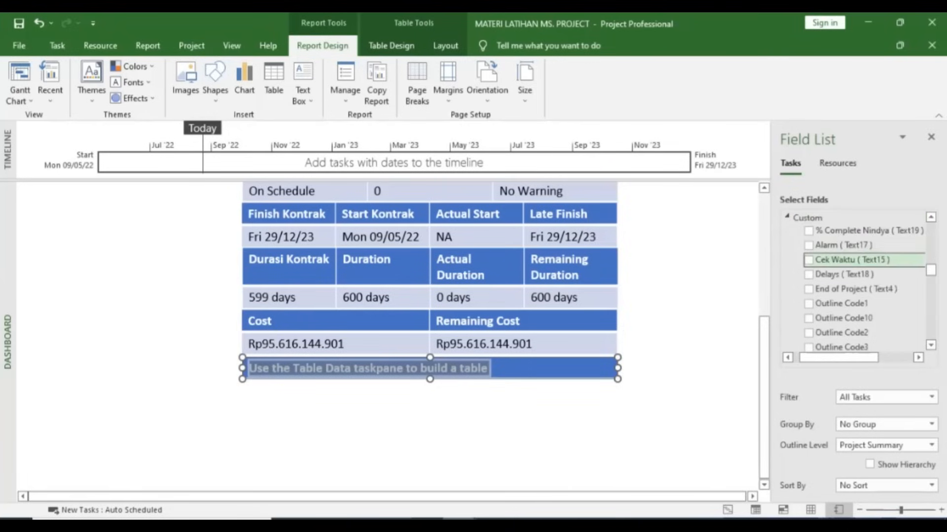
scroll(858, 281, down, 1)
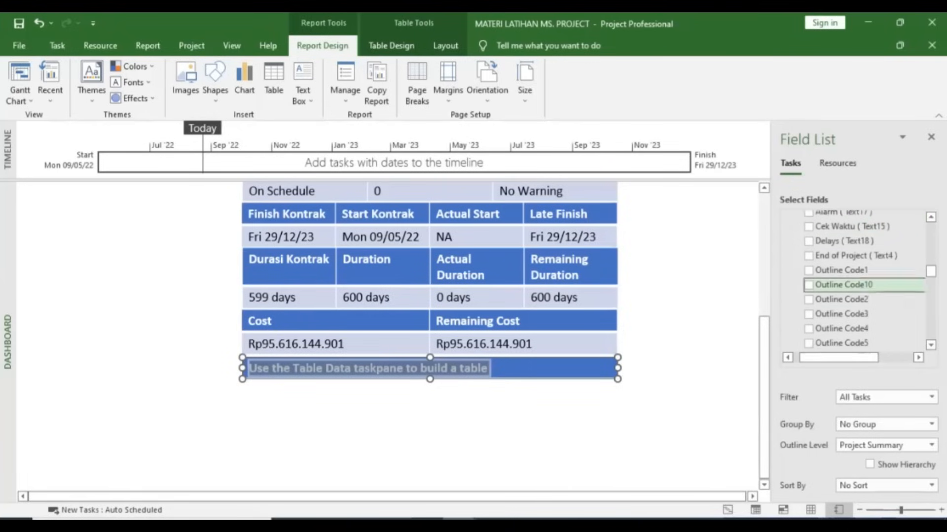
scroll(863, 286, down, 10)
scroll(862, 286, up, 7)
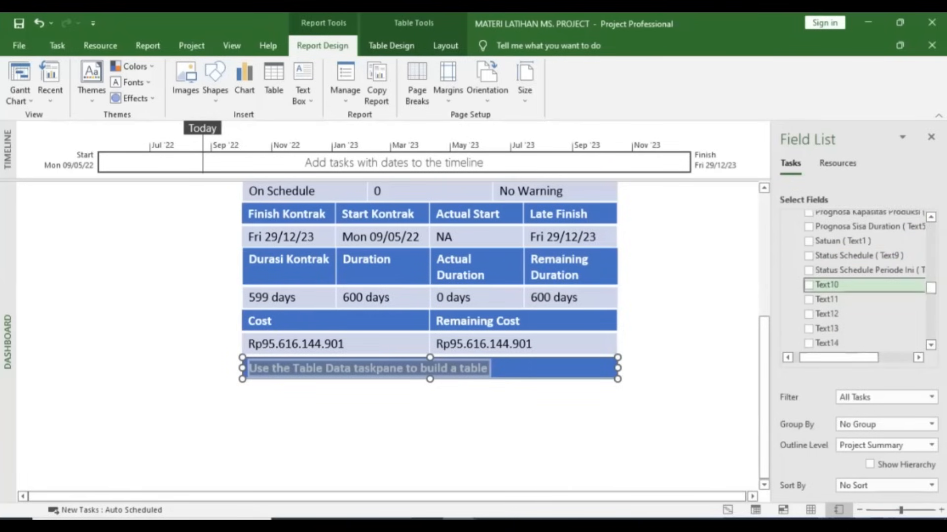
scroll(863, 247, down, 6)
scroll(863, 247, down, 5)
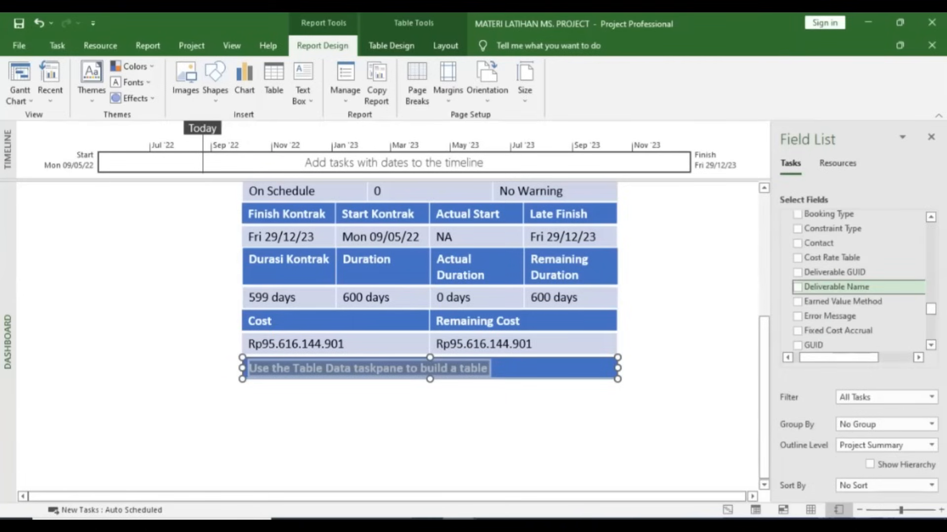
scroll(799, 291, down, 12)
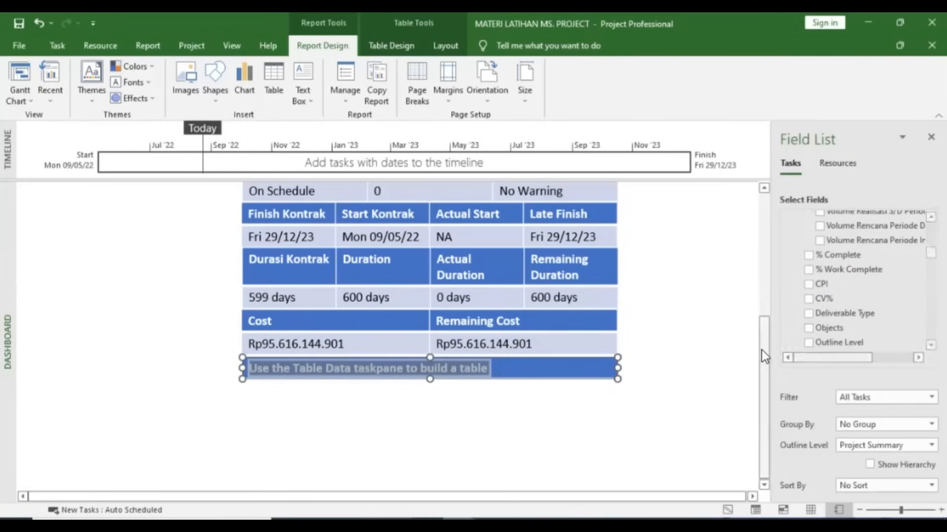
- Add the custom cost field Total Kontrak (Cost2) to the emptied table below the costs
scroll(858, 281, up, 10)
click(797, 249)
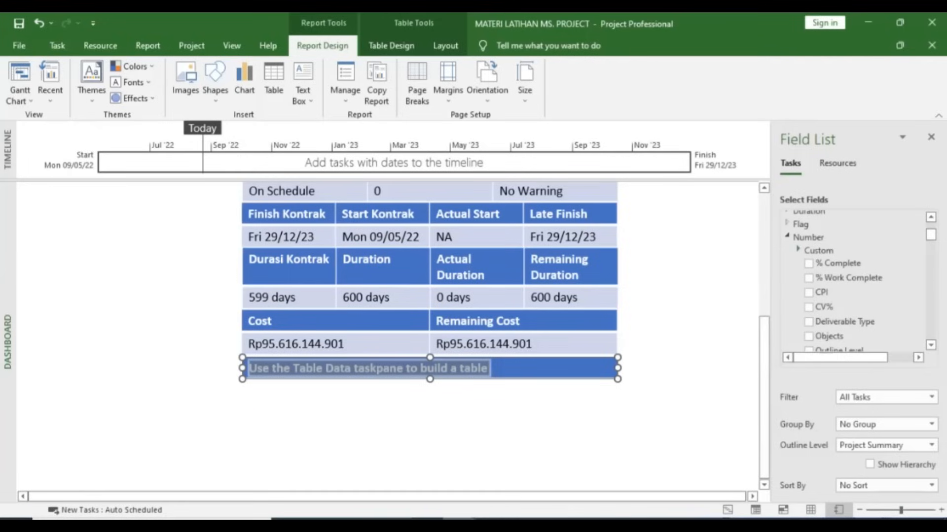
scroll(795, 247, up, 3)
click(787, 261)
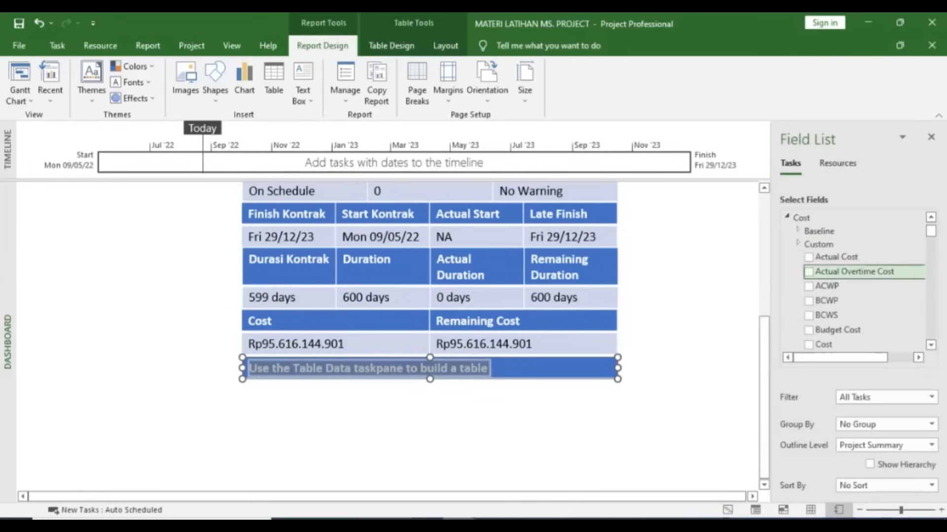
click(799, 244)
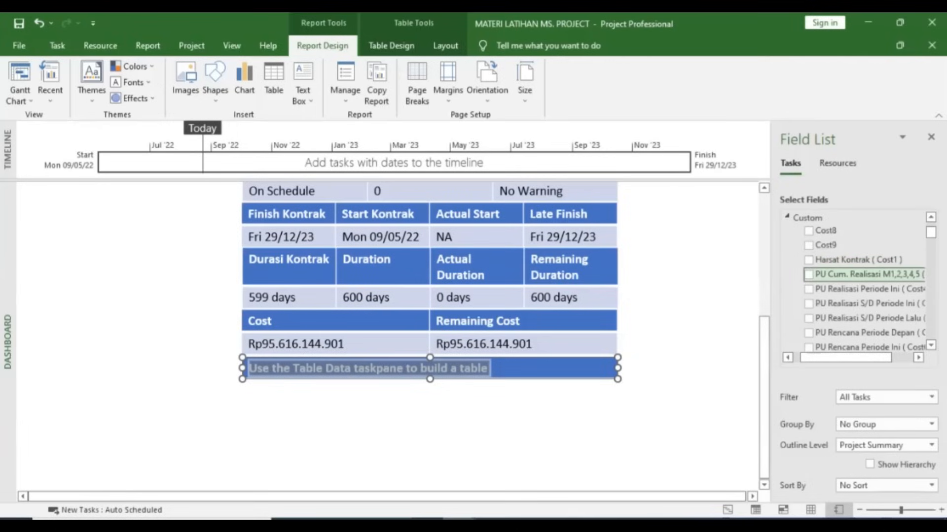
scroll(860, 282, down, 2)
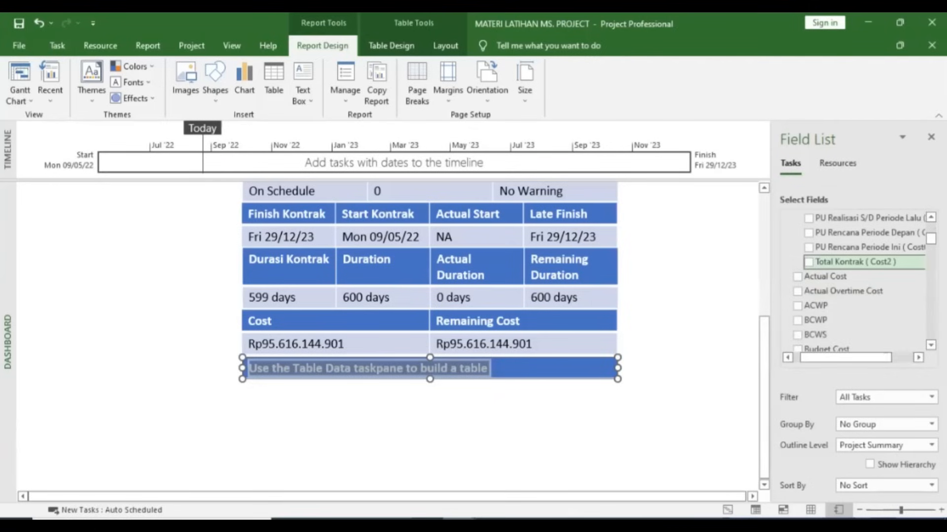
click(809, 262)
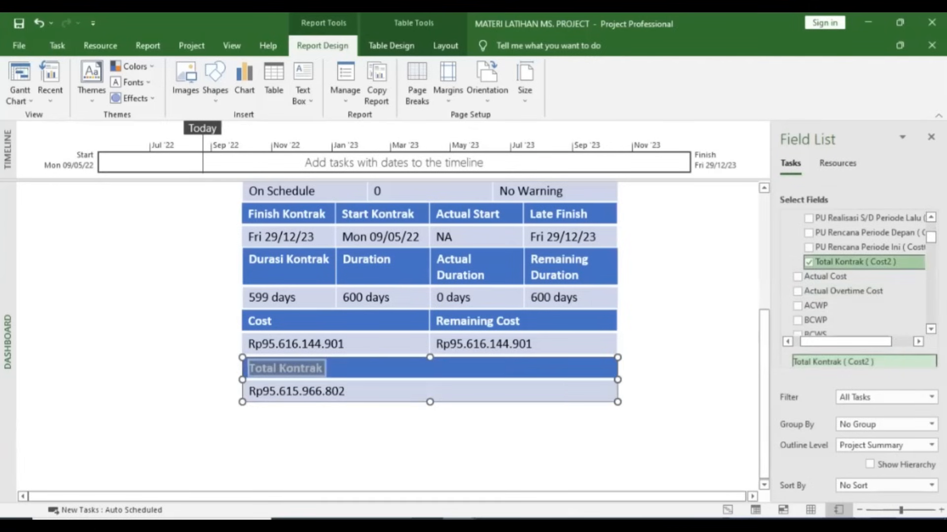
- Label the Total Kontrak field as Nominal in its field settings
right_click(858, 361)
click(905, 422)
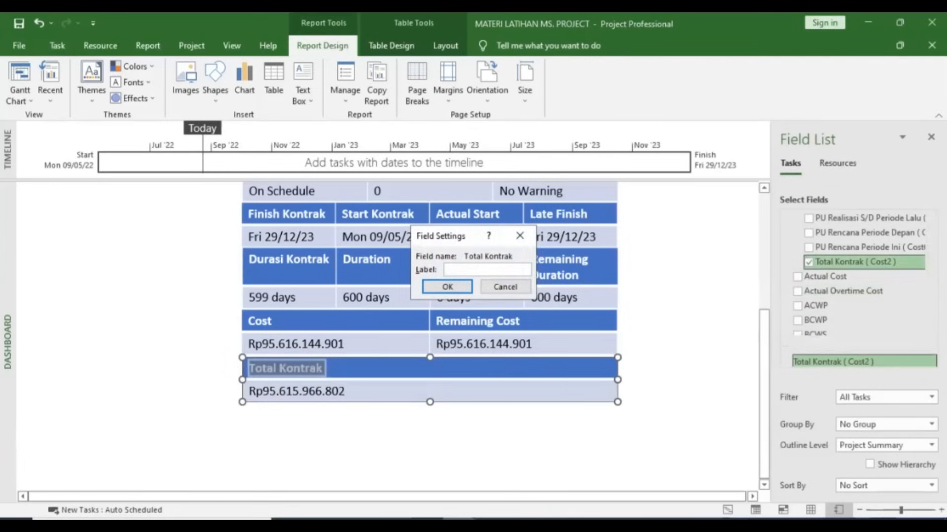
text(NOM)
key(BackSpace)
key(BackSpace)
text(ominal)
key(Return)
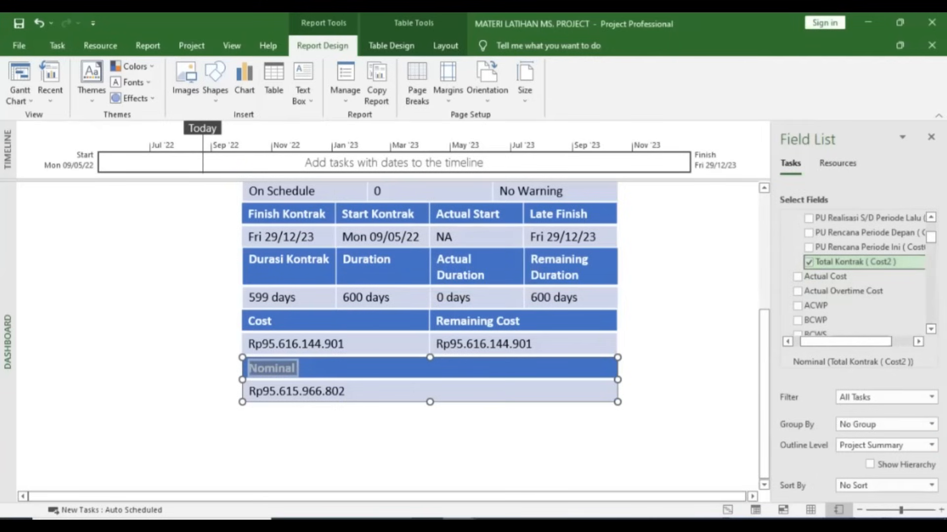
- Browse the custom cost fields and open the custom Number fields to find the next field for the Nominal table
scroll(860, 271, up, 2)
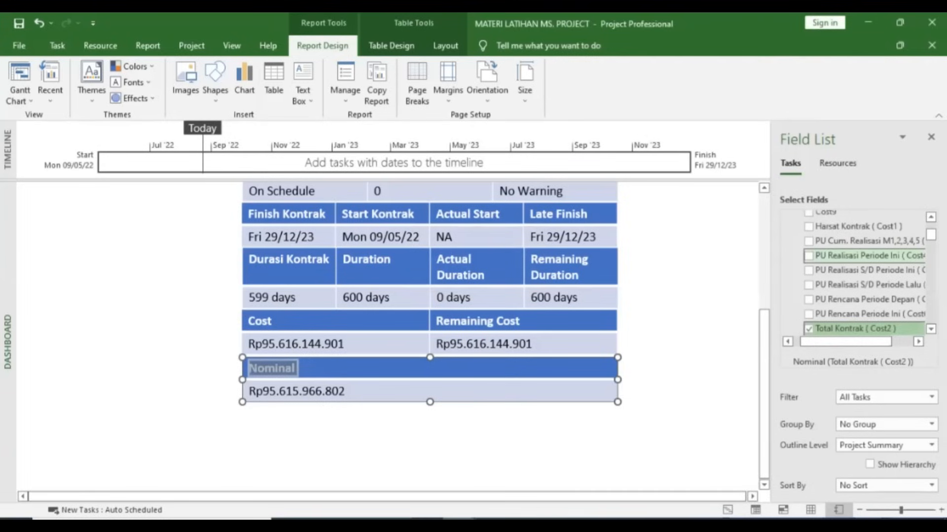
scroll(860, 256, up, 1)
scroll(861, 261, down, 8)
drag(845, 342, 833, 342)
scroll(860, 290, down, 1)
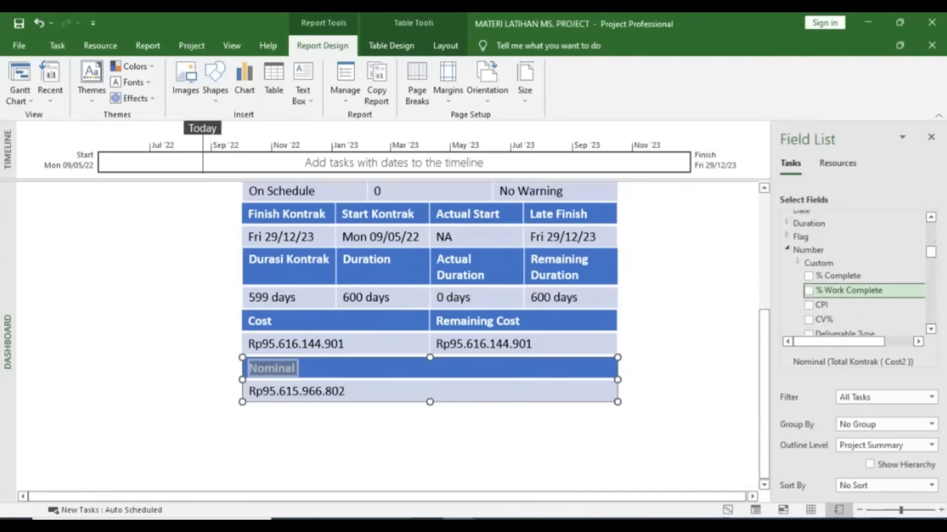
click(798, 263)
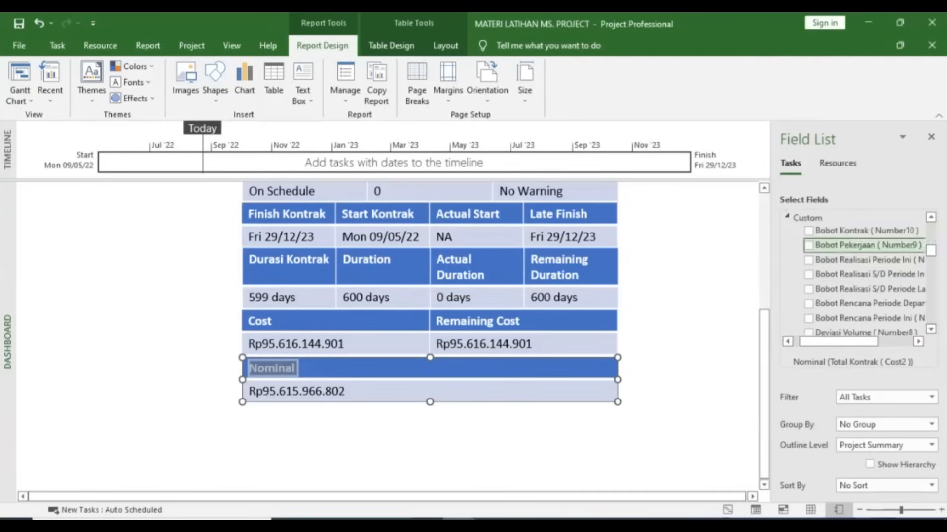
- Replace the single Nominal field in the last report table with Jumlah (Number20) followed by Total Kontrak (Cost2)
scroll(860, 271, down, 2)
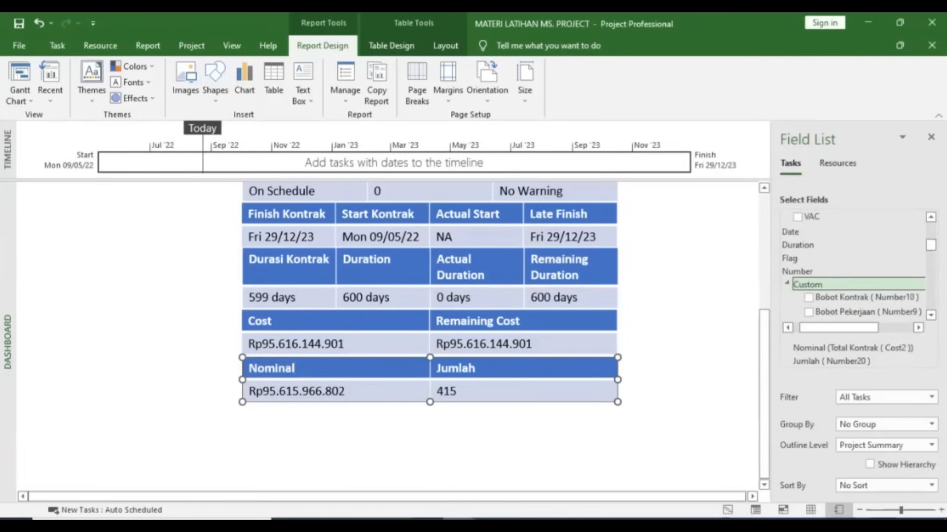
scroll(858, 284, up, 8)
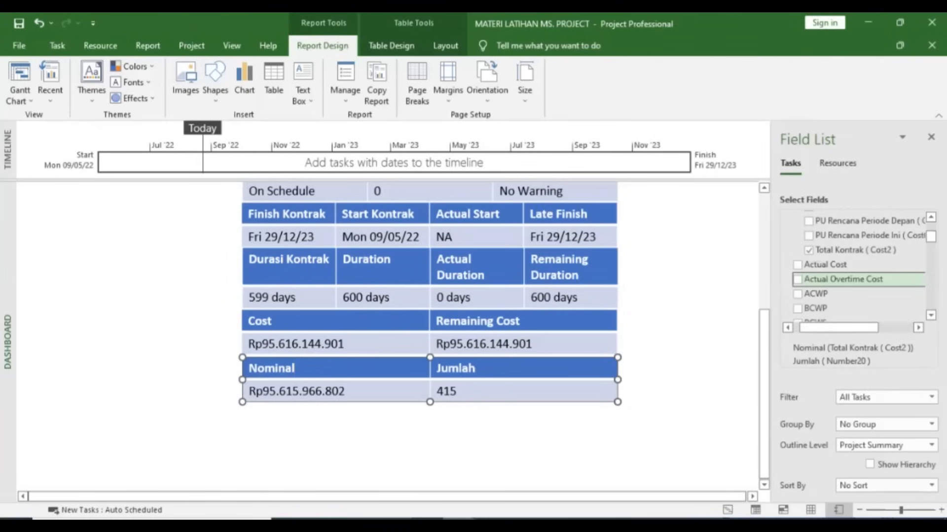
scroll(858, 283, up, 2)
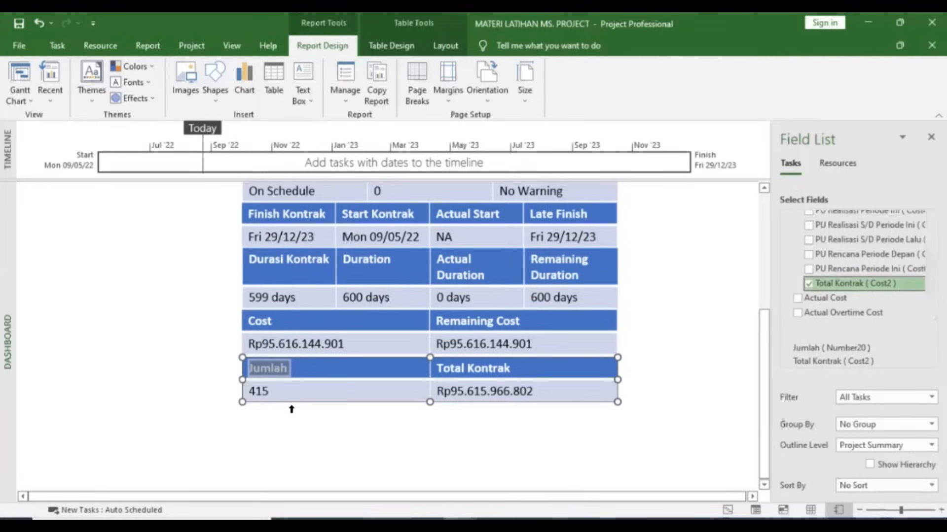
- Set the label of the Jumlah (Number20) field in the last table to "Total Item"
click(311, 368)
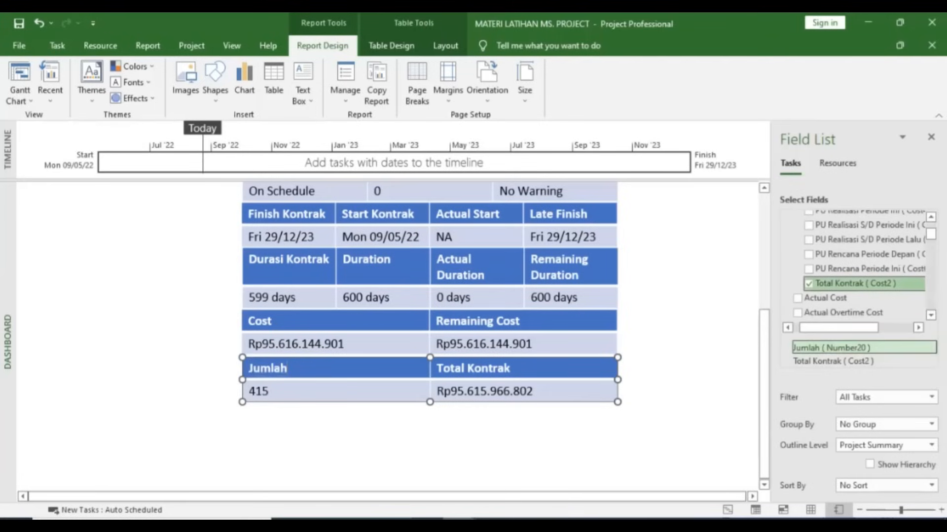
right_click(828, 347)
click(866, 408)
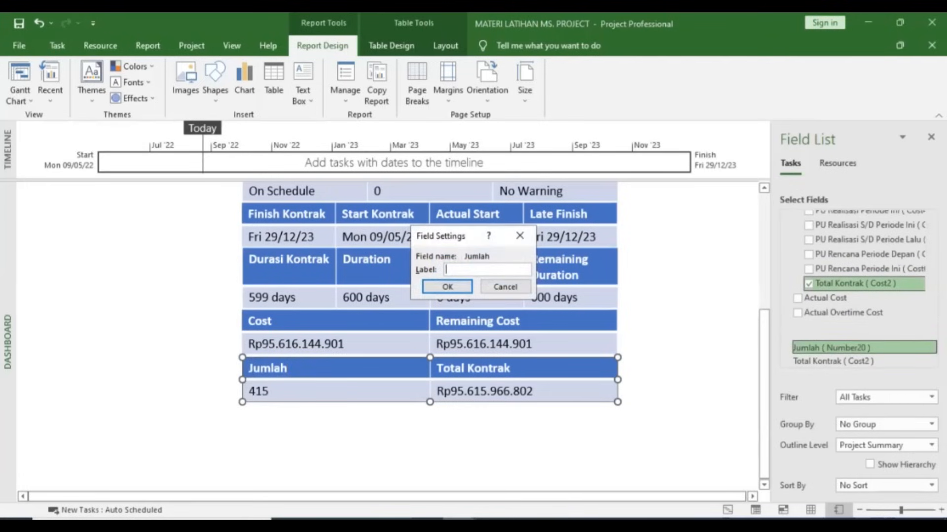
key(BackSpace)
key(BackSpace)
key(BackSpace)
text(Total Ite)
key(Return)
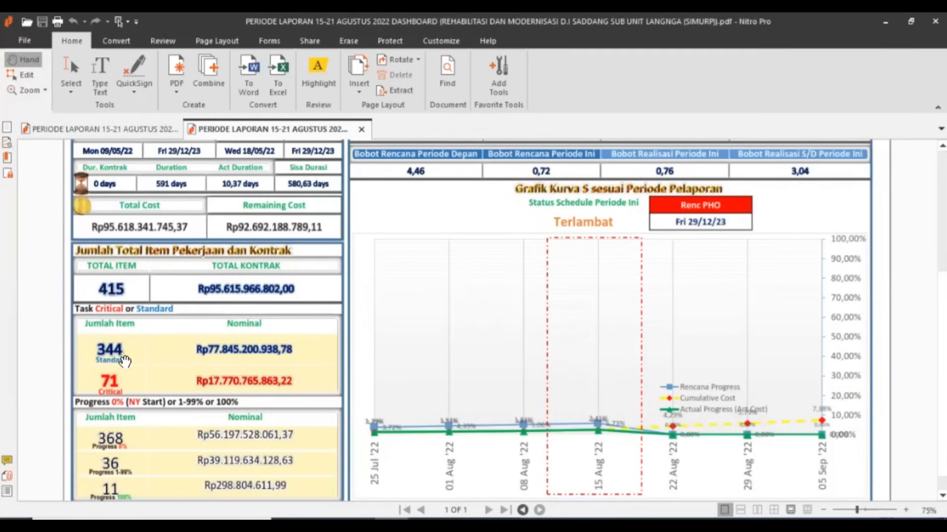
- Switch from the PDF to Microsoft Project and duplicate the Total Item and Total Kontrak table directly below the original
click(389, 524)
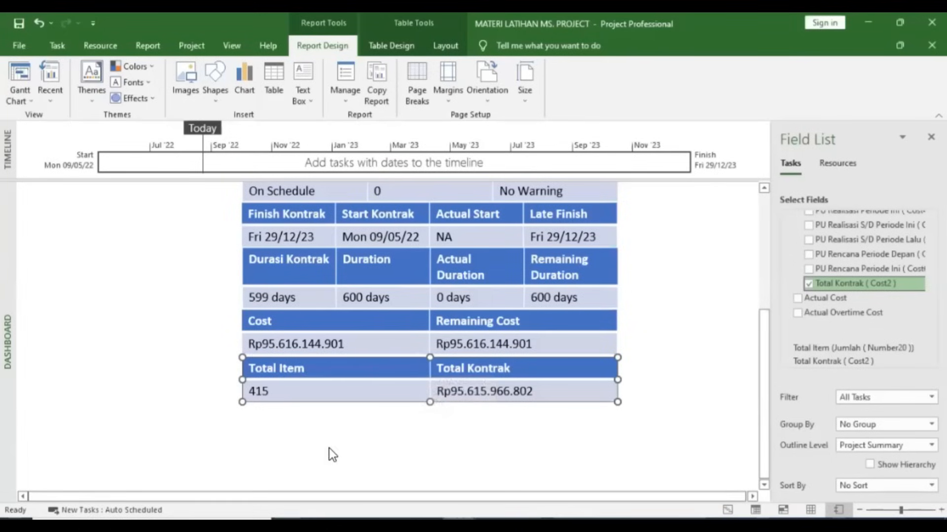
drag(332, 416, 323, 449)
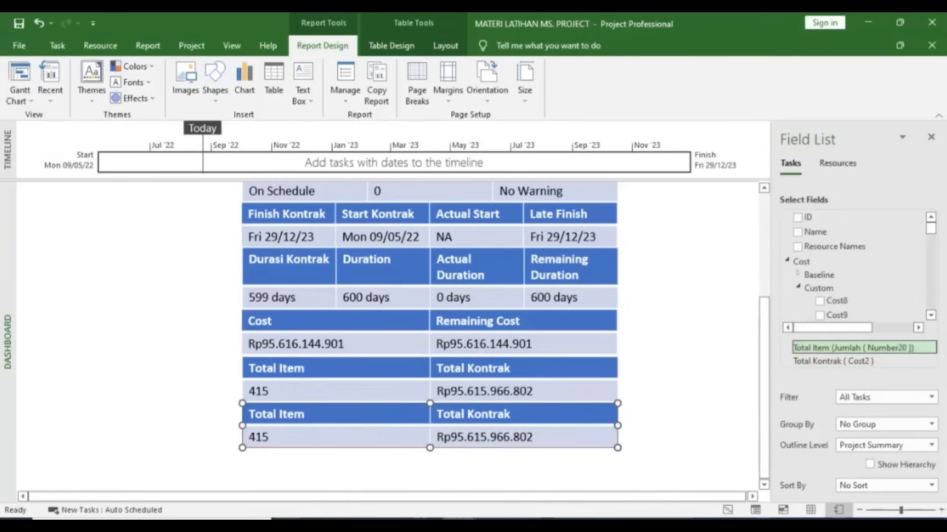
- Change the label of the Jumlah (Number20) field in the duplicated table to "Jumlah Item"
right_click(848, 347)
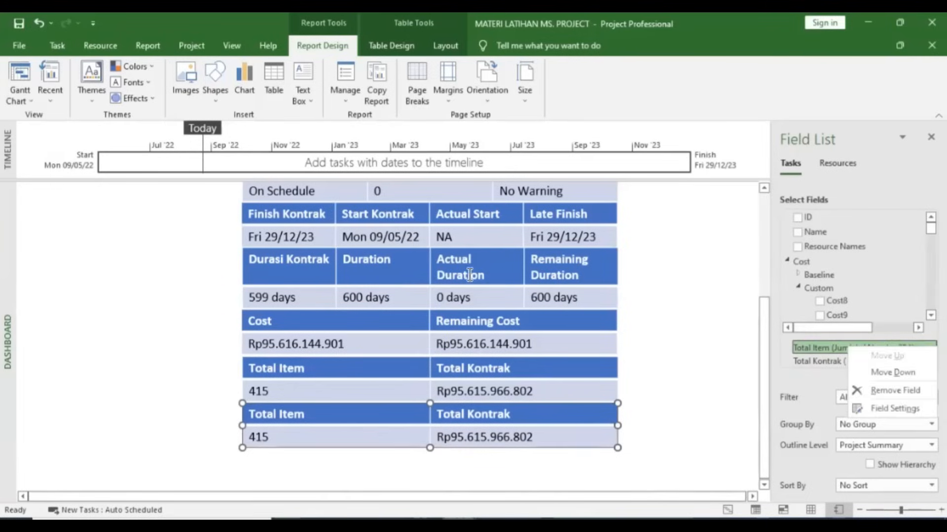
key(Return)
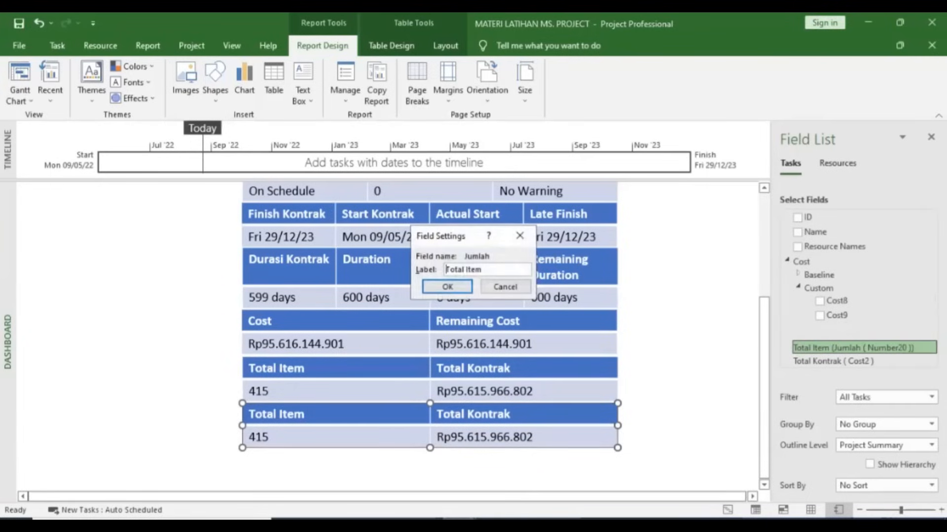
text(Julah)
text(mlah Ite)
text(m)
click(447, 287)
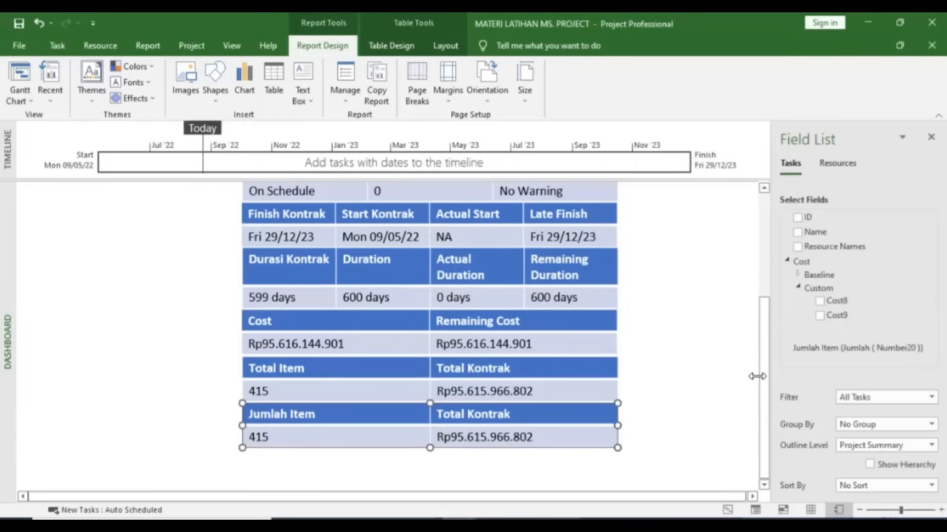
- Group the Jumlah Item table's data by Critical
click(931, 424)
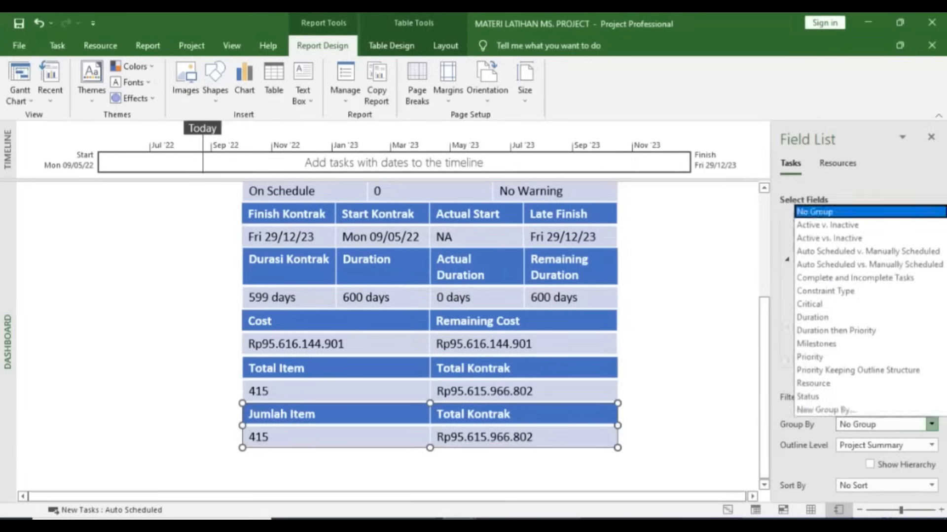
click(813, 305)
scroll(661, 395, down, 3)
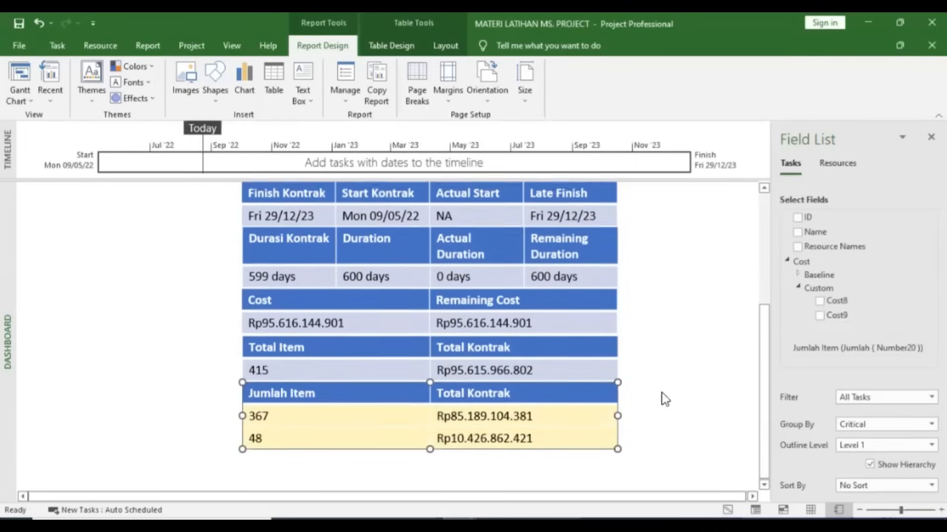
click(439, 387)
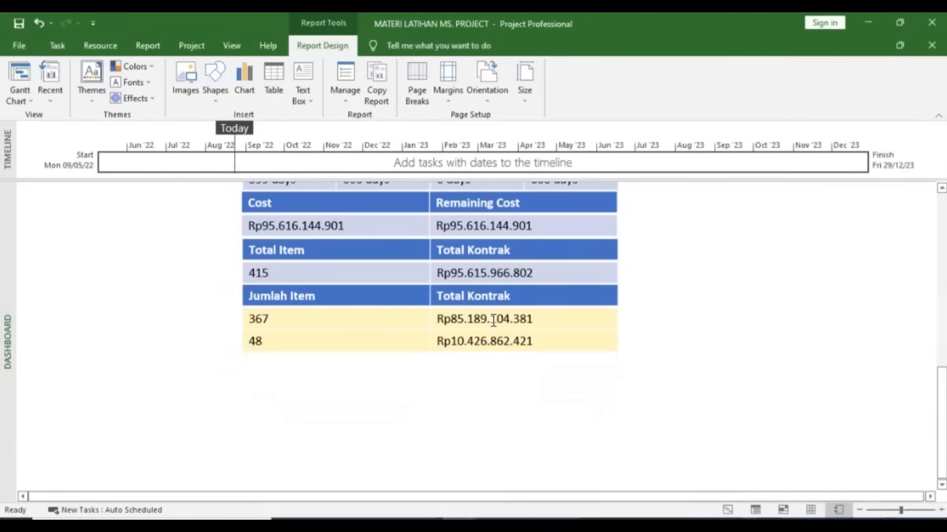
- Set the label of the Total Kontrak (Cost2) field in the grouped table to "Nominal"
click(509, 301)
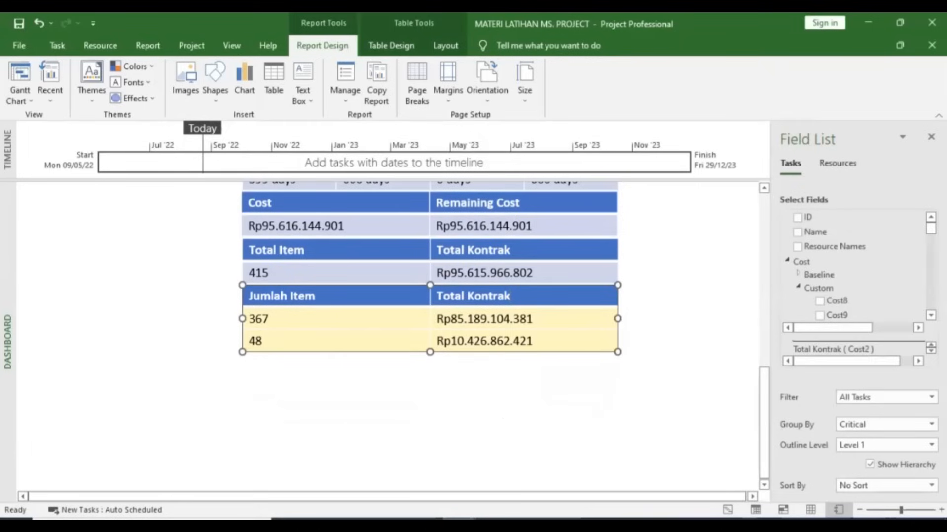
click(833, 349)
right_click(832, 350)
click(868, 411)
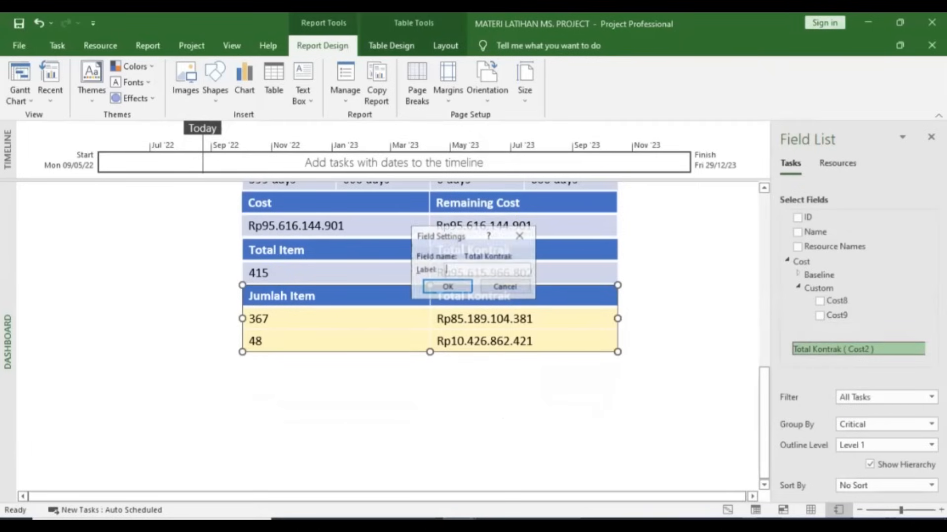
text(Nomi)
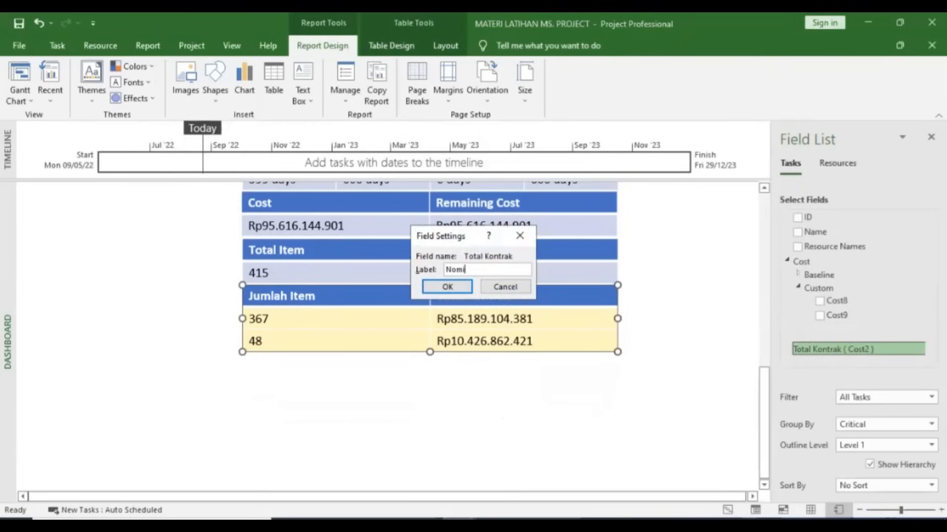
text(nal)
key(Return)
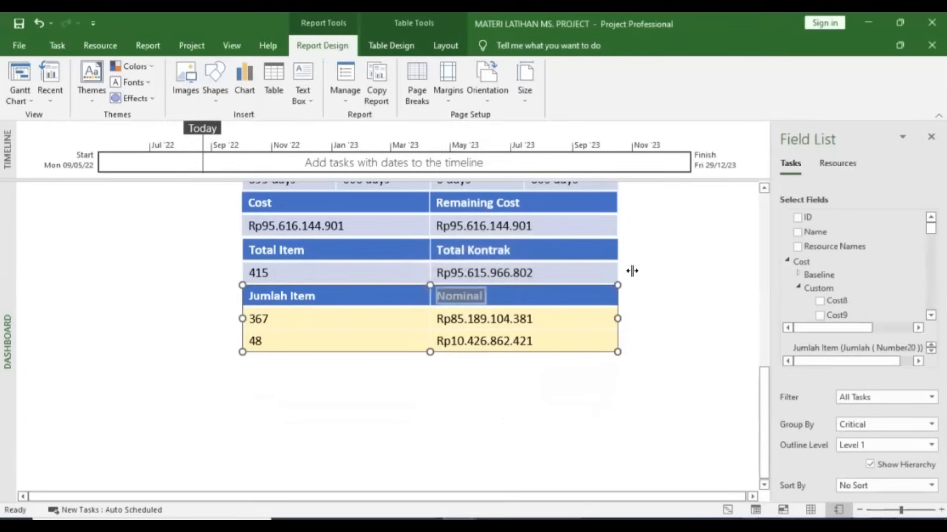
- Review the item counts and nominal amounts in both rows of the table grouped by Critical
drag(272, 319, 251, 319)
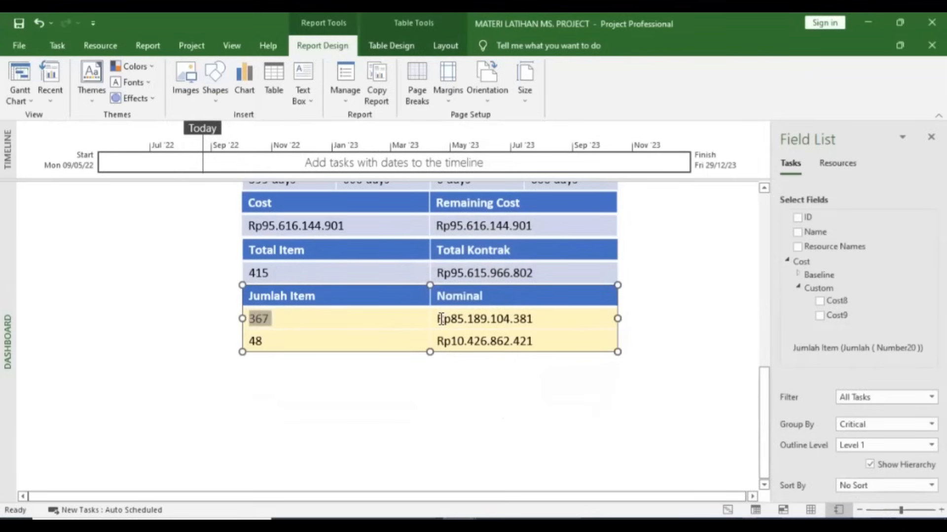
drag(438, 319, 535, 320)
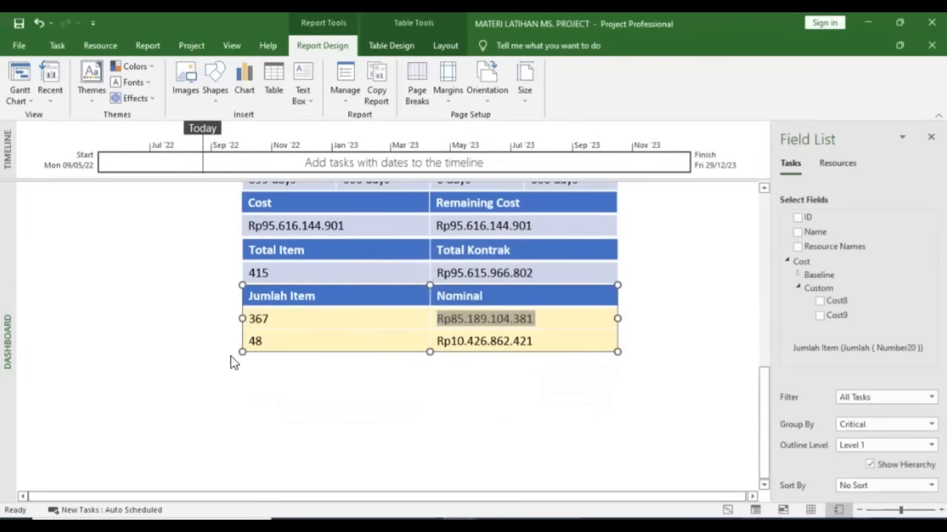
drag(266, 340, 249, 341)
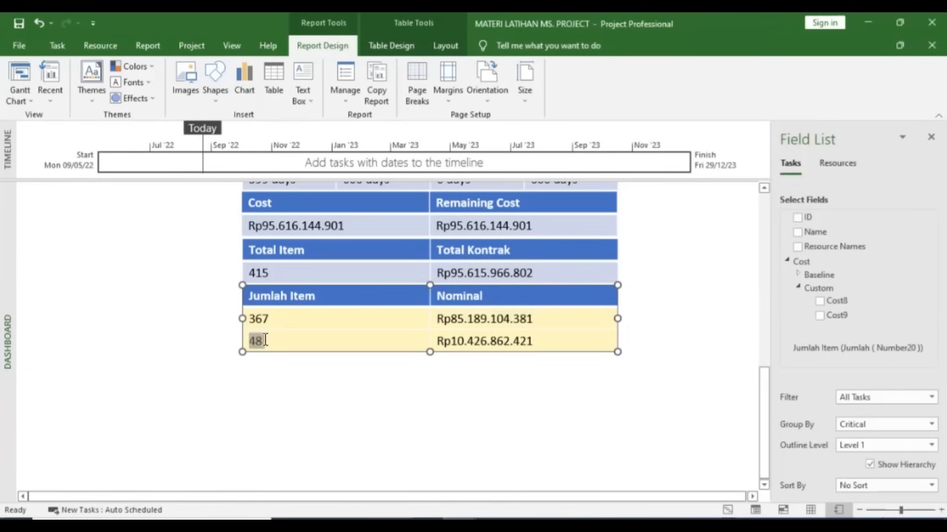
click(435, 341)
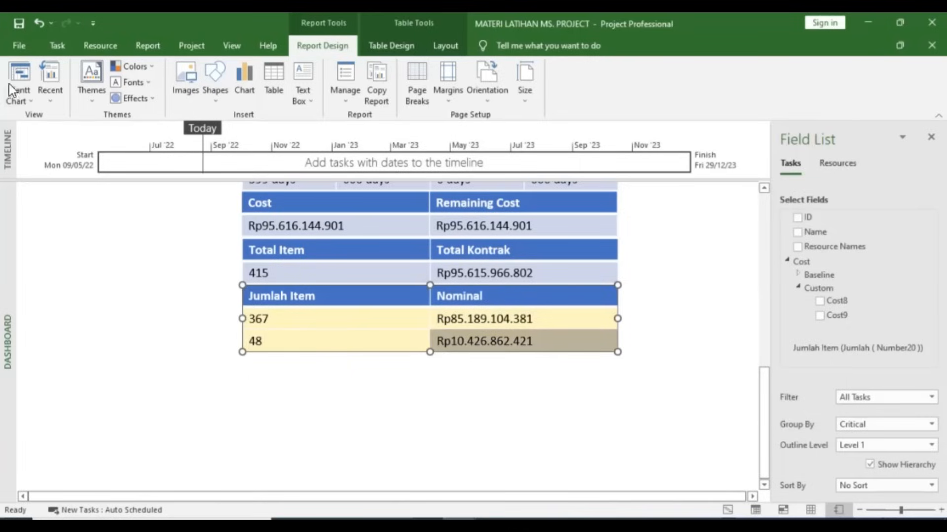
- Switch from the dashboard report to the Gantt Chart view and expand the outline to all subtasks
click(11, 71)
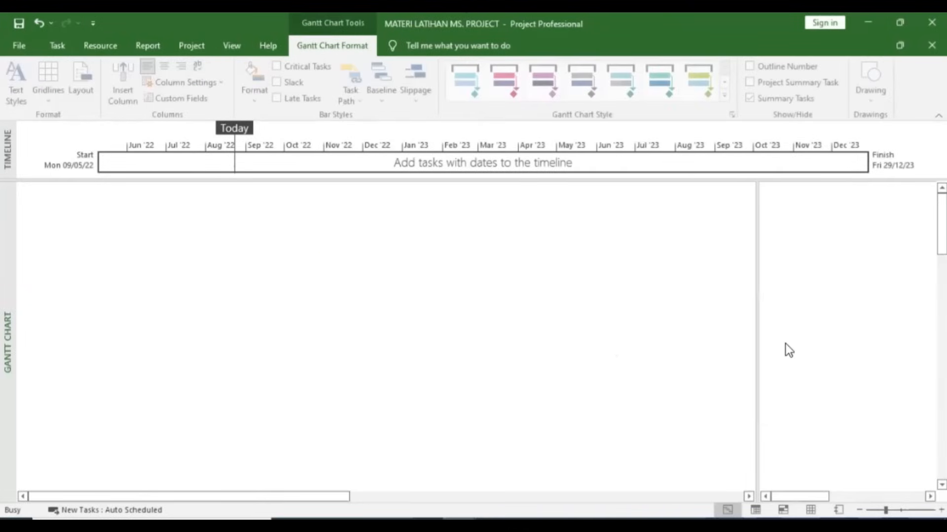
scroll(177, 249, down, 5)
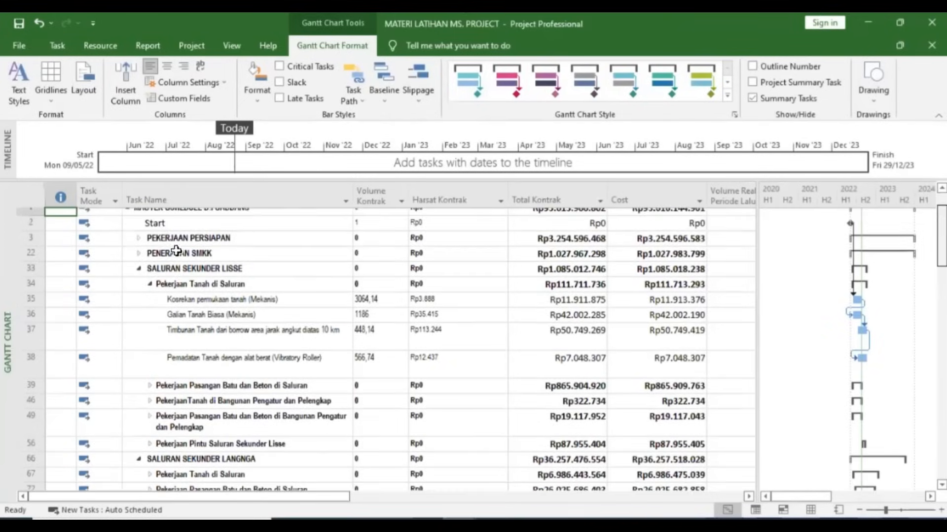
scroll(247, 56, up, 5)
click(243, 54)
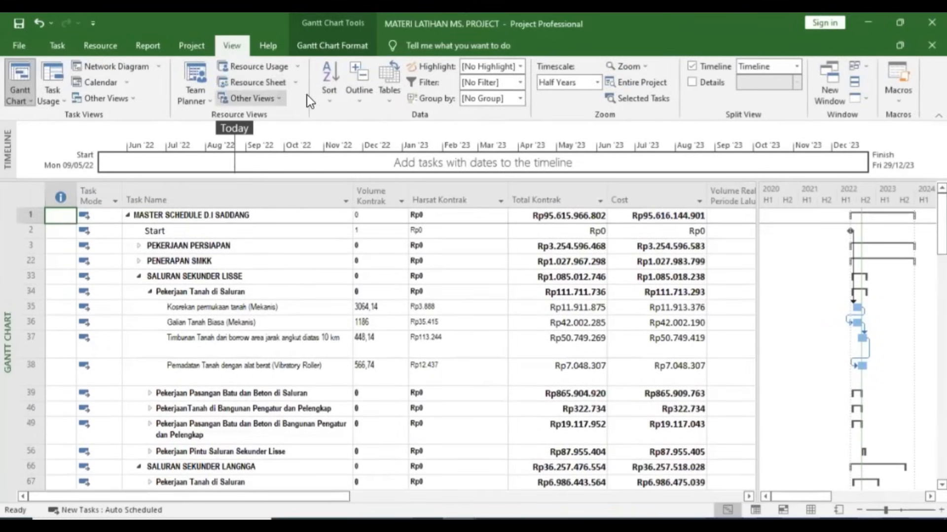
click(327, 101)
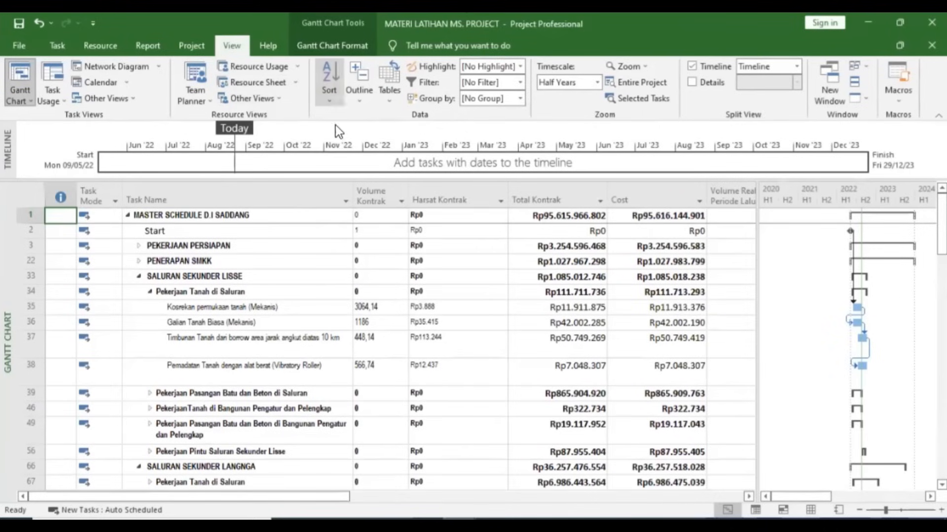
click(359, 96)
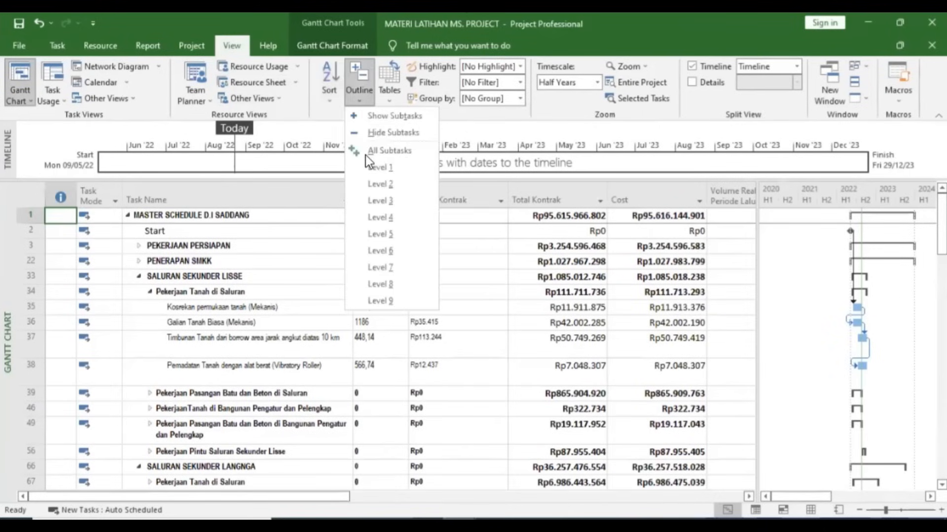
click(366, 155)
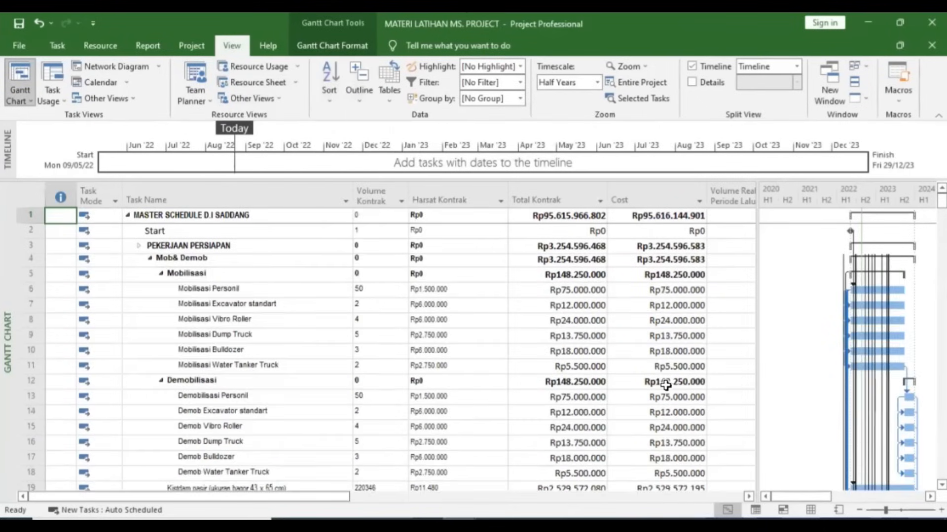
- Turn on critical task highlighting for the bars in the expanded Gantt Chart
scroll(665, 384, down, 8)
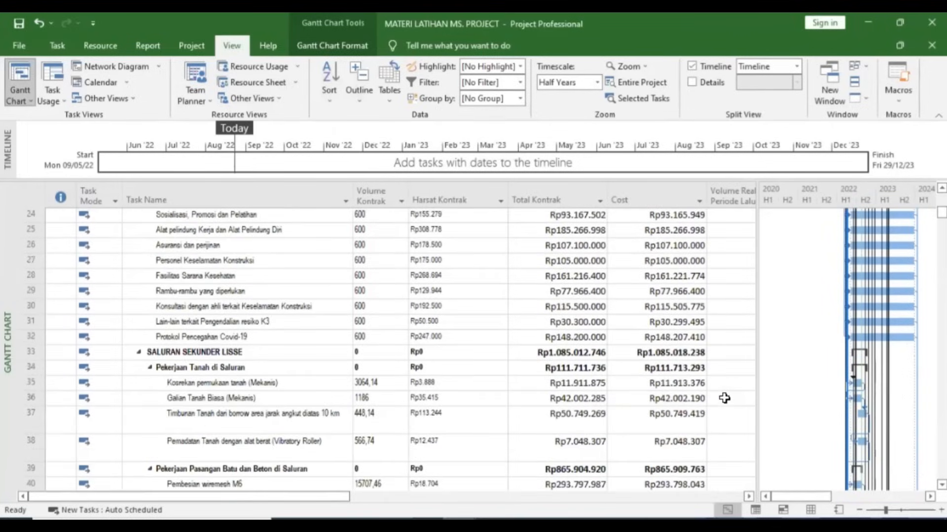
scroll(786, 384, down, 13)
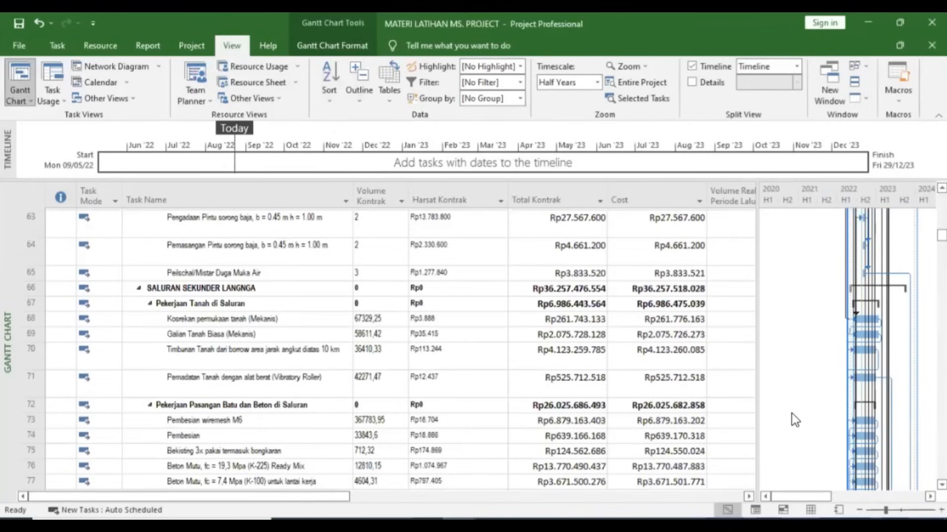
scroll(793, 416, down, 5)
key(ctrl+Home)
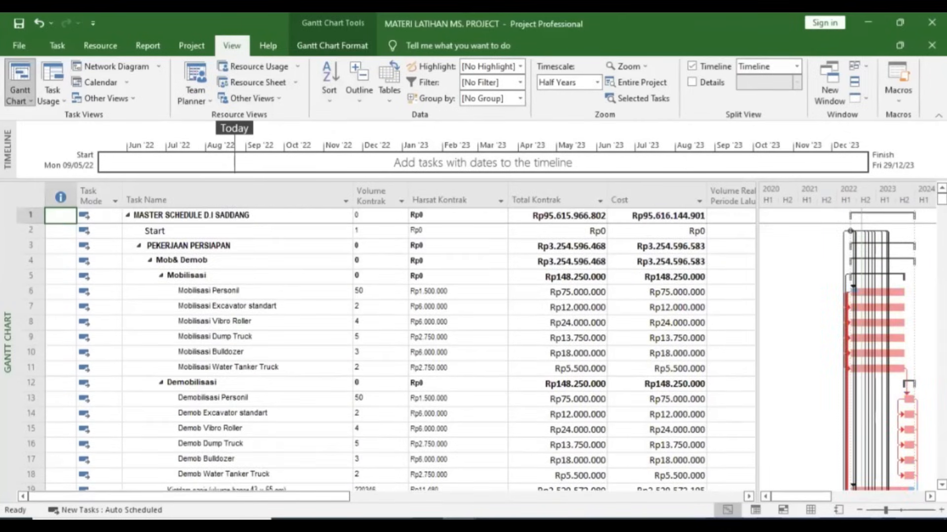
- Examine the Gantt bars from the start of the schedule through Saluran Sekunder Tosulo to identify critical tasks
scroll(385, 345, down, 6)
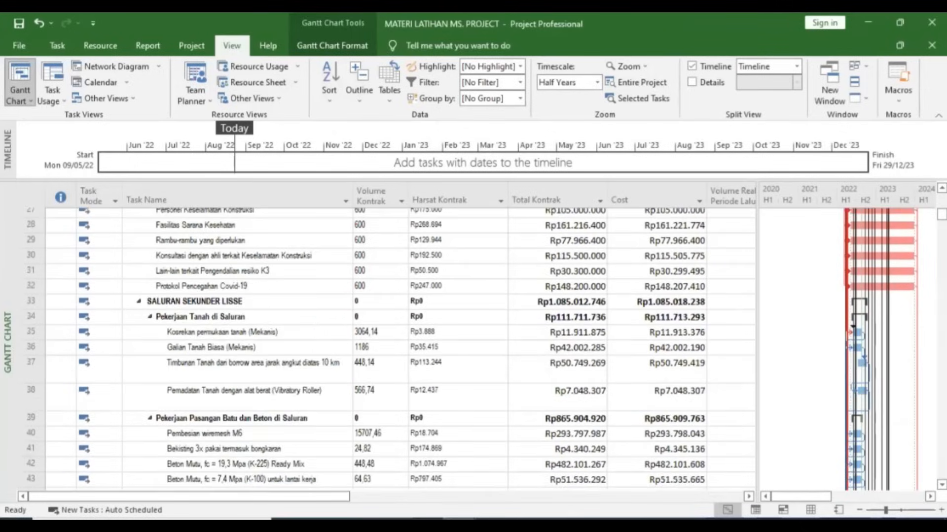
scroll(384, 345, down, 15)
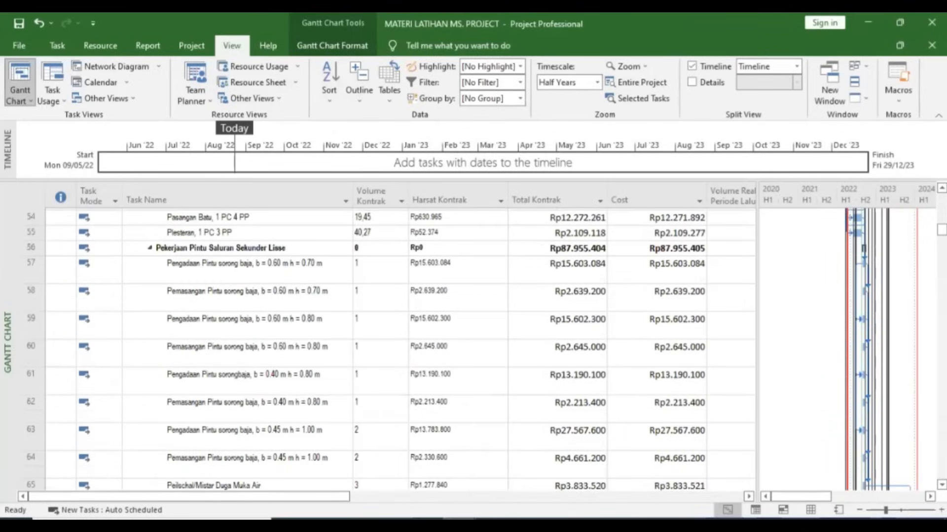
scroll(384, 345, down, 6)
scroll(384, 345, down, 10)
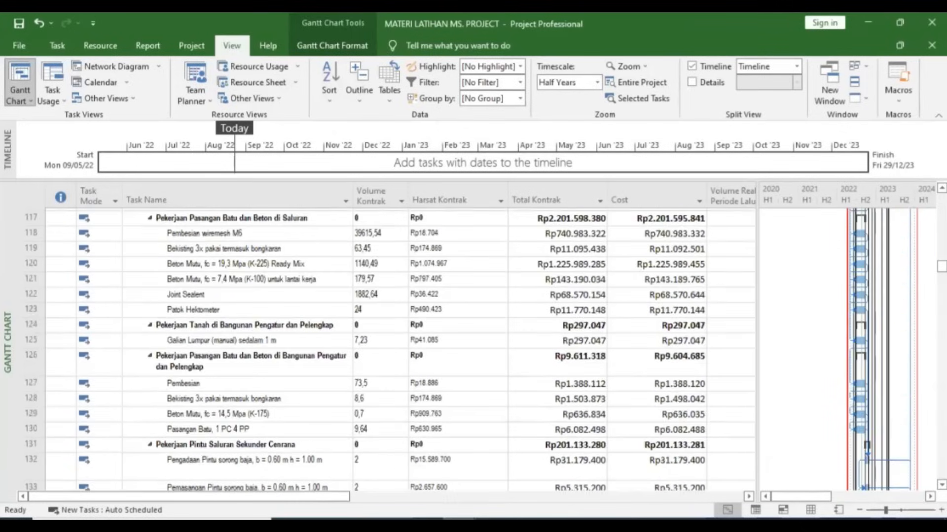
scroll(787, 349, down, 10)
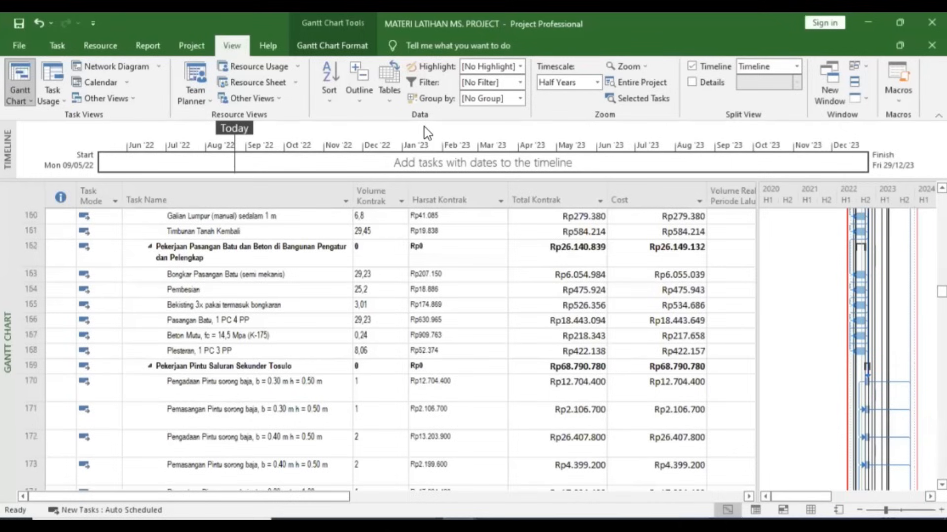
- Switch from the Gantt Chart back to the Dashboard report and show its lowest tables
scroll(185, 48, up, 10)
click(148, 46)
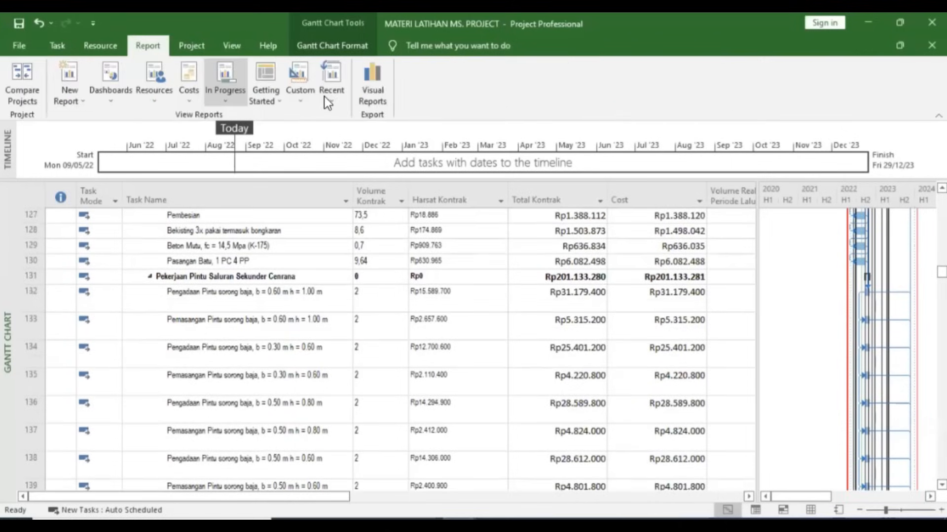
click(330, 96)
click(350, 123)
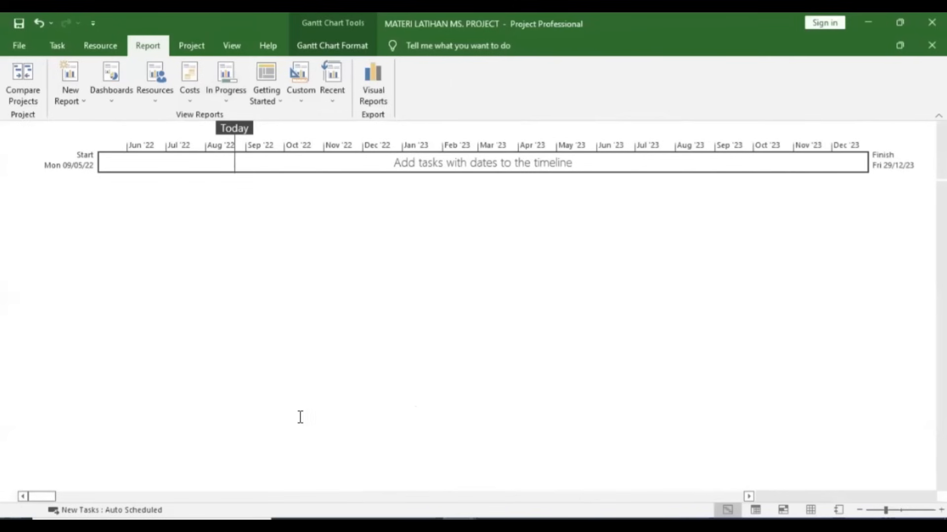
scroll(278, 414, down, 3)
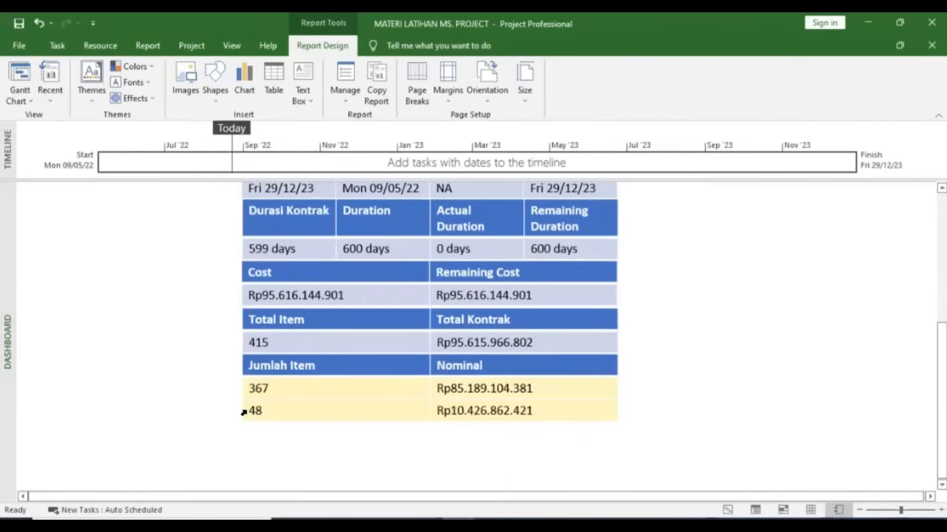
- Compare both item counts in the table grouped by Critical with the Standard and Critical rows of the reference PDF in Nitro Pro
click(254, 410)
double_click(255, 410)
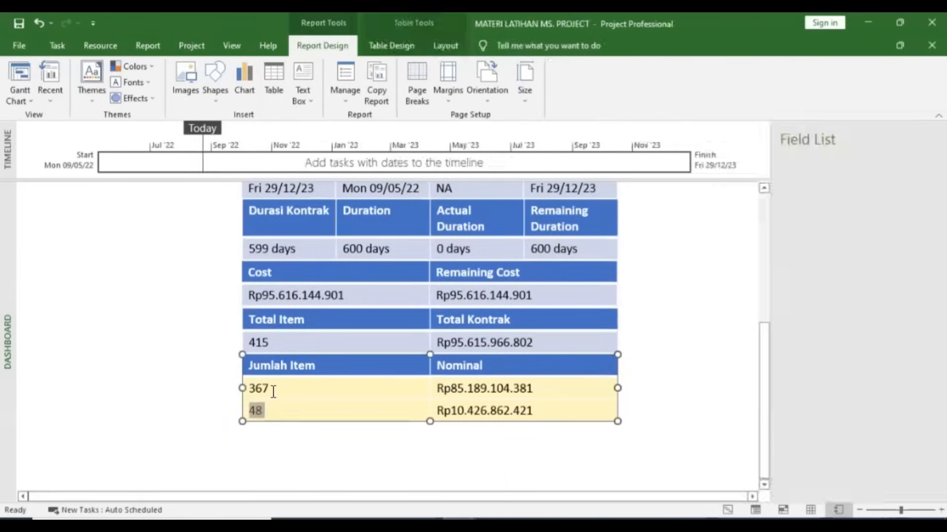
drag(271, 388, 252, 388)
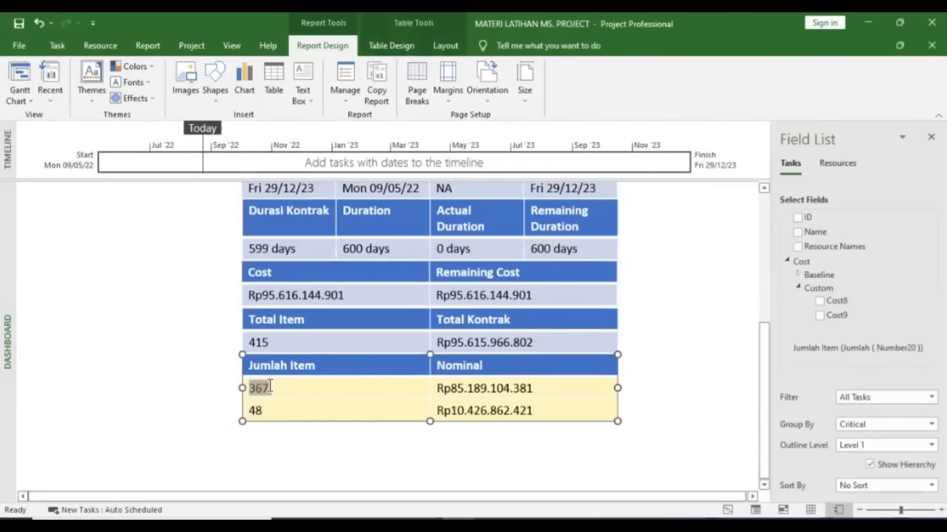
click(400, 524)
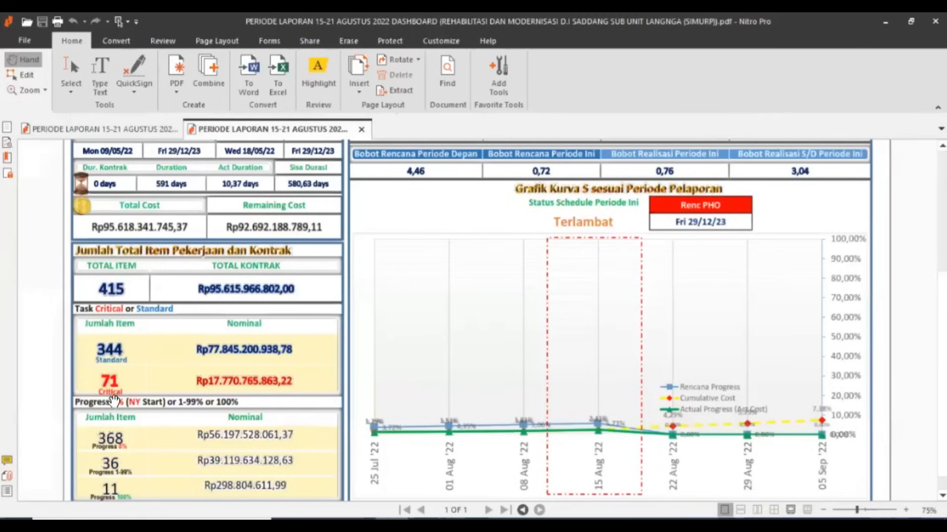
mouse_move(458, 525)
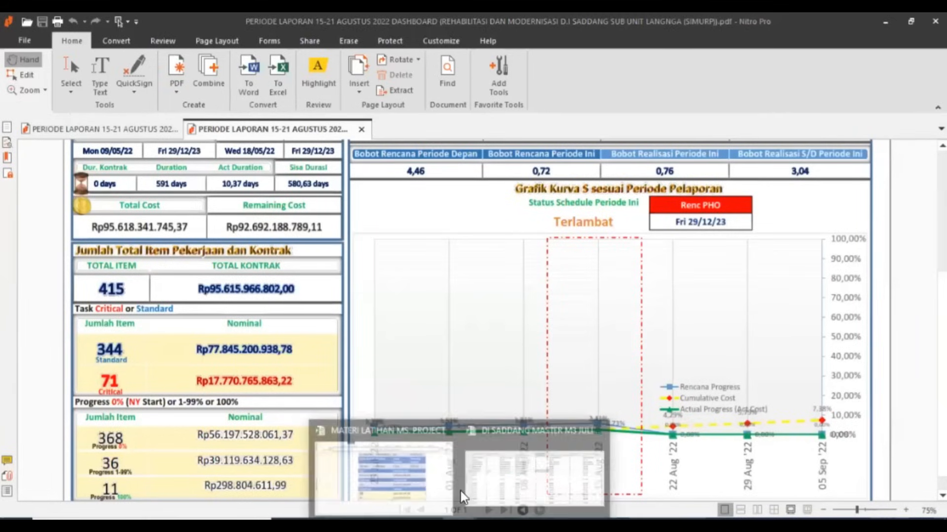
click(386, 424)
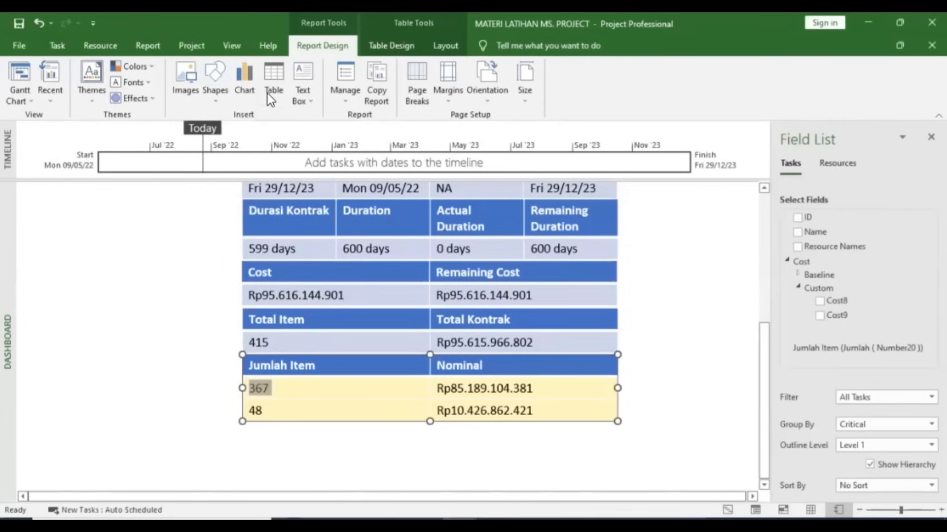
- Add a text box reading "Standart" beside the first item count in the table grouped by Critical
click(299, 71)
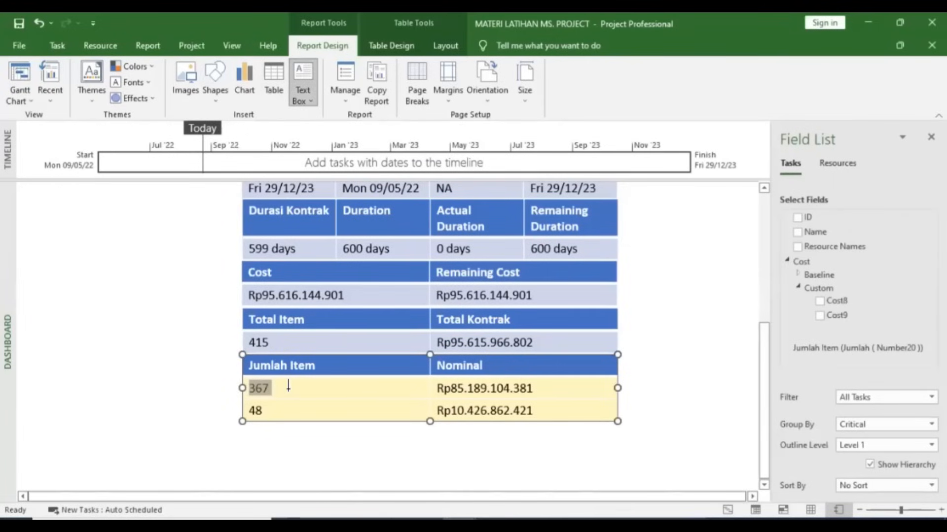
drag(289, 387, 299, 406)
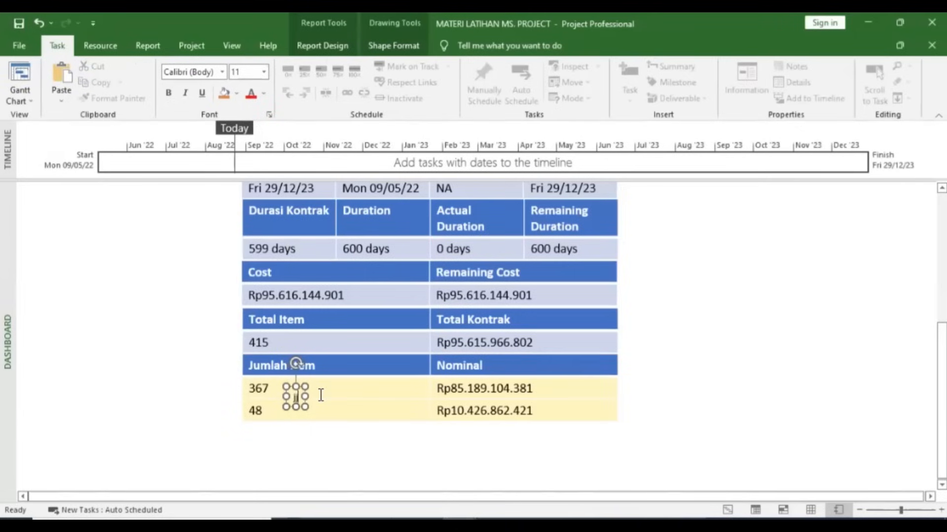
key(BackSpace)
key(BackSpace)
text(T)
text(tandar)
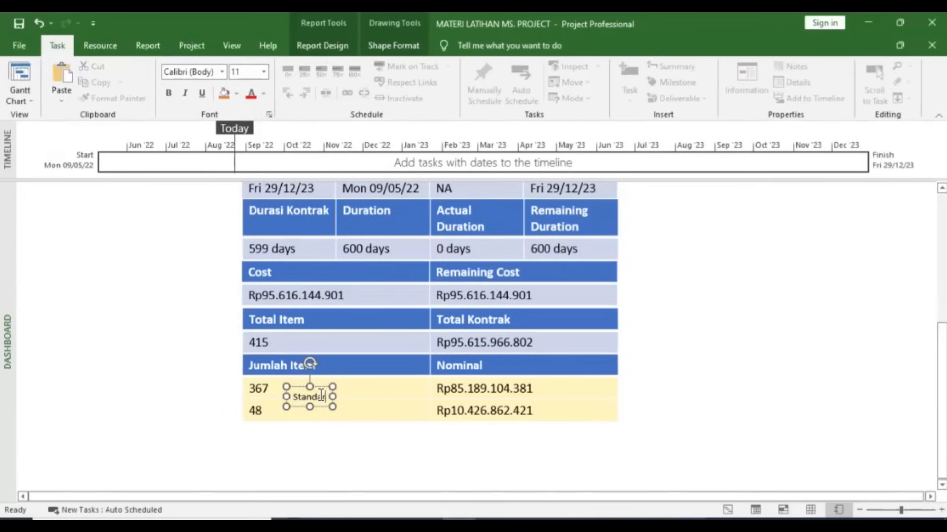
text(t)
mouse_move(325, 408)
mouse_down()
mouse_move(320, 399)
mouse_move(318, 418)
mouse_up()
- Duplicate the Standart label beside the second item count and change its text to "Critical"
key(ctrl+v)
double_click(321, 408)
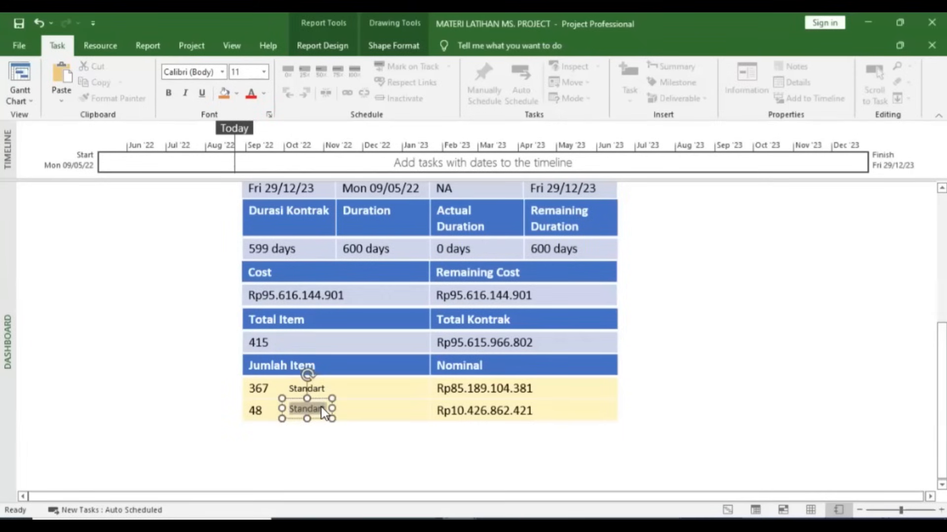
text(iriti)
key(BackSpace)
key(BackSpace)
key(BackSpace)
key(BackSpace)
key(BackSpace)
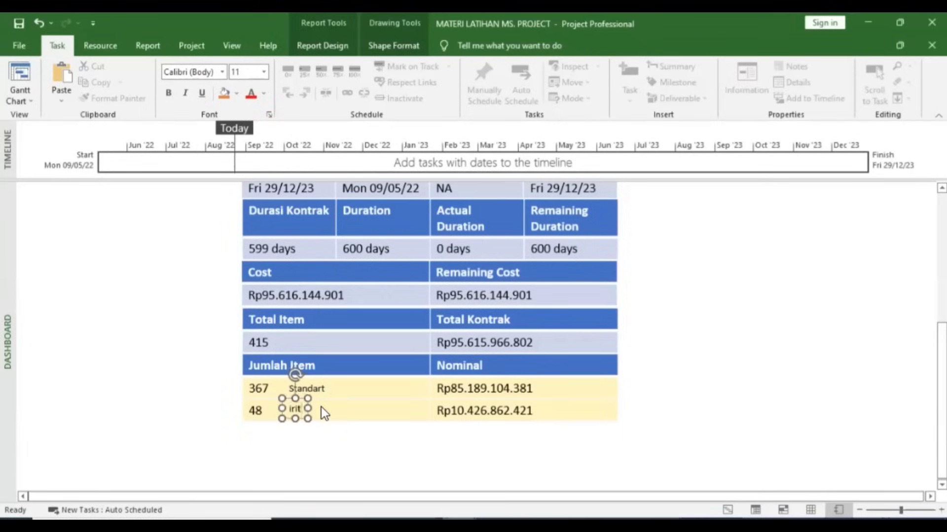
text(ritical)
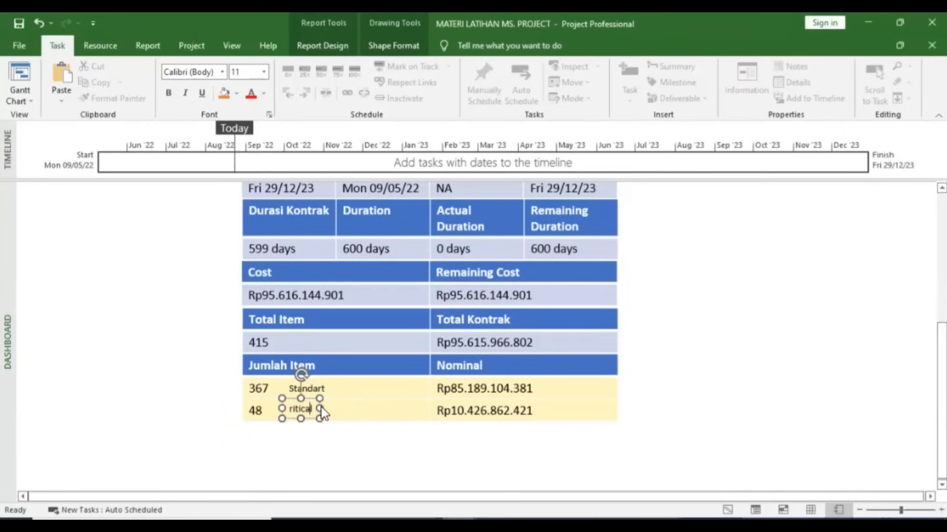
key(Home)
text(C)
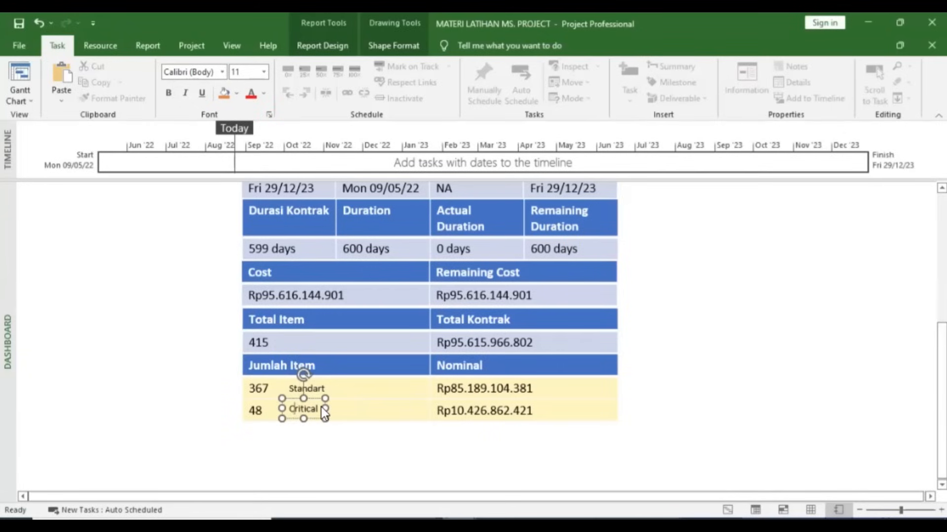
click(389, 414)
click(427, 466)
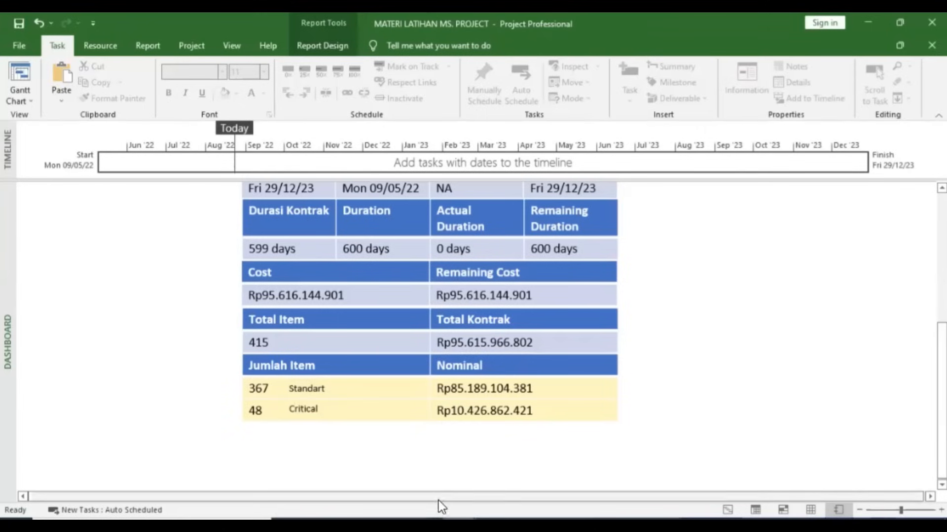
- Examine the reference PDF's table of item counts and nominal amounts for progress 0%, 1-99% and 100% in Nitro Pro
mouse_move(412, 520)
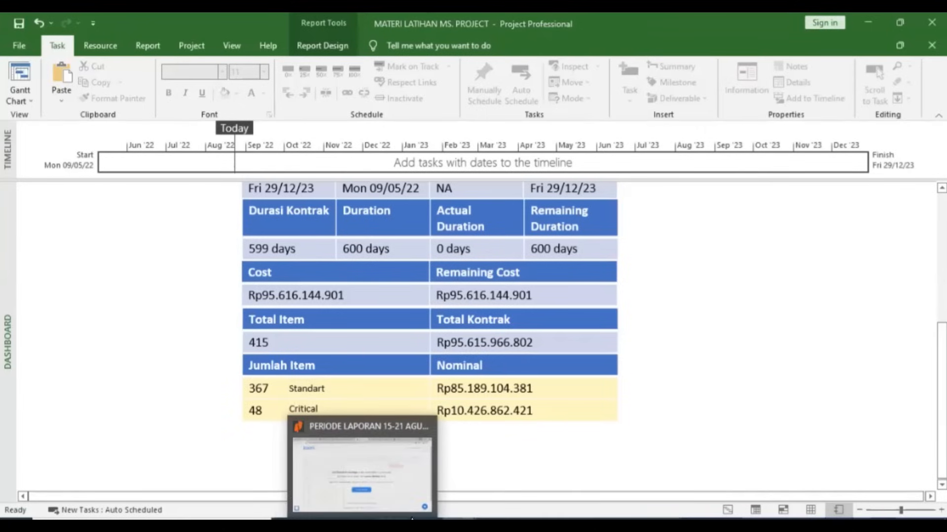
click(300, 449)
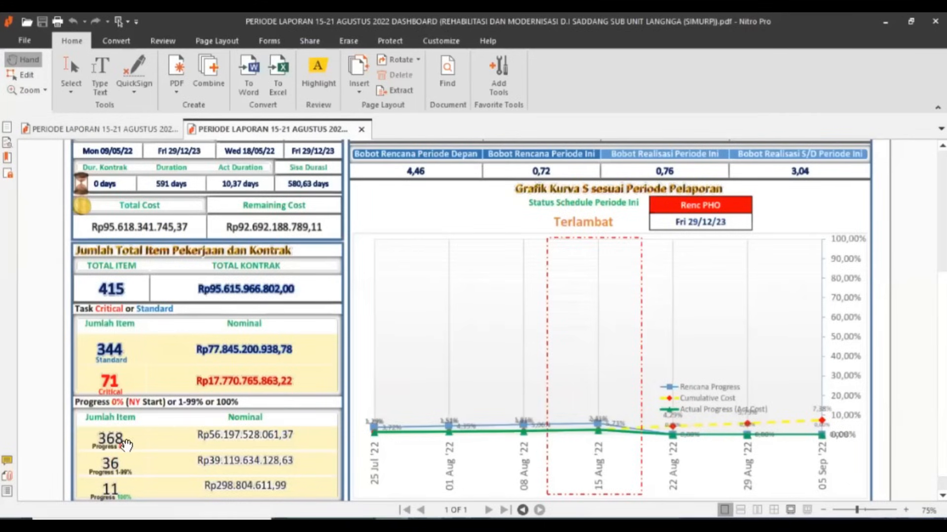
scroll(123, 446, down, 1)
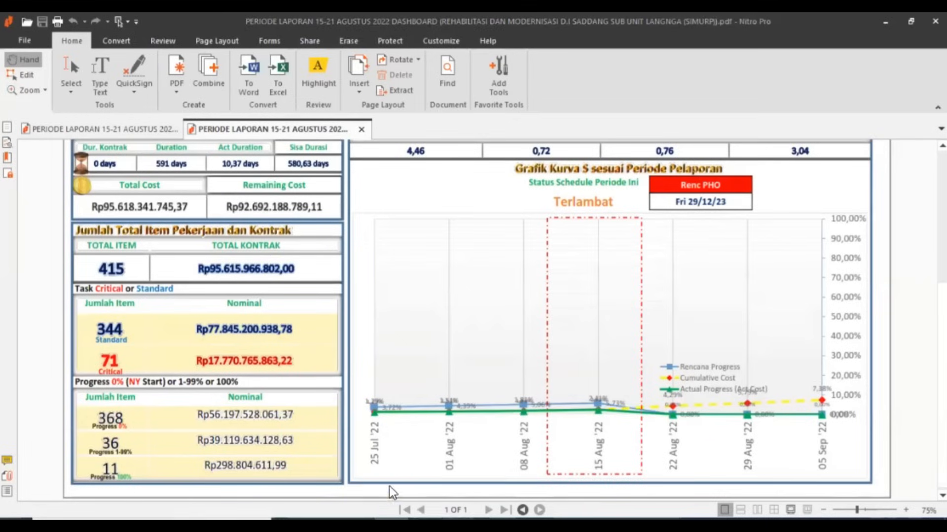
mouse_move(456, 525)
click(369, 525)
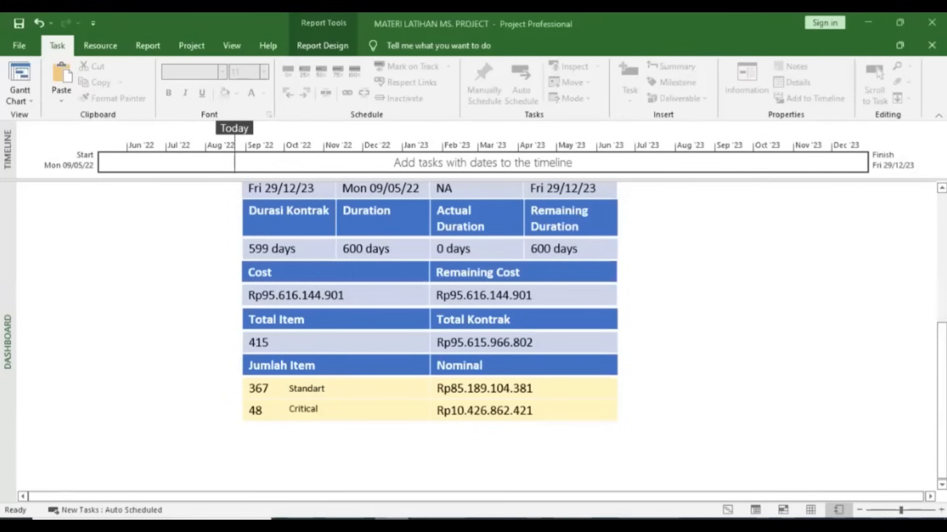
click(378, 358)
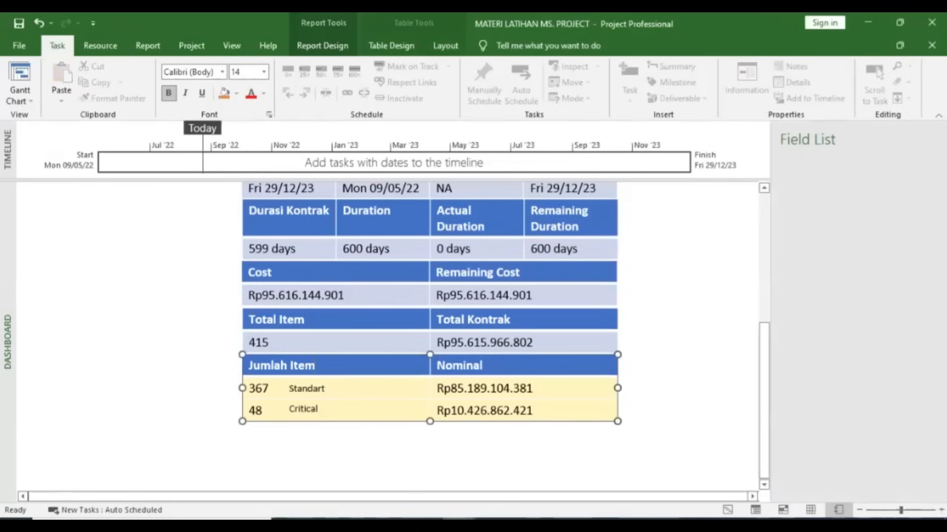
click(345, 524)
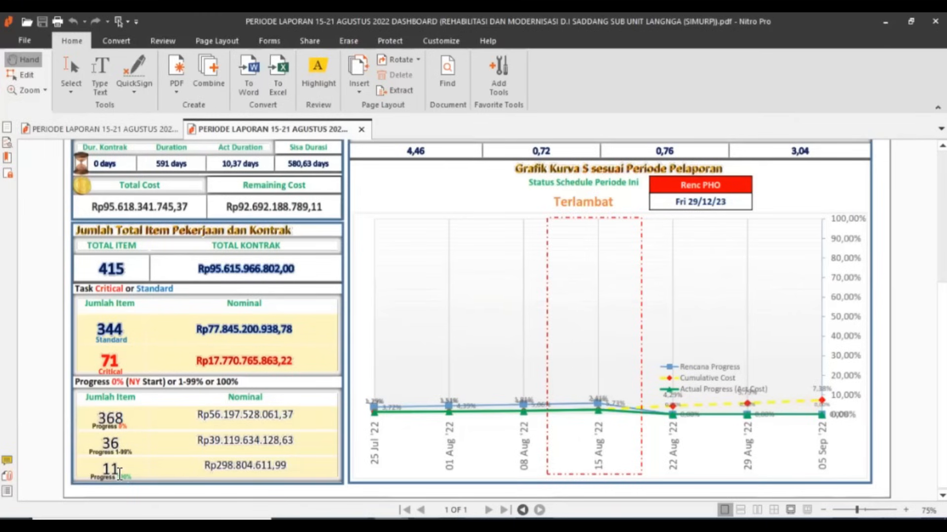
drag(118, 470, 129, 475)
click(199, 462)
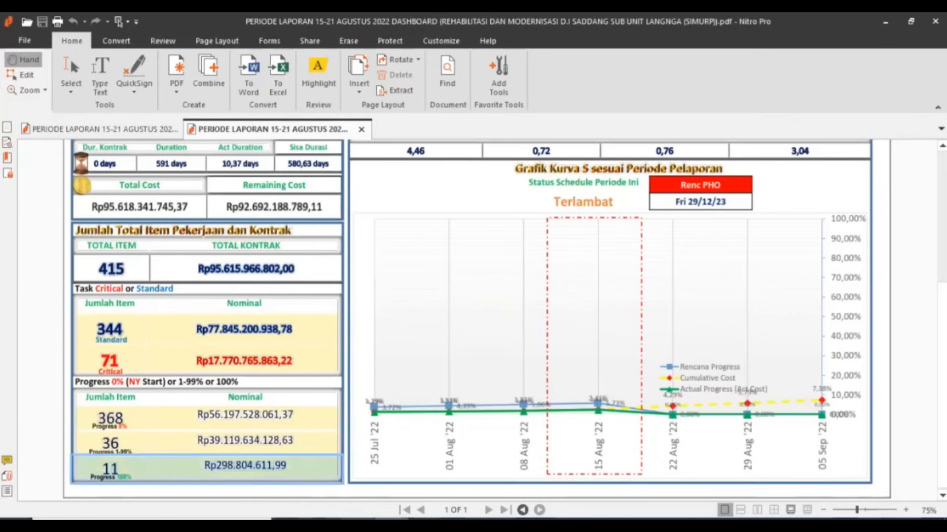
key(alt+Tab)
- Duplicate the Jumlah Item and Nominal table and place the copy directly beneath the original
scroll(303, 430, down, 2)
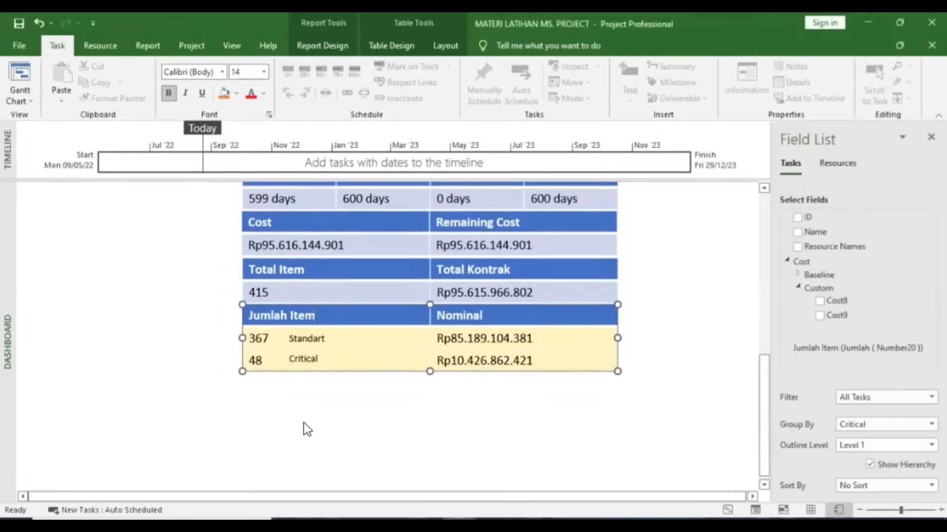
click(330, 378)
click(342, 365)
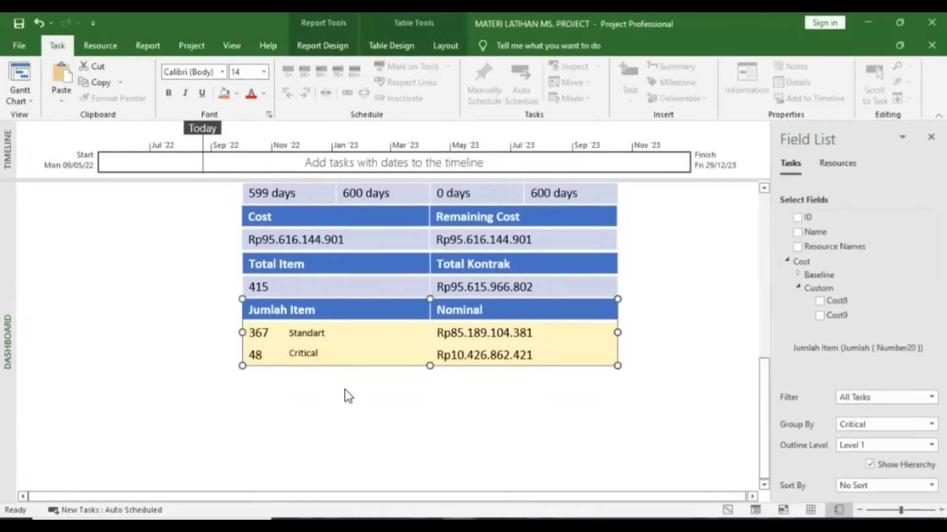
key(ctrl+c)
key(ctrl+v)
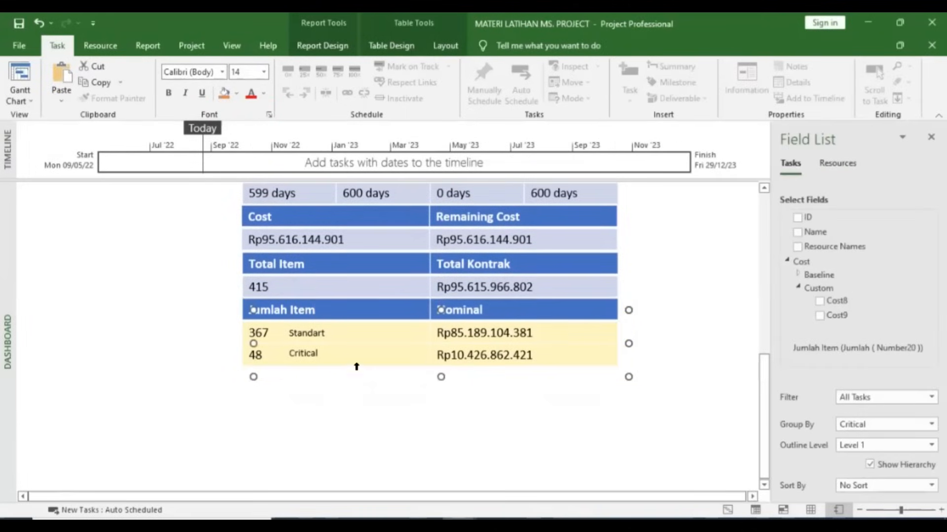
drag(351, 376, 339, 433)
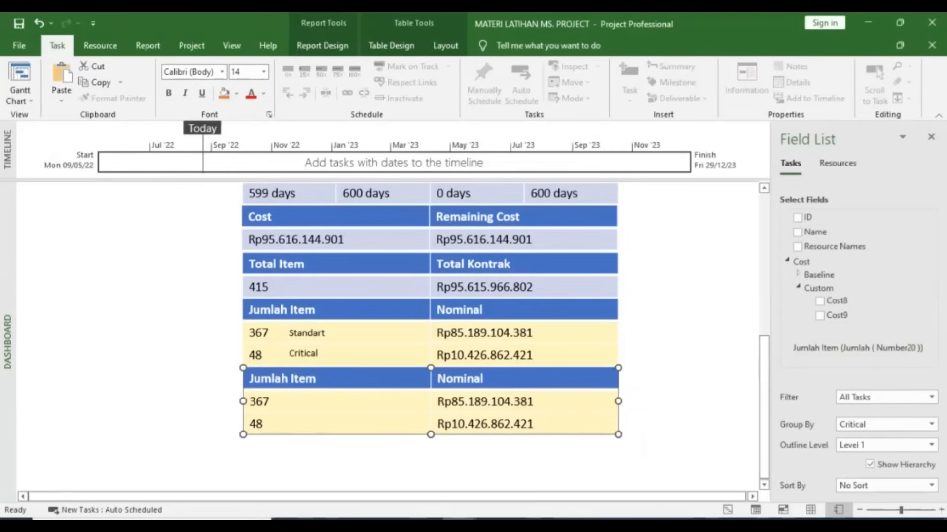
- Group the copied table by Complete and Incomplete Tasks, using the reference PDF's progress table as the model
scroll(857, 349, down, 1)
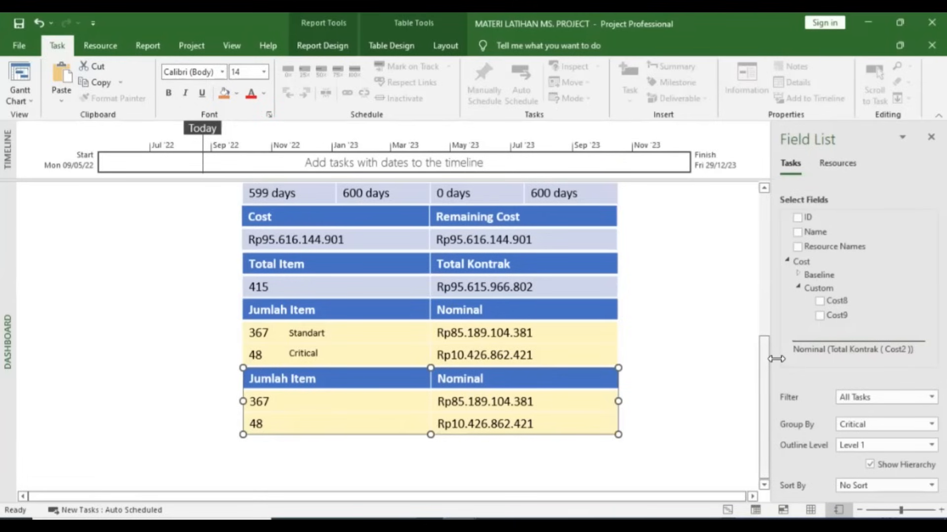
scroll(858, 348, up, 1)
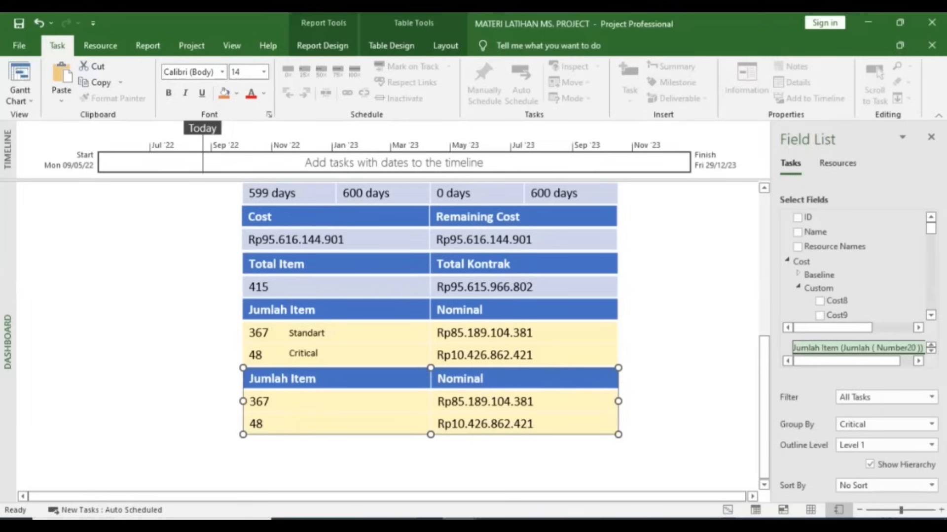
click(393, 523)
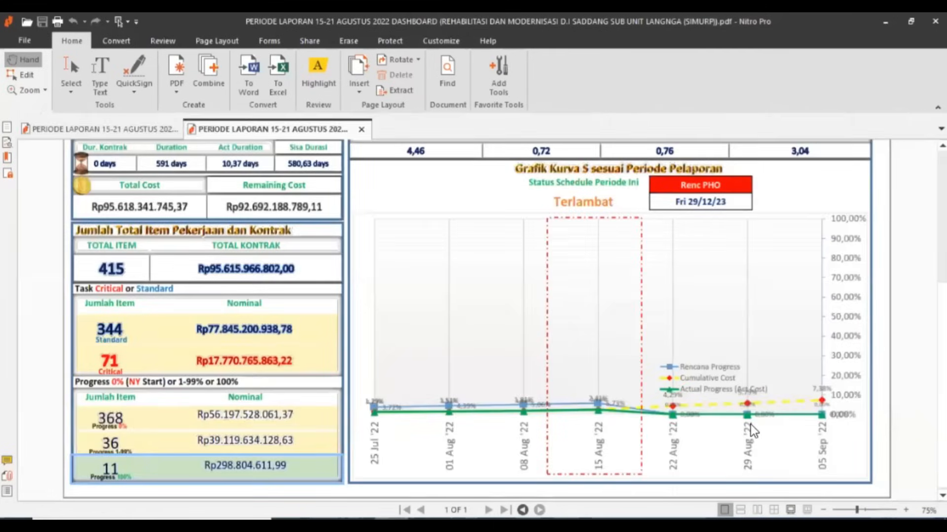
key(alt+Tab)
click(780, 422)
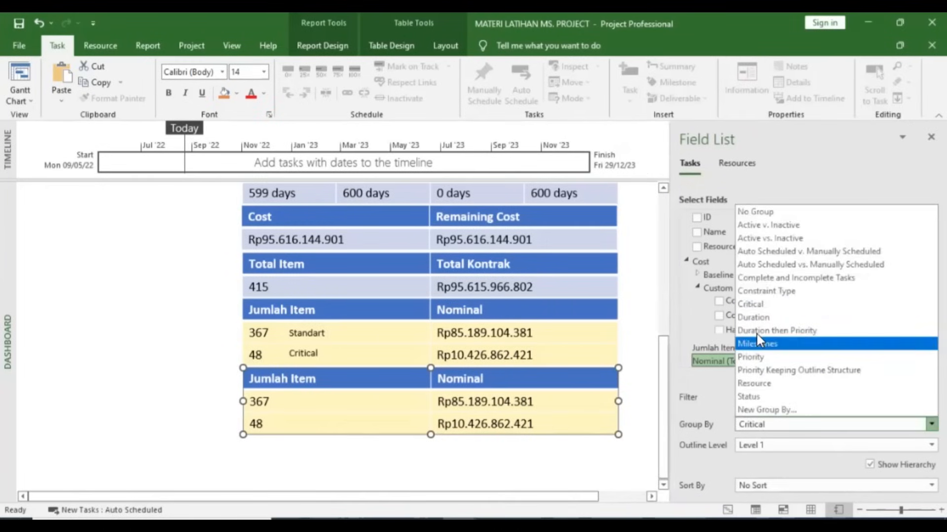
click(758, 278)
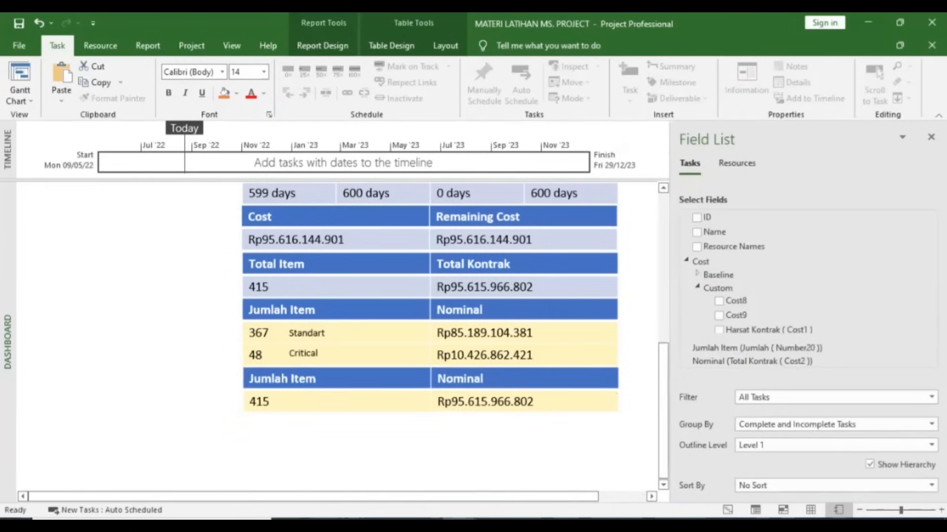
- Compare the regrouped table in the dashboard with the progress rows of the reference PDF in Nitro Pro
click(345, 453)
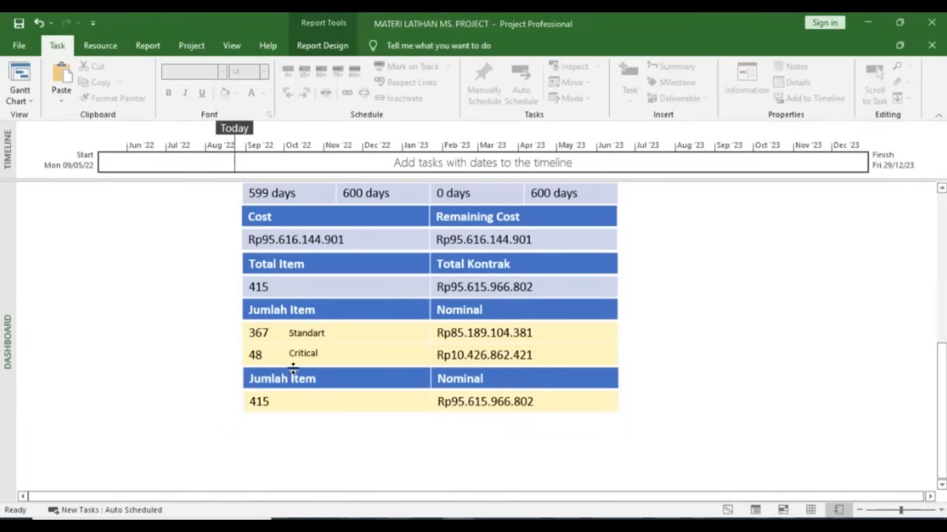
key(alt+Tab)
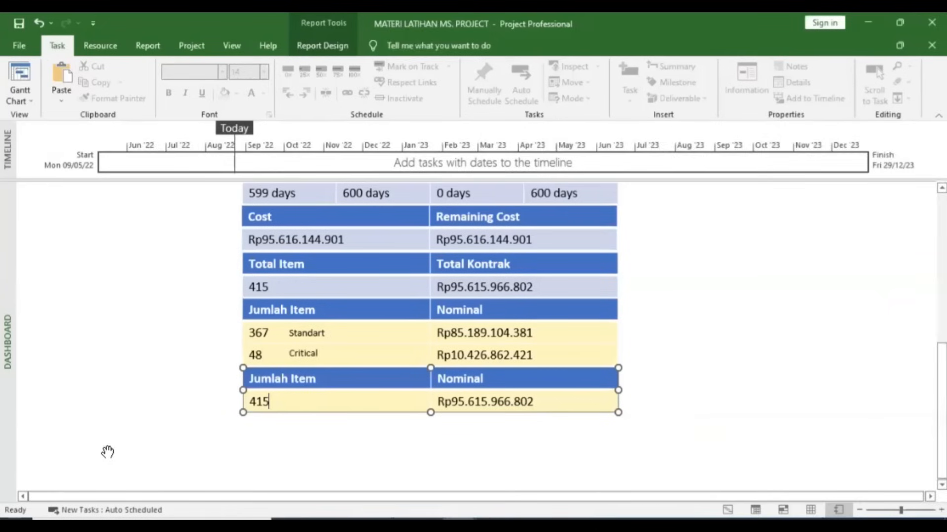
key(alt+Tab)
key(alt+Tab)
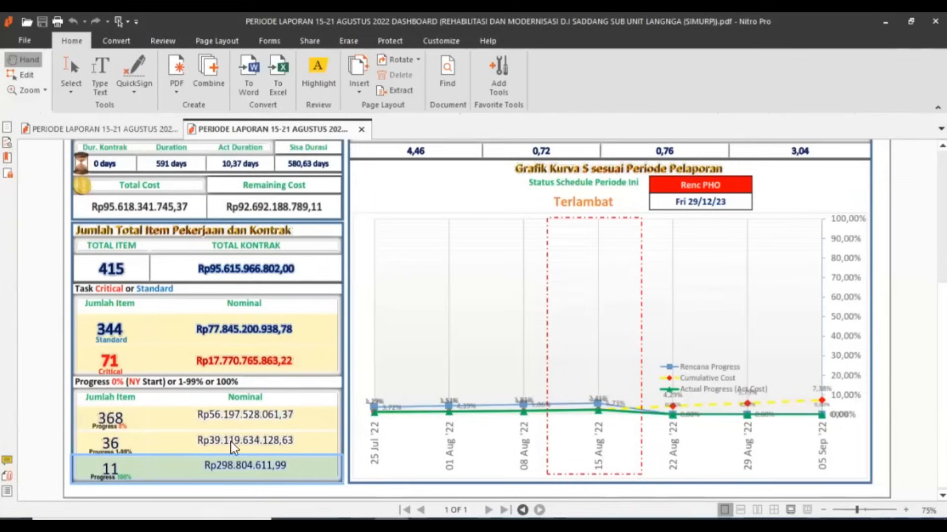
- Recheck the copied Jumlah Item and Nominal table against the reference PDF's 0%, 1-99% and 100% progress rows
key(alt+Tab)
click(266, 401)
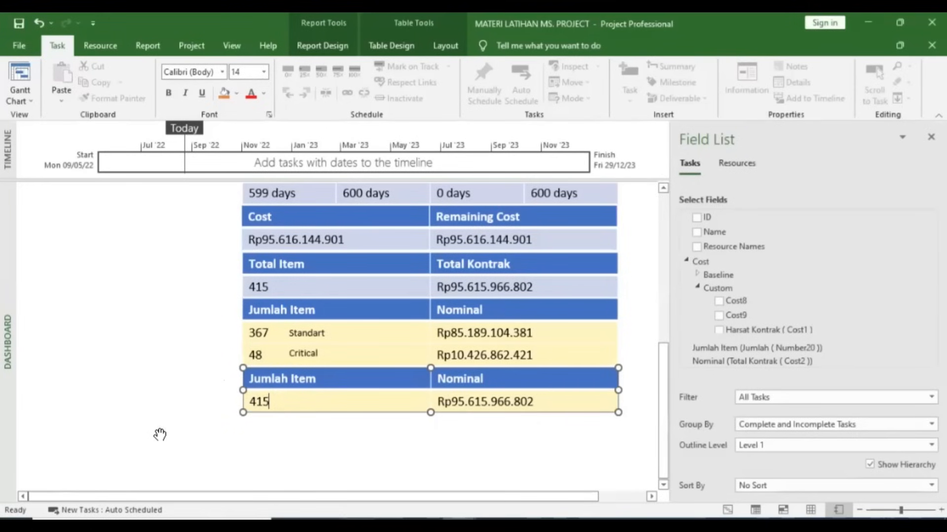
key(alt+Tab)
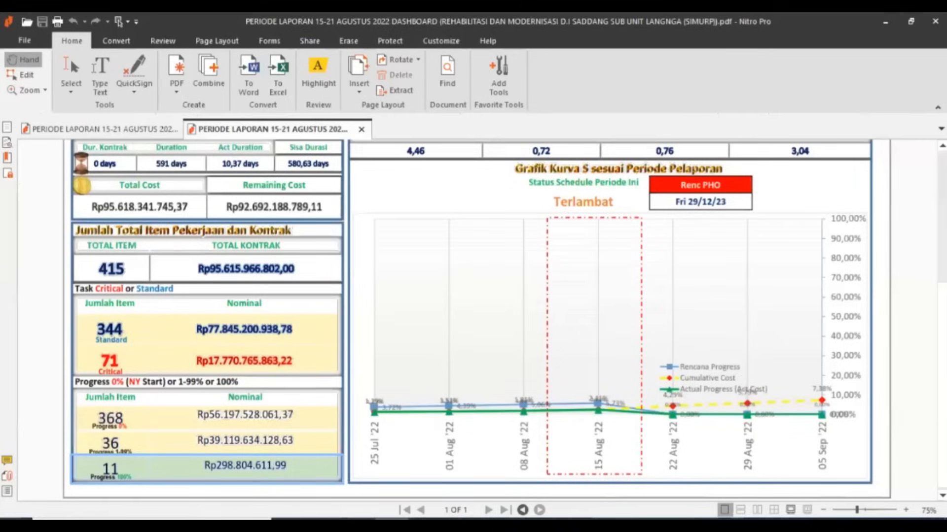
key(alt+Tab)
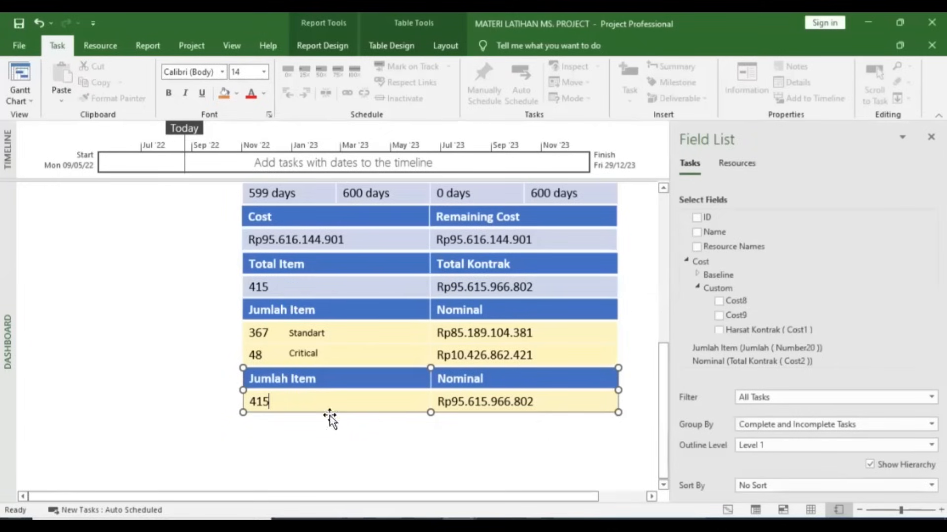
click(283, 394)
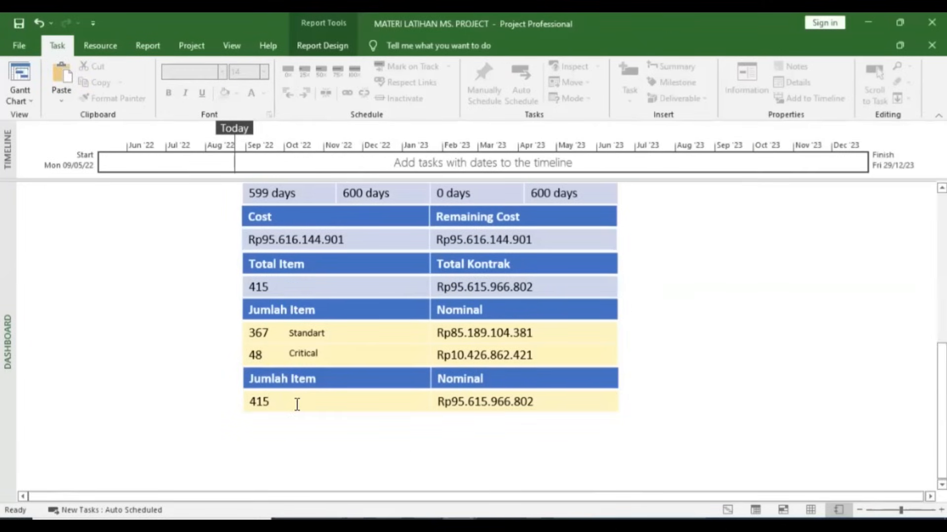
click(297, 404)
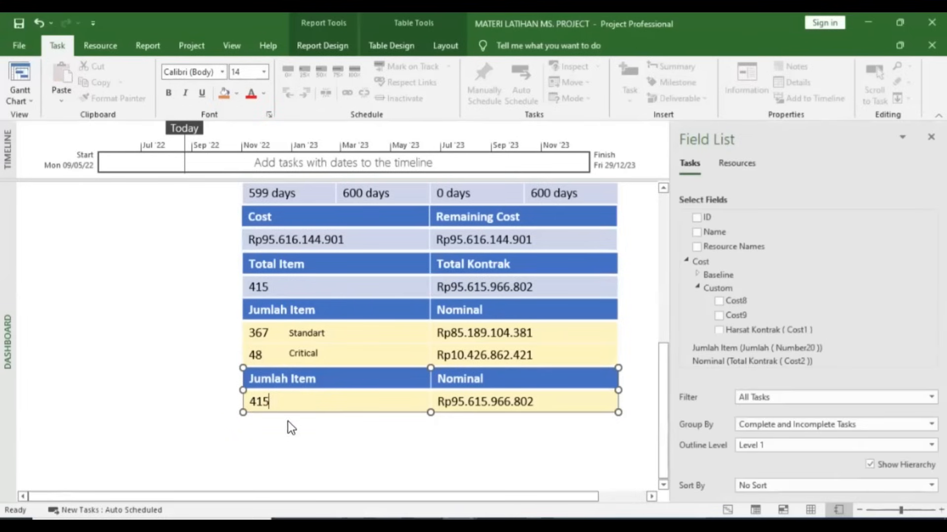
click(295, 450)
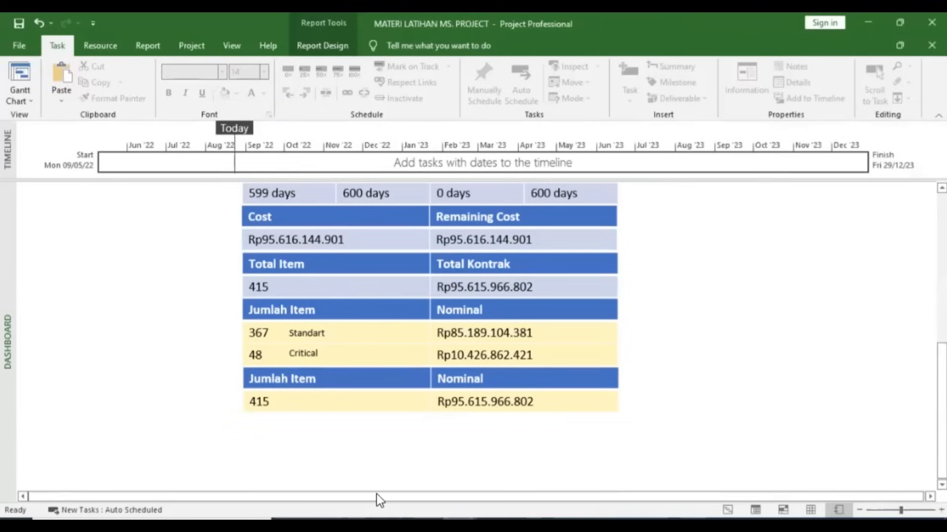
- Examine the monthly progress bar chart of the reference PDF in Nitro Pro and return to the dashboard in Project
click(389, 521)
scroll(489, 437, up, 1)
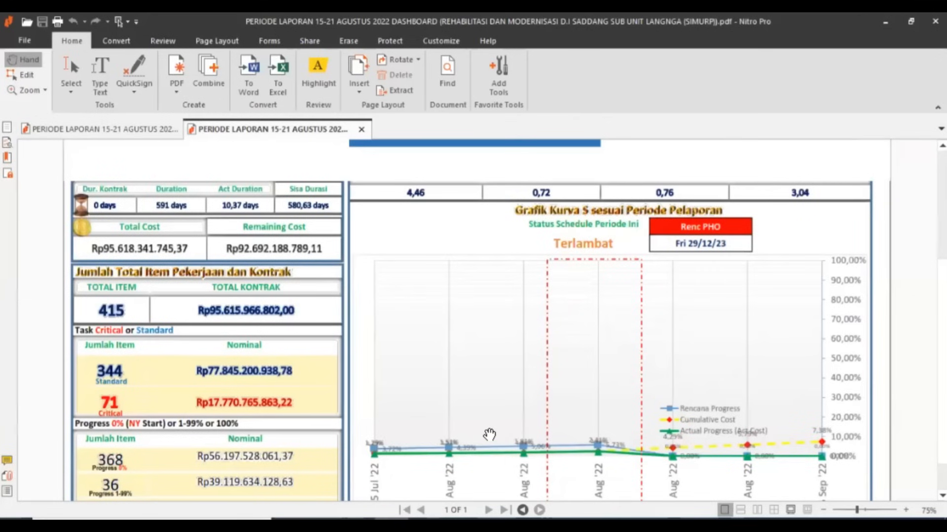
scroll(489, 435, up, 4)
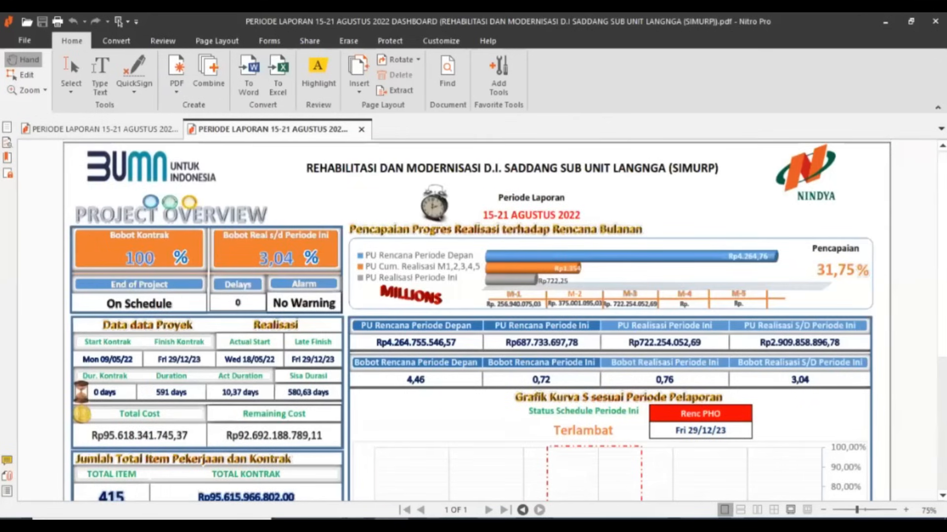
mouse_move(457, 519)
click(432, 498)
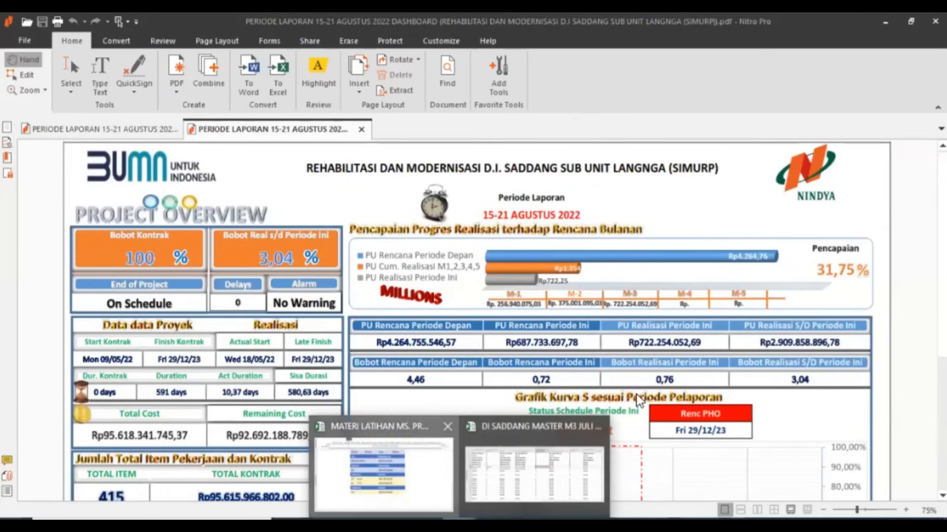
- Insert a 3-D Clustered Bar chart into the dashboard report
scroll(565, 401, down, 2)
scroll(565, 401, up, 3)
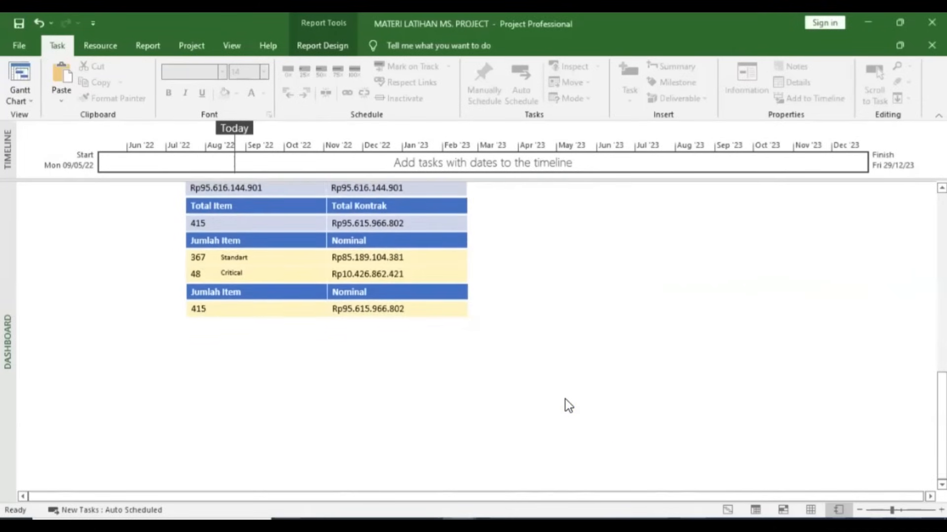
scroll(566, 402, up, 4)
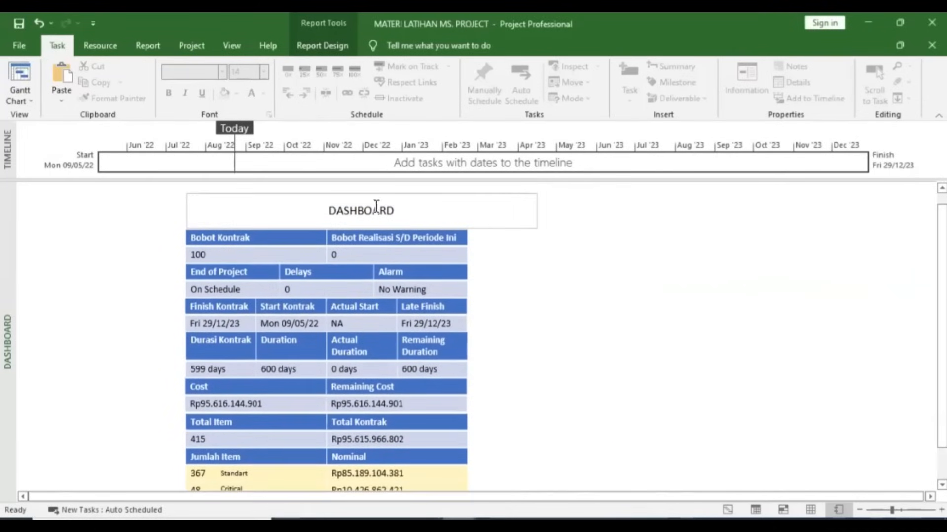
click(314, 44)
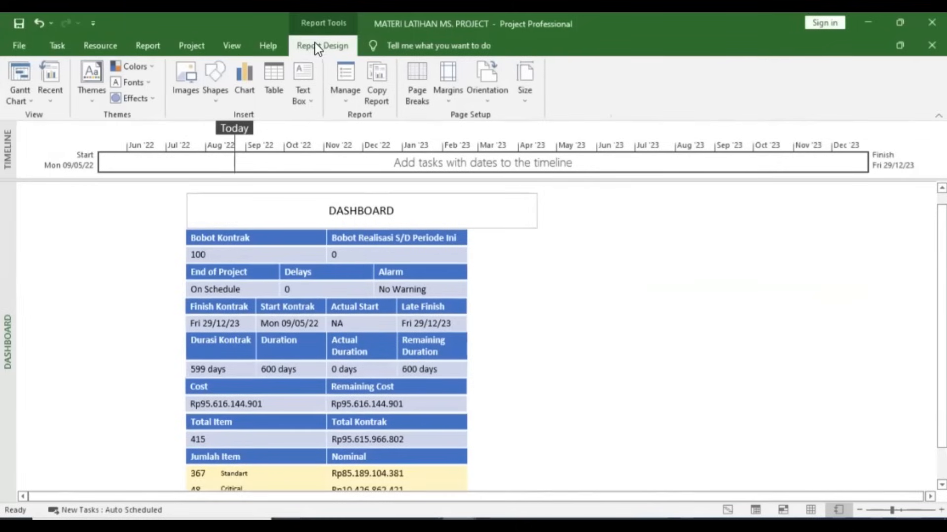
click(244, 89)
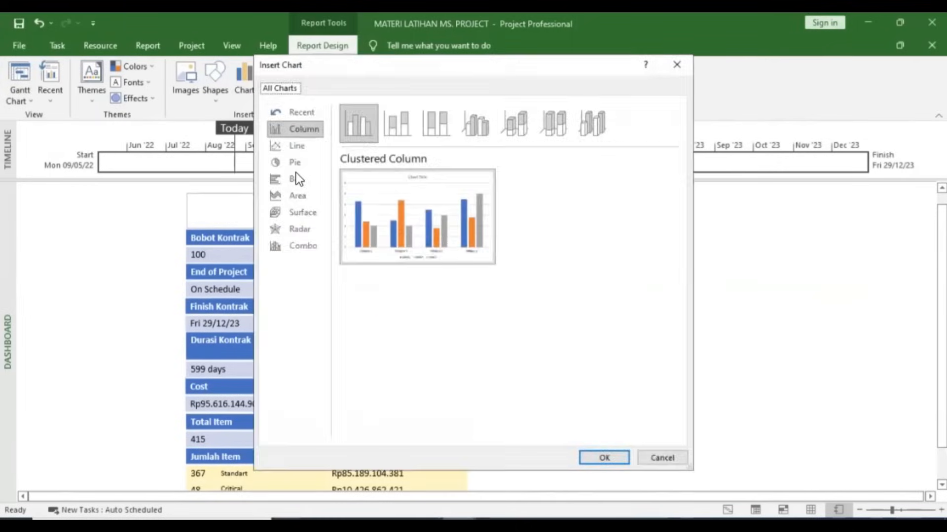
click(296, 178)
click(476, 124)
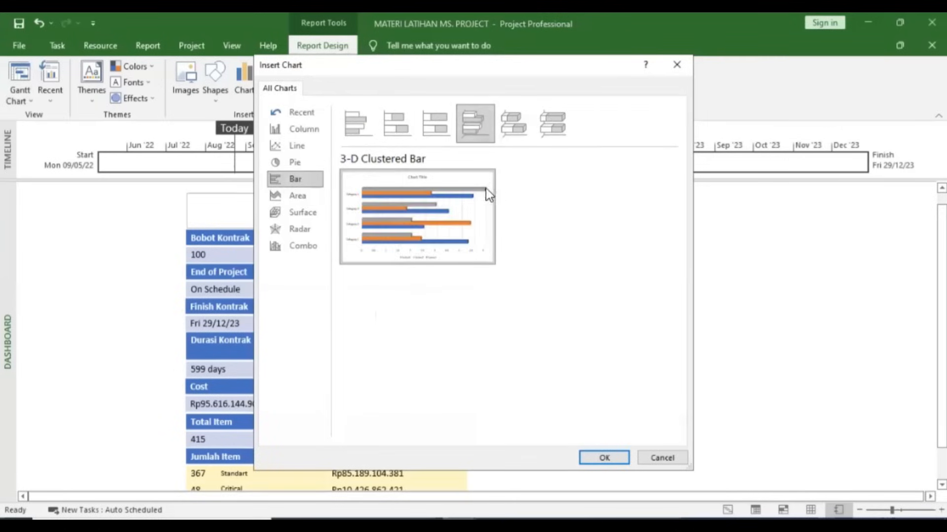
click(596, 455)
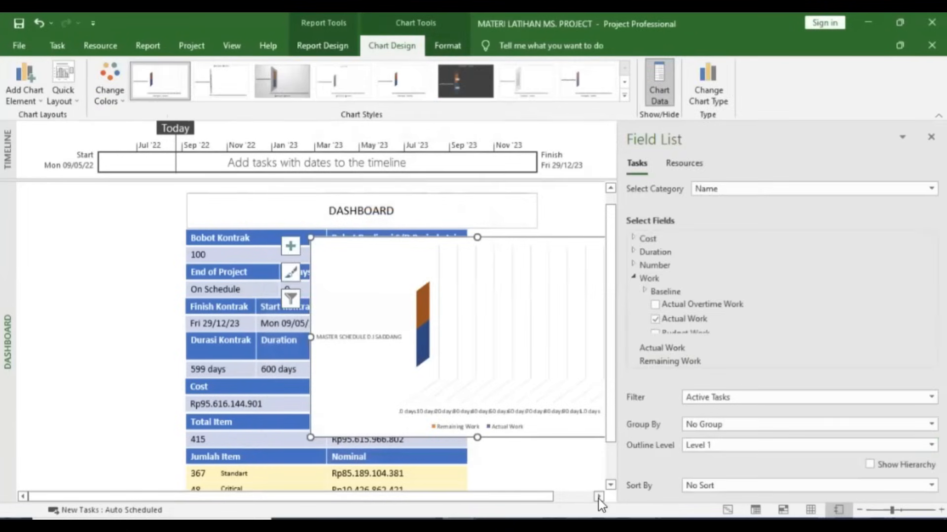
- Move the new bar chart to the right of the dashboard tables, its upper edge level with the Bobot Kontrak header
click(598, 497)
click(599, 498)
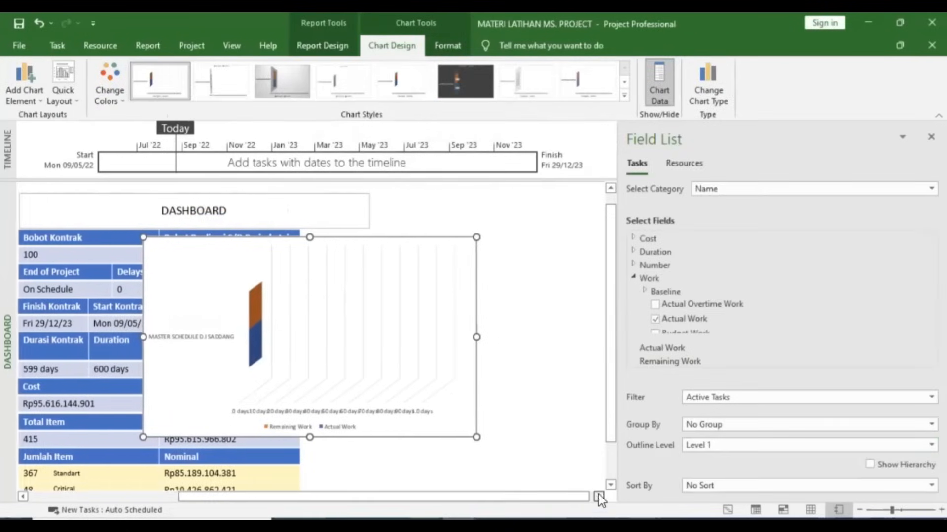
drag(372, 243, 529, 235)
click(461, 385)
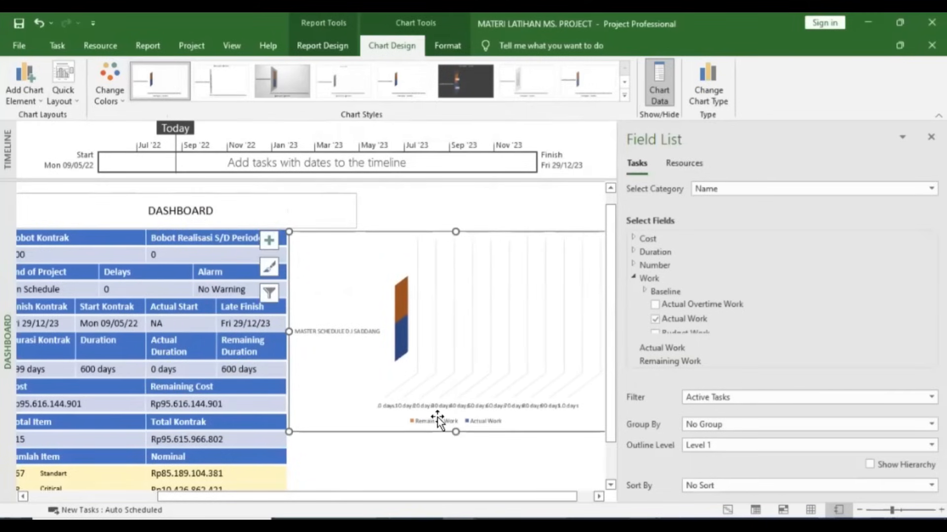
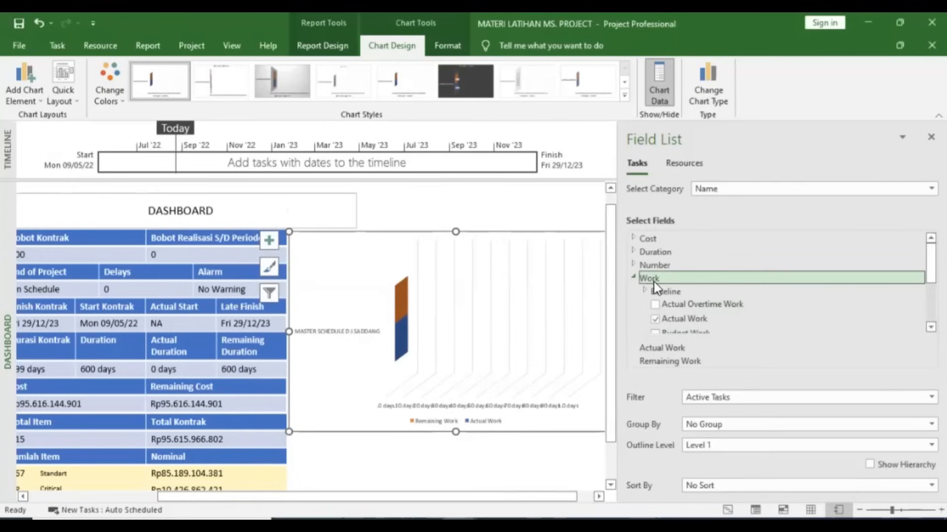
- Remove the Actual Work and Remaining Work fields from the chart
scroll(655, 286, down, 2)
click(655, 253)
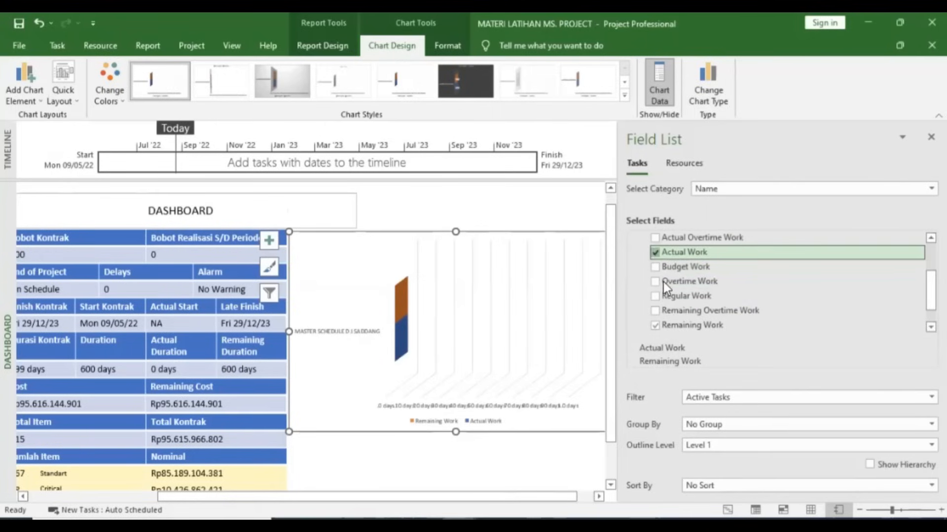
click(654, 327)
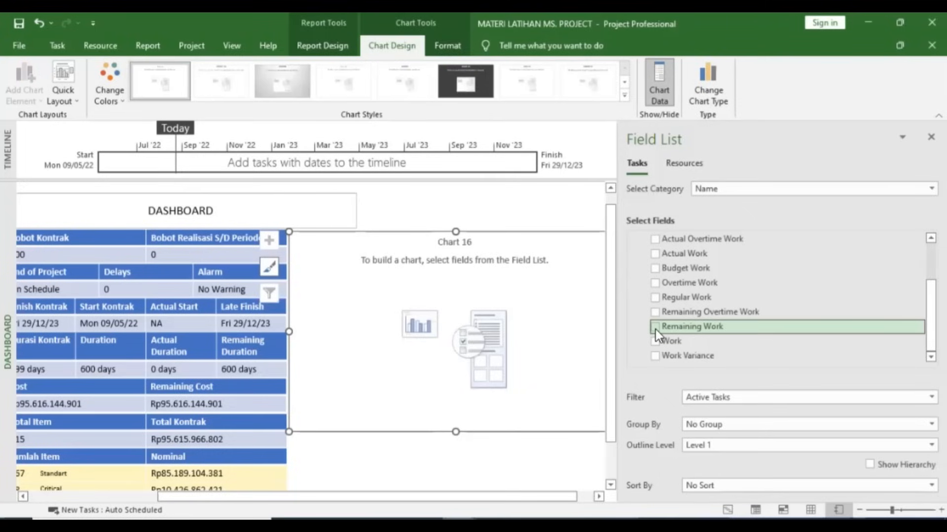
scroll(670, 305, up, 3)
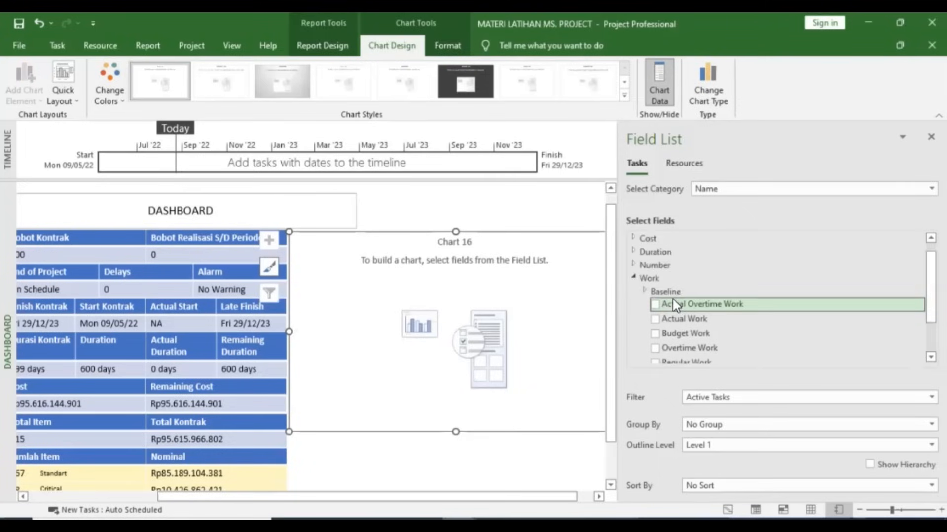
- Add the custom cost fields PU Rencana Periode Depan, PU Cum. Realisasi M1,2,3,4,5 and PU Realisasi Periode Ini to the chart
click(632, 277)
click(633, 236)
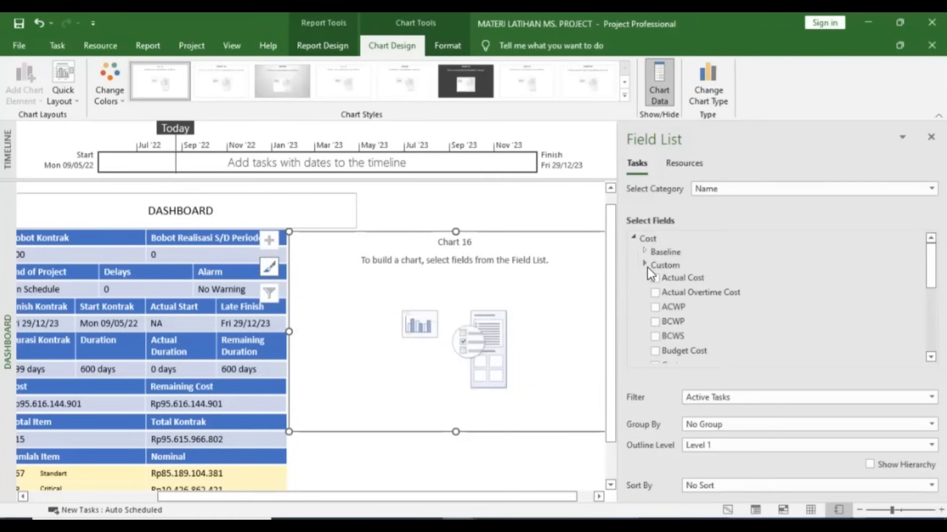
click(643, 265)
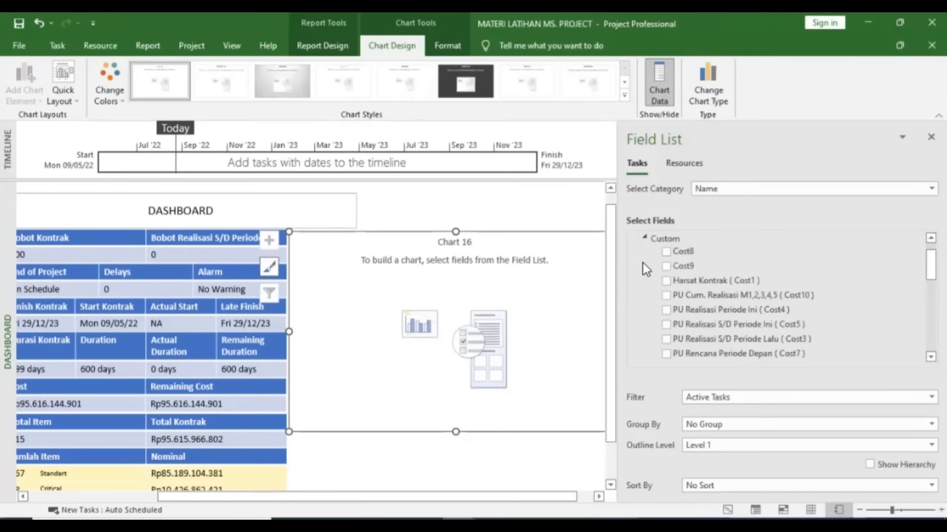
scroll(703, 301, down, 1)
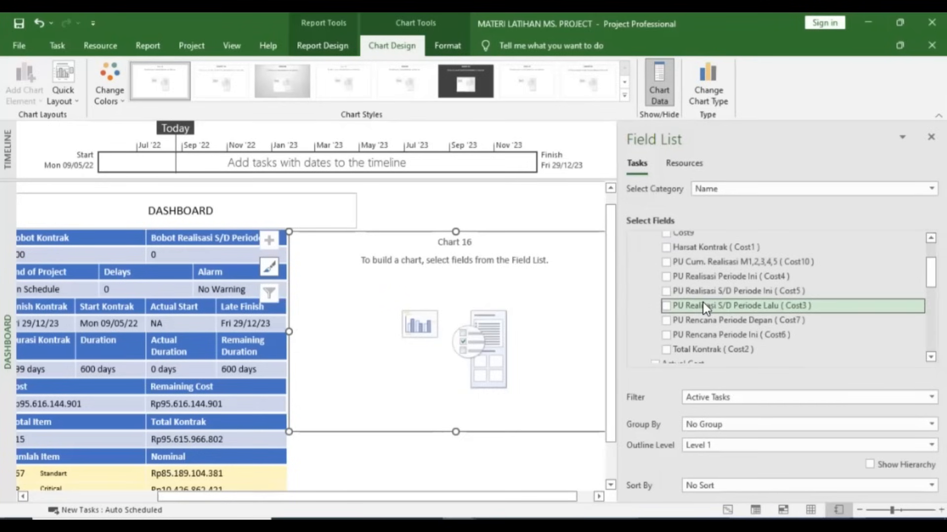
click(666, 321)
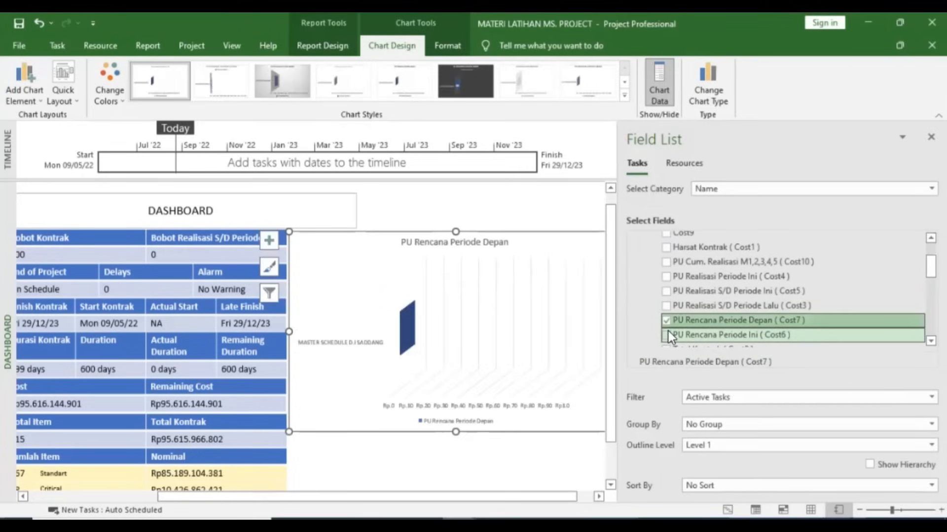
click(665, 262)
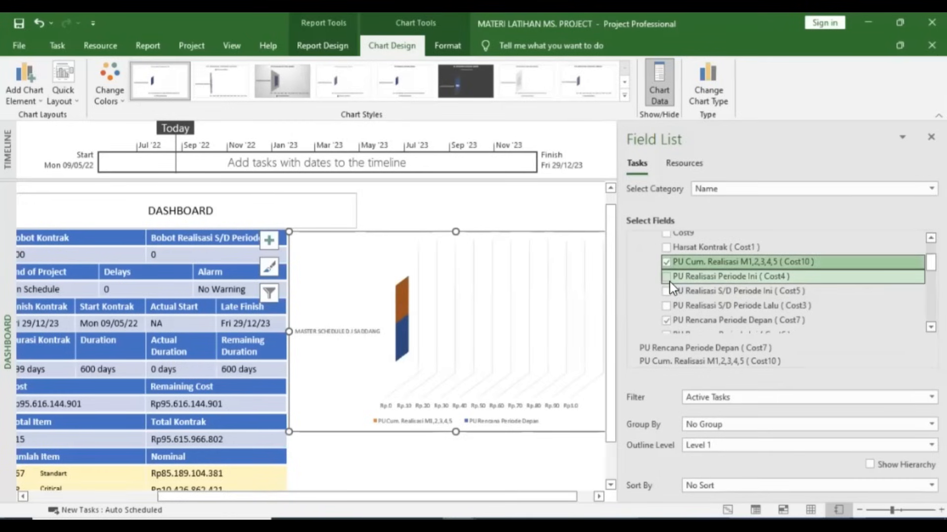
click(665, 277)
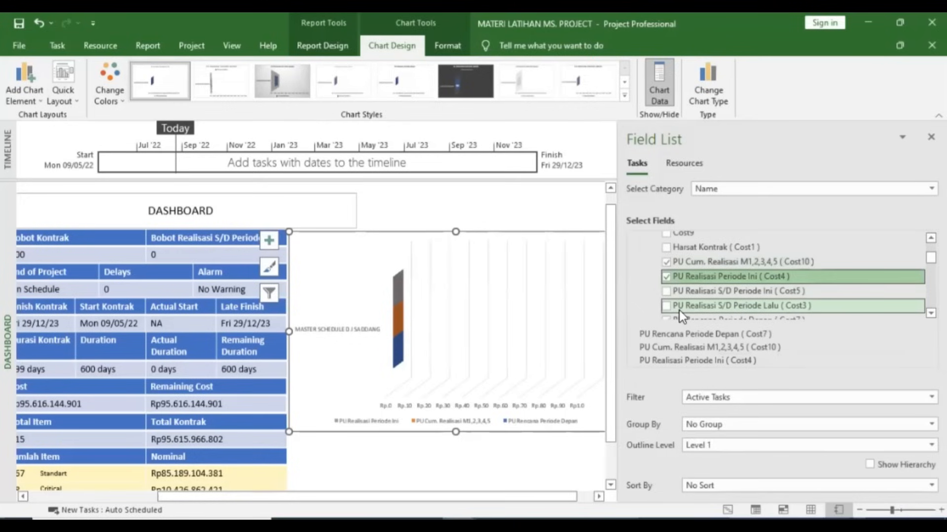
- Delete the chart's task name axis and its Rp value axis, following the bar chart in the reference PDF
click(355, 329)
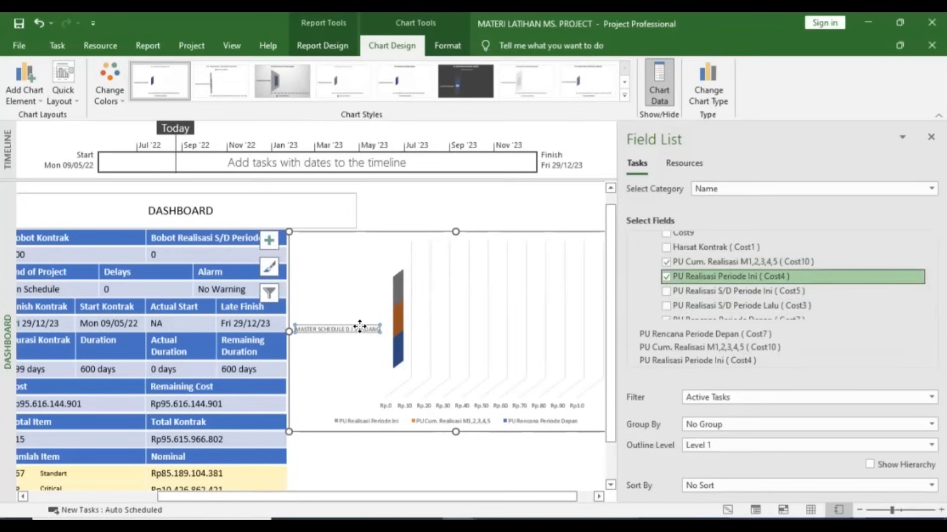
key(Delete)
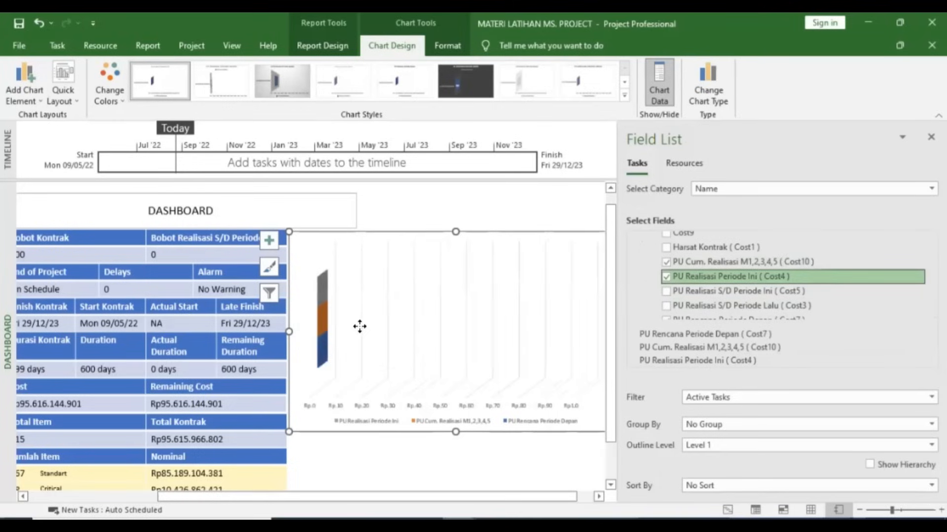
click(394, 522)
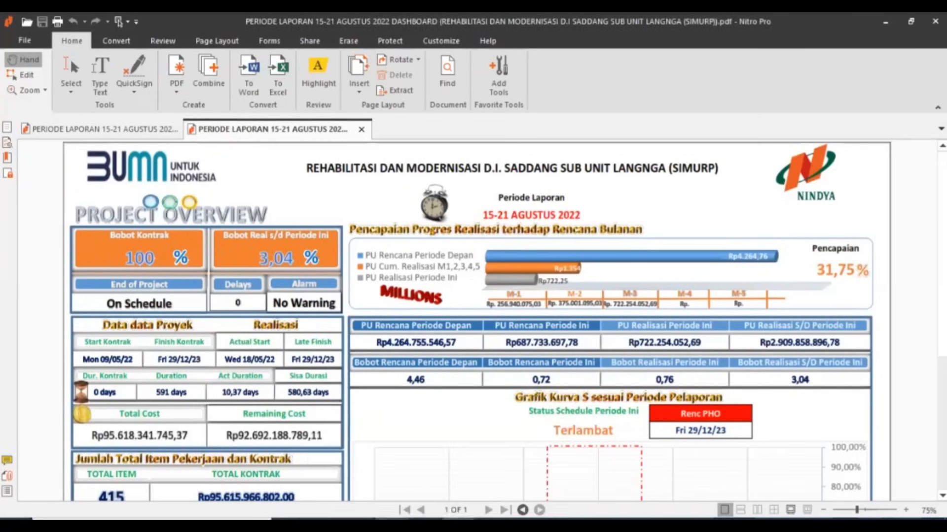
click(417, 524)
click(437, 410)
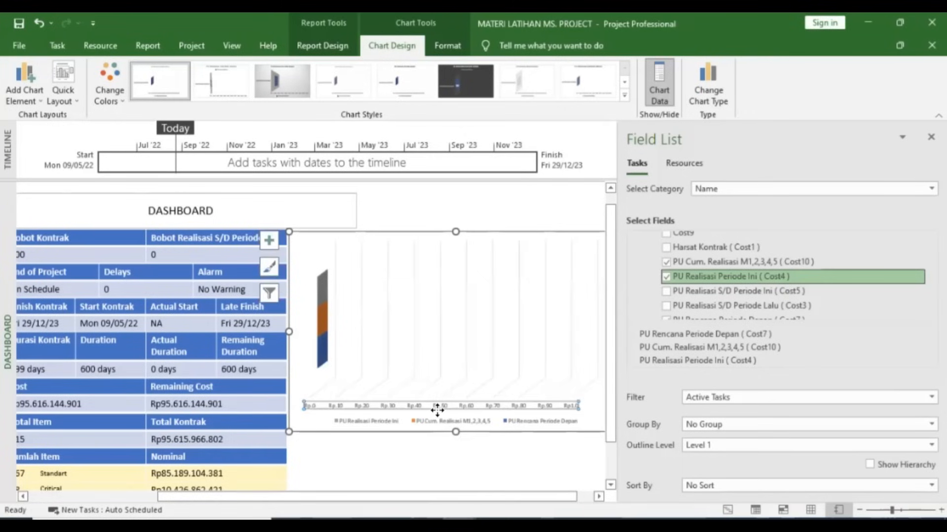
key(Delete)
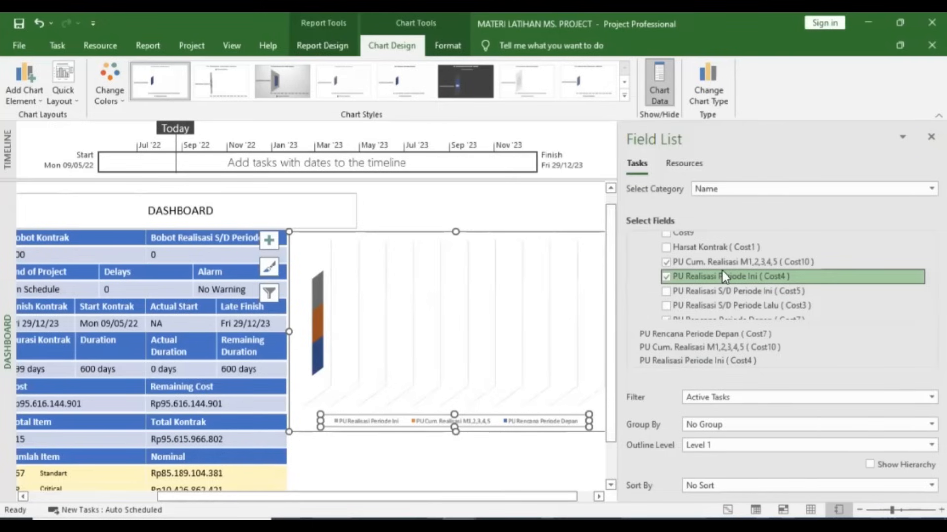
- Try to place the bar chart's legend on the left side of the chart
right_click(531, 420)
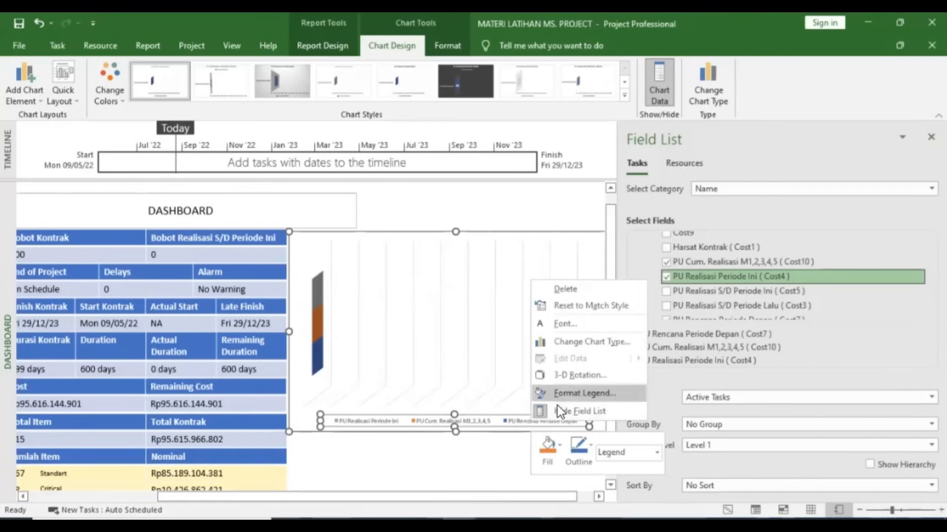
click(567, 393)
click(712, 184)
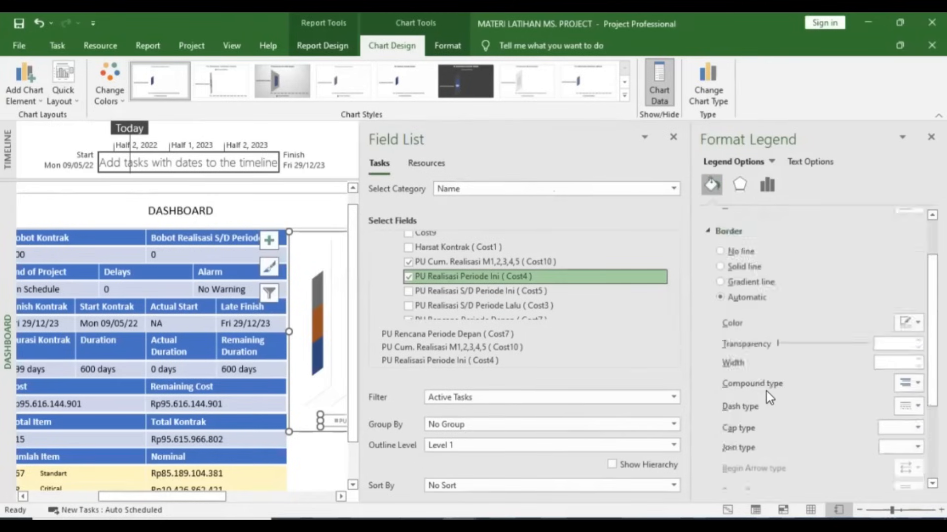
scroll(766, 392, down, 2)
click(775, 185)
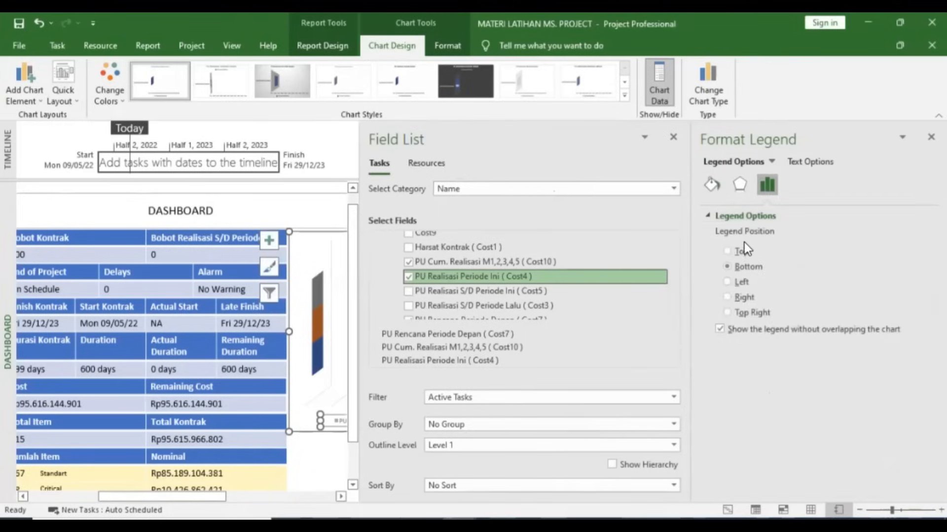
click(728, 282)
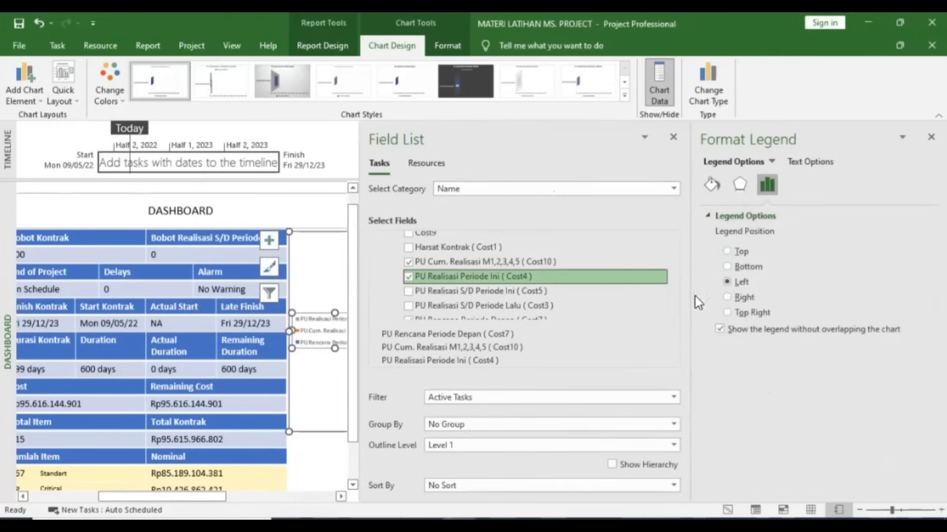
- Hide the chart's field list and legend formatting options, and undo the legend's move to the left
click(673, 137)
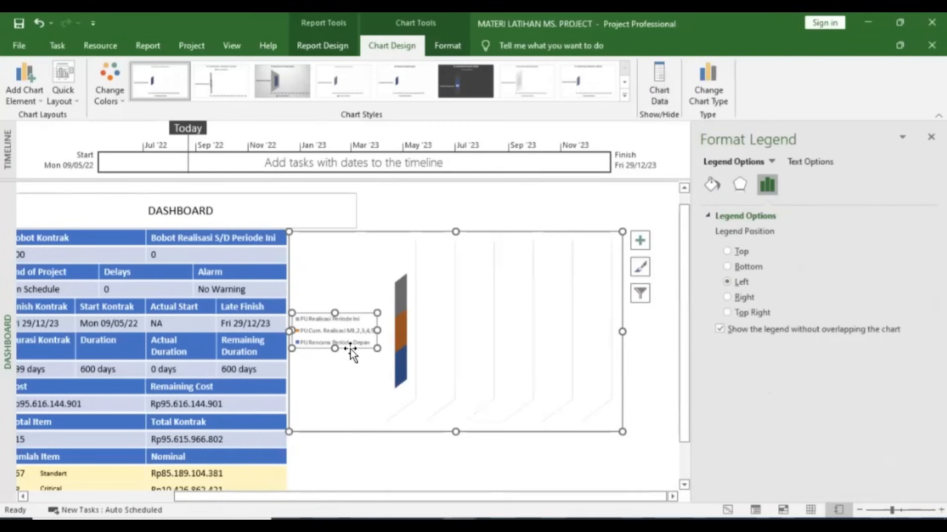
click(930, 137)
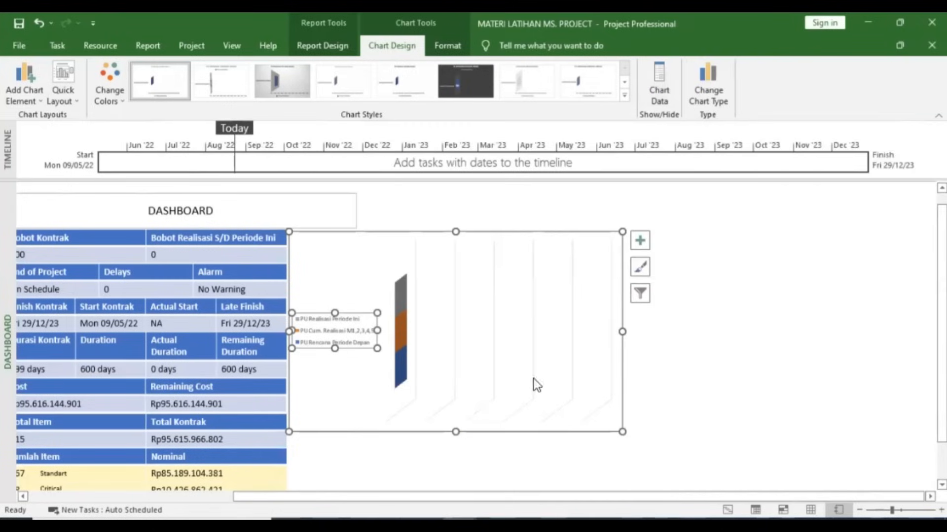
click(640, 345)
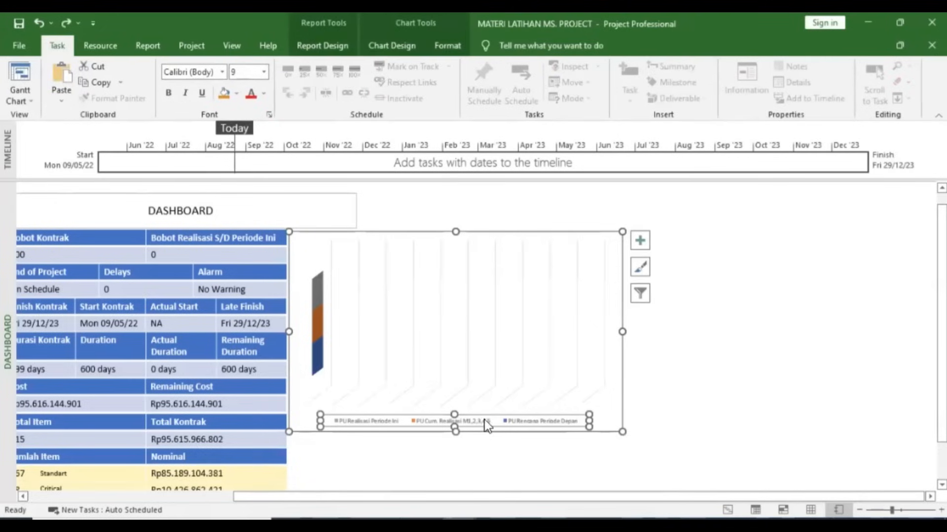
- Set the bar chart's legend position to Left after trying Top Right
right_click(485, 420)
click(531, 392)
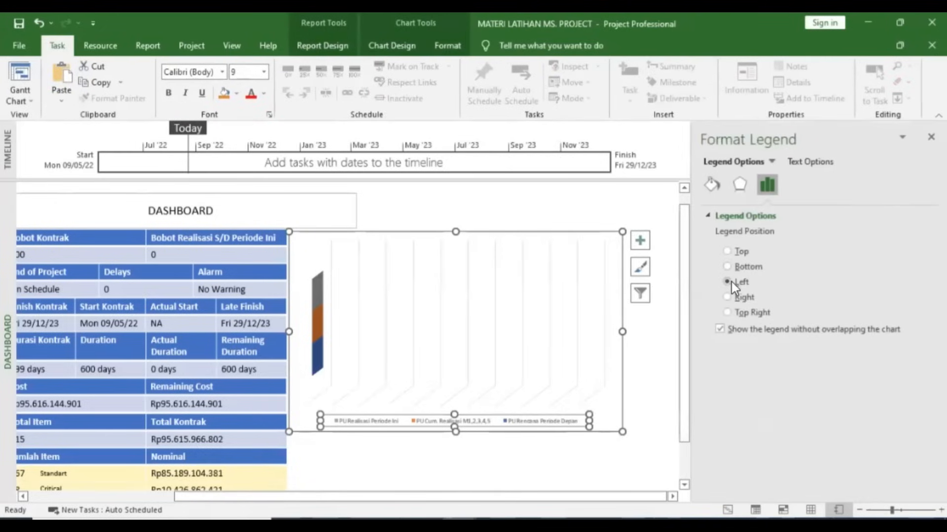
click(724, 311)
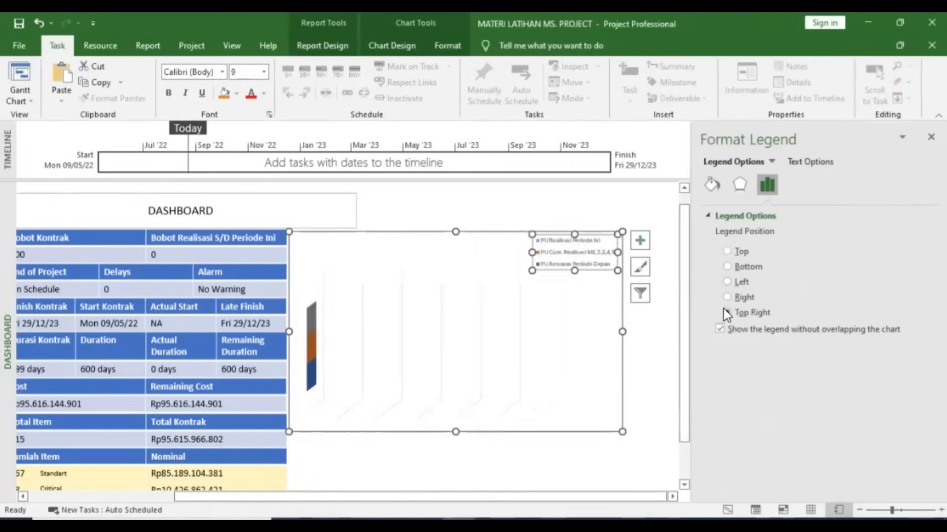
click(724, 282)
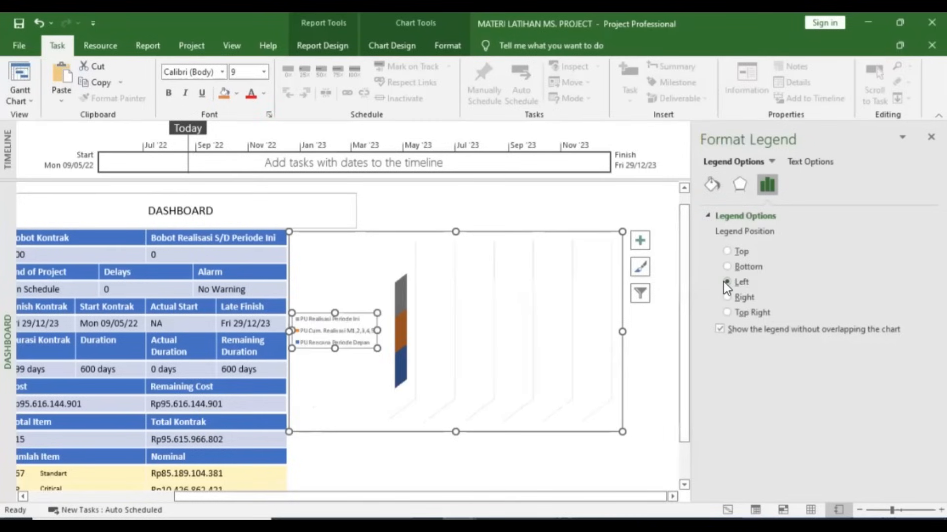
click(659, 390)
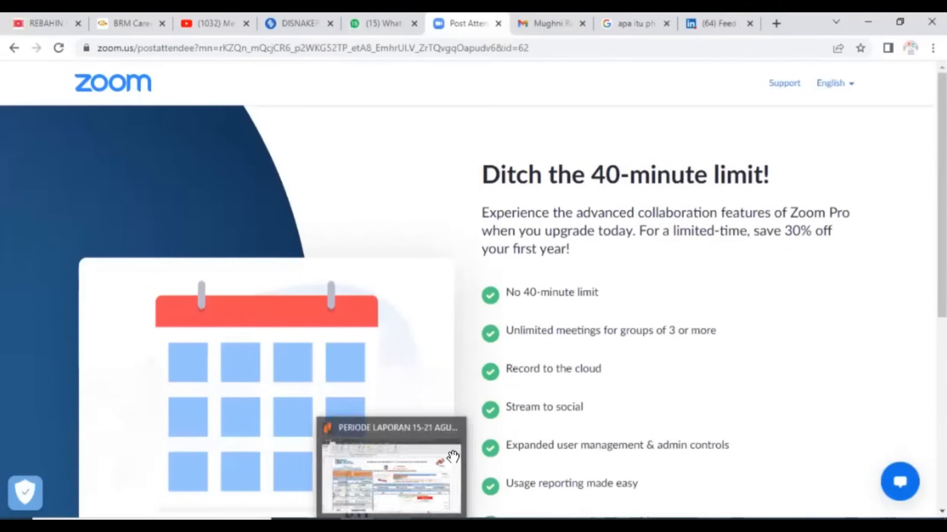
- Following the bar chart in the reference PDF, set the column shape of the PU Realisasi Periode Ini and PU Cum. Realisasi M1,2,3,4,5 series to Cylinder
click(453, 457)
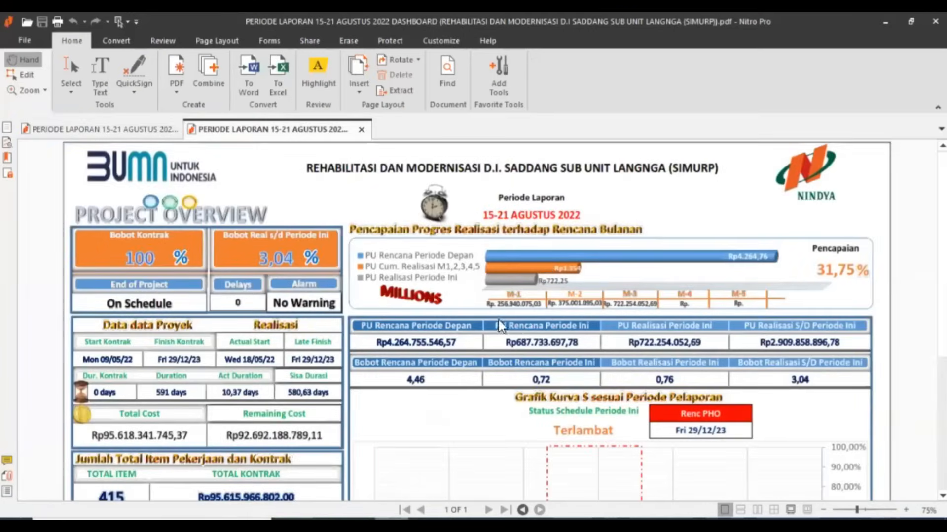
click(394, 464)
click(398, 297)
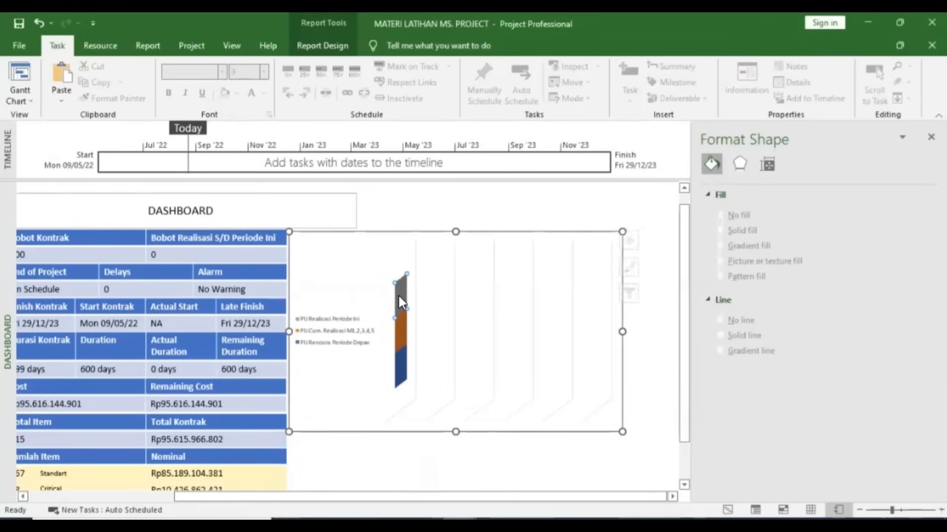
right_click(398, 297)
click(484, 425)
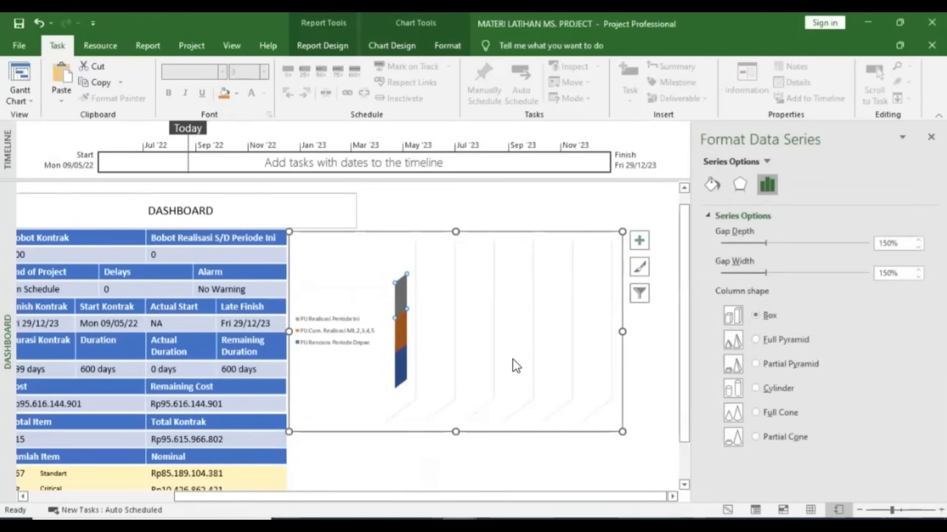
click(402, 299)
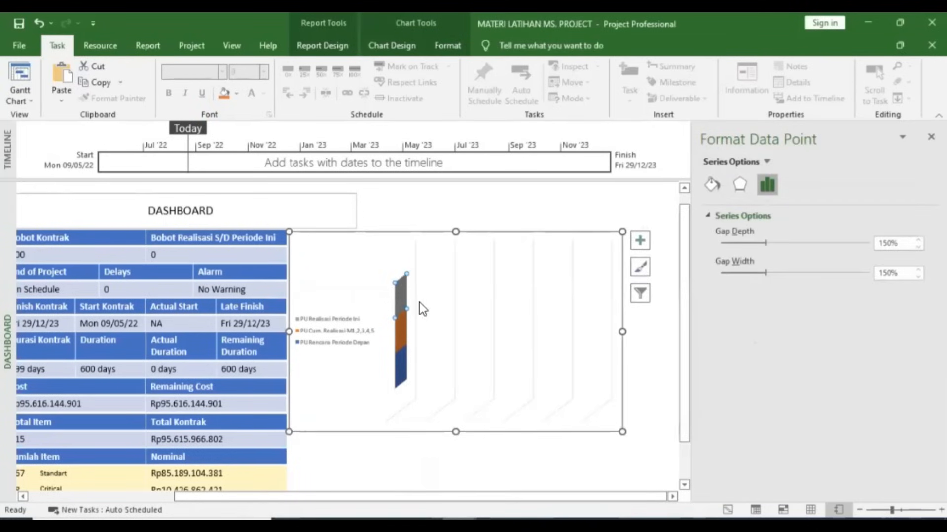
click(741, 186)
click(716, 186)
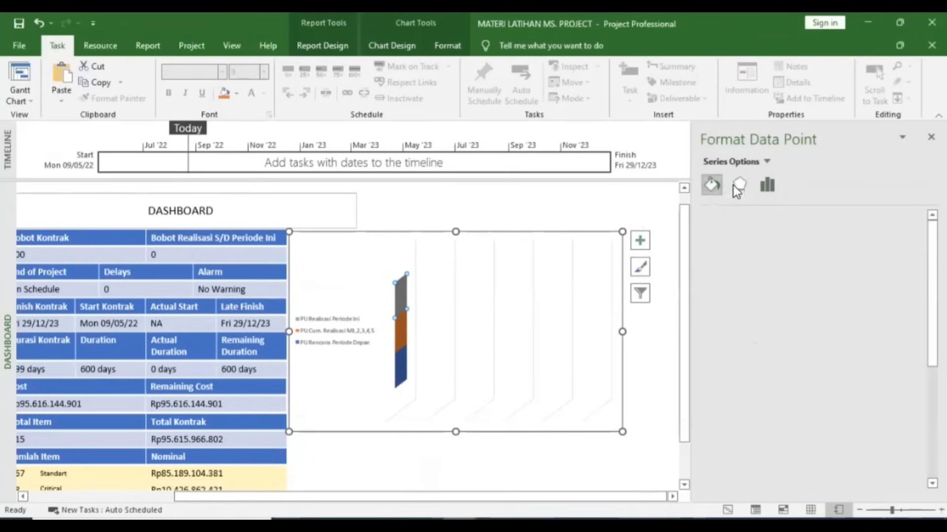
click(764, 189)
click(403, 311)
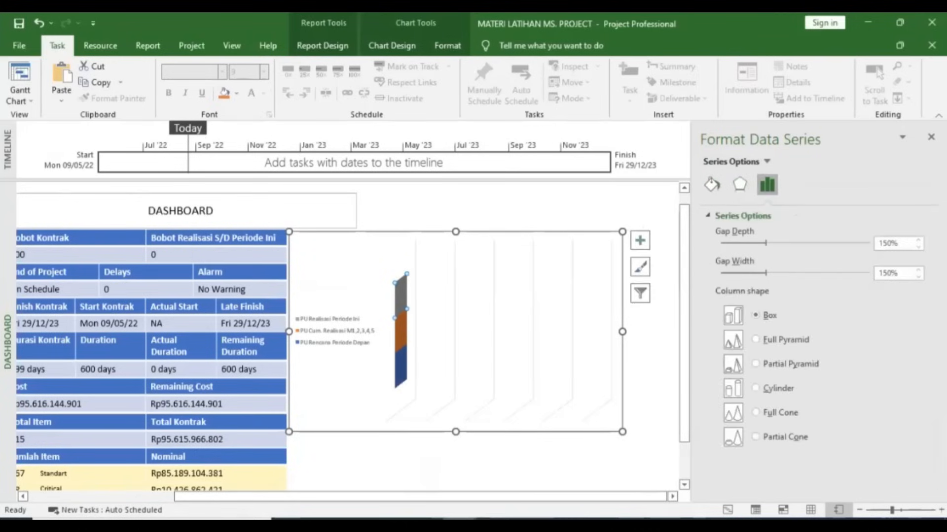
click(757, 389)
click(756, 389)
- Set the column shape of the PU Rencana Periode Depan series to Cylinder
click(409, 383)
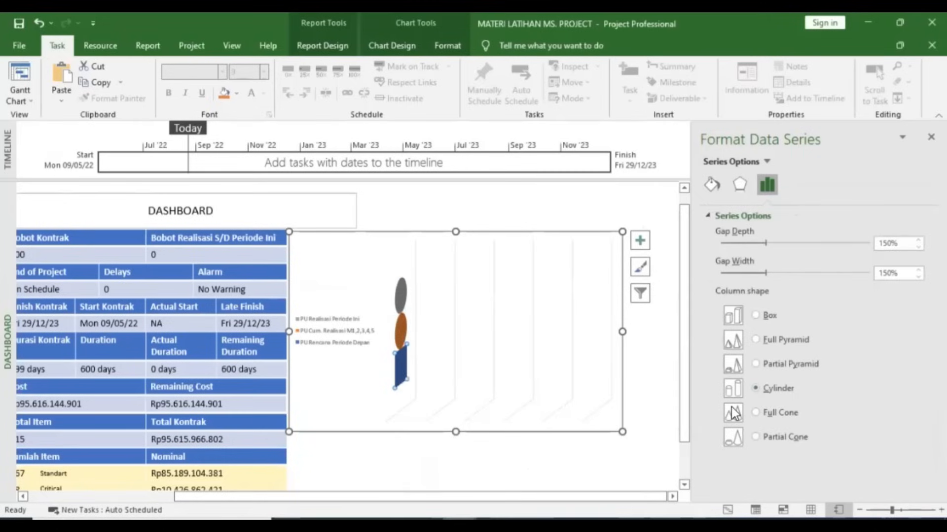
click(755, 389)
click(442, 453)
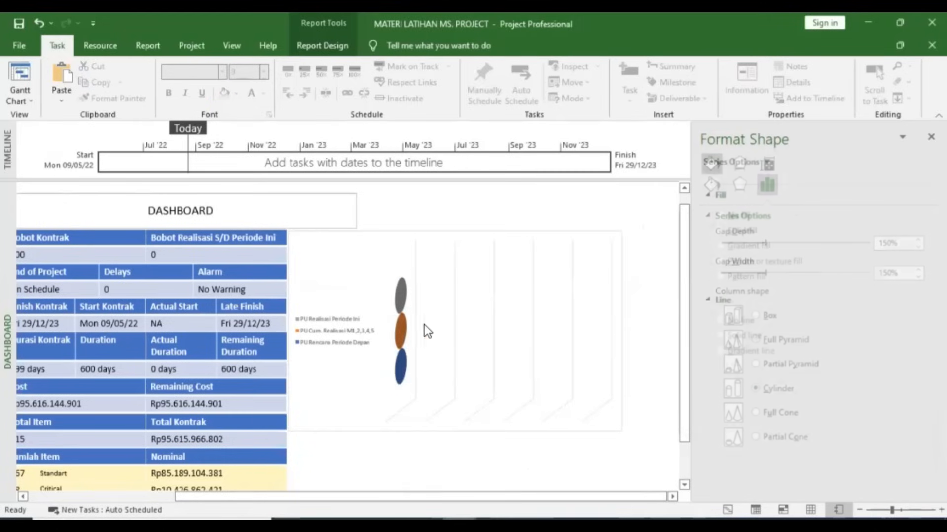
- Add data labels to the grey PU Realisasi Periode Ini series in the bar chart
right_click(402, 303)
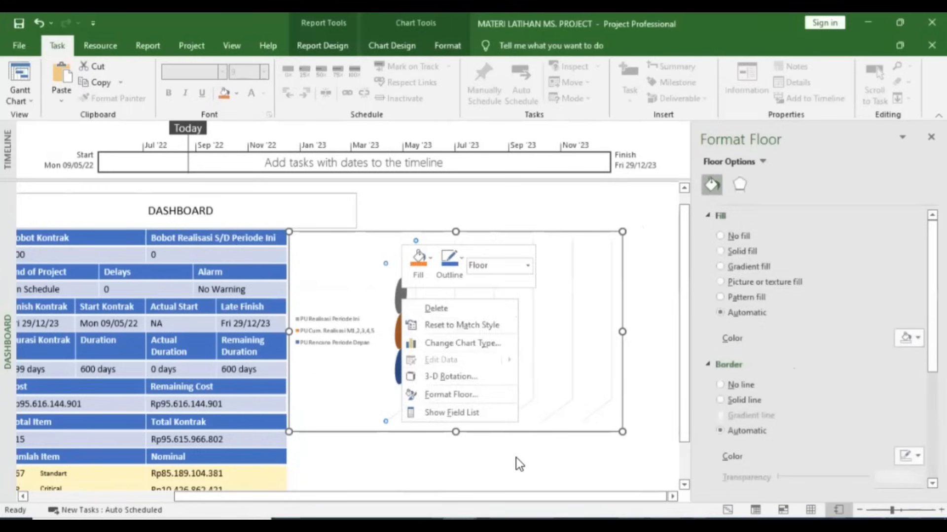
key(Escape)
click(402, 306)
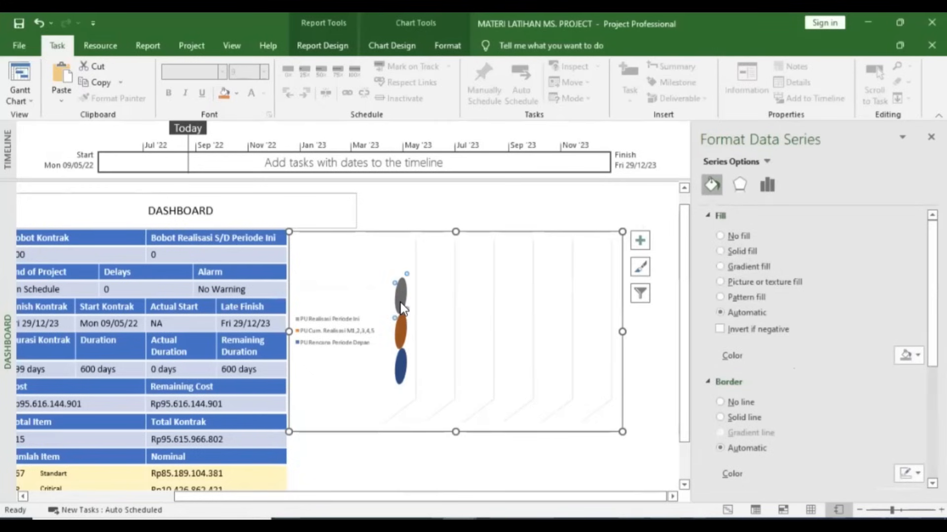
right_click(402, 299)
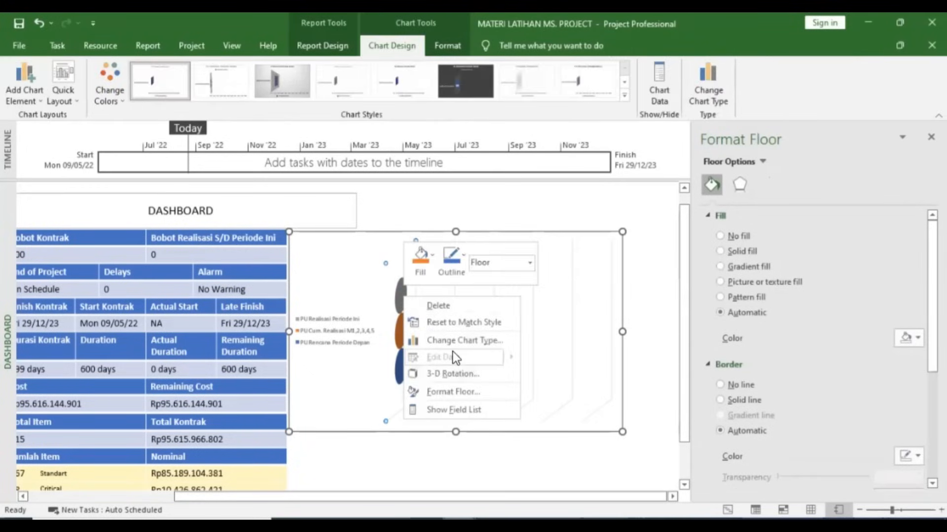
key(Escape)
click(401, 299)
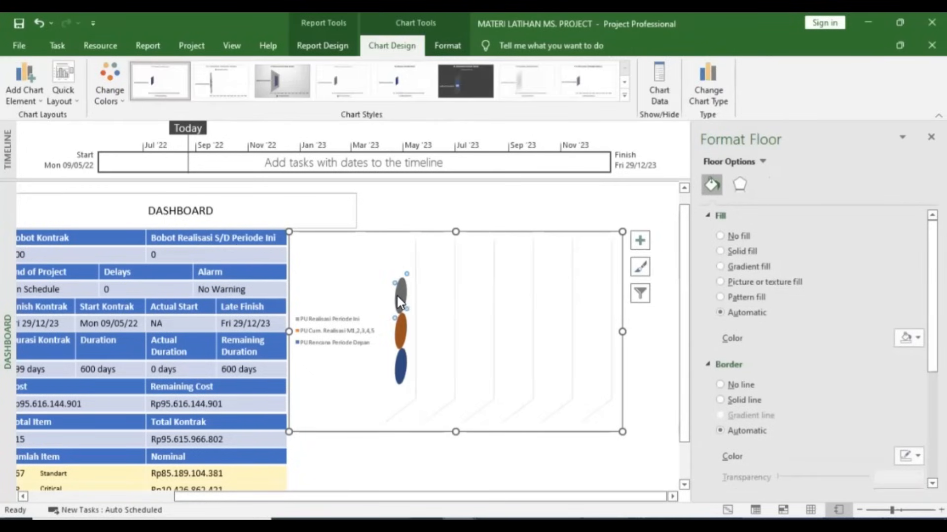
right_click(400, 301)
click(437, 390)
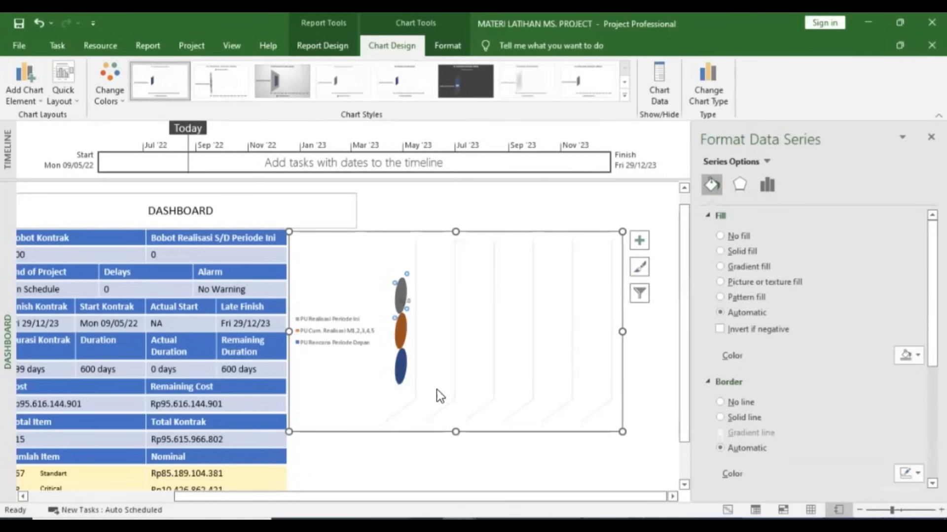
- Add data labels to the orange PU Cum. Realisasi M1,2,3,4,5 series
click(401, 348)
right_click(402, 336)
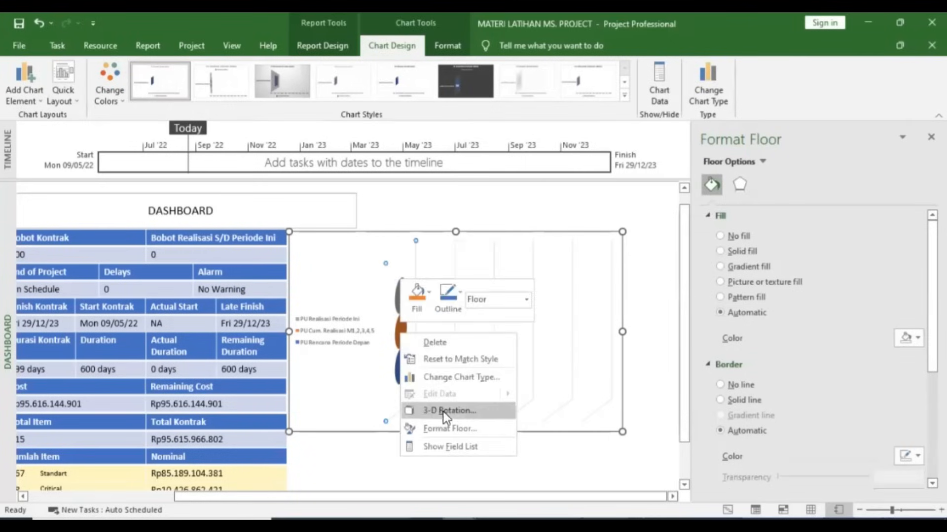
key(Escape)
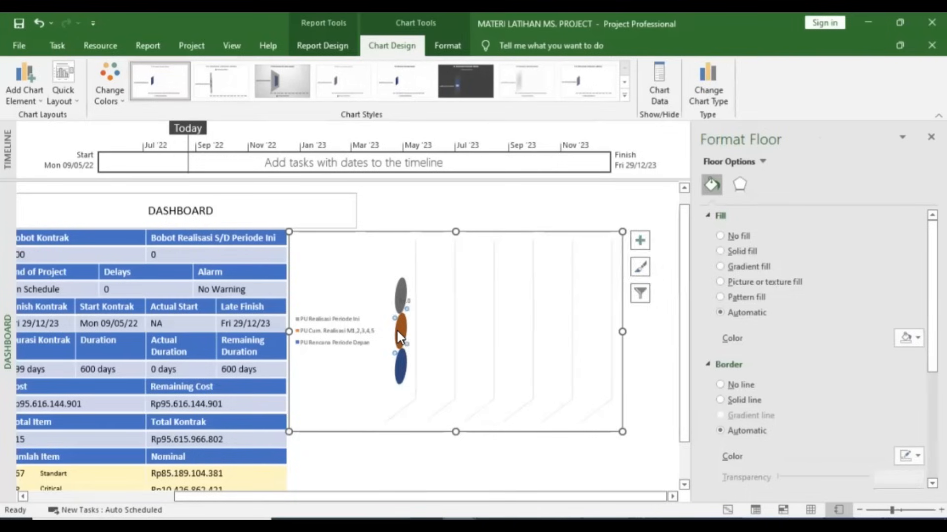
right_click(398, 331)
click(453, 427)
- Add data labels to the blue PU Rencana Periode Depan series
click(412, 378)
click(400, 382)
right_click(403, 369)
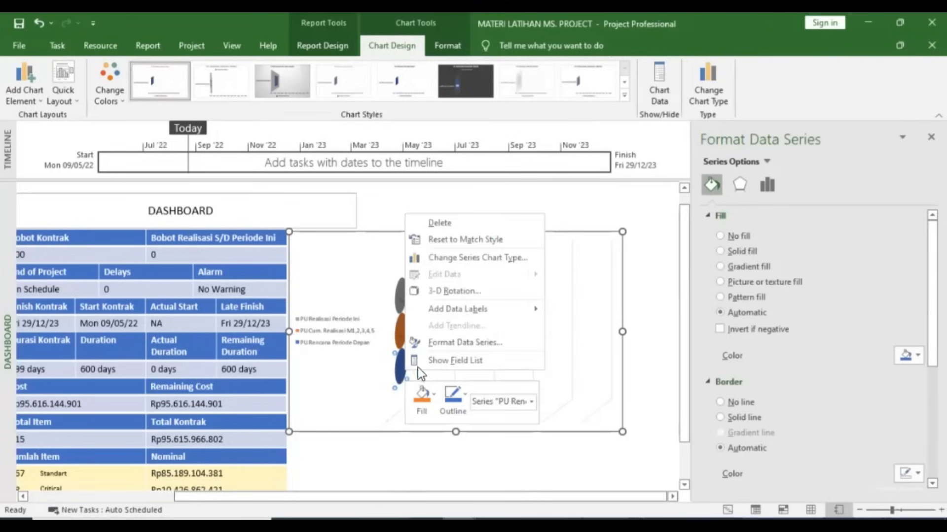
click(454, 315)
click(451, 444)
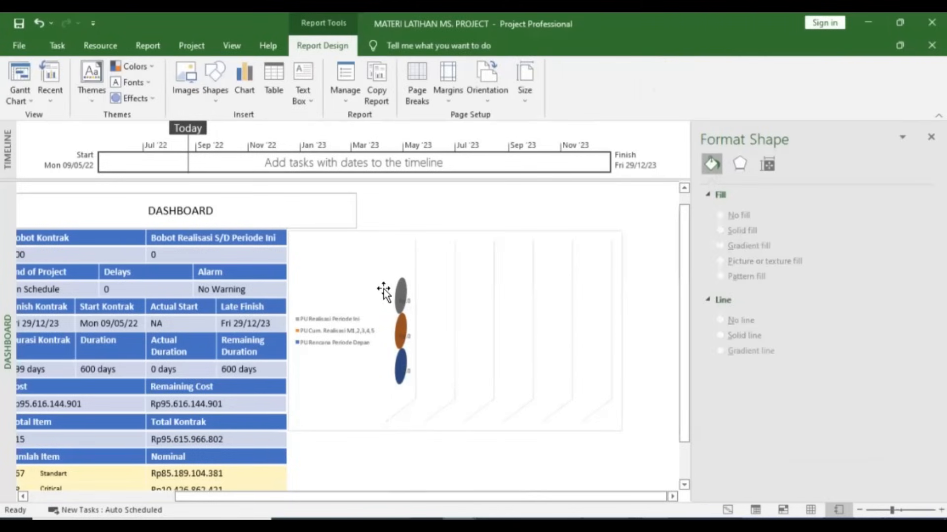
- Widen the bar chart to the right and shorten it until its lower edge sits just below the Duration header row
click(561, 340)
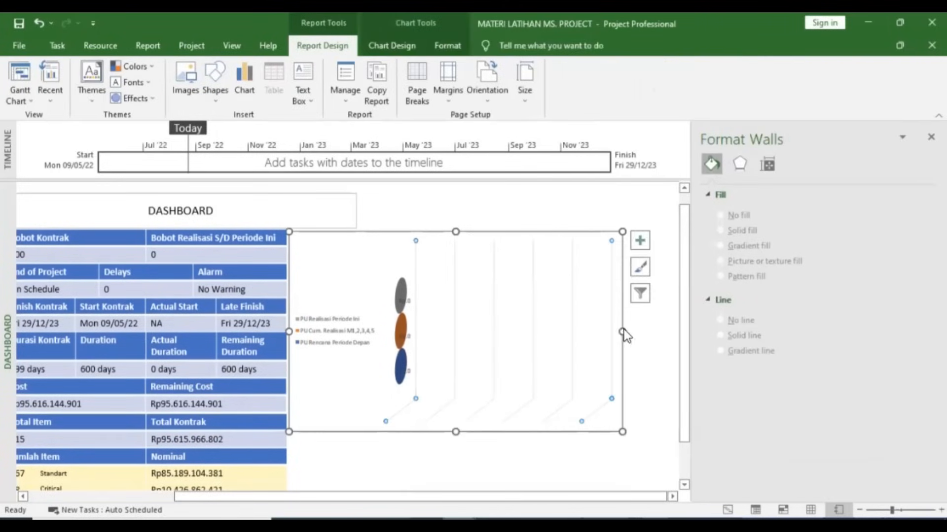
drag(622, 332, 697, 332)
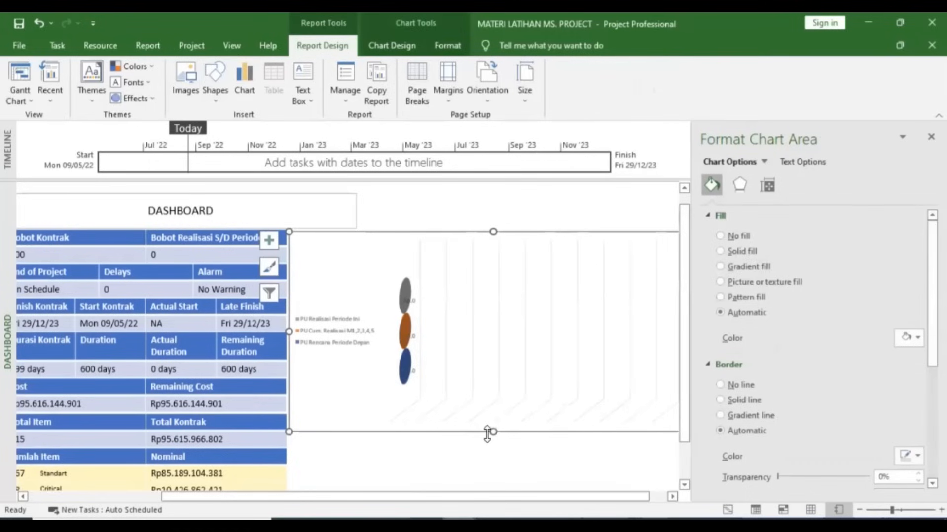
drag(487, 433, 503, 364)
- Enlarge the chart's legend slightly by extending its lower right corner
click(350, 303)
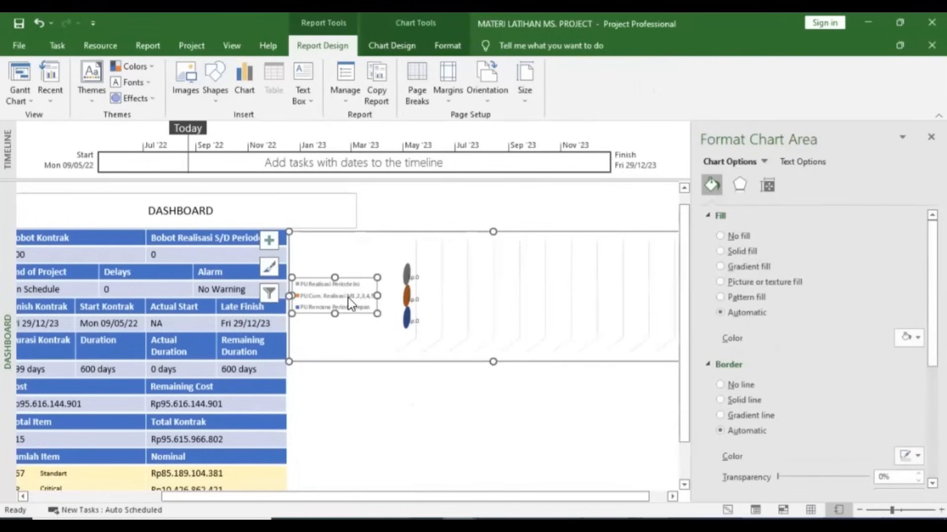
drag(378, 314, 392, 329)
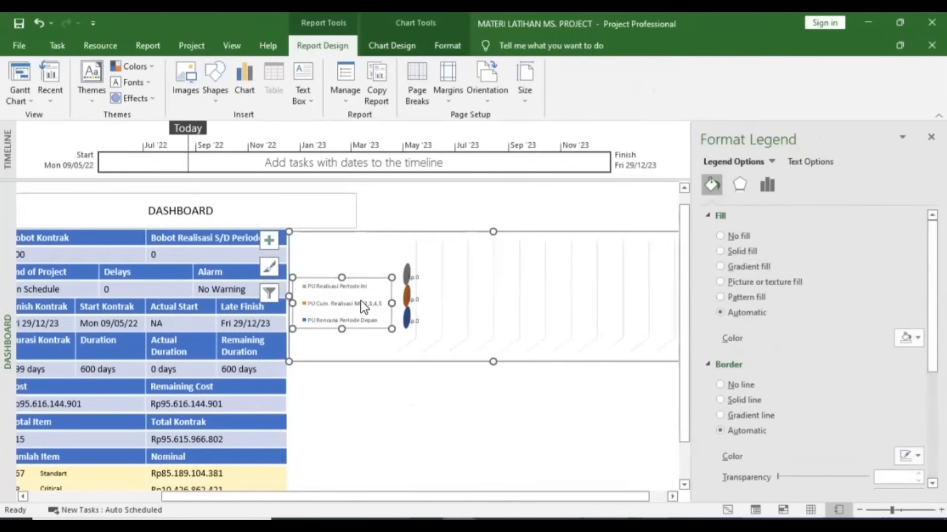
click(399, 432)
- Try to remove the fill and border line of the bar chart's area
click(362, 280)
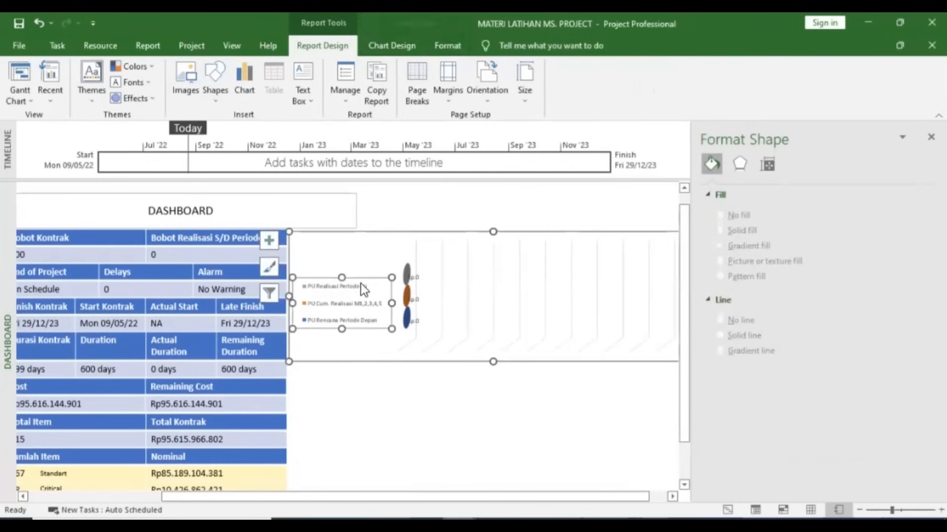
click(362, 280)
click(356, 289)
click(356, 290)
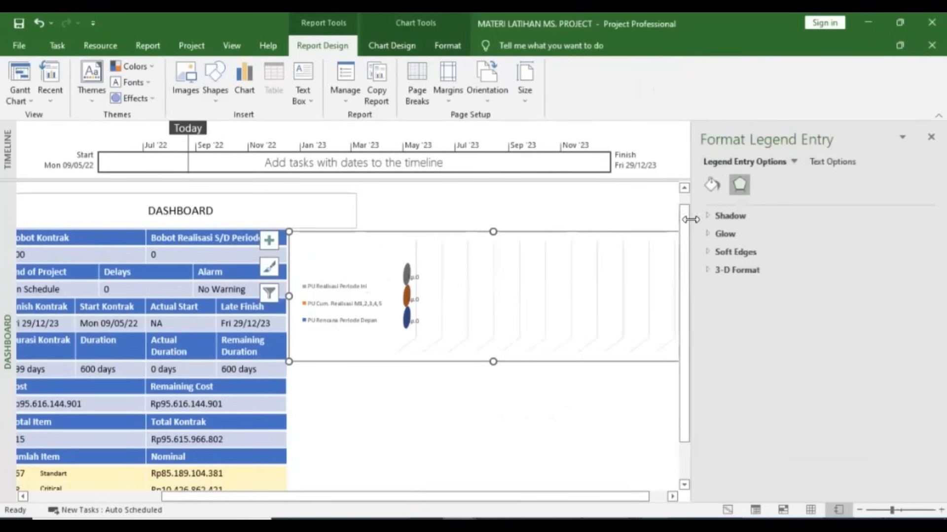
click(711, 185)
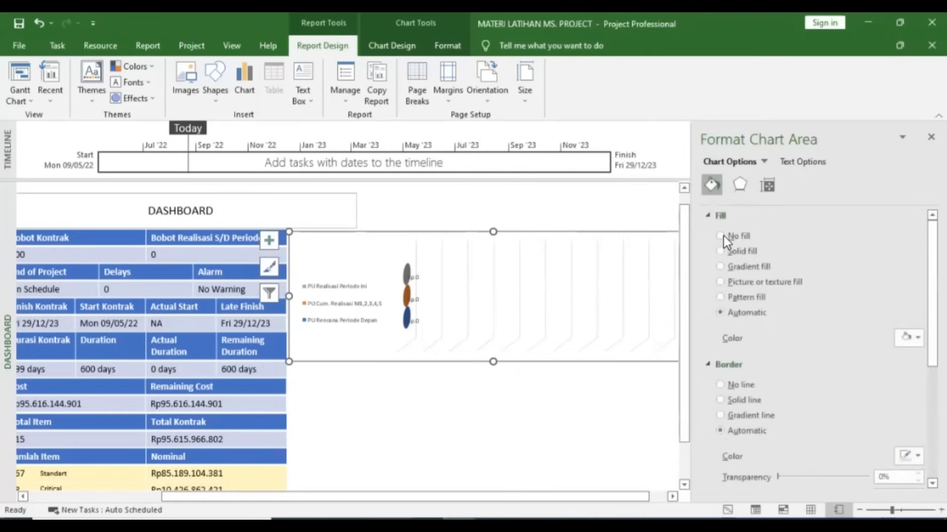
click(721, 236)
click(720, 384)
click(424, 402)
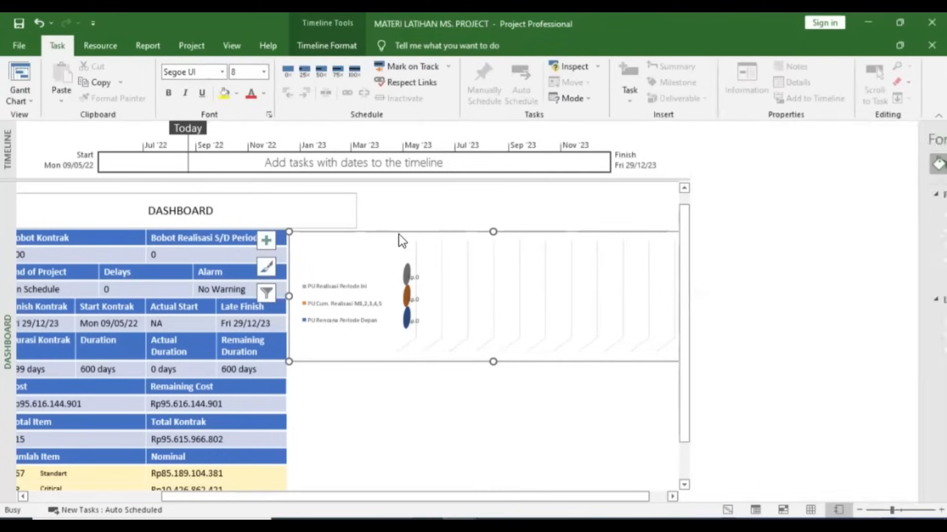
click(609, 341)
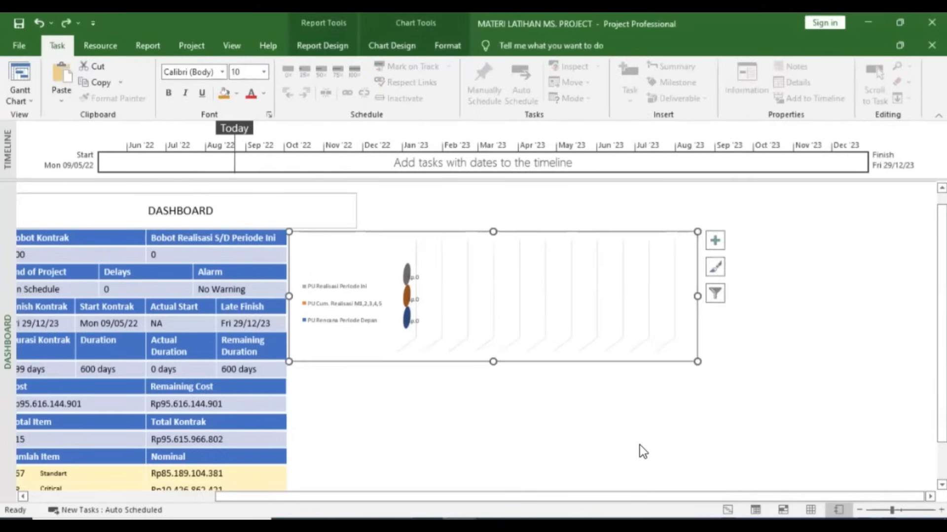
click(640, 446)
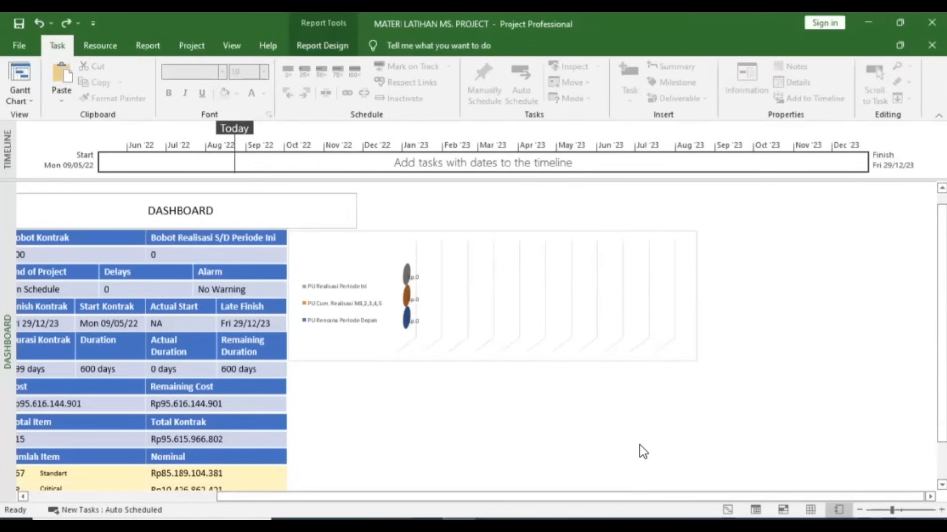
- Set the bar chart's walls to no border line and its chart area to no fill and no line
right_click(609, 332)
click(640, 434)
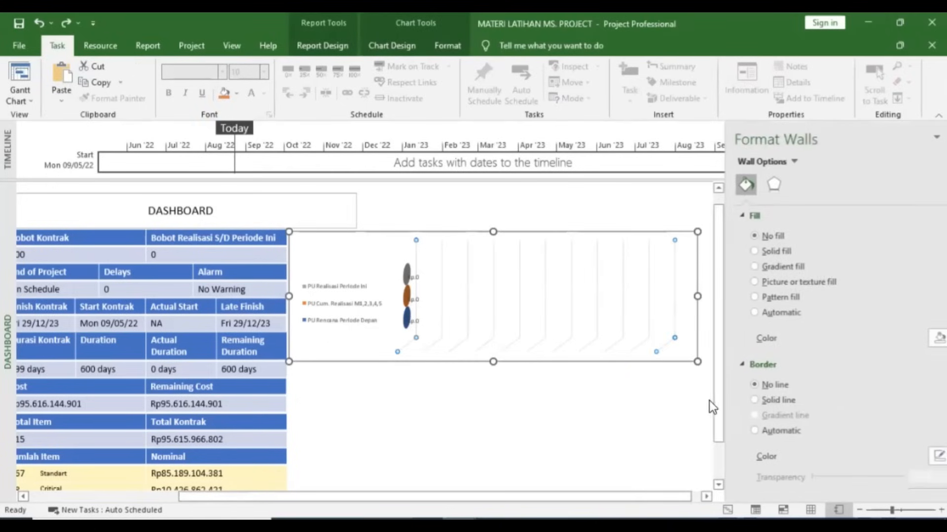
click(722, 384)
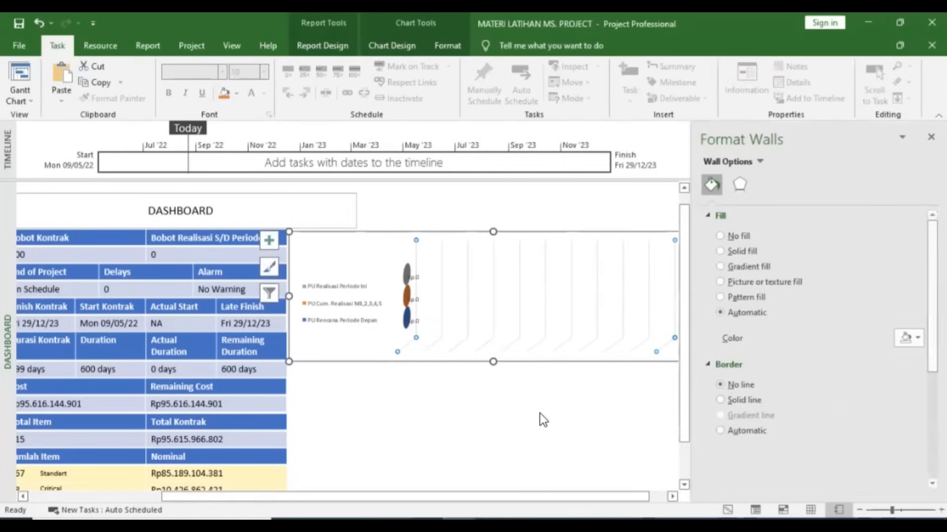
click(539, 414)
click(555, 358)
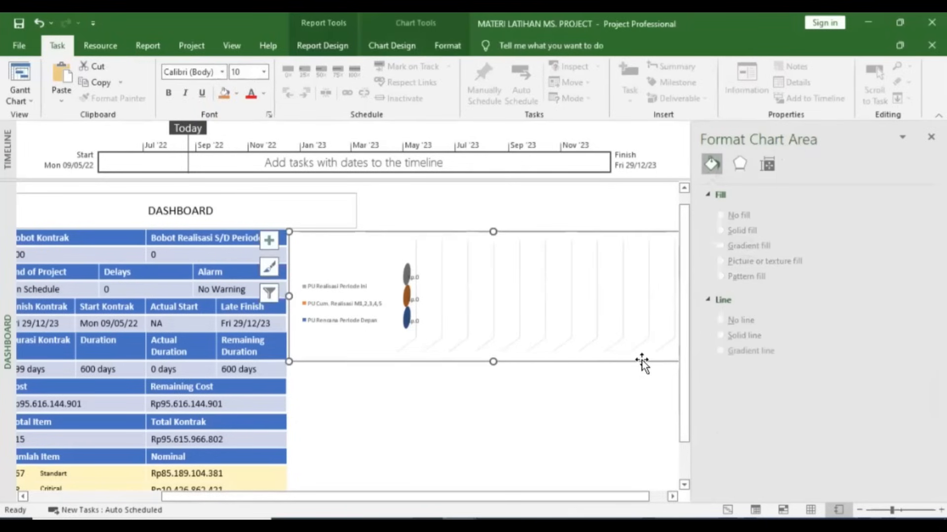
click(722, 356)
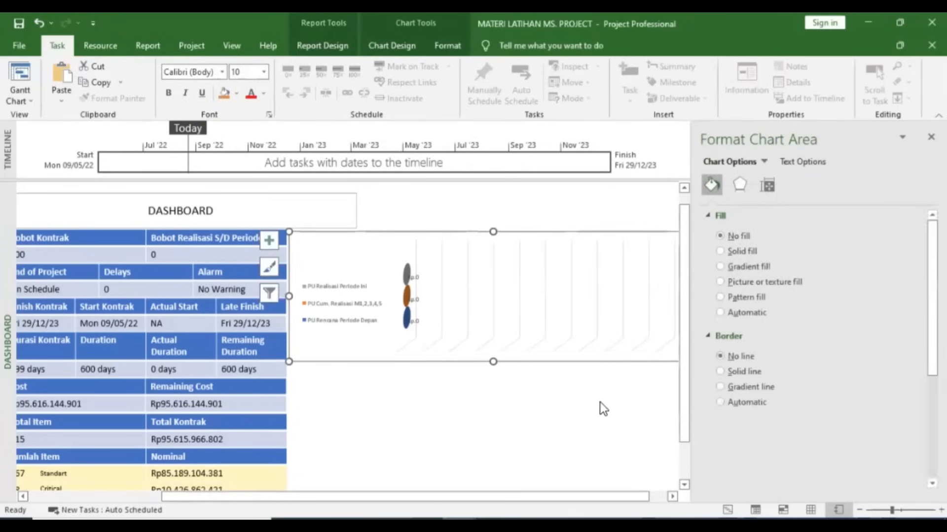
click(599, 402)
- Check the chart in the reference PDF and shorten the bar chart until its lower edge reaches the row of start and finish dates
click(536, 334)
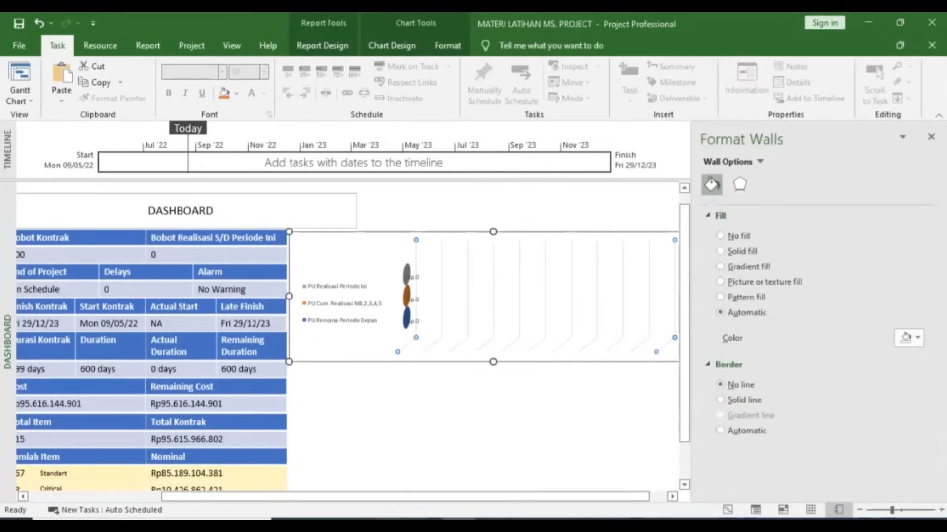
click(409, 519)
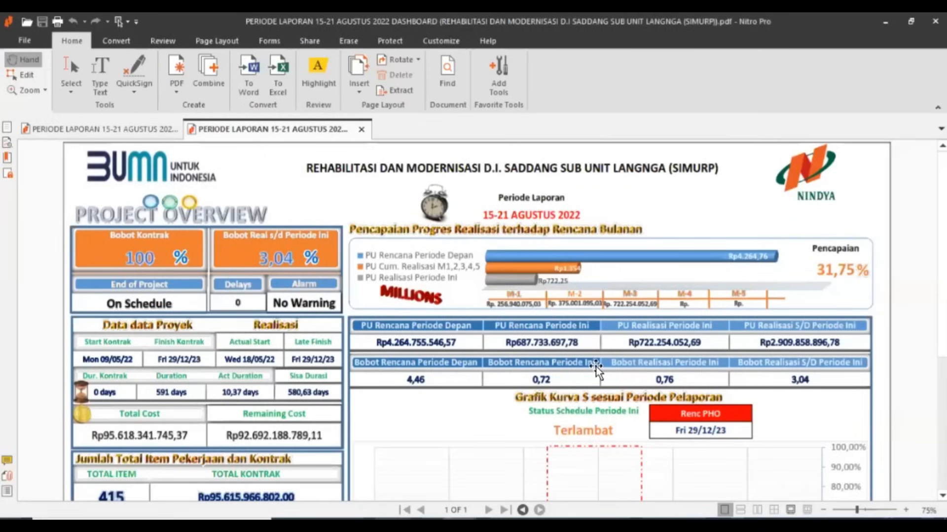
key(alt+Tab)
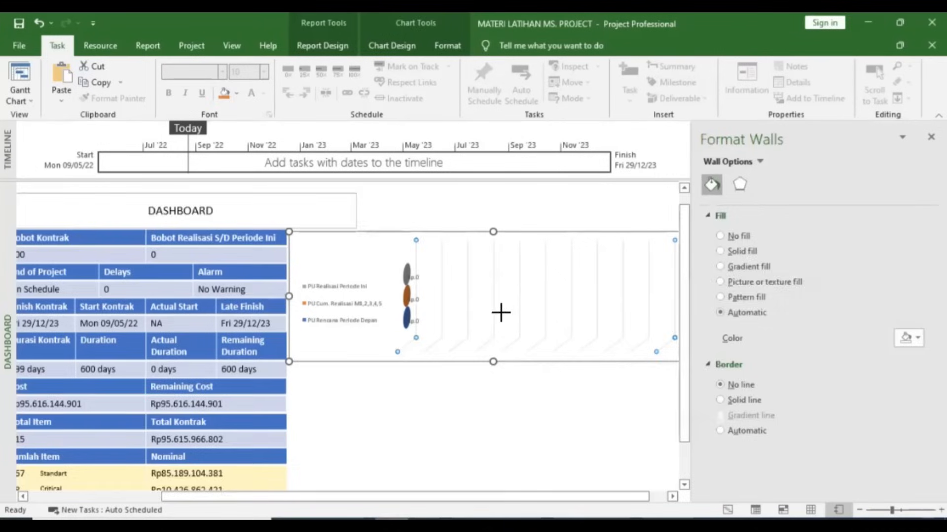
click(498, 319)
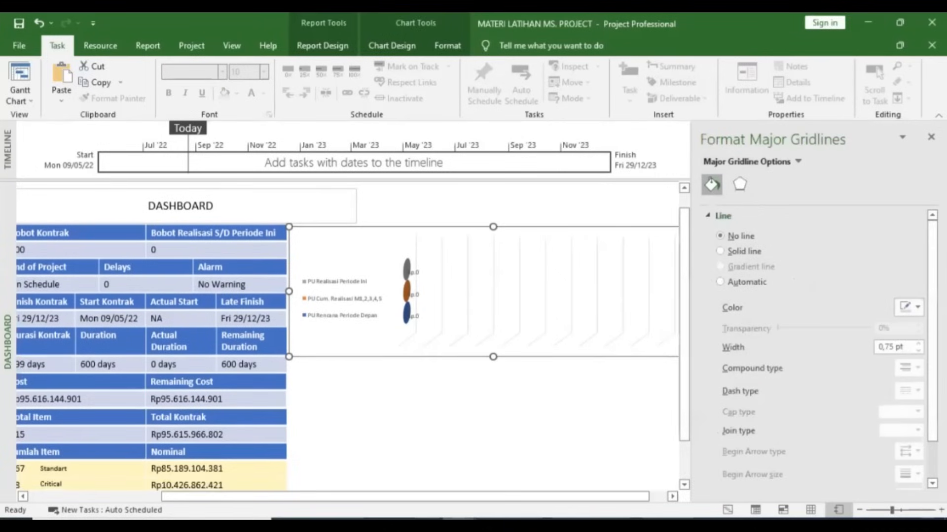
drag(493, 355, 493, 312)
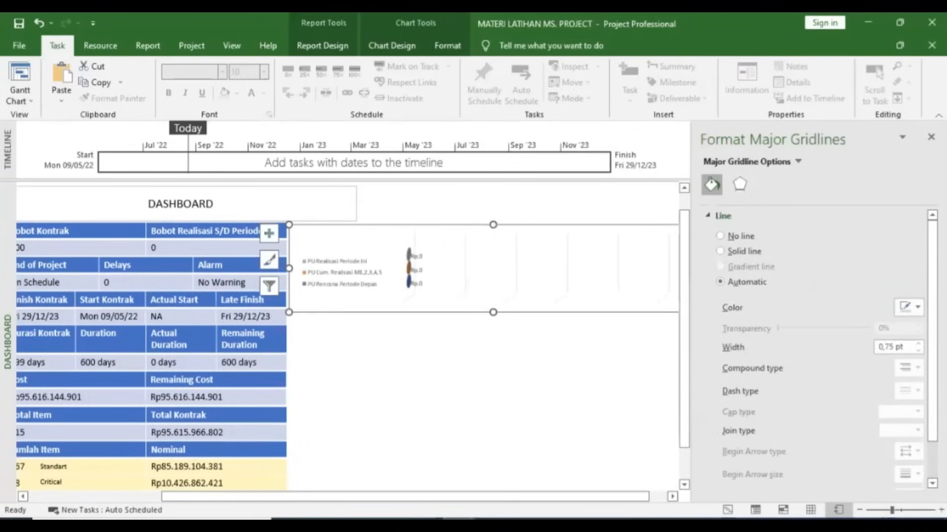
click(562, 358)
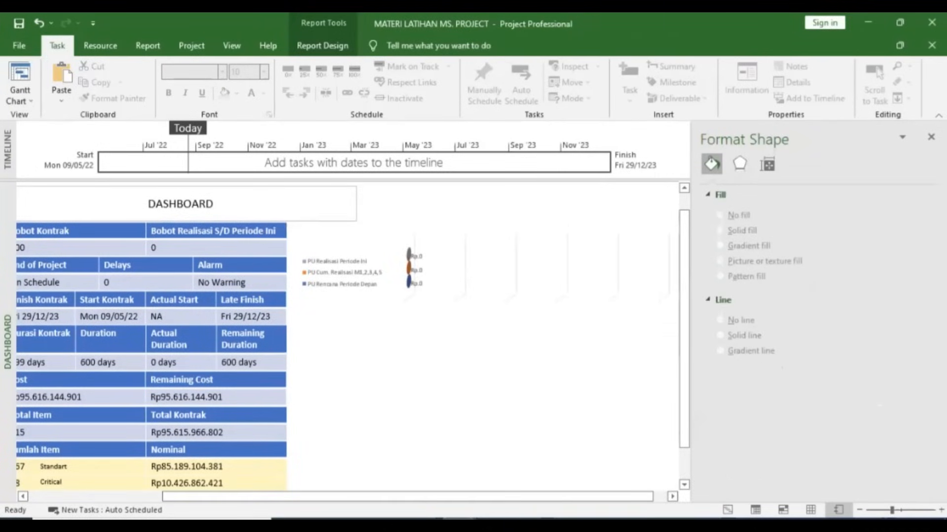
click(931, 137)
click(549, 288)
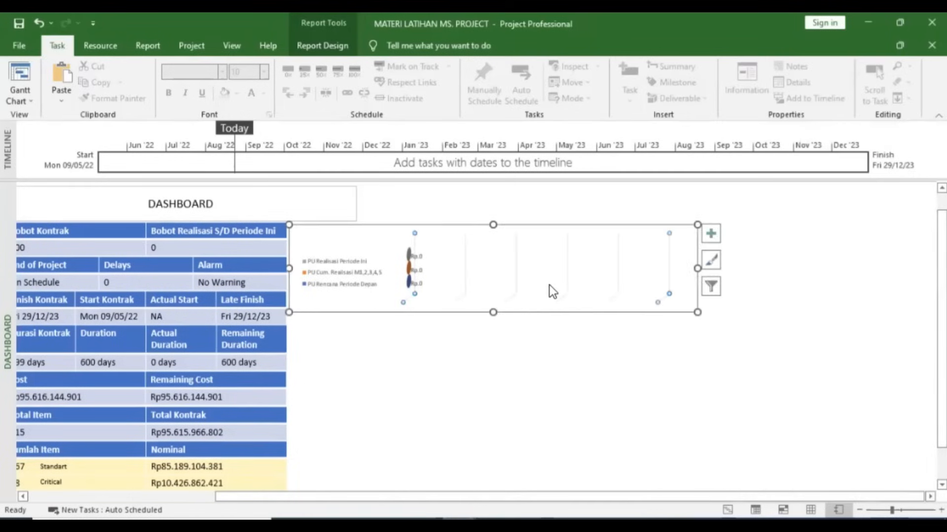
click(428, 351)
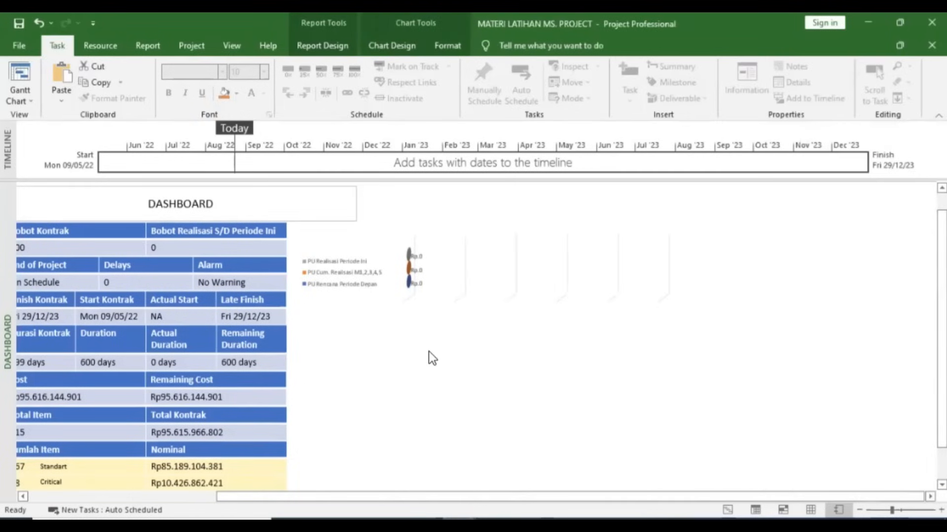
- Duplicate the Bobot Kontrak and Bobot Realisasi S/D Periode Ini table and place the copy below the bar chart
click(213, 230)
click(200, 224)
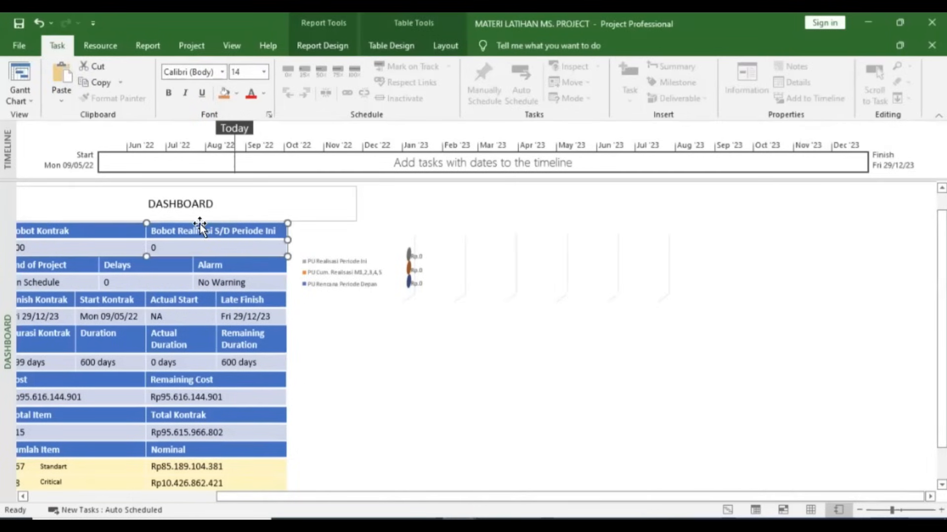
key(ctrl+v)
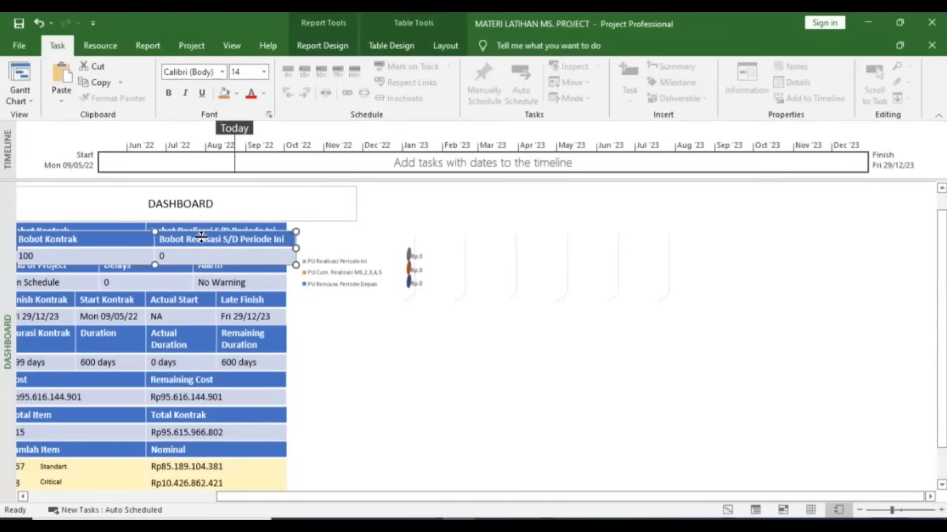
drag(202, 231, 567, 348)
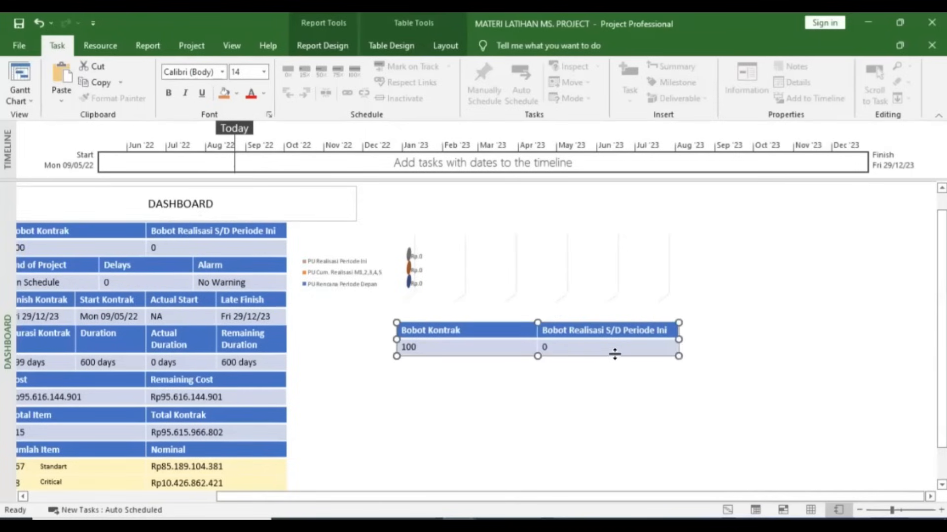
- Remove the Bobot Realisasi S/D Periode Ini and Bobot Kontrak fields from the copied table
right_click(590, 351)
click(633, 477)
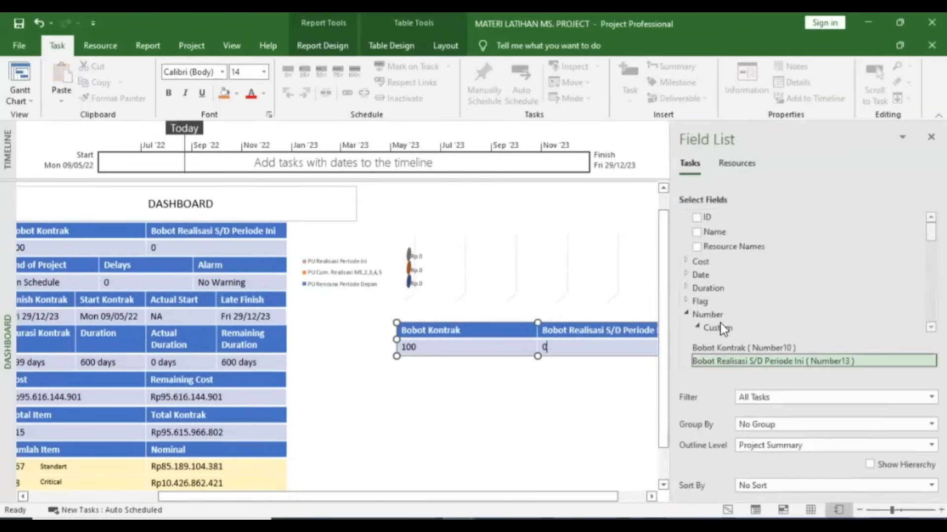
scroll(727, 305, down, 4)
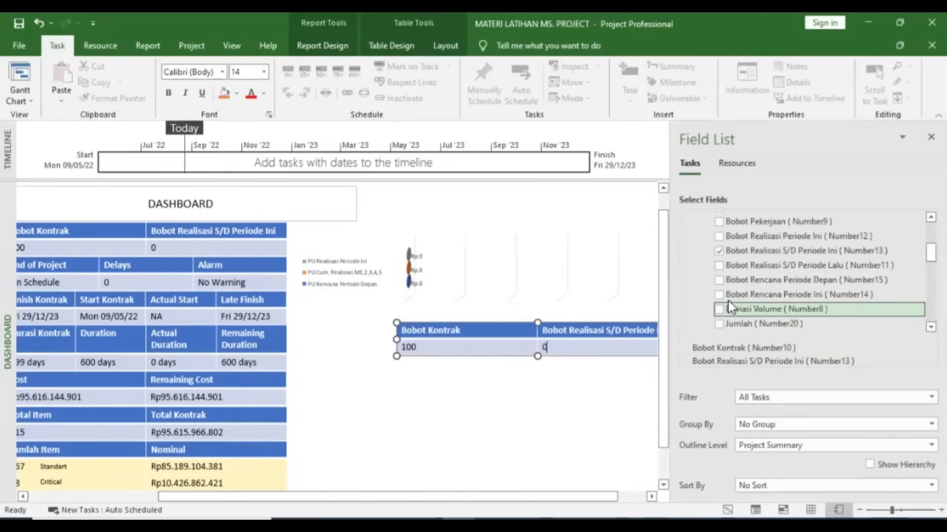
click(721, 252)
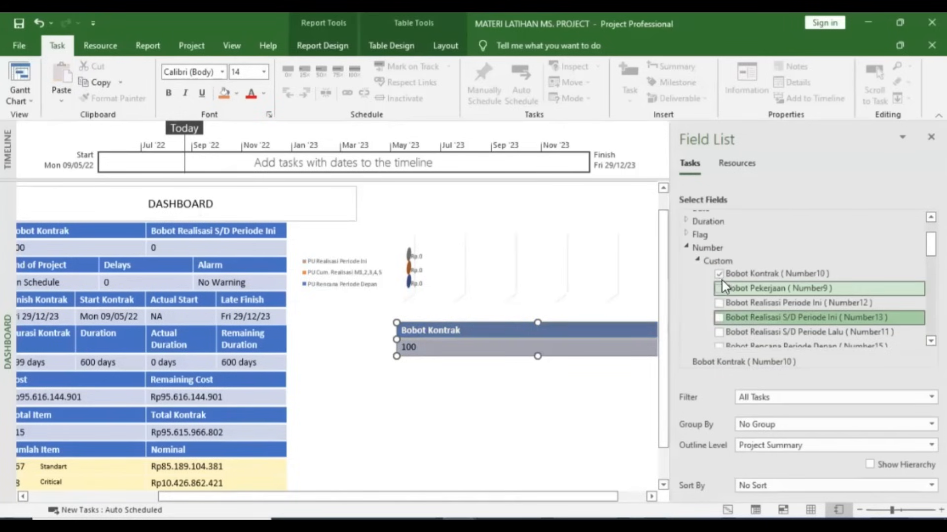
click(719, 275)
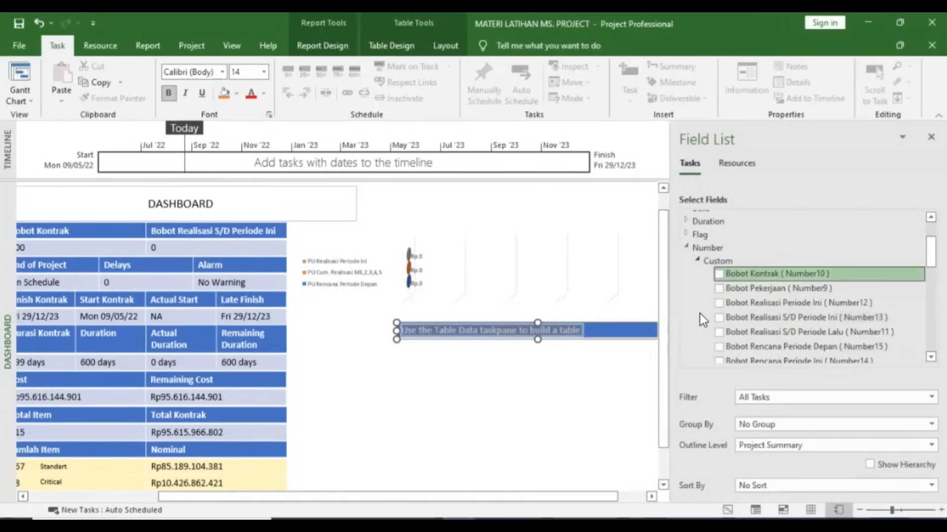
- Add the custom field Pencapaian (Text2) to the emptied table
click(687, 340)
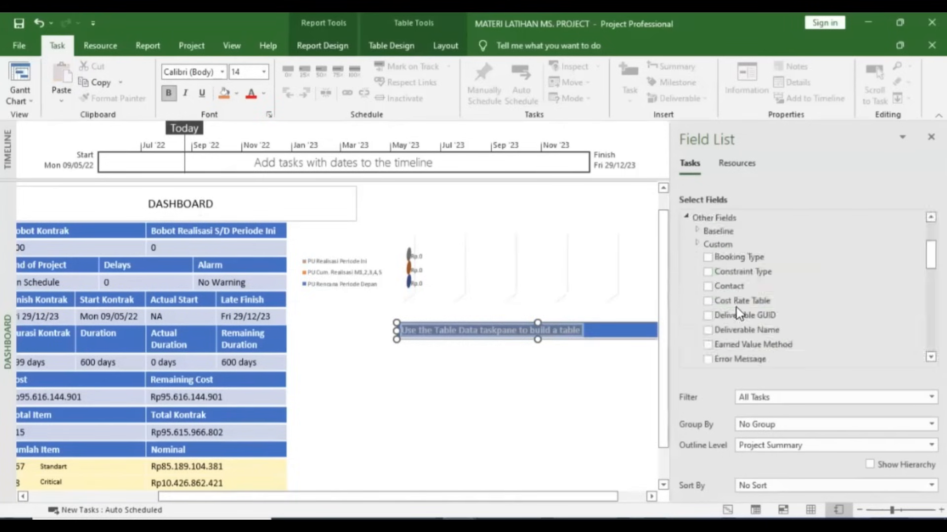
click(697, 243)
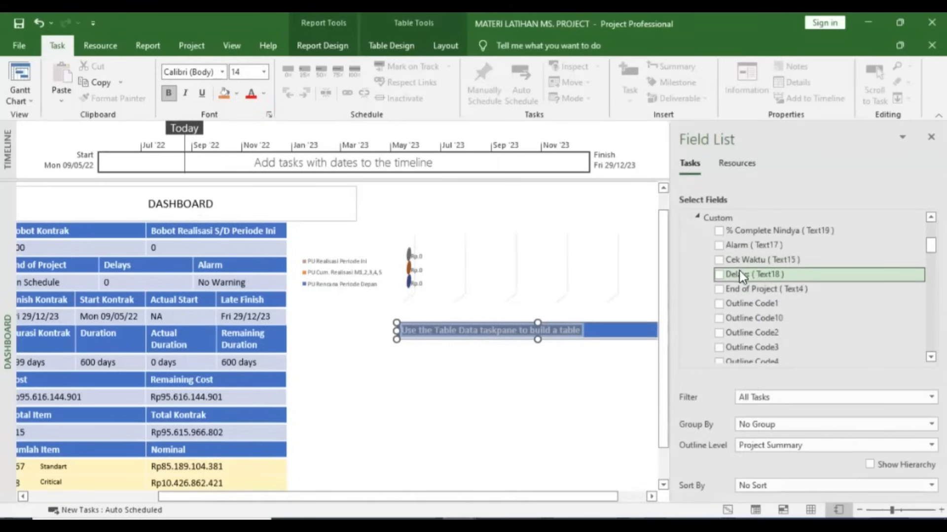
scroll(736, 293, down, 4)
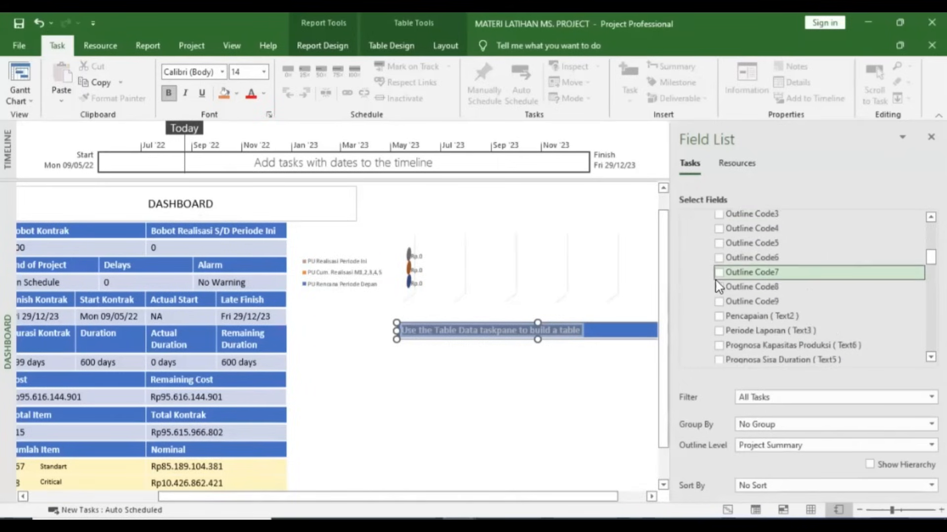
click(719, 282)
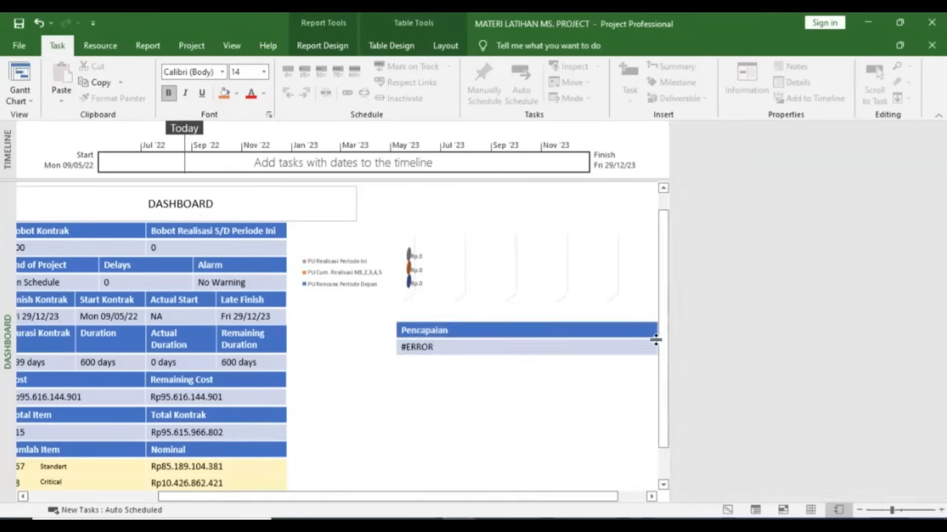
- Narrow the Pencapaian table to about the width of its heading and place it just right of the bar chart
click(673, 348)
click(611, 351)
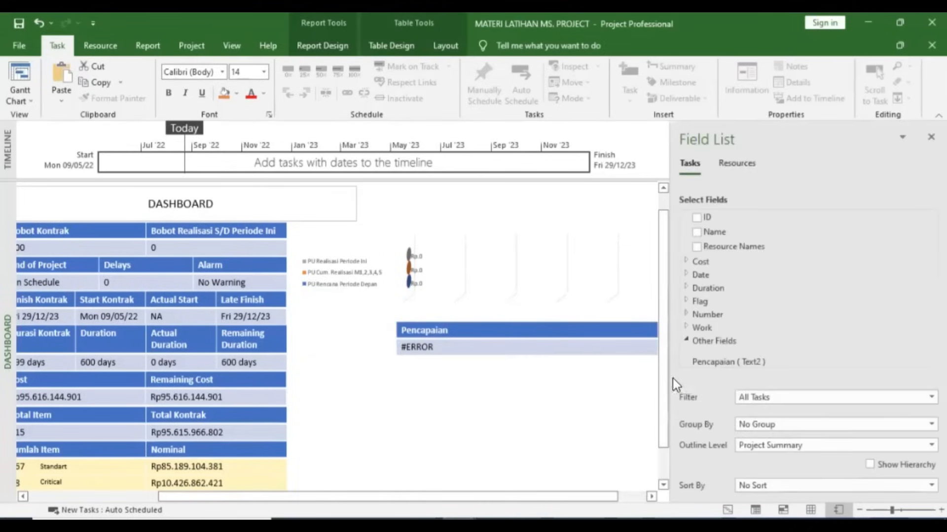
click(672, 345)
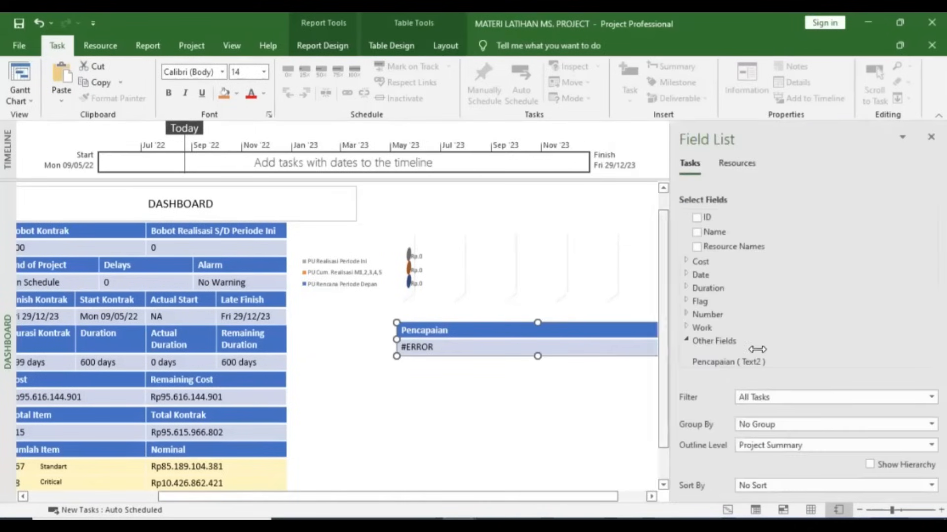
drag(724, 358, 760, 359)
drag(676, 340, 466, 362)
click(459, 405)
click(450, 326)
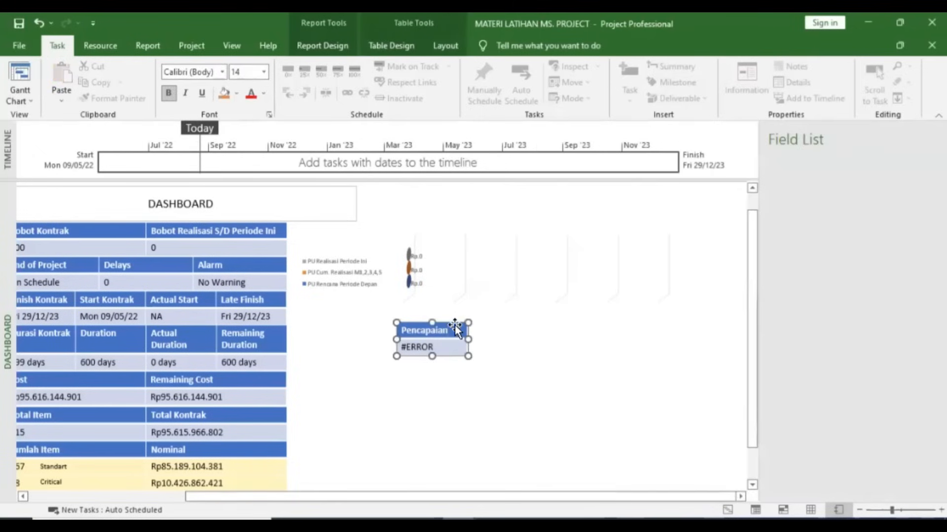
drag(717, 270, 729, 253)
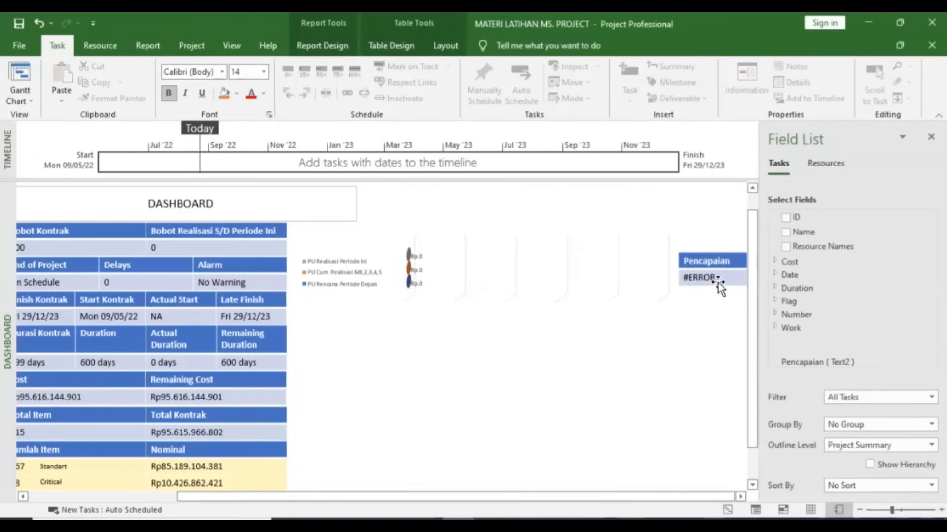
click(524, 330)
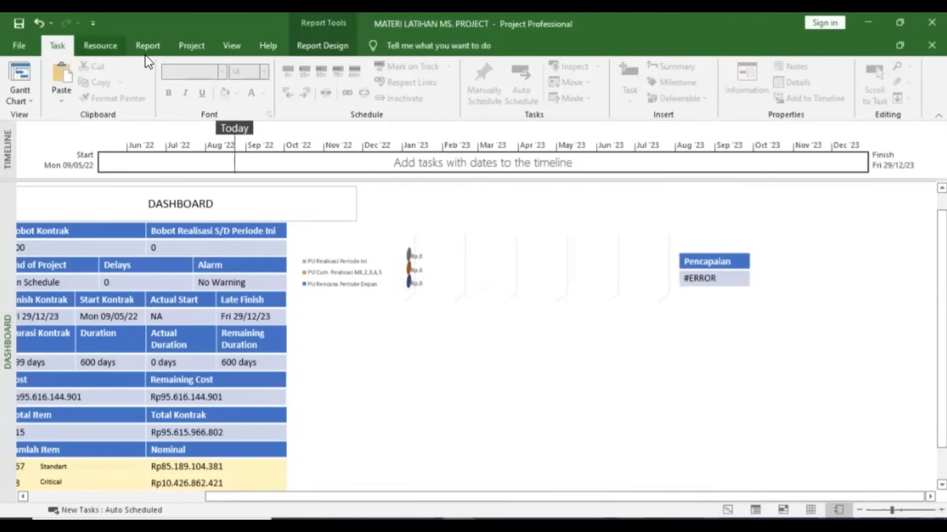
- Switch to the Gantt Chart view and check the formula of the custom text field Pencapaian (Text2)
click(192, 45)
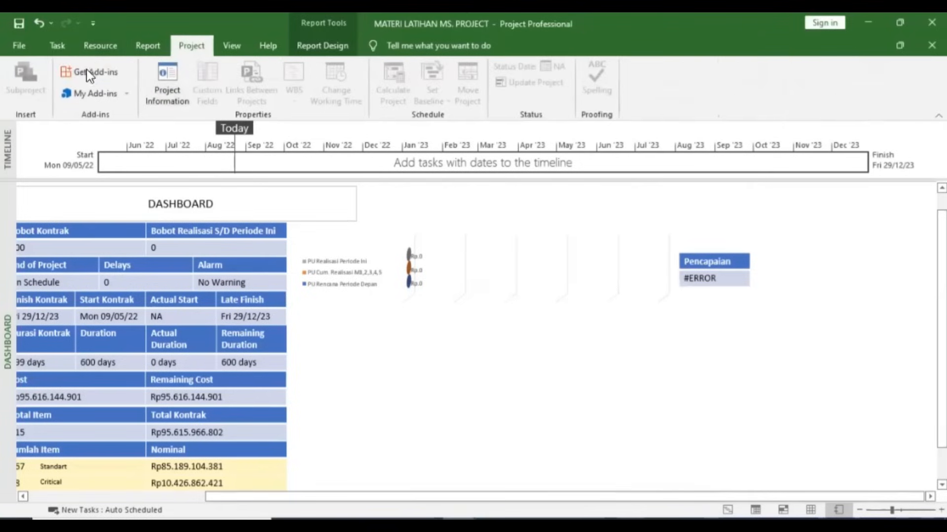
click(16, 47)
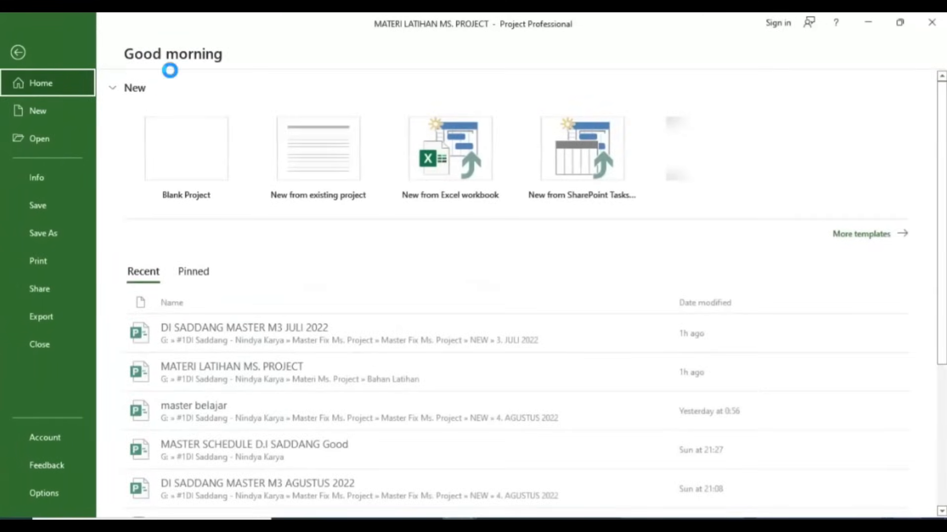
click(19, 52)
scroll(190, 48, up, 3)
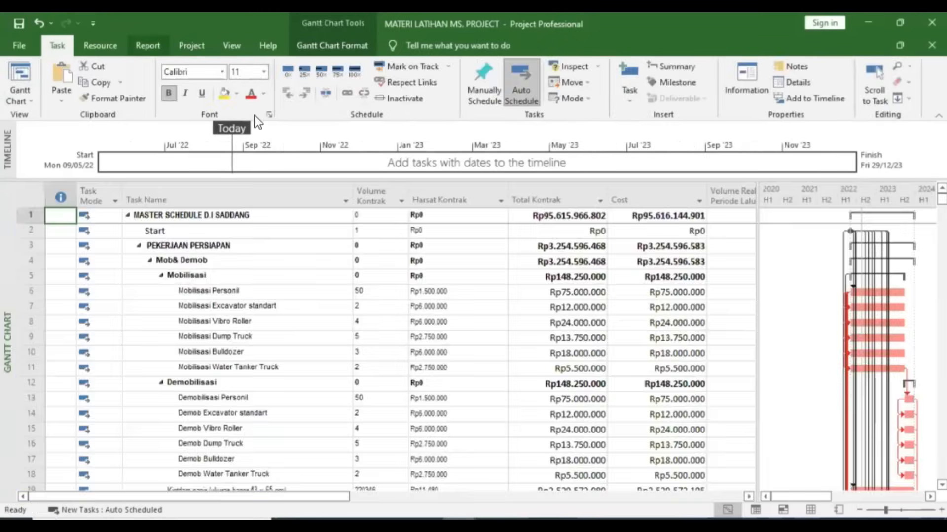
scroll(213, 82, down, 3)
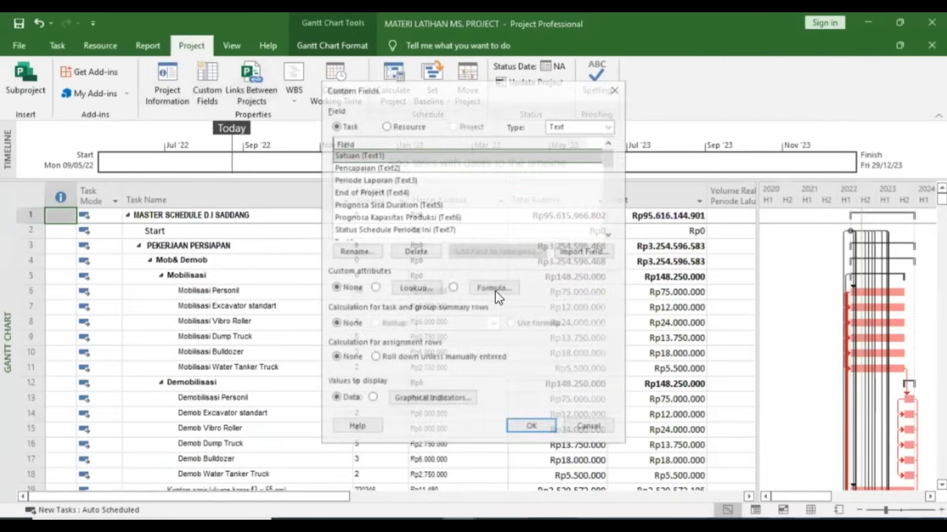
key(Down)
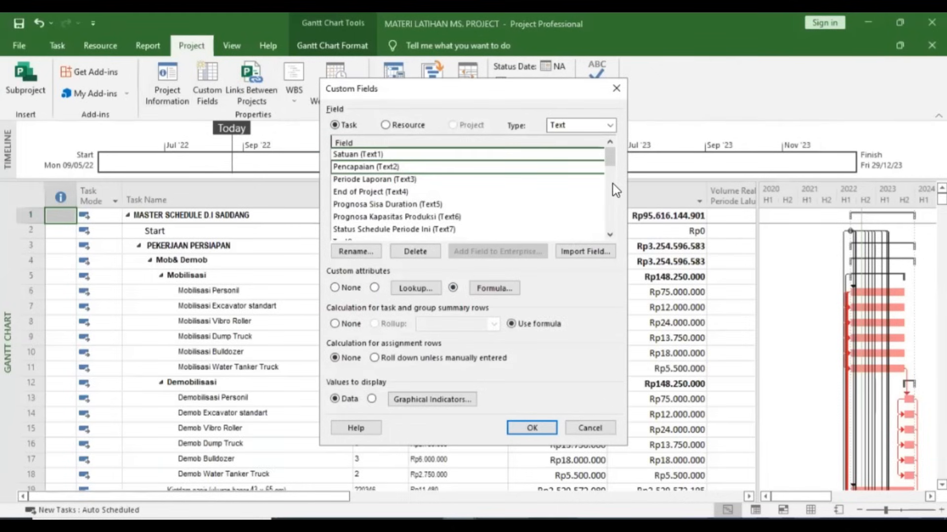
click(494, 289)
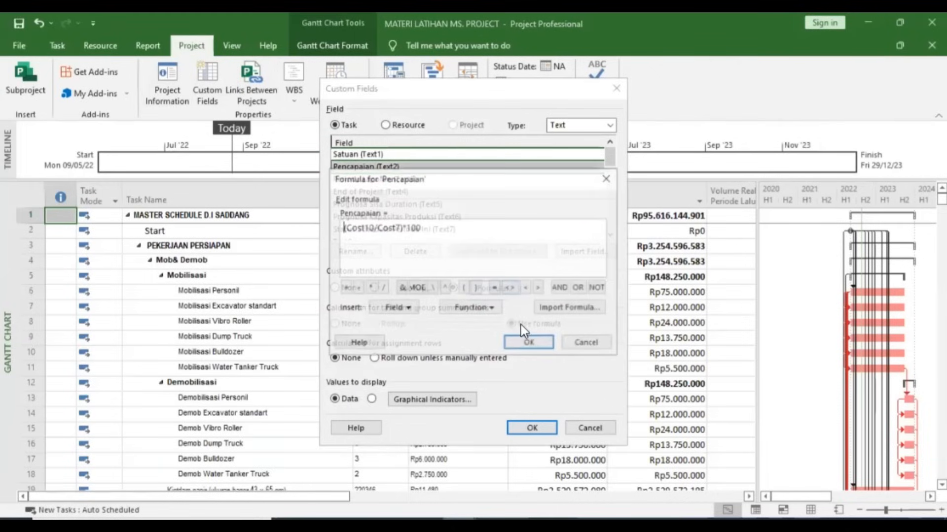
click(505, 342)
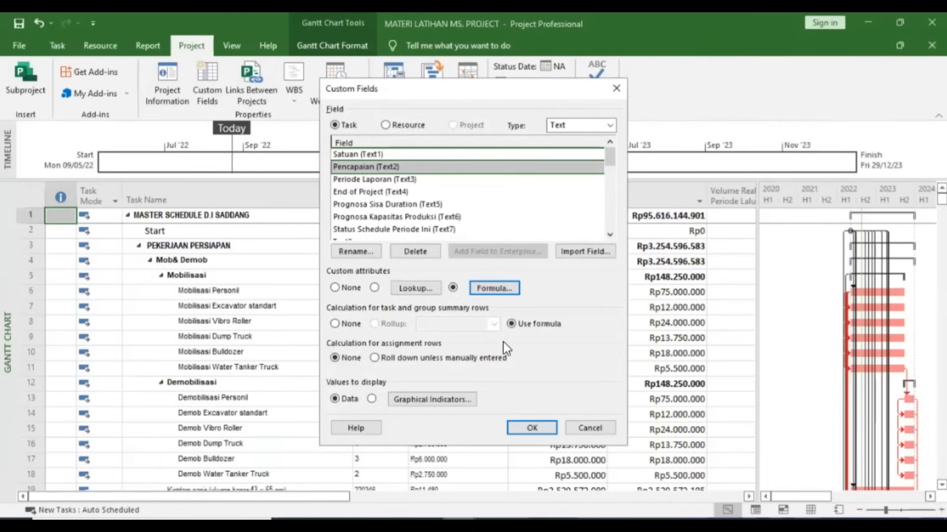
click(533, 428)
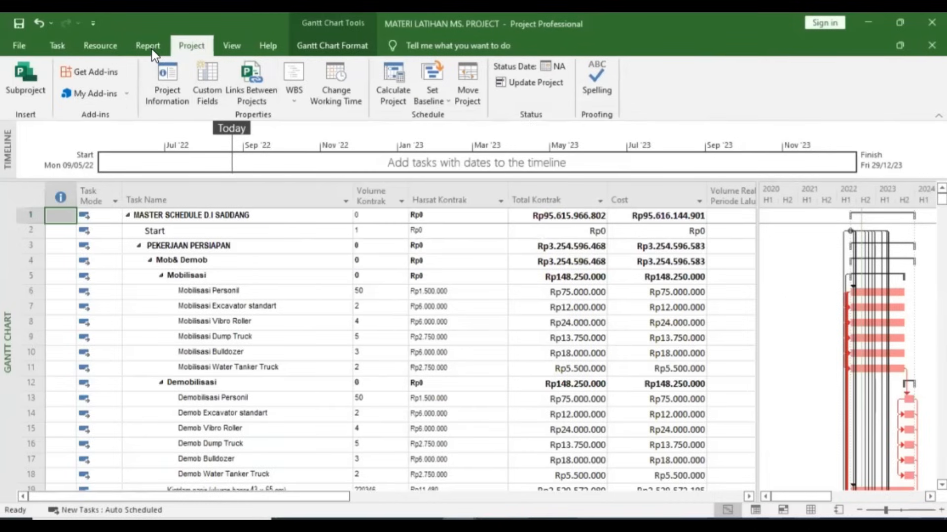
- Reopen the recent DASHBOARD report and leave its tables deselected
scroll(330, 99, up, 1)
click(331, 86)
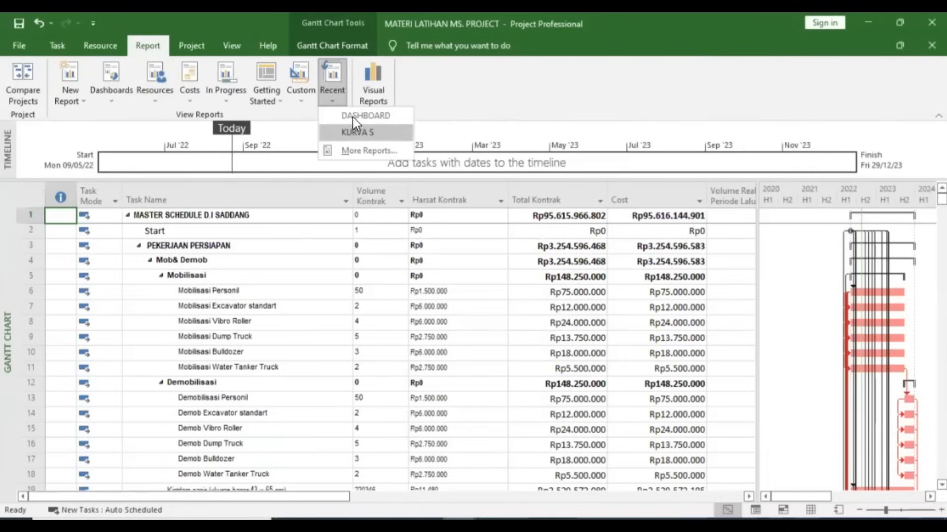
click(353, 117)
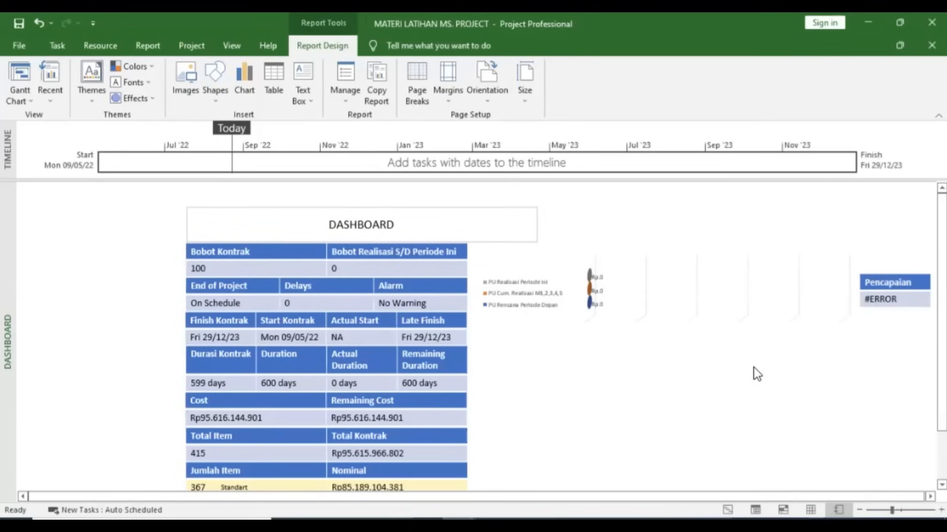
click(895, 276)
click(651, 385)
- Switch to the reference PDF in Nitro Pro, examine the PU and Bobot tables below its bar chart, and return to the DASHBOARD report in Microsoft Project
click(429, 525)
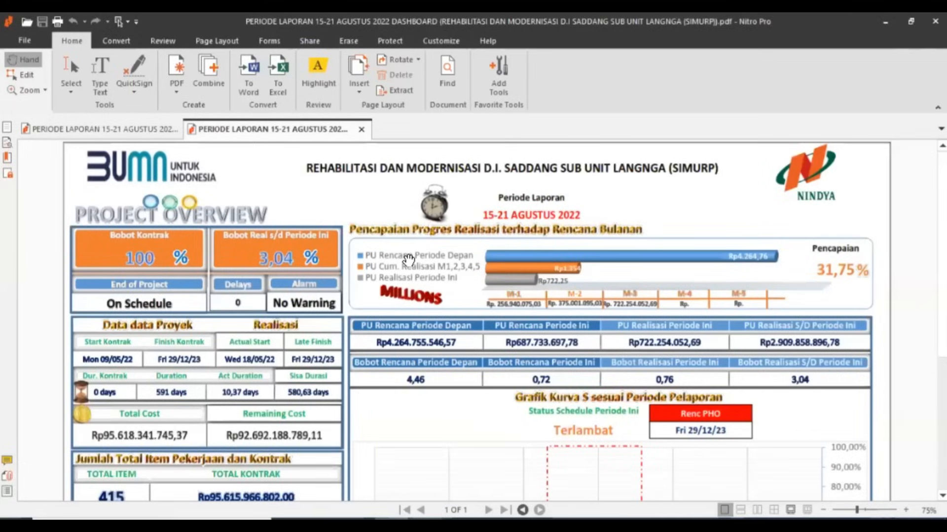
scroll(532, 221, down, 3)
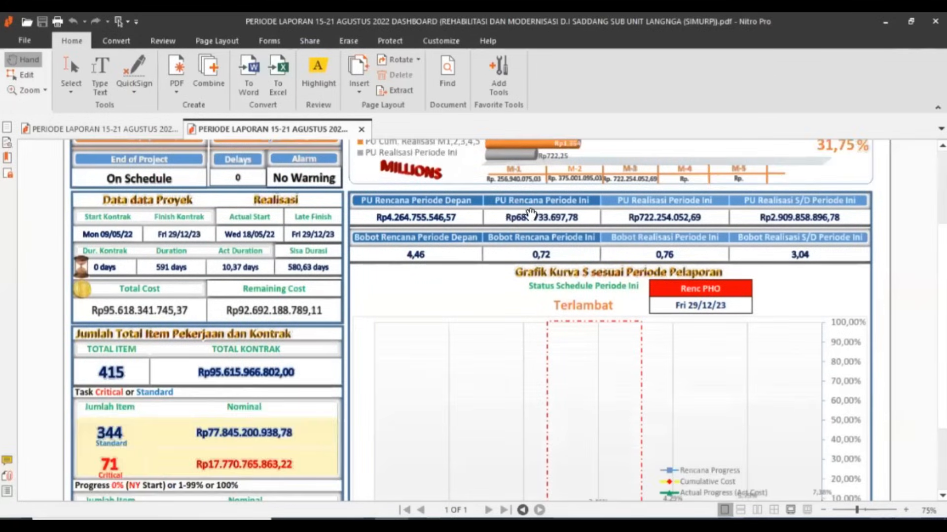
scroll(729, 213, up, 1)
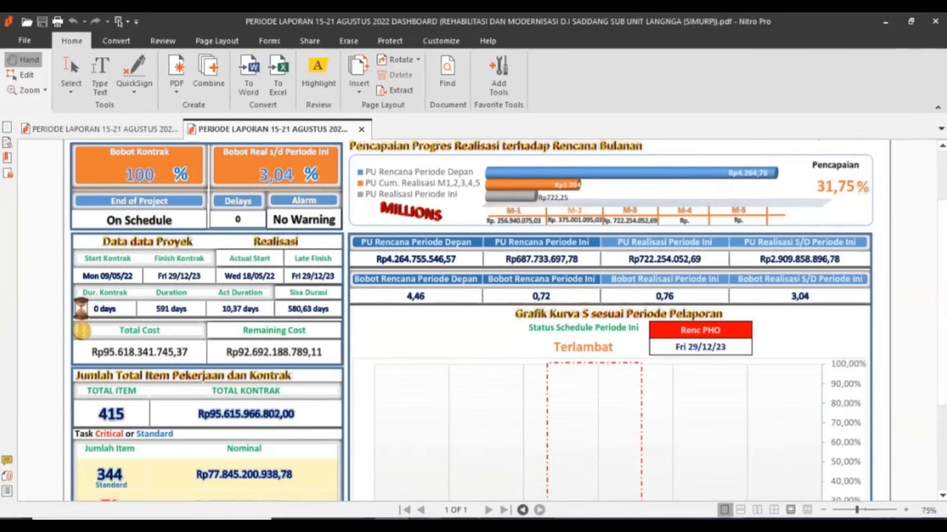
mouse_move(417, 503)
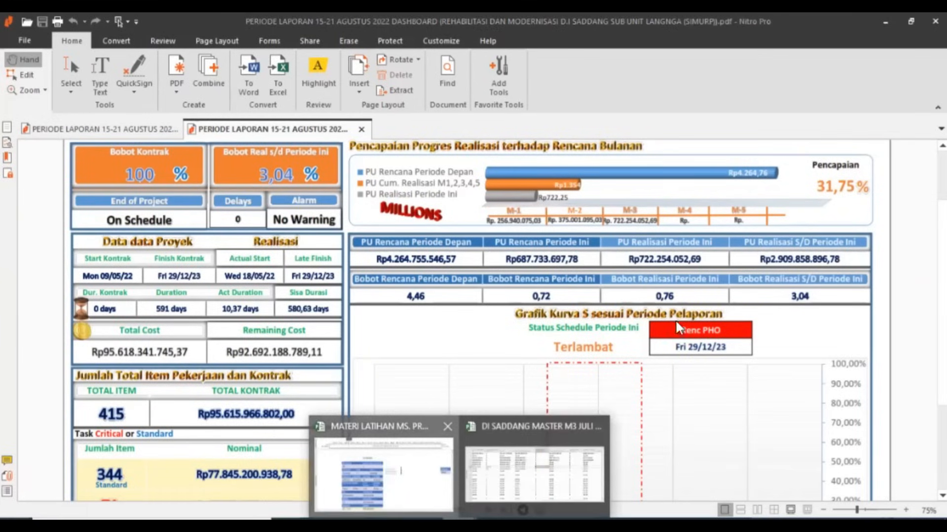
click(383, 468)
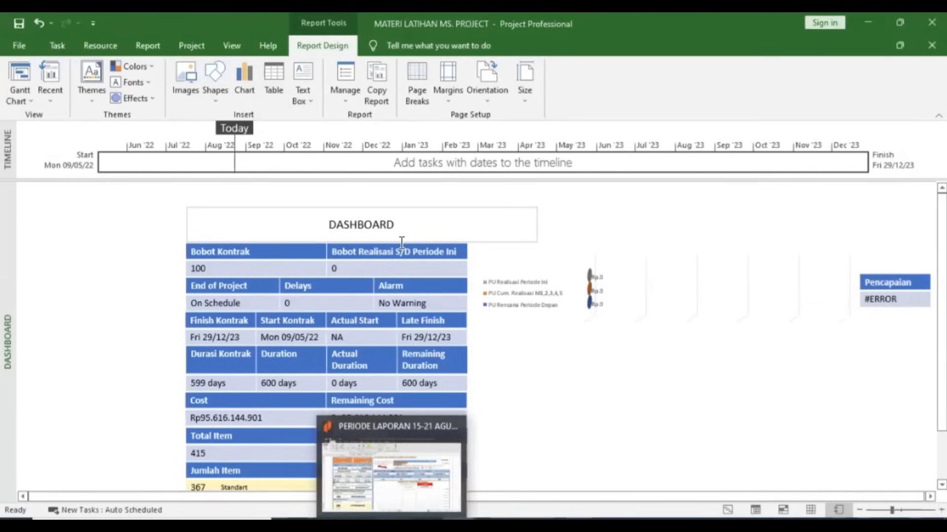
key(alt+Tab)
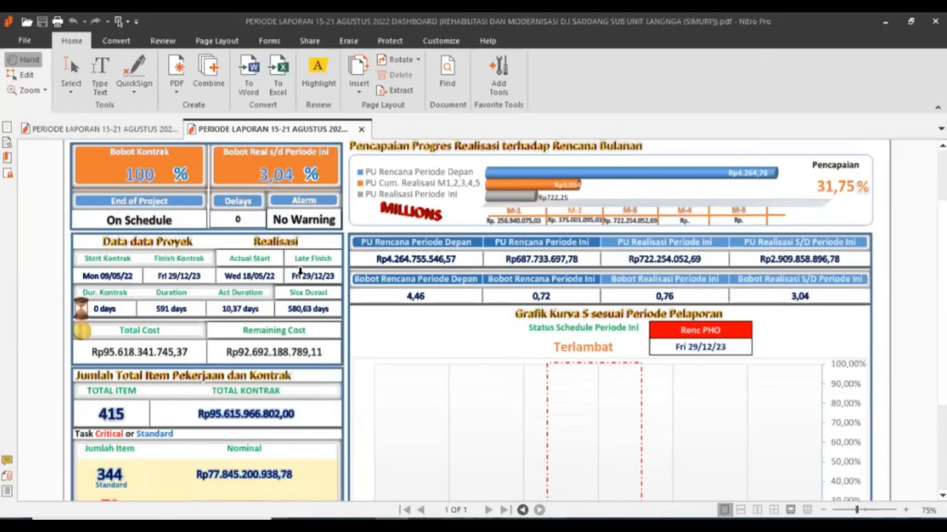
key(alt+Tab)
- Duplicate the Bobot Kontrak and Bobot Realisasi S/D Periode Ini table below the bar chart and widen the copy to the Pencapaian table's outer edge
click(342, 280)
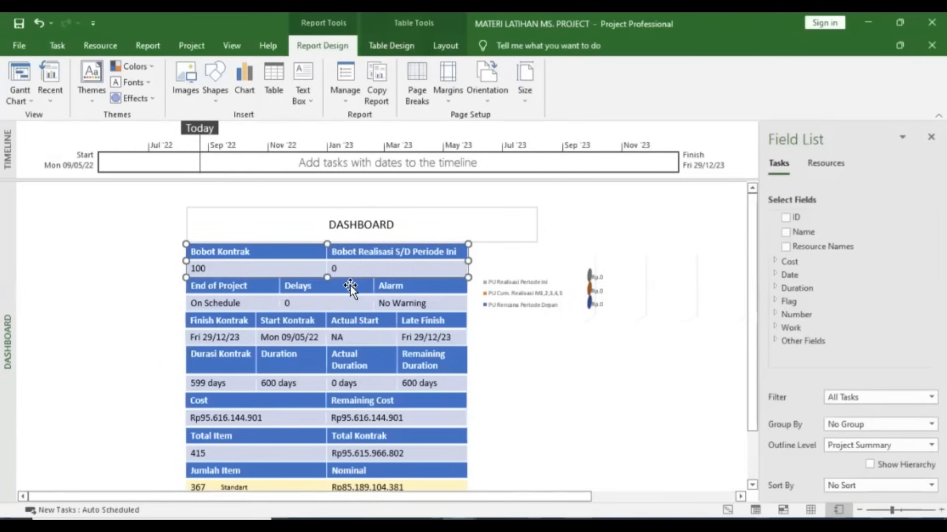
drag(345, 284, 630, 387)
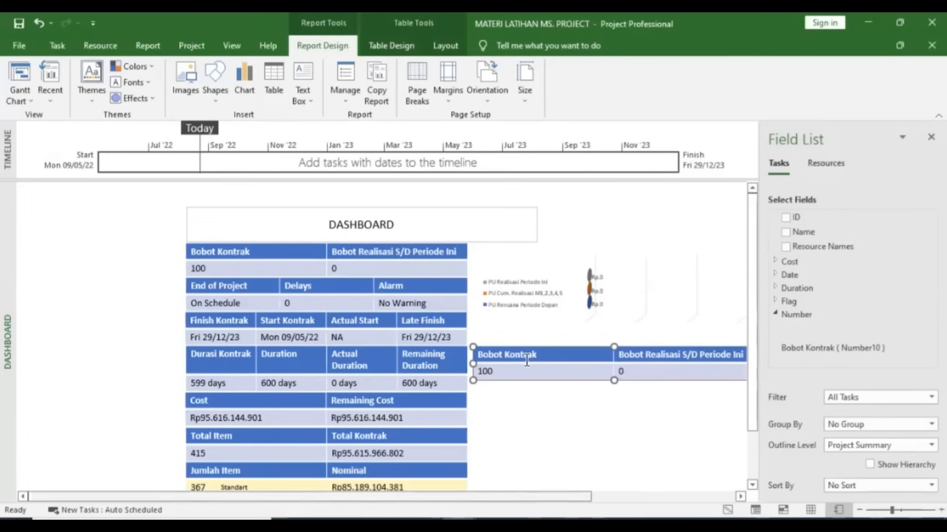
scroll(715, 365, right, 3)
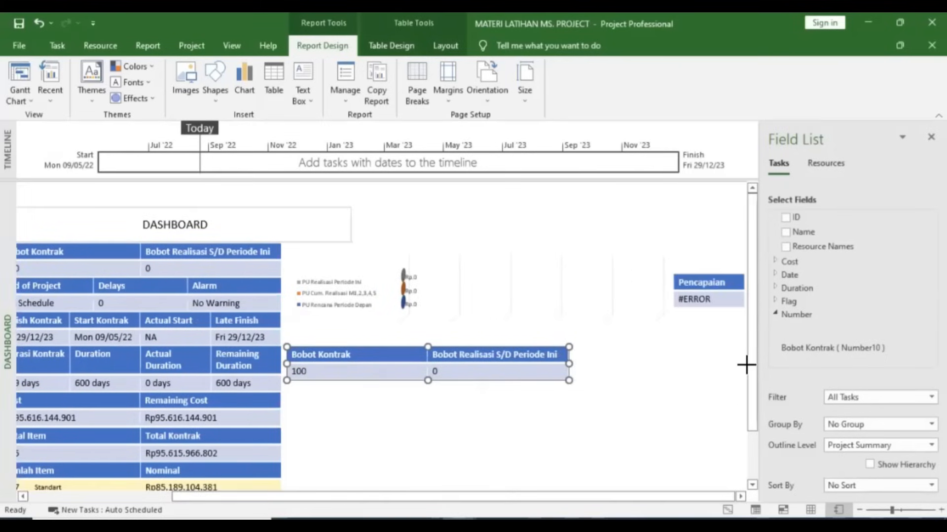
drag(746, 365, 728, 364)
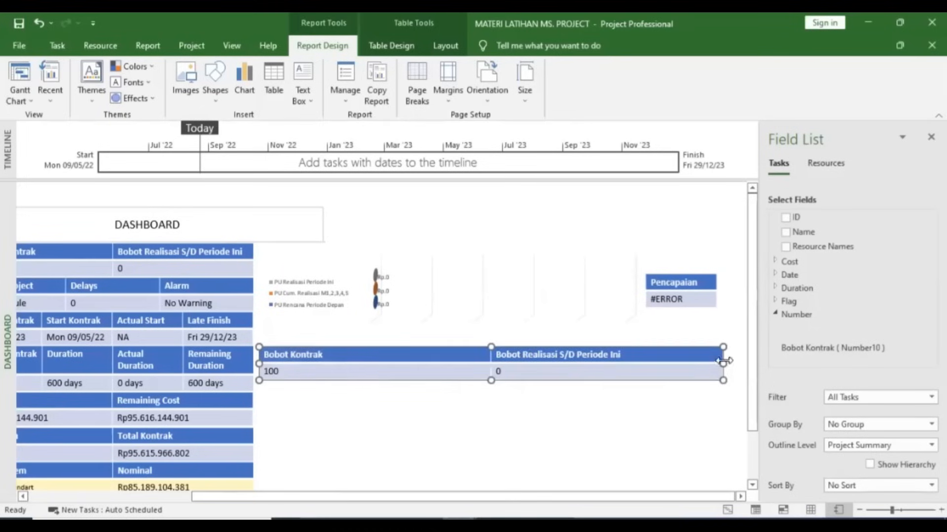
- Remove the Bobot Realisasi S/D Periode Ini and Bobot Kontrak fields from the widened table copy
click(808, 218)
scroll(808, 236, up, 3)
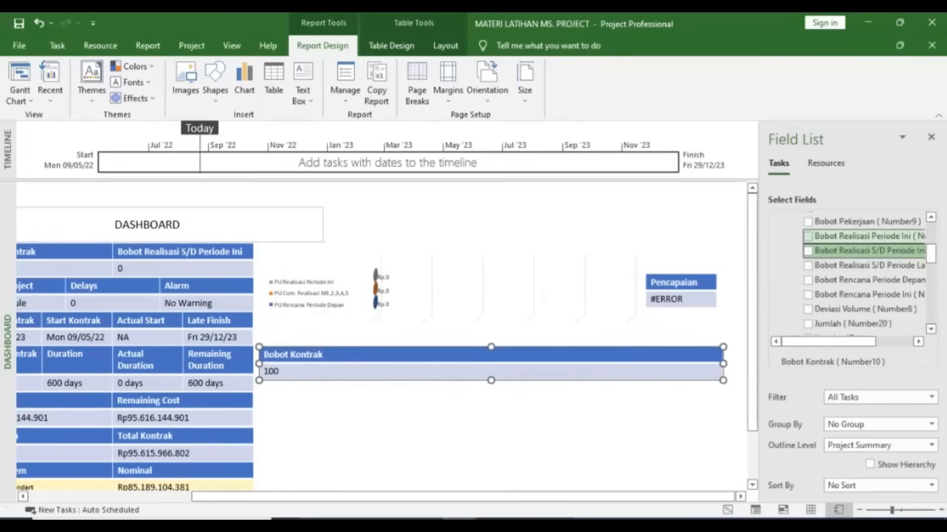
click(808, 273)
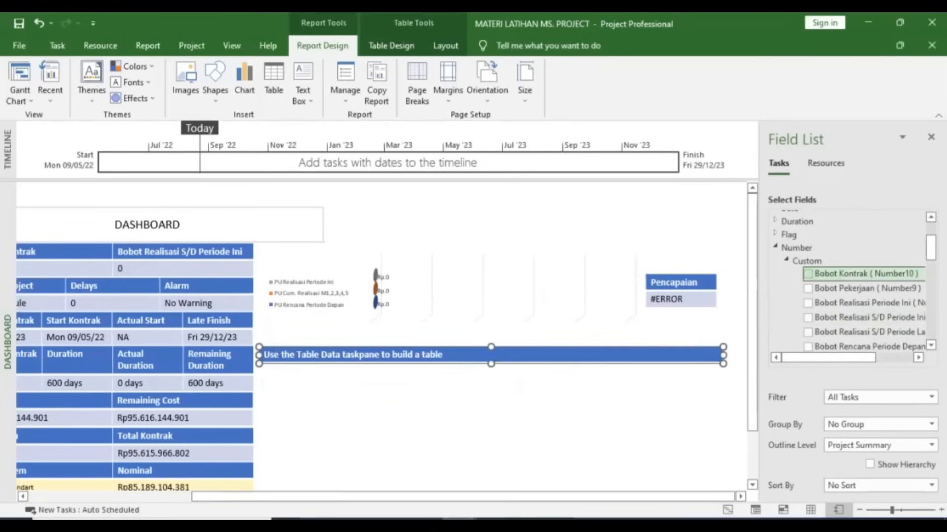
scroll(780, 267, up, 3)
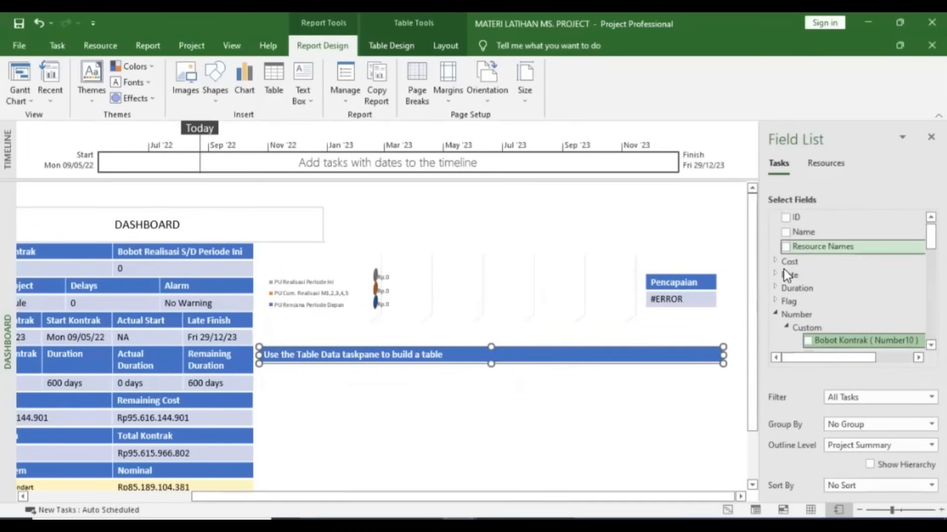
- Add the cost fields PU Rencana Periode Depan, PU Rencana Periode Ini, PU Realisasi Periode Ini and PU Realisasi S/D Periode Ini, and widen the table slightly
click(776, 261)
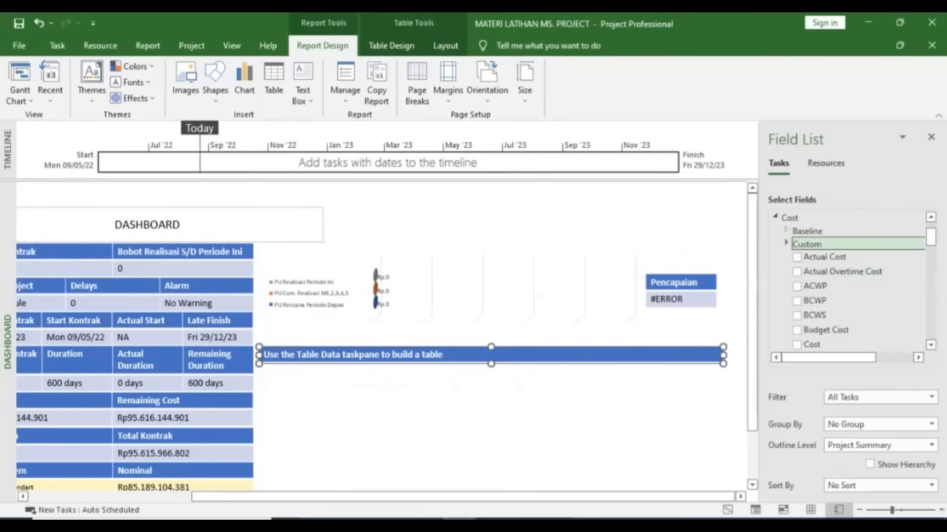
click(786, 244)
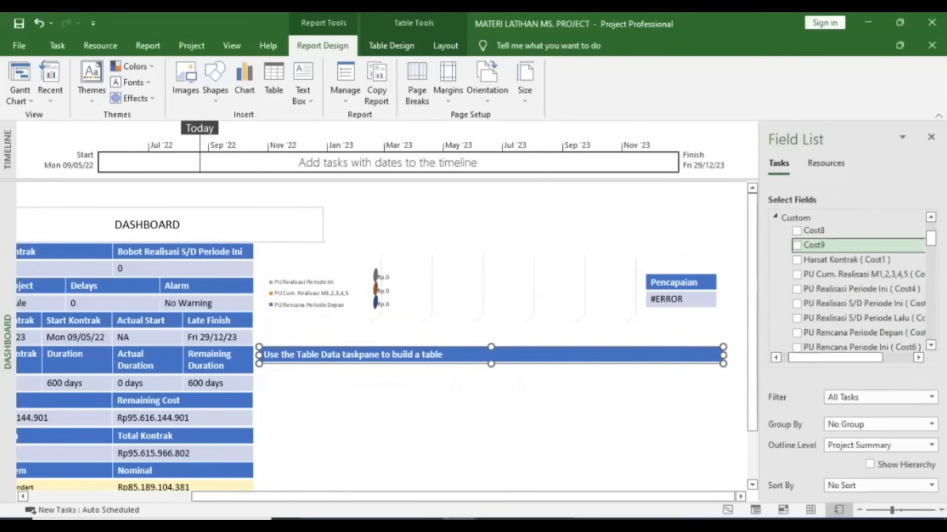
scroll(853, 276, down, 1)
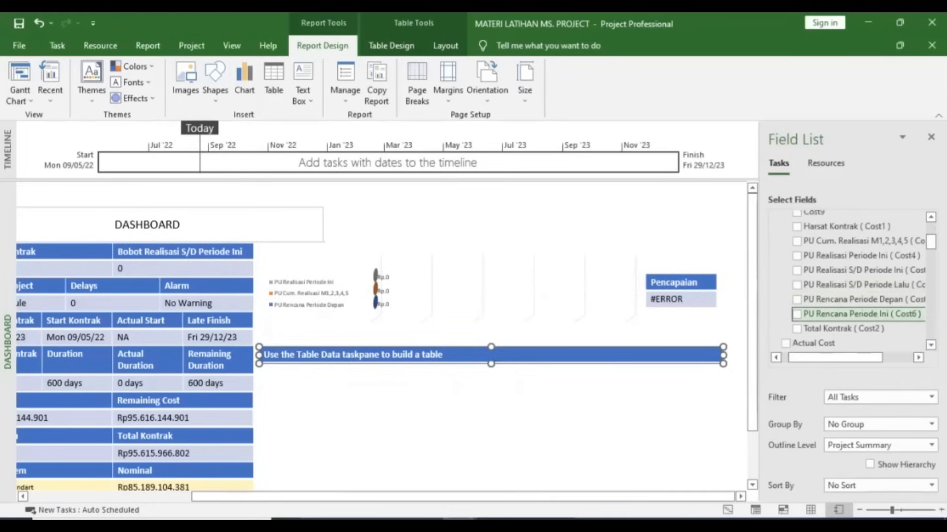
click(797, 299)
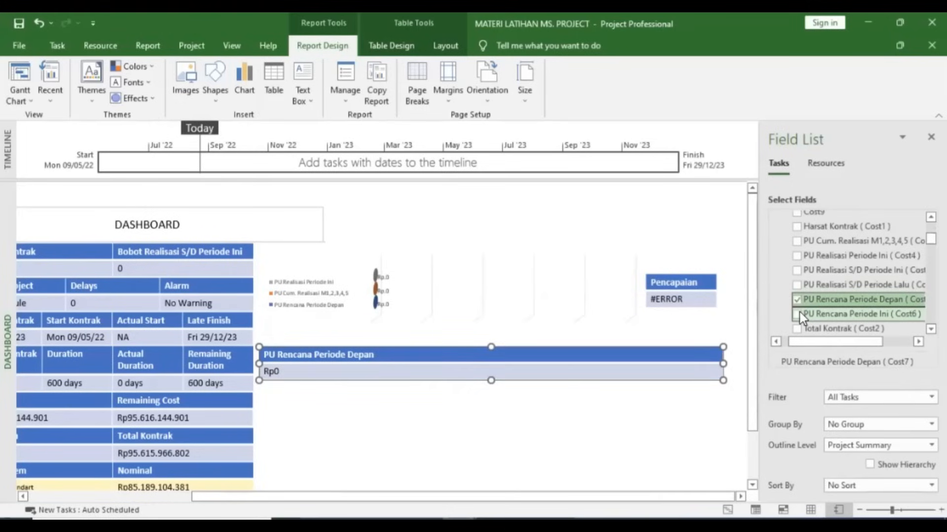
click(797, 314)
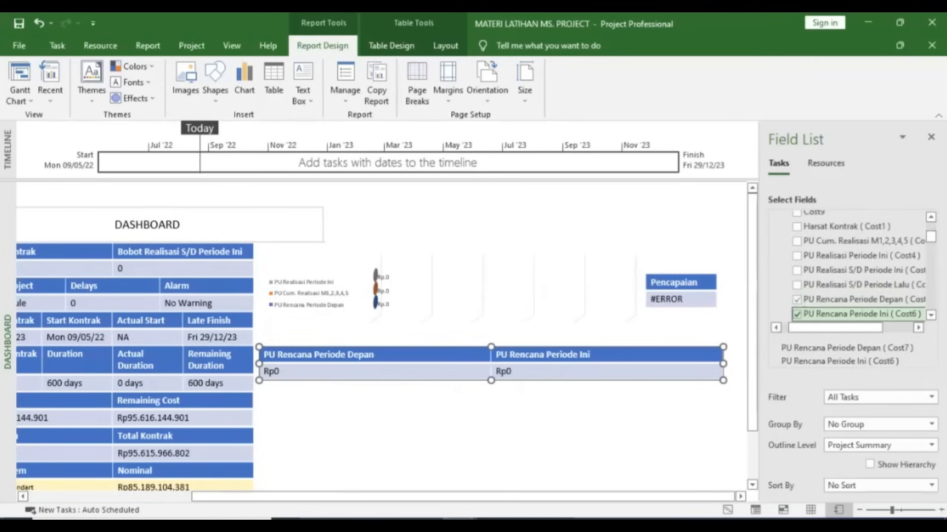
click(797, 257)
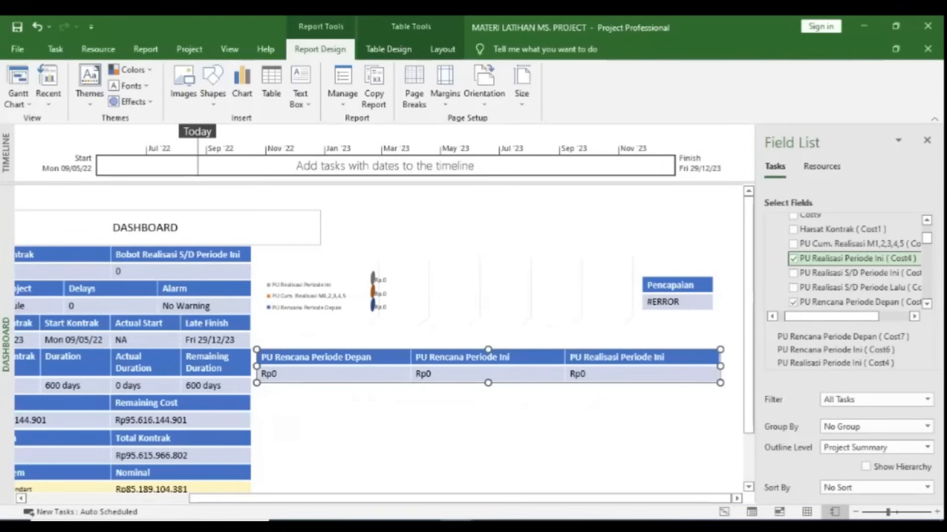
click(793, 272)
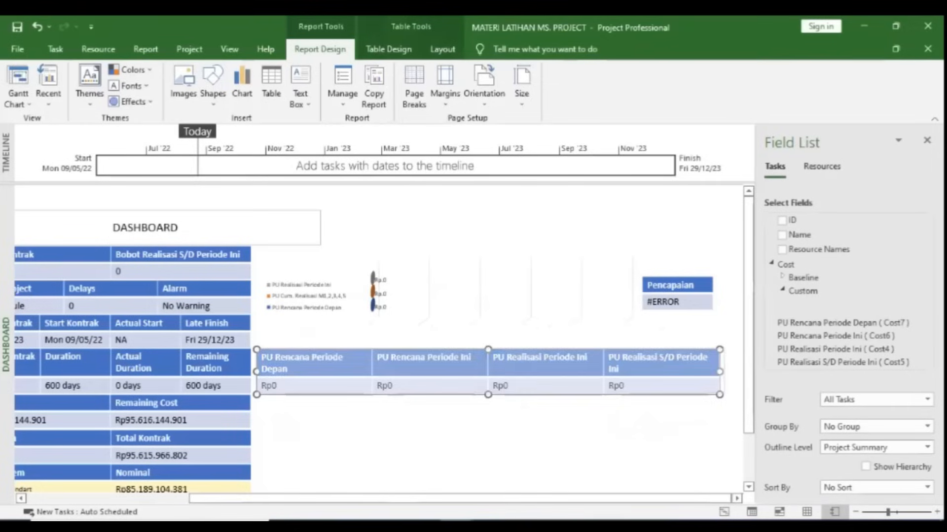
drag(720, 372, 735, 372)
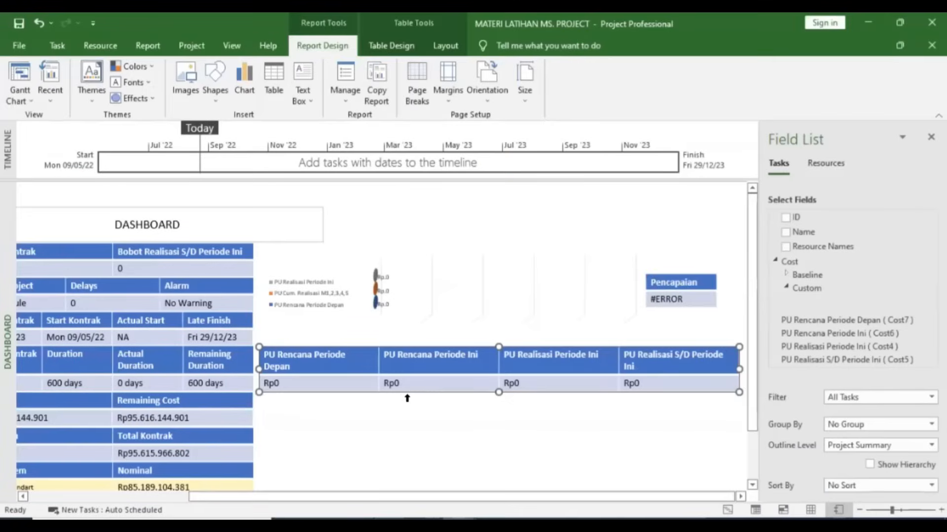
- Duplicate the four-column PU table directly below itself and remove all four PU cost fields from the copy
drag(406, 393, 401, 441)
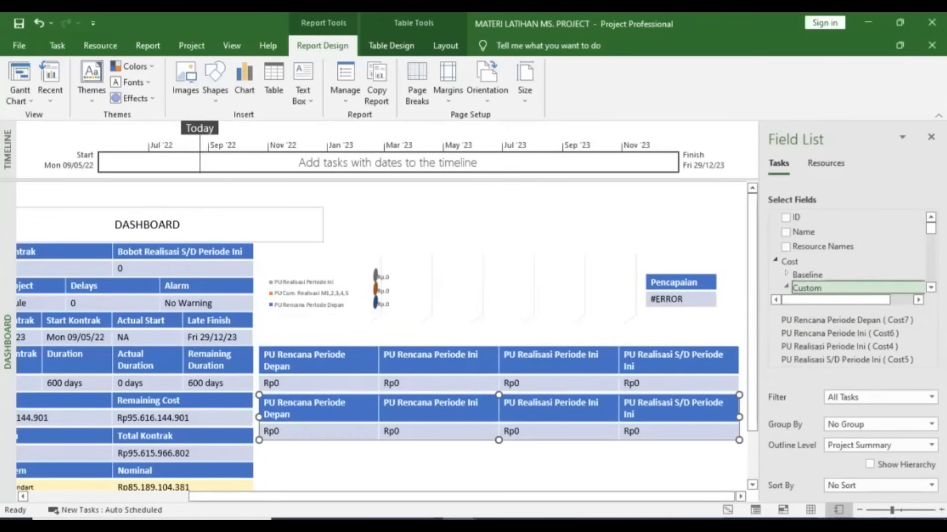
scroll(848, 270, down, 3)
click(807, 285)
click(807, 269)
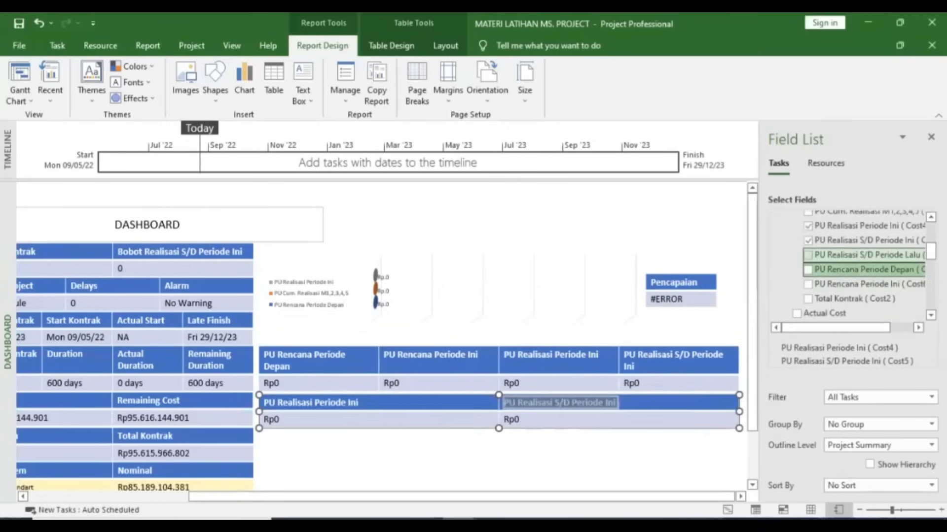
click(807, 241)
click(808, 226)
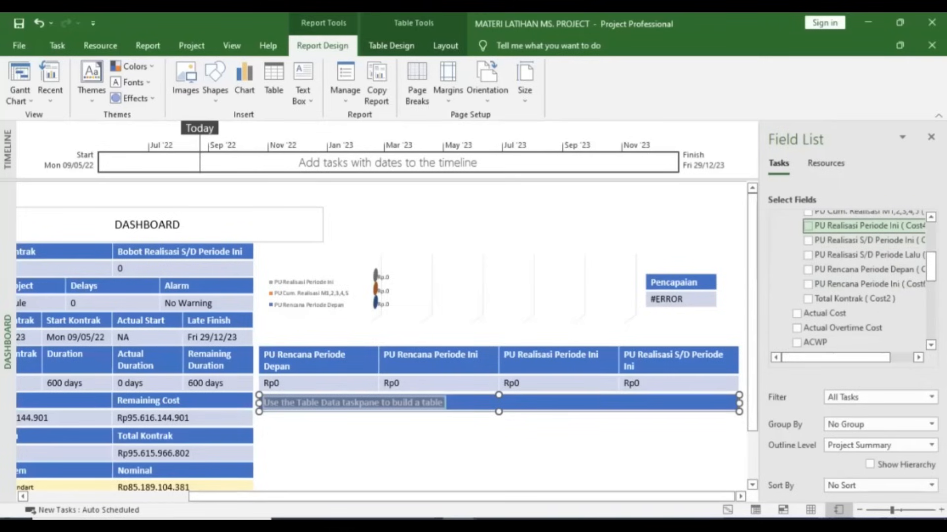
scroll(779, 266, up, 3)
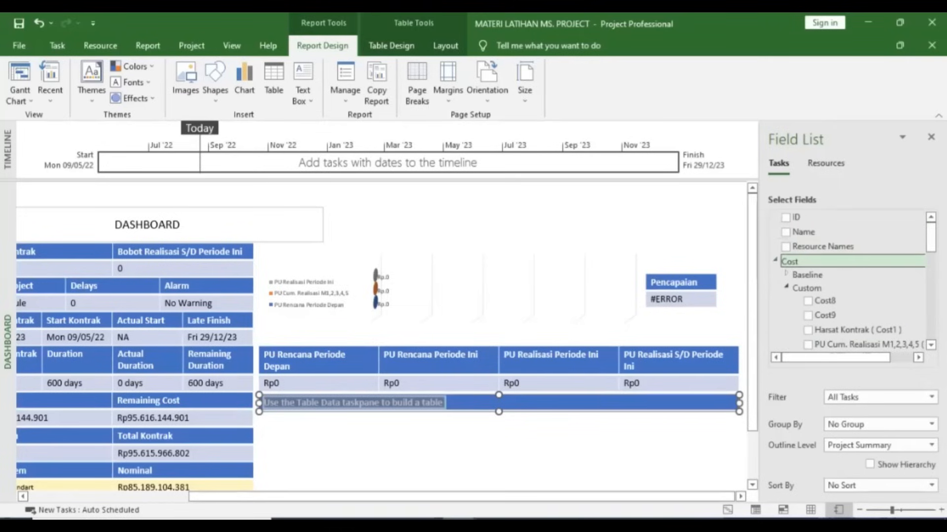
- Add the number fields Bobot Rencana Periode Depan, Bobot Rencana Periode Ini, Bobot Realisasi Periode Ini and Bobot Realisasi S/D Periode Ini to the empty table
click(777, 262)
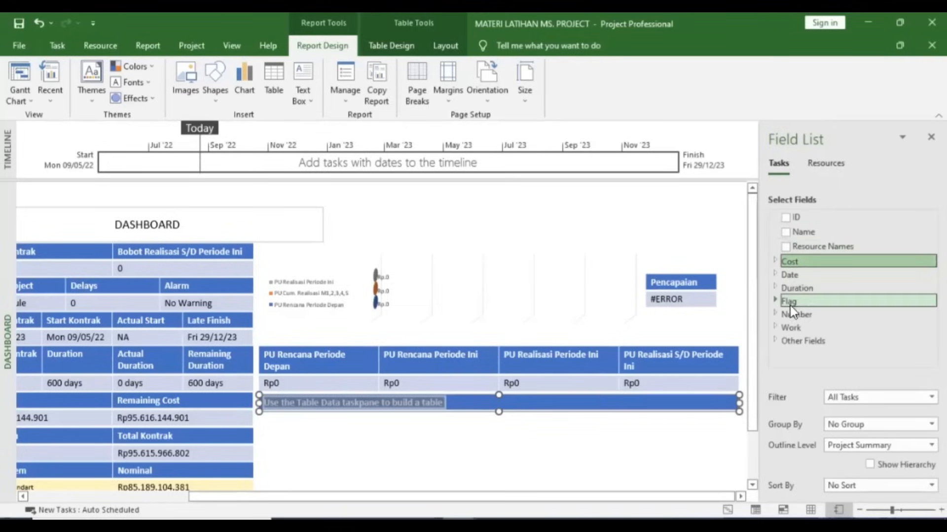
click(775, 315)
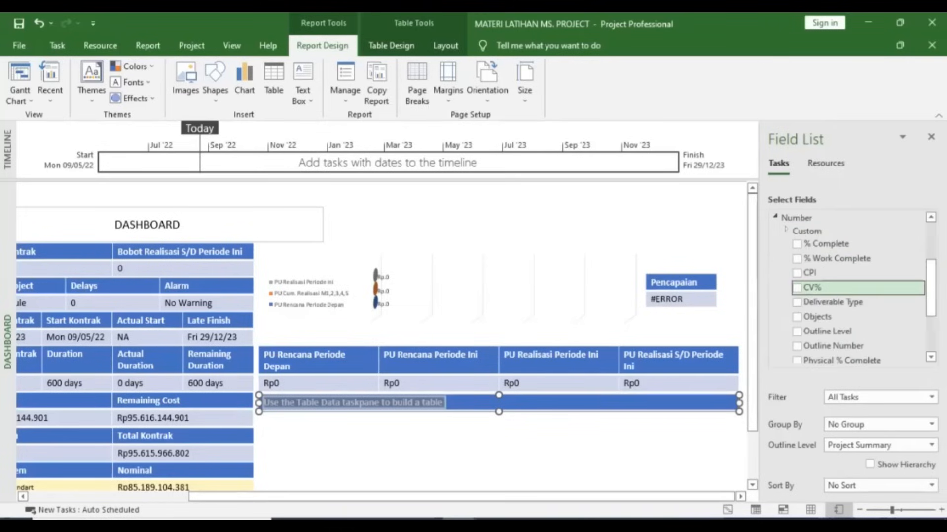
click(785, 230)
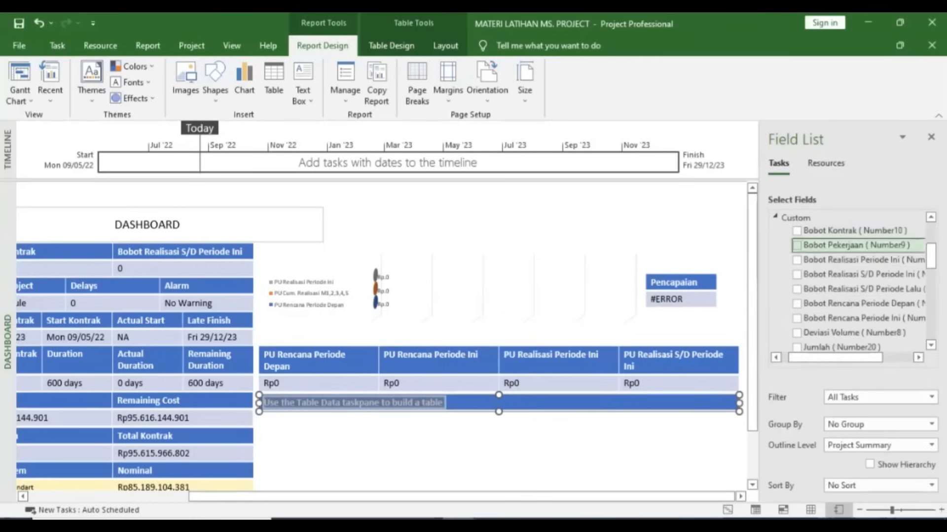
scroll(799, 295, down, 1)
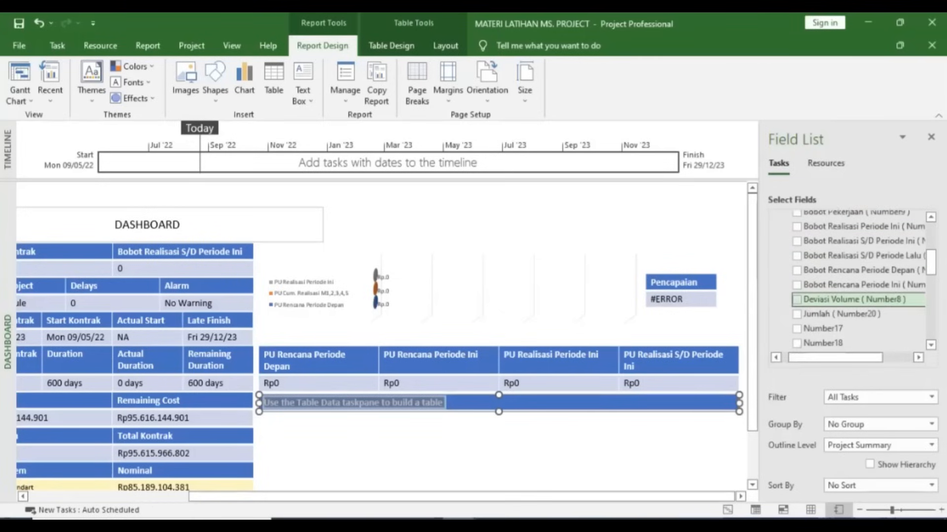
click(797, 271)
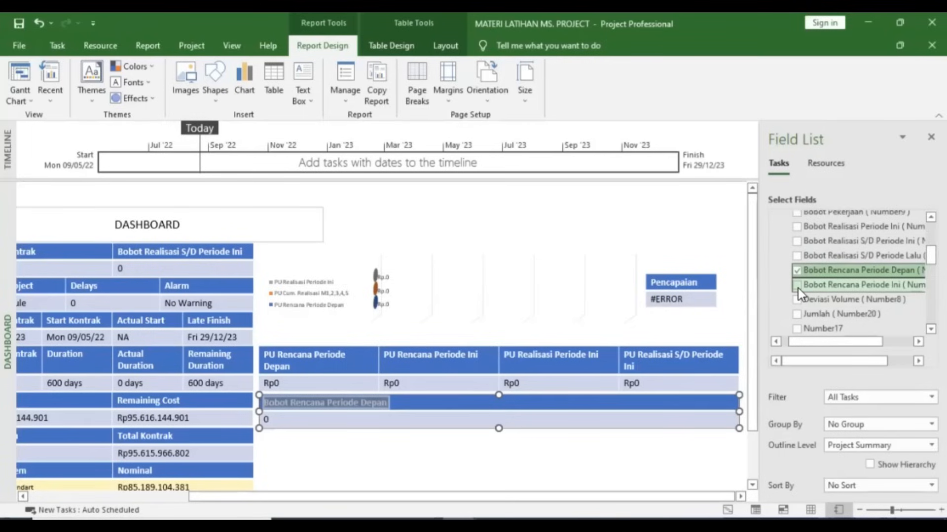
click(797, 286)
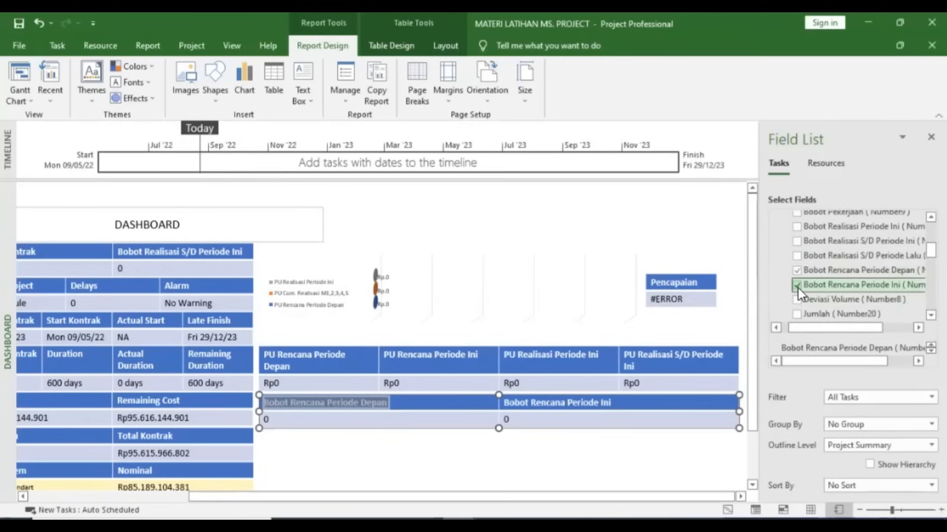
scroll(797, 288, up, 2)
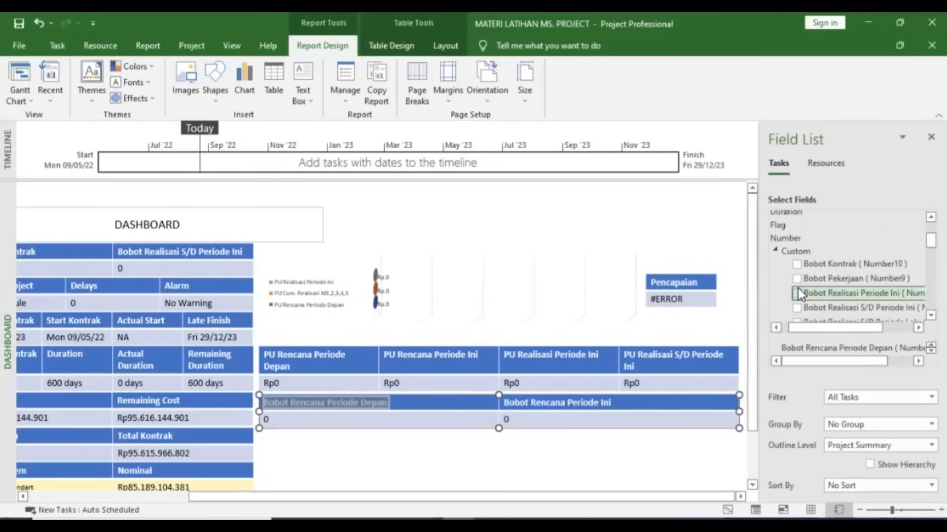
click(797, 293)
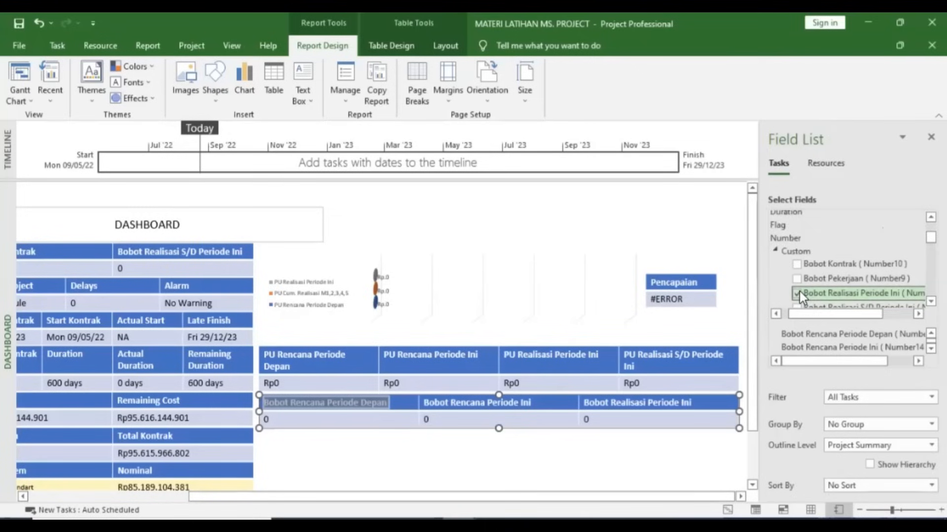
click(797, 275)
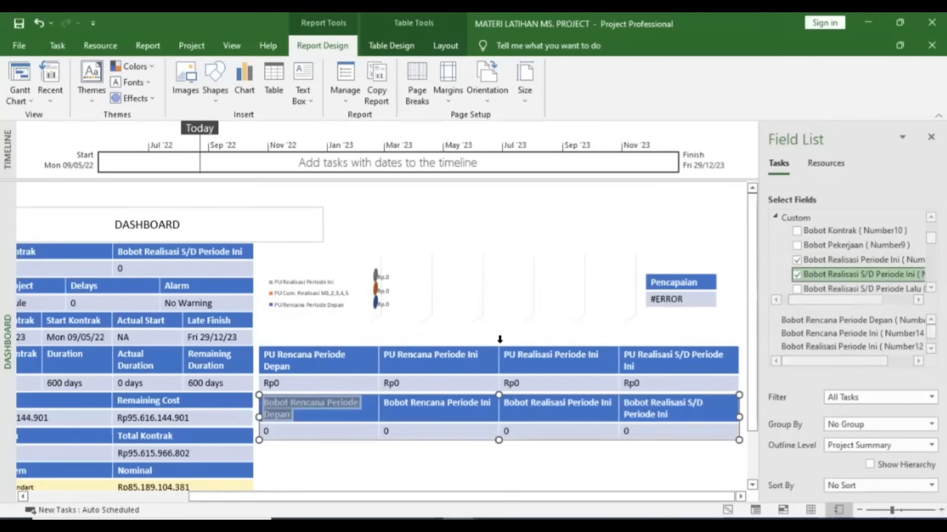
- Examine the Grafik Kurva S section below the PU and Bobot tables in the reference PDF in Nitro Pro
scroll(500, 361, down, 3)
click(509, 413)
scroll(499, 401, down, 3)
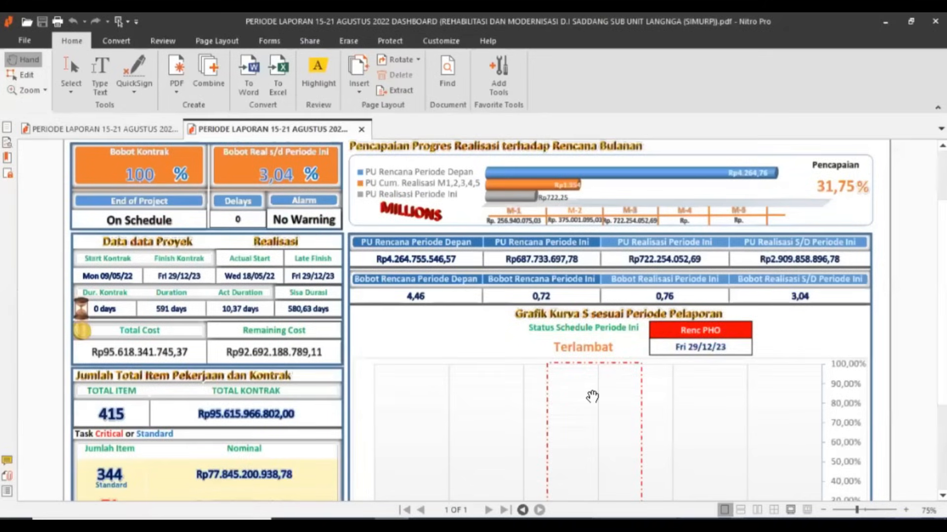
scroll(592, 396, down, 1)
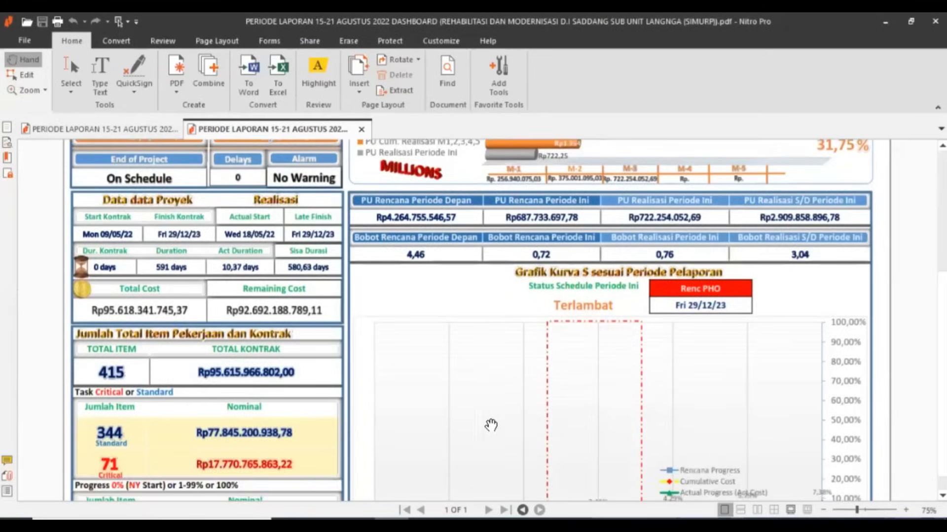
scroll(562, 429, down, 3)
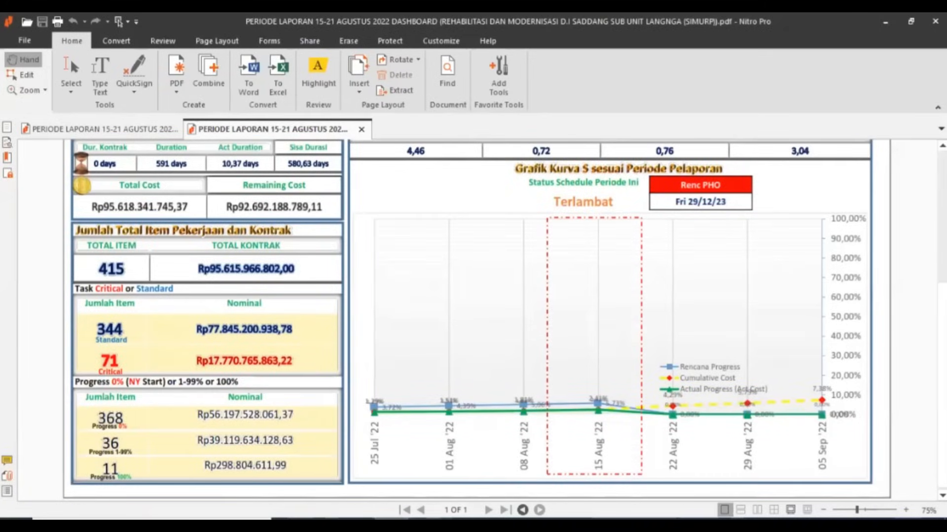
click(459, 523)
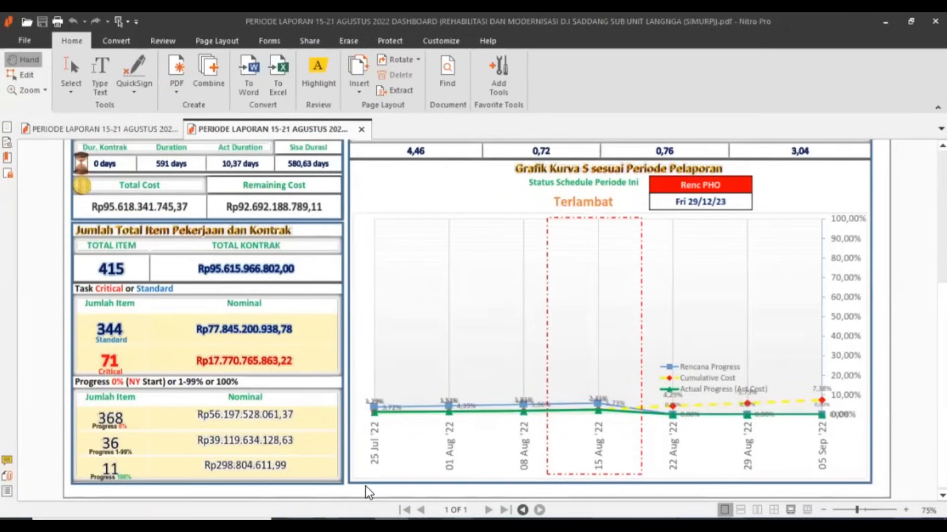
click(384, 473)
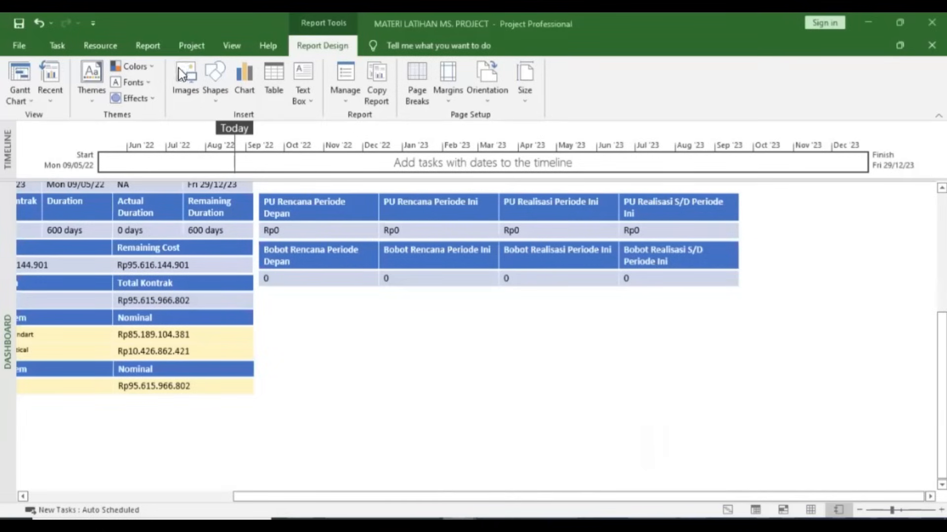
- Open the KURVA S report and copy its percentage S-curve chart that covers a few weeks and includes a data table
click(157, 46)
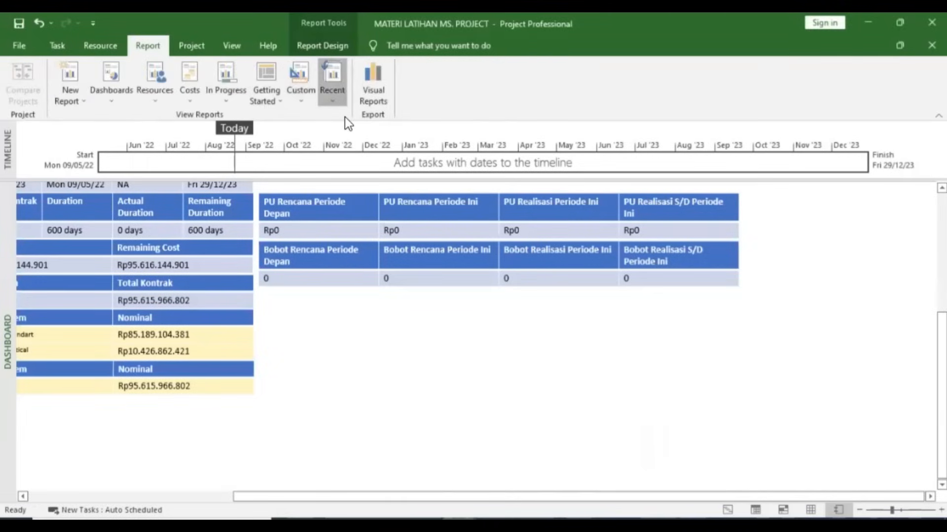
click(340, 99)
click(351, 131)
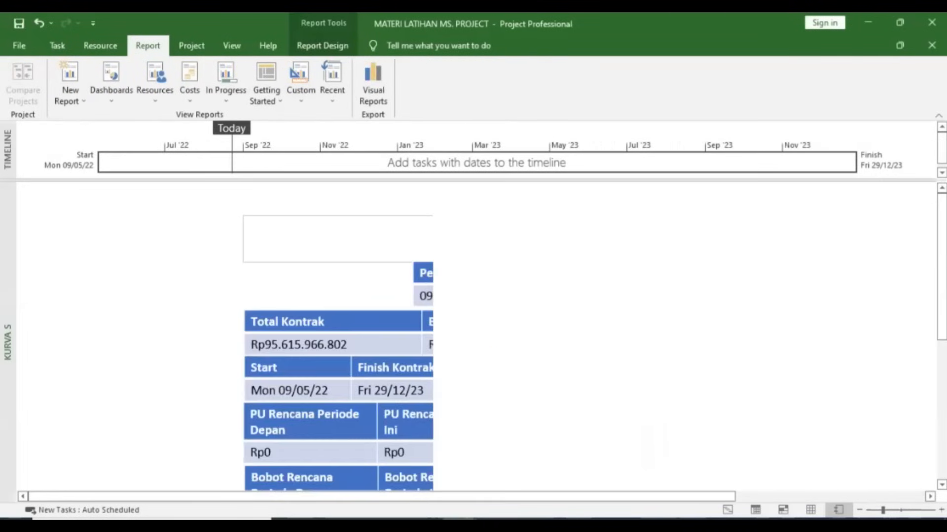
key(alt+Tab)
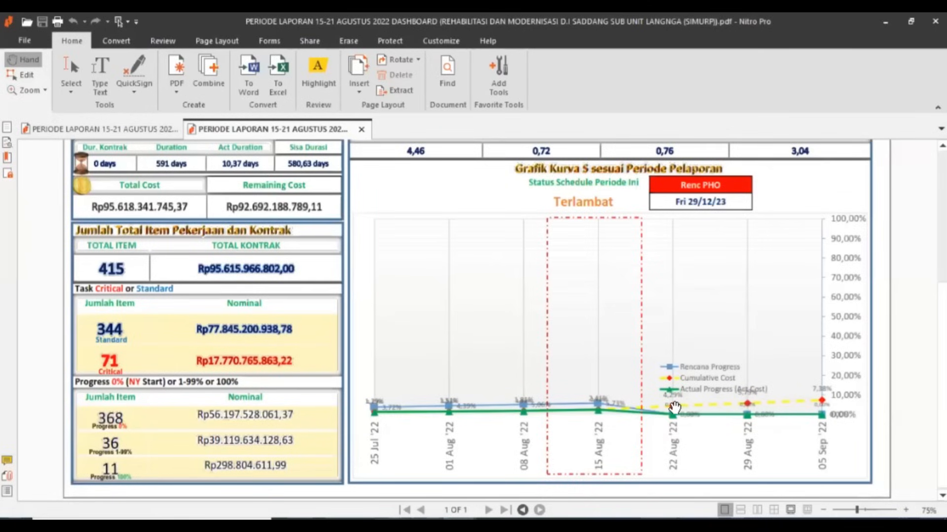
click(458, 524)
click(513, 484)
scroll(513, 479, down, 5)
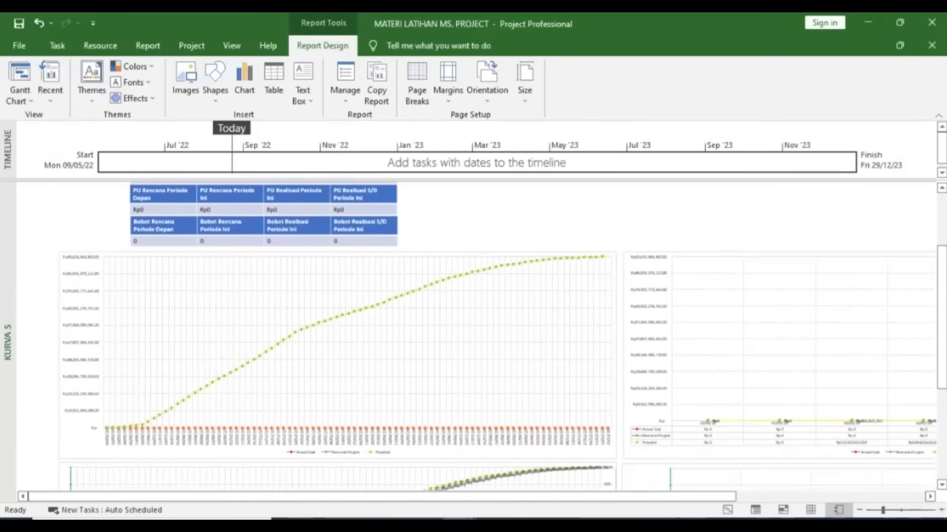
scroll(504, 336, down, 1)
scroll(634, 395, down, 2)
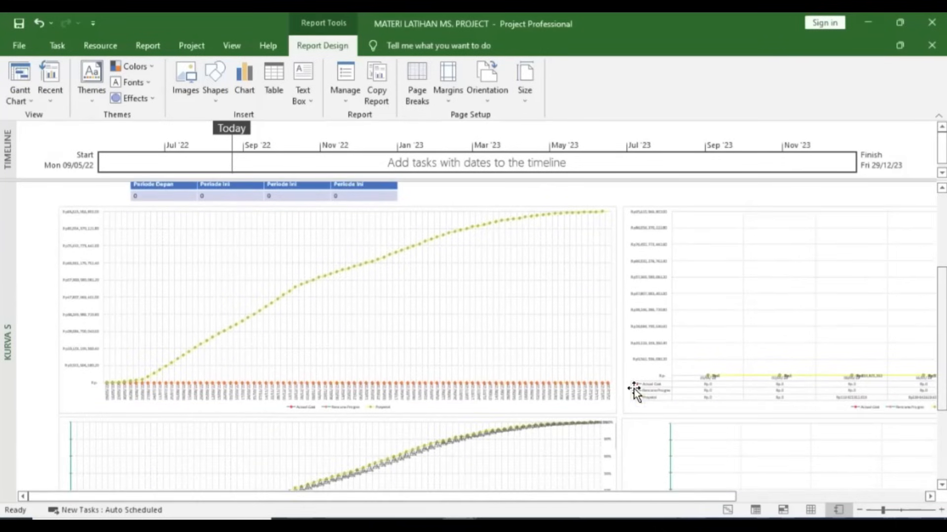
scroll(634, 394, down, 3)
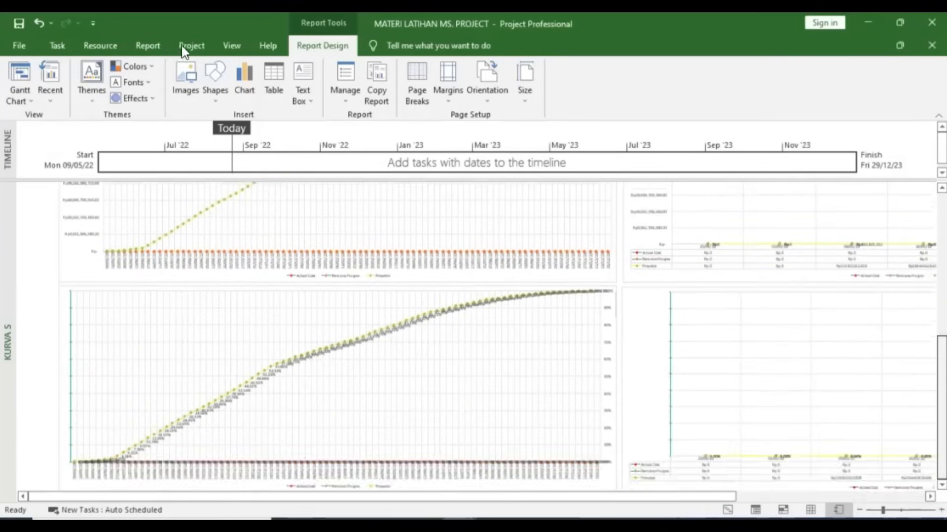
- Return to the DASHBOARD report, paste the copied S-curve chart into it and close the Field List
click(323, 99)
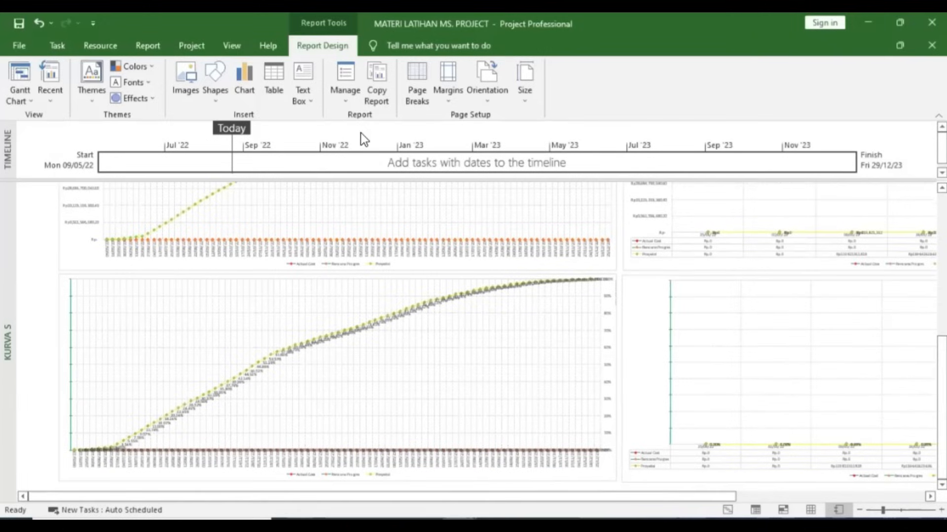
click(360, 132)
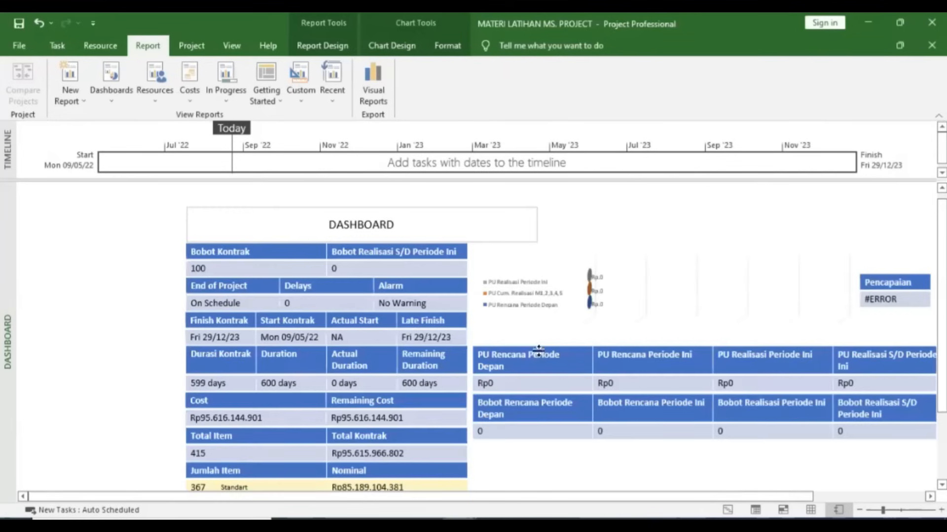
scroll(536, 419, down, 3)
scroll(537, 371, down, 2)
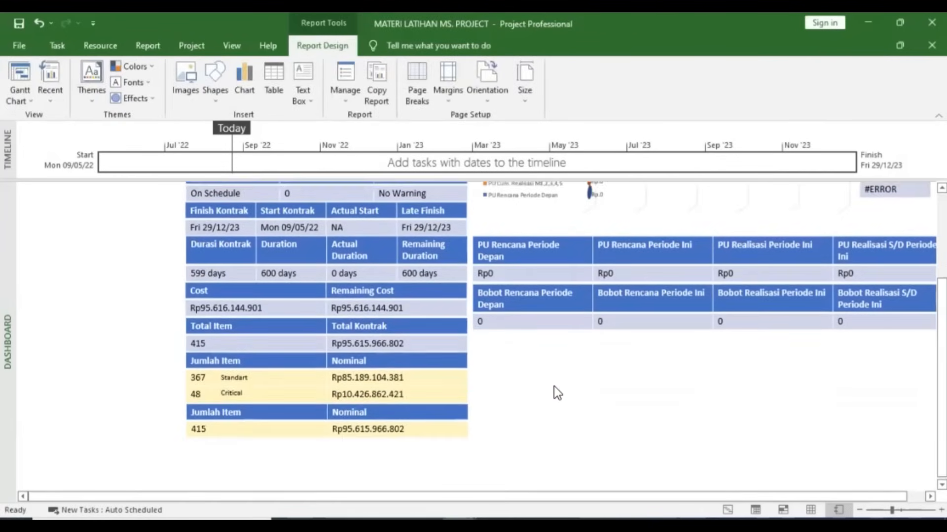
click(375, 216)
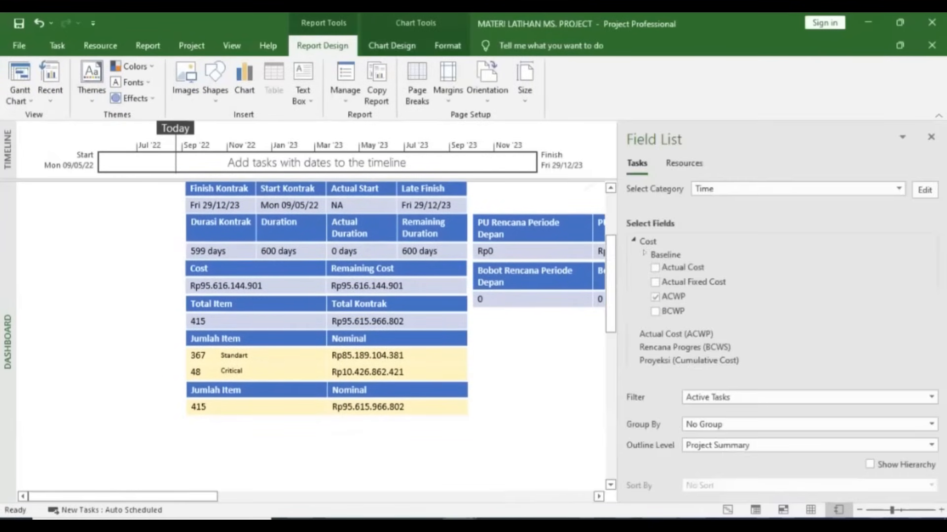
click(930, 137)
- Move the pasted S-curve chart directly below the Bobot table and shrink it to the table's width
scroll(481, 434, down, 3)
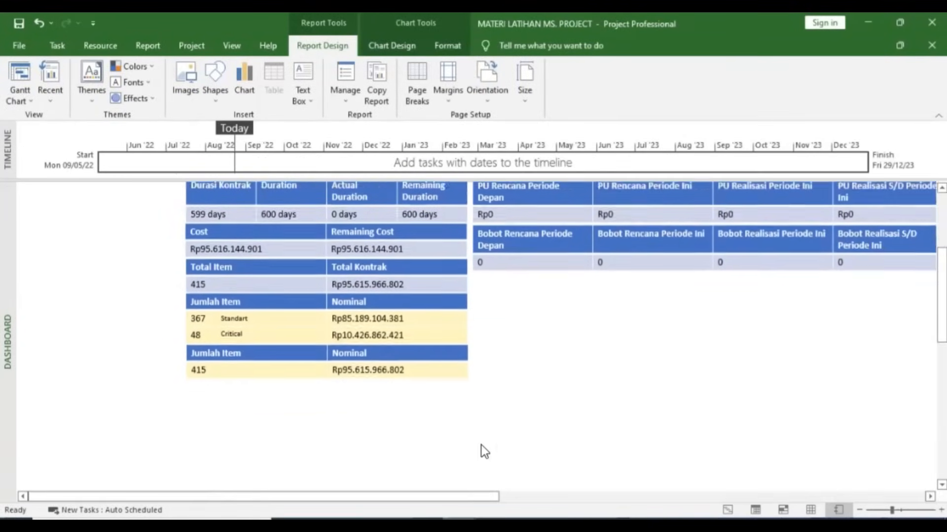
ctrl+scroll(480, 443, down, 1)
click(702, 375)
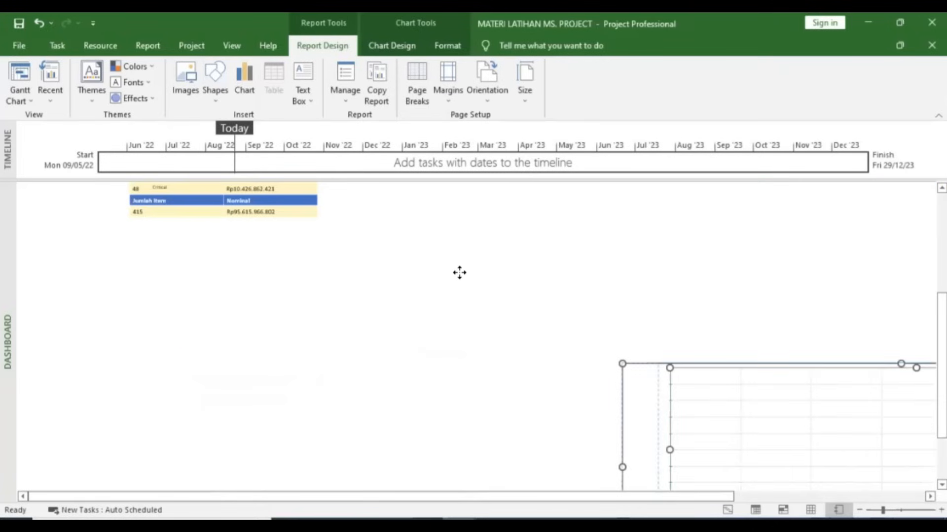
drag(640, 363, 461, 235)
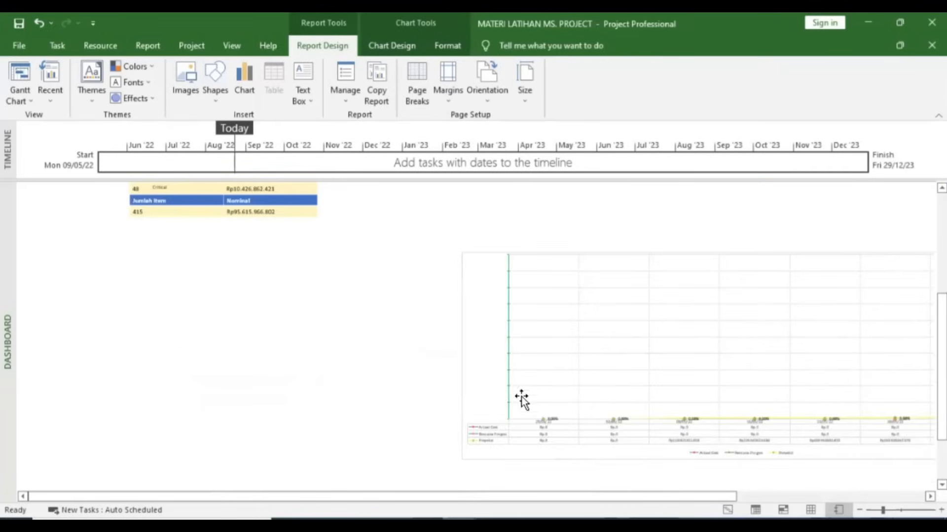
scroll(517, 398, up, 1)
scroll(474, 355, up, 2)
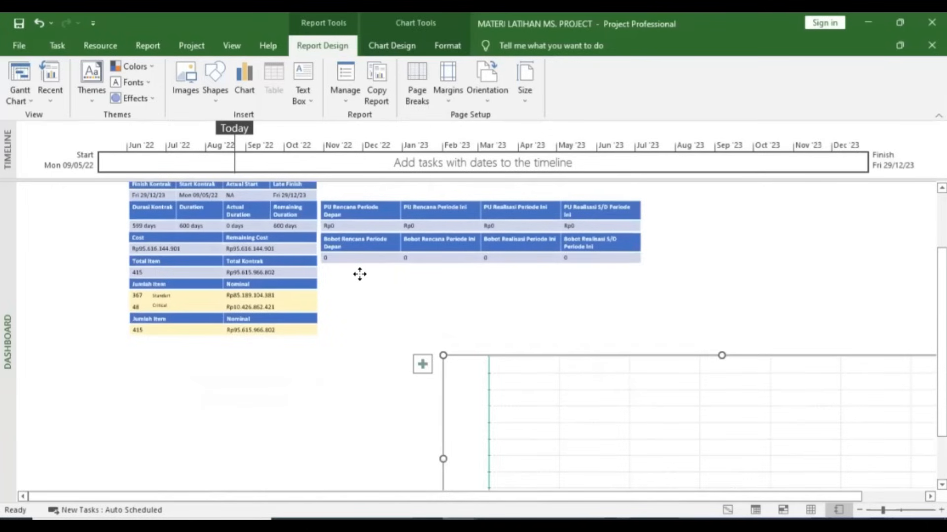
drag(359, 274, 338, 265)
drag(666, 434, 644, 439)
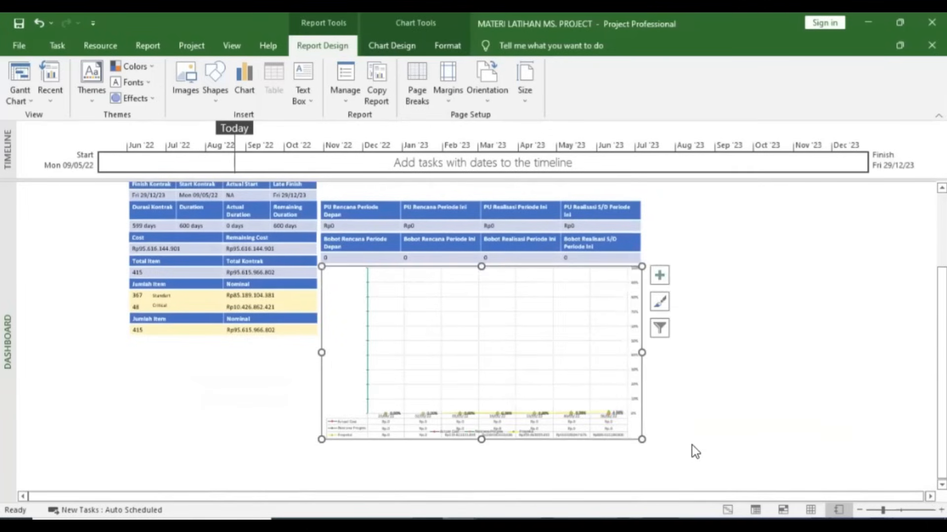
click(690, 446)
scroll(599, 428, up, 2)
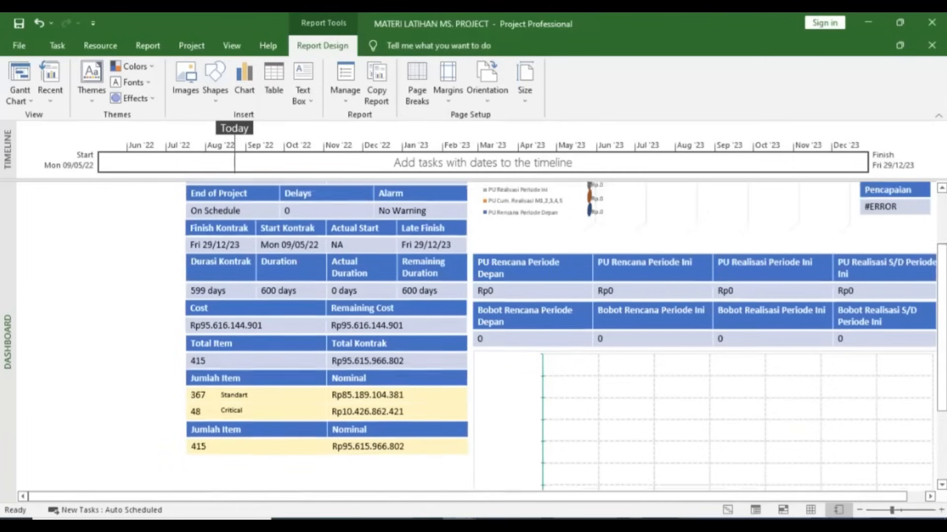
scroll(536, 421, down, 3)
scroll(503, 426, down, 1)
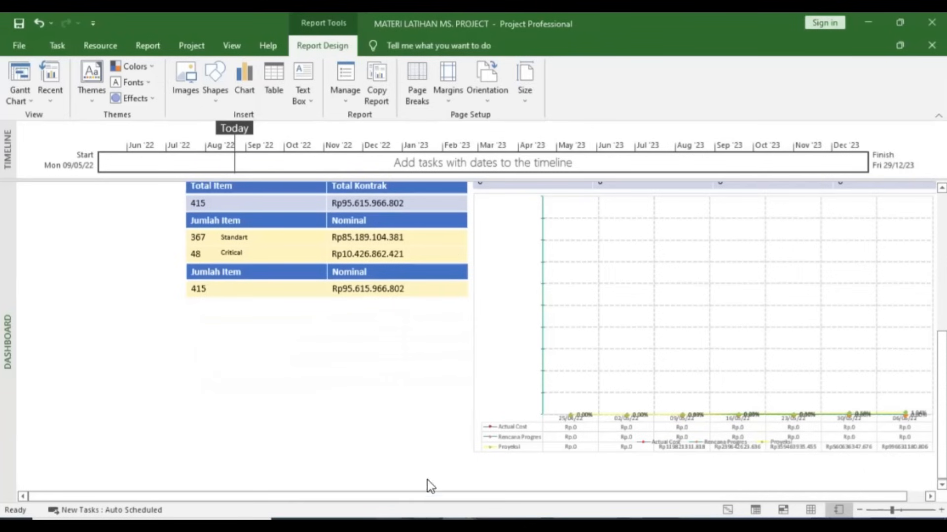
- Check the curve chart in the reference PDF, and remove the data table from the dashboard's S-curve chart
key(alt+Tab)
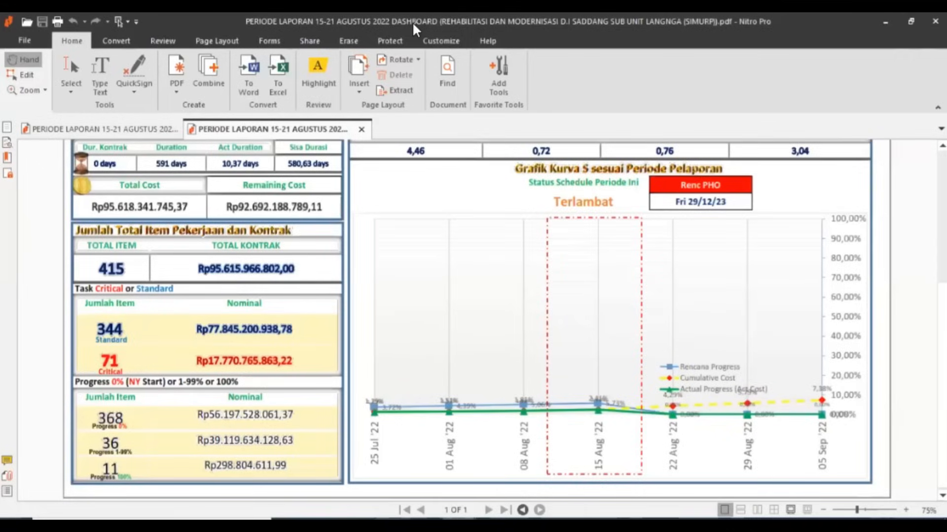
key(alt+Tab)
click(37, 100)
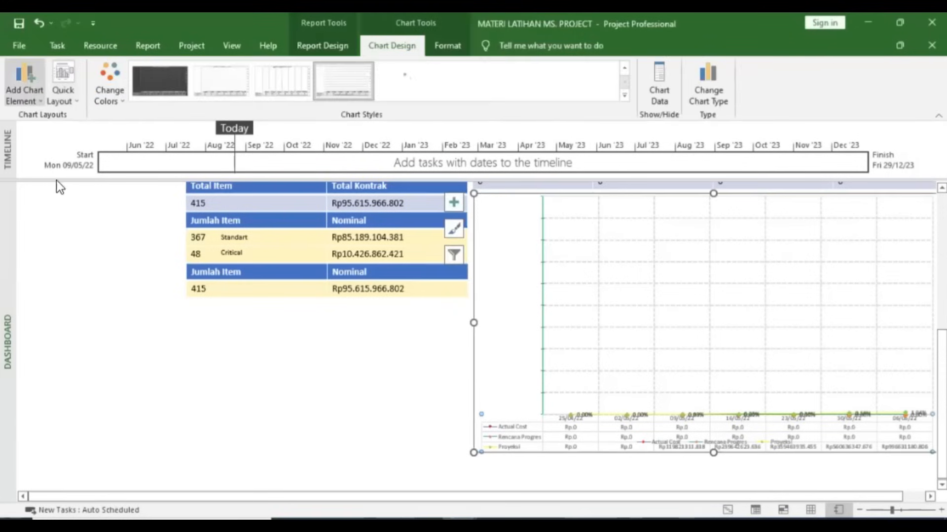
mouse_move(58, 183)
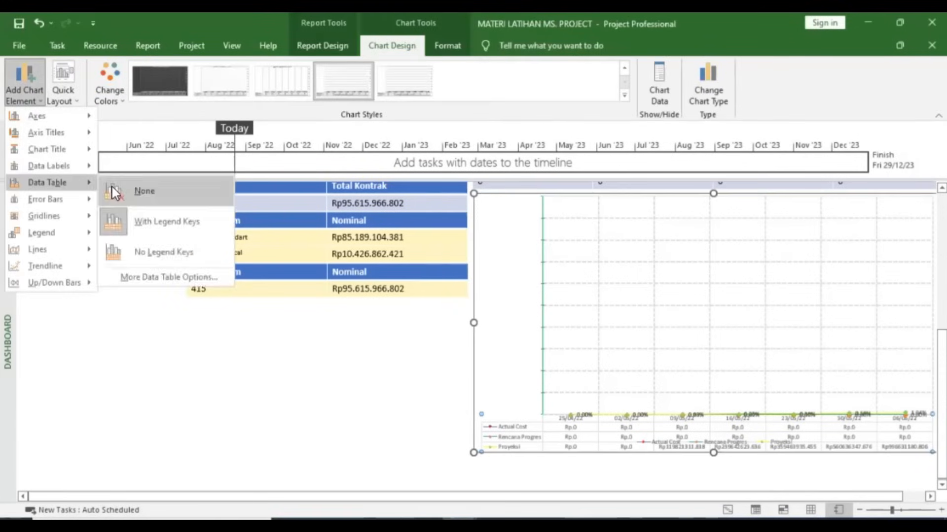
click(112, 188)
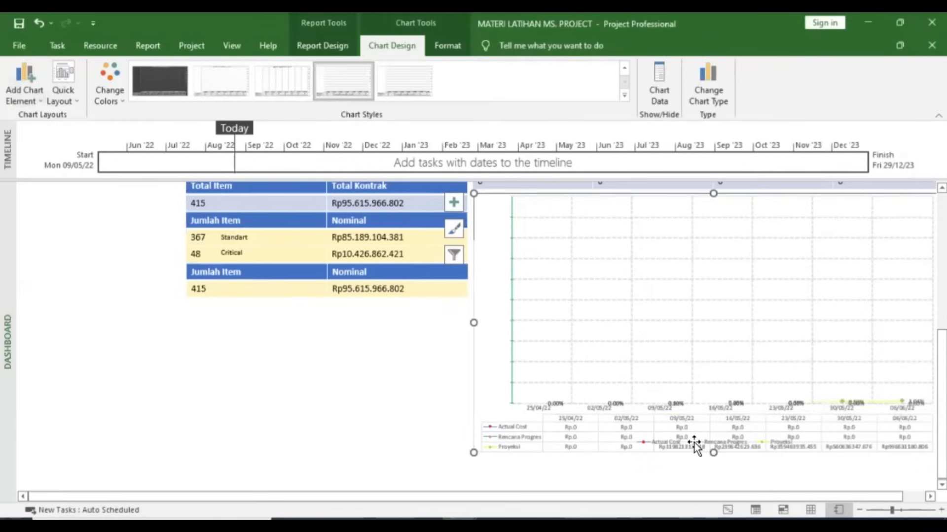
- Move the S-curve chart's legend inside the plot area near its lower-right corner and reshape it so the three entries stack vertically
click(744, 438)
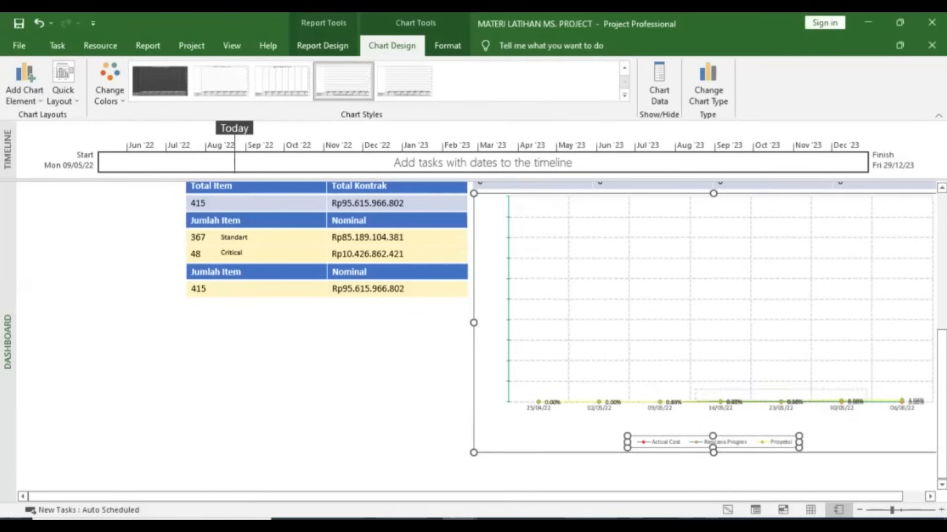
drag(812, 392, 889, 341)
drag(865, 496, 888, 497)
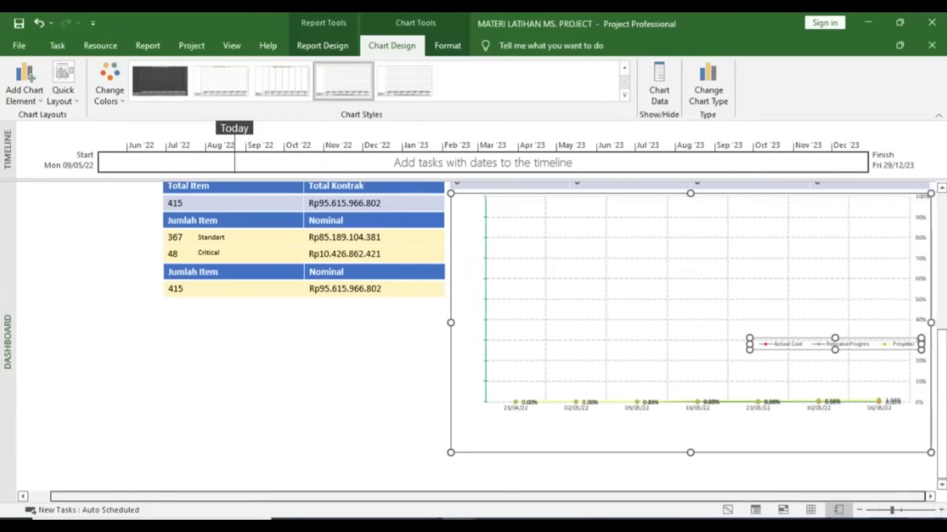
drag(837, 344, 804, 386)
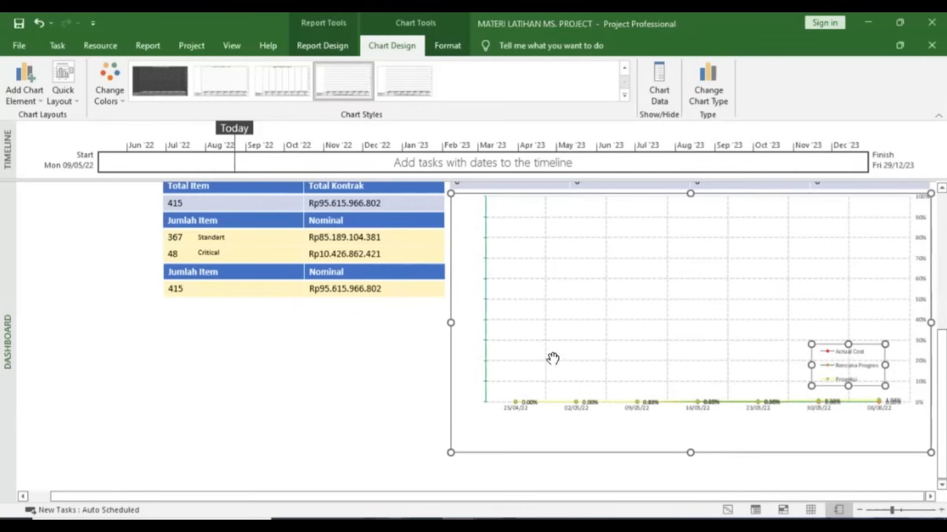
- Check the layout above the curve chart in the reference PDF, and place a copy of the Bobot table over the dashboard S-curve chart's top
key(alt+Tab)
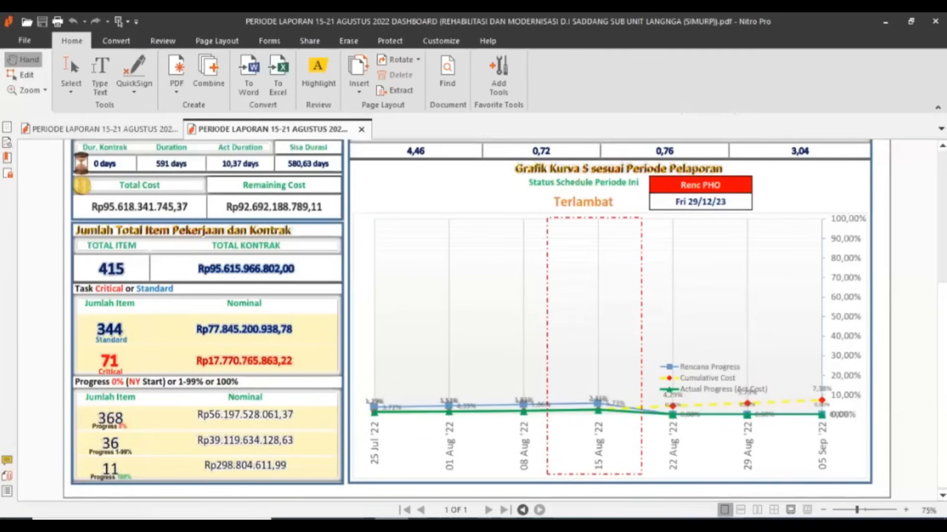
scroll(429, 493, up, 1)
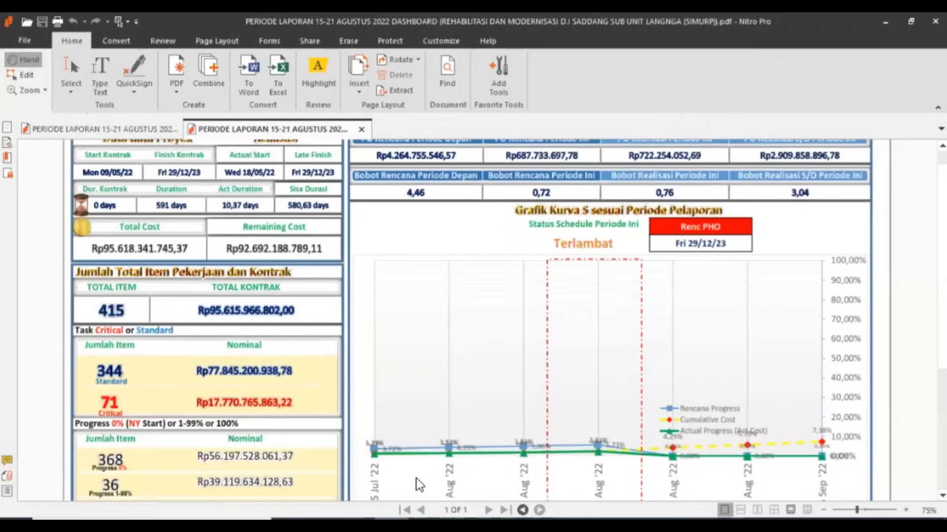
scroll(433, 478, up, 4)
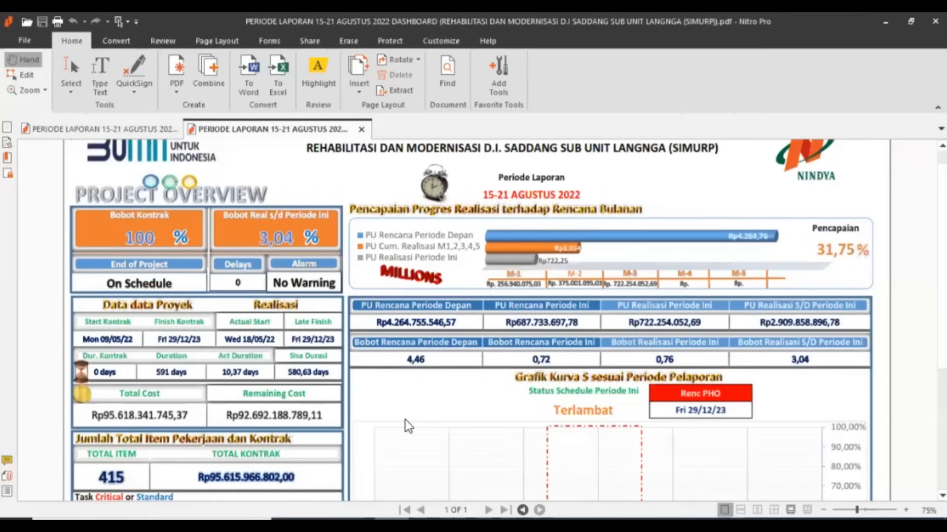
scroll(429, 414, down, 2)
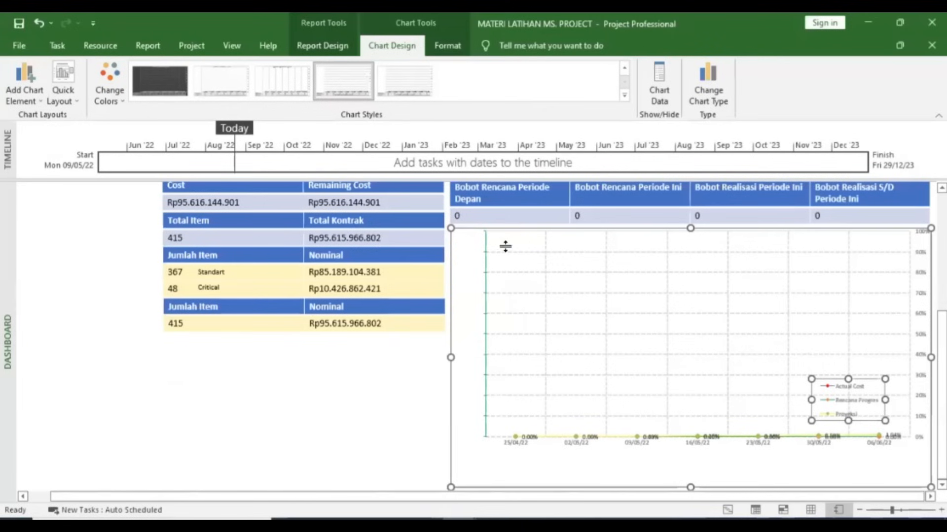
scroll(524, 281, up, 2)
click(525, 286)
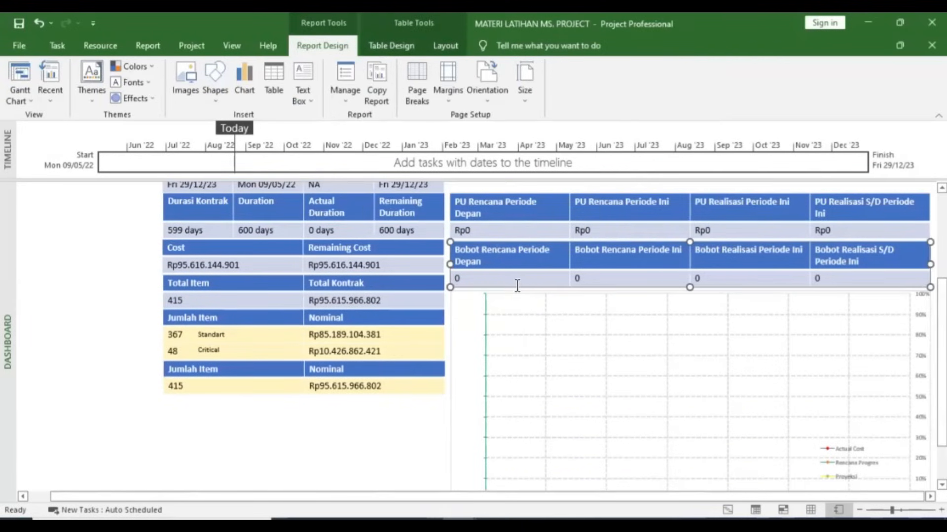
drag(515, 285, 516, 331)
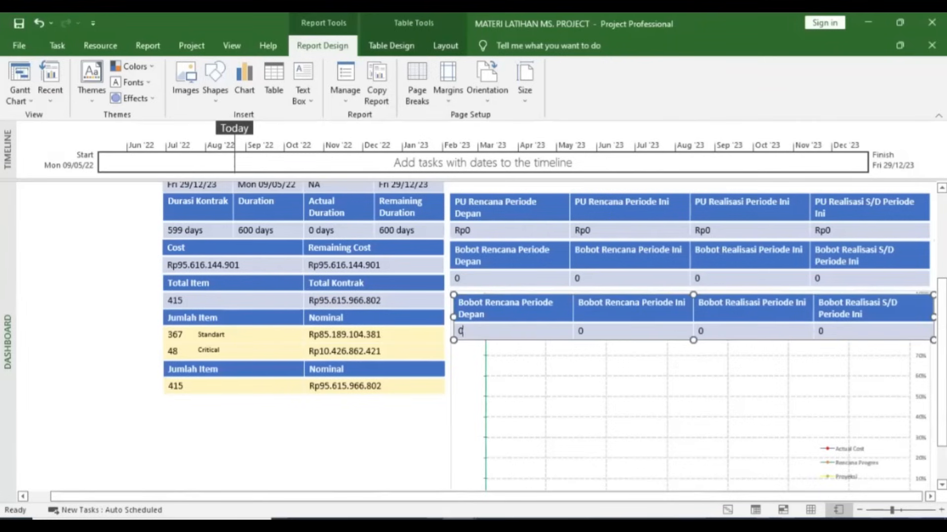
- Remove all four Bobot Realisasi and Bobot Rencana fields from the copied table
right_click(766, 328)
click(813, 460)
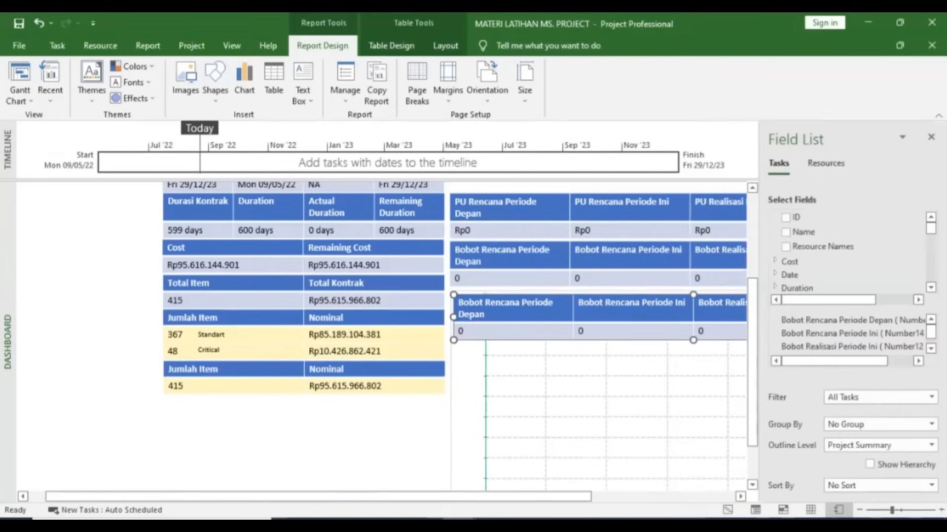
scroll(809, 262, down, 2)
click(808, 269)
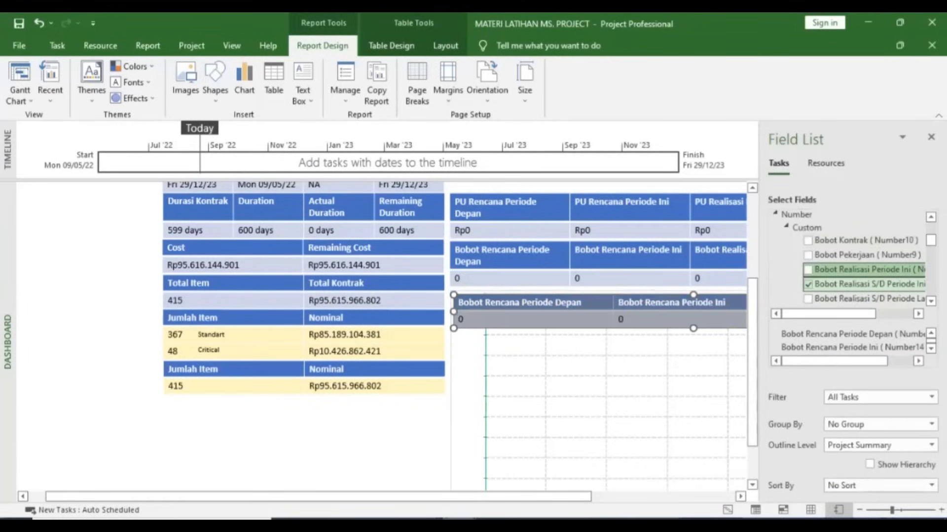
click(808, 285)
scroll(808, 286, down, 2)
click(808, 261)
click(808, 247)
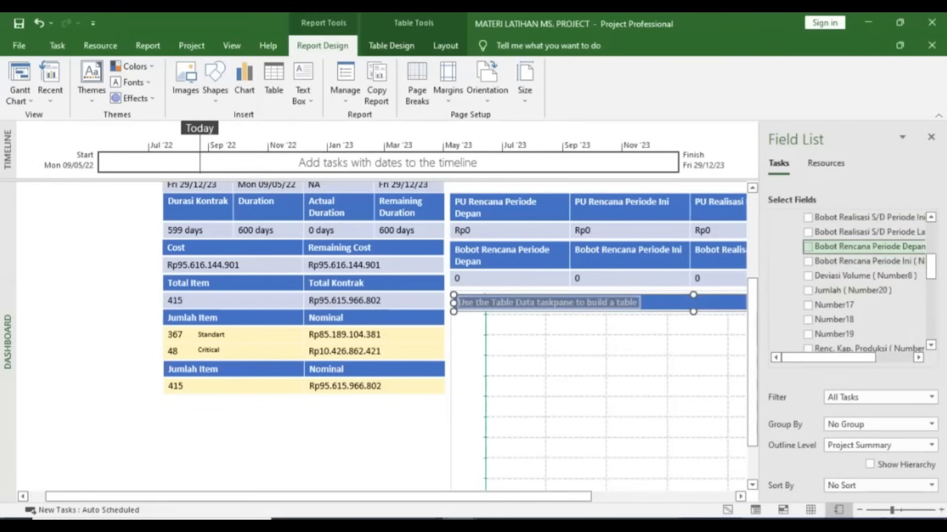
- Add the custom text field Status Schedule Periode Ini to the emptied table
scroll(799, 276, up, 5)
click(775, 313)
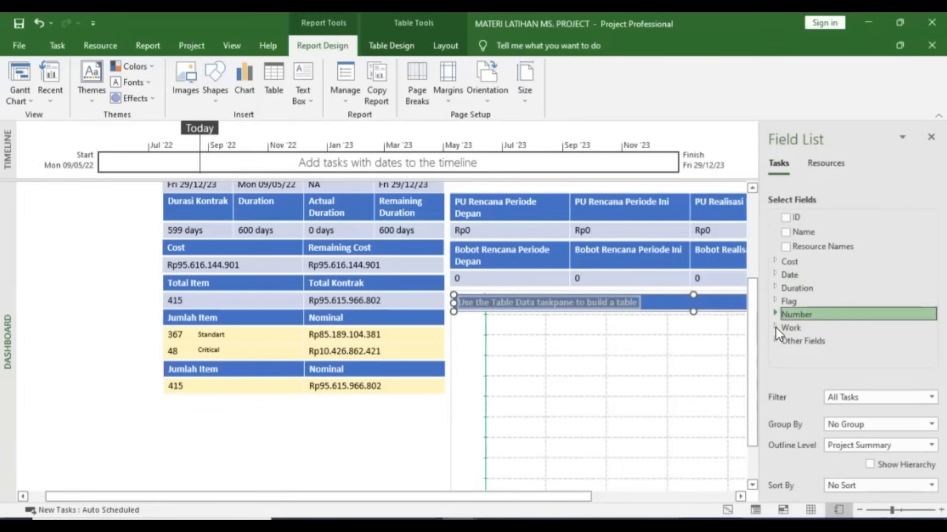
click(776, 340)
scroll(789, 306, down, 3)
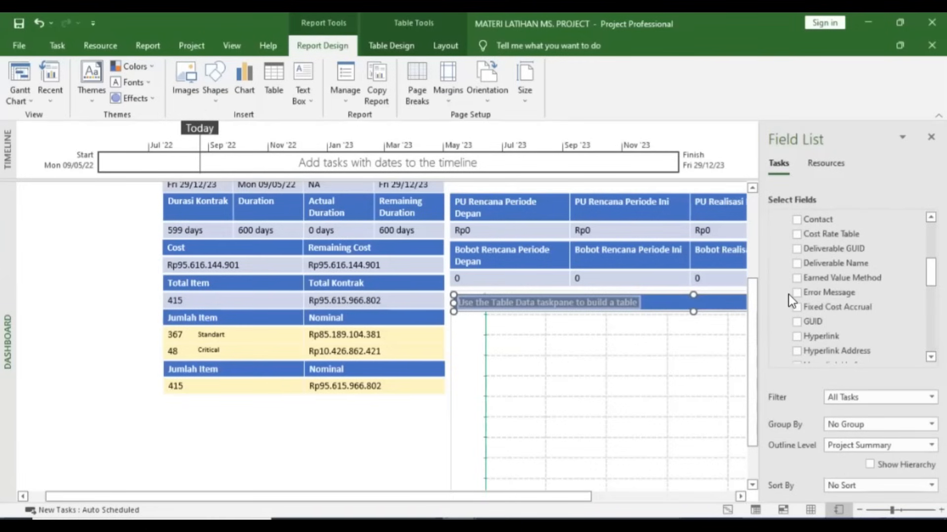
scroll(789, 294, down, 1)
scroll(788, 279, up, 3)
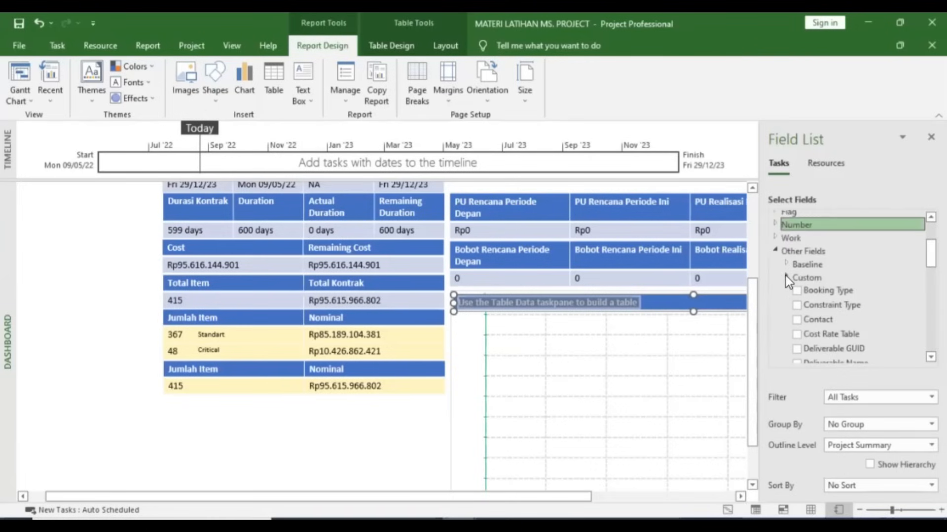
click(785, 276)
scroll(798, 308, down, 3)
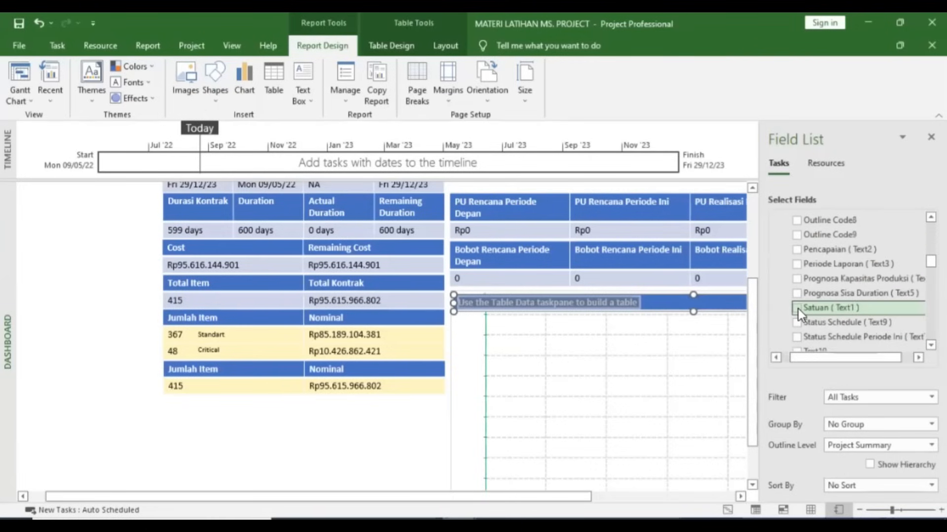
scroll(797, 306, down, 1)
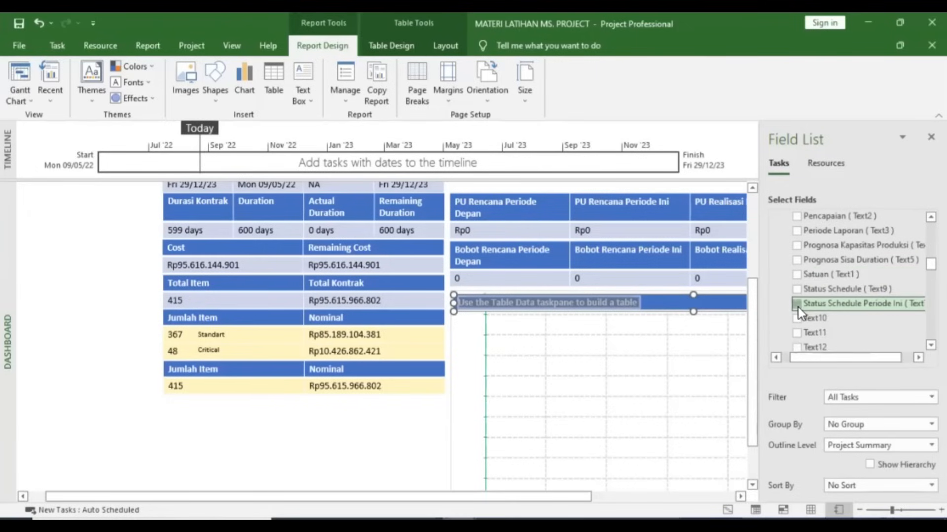
click(798, 307)
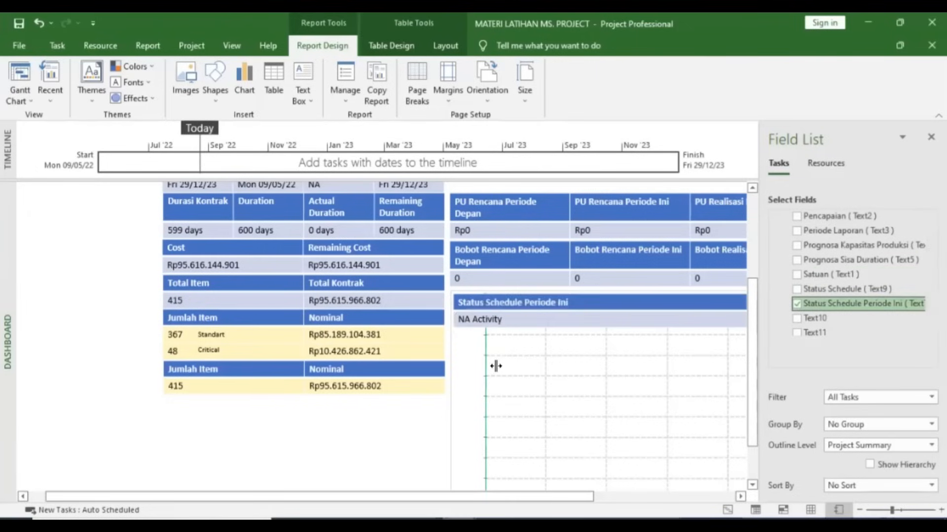
- Close the Field List, narrow the Status Schedule Periode Ini table to its heading's width and place it near the chart's top centre
click(569, 319)
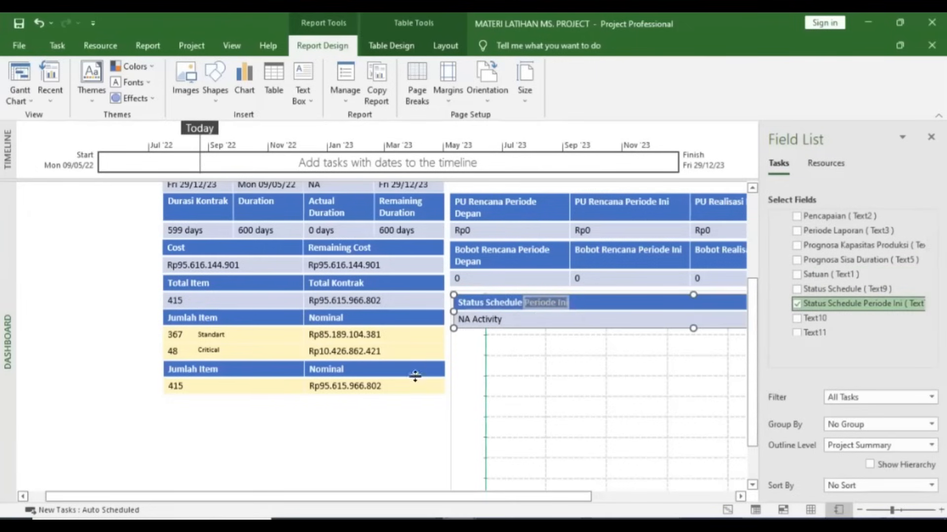
click(399, 389)
click(578, 325)
click(390, 423)
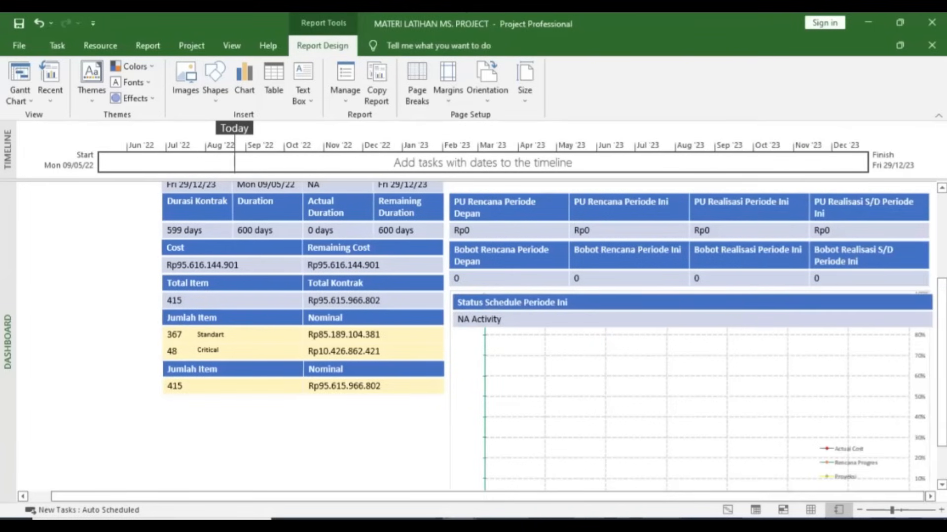
click(639, 323)
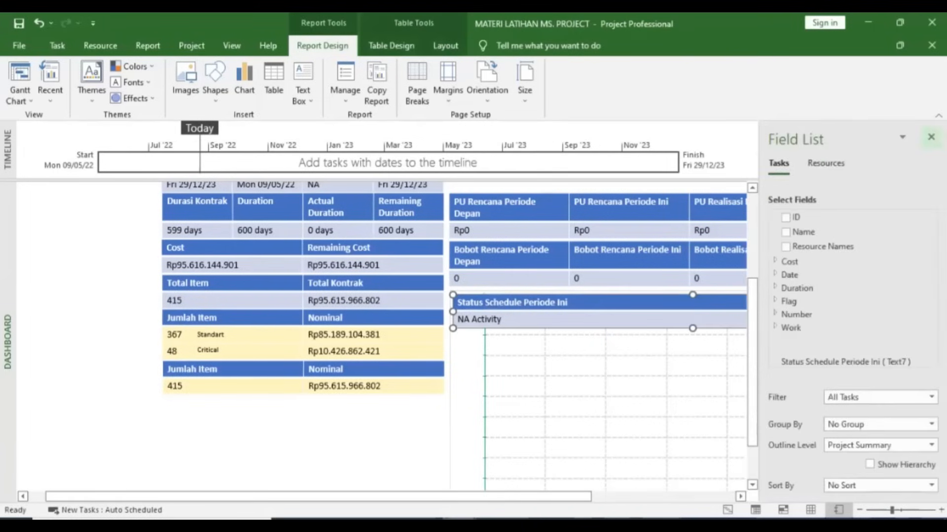
click(931, 137)
drag(933, 311, 719, 305)
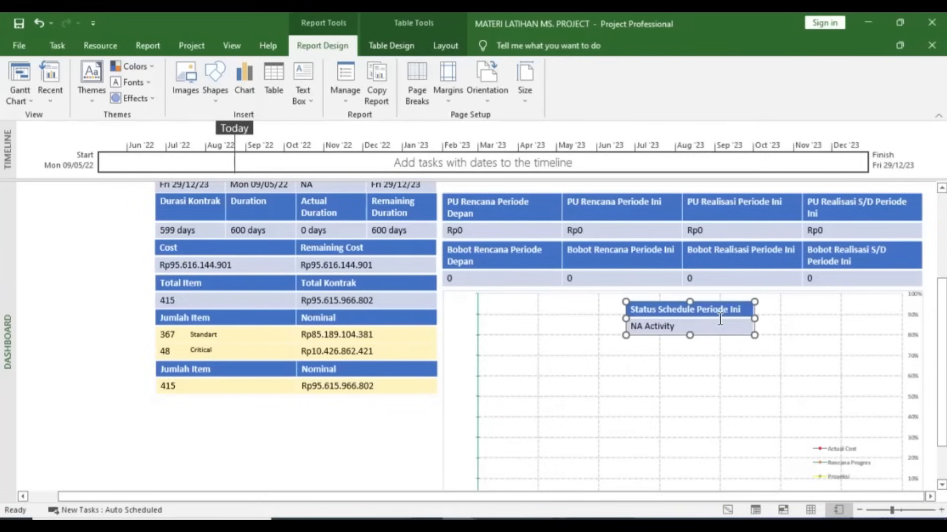
- Compare the status table with the Status Schedule and Renc PHO blocks in the reference PDF, and view the table's shape formatting
click(454, 522)
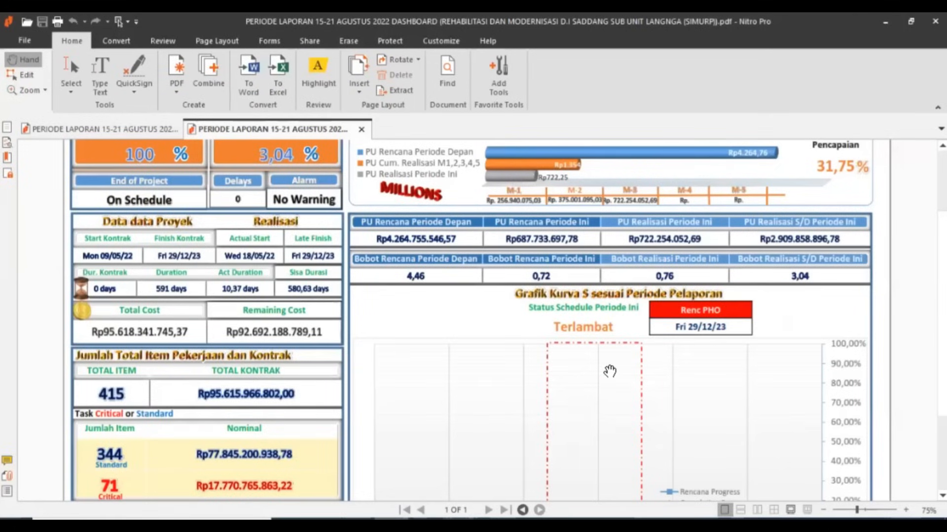
click(449, 520)
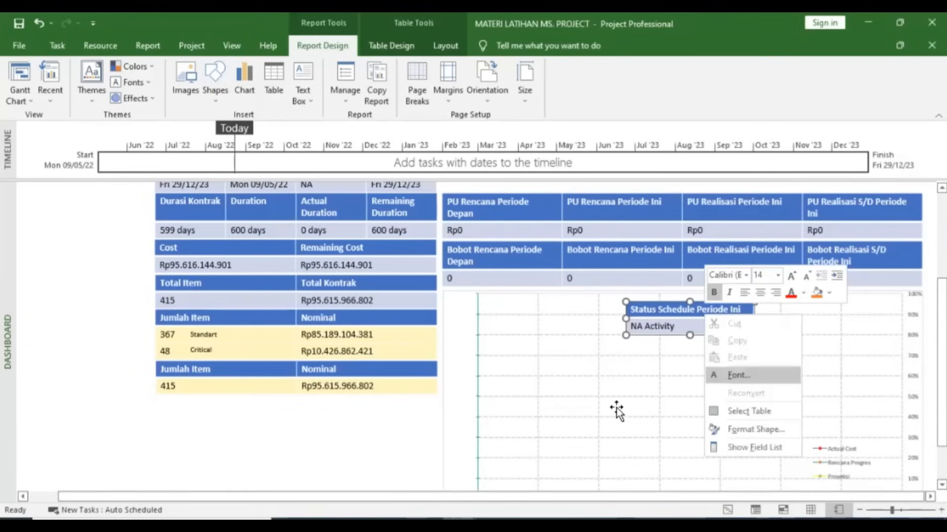
click(755, 429)
click(917, 323)
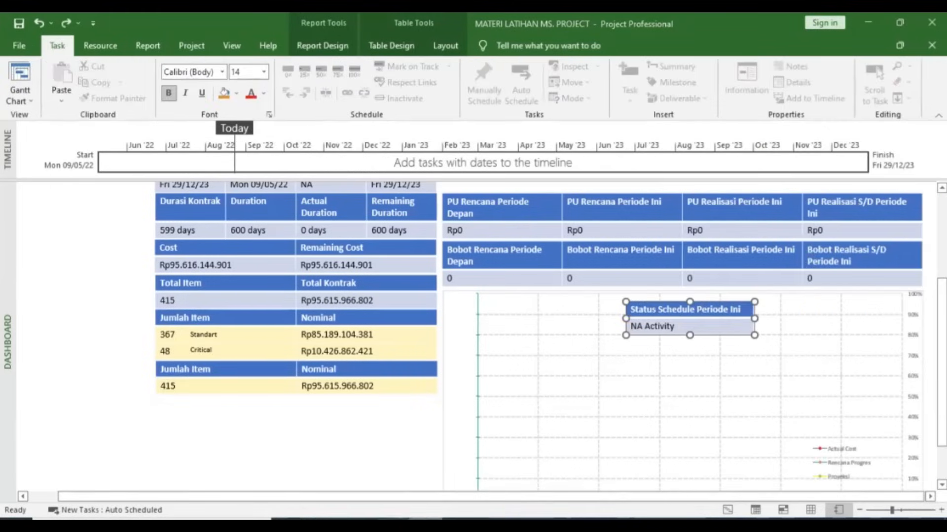
click(378, 455)
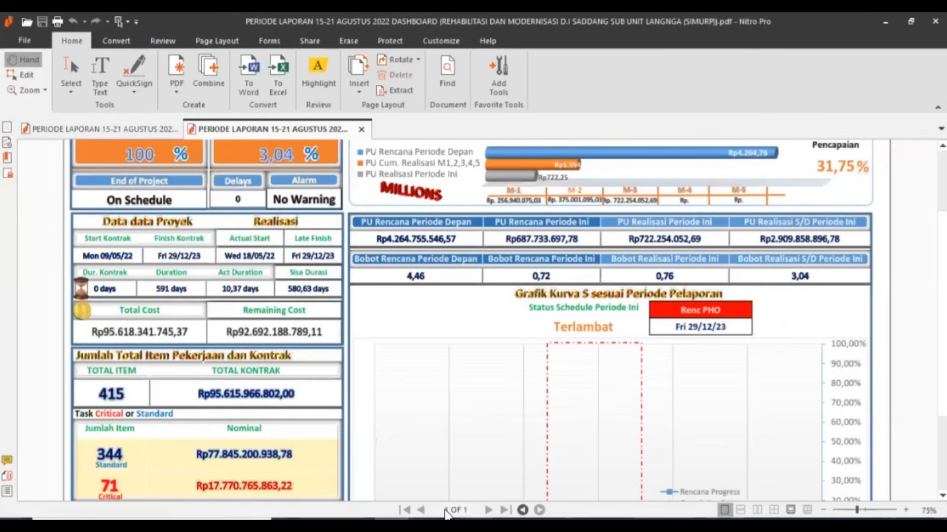
click(459, 525)
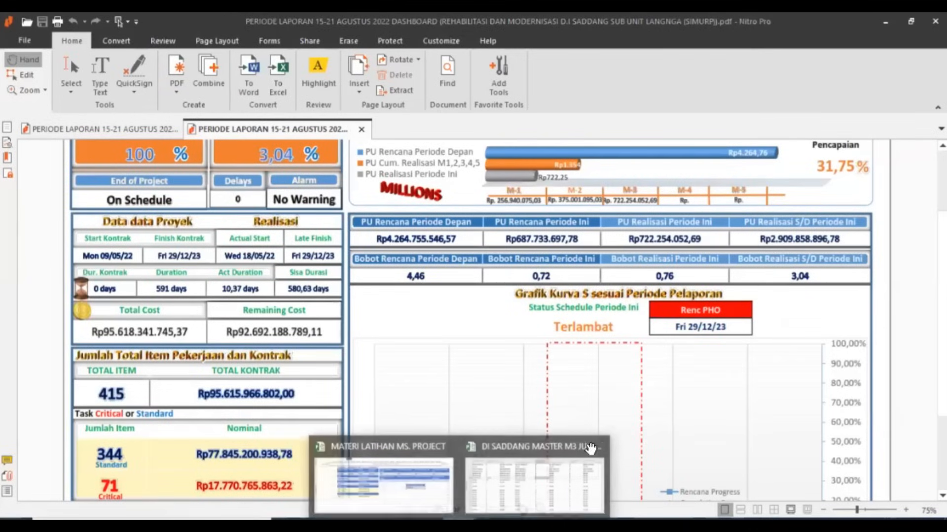
click(384, 483)
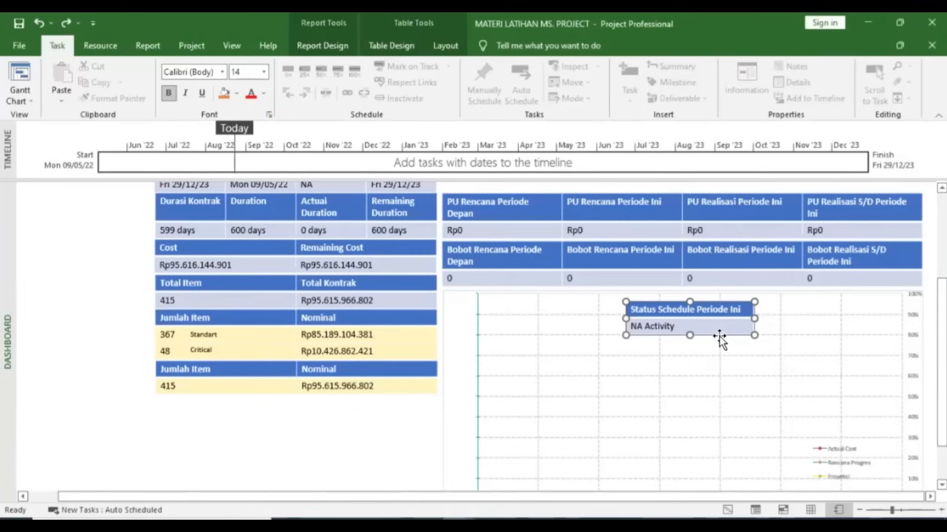
- Duplicate the Status Schedule Periode Ini table and place the copy directly to the right of the original
key(ctrl+c)
key(ctrl+v)
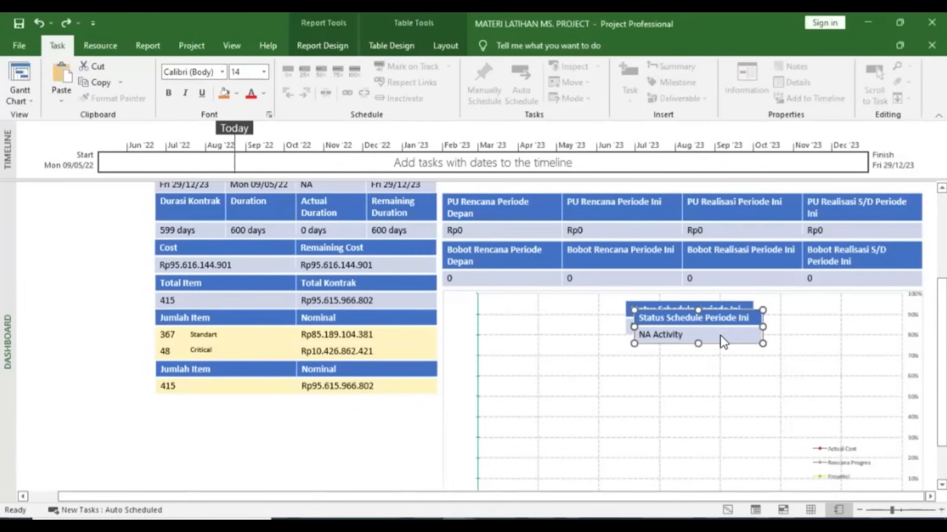
drag(724, 345, 850, 335)
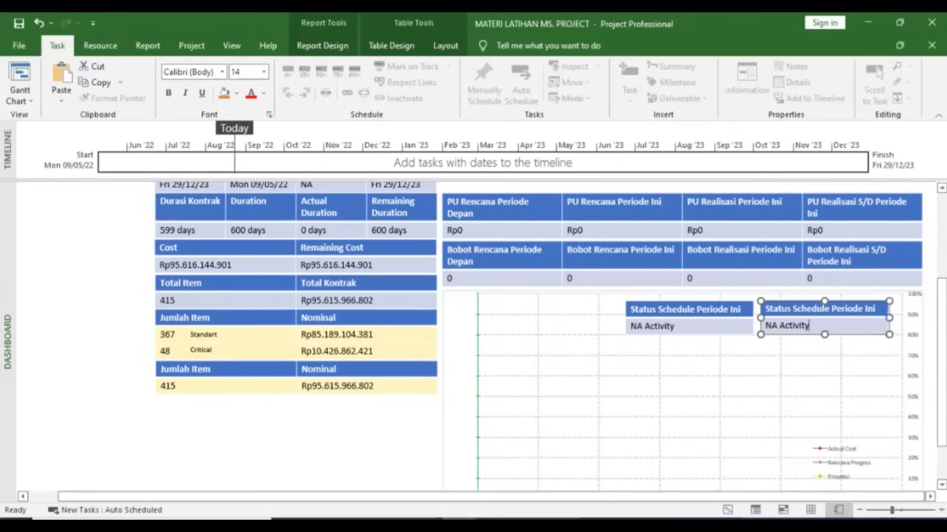
- Show the field list for the copied status table and remove its Status Schedule Periode Ini field
right_click(821, 320)
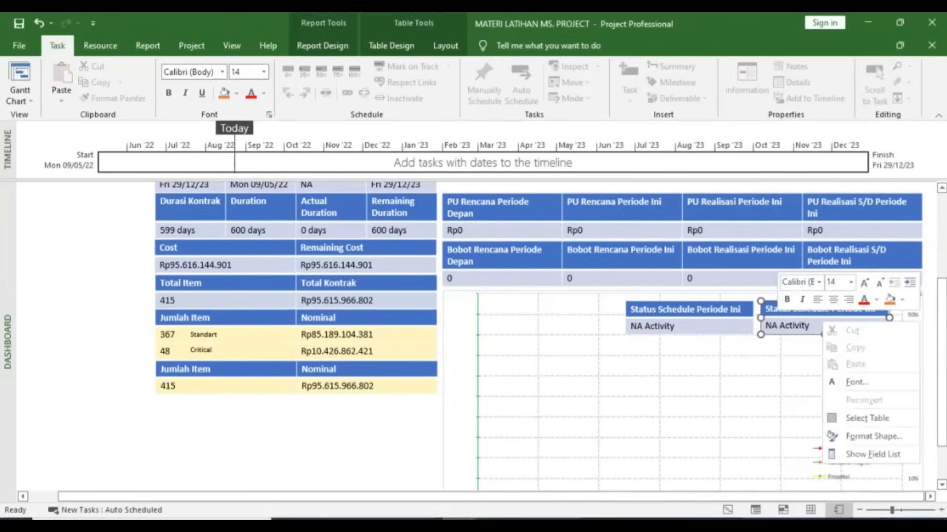
click(871, 454)
scroll(493, 345, right, 4)
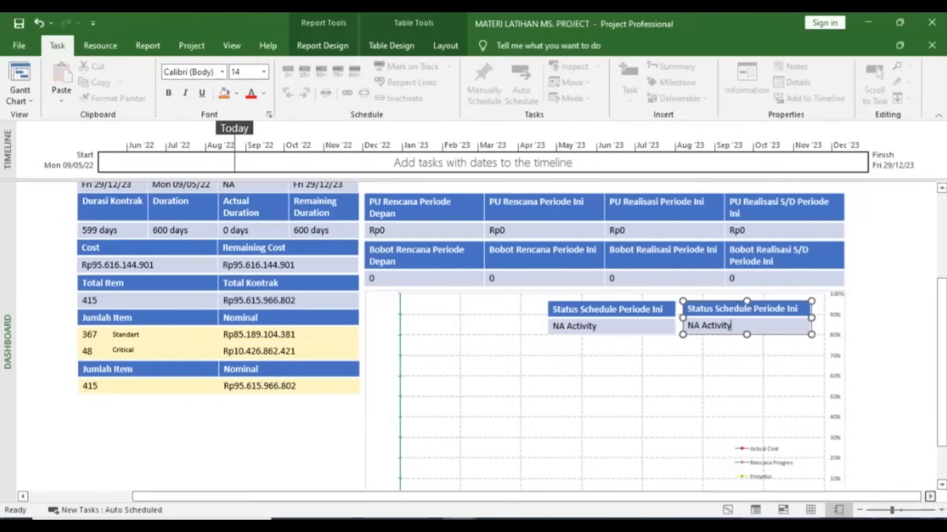
scroll(636, 326, right, 4)
right_click(636, 325)
click(660, 453)
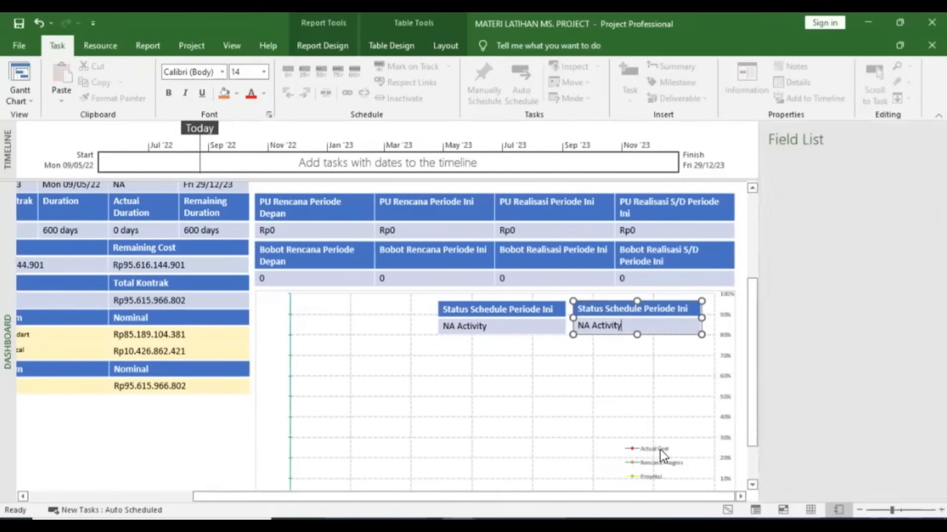
scroll(838, 315, down, 3)
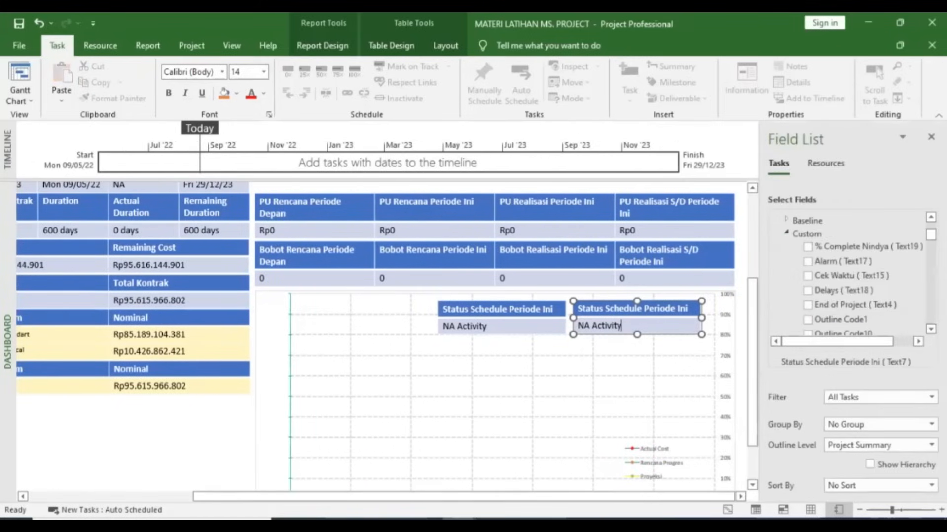
scroll(858, 315, down, 15)
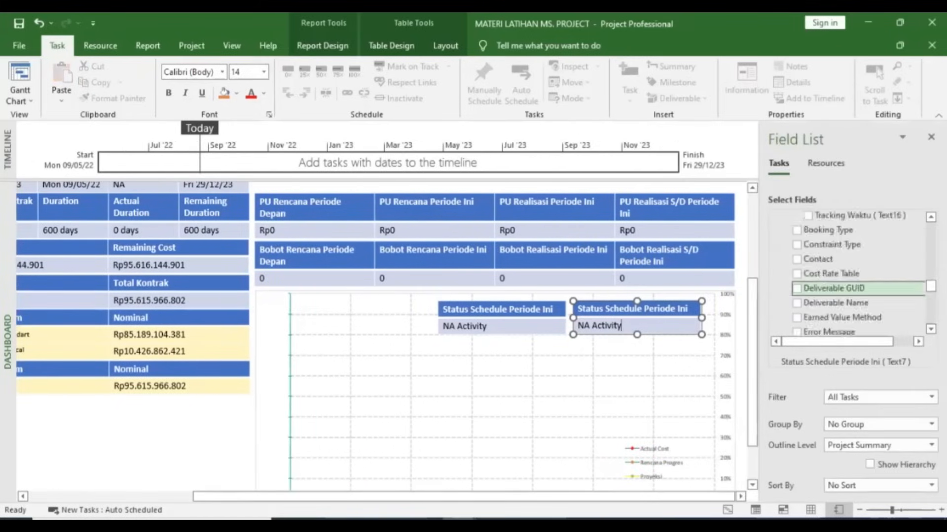
scroll(858, 325, up, 12)
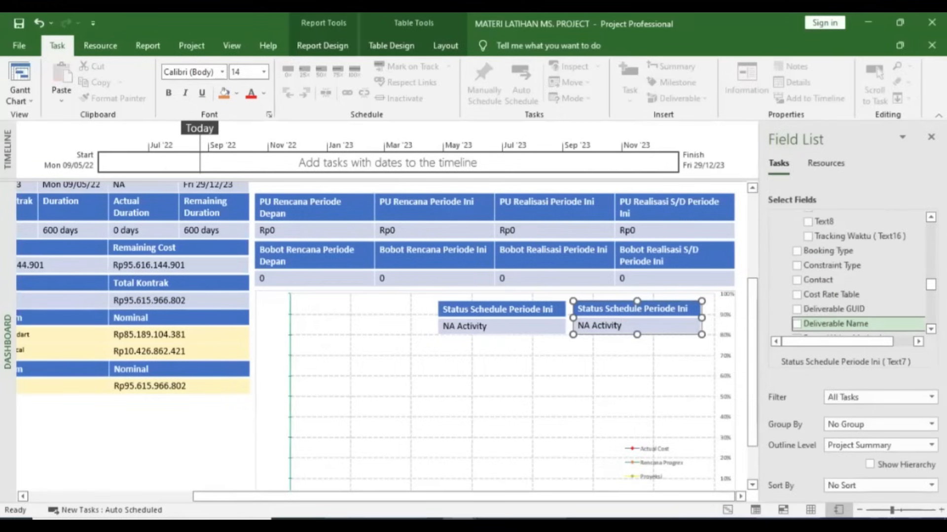
scroll(858, 320, up, 3)
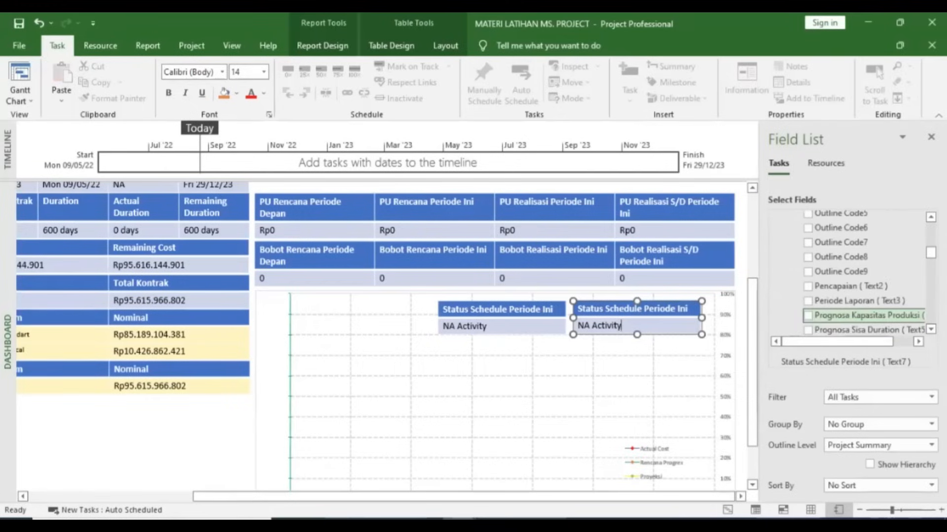
scroll(858, 276, down, 3)
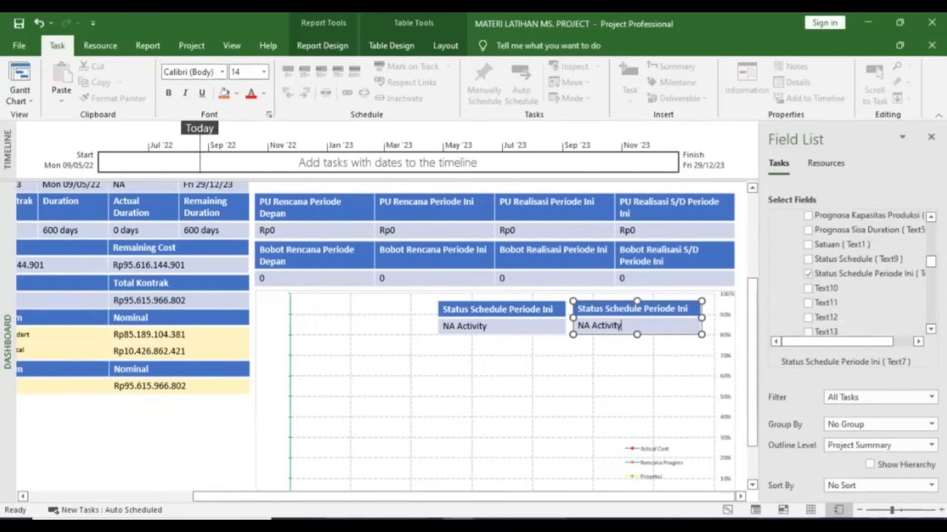
scroll(809, 306, up, 1)
click(808, 307)
- Check the Renc PHO block in the reference PDF and add the Finish date field to the emptied table copy
scroll(809, 310, up, 1)
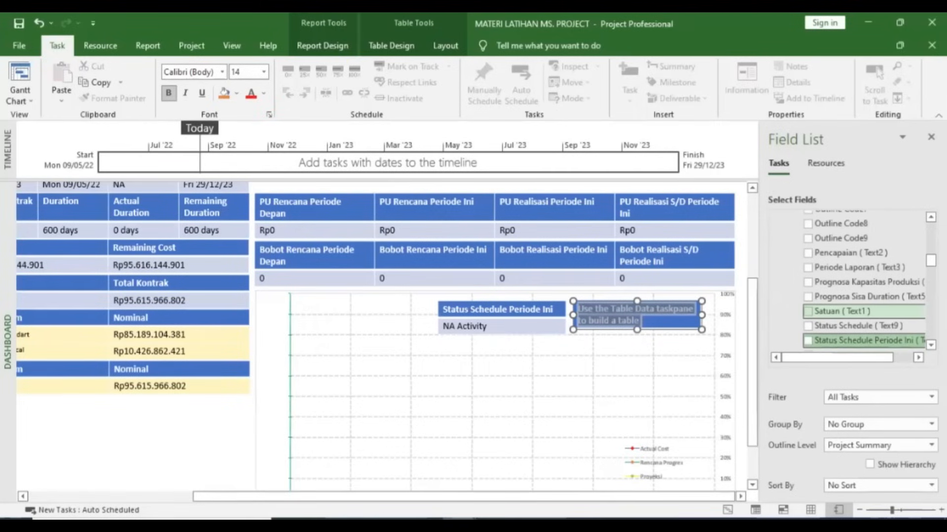
scroll(808, 307, up, 10)
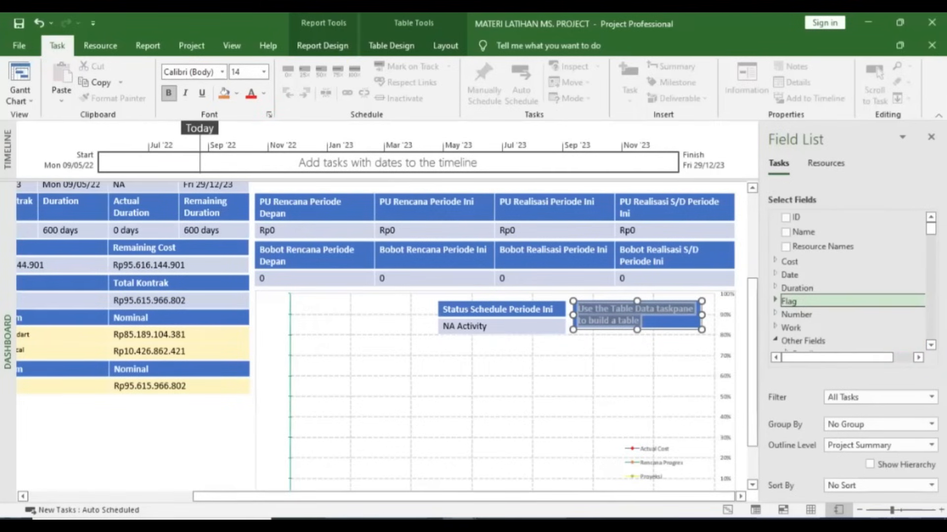
click(777, 276)
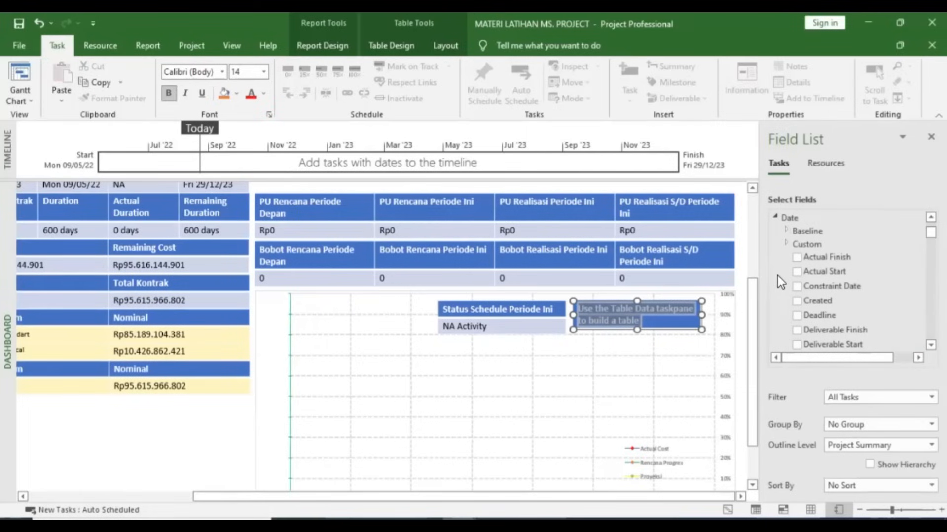
scroll(779, 283, down, 3)
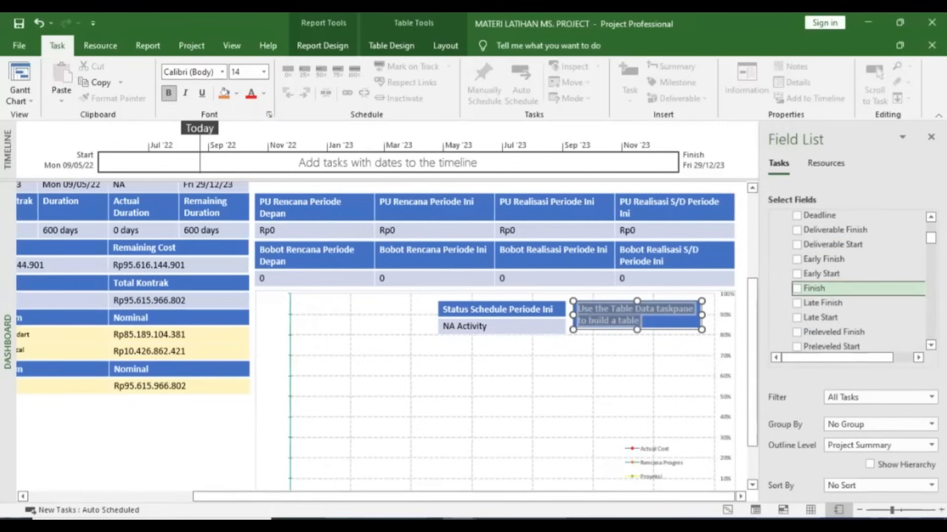
scroll(787, 279, up, 3)
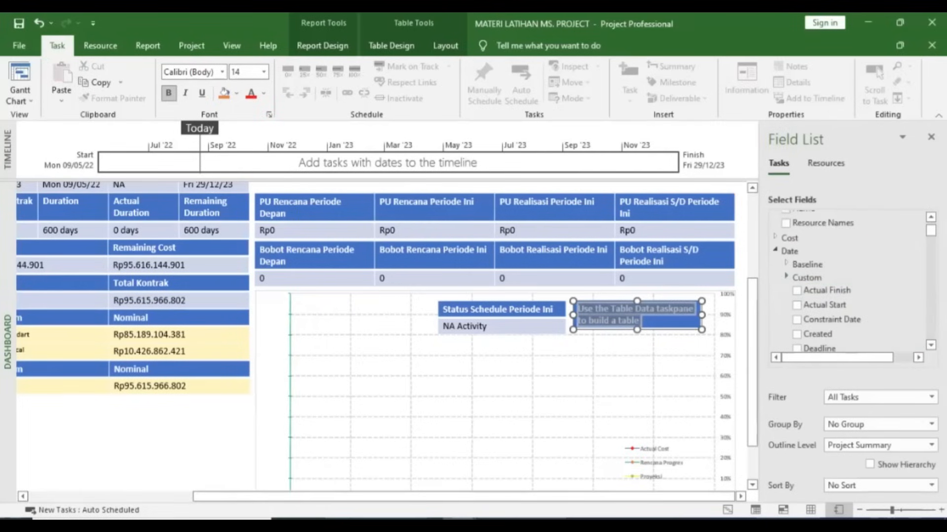
click(786, 277)
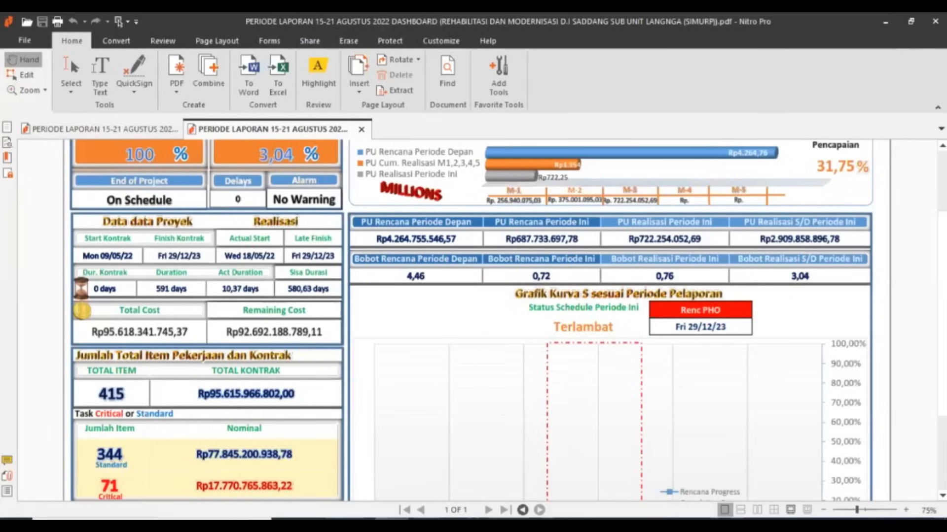
mouse_move(460, 519)
click(404, 472)
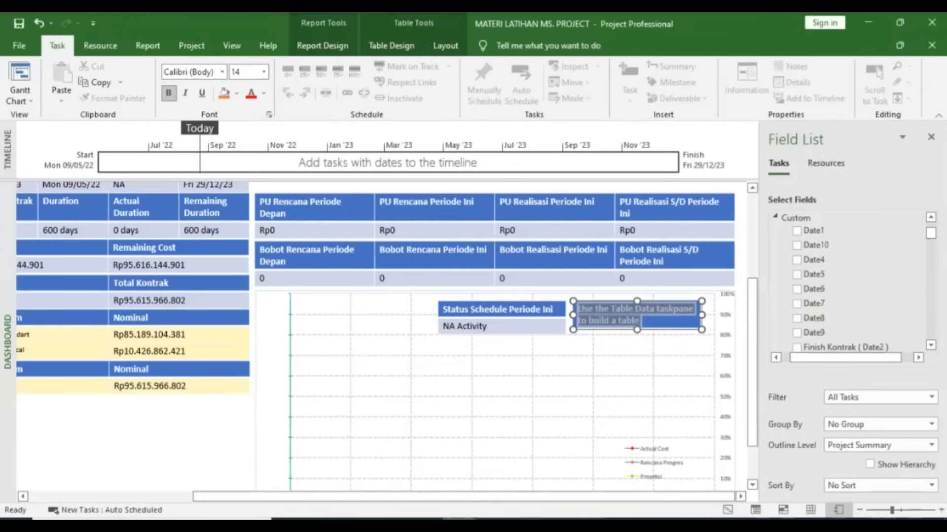
scroll(838, 280, down, 2)
scroll(838, 280, down, 5)
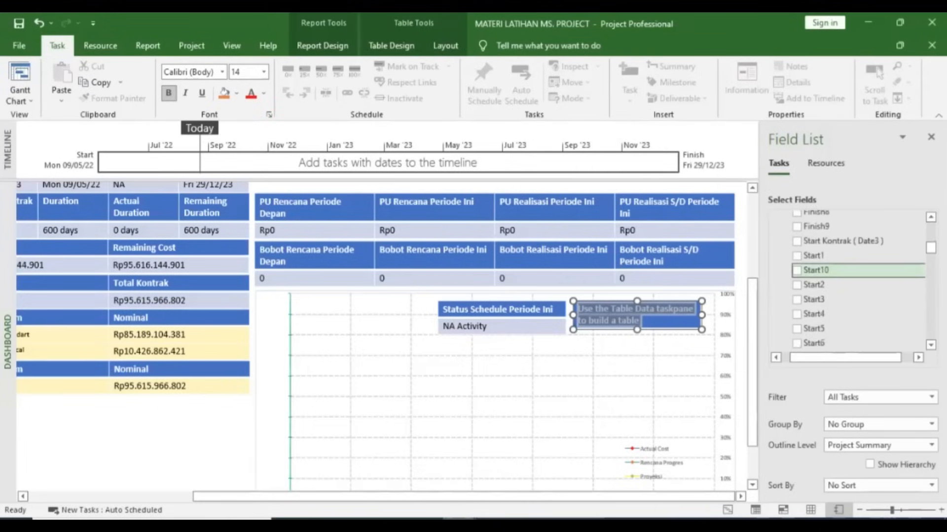
scroll(838, 276, down, 2)
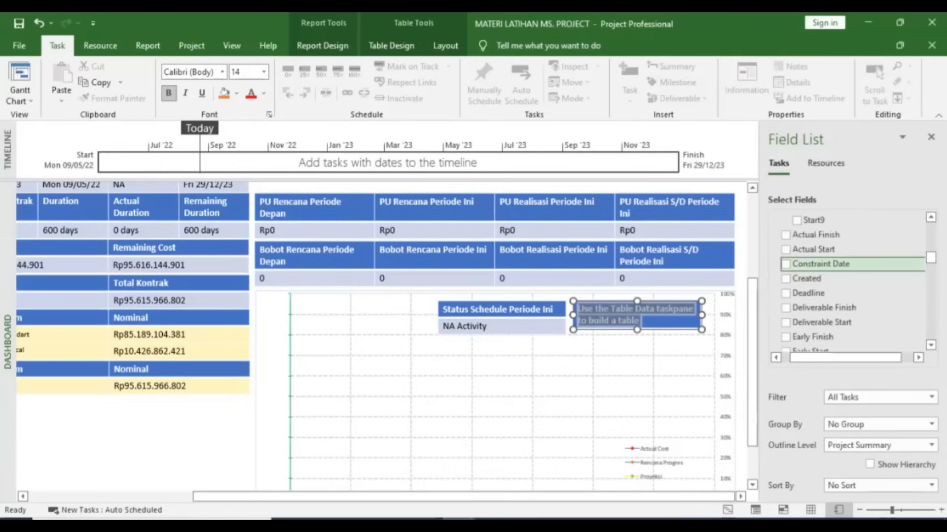
scroll(838, 276, down, 2)
click(785, 266)
- Label the Finish field Rencana PHO in its field settings and deselect the table
click(792, 362)
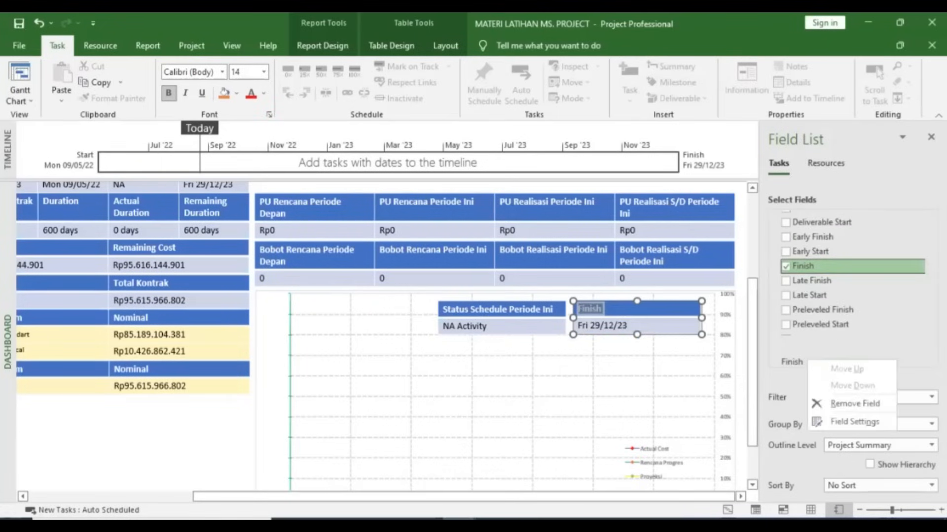
click(855, 422)
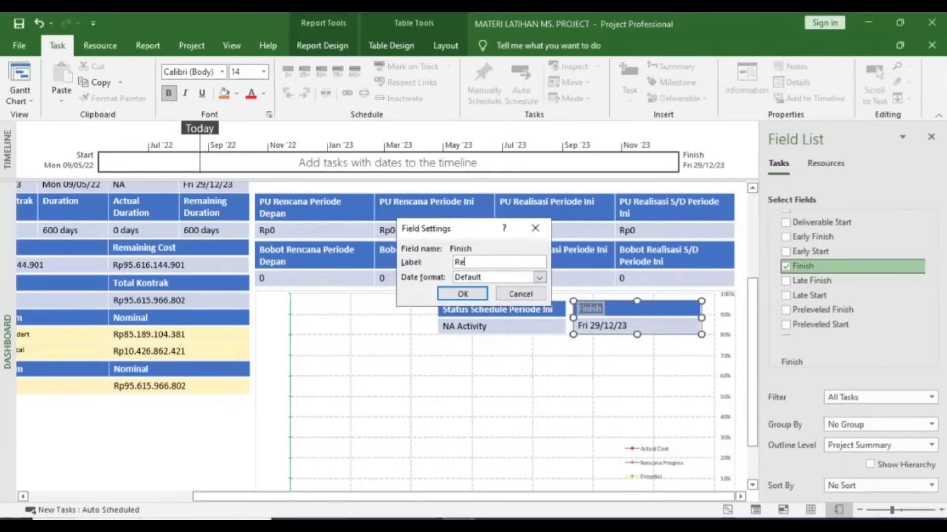
text(Rencana PHO)
click(450, 291)
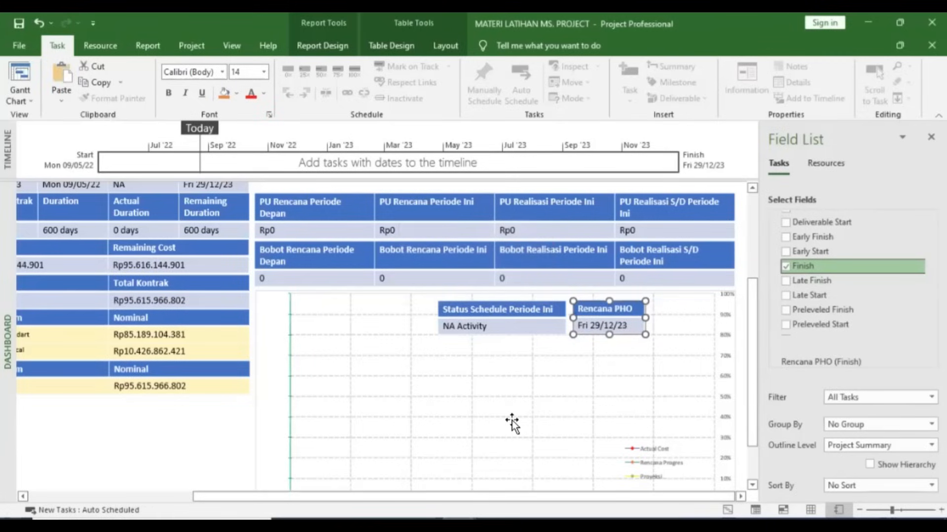
click(192, 449)
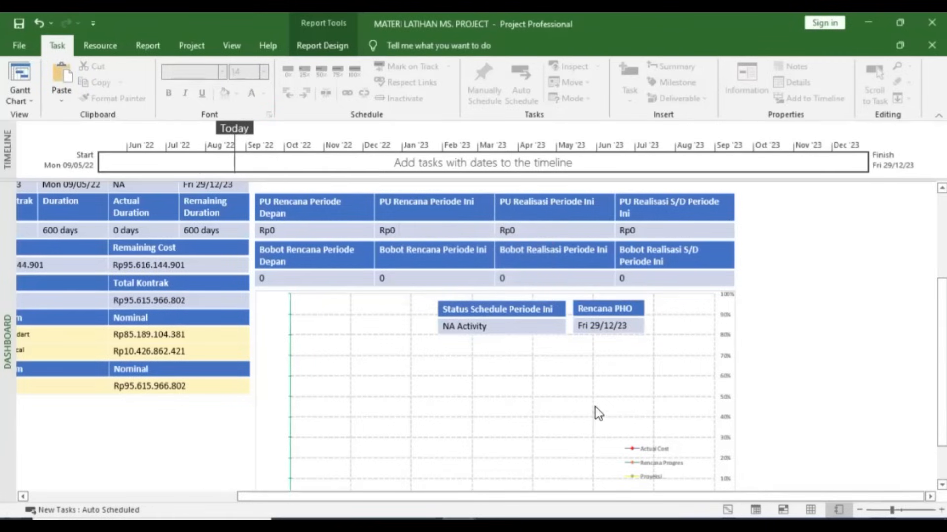
- Review the dashboard's PU and Bobot tables, project data tables, and S-curve chart with its two status tables
scroll(607, 404, down, 3)
scroll(605, 406, down, 1)
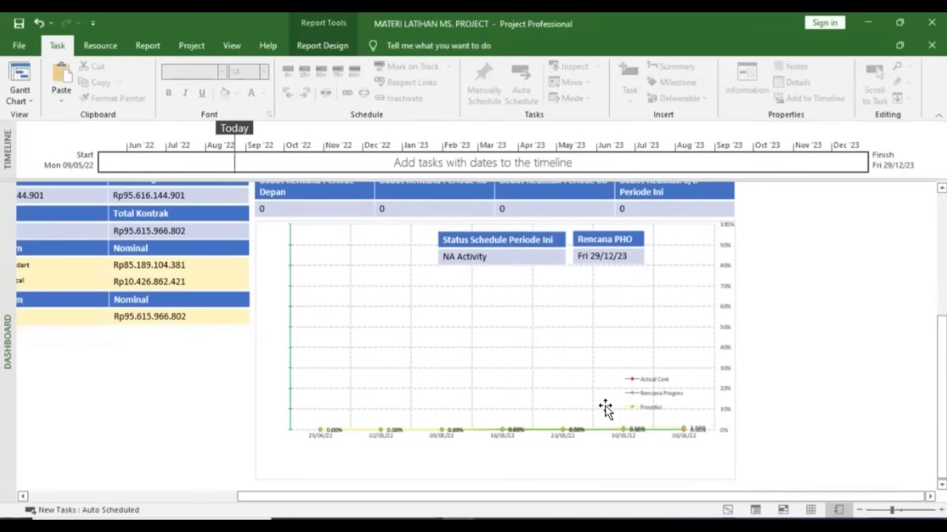
scroll(471, 409, up, 3)
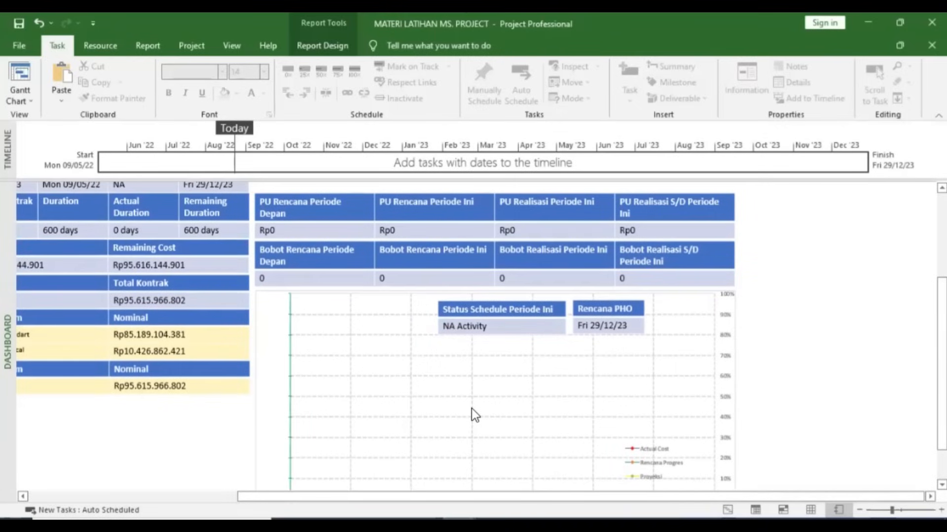
scroll(471, 408, up, 1)
scroll(483, 353, left, 5)
scroll(372, 426, up, 3)
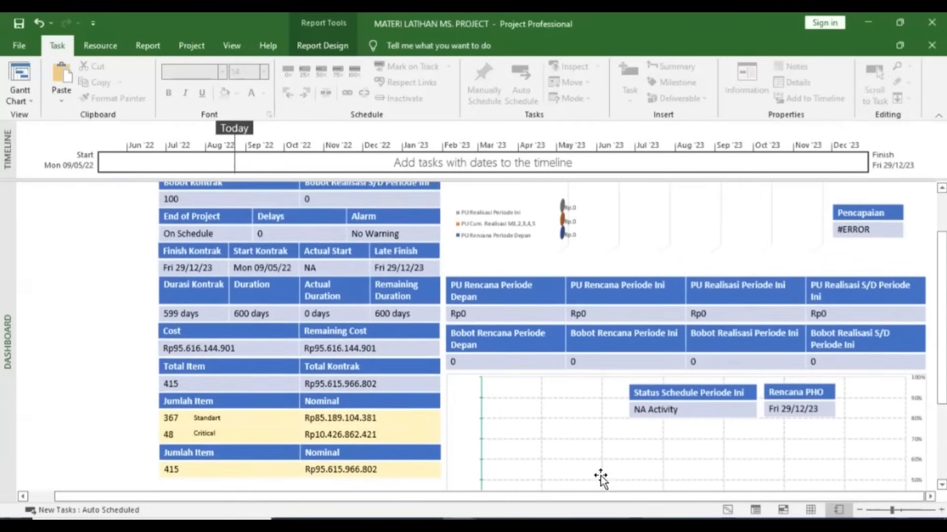
scroll(532, 434, down, 2)
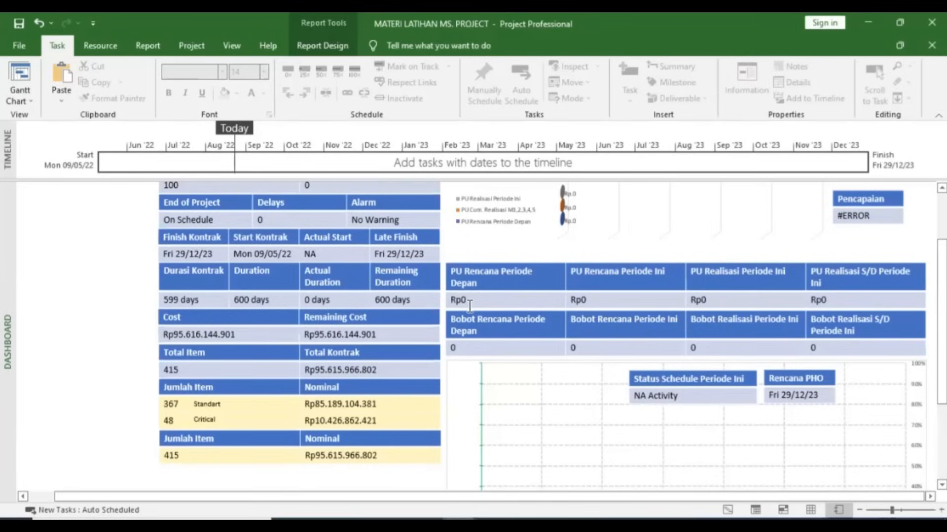
scroll(493, 276, down, 2)
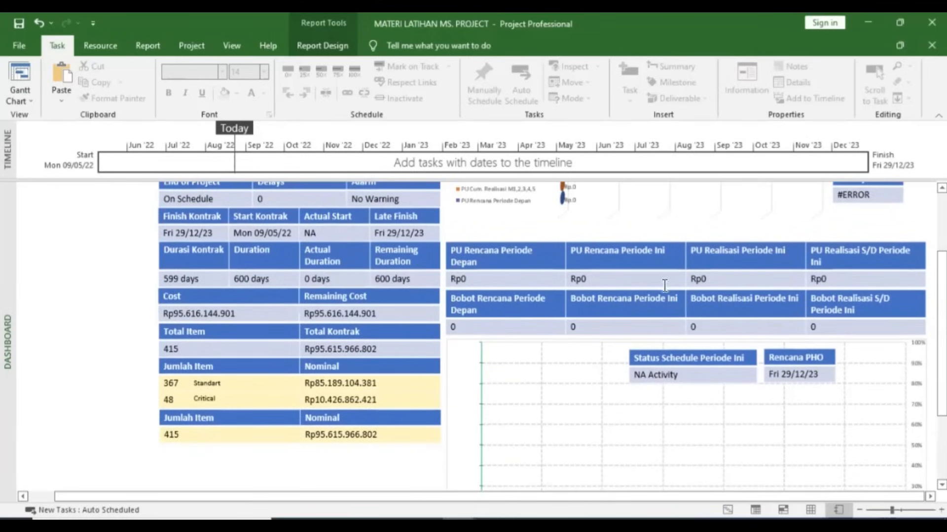
click(642, 283)
click(643, 283)
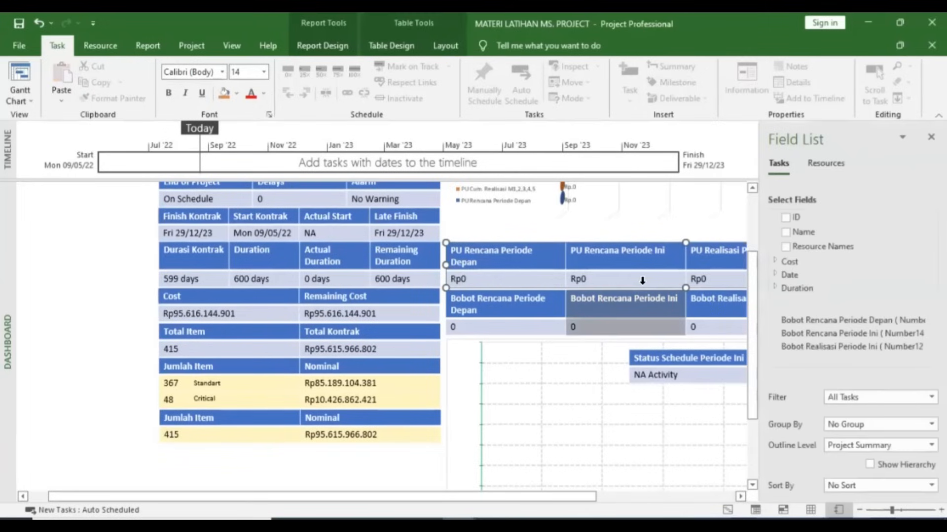
click(82, 302)
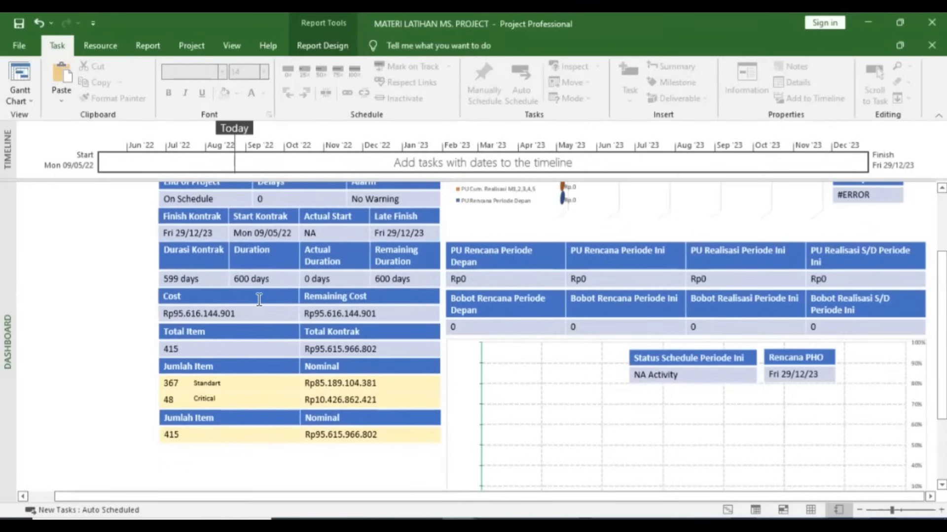
scroll(744, 276, down, 3)
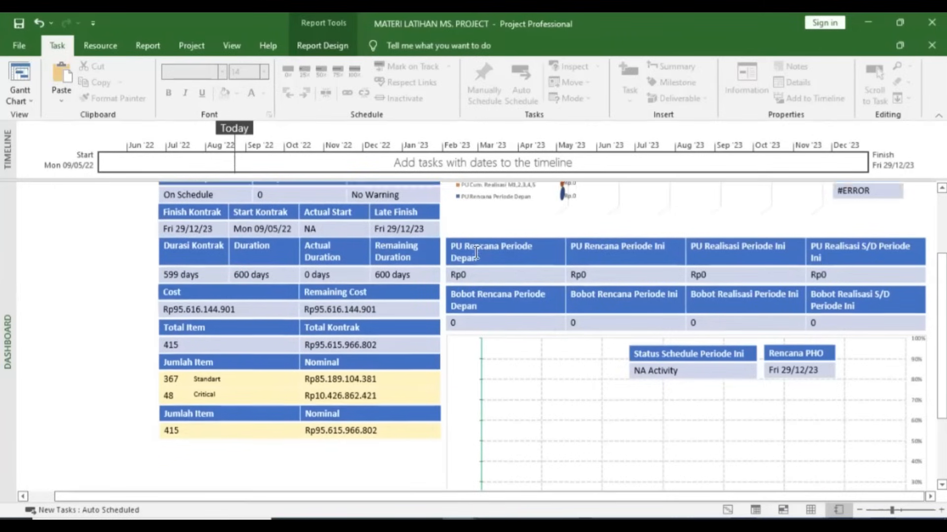
scroll(759, 226, down, 1)
- Open the recent KURVA S report and examine its summary tables and S-curve charts
click(147, 46)
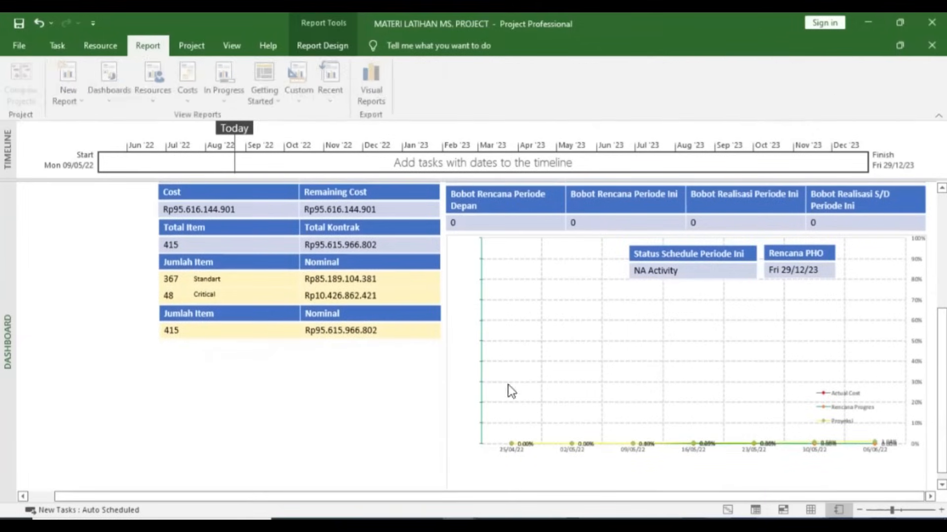
click(332, 89)
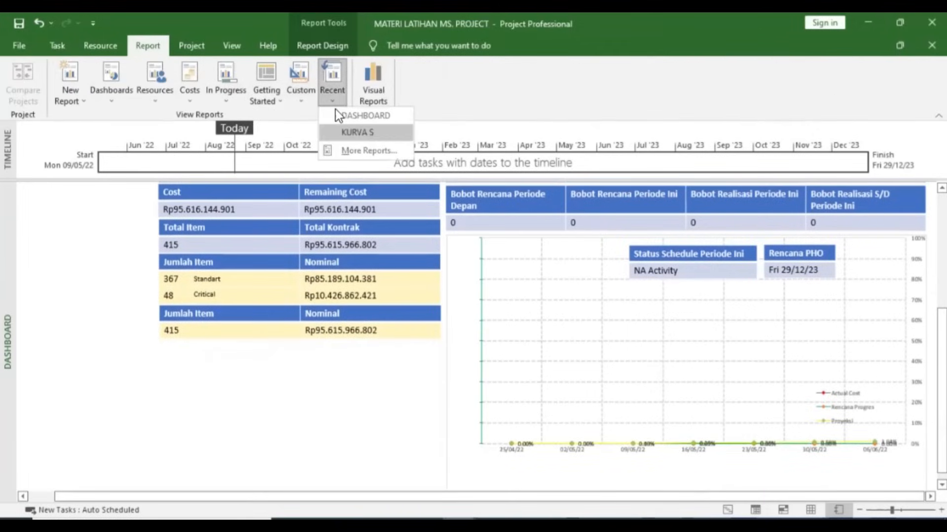
click(344, 130)
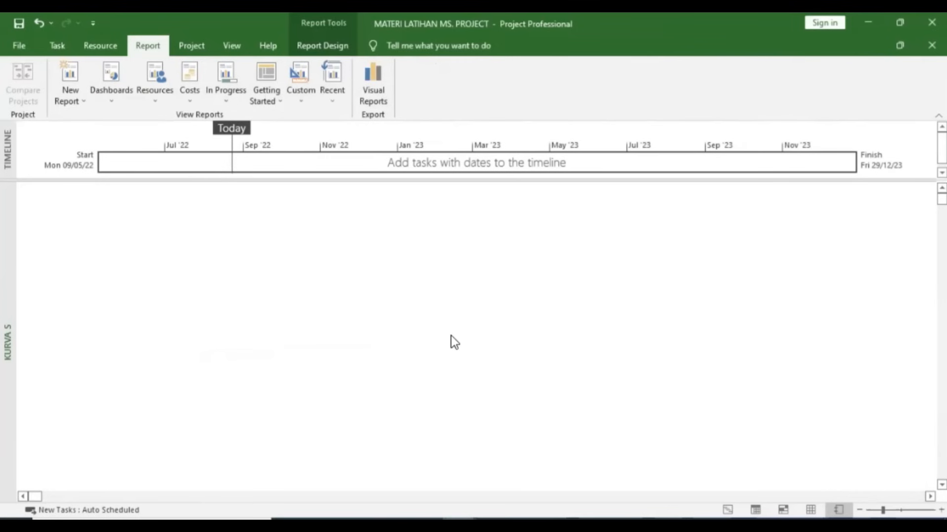
scroll(450, 334, down, 3)
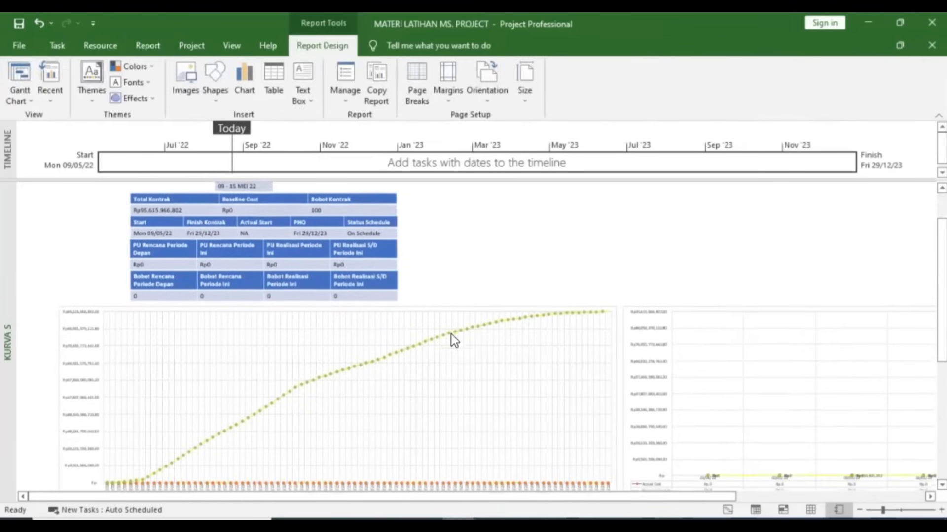
scroll(705, 373, down, 5)
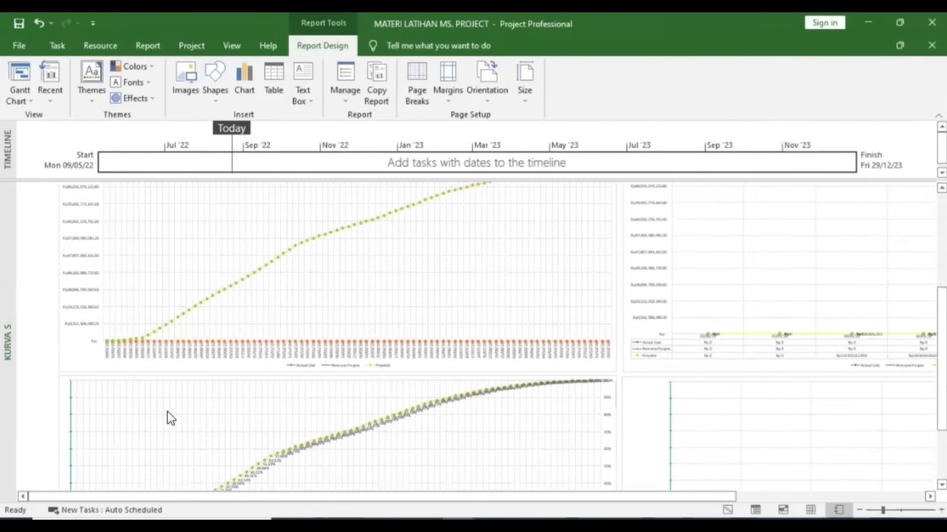
scroll(177, 424, down, 2)
scroll(245, 438, down, 2)
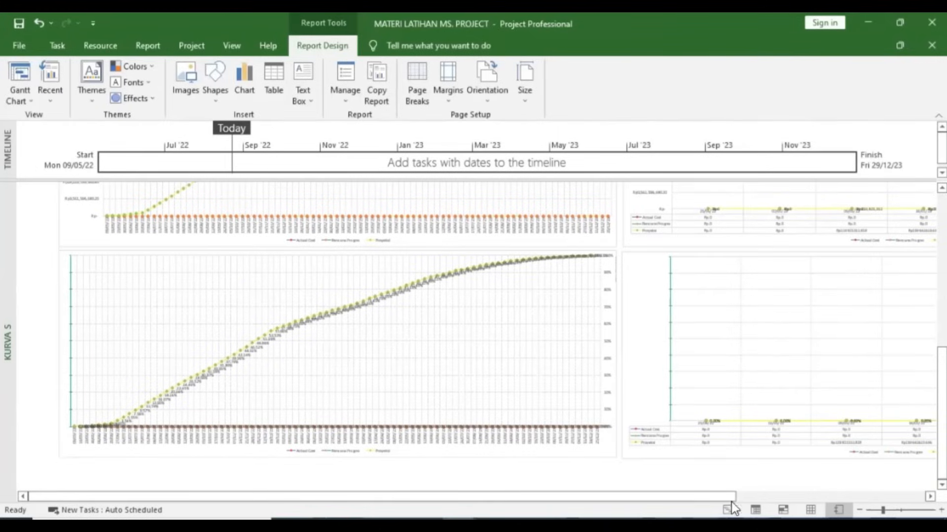
- Examine the cost and percentage charts with data tables beside the S-curves in the KURVA S report
scroll(552, 433, right, 6)
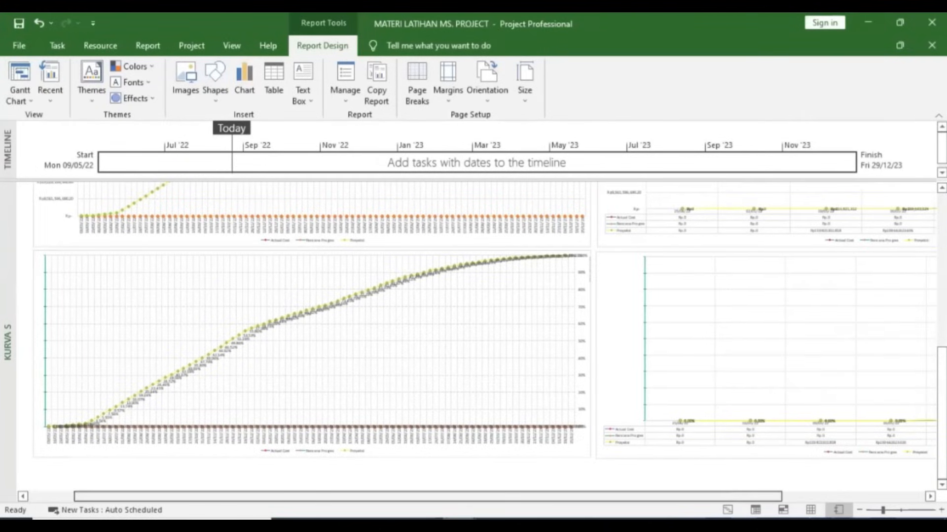
scroll(471, 437, right, 3)
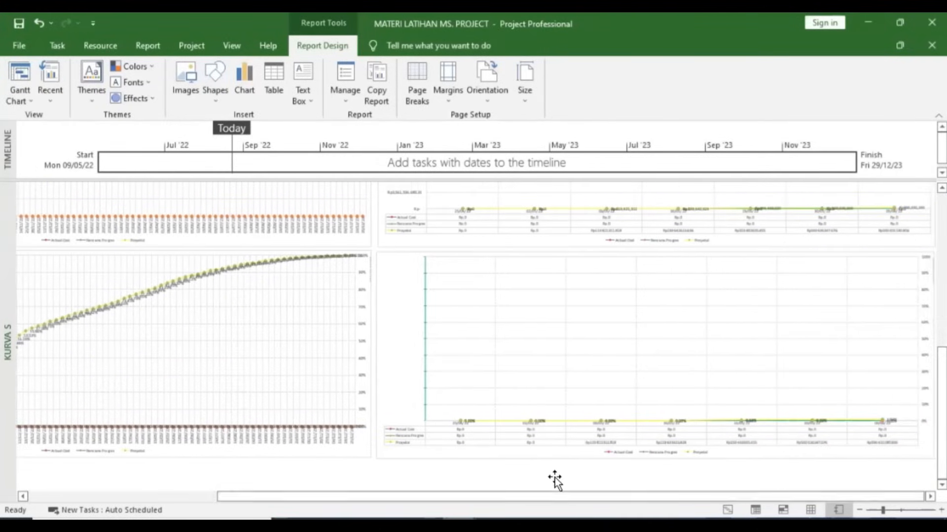
scroll(552, 475, up, 1)
scroll(558, 466, down, 1)
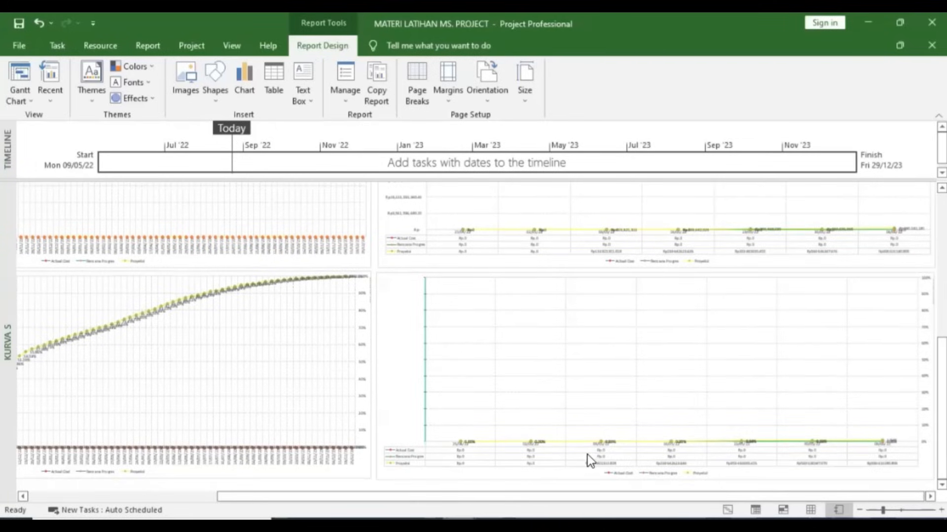
click(614, 458)
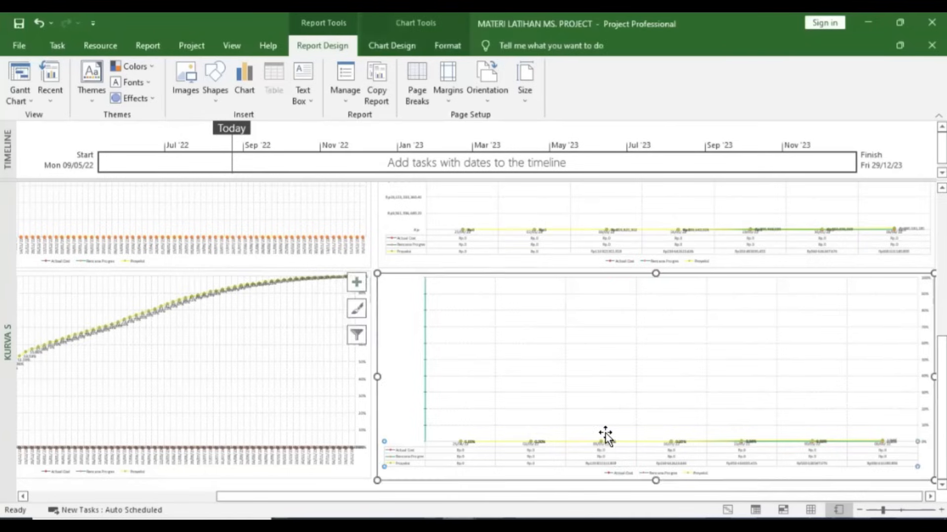
scroll(601, 430, up, 5)
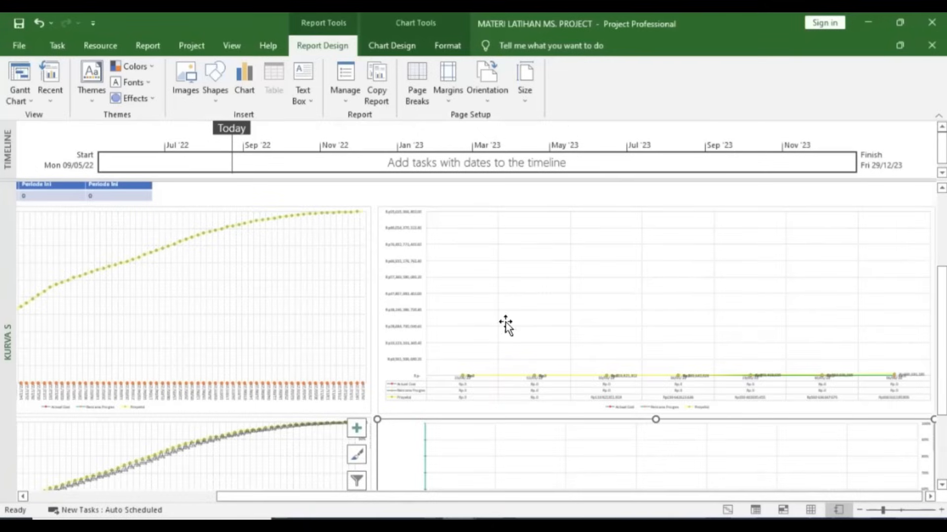
click(448, 197)
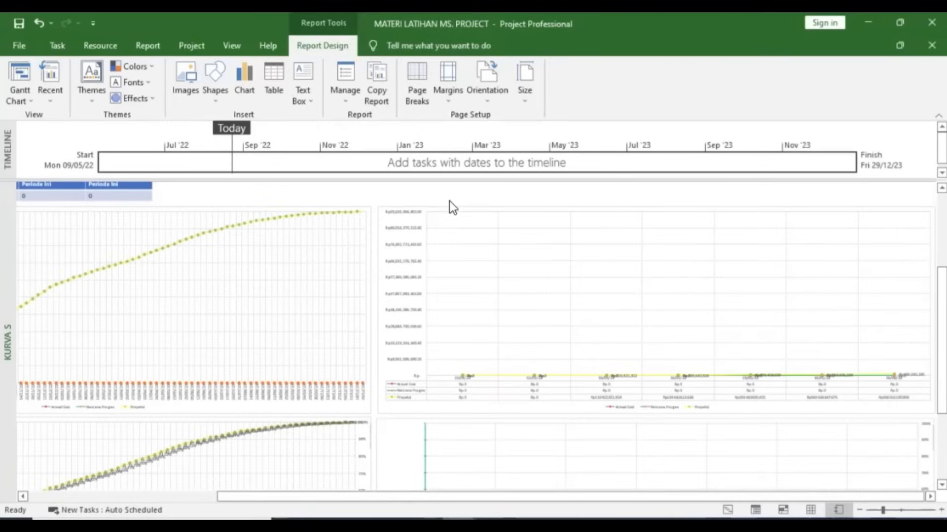